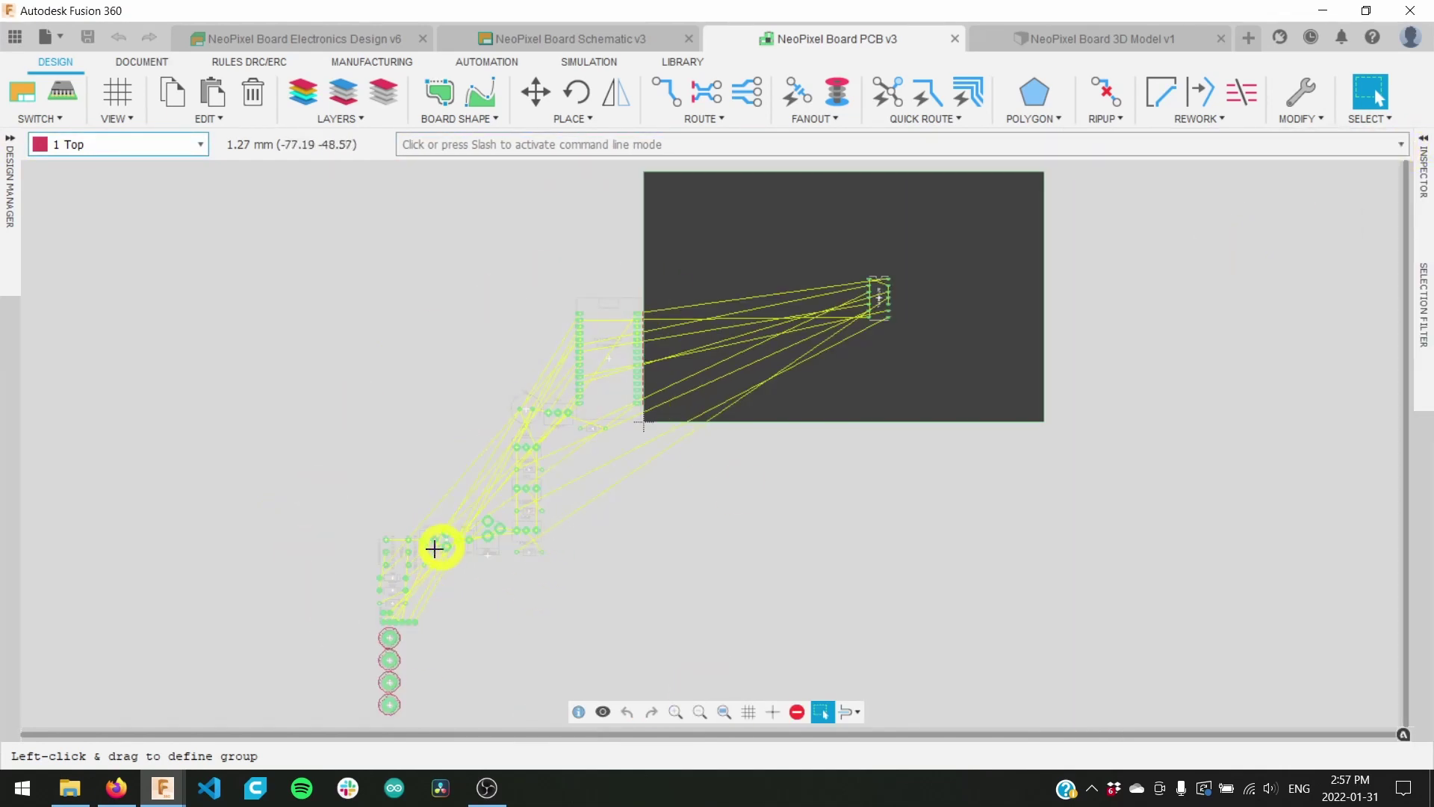
pyautogui.scroll(5, 433, 549)
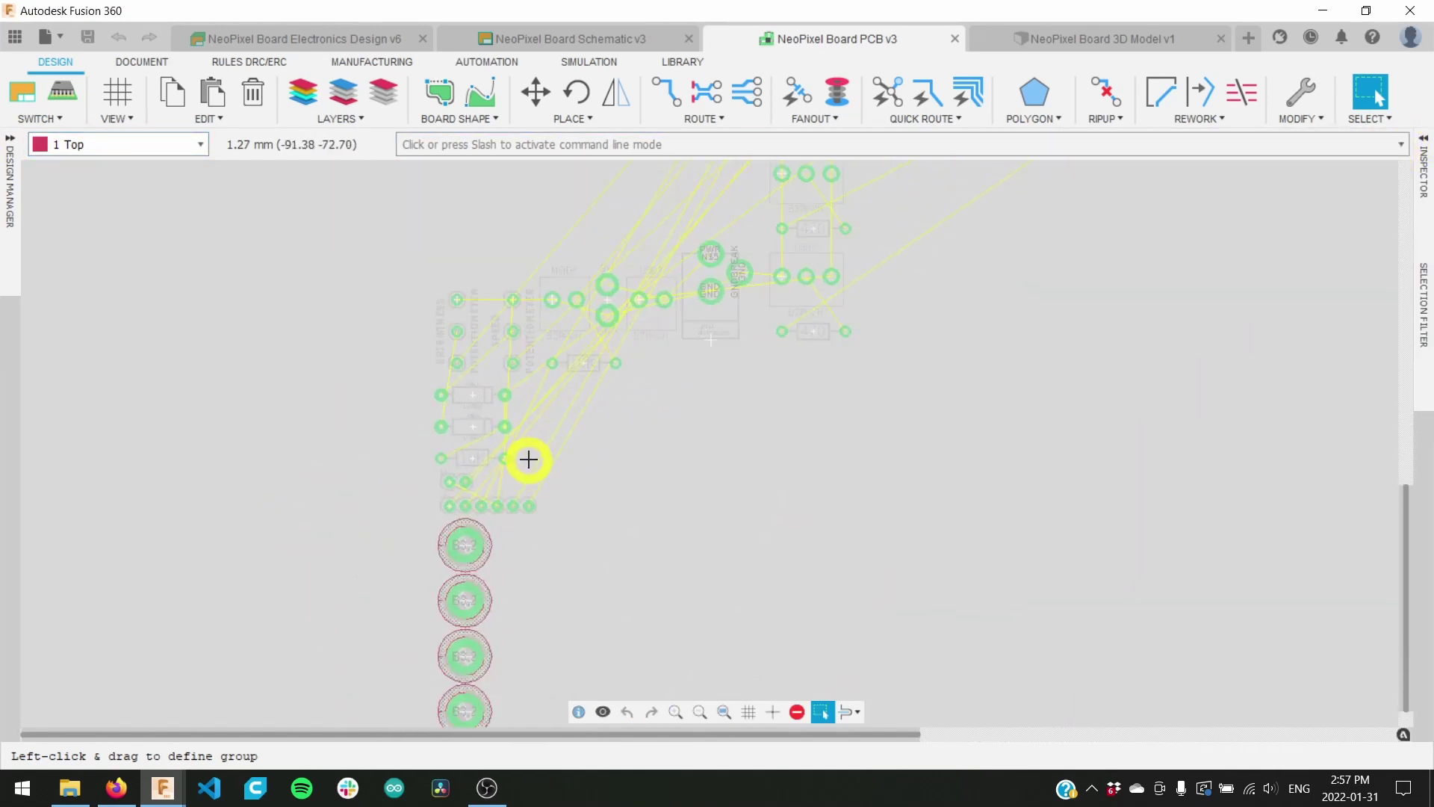
pyautogui.scroll(-10, 692, 356)
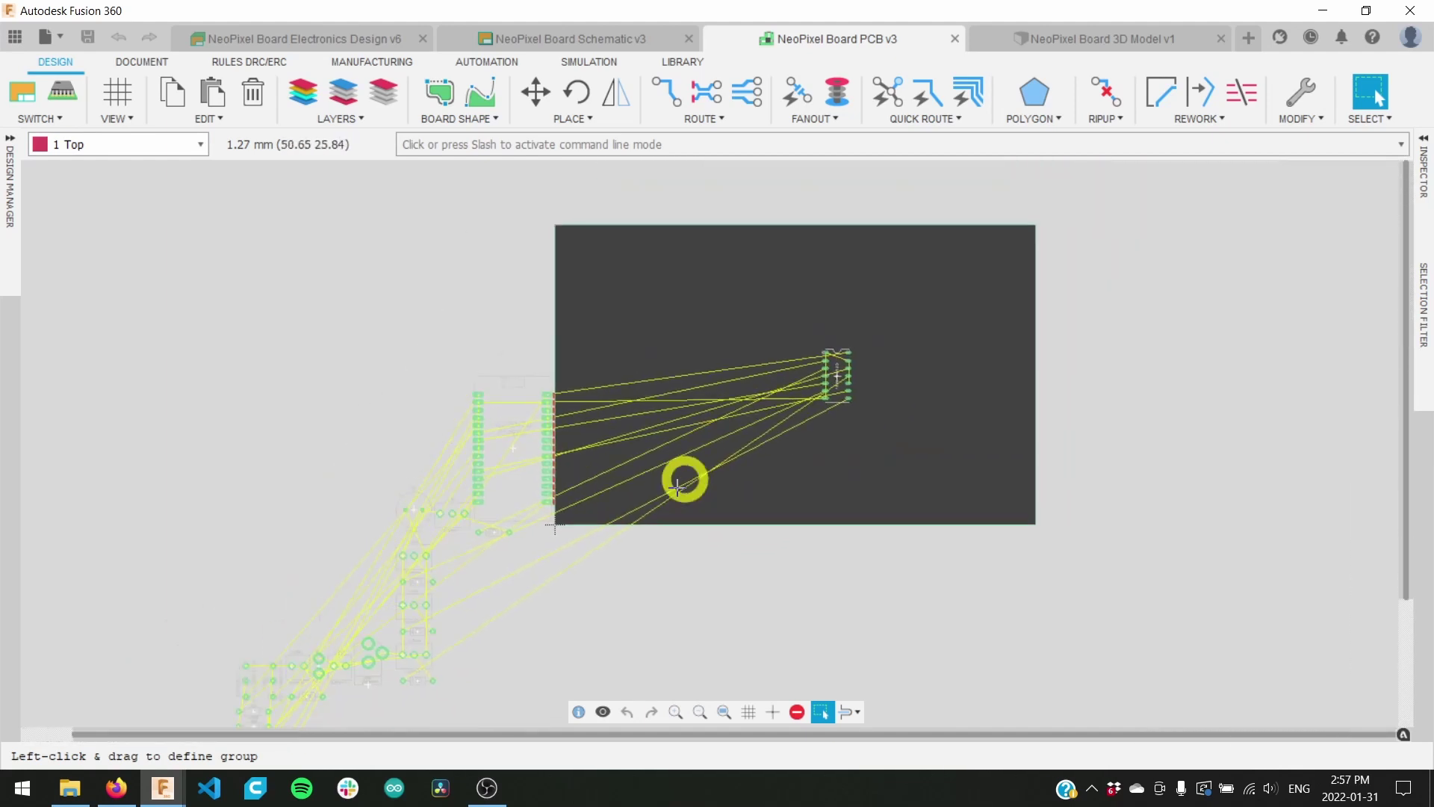
pyautogui.moveTo(676, 487); pyautogui.dragTo(603, 574, button='middle')
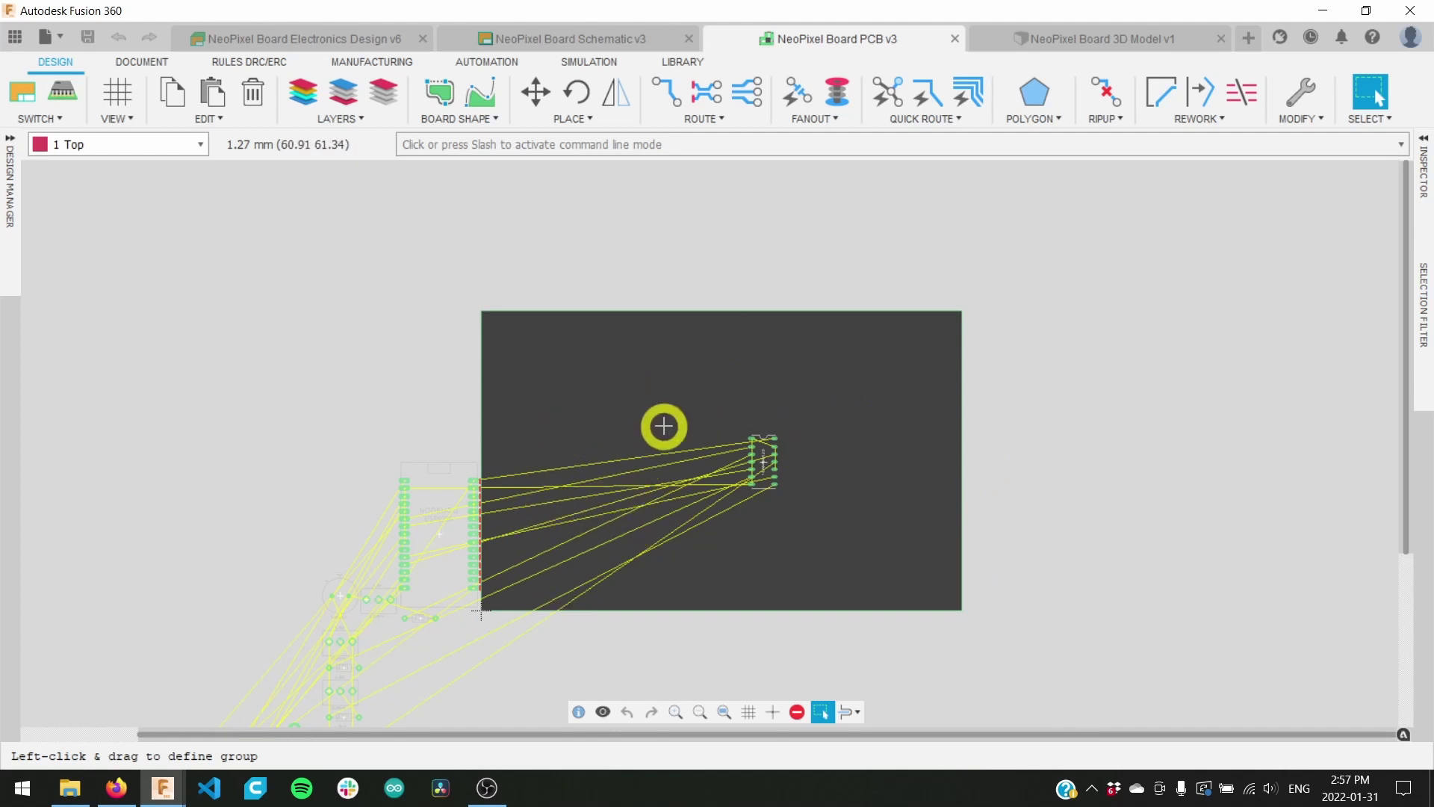
# Step: Shorten the left edge of the board outline by setting its From Y coordinate to 55 in the line properties
pyautogui.scroll(3, 534, 448)
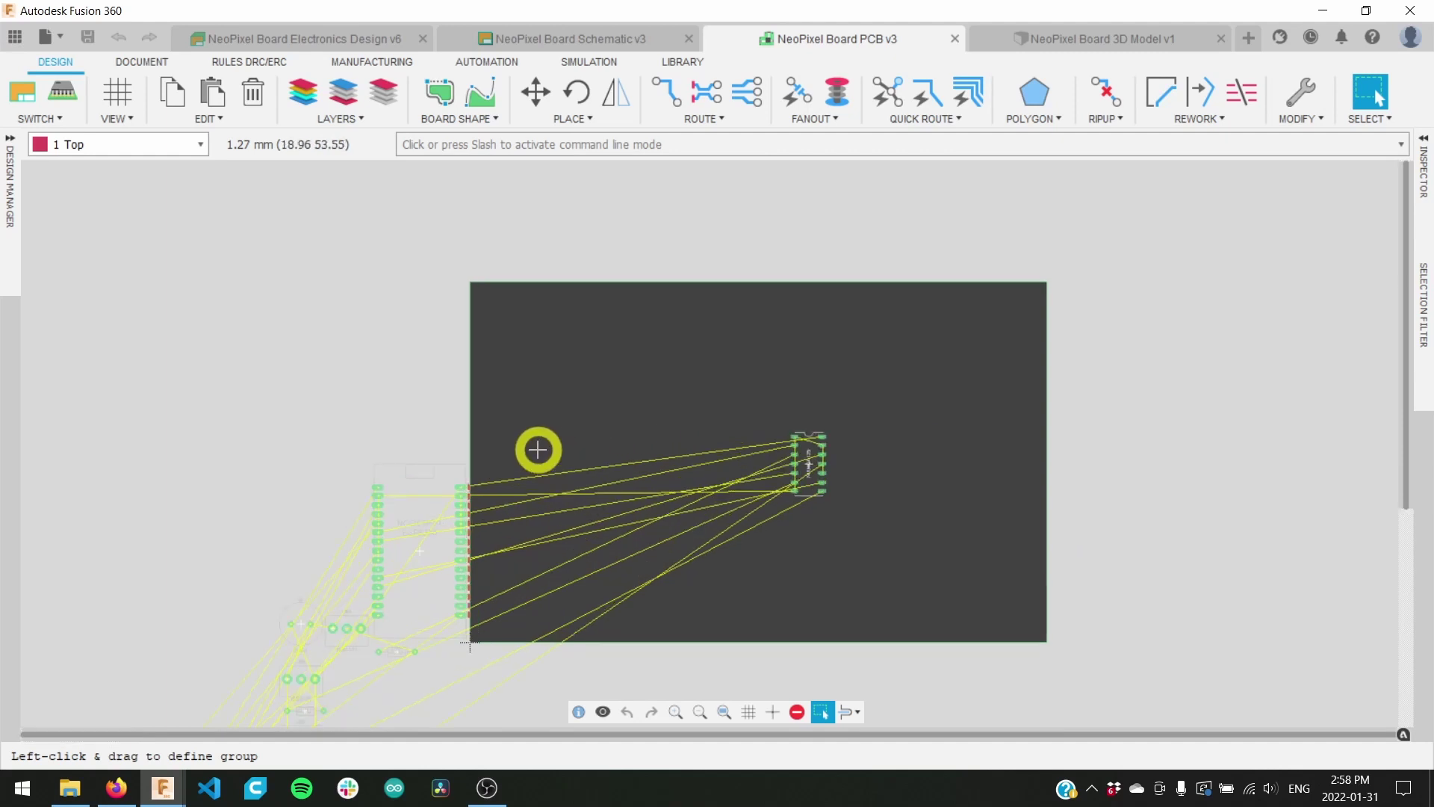
pyautogui.click(456, 249)
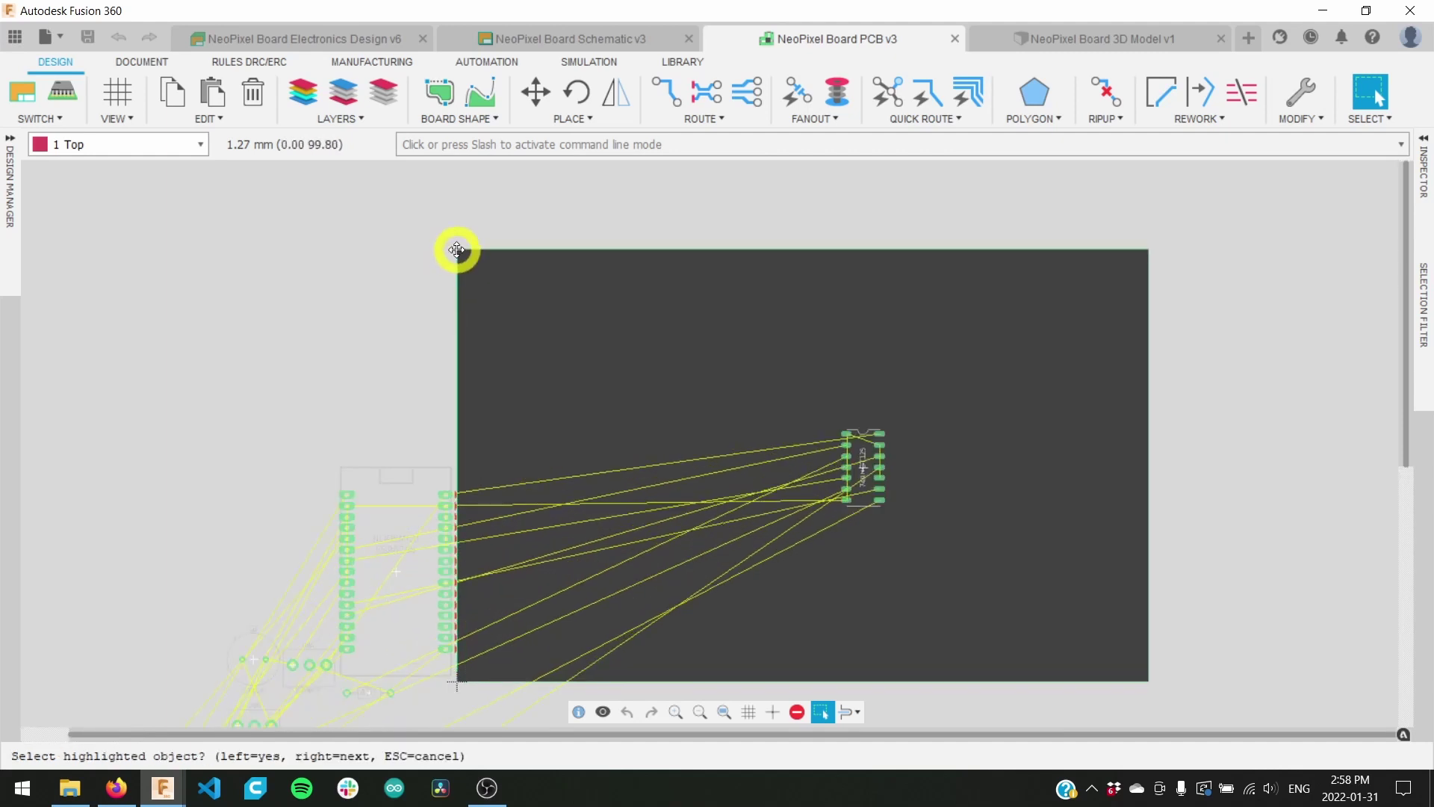
pyautogui.click(1423, 142)
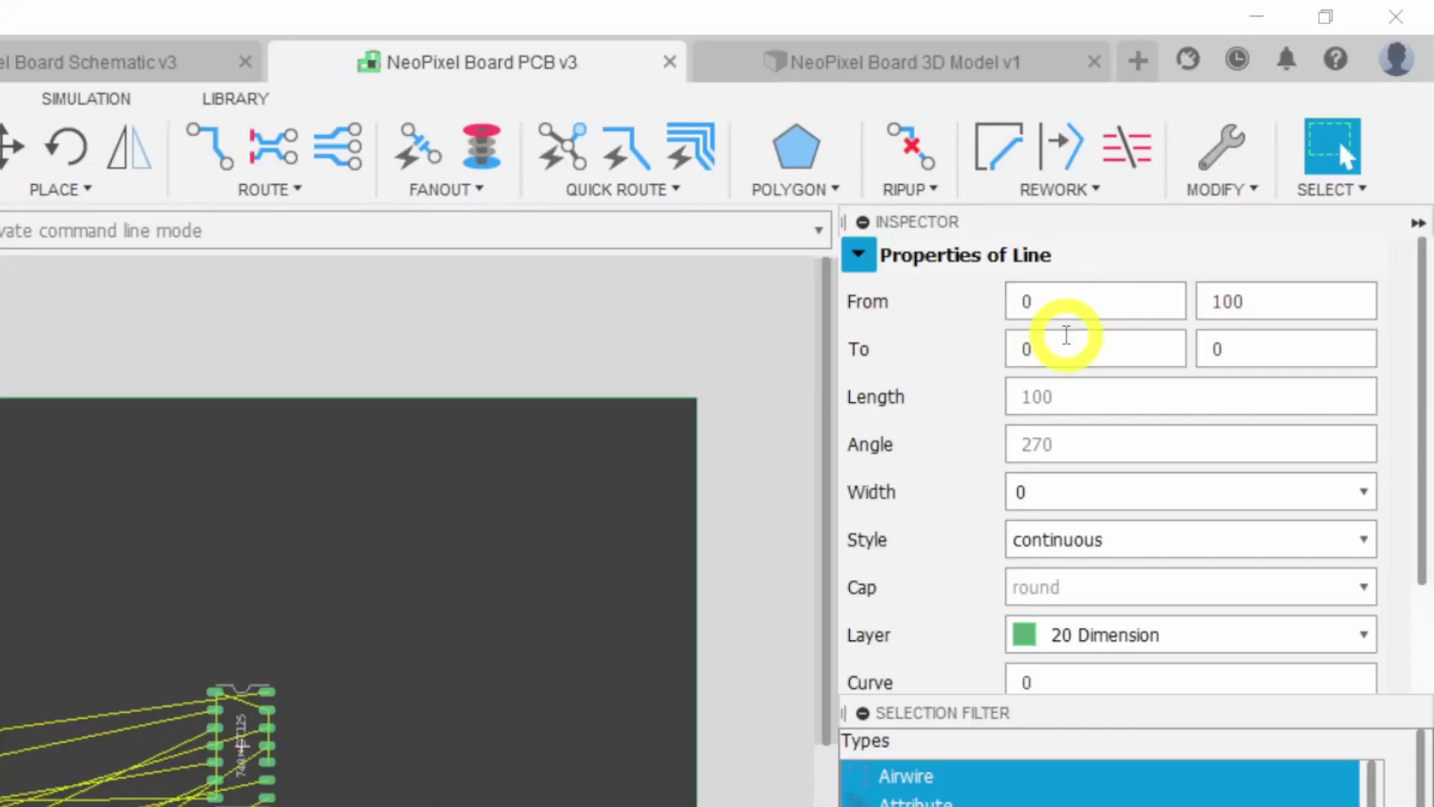
pyautogui.click(1075, 354)
pyautogui.click(1056, 311)
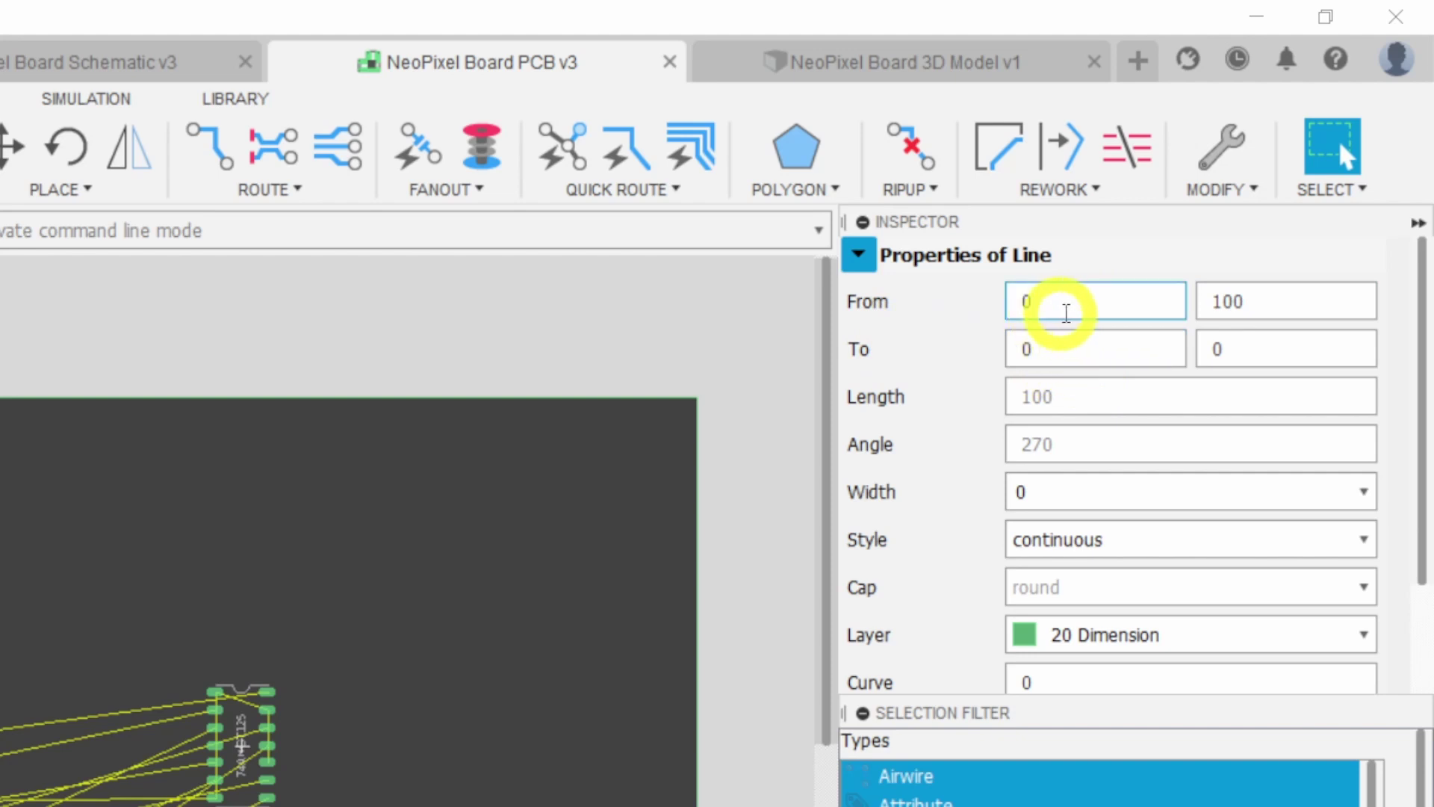
pyautogui.click(1258, 300)
pyautogui.doubleClick(1281, 307)
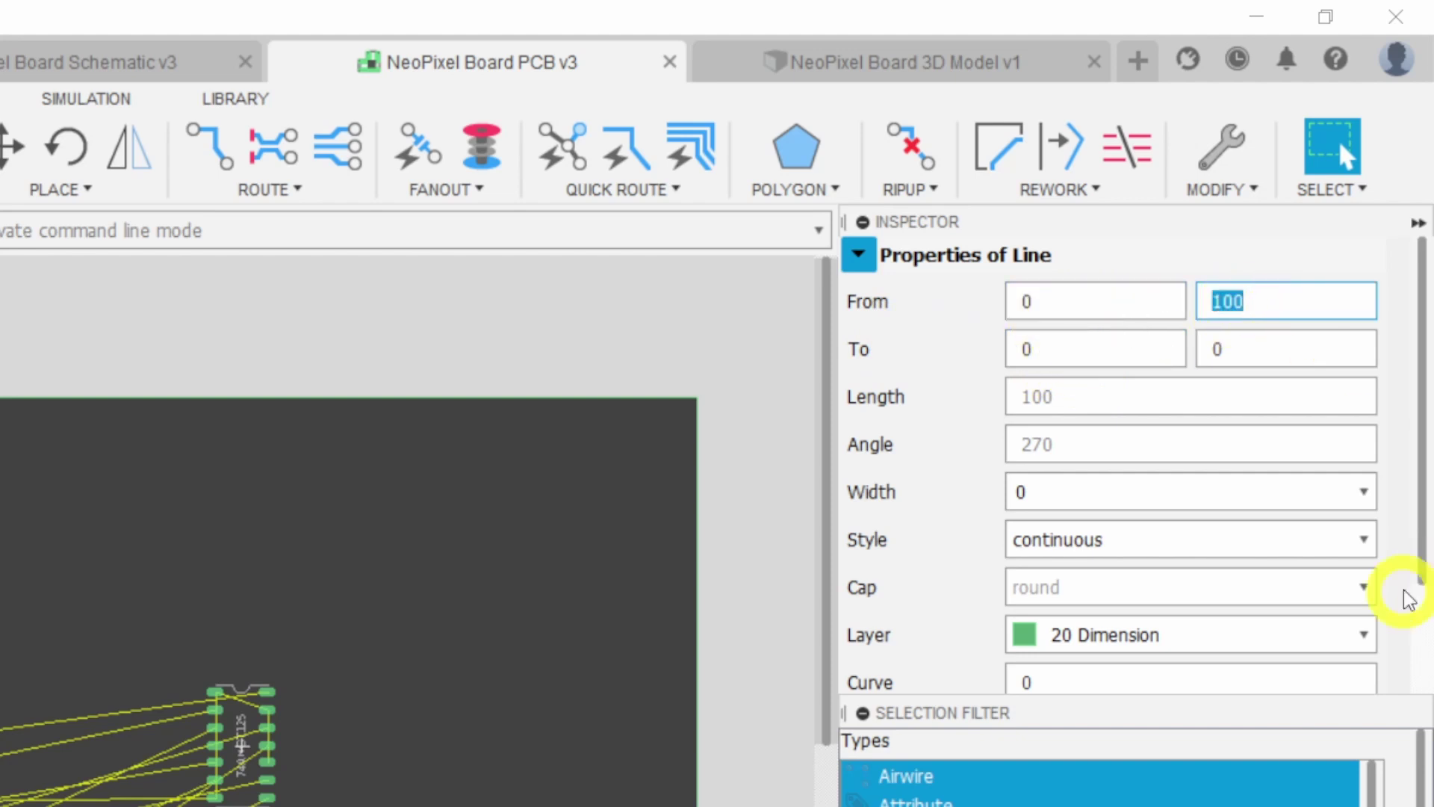
pyautogui.write('55')
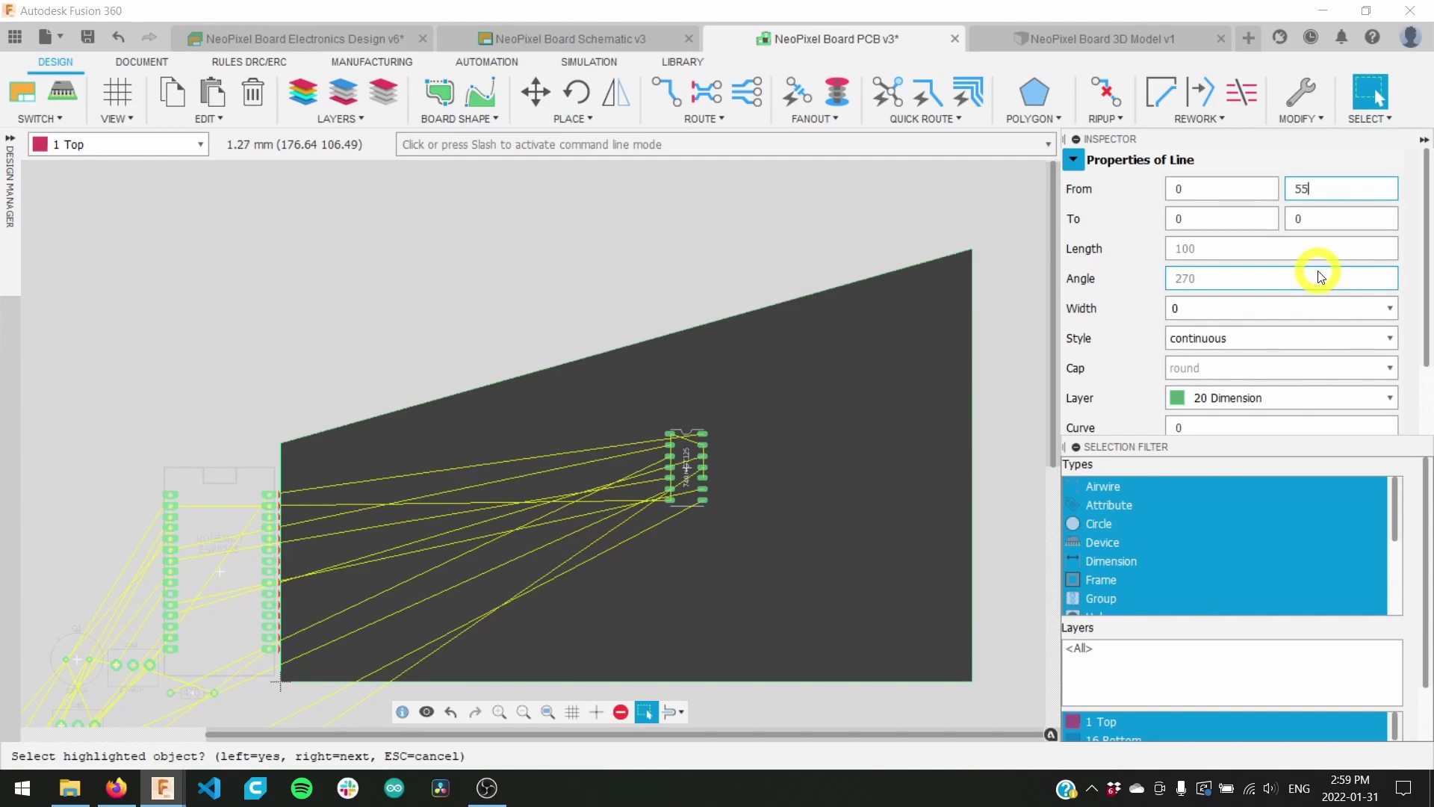
pyautogui.press('Return')
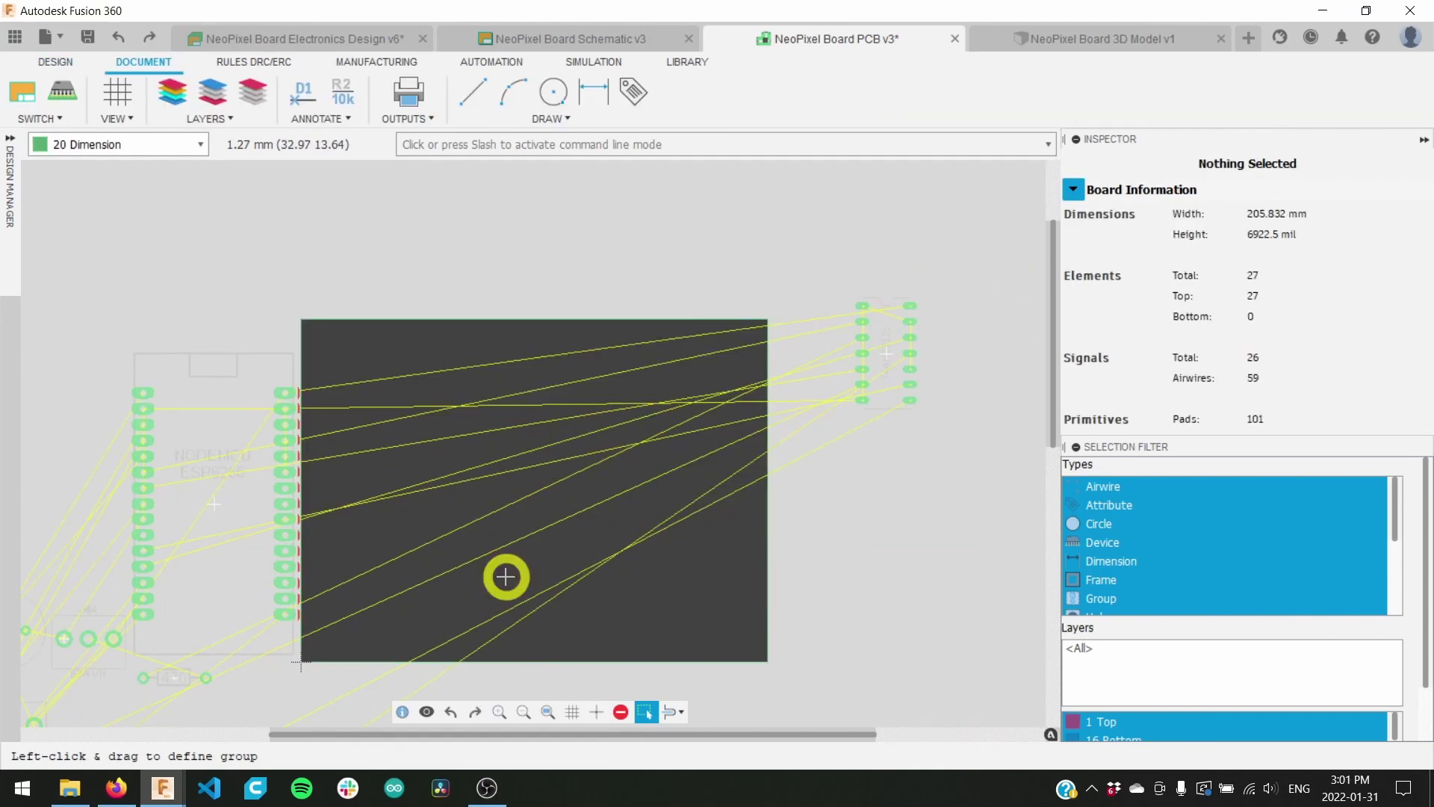
# Step: Turn on the grid display for the board canvas
pyautogui.click(573, 712)
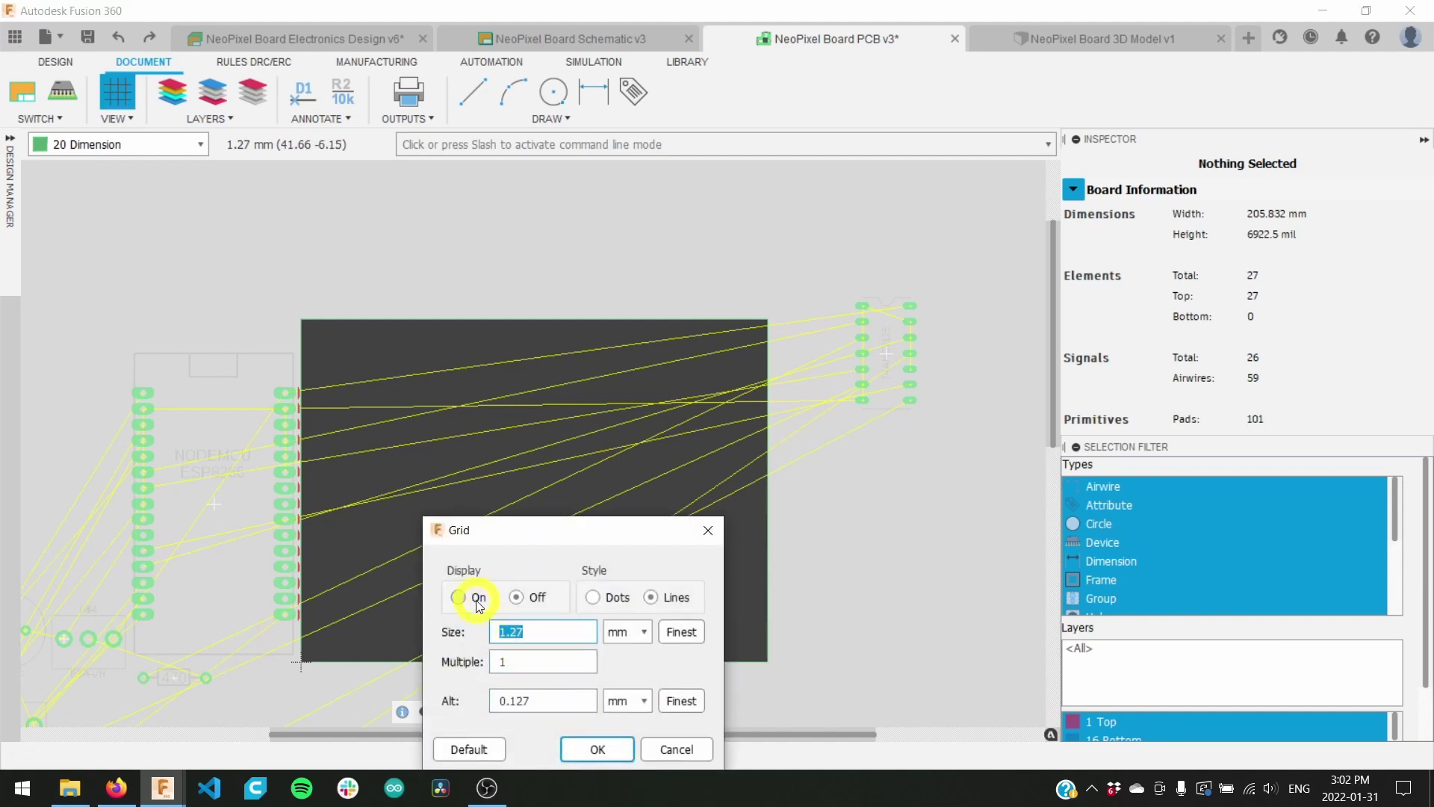
pyautogui.click(581, 750)
pyautogui.scroll(5, 342, 551)
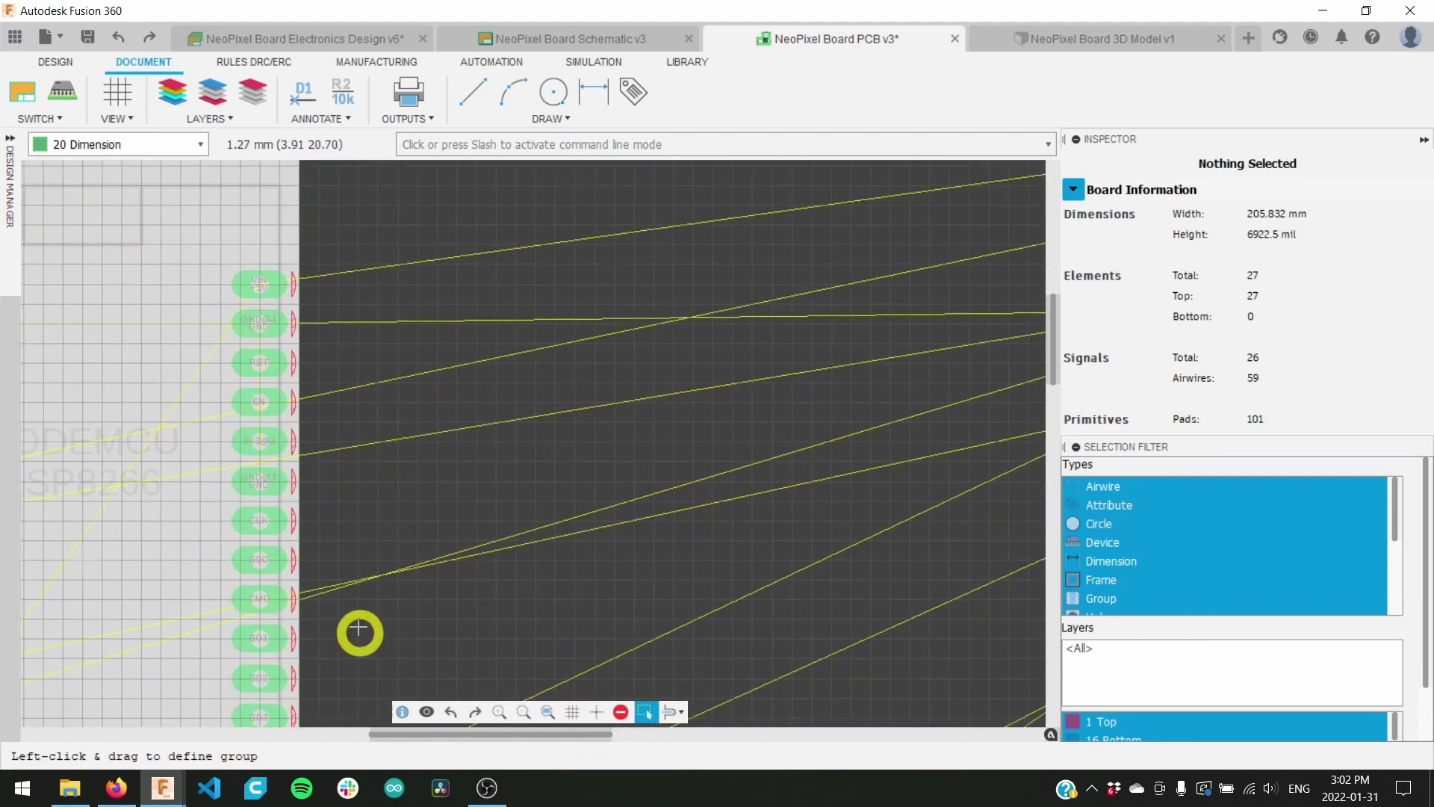
pyautogui.moveTo(387, 404); pyautogui.dragTo(320, 676, button='middle')
pyautogui.scroll(-3, 329, 465)
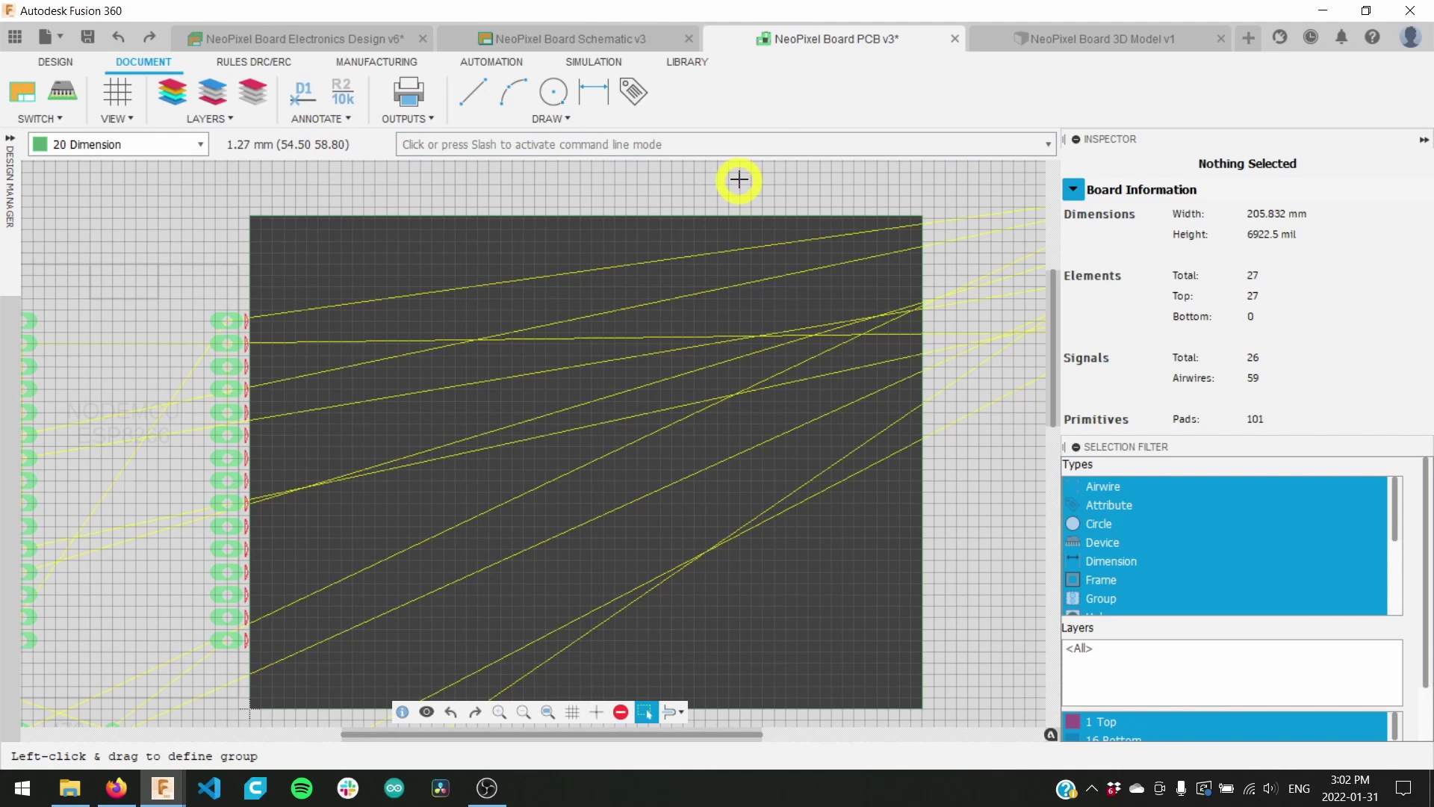
# Step: Close the schematic document, reopen it from the sync-severed notice and return to the PCB document
pyautogui.click(689, 38)
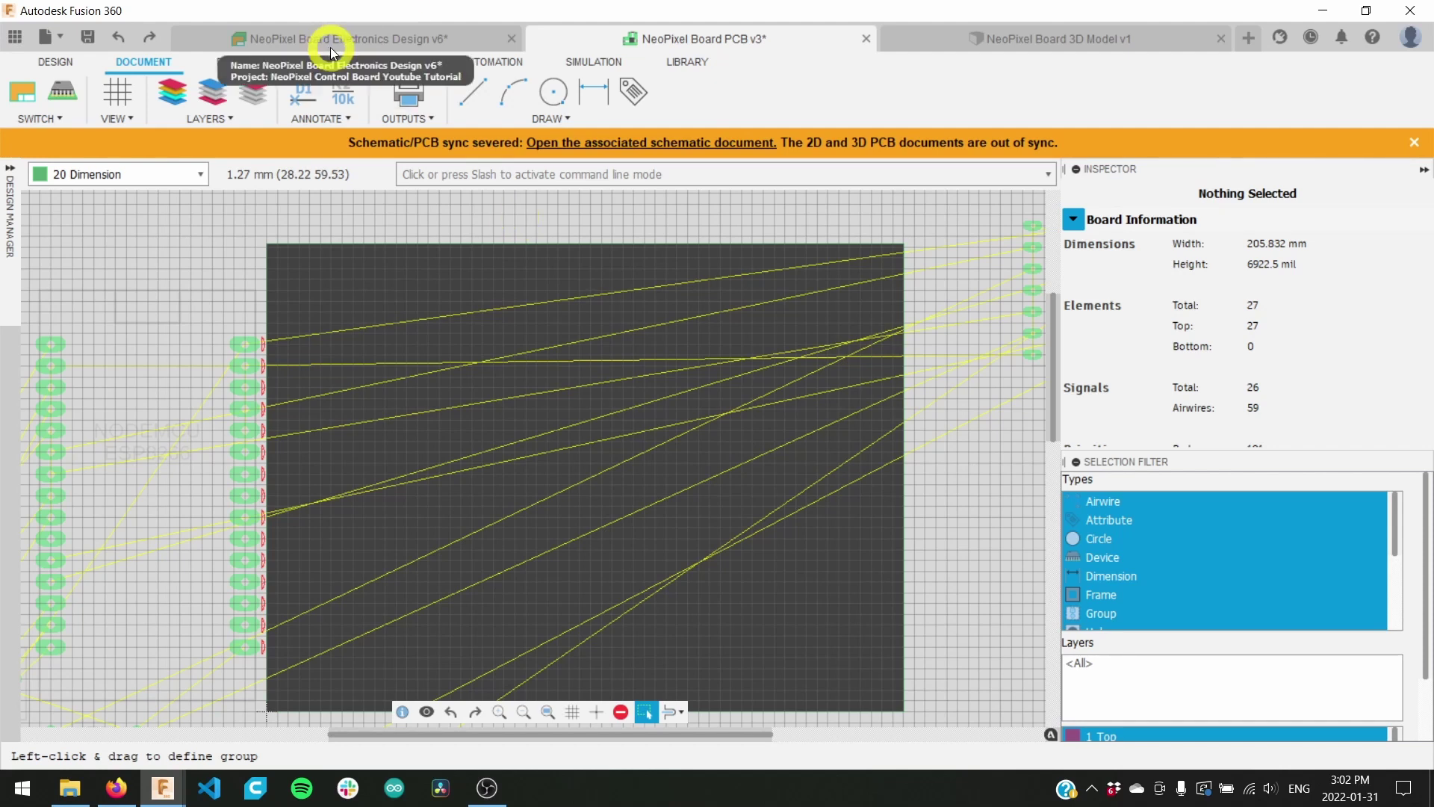
pyautogui.click(581, 150)
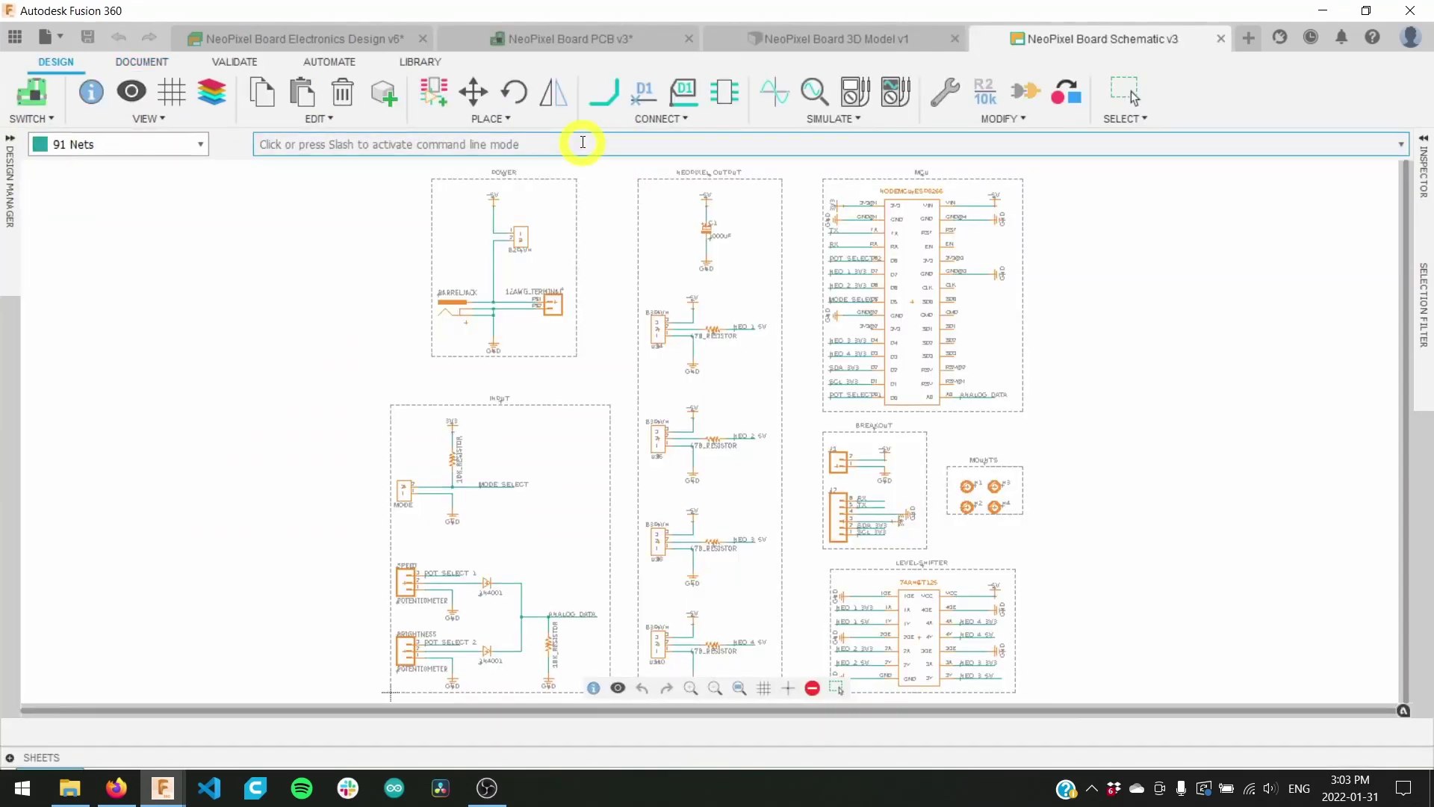
pyautogui.click(619, 39)
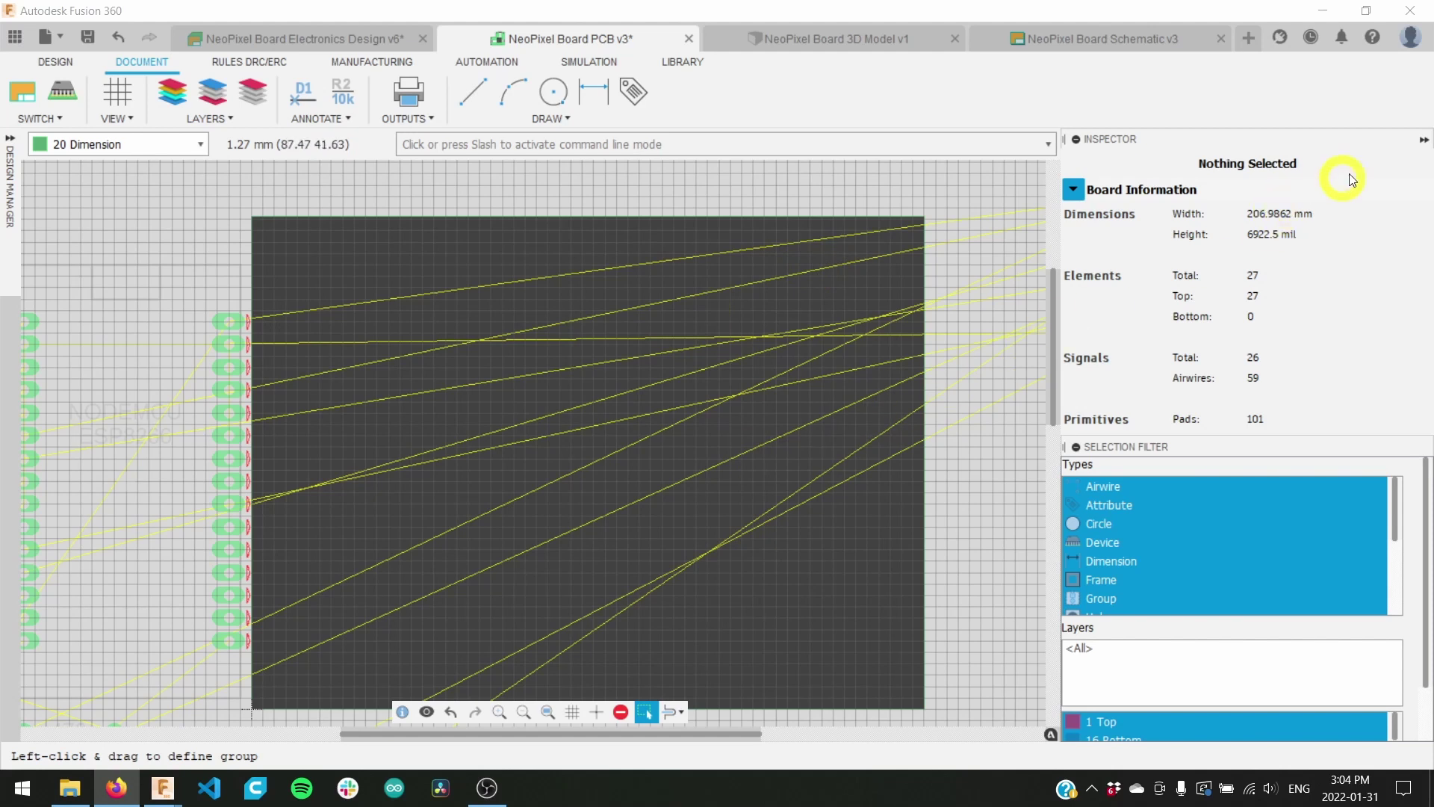
# Step: Move the NodeMCU ESP8266 onto the board and place it rotated 90 degrees near the left edge, at mid-height
pyautogui.click(1422, 140)
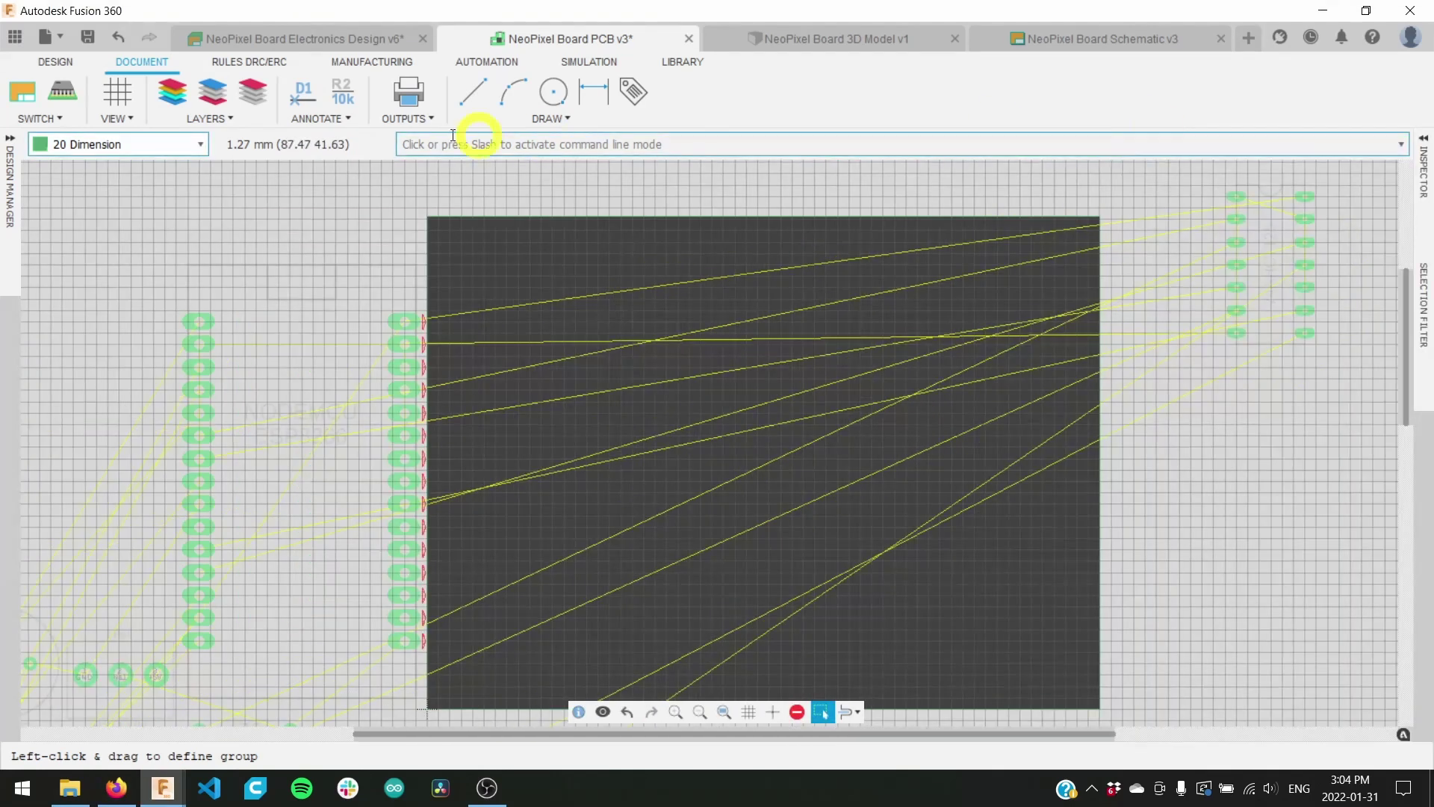
pyautogui.click(54, 65)
pyautogui.click(543, 92)
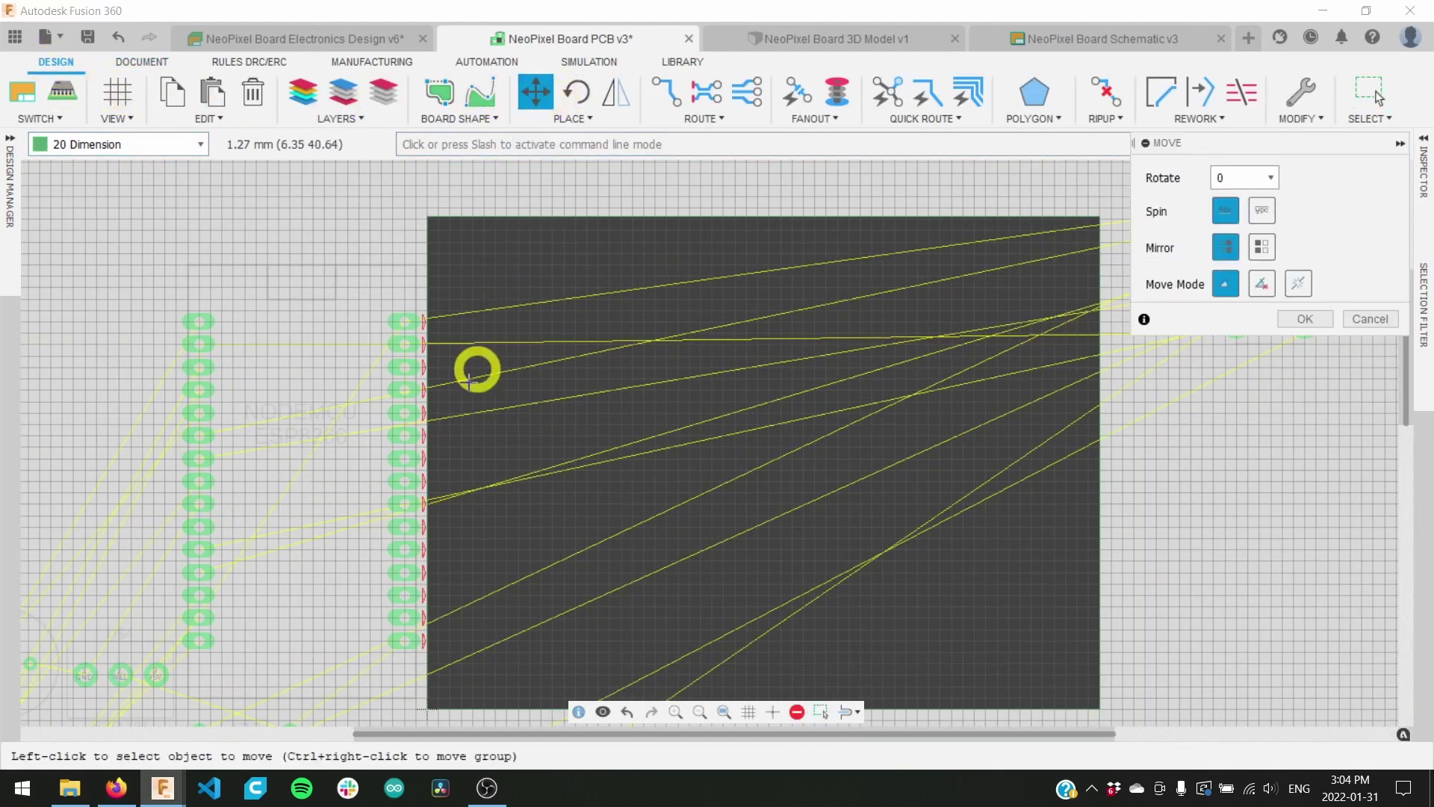
pyautogui.click(330, 489)
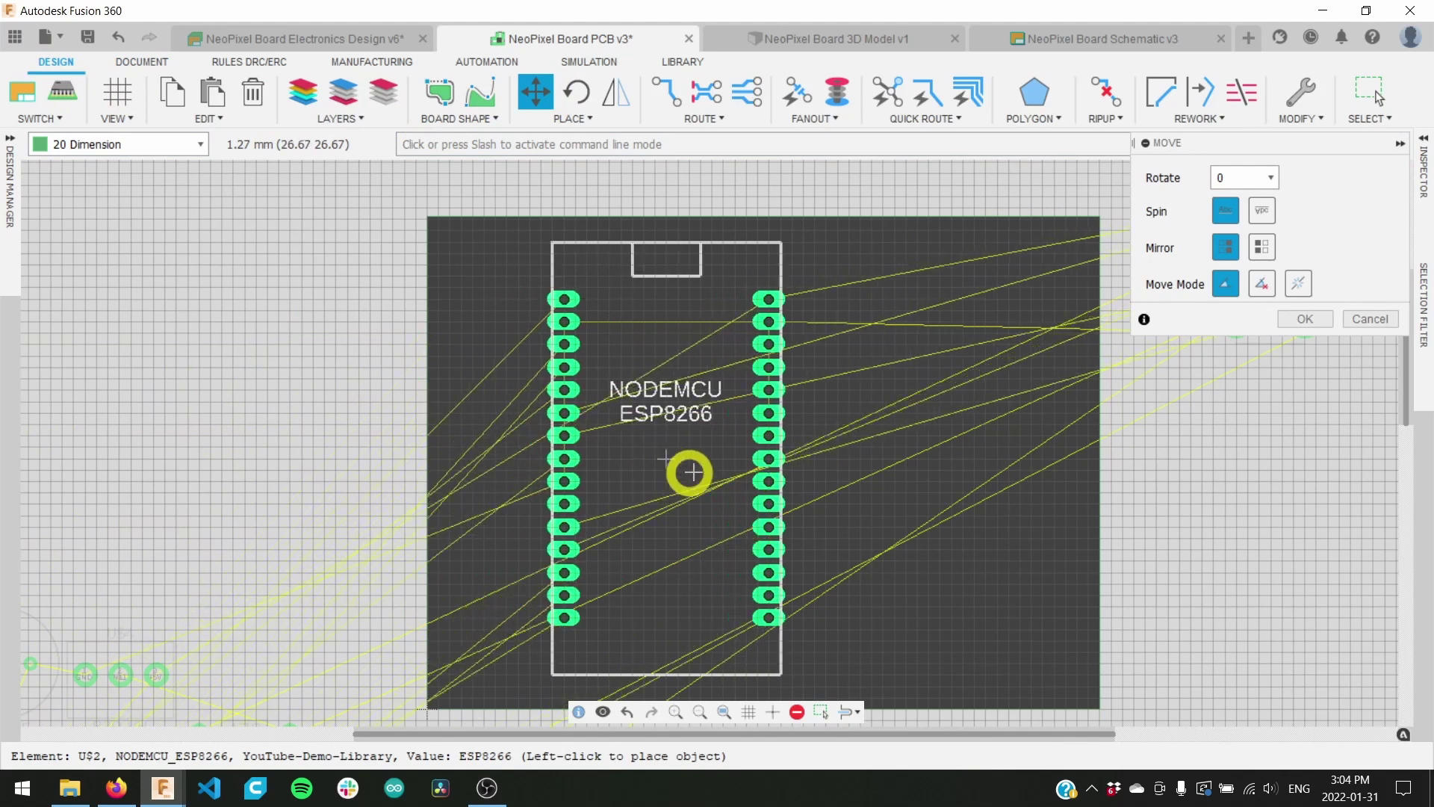
pyautogui.rightClick(706, 459)
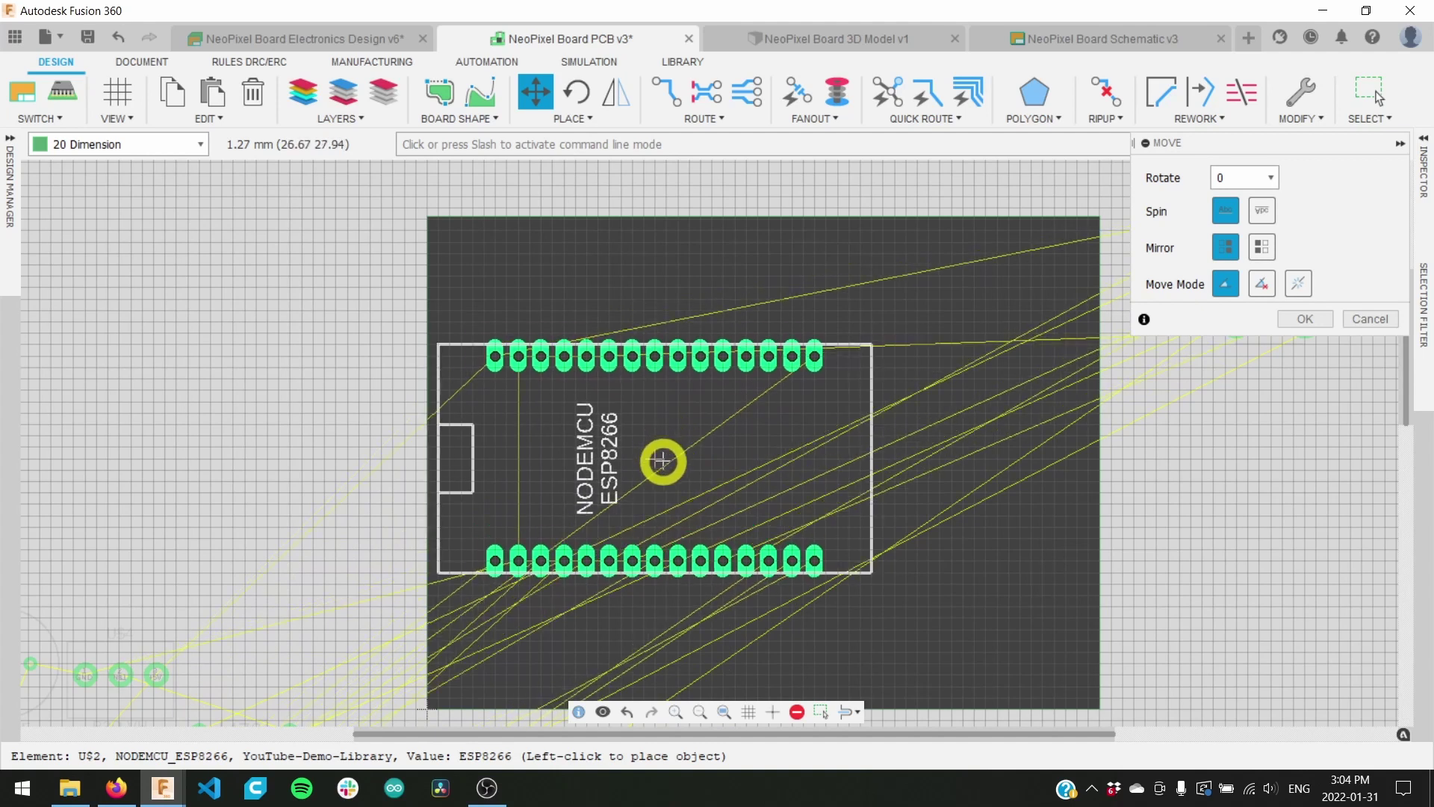
pyautogui.click(661, 461)
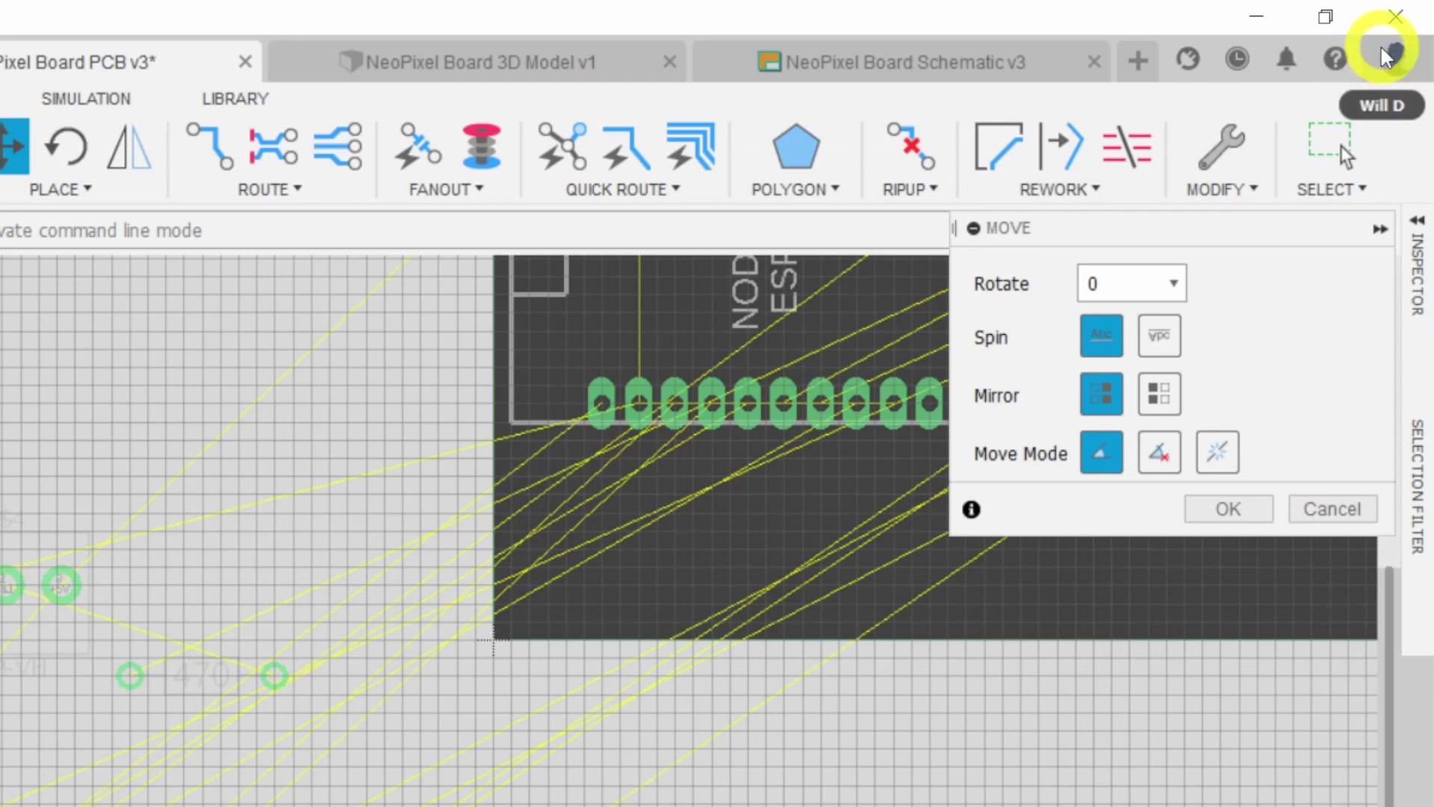
# Step: Set the Canvas color of the Black scheme to dark grey #666666 in the Electronics color preferences and apply it
pyautogui.click(1410, 40)
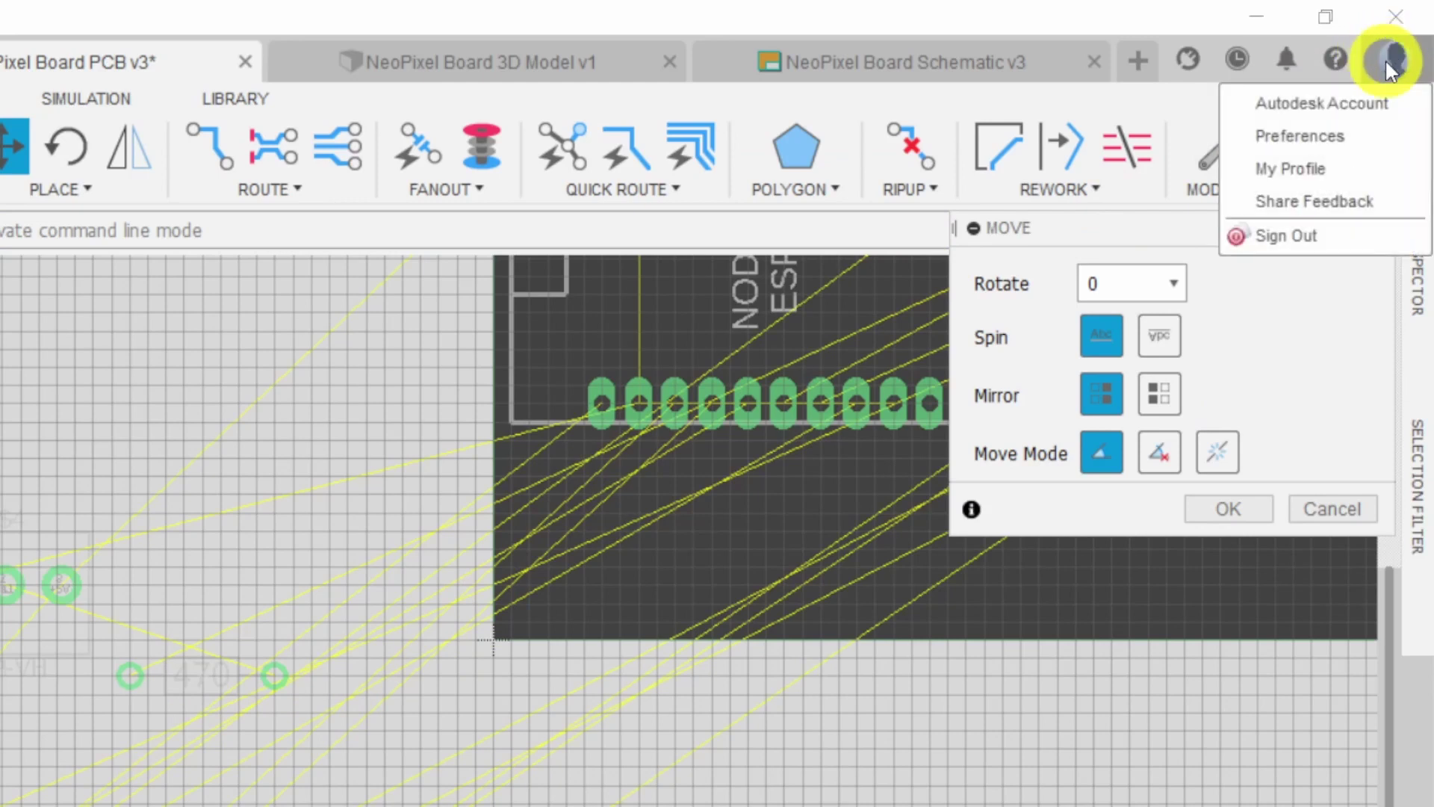
pyautogui.click(1365, 138)
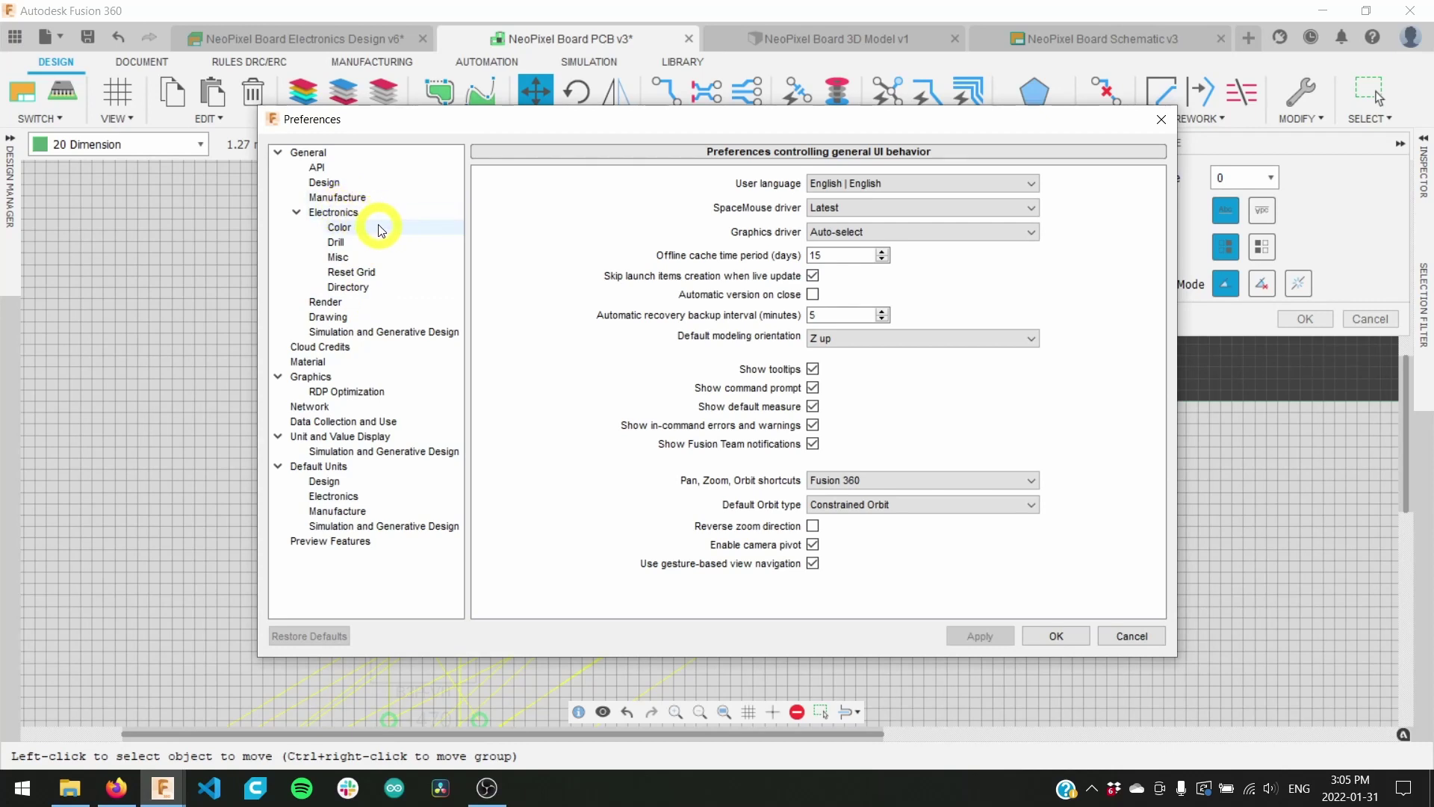
pyautogui.click(381, 230)
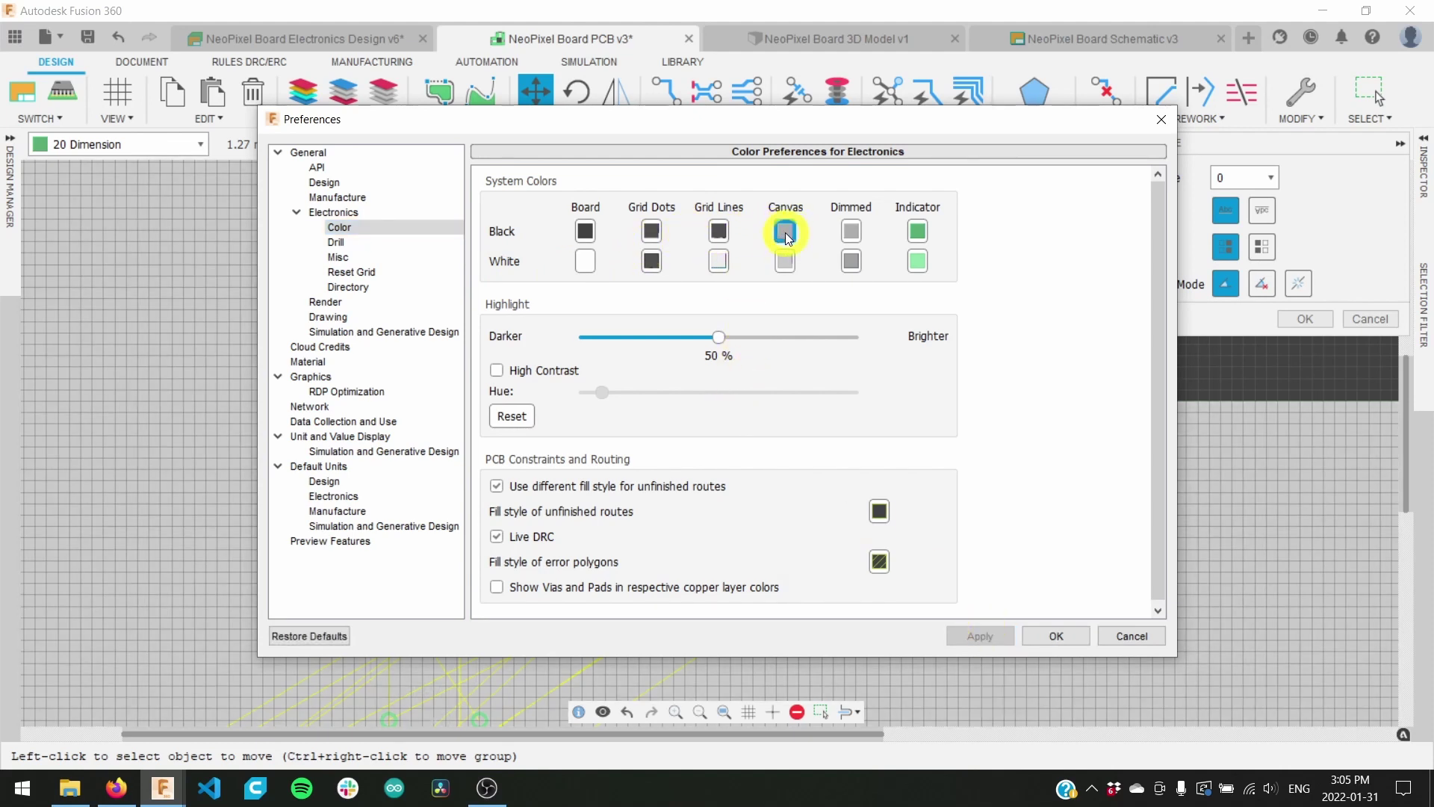
pyautogui.click(784, 231)
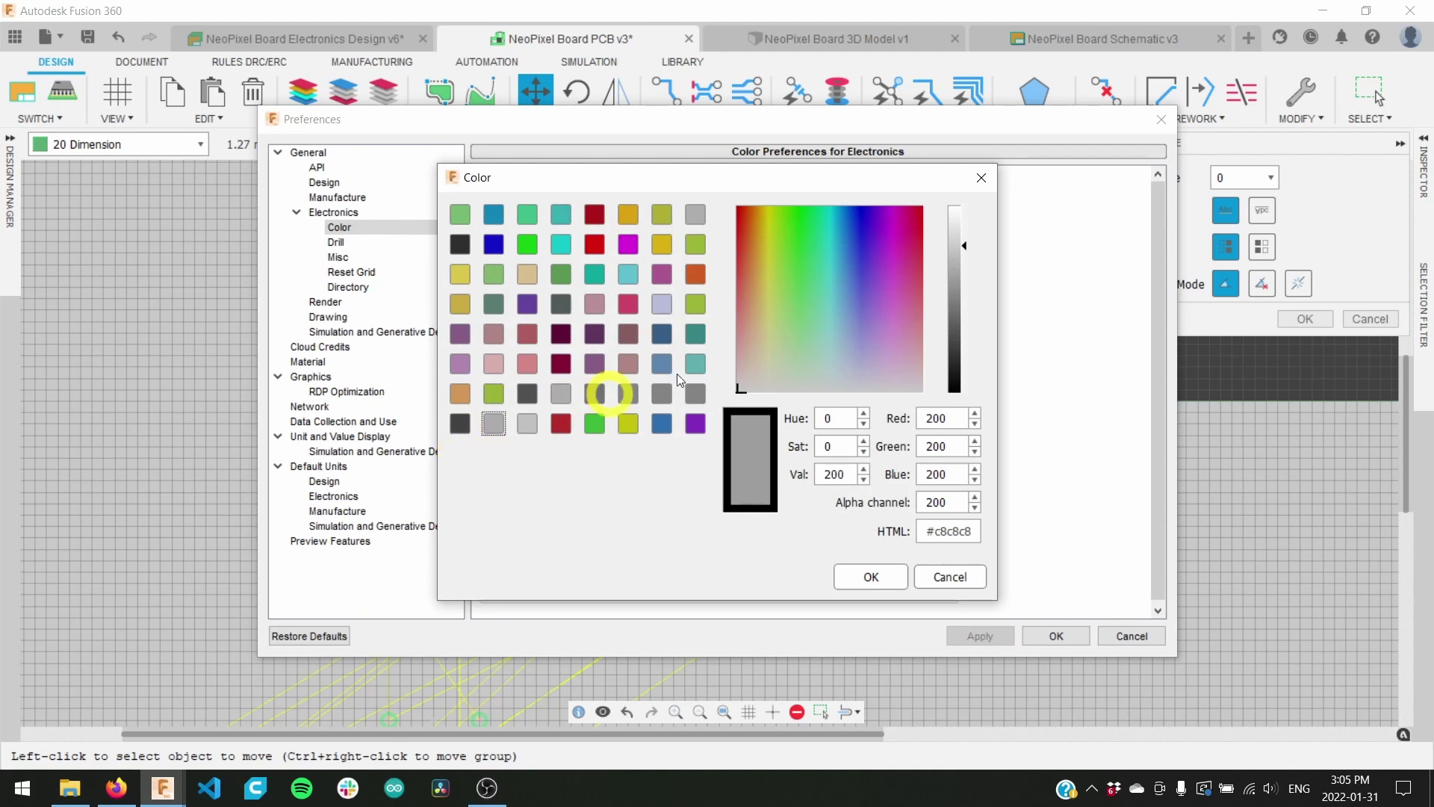
pyautogui.click(526, 393)
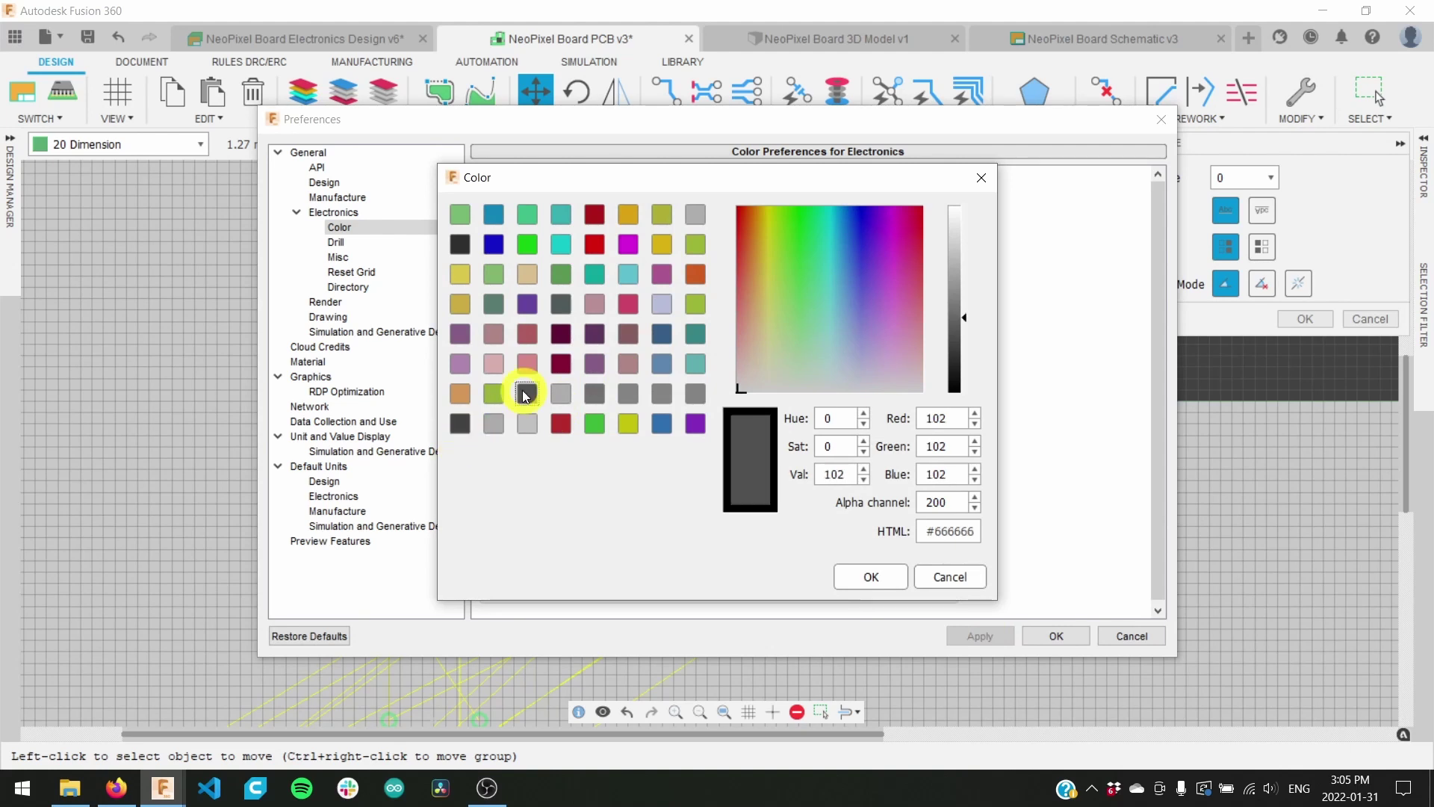
pyautogui.click(871, 578)
pyautogui.click(993, 635)
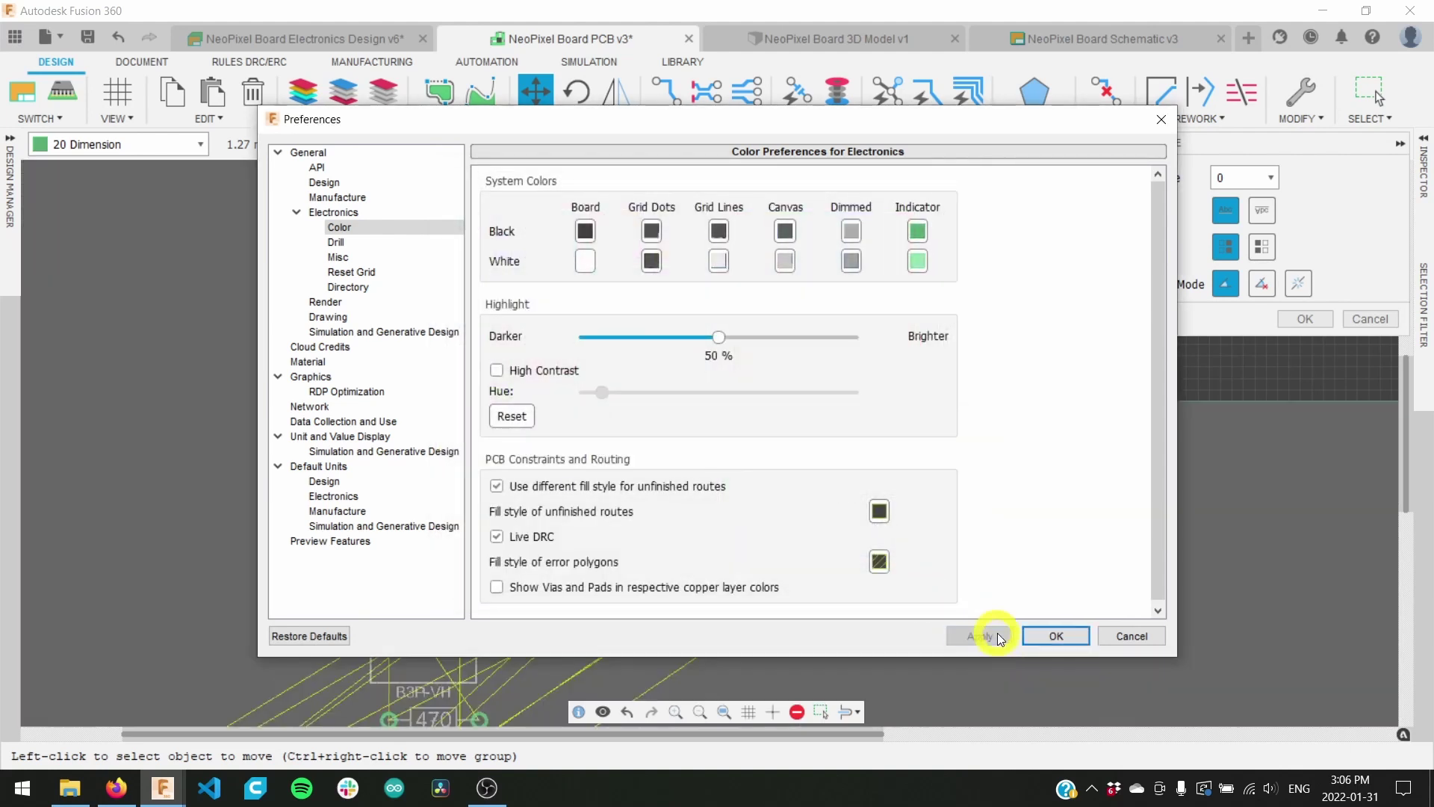
pyautogui.click(1045, 635)
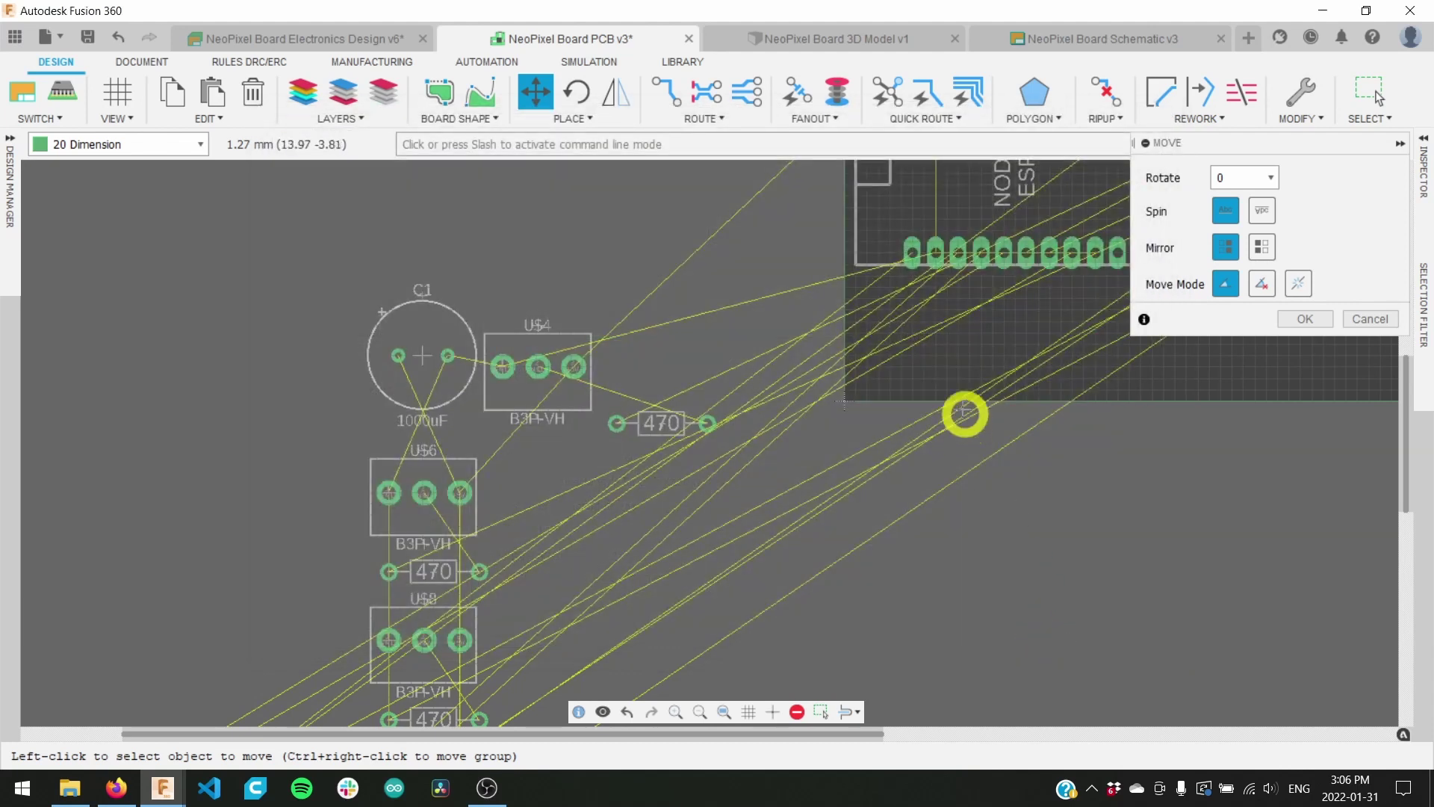
# Step: Move capacitor C1 and the barrel jack beside the board's right edge, rotating the jack 90 degrees so its opening faces outward
pyautogui.scroll(-3, 935, 358)
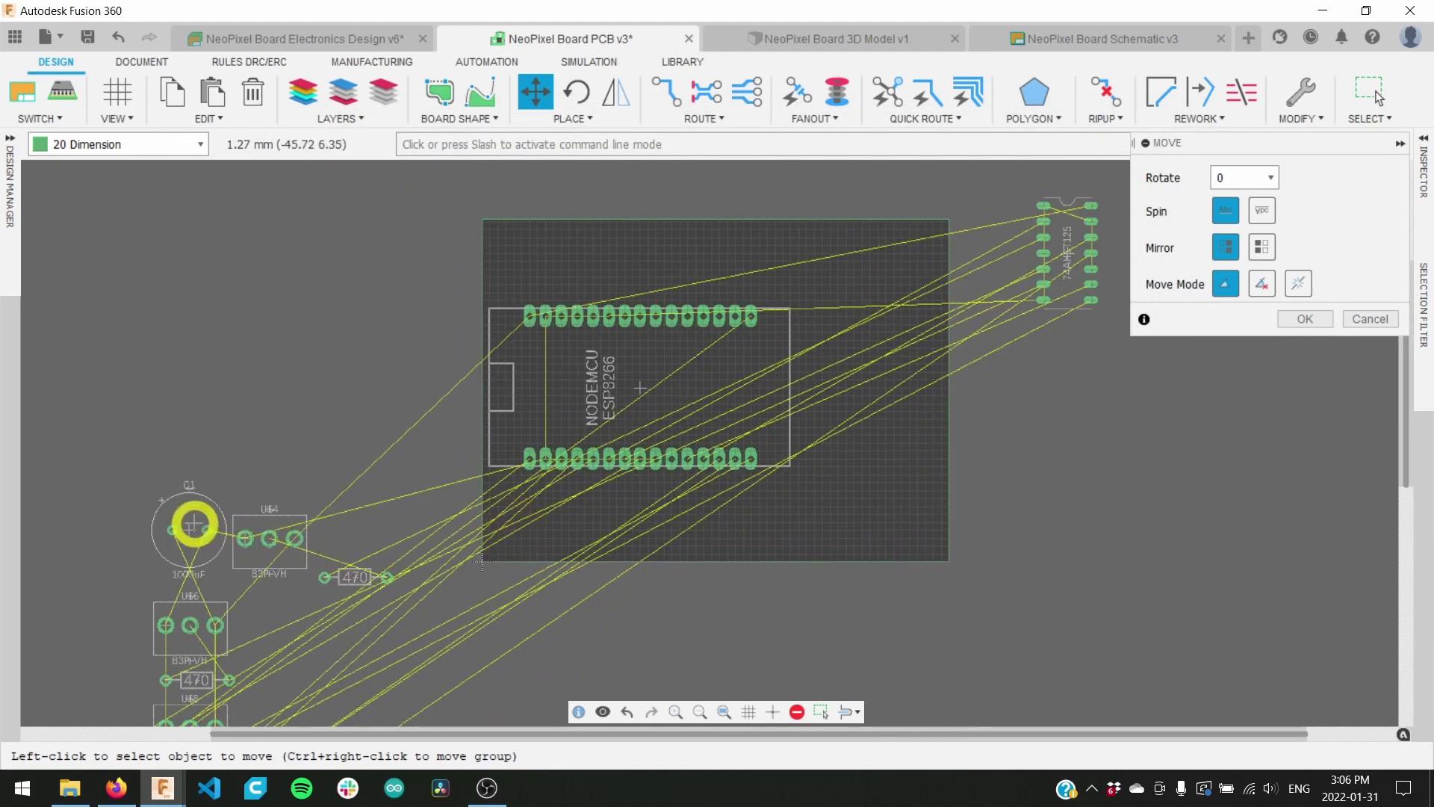
pyautogui.click(189, 532)
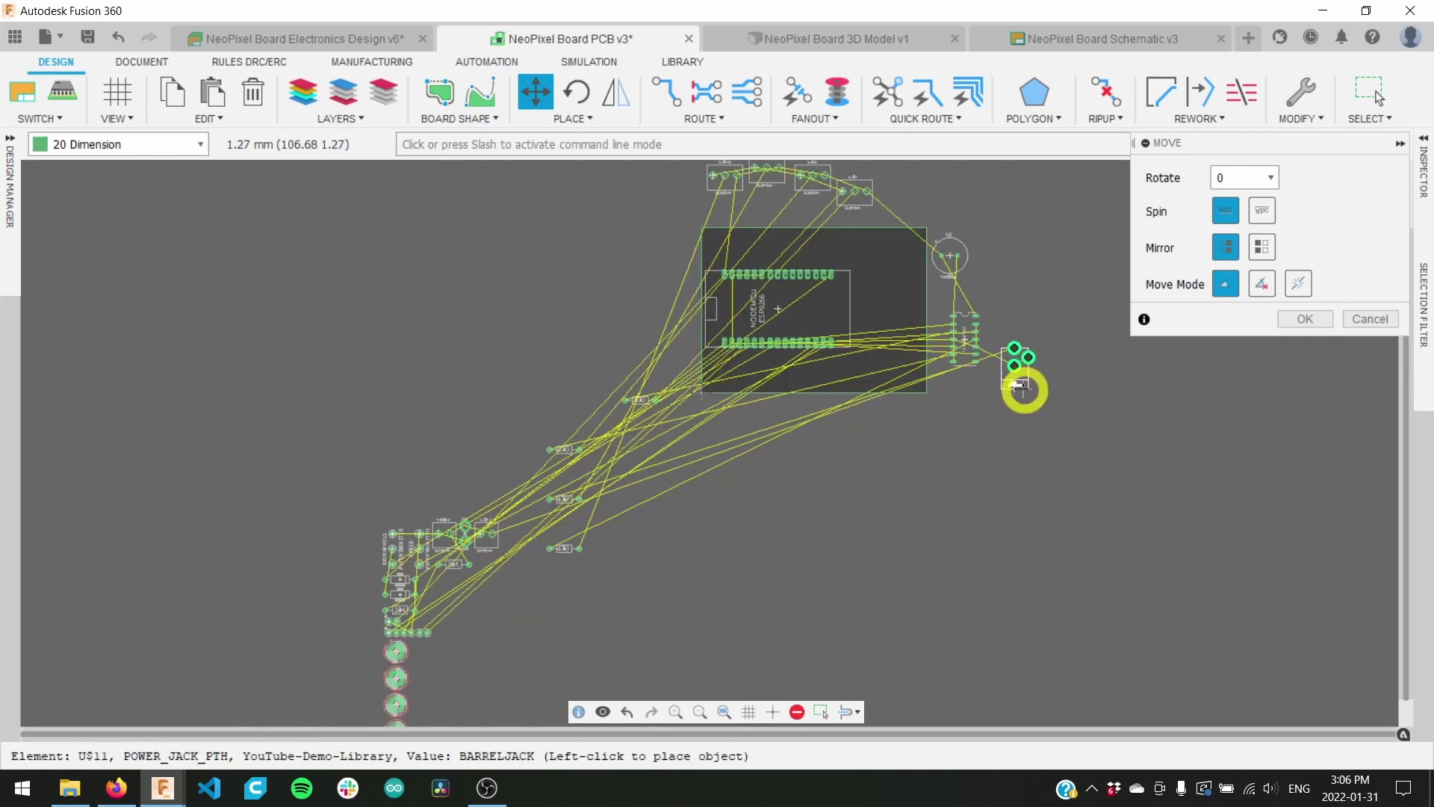
pyautogui.rightClick(1025, 388)
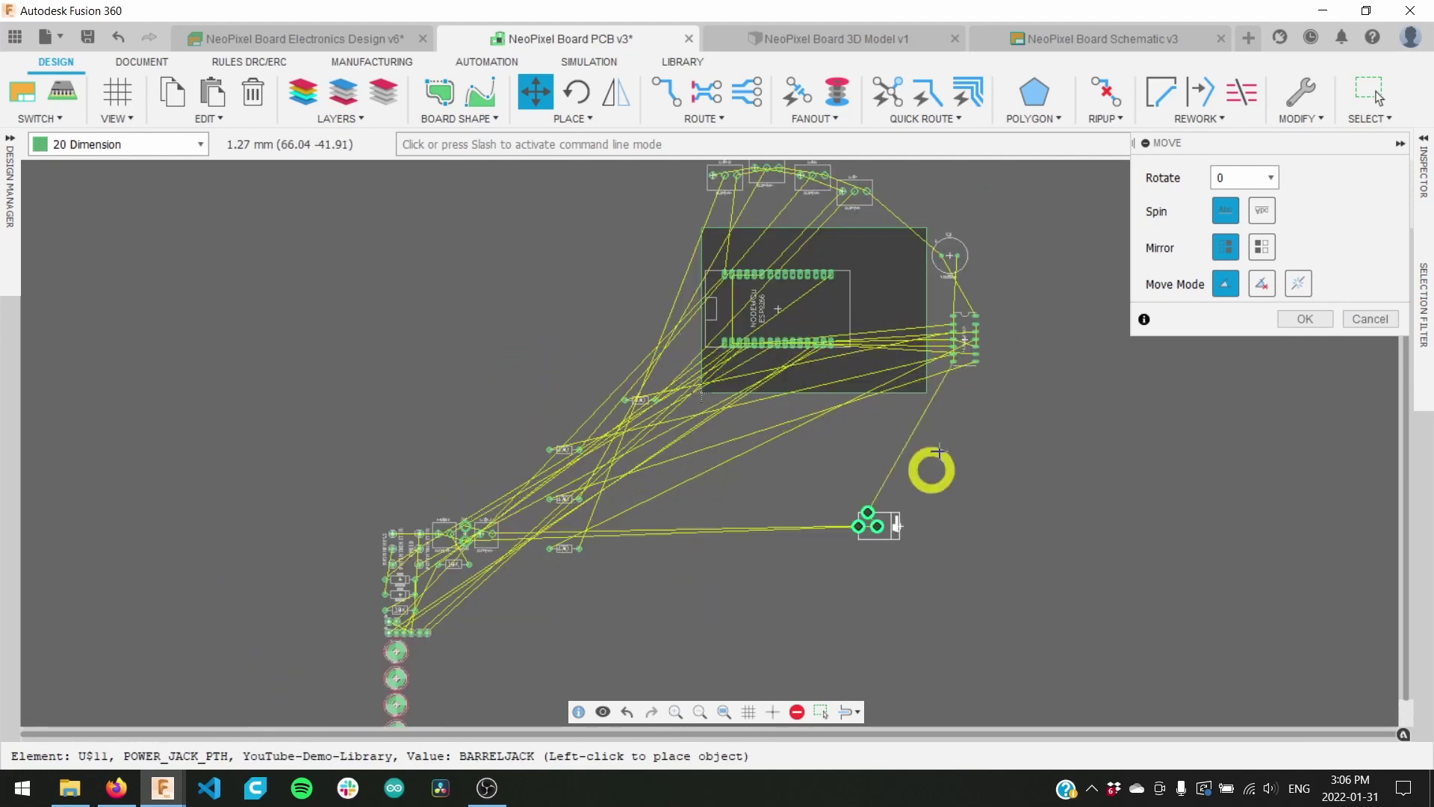
pyautogui.click(1024, 378)
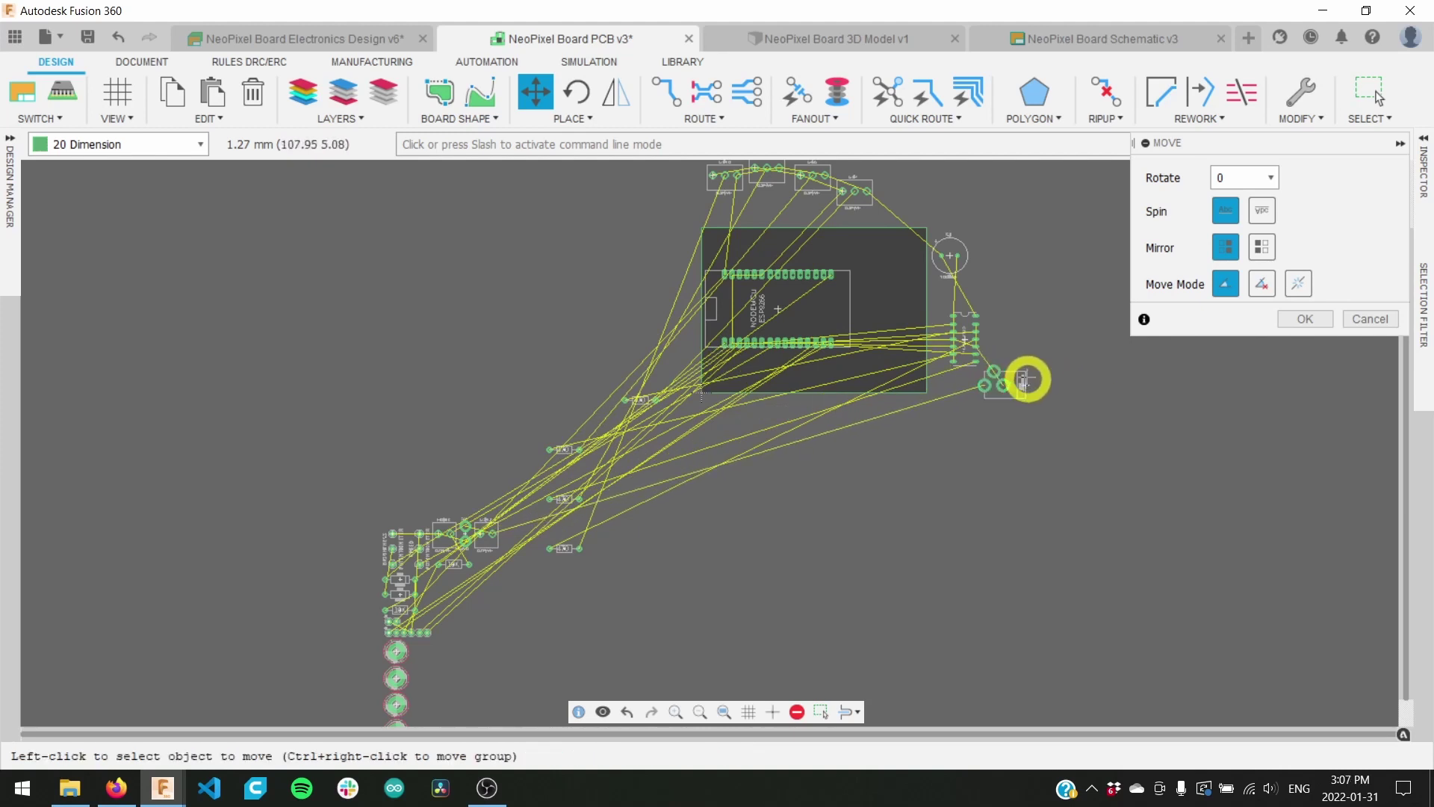
# Step: Examine the airwires linking the barrel jack's ground pads to the 74AHCT125 level shifter's pads
pyautogui.scroll(2, 1014, 383)
pyautogui.scroll(1, 1013, 383)
pyautogui.scroll(1, 829, 406)
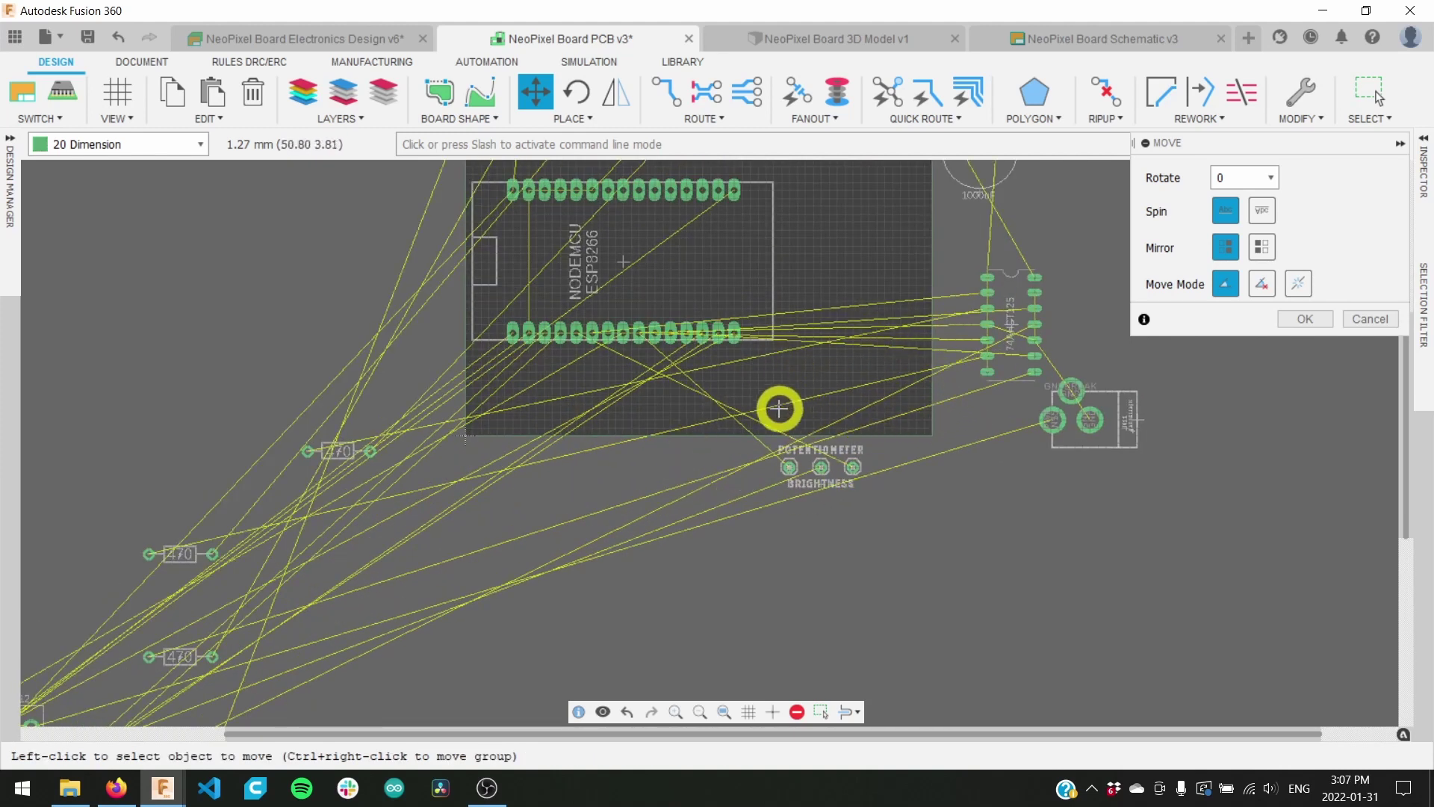
pyautogui.scroll(1, 746, 445)
pyautogui.scroll(2, 920, 458)
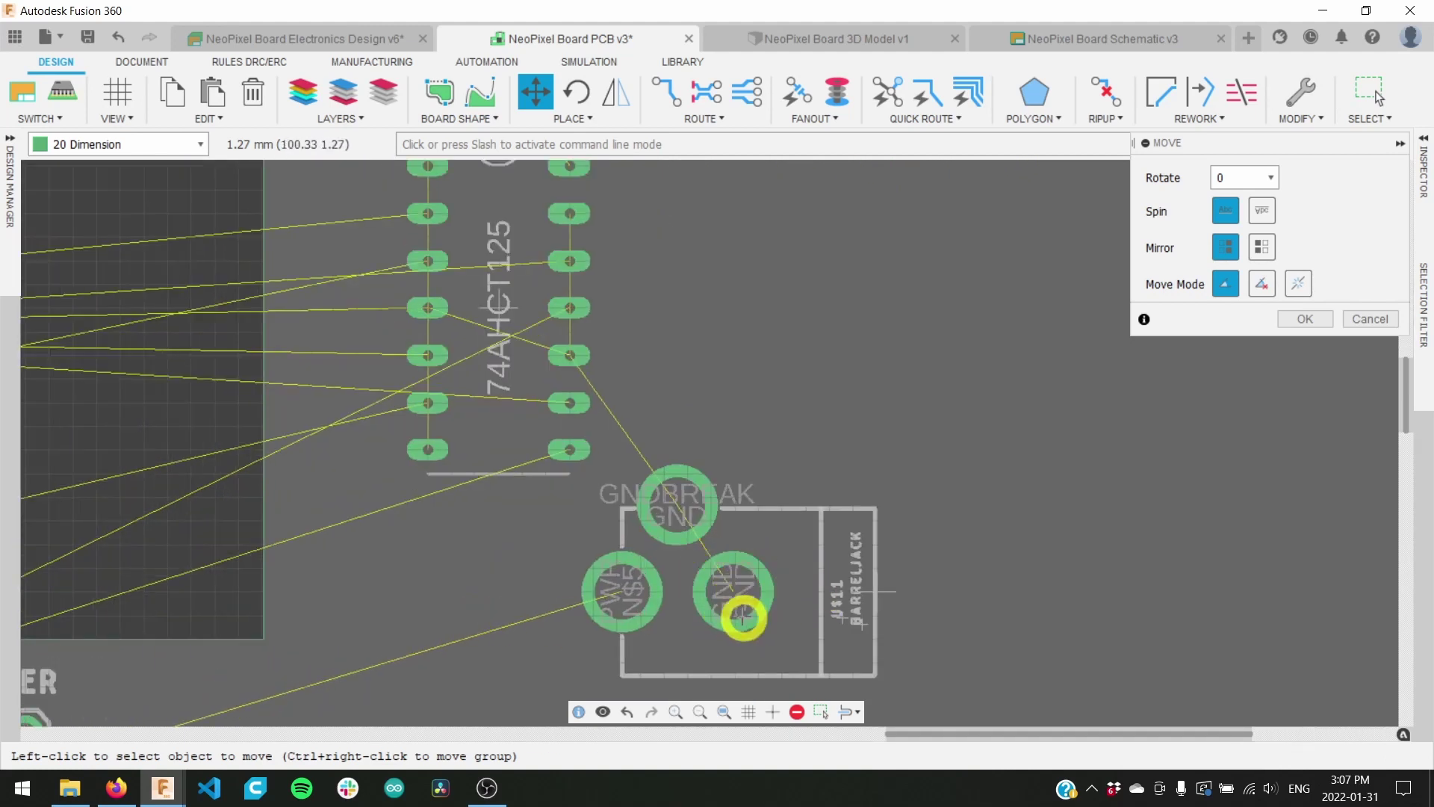
pyautogui.scroll(1, 564, 355)
pyautogui.scroll(2, 562, 356)
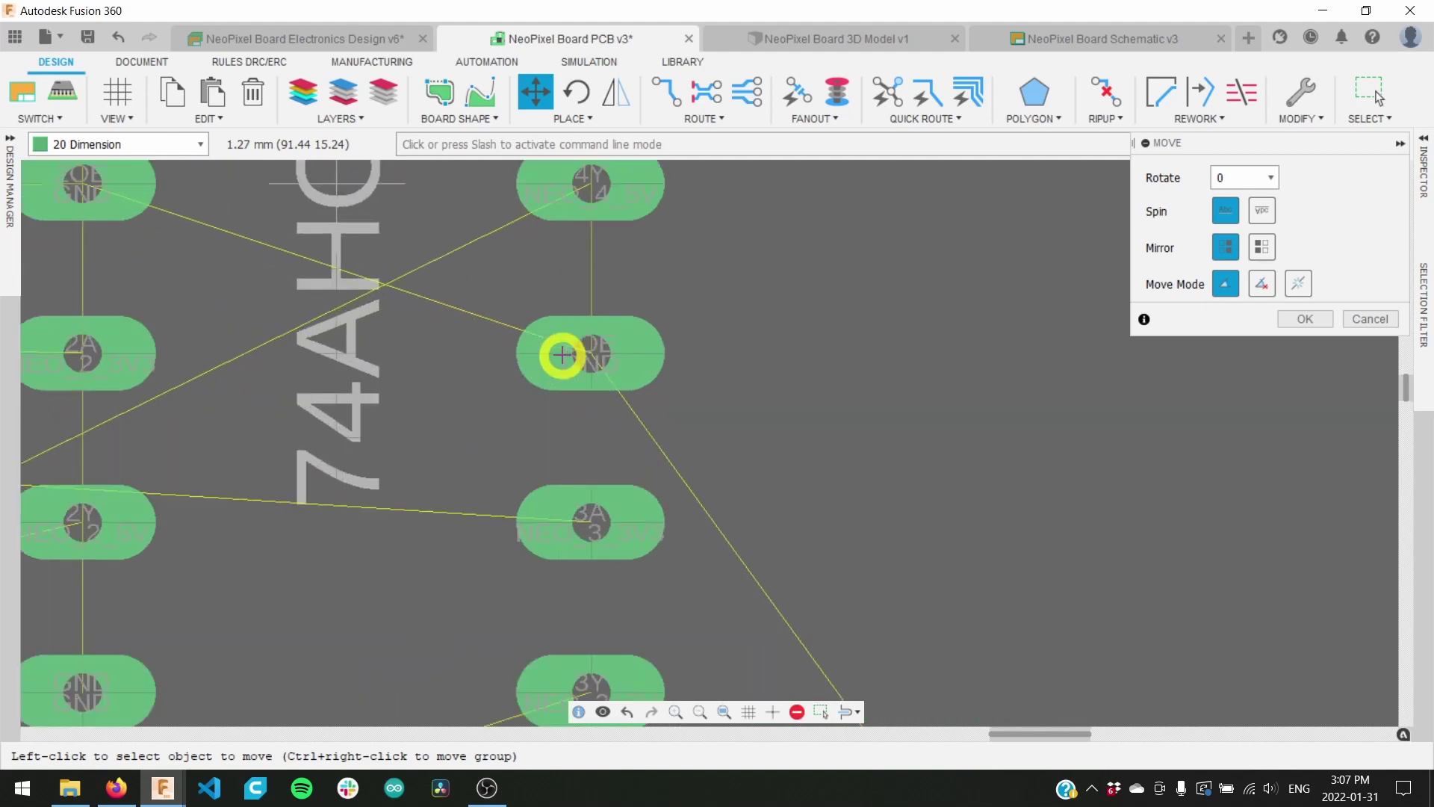
# Step: Examine the ground airwire between the level shifter's 3OE pad and the barrel jack's ground pads
pyautogui.scroll(2, 590, 366)
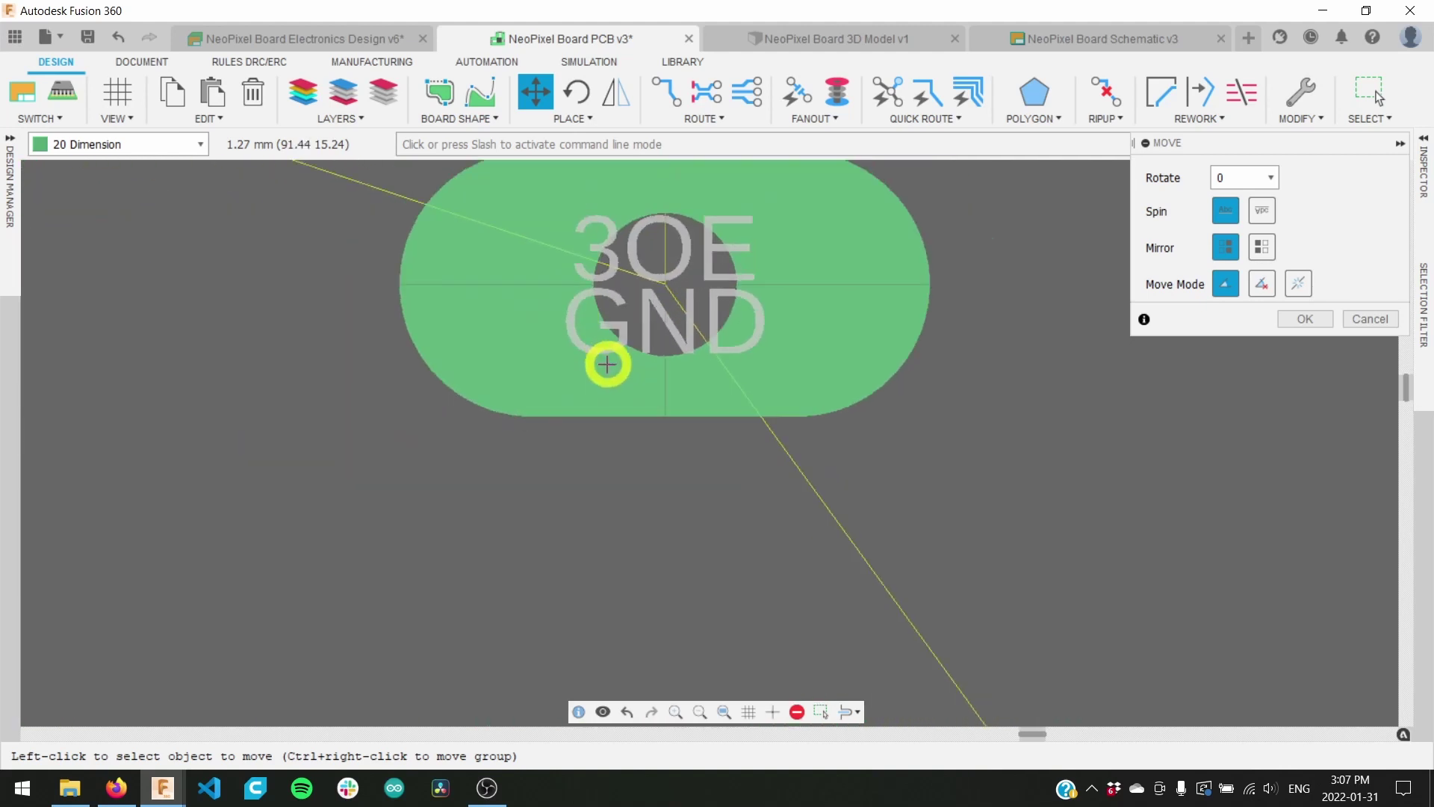
pyautogui.scroll(-5, 608, 361)
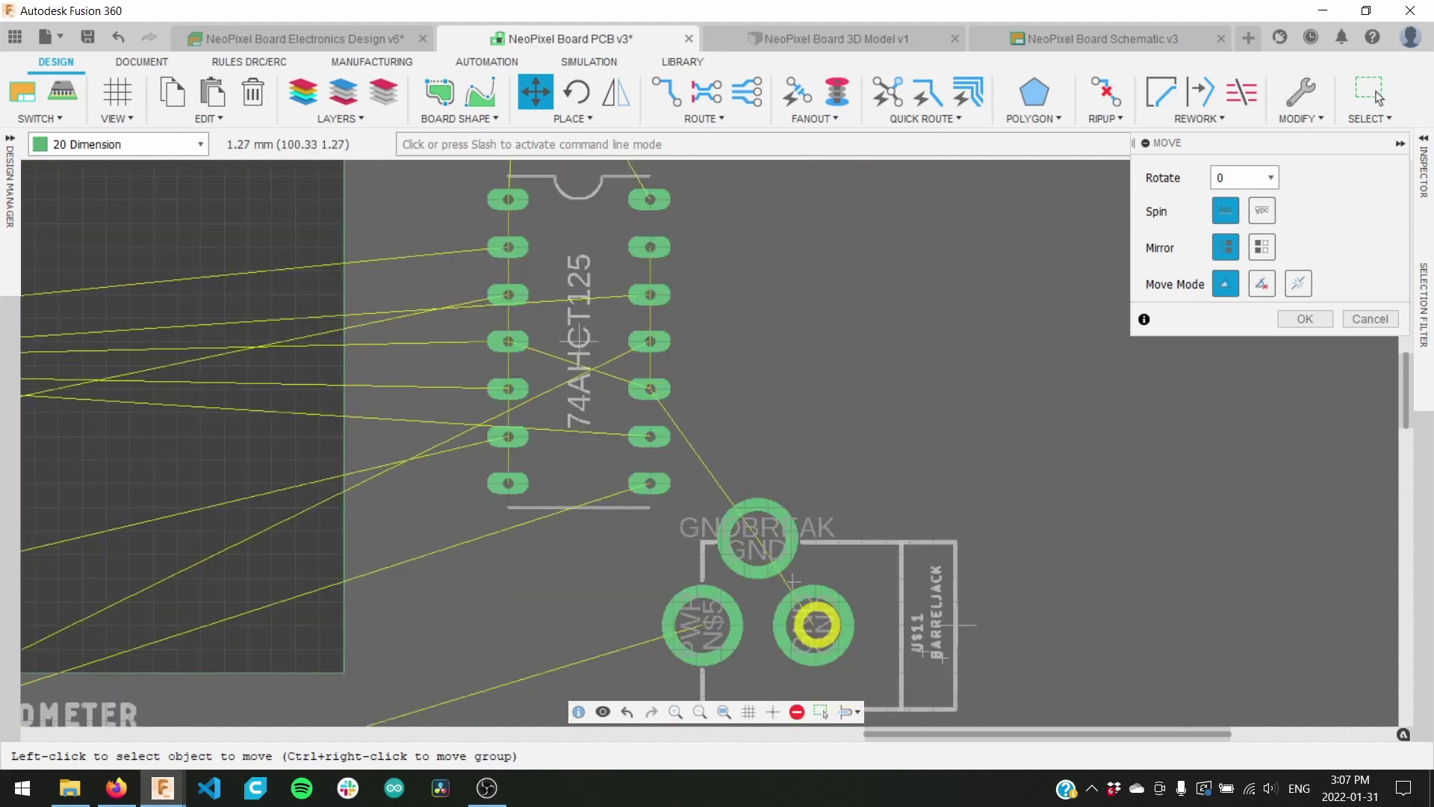
pyautogui.moveTo(821, 517); pyautogui.dragTo(825, 421, button='middle')
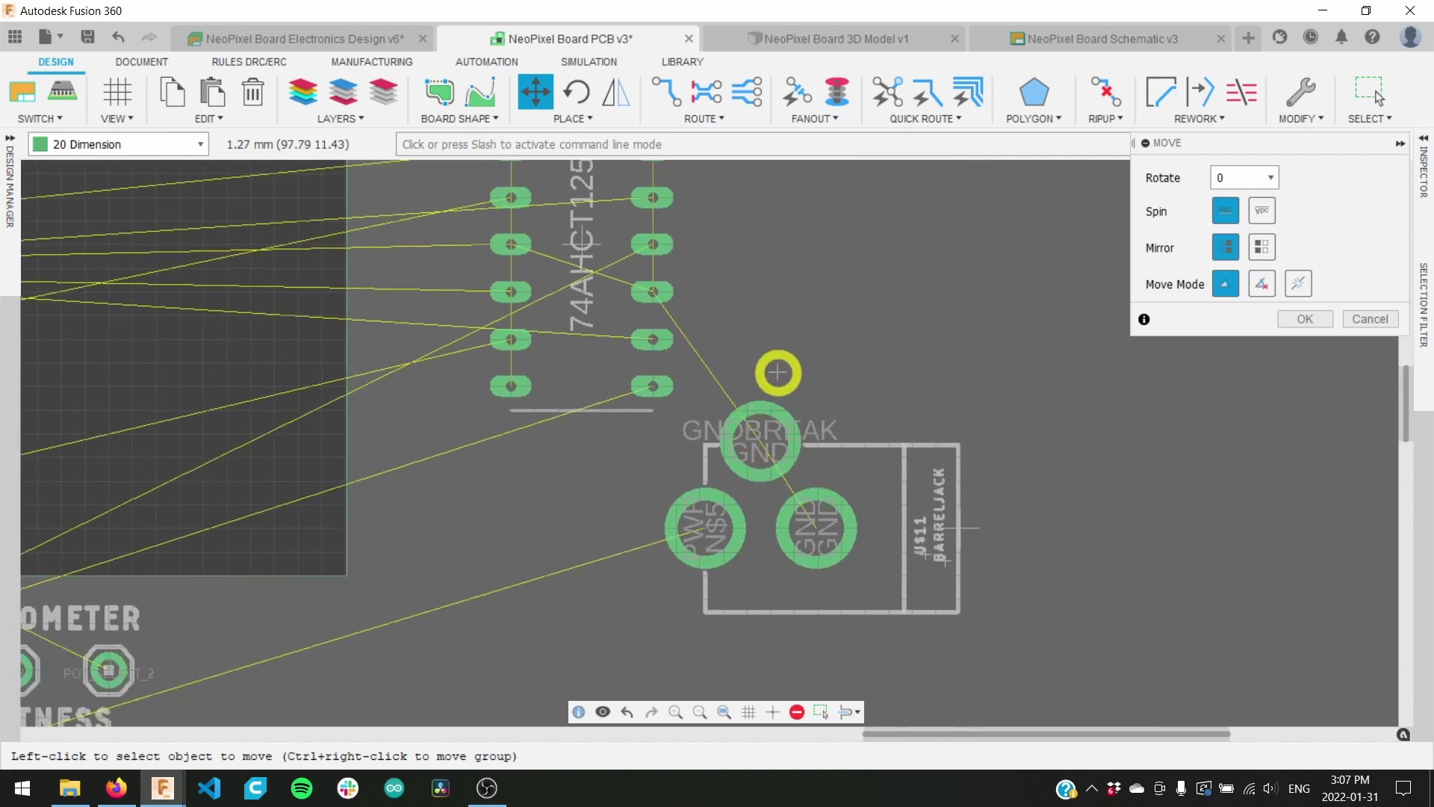
pyautogui.moveTo(769, 435); pyautogui.dragTo(758, 534, button='middle')
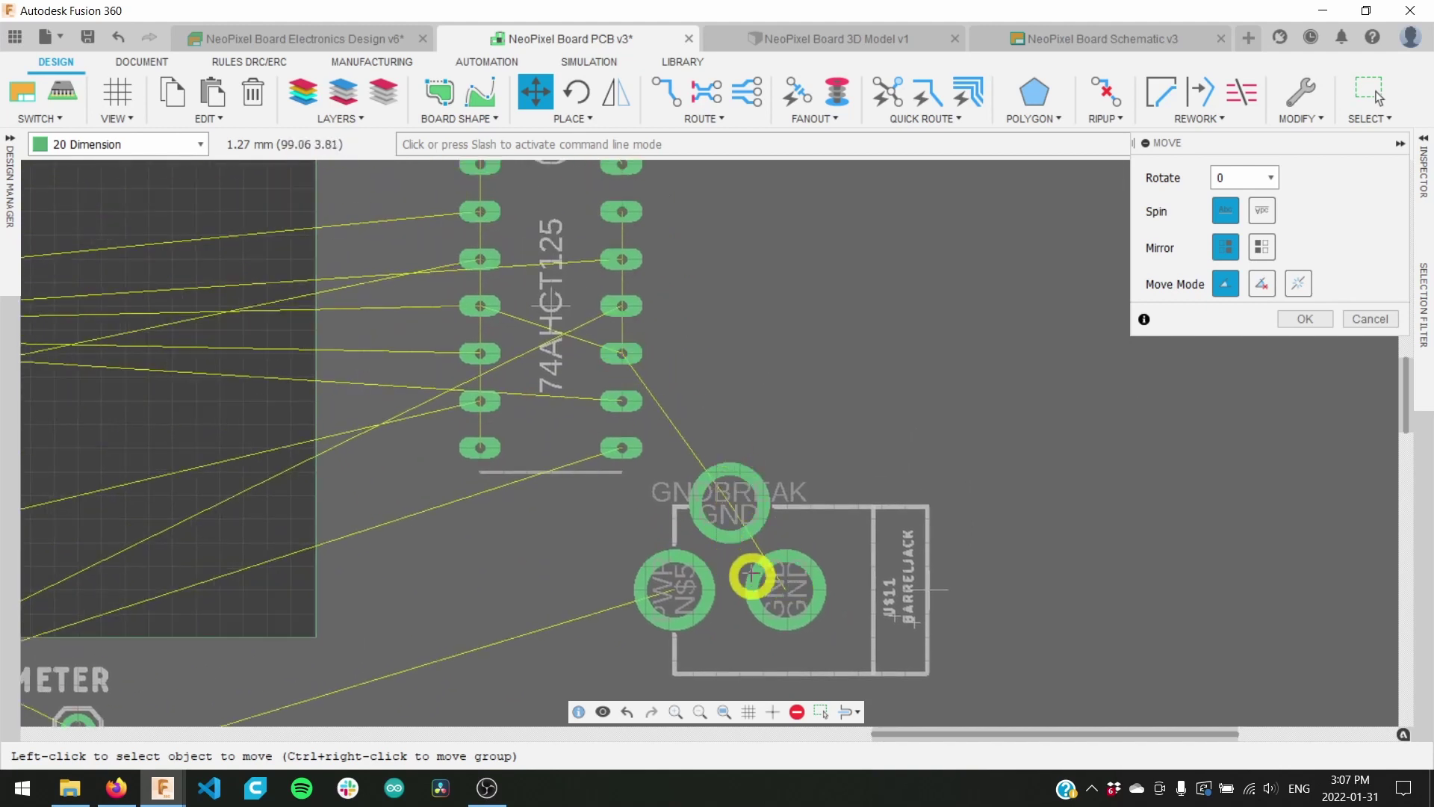
# Step: Move the barrel jack across the board's right edge, just above and left of the 74AHCT125 level shifter
pyautogui.scroll(-3, 634, 374)
pyautogui.click(754, 463)
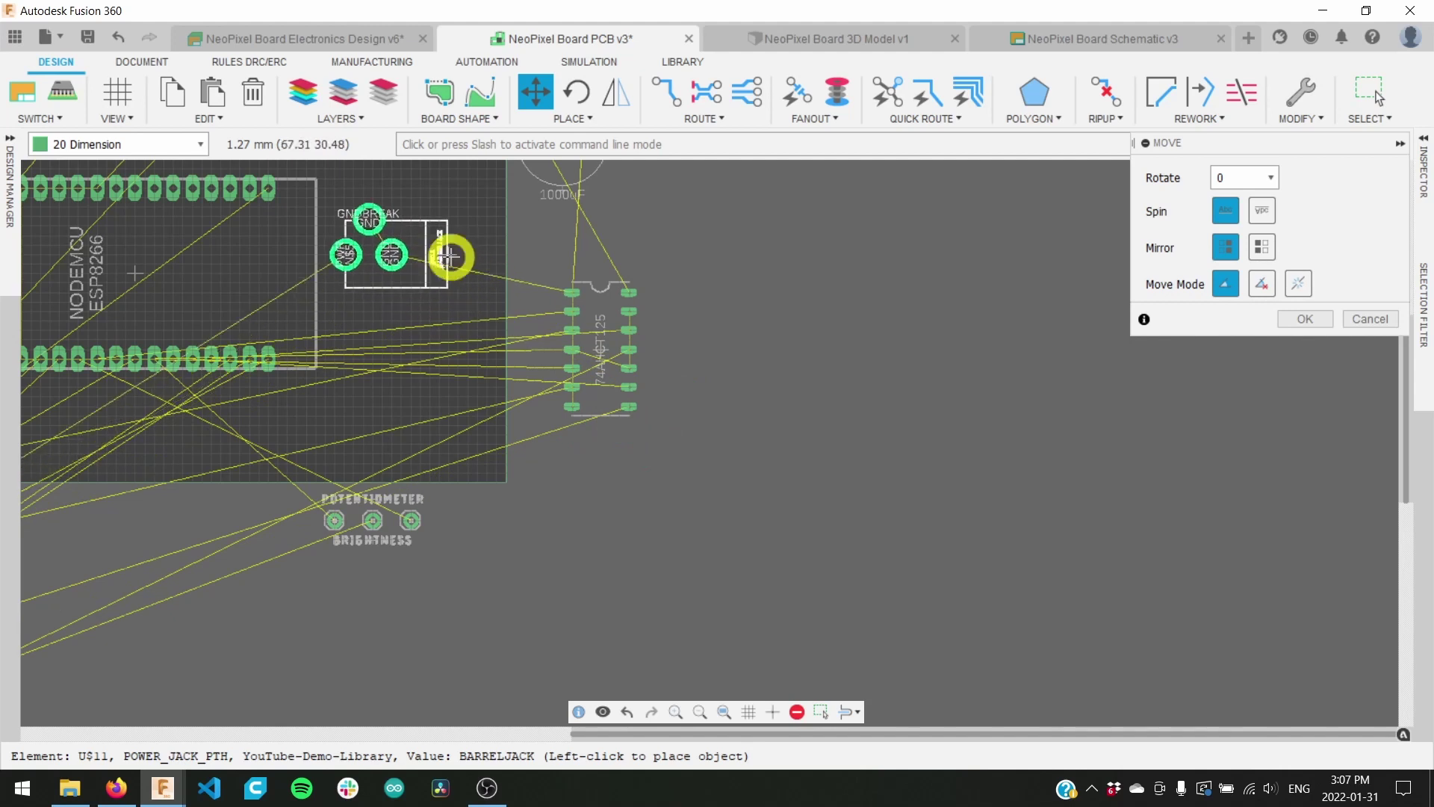
pyautogui.moveTo(470, 243); pyautogui.dragTo(426, 309, button='middle')
pyautogui.scroll(5, 426, 309)
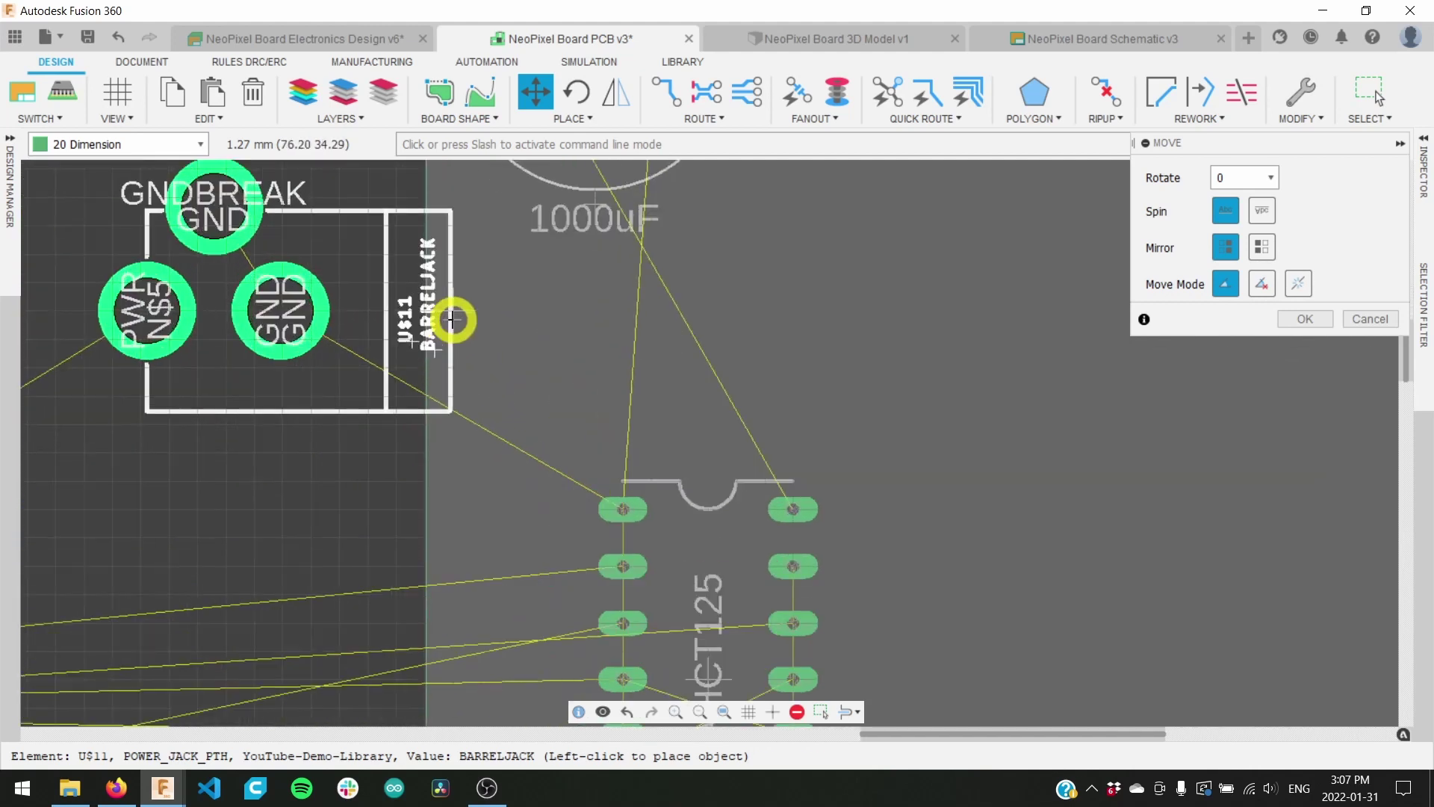
pyautogui.click(652, 419)
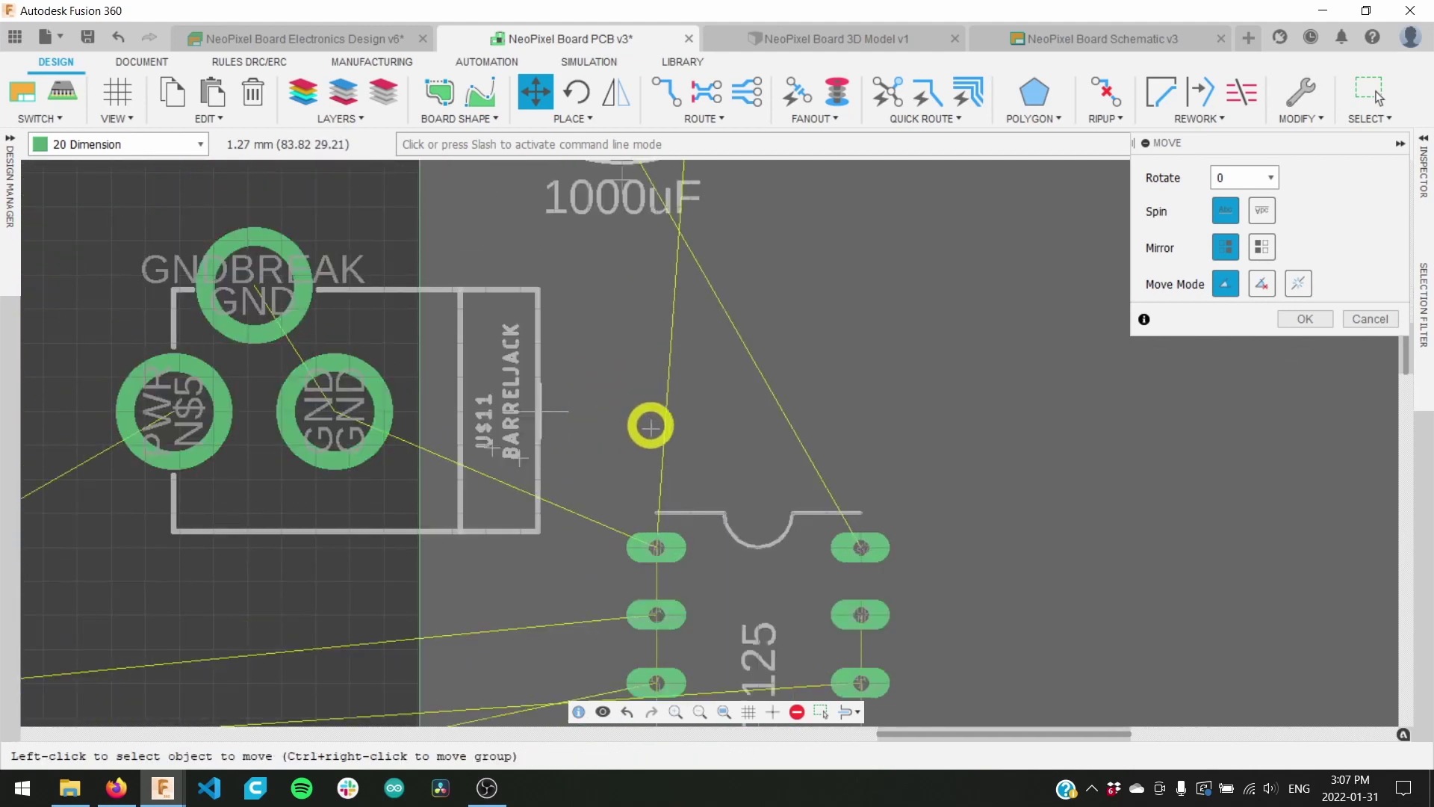
# Step: Examine which level shifter ground pad the barrel jack's airwire connects to at this position
pyautogui.scroll(5, 683, 552)
pyautogui.moveTo(684, 551); pyautogui.dragTo(855, 384, button='middle')
pyautogui.scroll(5, 854, 384)
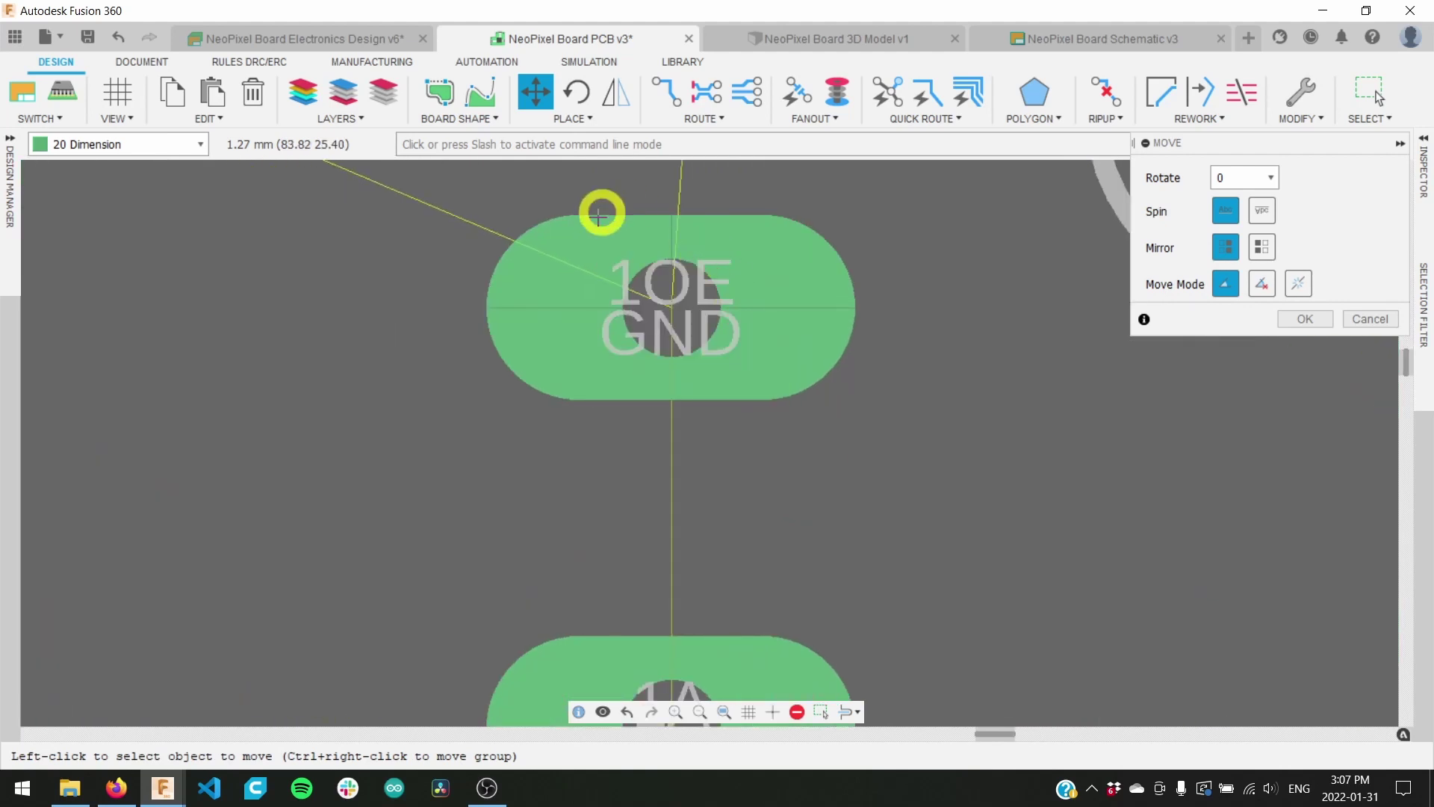
pyautogui.scroll(-5, 680, 344)
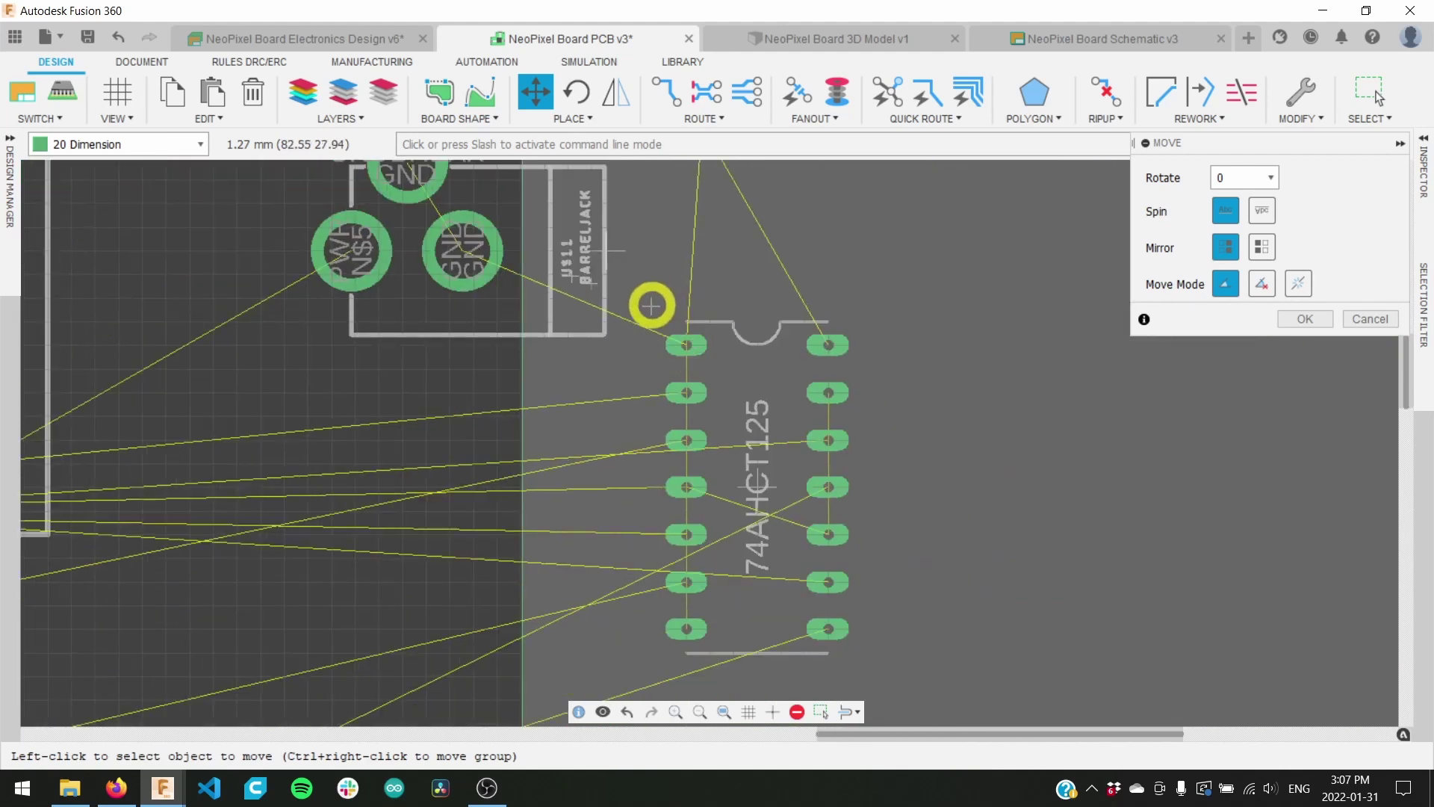
pyautogui.scroll(-6, 700, 364)
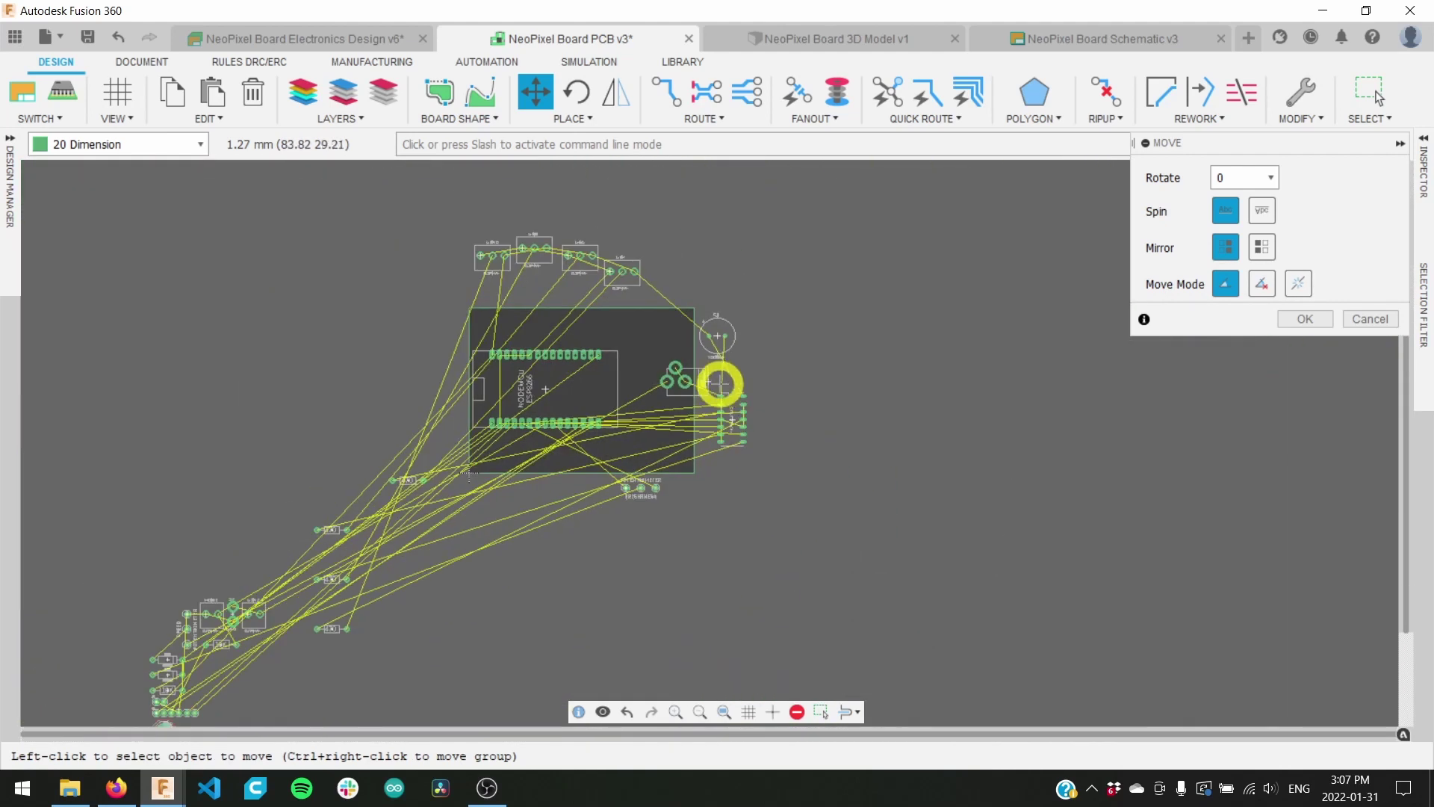
# Step: Move the barrel jack back outside the board, below and to the right of the level shifter
pyautogui.click(705, 382)
pyautogui.click(705, 382)
pyautogui.click(799, 472)
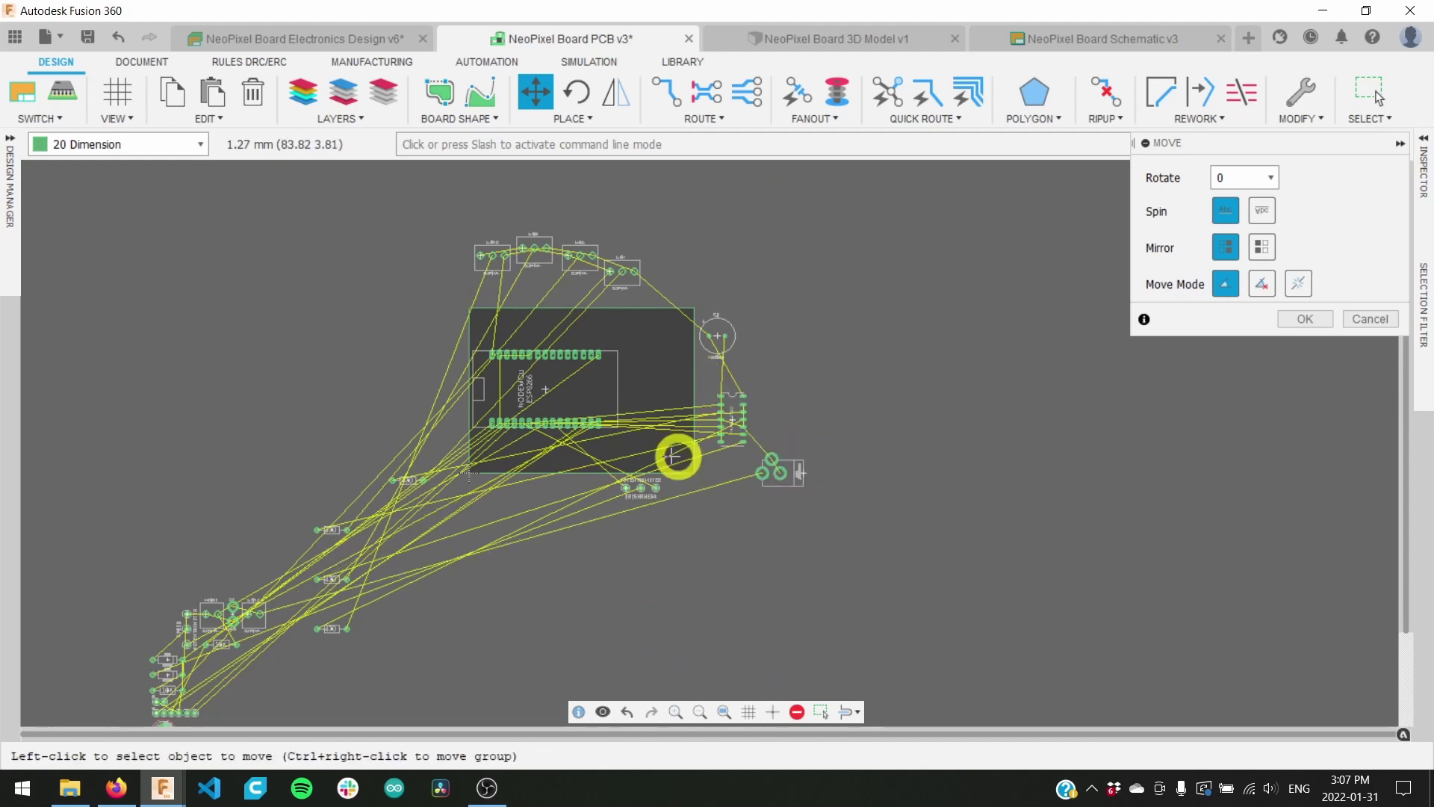
# Step: Move the MODE connector just below the board's lower edge, beneath the left half of the NodeMCU
pyautogui.scroll(4, 448, 542)
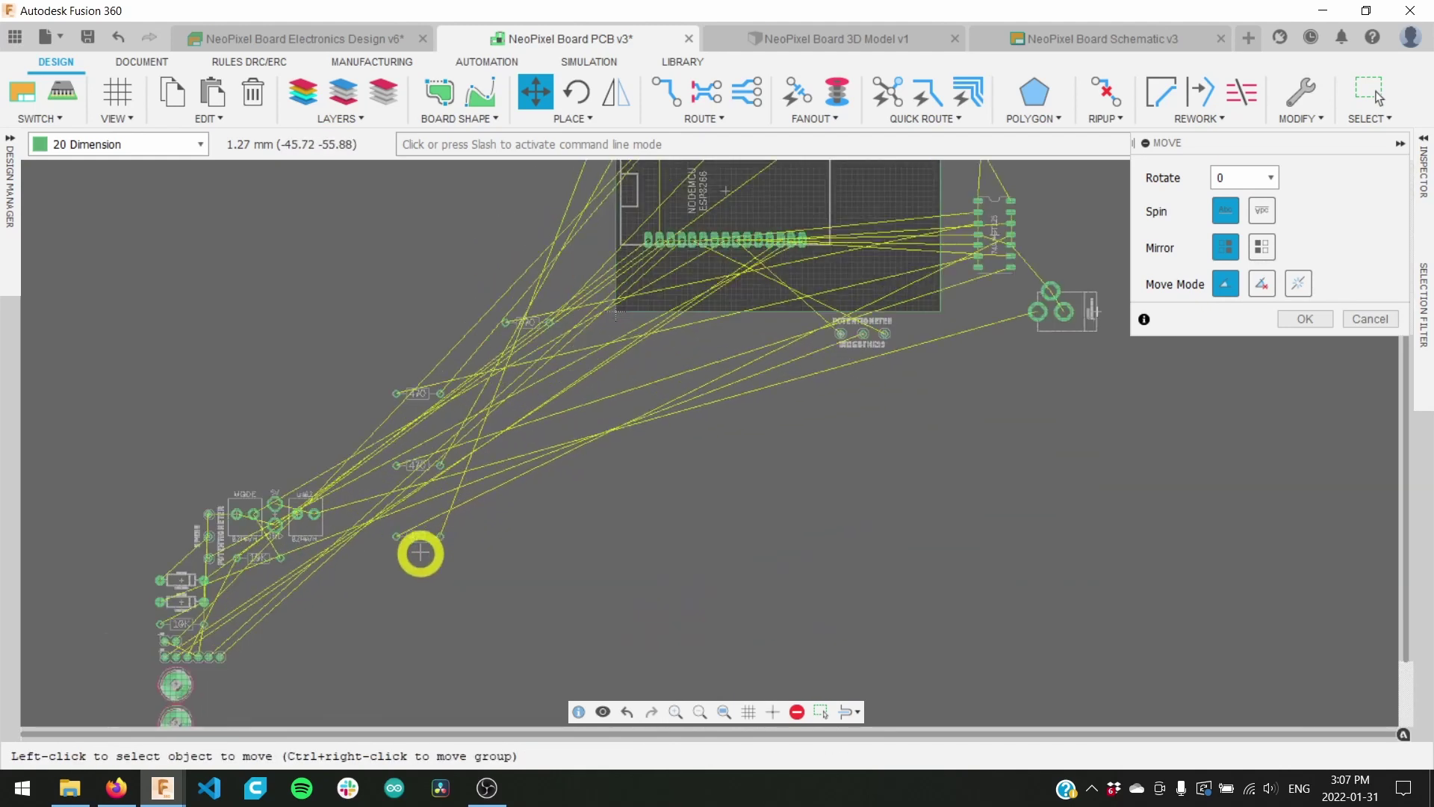
pyautogui.moveTo(573, 480); pyautogui.dragTo(490, 538, button='middle')
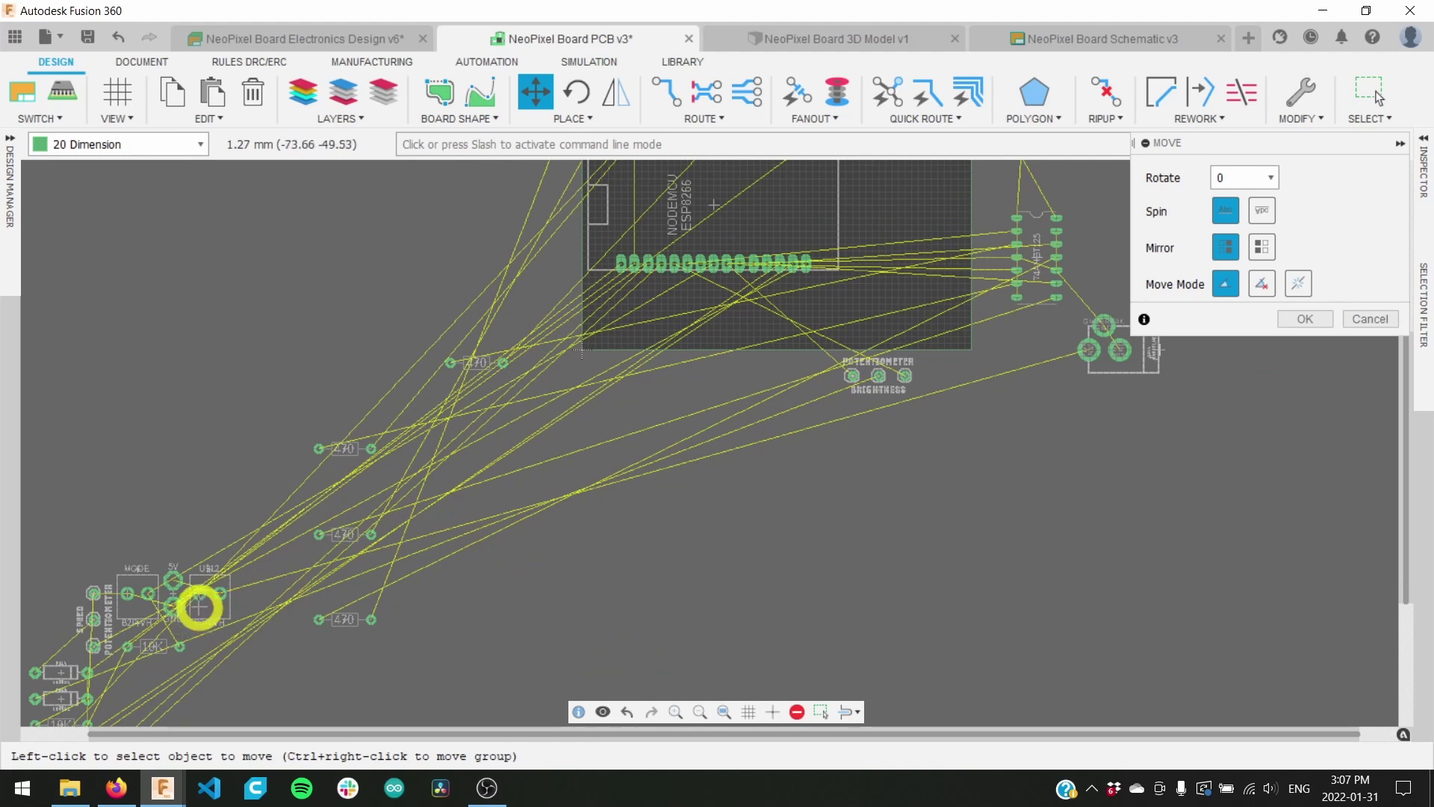
pyautogui.moveTo(198, 602); pyautogui.dragTo(271, 583, button='middle')
pyautogui.click(187, 578)
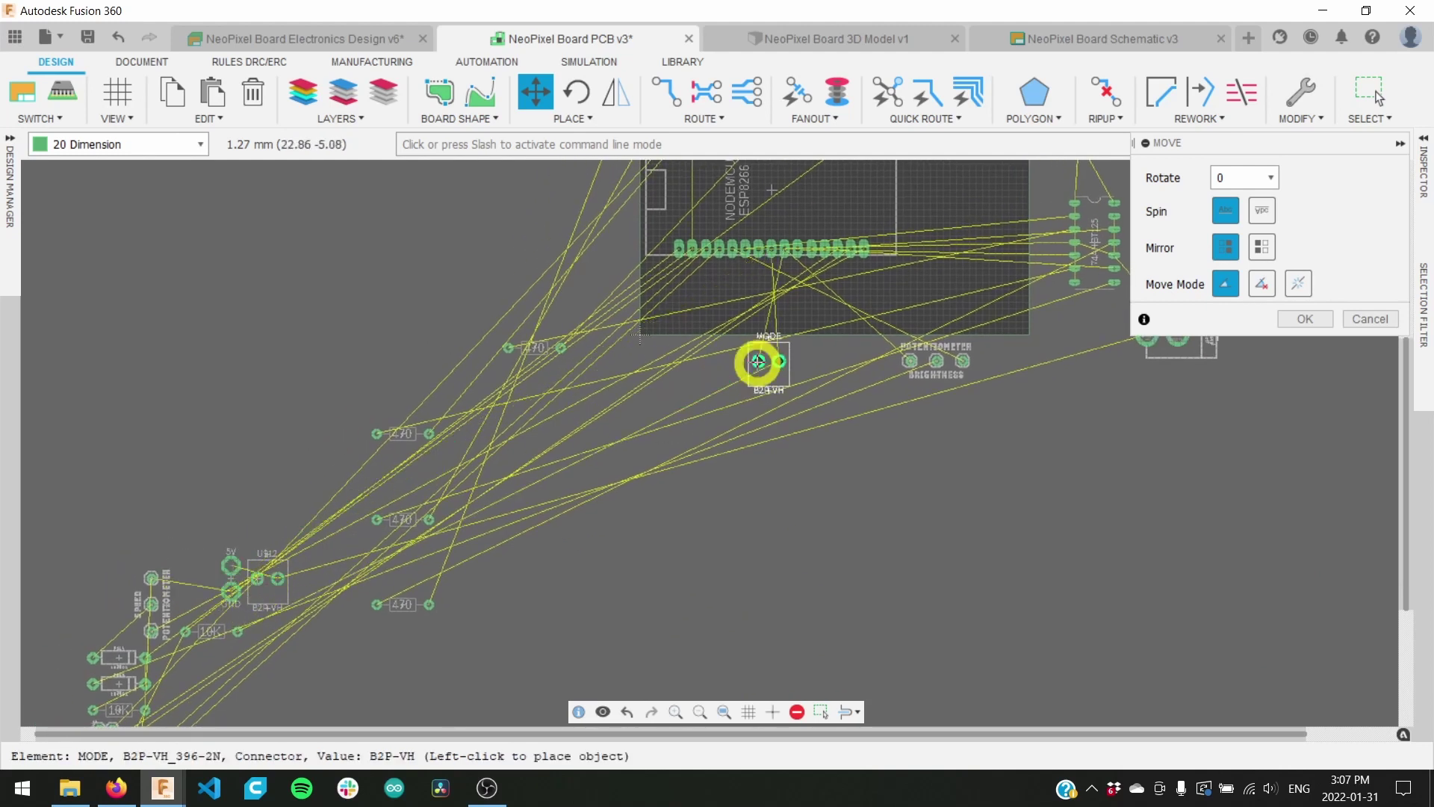
pyautogui.click(700, 368)
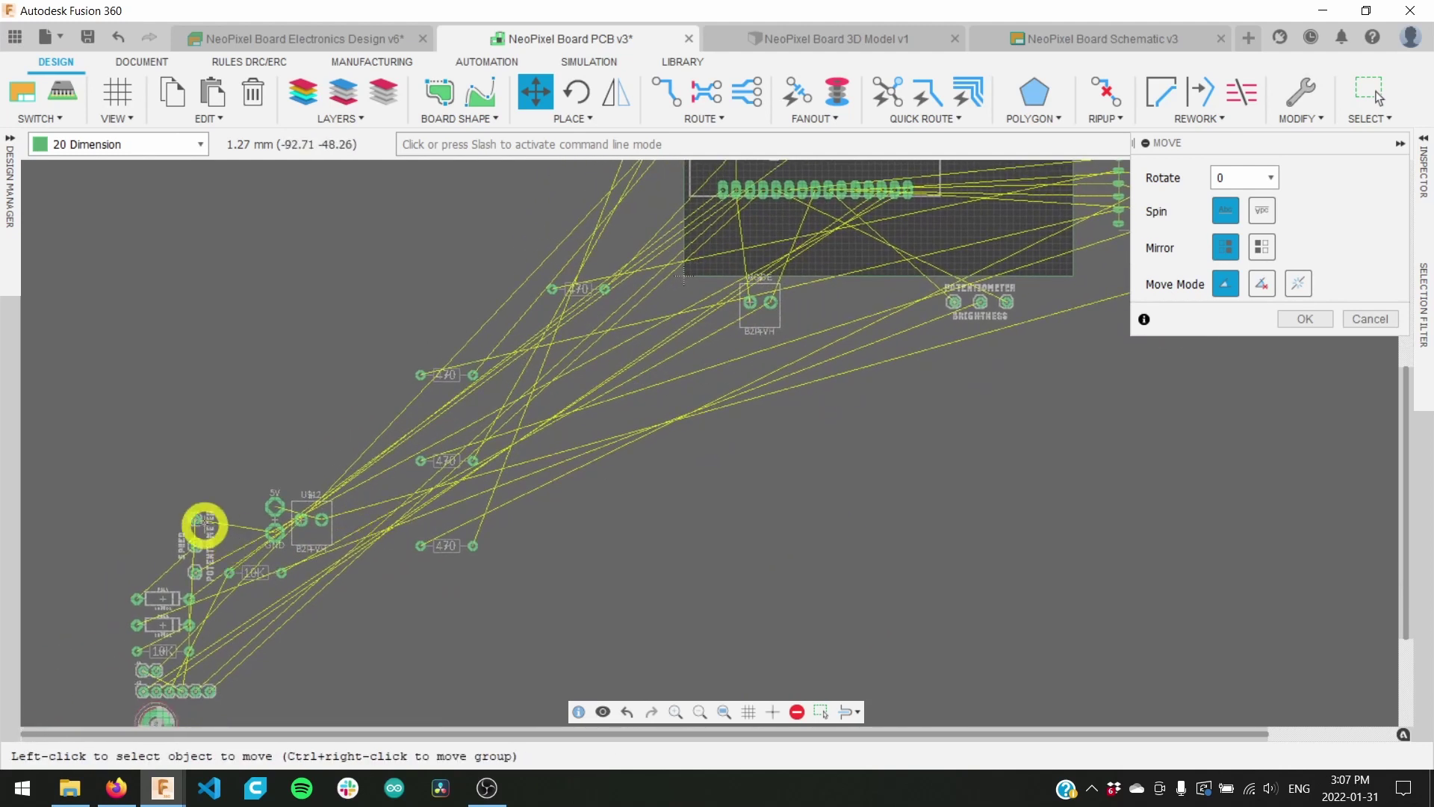
# Step: Place the SPEED potentiometer horizontally below the board, between the MODE connector and the BRIGHTNESS potentiometer
pyautogui.click(196, 514)
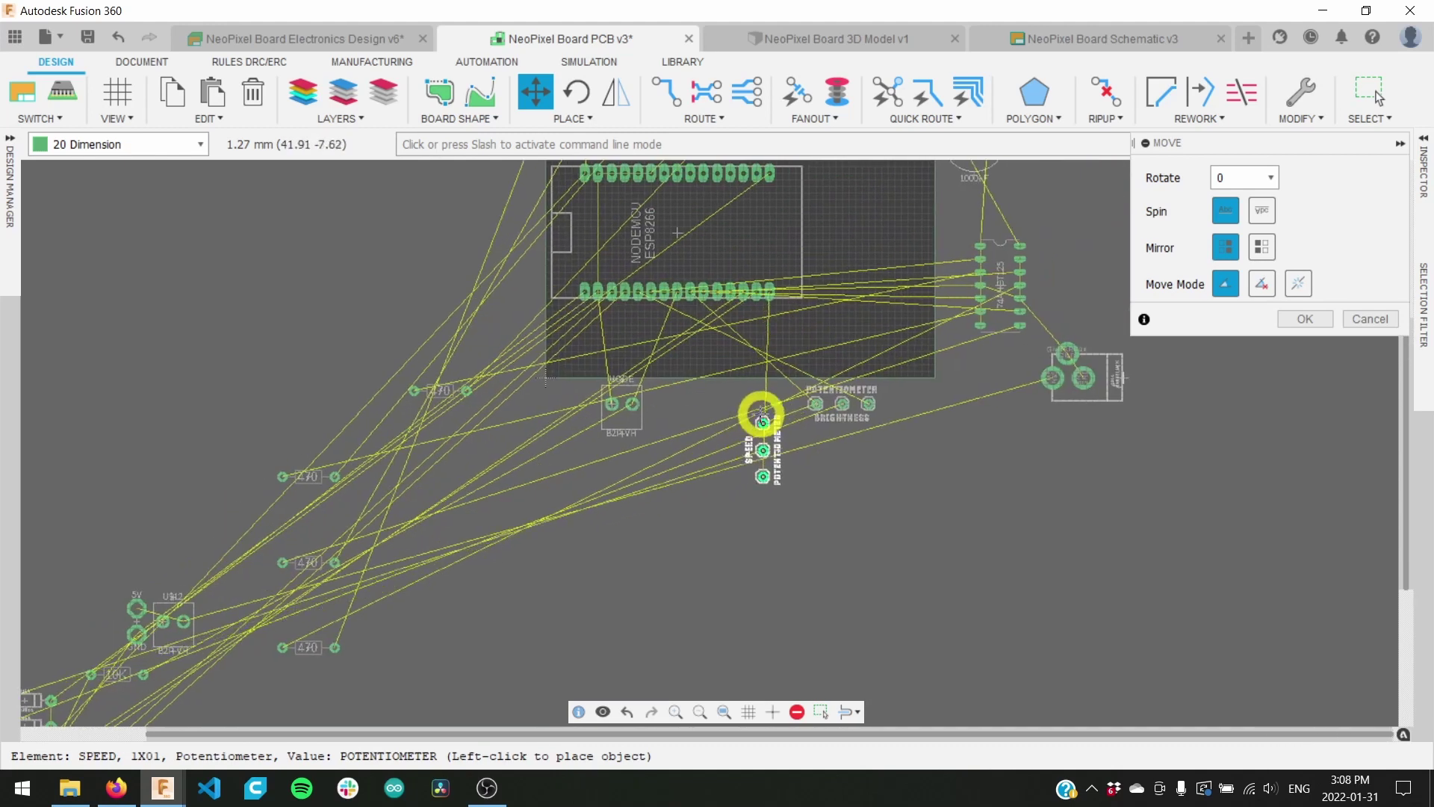
pyautogui.scroll(4, 590, 392)
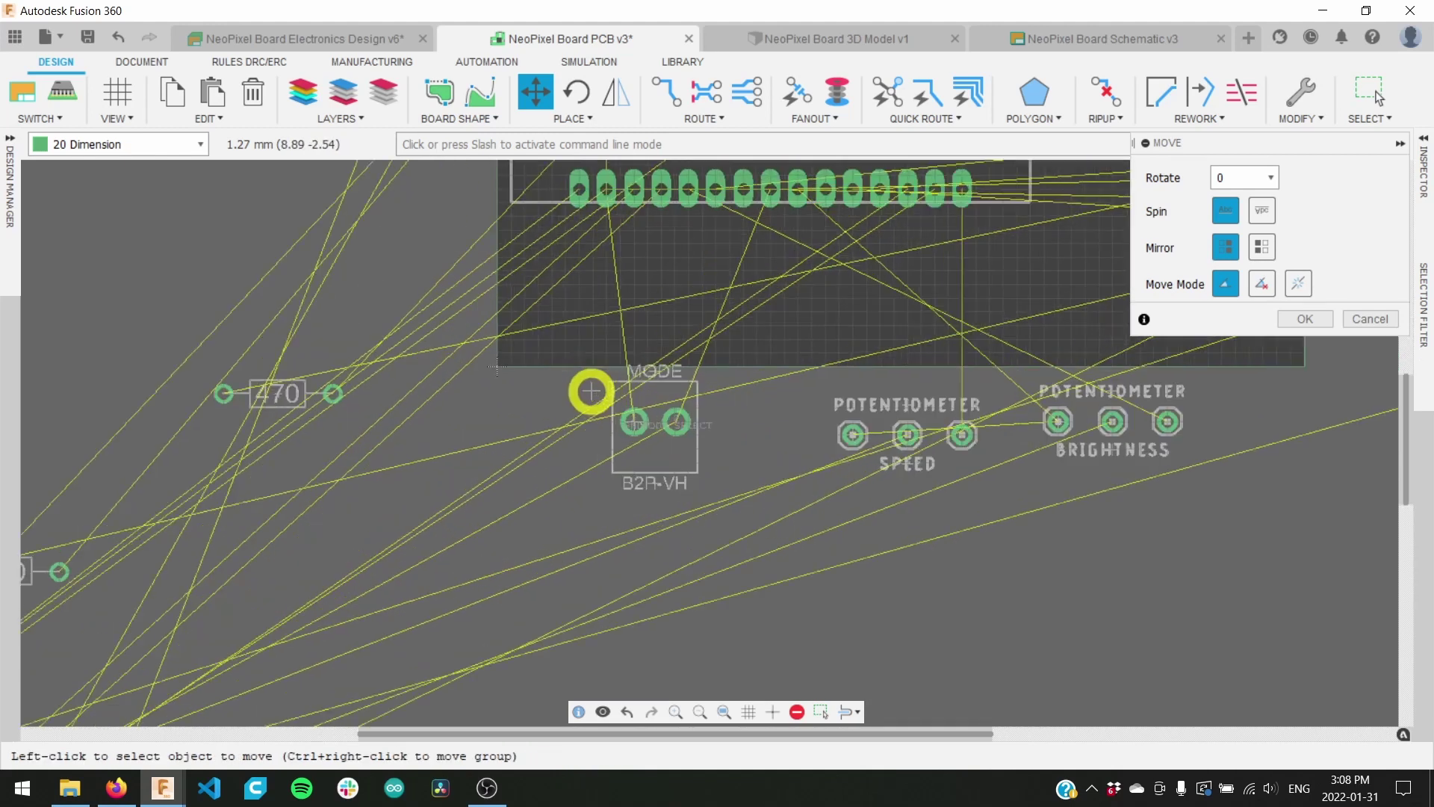
pyautogui.scroll(1, 582, 395)
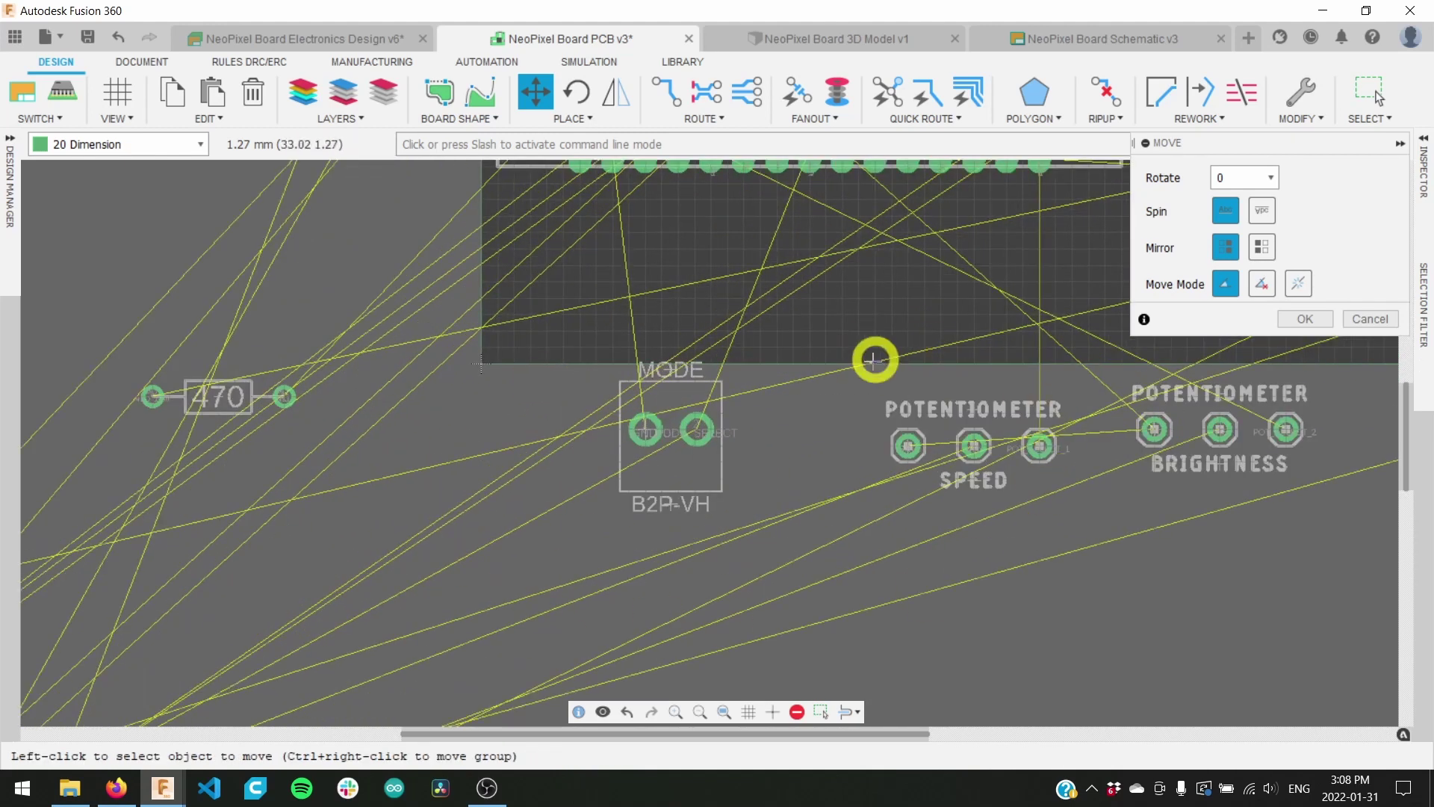
# Step: Examine the arrangement around the board, including the three-pin connectors above it, the potentiometers below it and their airwires
pyautogui.scroll(-4, 870, 370)
pyautogui.moveTo(917, 366); pyautogui.dragTo(827, 649, button='middle')
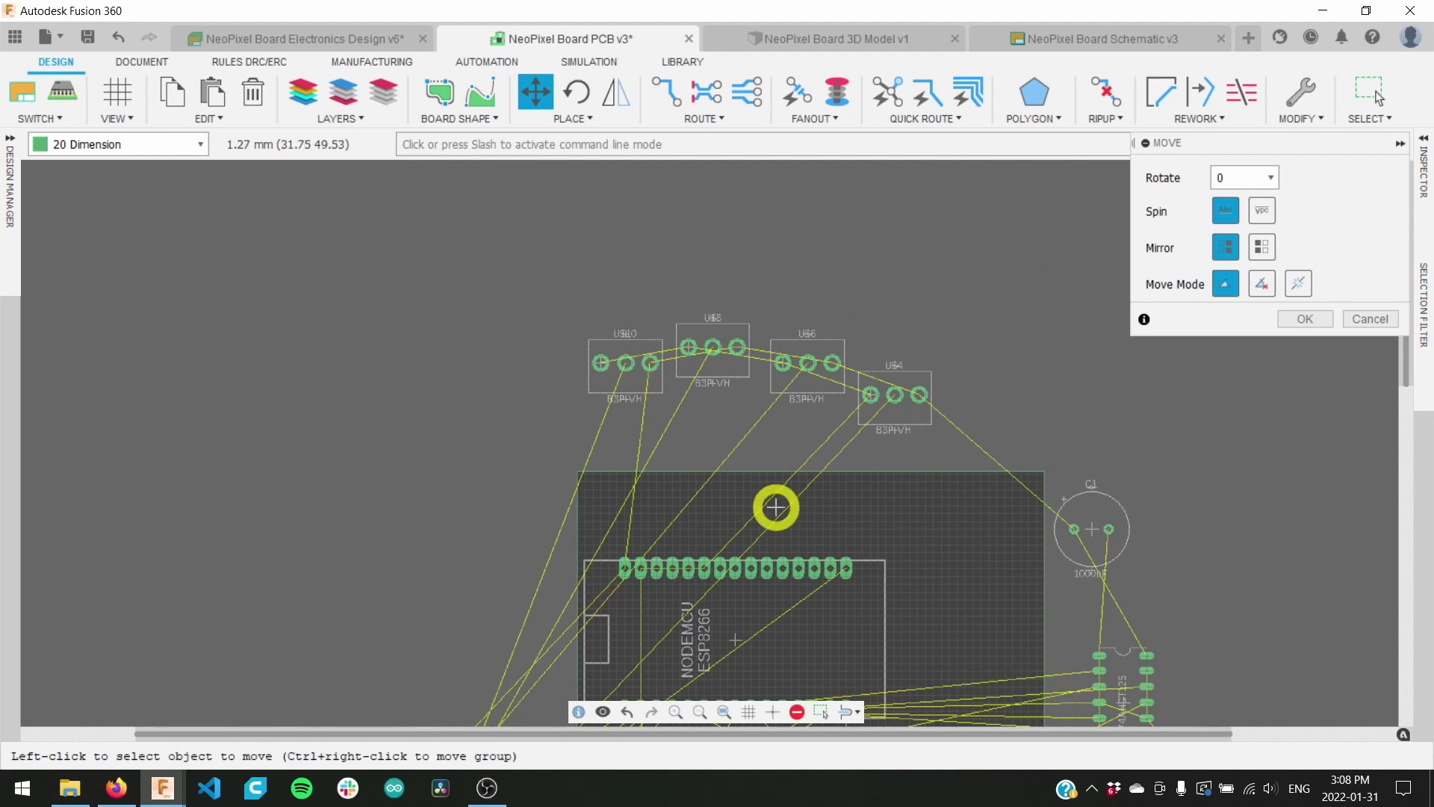
pyautogui.moveTo(774, 505); pyautogui.dragTo(541, 262, button='middle')
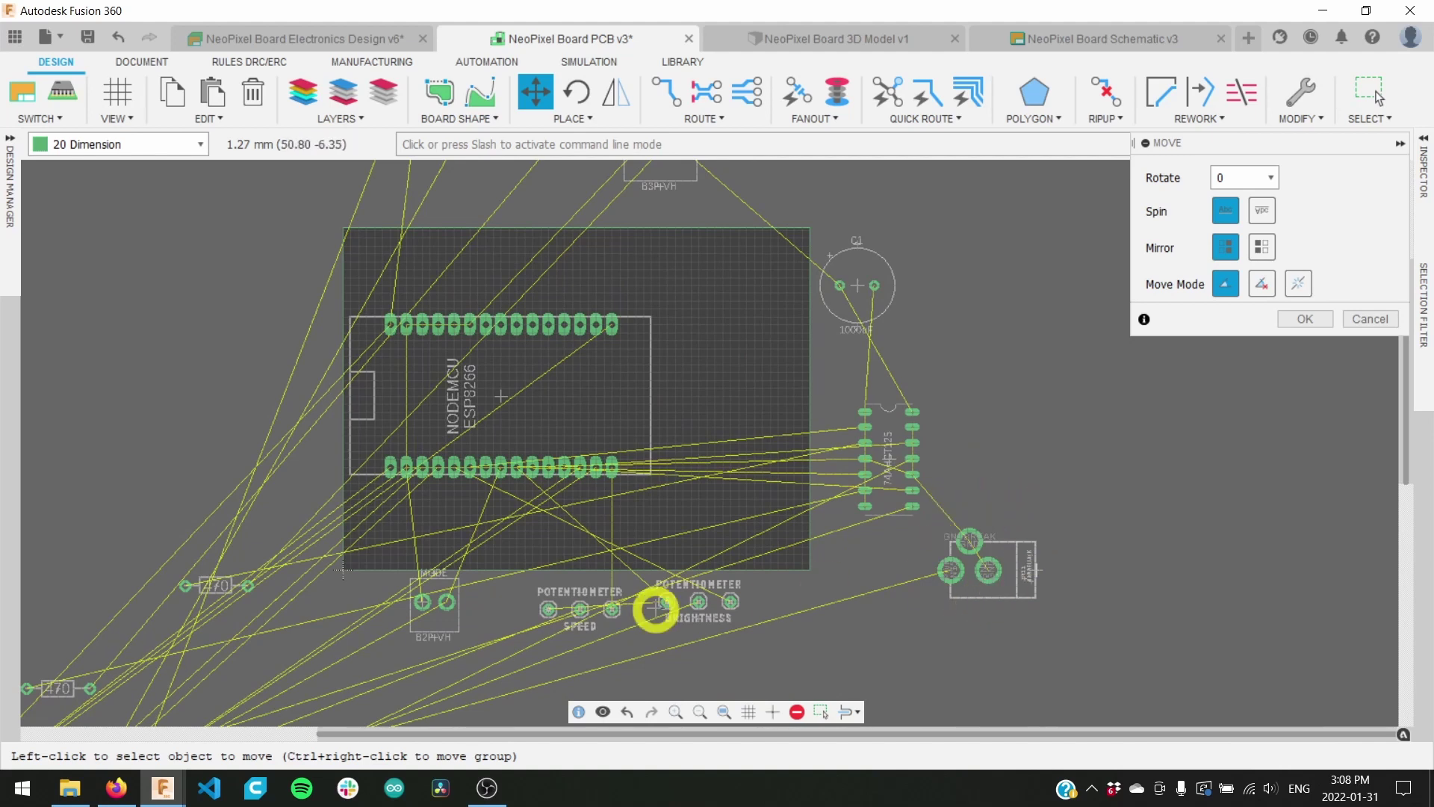
pyautogui.moveTo(657, 608); pyautogui.dragTo(763, 546, button='middle')
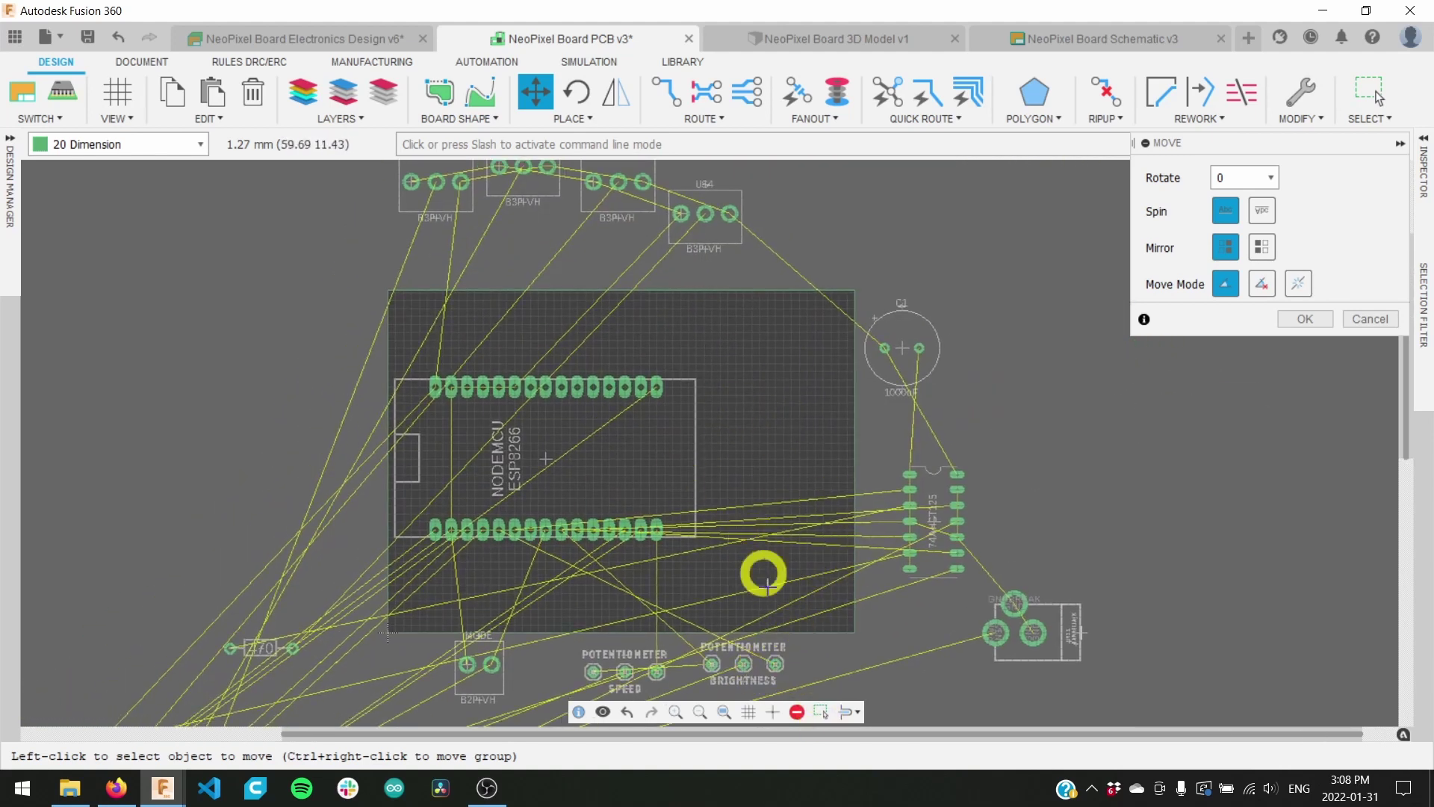
pyautogui.scroll(-3, 515, 563)
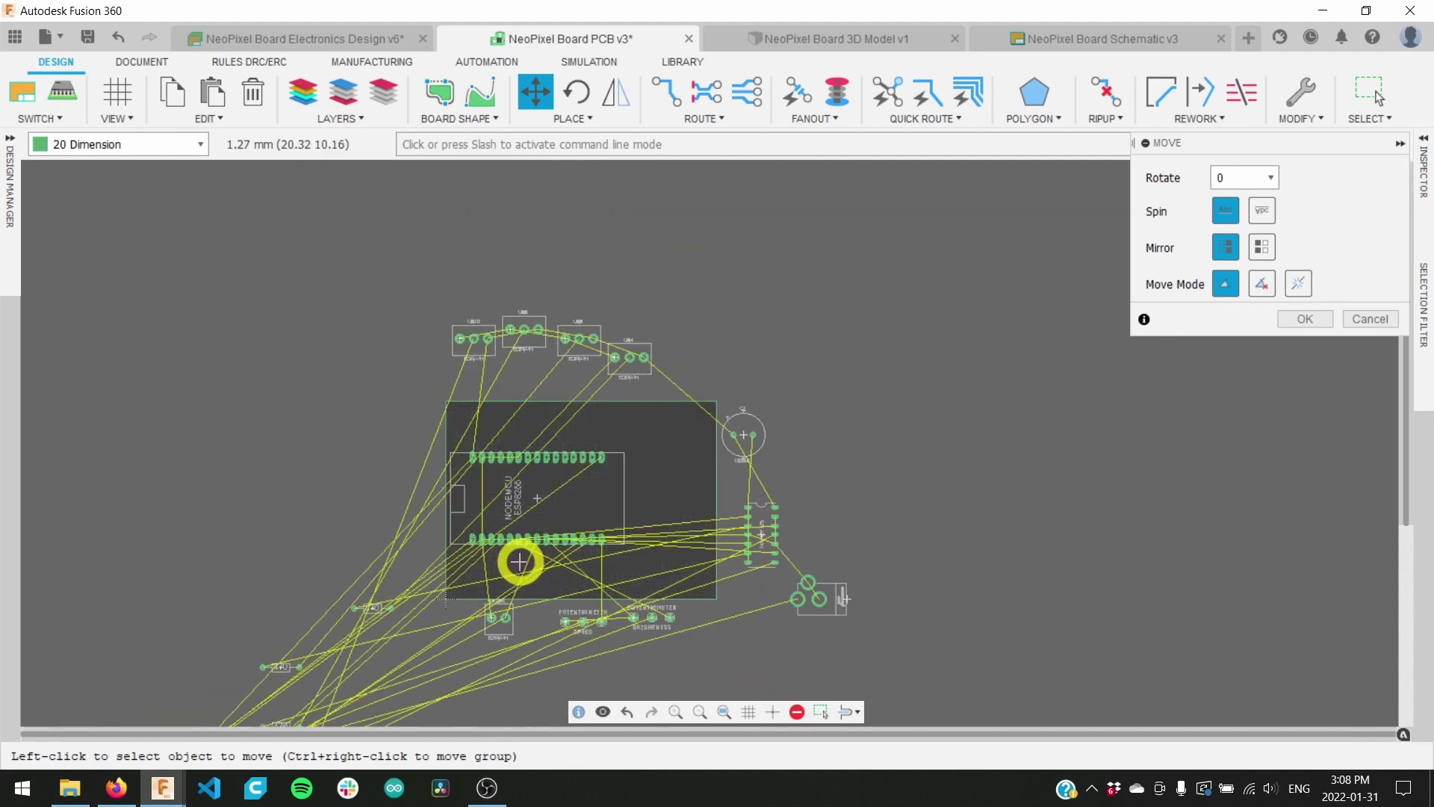
pyautogui.moveTo(538, 583); pyautogui.dragTo(777, 299, button='middle')
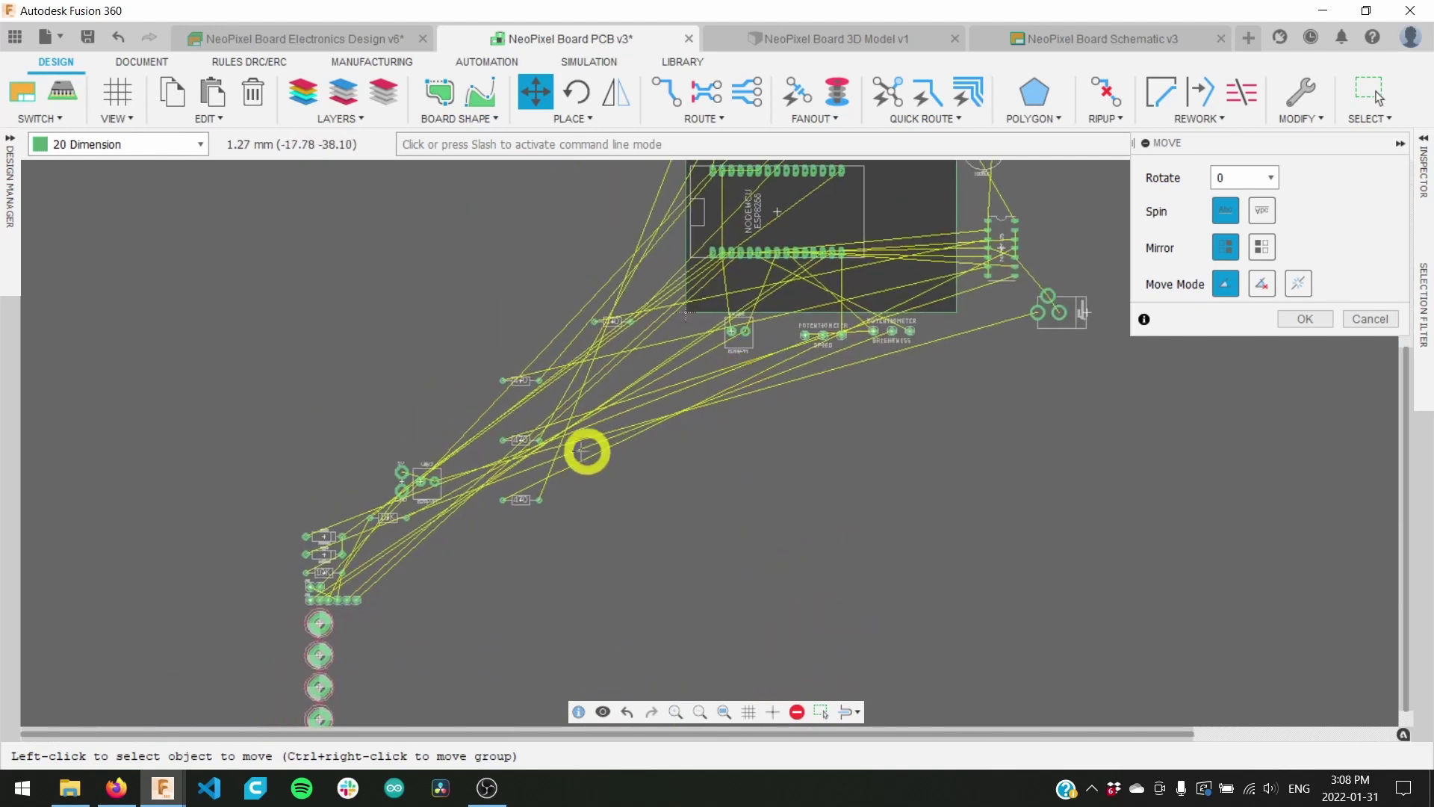
pyautogui.moveTo(608, 382); pyautogui.dragTo(490, 716, button='middle')
pyautogui.scroll(3, 684, 407)
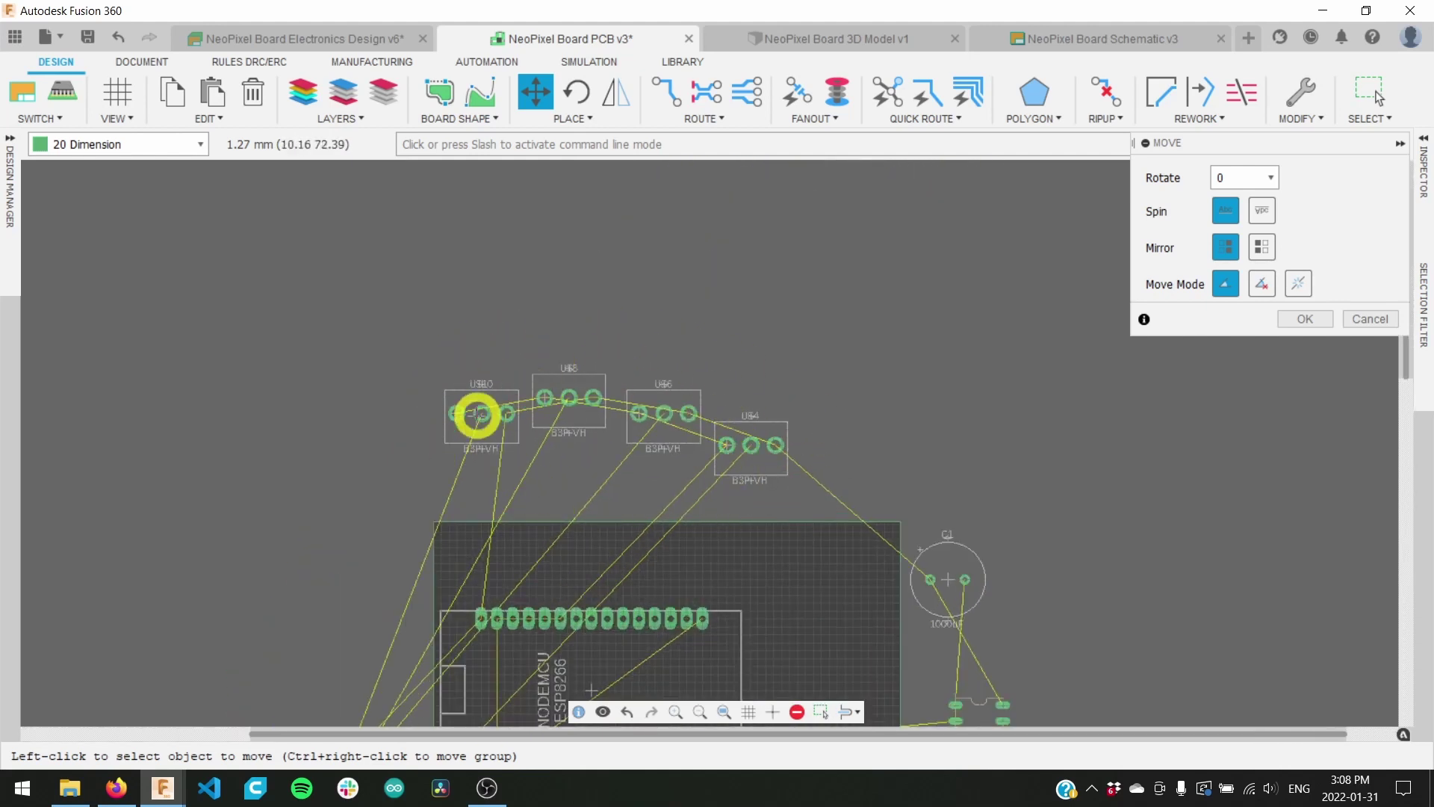
pyautogui.scroll(1, 768, 439)
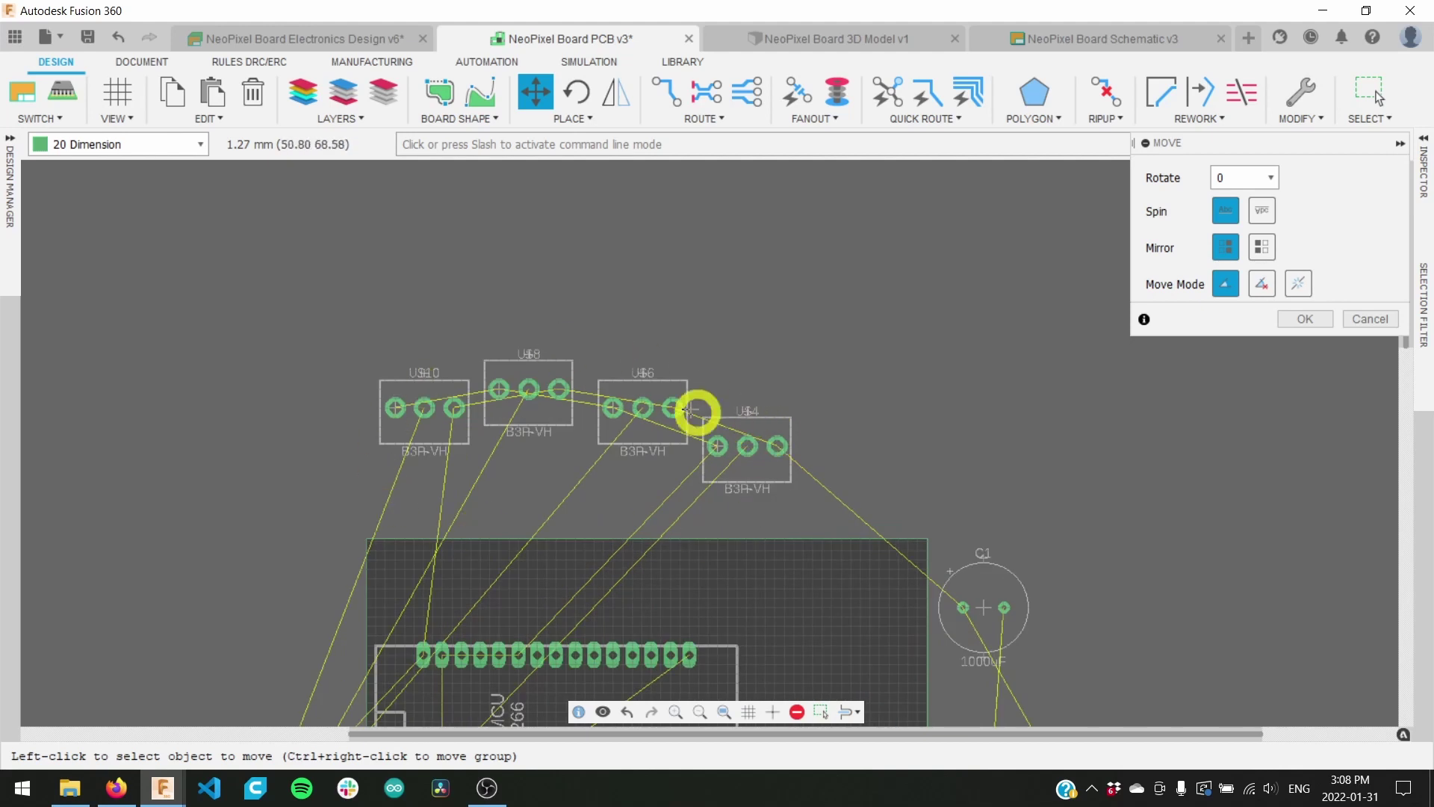
pyautogui.scroll(-3, 612, 418)
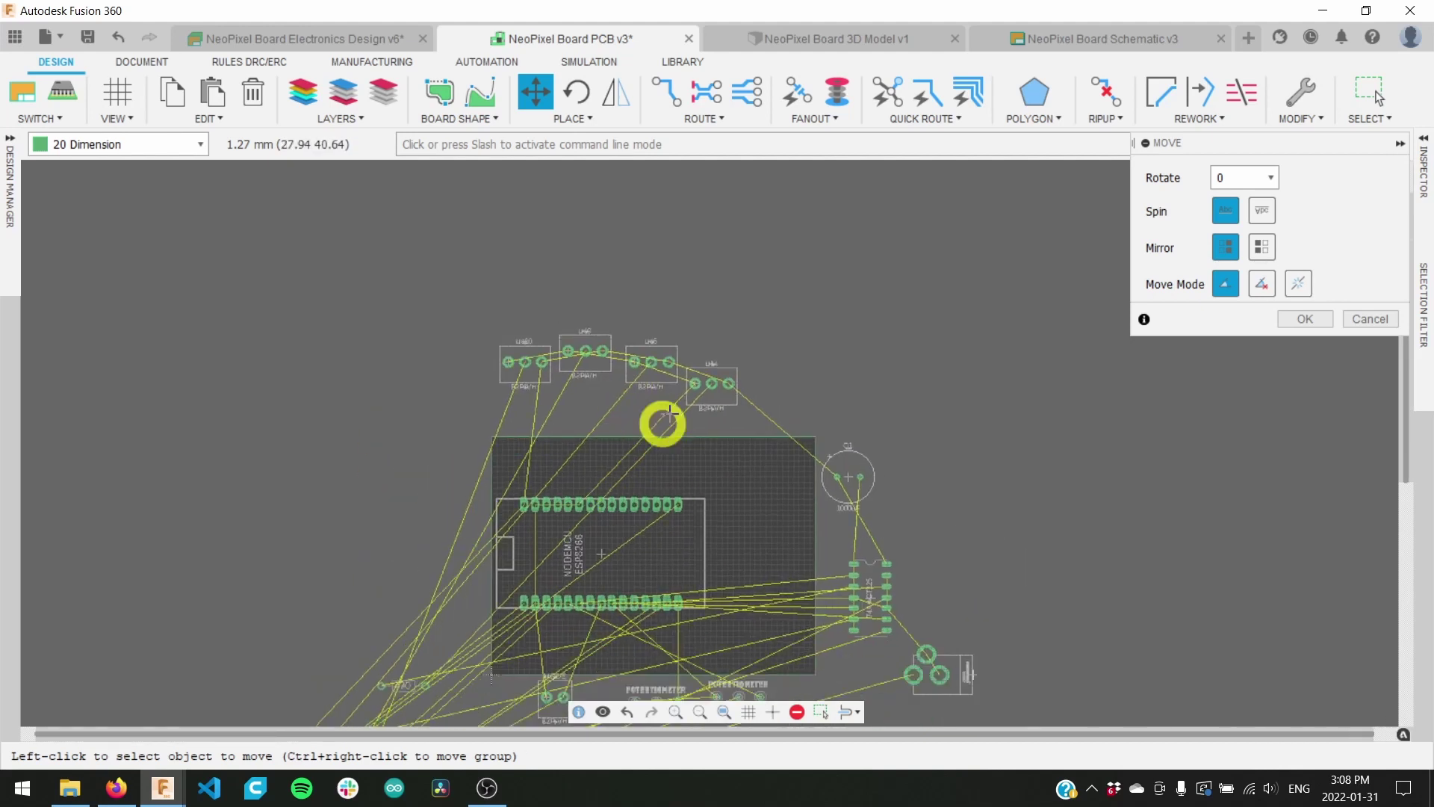
# Step: Move the upper diode from the lower-left parts cluster to the board's lower edge, beneath the potentiometers
pyautogui.scroll(5, 502, 615)
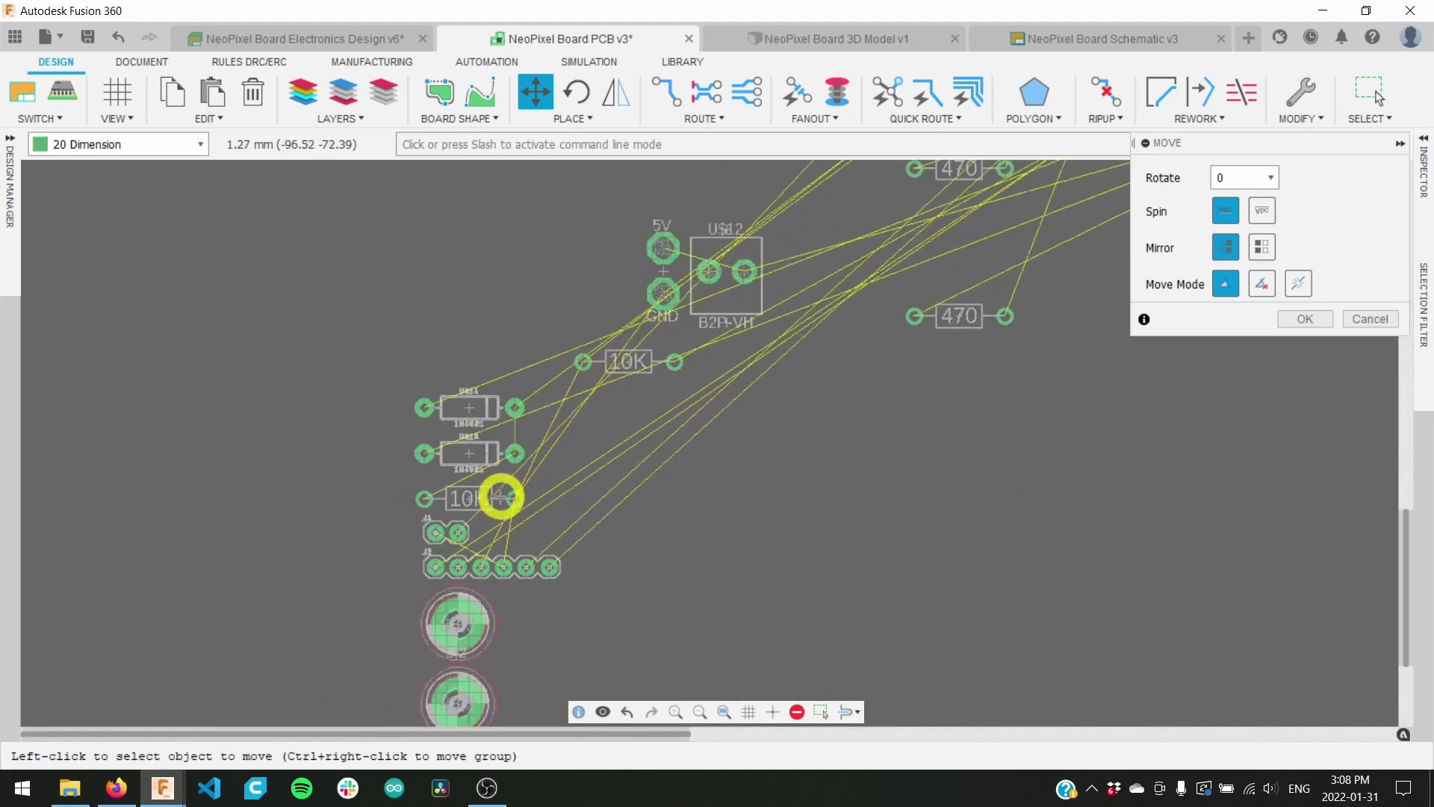
pyautogui.click(470, 408)
pyautogui.moveTo(797, 371); pyautogui.dragTo(209, 570, button='middle')
pyautogui.moveTo(642, 437); pyautogui.dragTo(421, 573, button='middle')
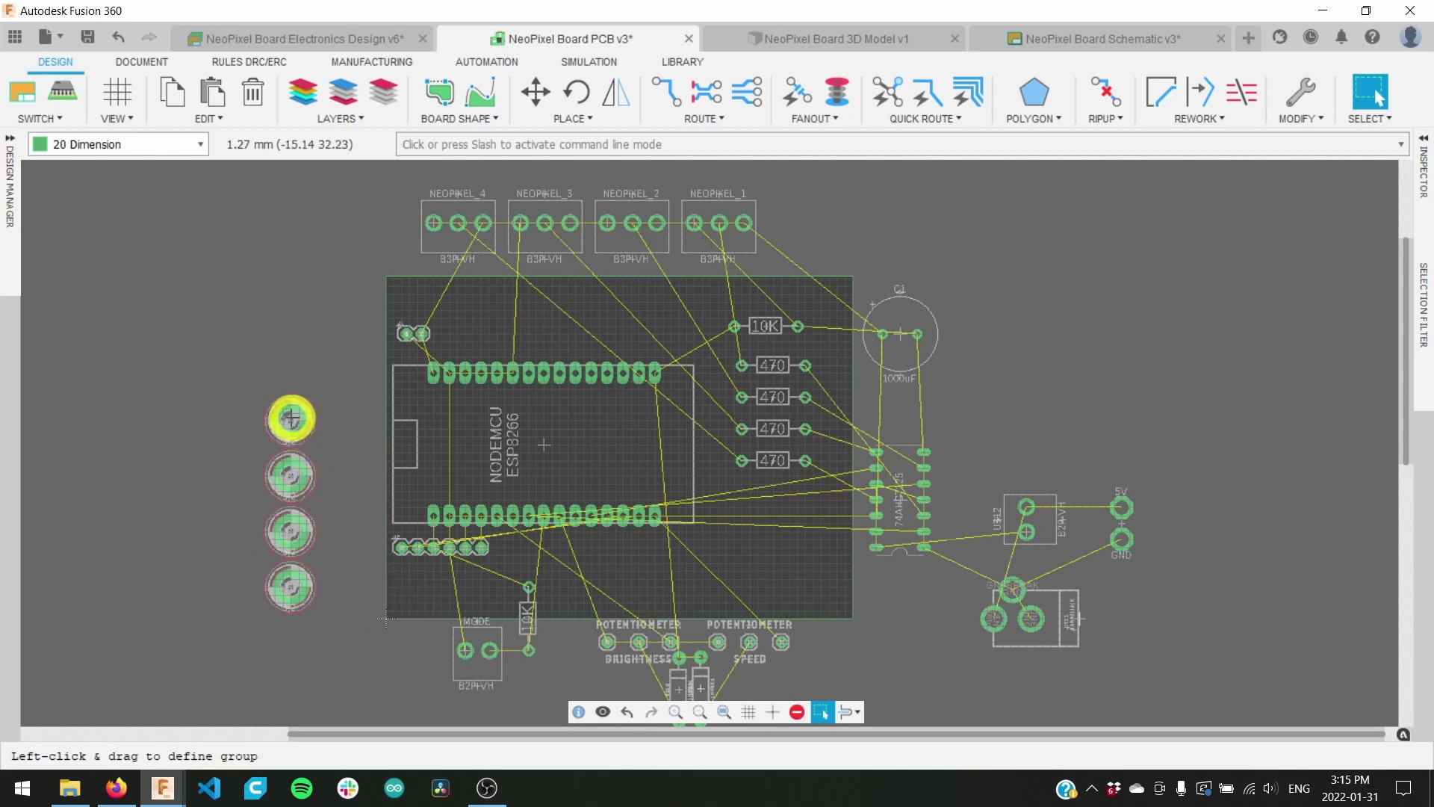
# Step: Move mounting hole H1 into the board's upper-right corner, at about (69.85, 49.53)
pyautogui.click(536, 91)
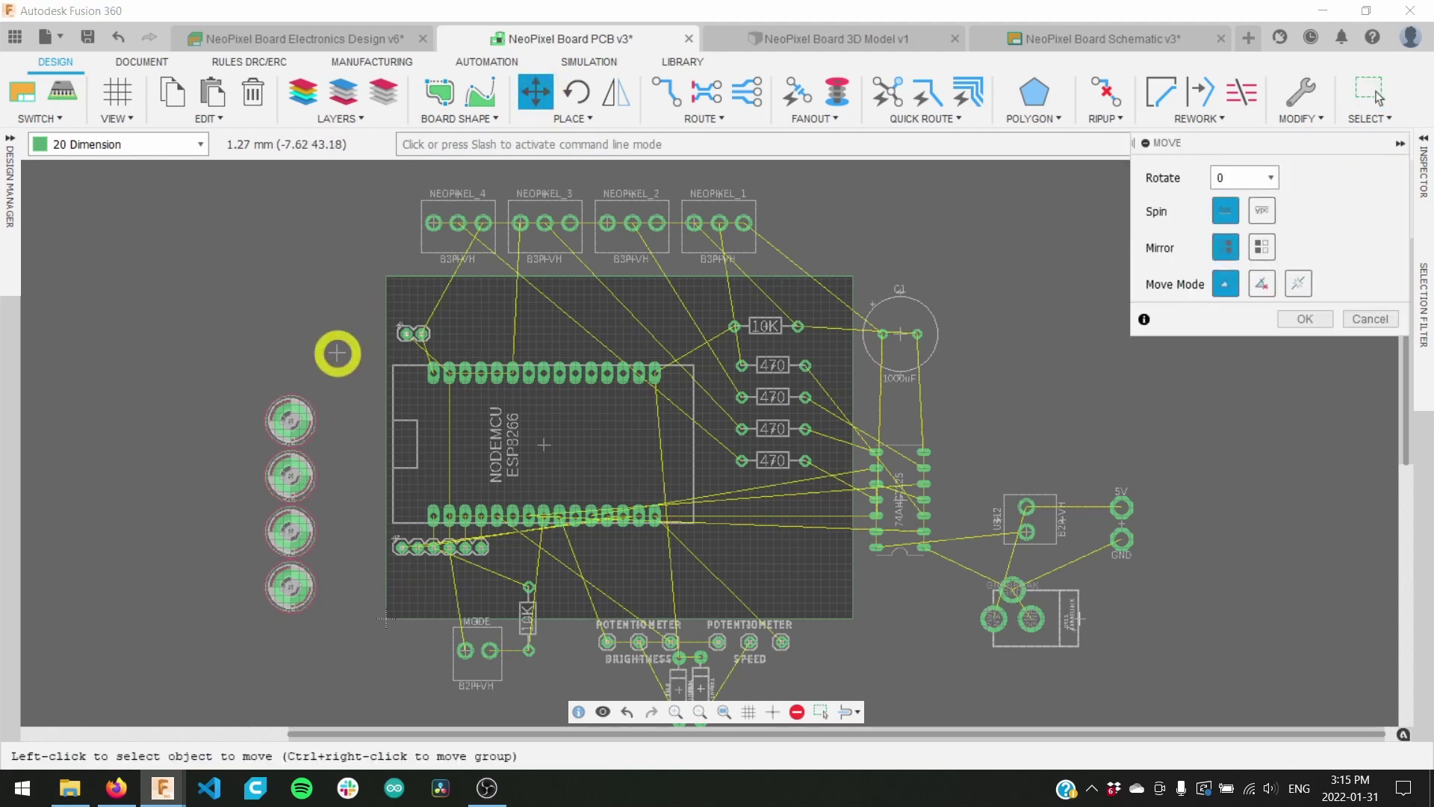
pyautogui.click(292, 420)
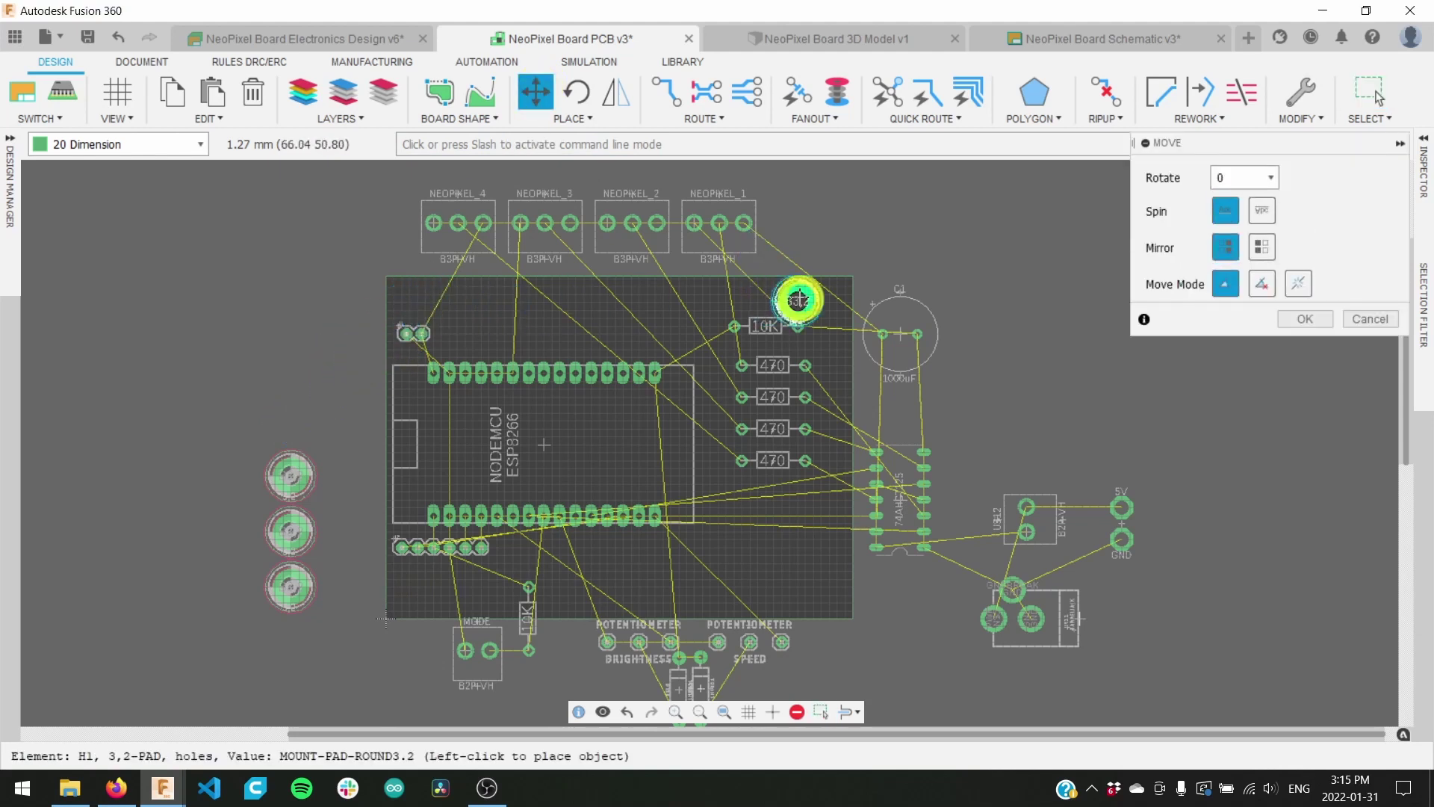
pyautogui.click(823, 308)
pyautogui.click(820, 310)
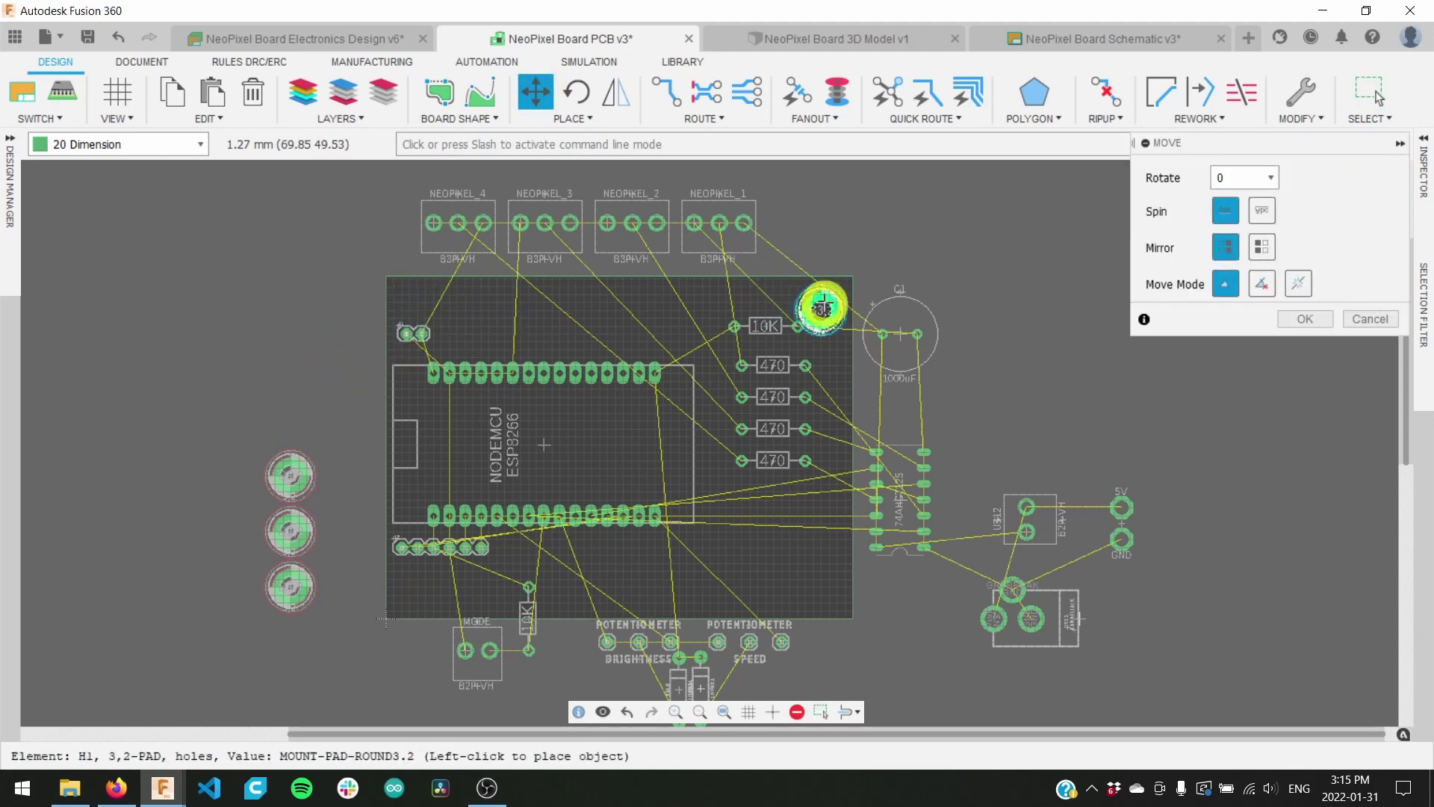
pyautogui.click(820, 309)
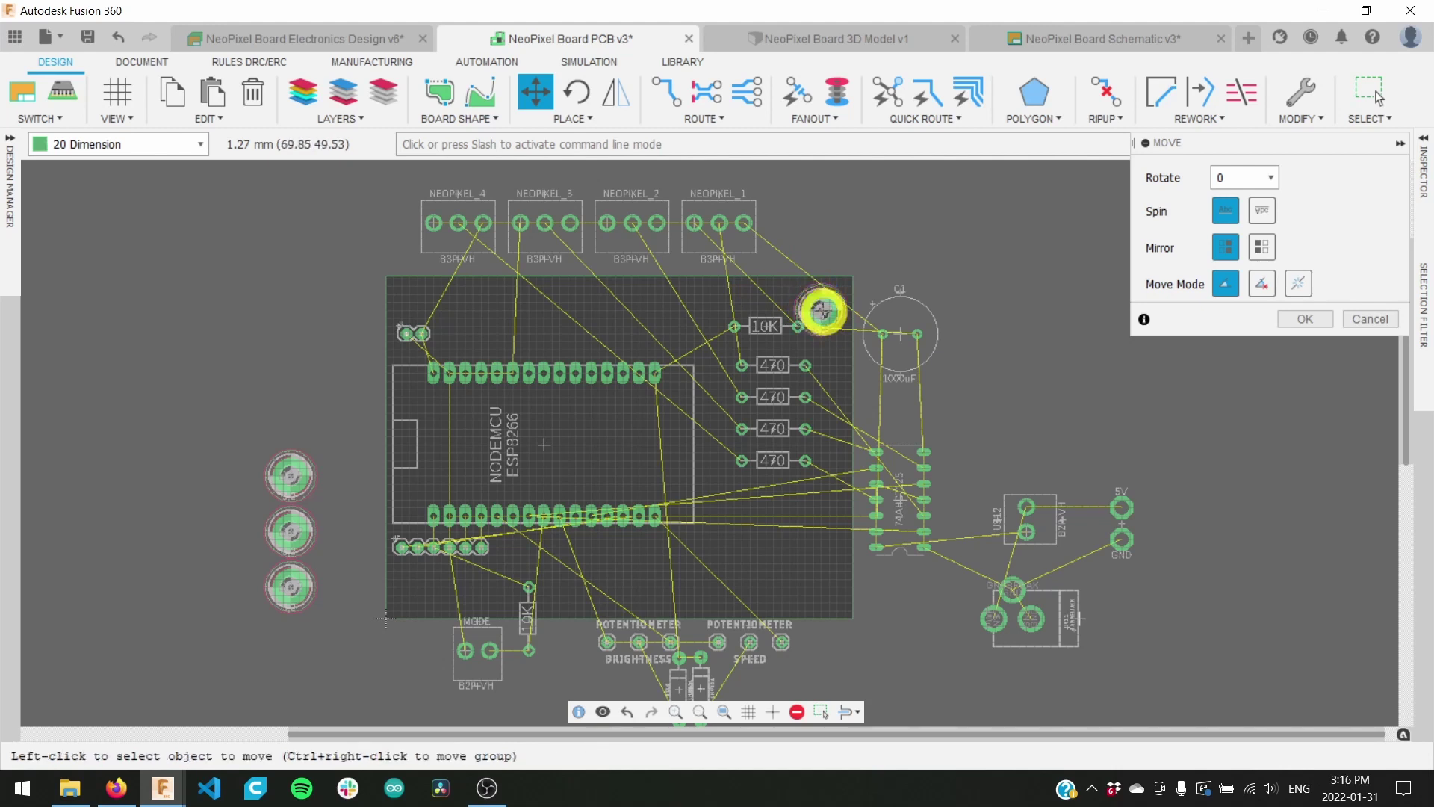
pyautogui.click(1304, 319)
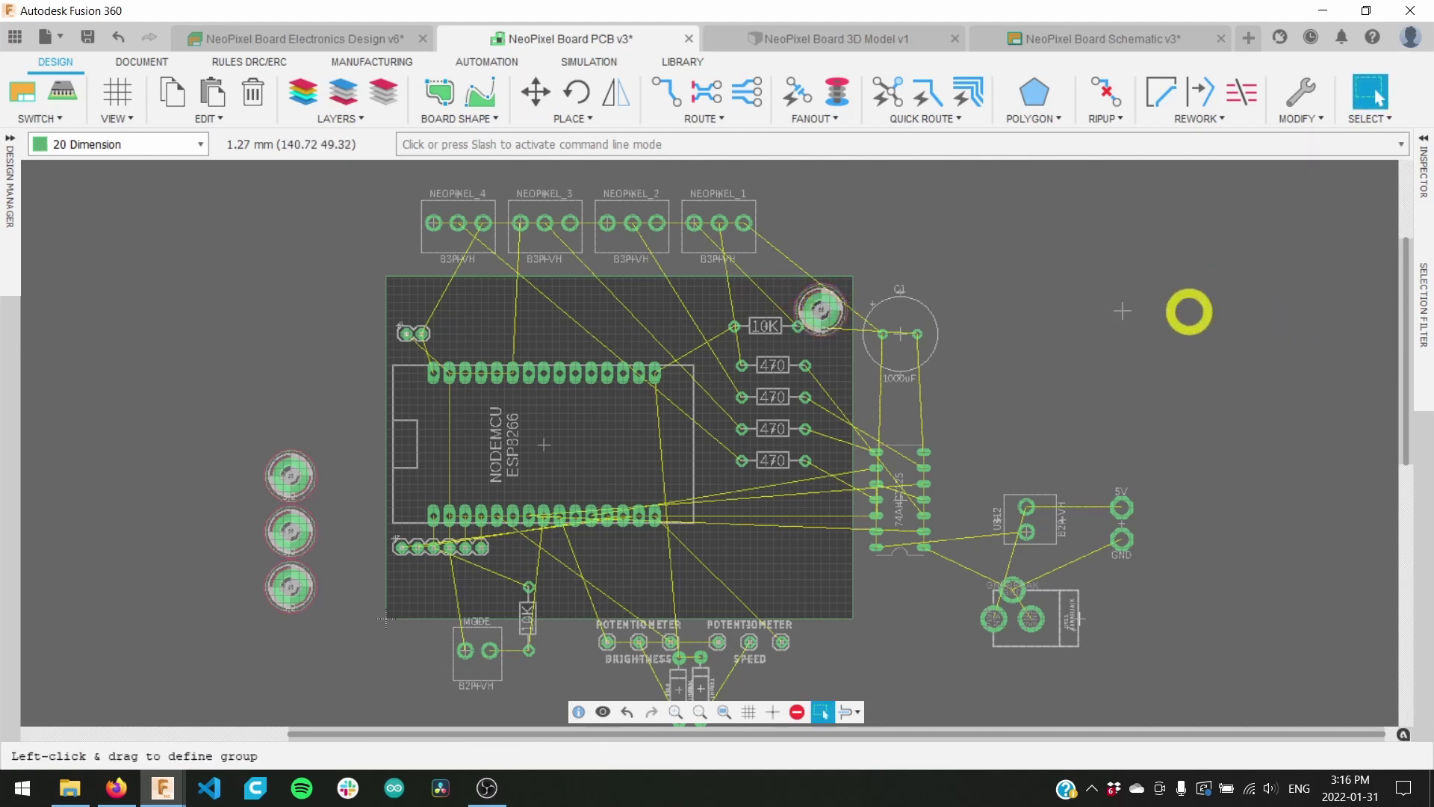
# Step: Set the exact position of mounting hole H1 to 70, 50 in its device properties
pyautogui.click(1424, 142)
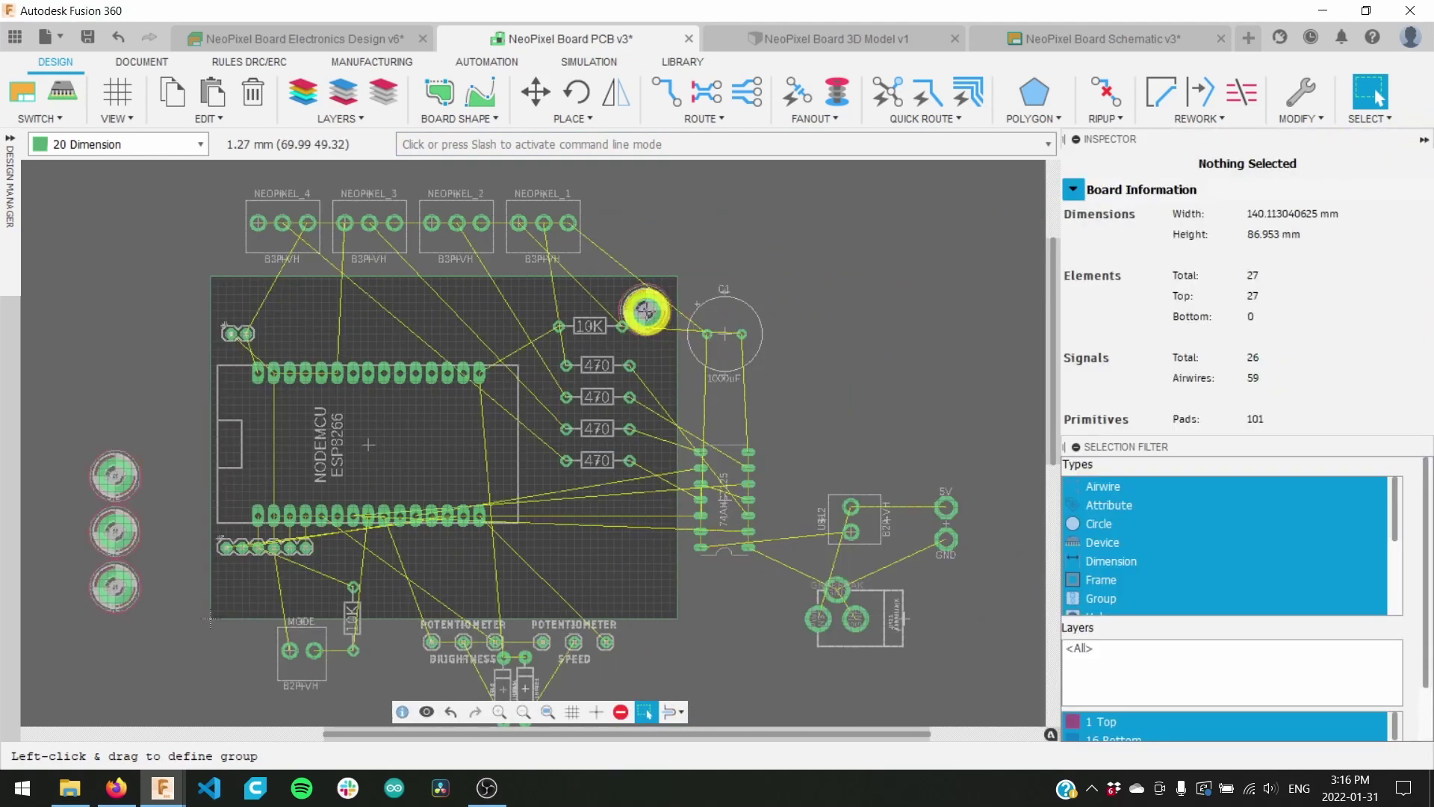
pyautogui.click(646, 309)
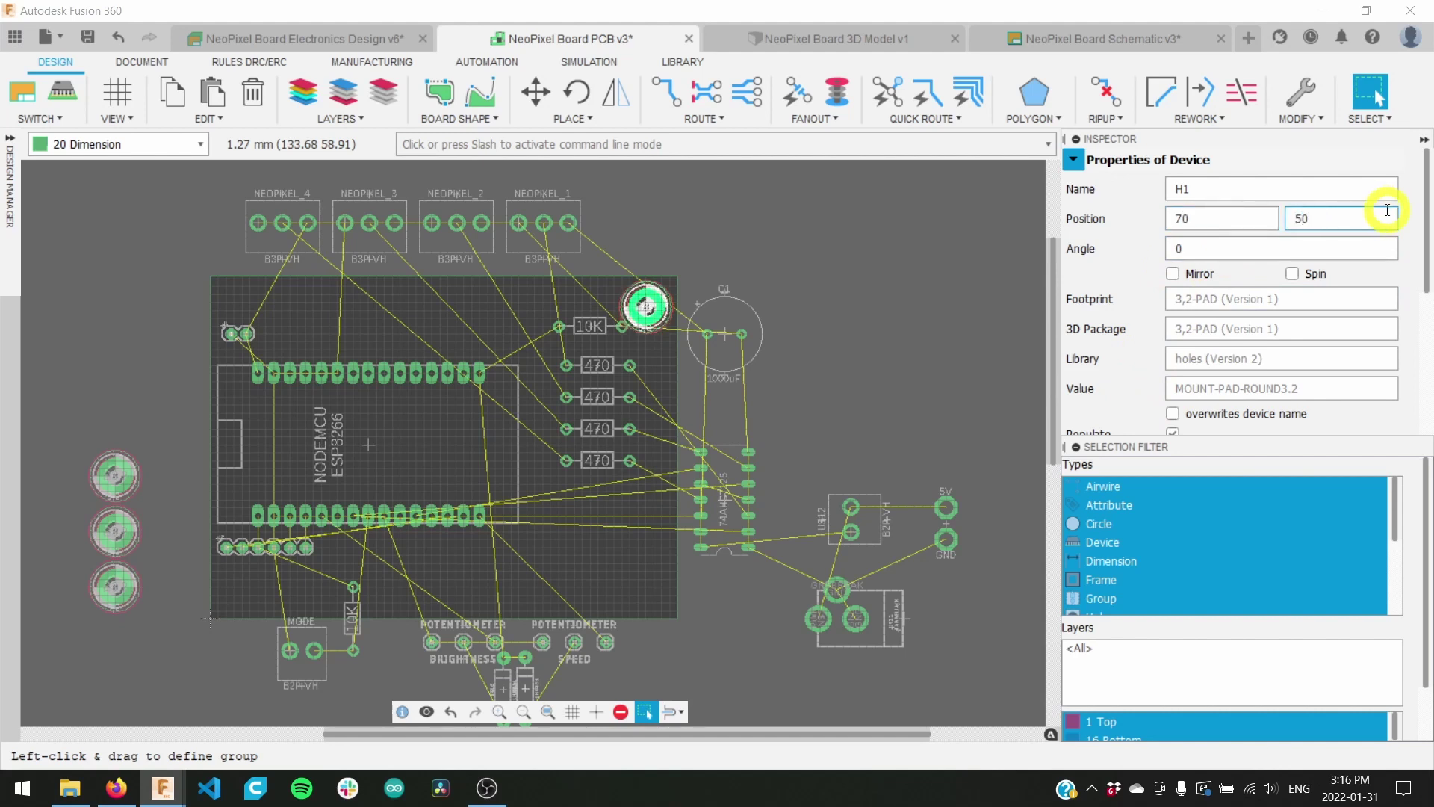
# Step: Check mounting hole H1's placement in the board's upper-right corner and select the uppermost unplaced mounting hole beside the board
pyautogui.scroll(5, 657, 288)
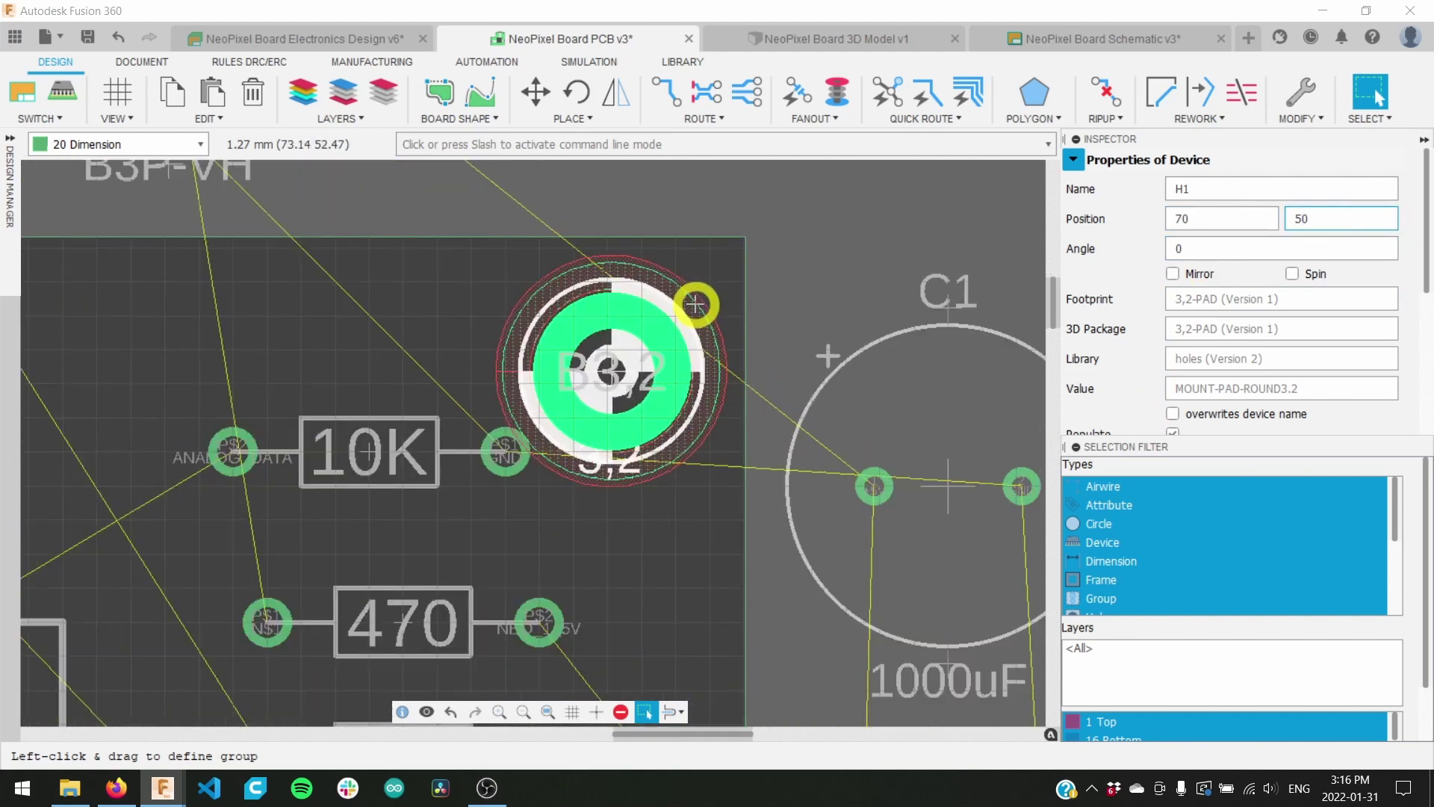
pyautogui.scroll(-7, 736, 297)
pyautogui.scroll(1, 654, 336)
pyautogui.moveTo(317, 393); pyautogui.dragTo(442, 371, button='middle')
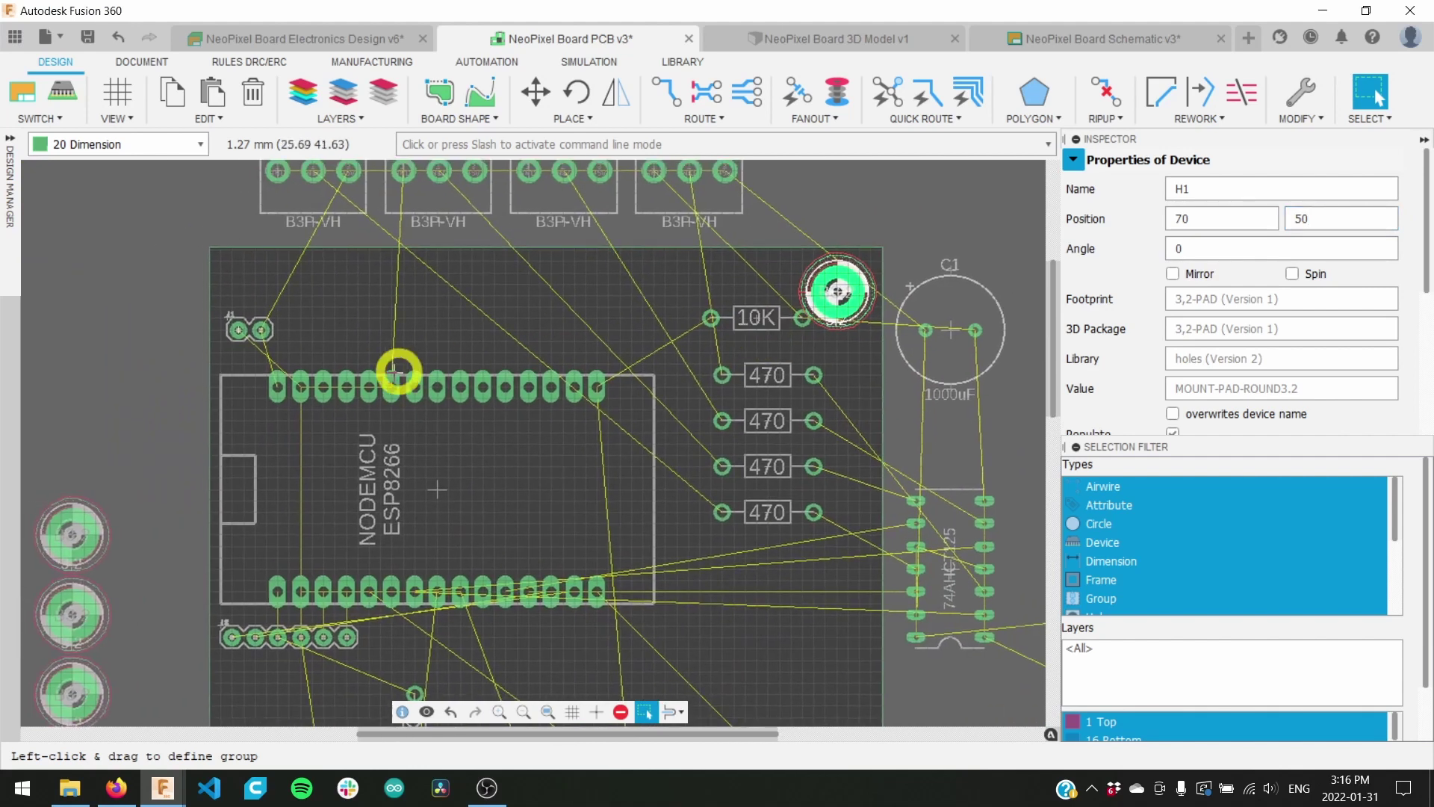
pyautogui.moveTo(379, 409); pyautogui.dragTo(579, 407, button='middle')
pyautogui.click(272, 529)
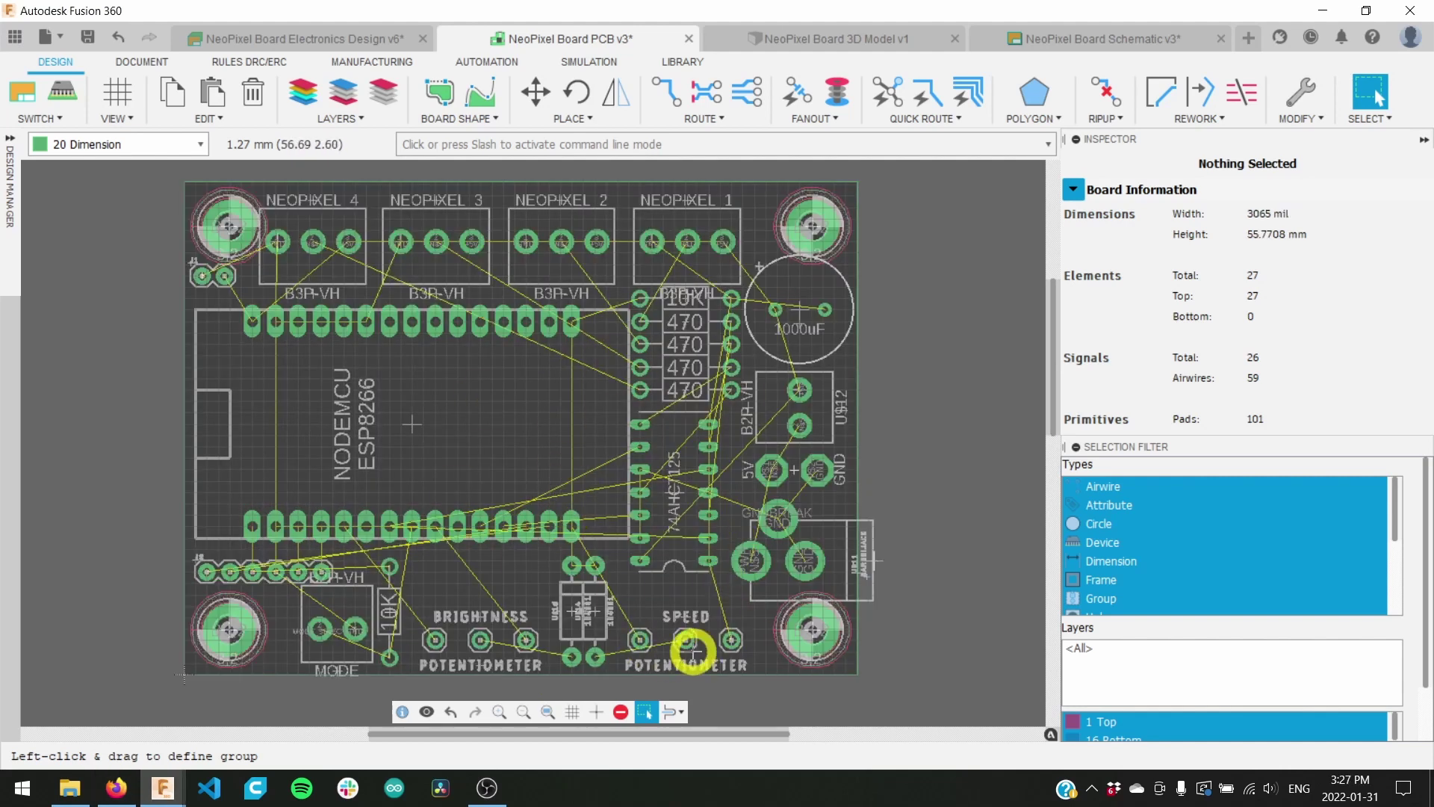
# Step: Delete the POTENTIOMETER labels beneath the SPEED and BRIGHTNESS potentiometer pads
pyautogui.click(254, 94)
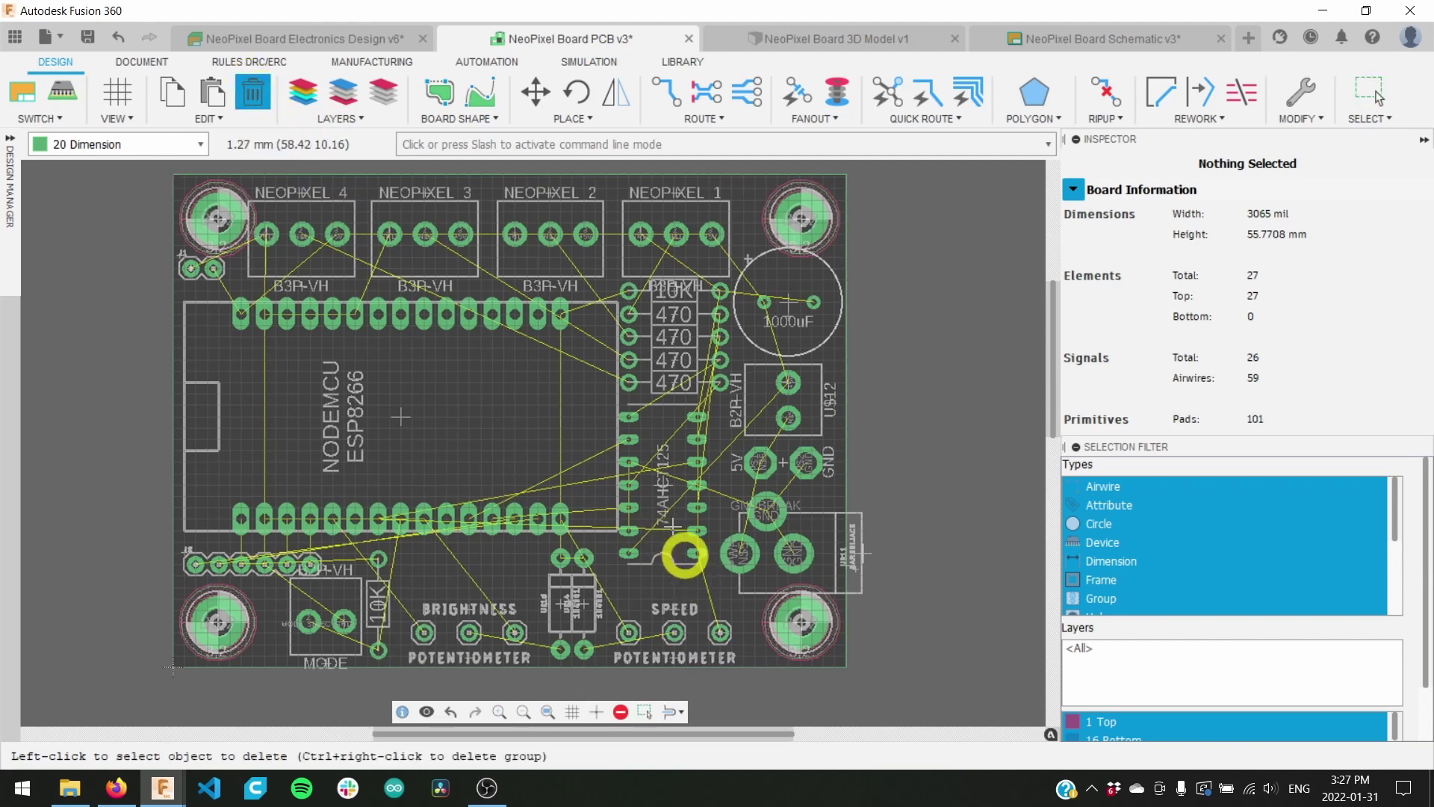
pyautogui.scroll(5, 684, 531)
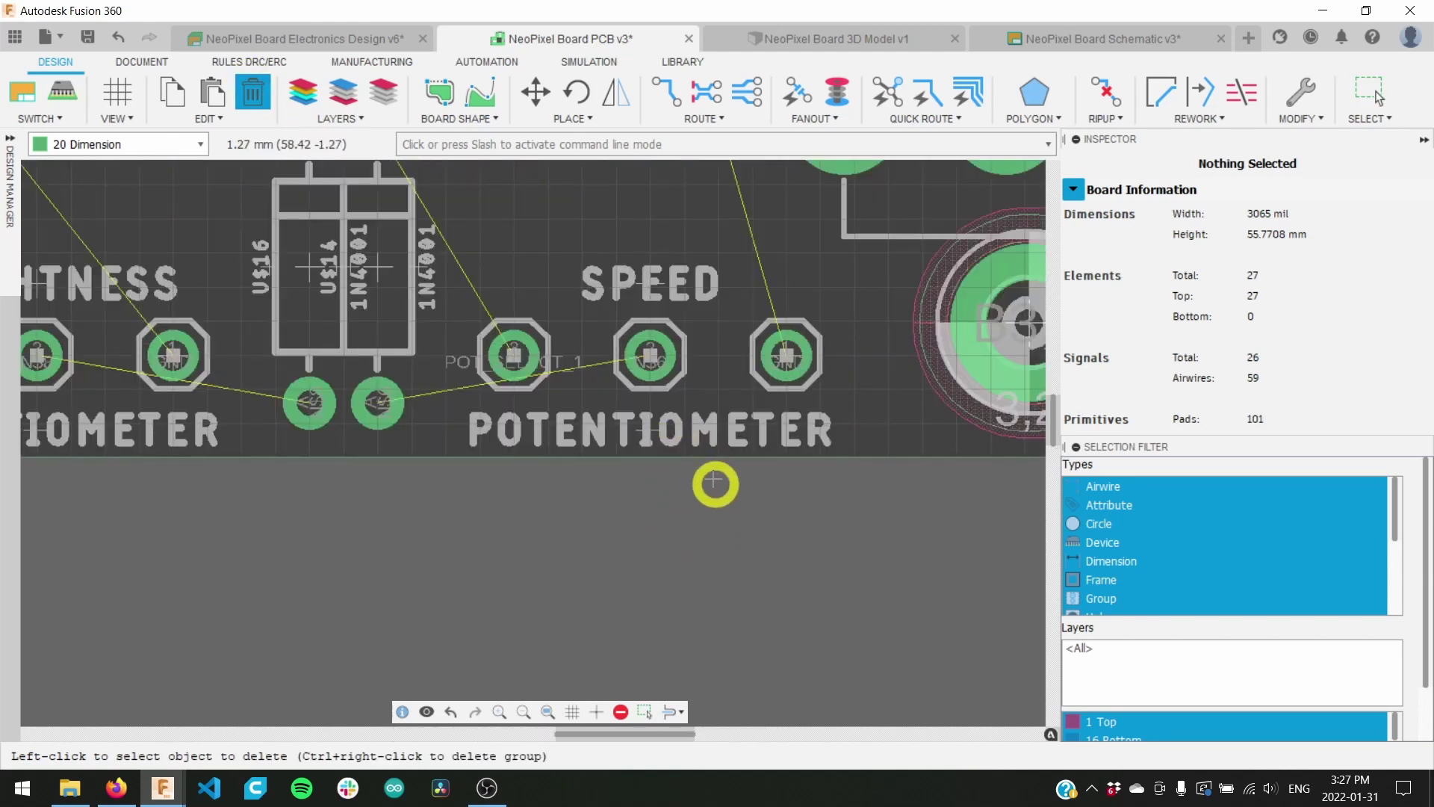
pyautogui.click(647, 431)
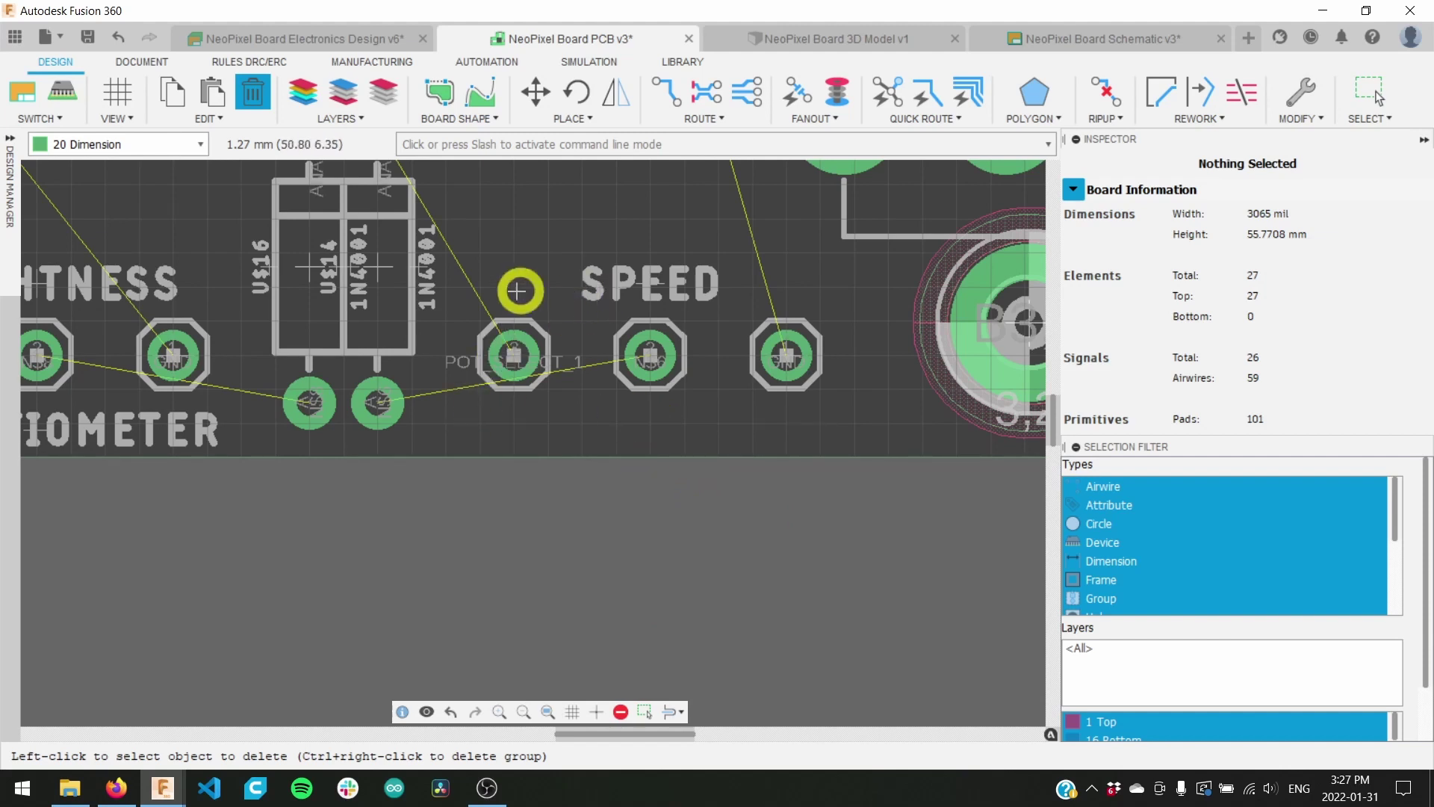
pyautogui.moveTo(531, 392); pyautogui.dragTo(563, 480, button='middle')
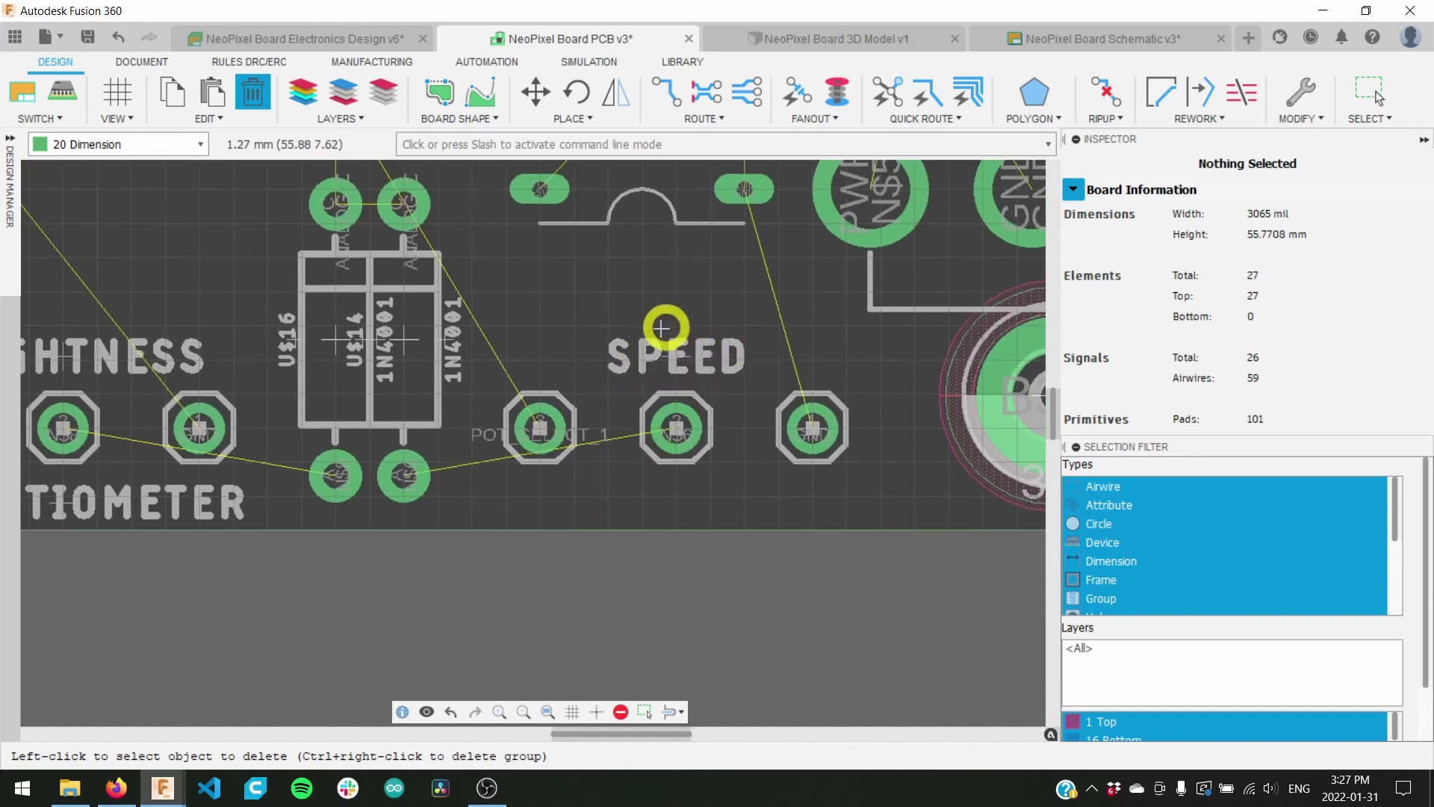
pyautogui.moveTo(610, 376); pyautogui.dragTo(903, 364, button='middle')
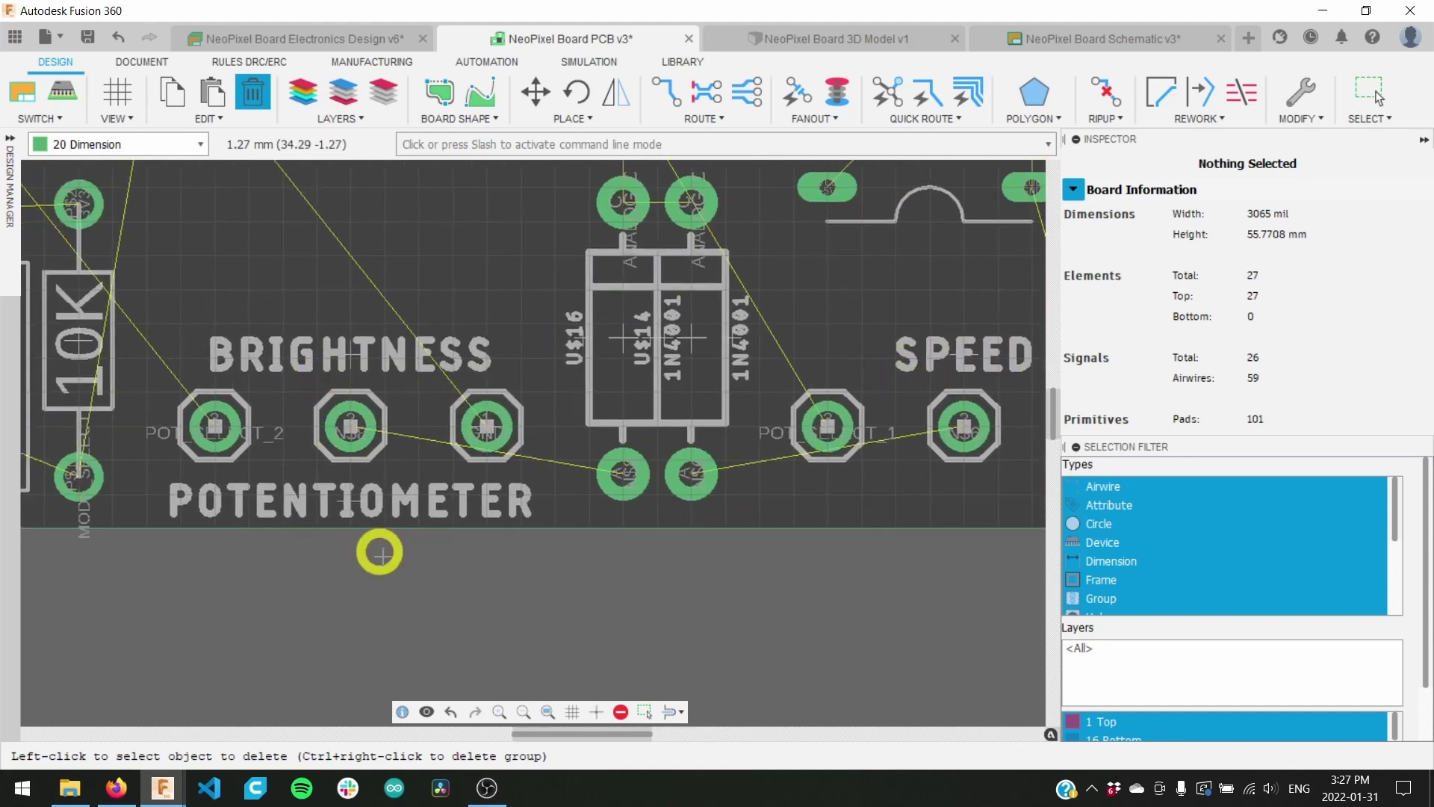
pyautogui.click(357, 506)
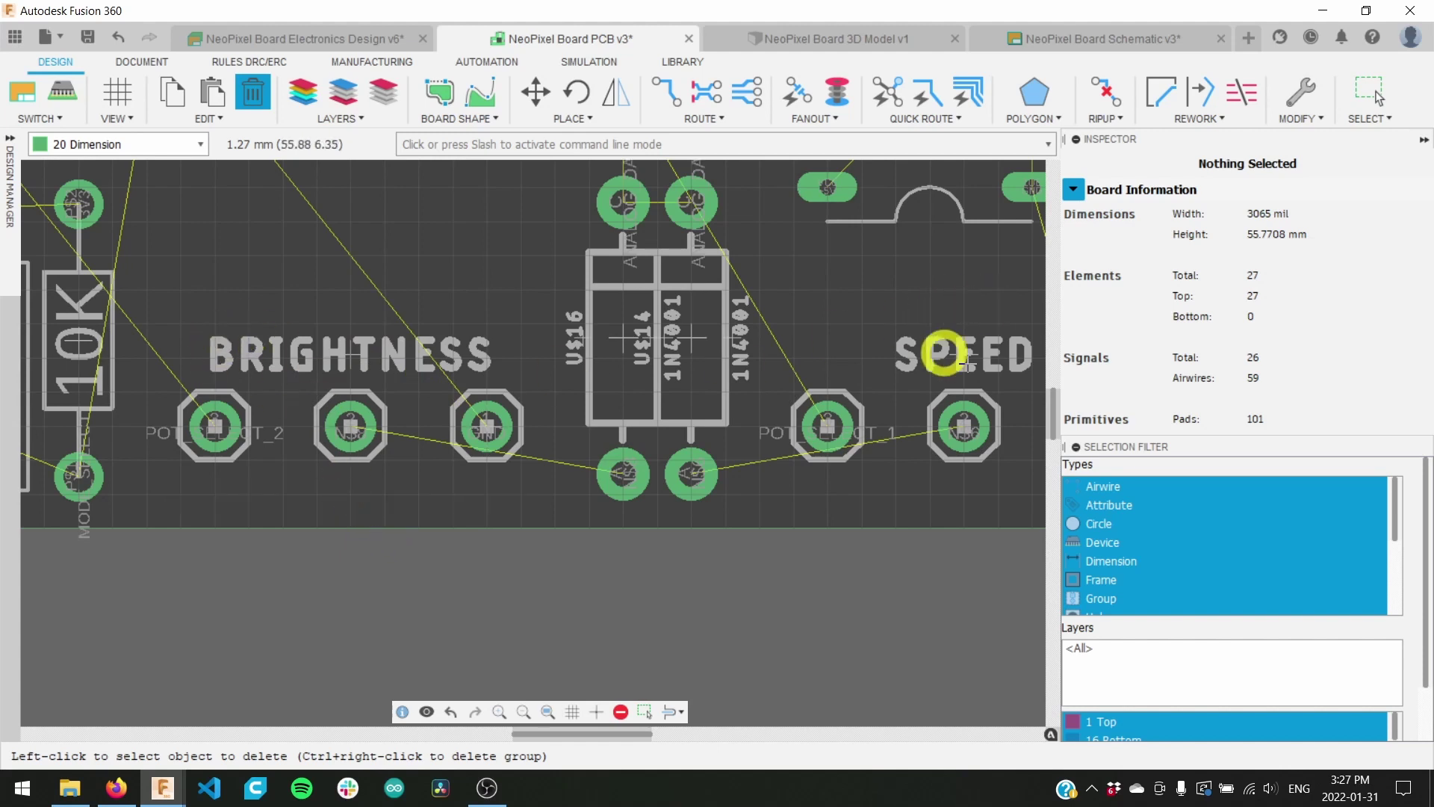
# Step: Delete the U$16 and U$14 name labels and both 1N4001 value labels from the two diodes between the potentiometers
pyautogui.scroll(1, 690, 357)
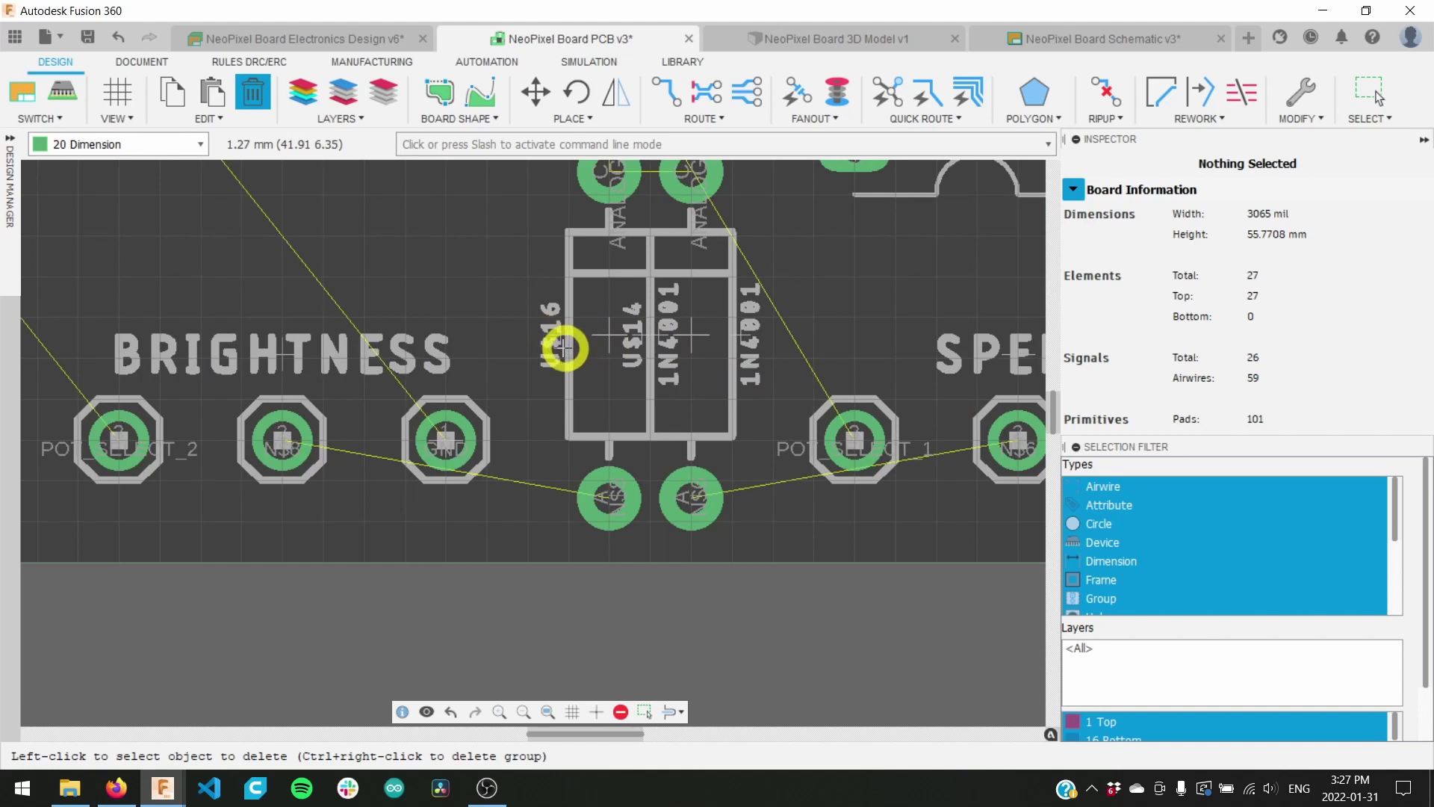
pyautogui.scroll(2, 562, 335)
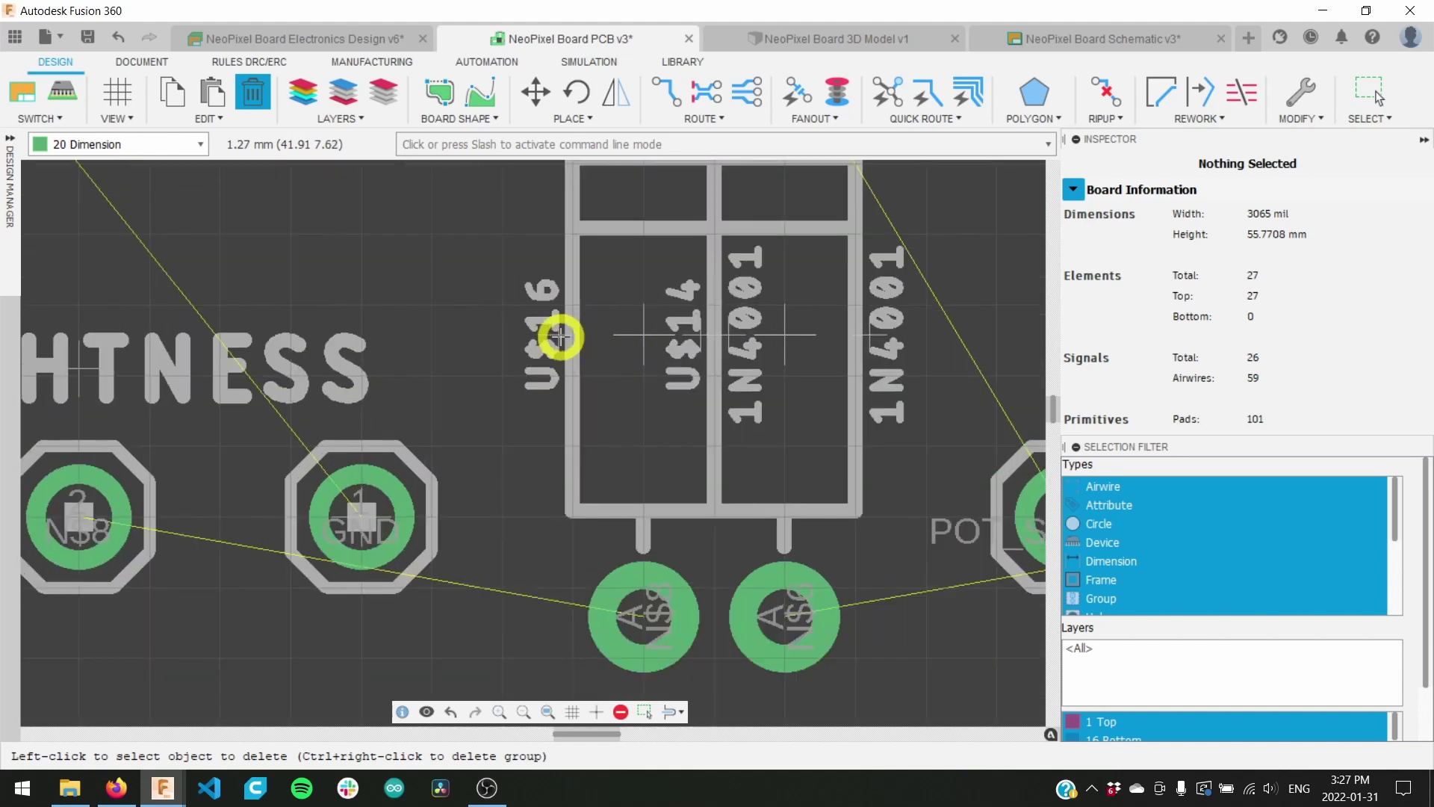
pyautogui.click(696, 338)
pyautogui.click(698, 336)
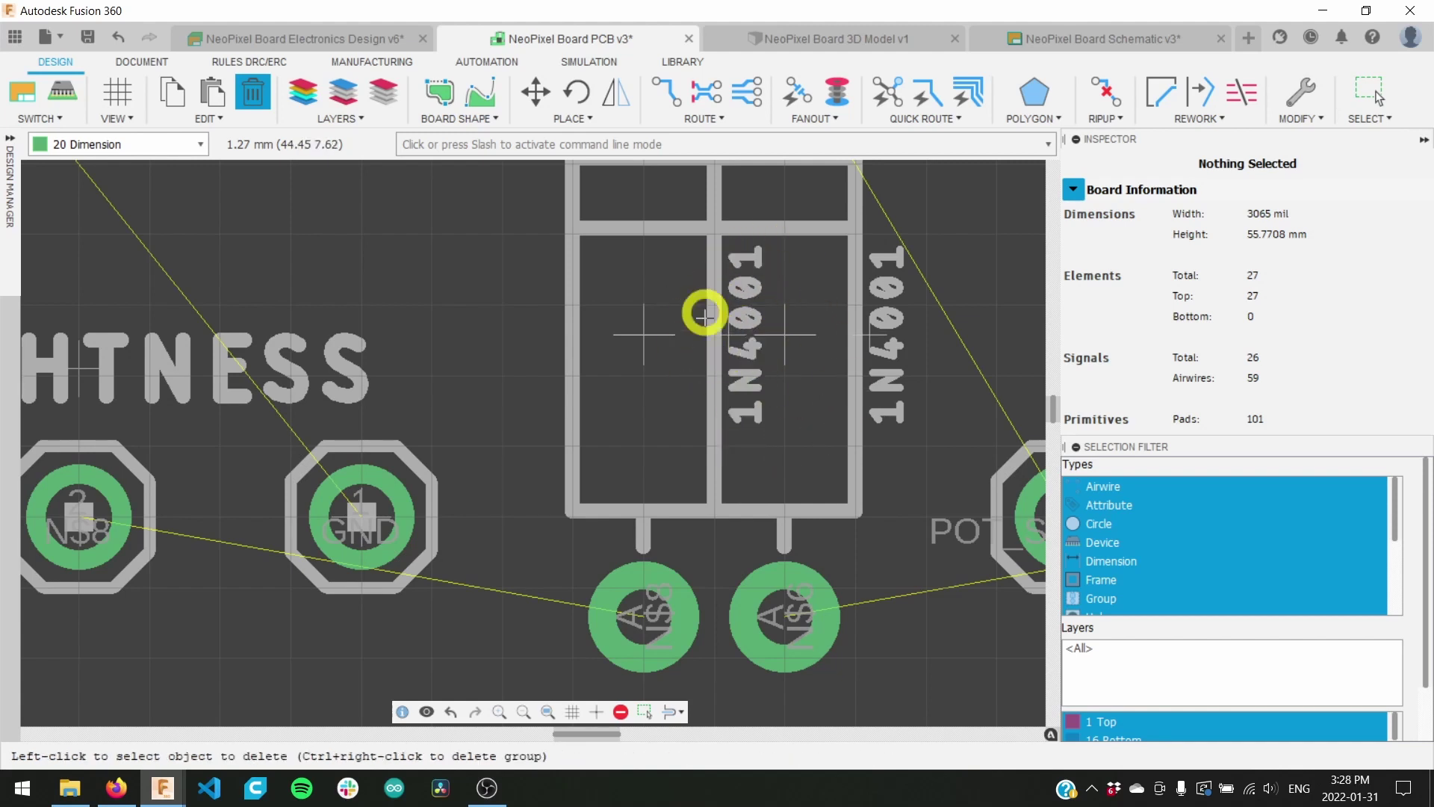
pyautogui.moveTo(799, 323); pyautogui.dragTo(583, 454, button='middle')
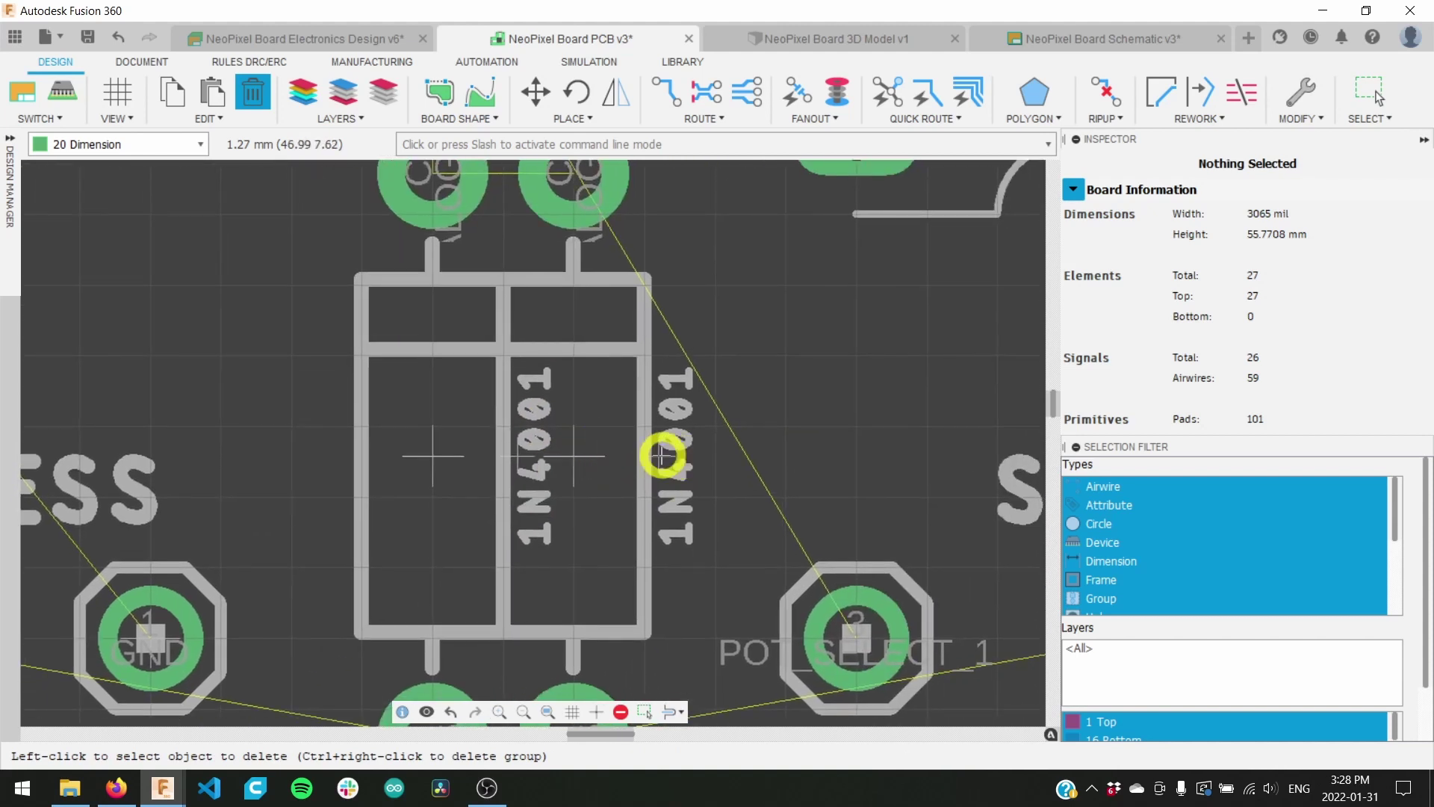
pyautogui.click(661, 455)
pyautogui.click(528, 452)
pyautogui.scroll(3, 567, 387)
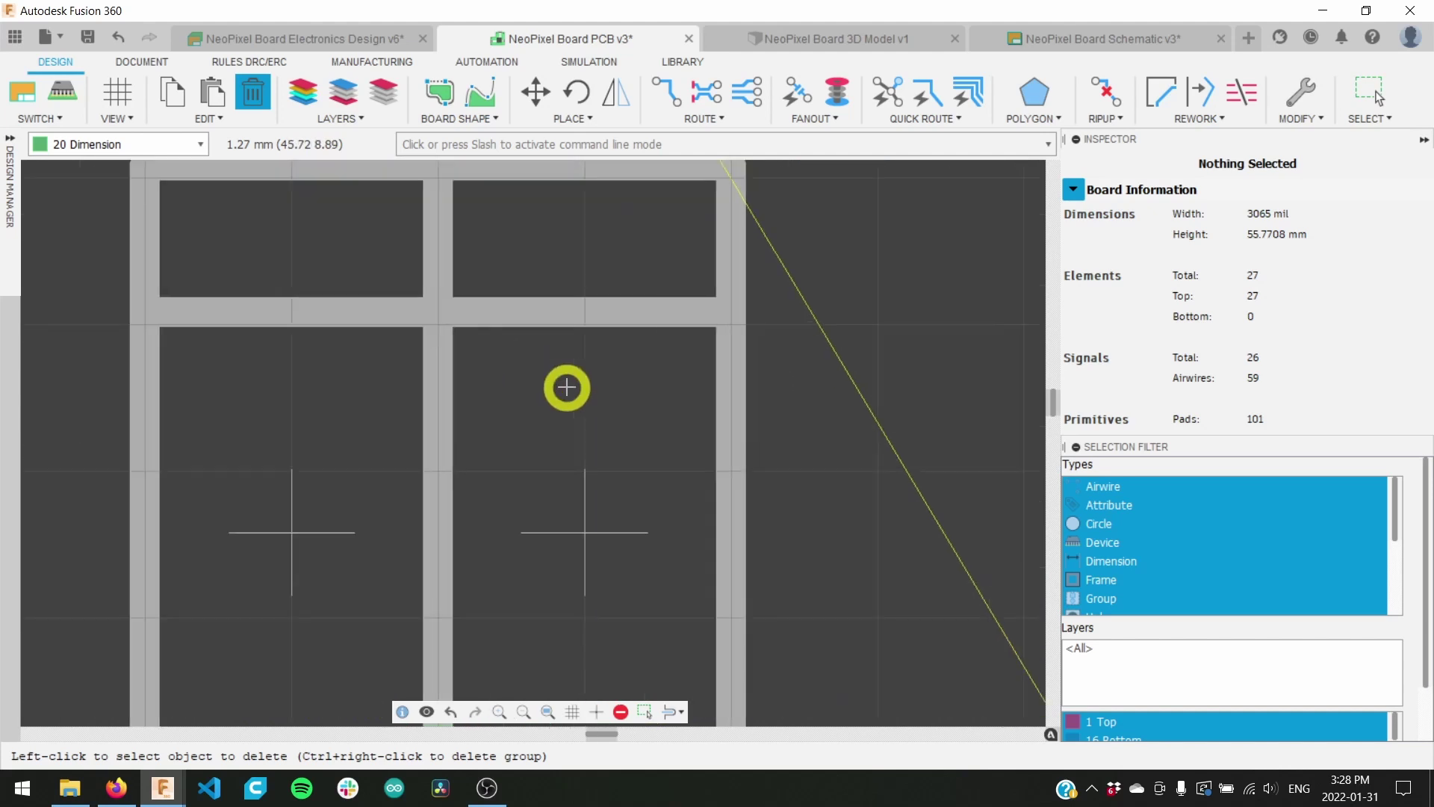
# Step: Delete the B3P-VH label of the NEOPIXEL_1 connector that overlaps the 10K resistor
pyautogui.scroll(-11, 567, 388)
pyautogui.moveTo(717, 320); pyautogui.dragTo(576, 678, button='middle')
pyautogui.scroll(1, 574, 437)
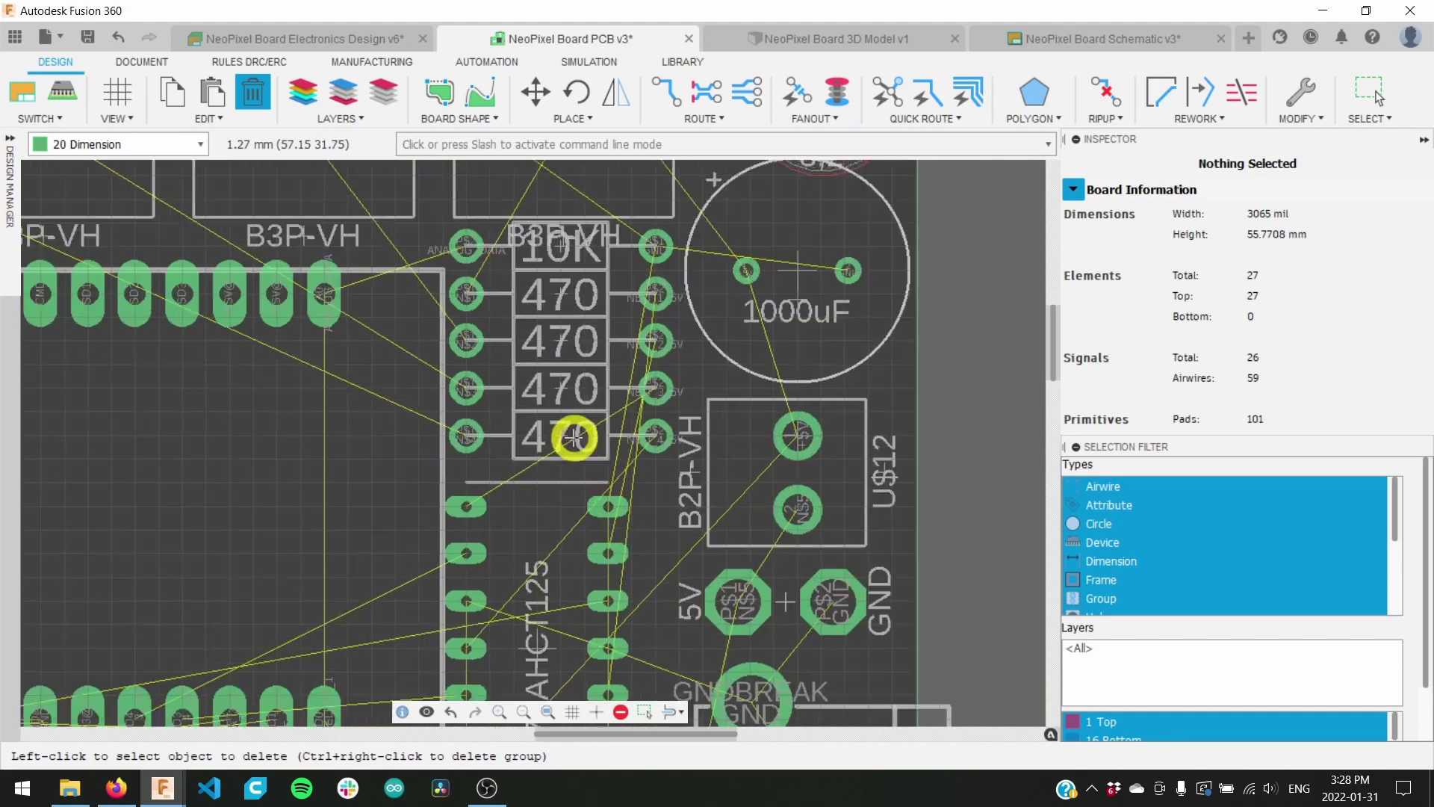
pyautogui.scroll(2, 574, 437)
pyautogui.moveTo(577, 378); pyautogui.dragTo(586, 497, button='middle')
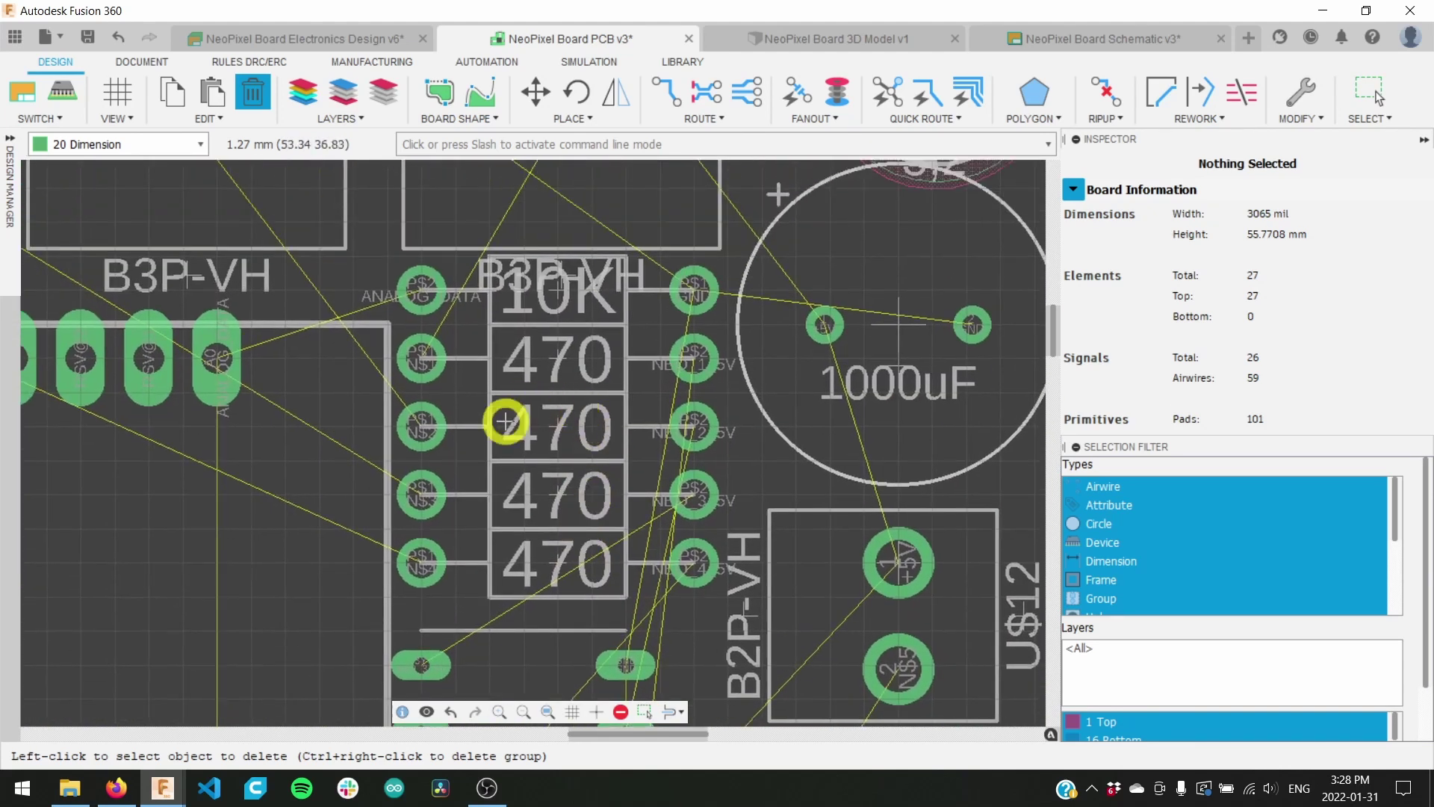
pyautogui.moveTo(538, 416); pyautogui.dragTo(576, 550, button='middle')
pyautogui.scroll(2, 585, 435)
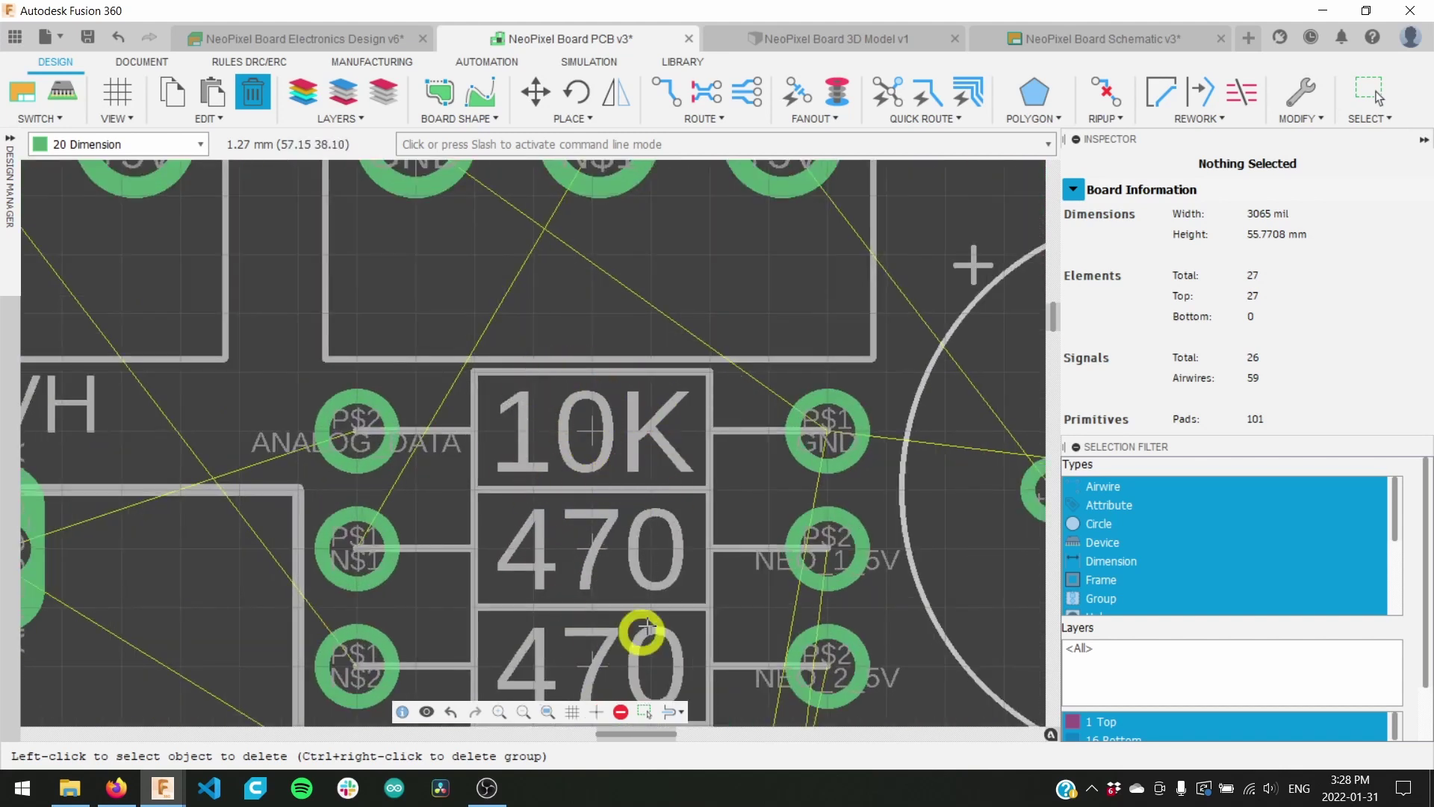
# Step: Delete the B3P-VH labels of the NEOPIXEL_2, NEOPIXEL_3 and NEOPIXEL_4 connectors and the J1, B2P-VH and U$12 labels
pyautogui.scroll(-2, 635, 597)
pyautogui.moveTo(587, 622); pyautogui.dragTo(743, 515, button='middle')
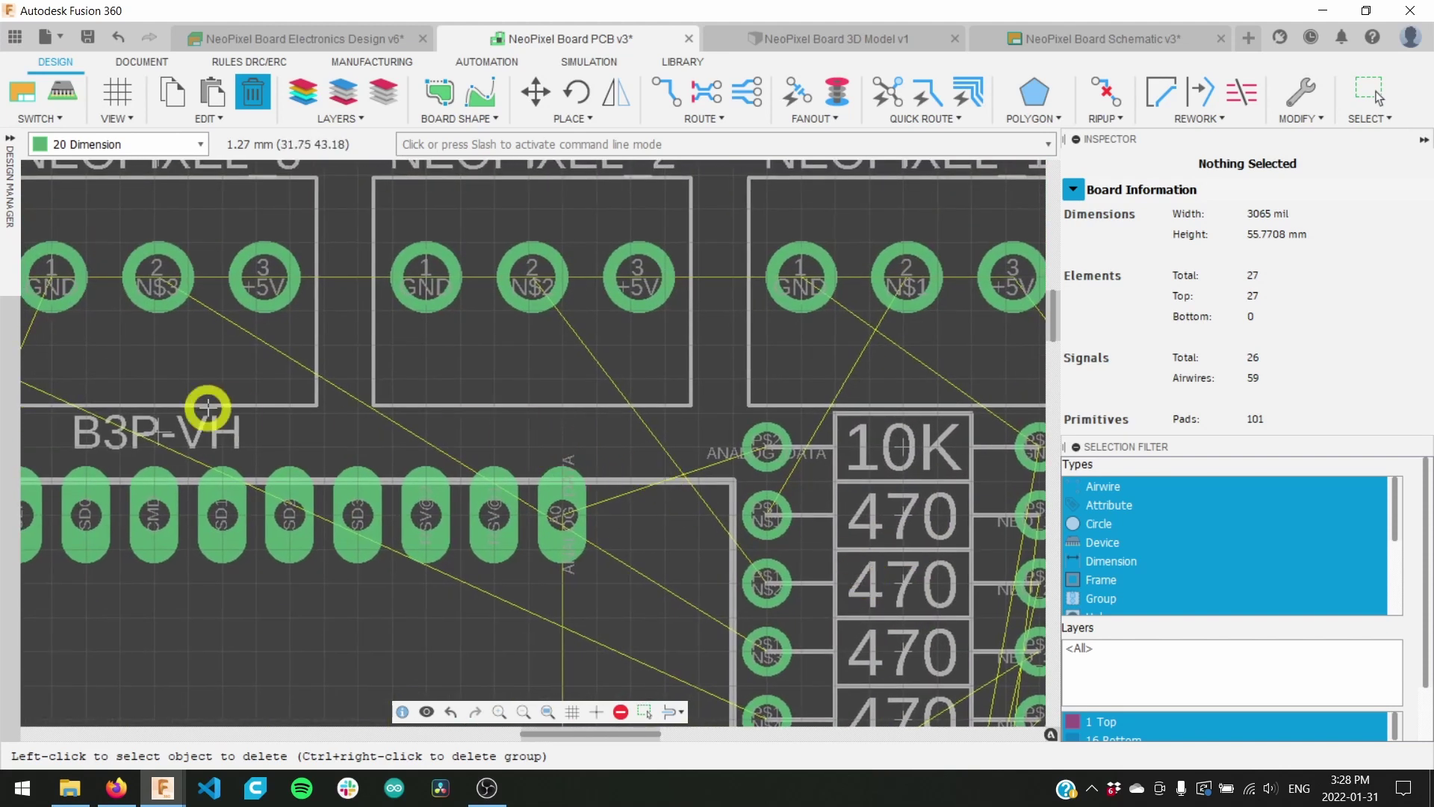
pyautogui.moveTo(207, 407); pyautogui.dragTo(618, 480, button='middle')
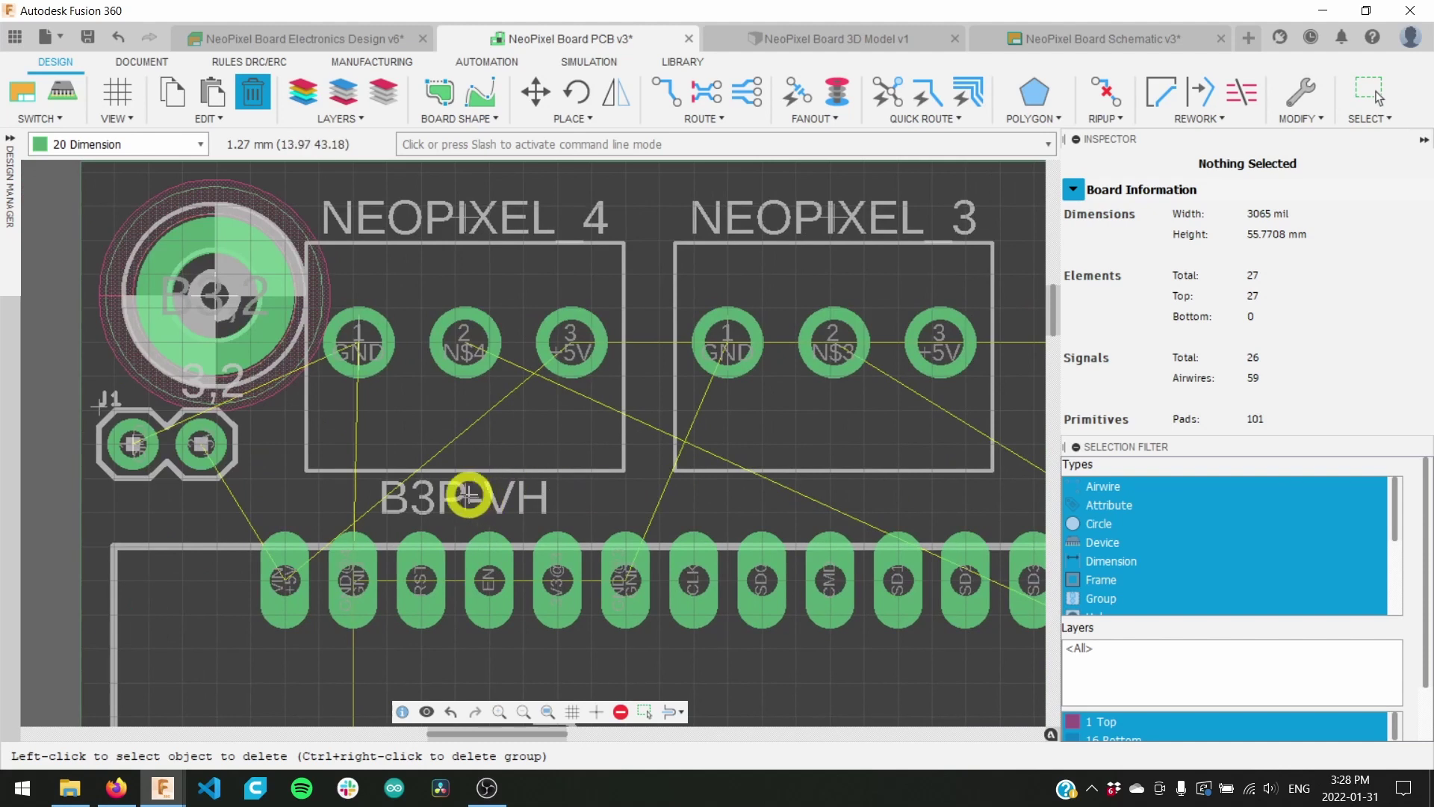
pyautogui.scroll(-4, 480, 468)
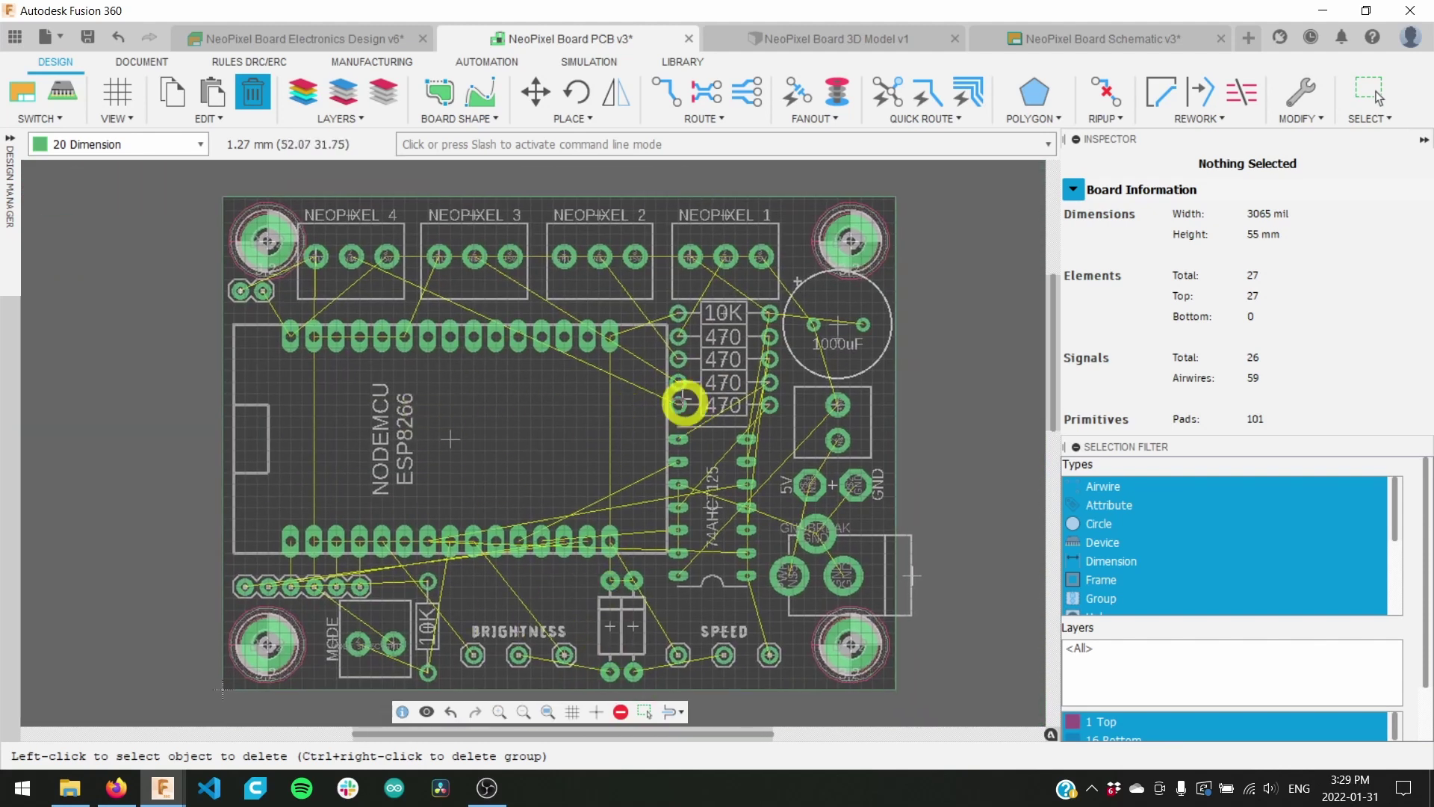
pyautogui.click(1372, 94)
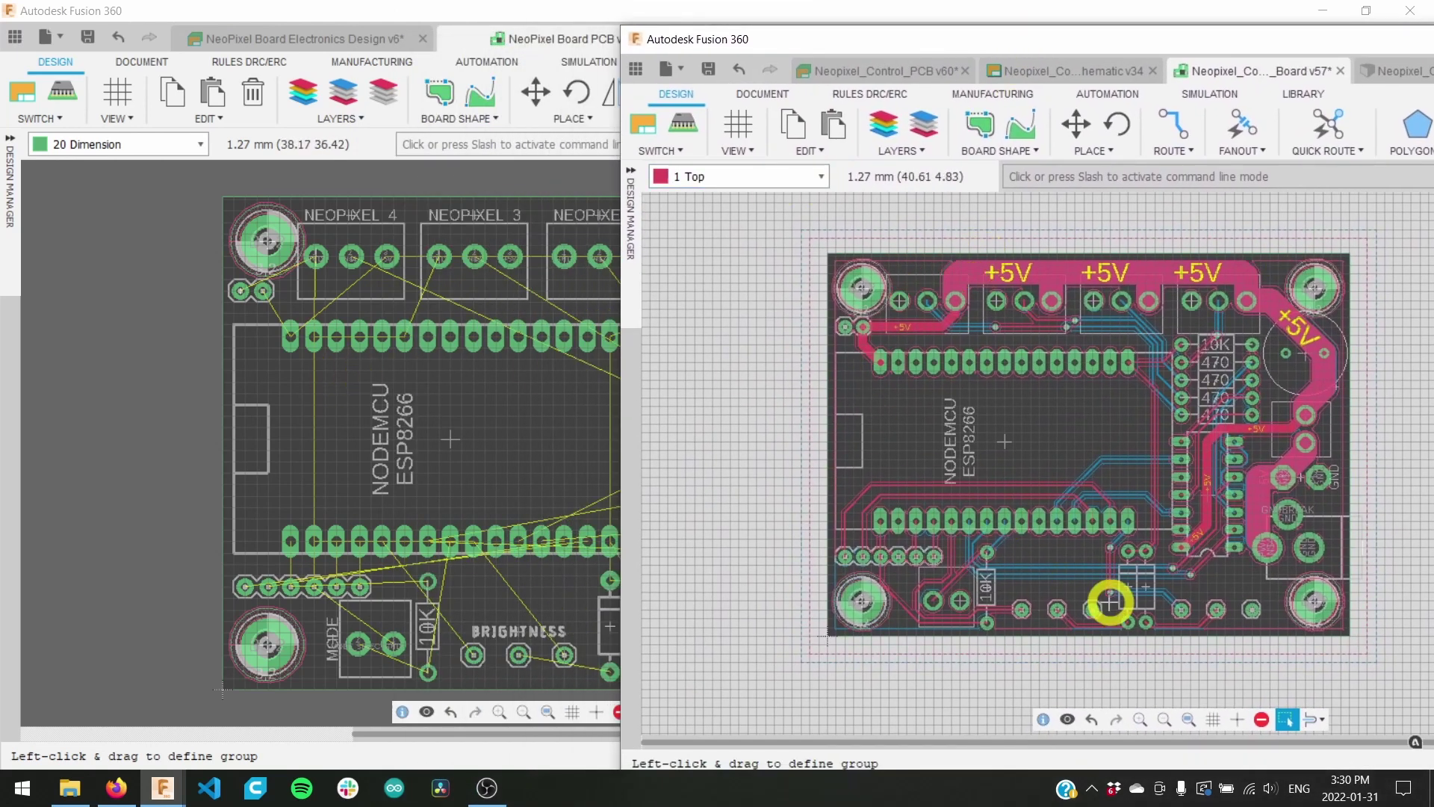
# Step: Bring the window with the routed Neopixel_Control_PCB_Board v57 further into view and make 16 Bottom its active layer
pyautogui.moveTo(1067, 409); pyautogui.dragTo(1040, 404, button='middle')
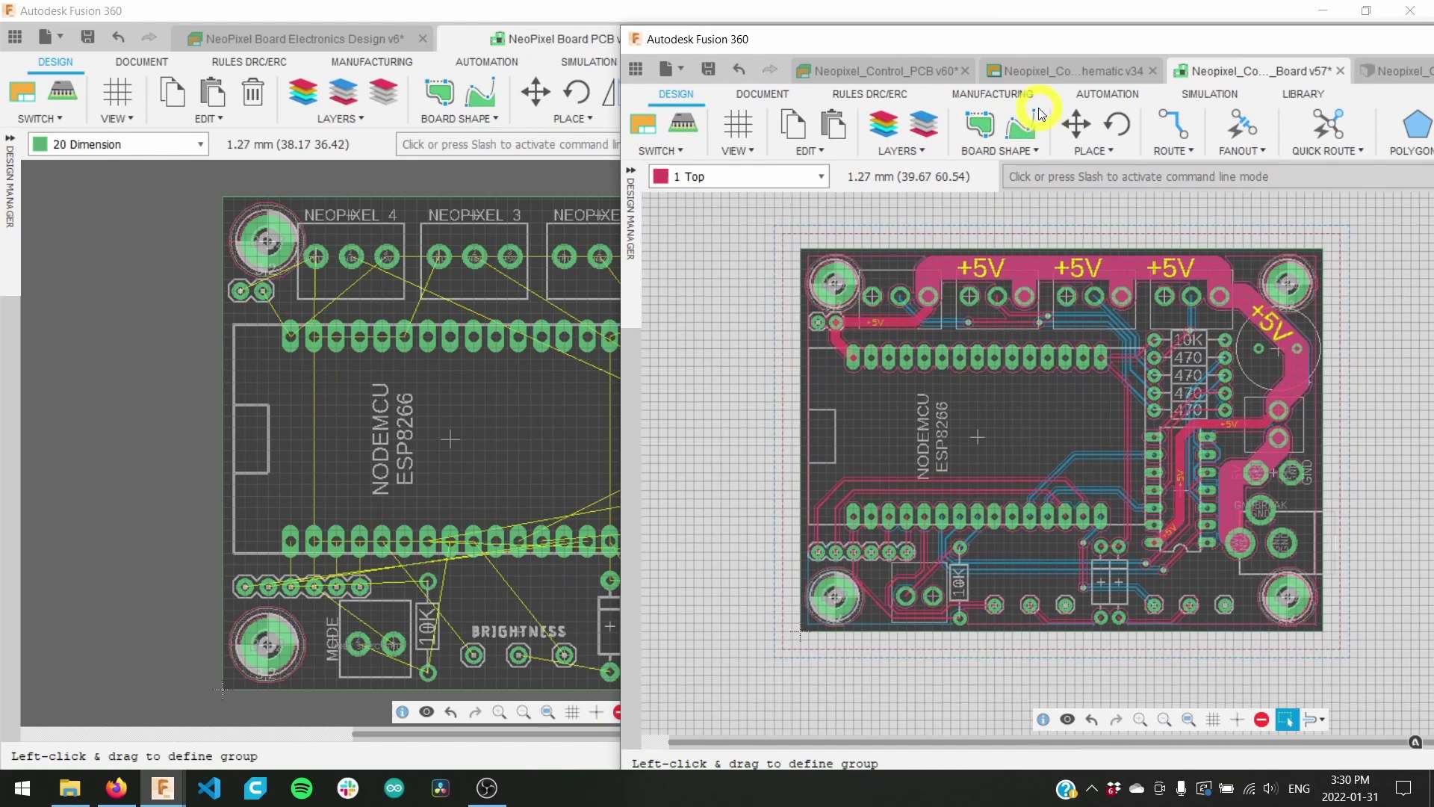
pyautogui.moveTo(1027, 38); pyautogui.dragTo(689, 31)
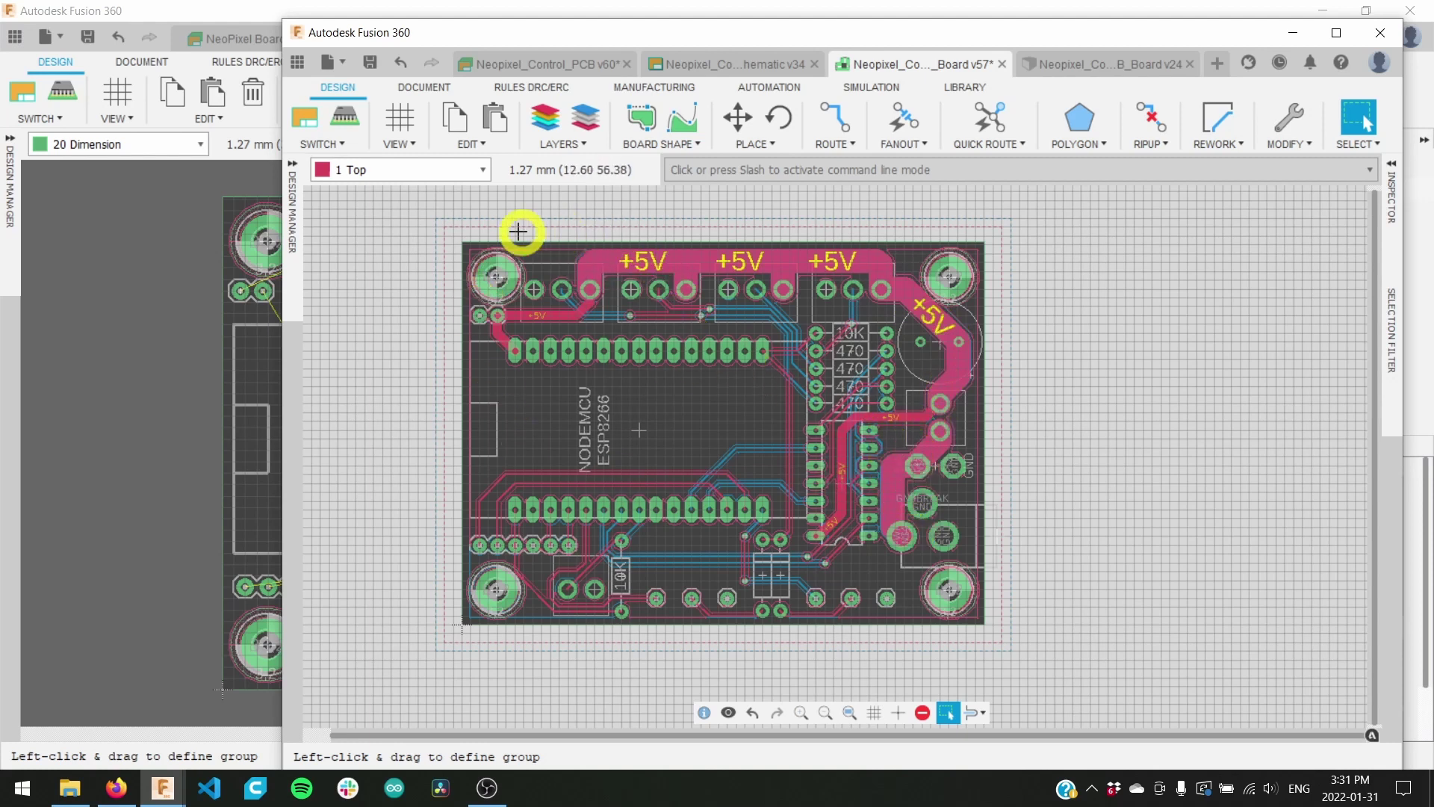
pyautogui.click(482, 171)
pyautogui.scroll(-2, 409, 224)
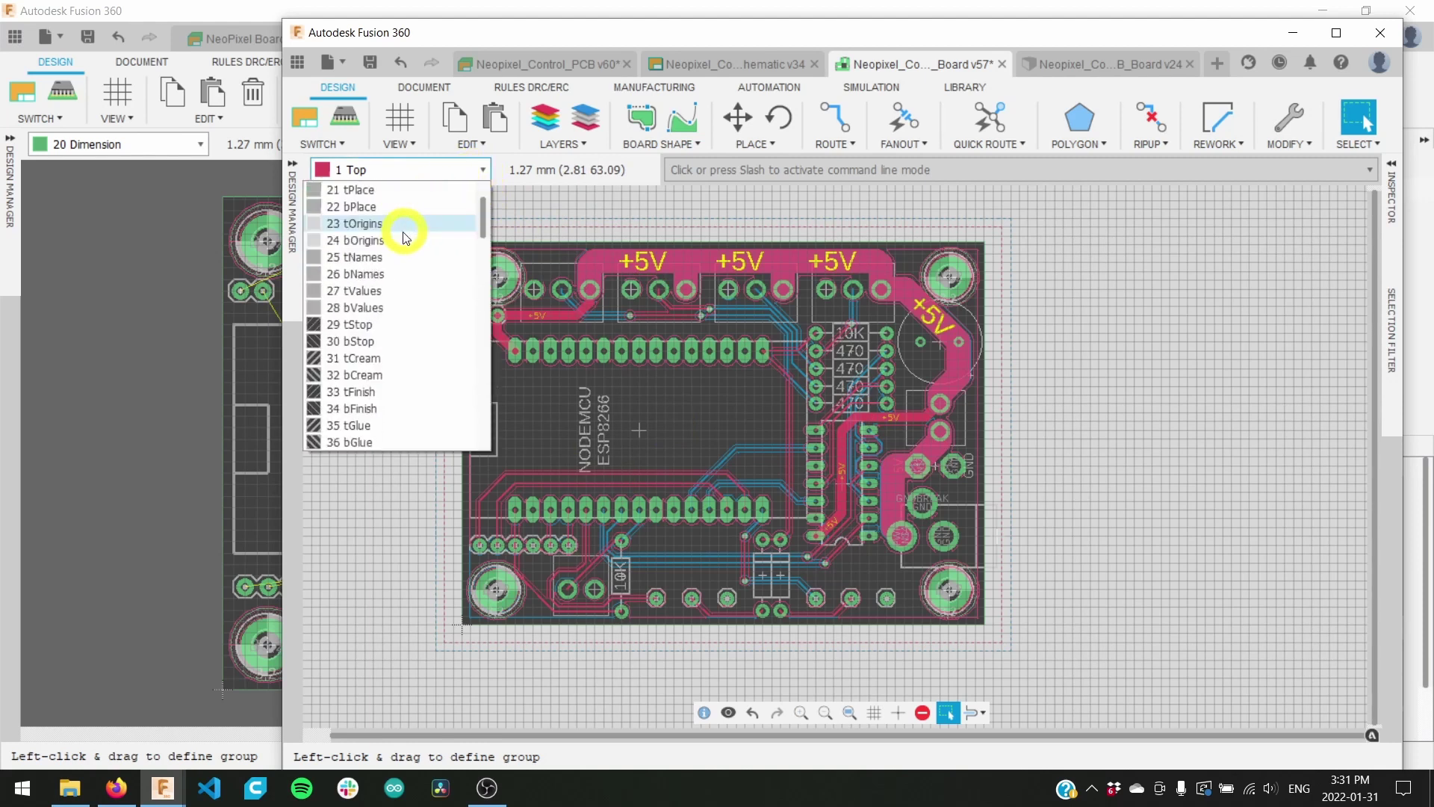
pyautogui.scroll(2, 403, 231)
pyautogui.scroll(-1, 400, 313)
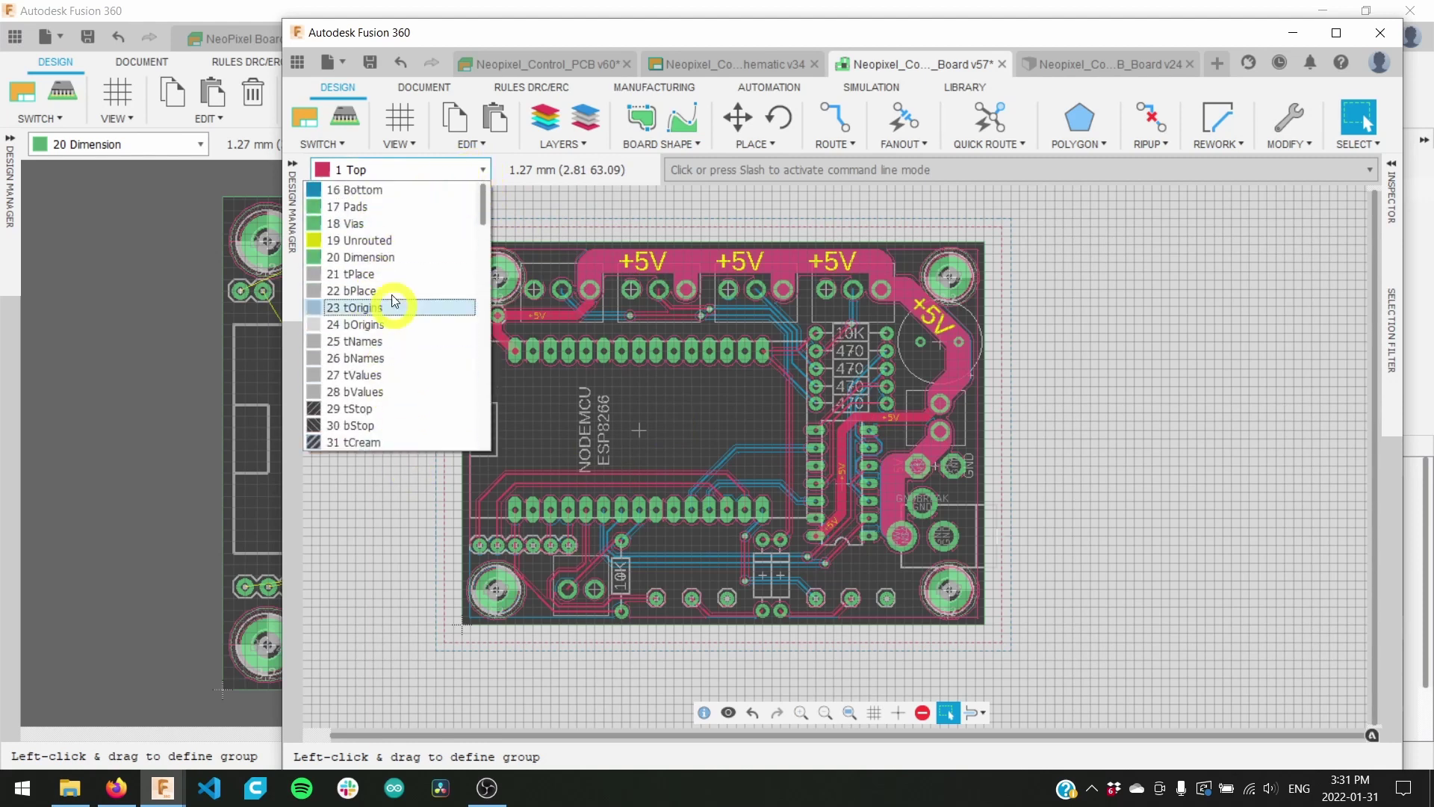
pyautogui.scroll(1, 384, 247)
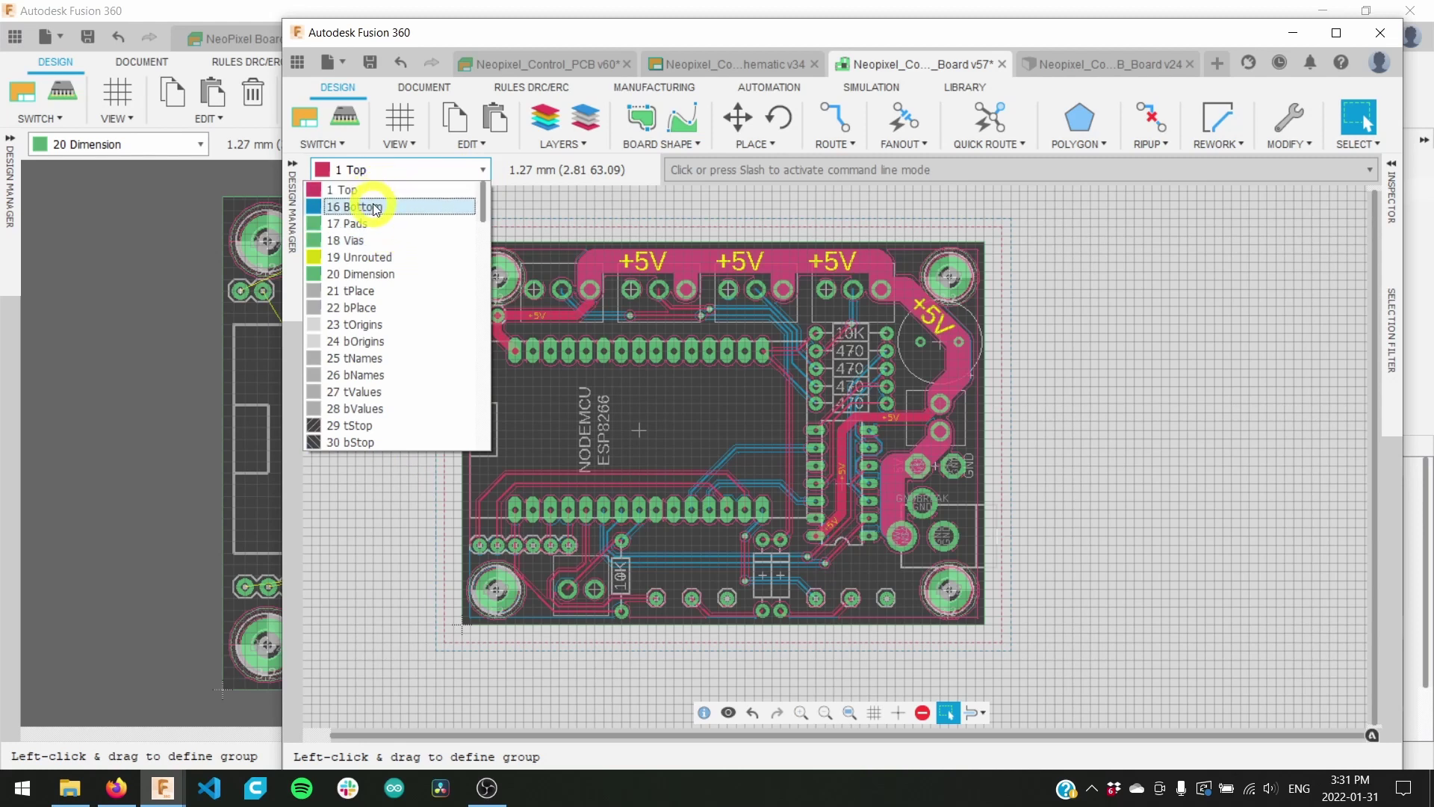
pyautogui.click(387, 211)
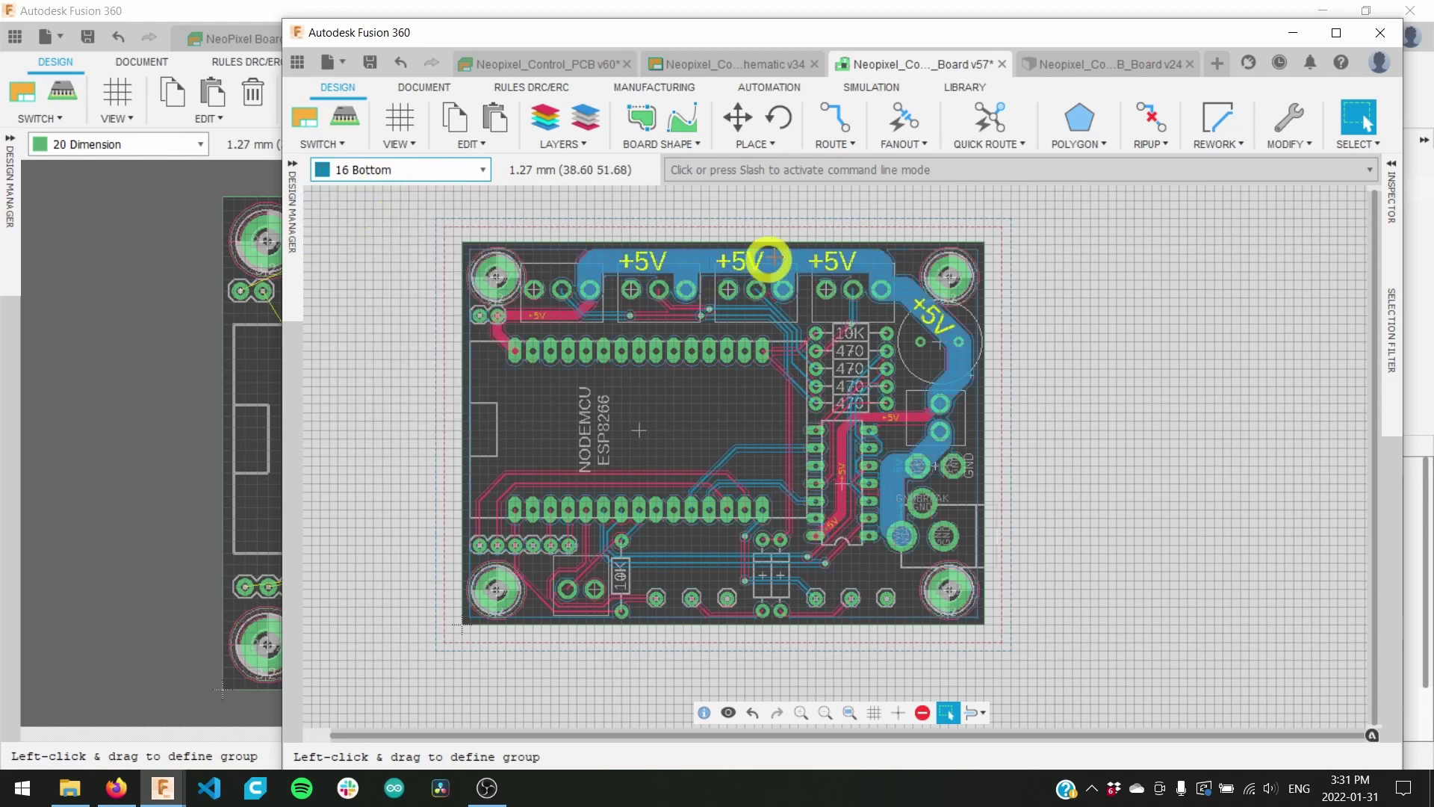
# Step: Make 1 Top the active layer of the routed board and examine its +5V traces up close
pyautogui.click(378, 166)
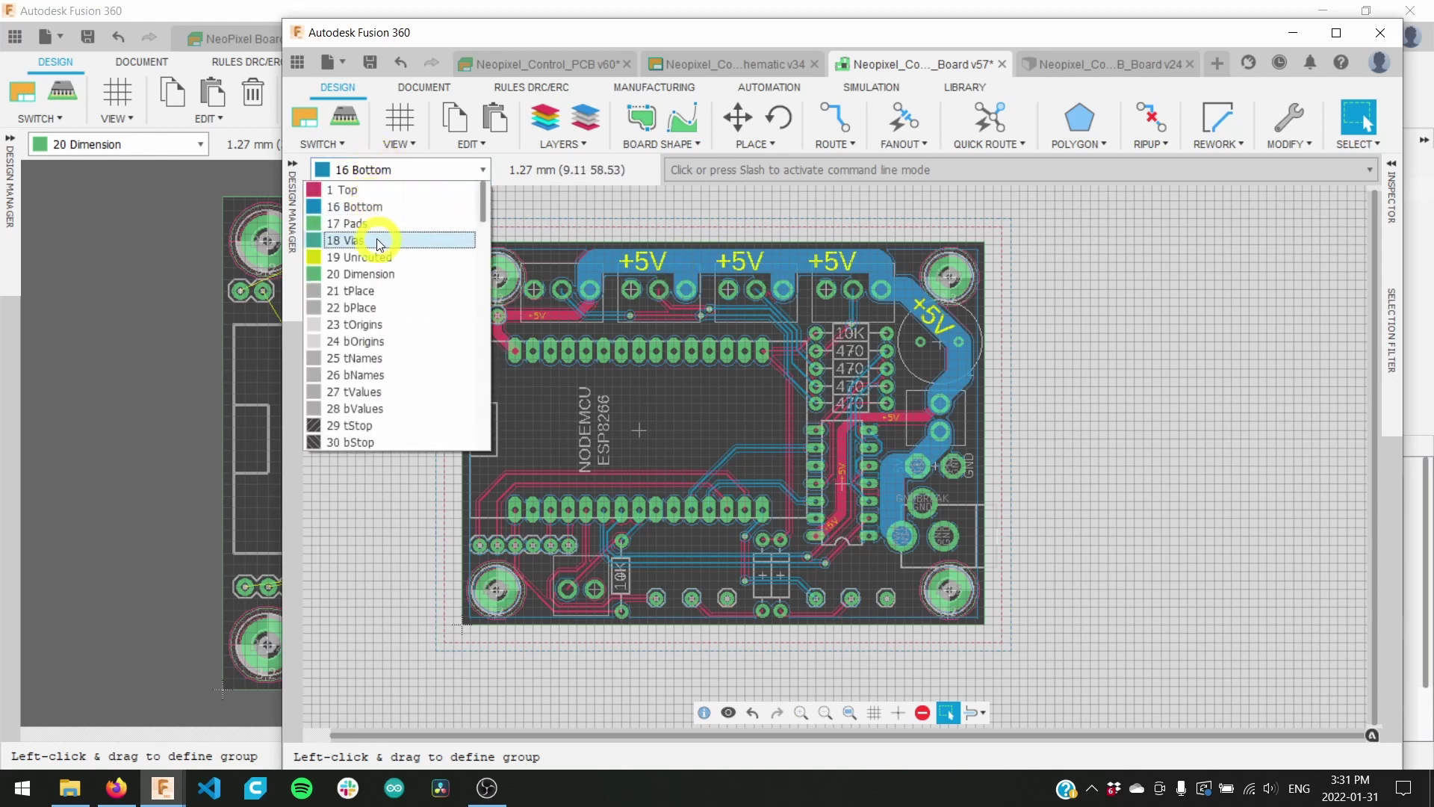
pyautogui.click(373, 191)
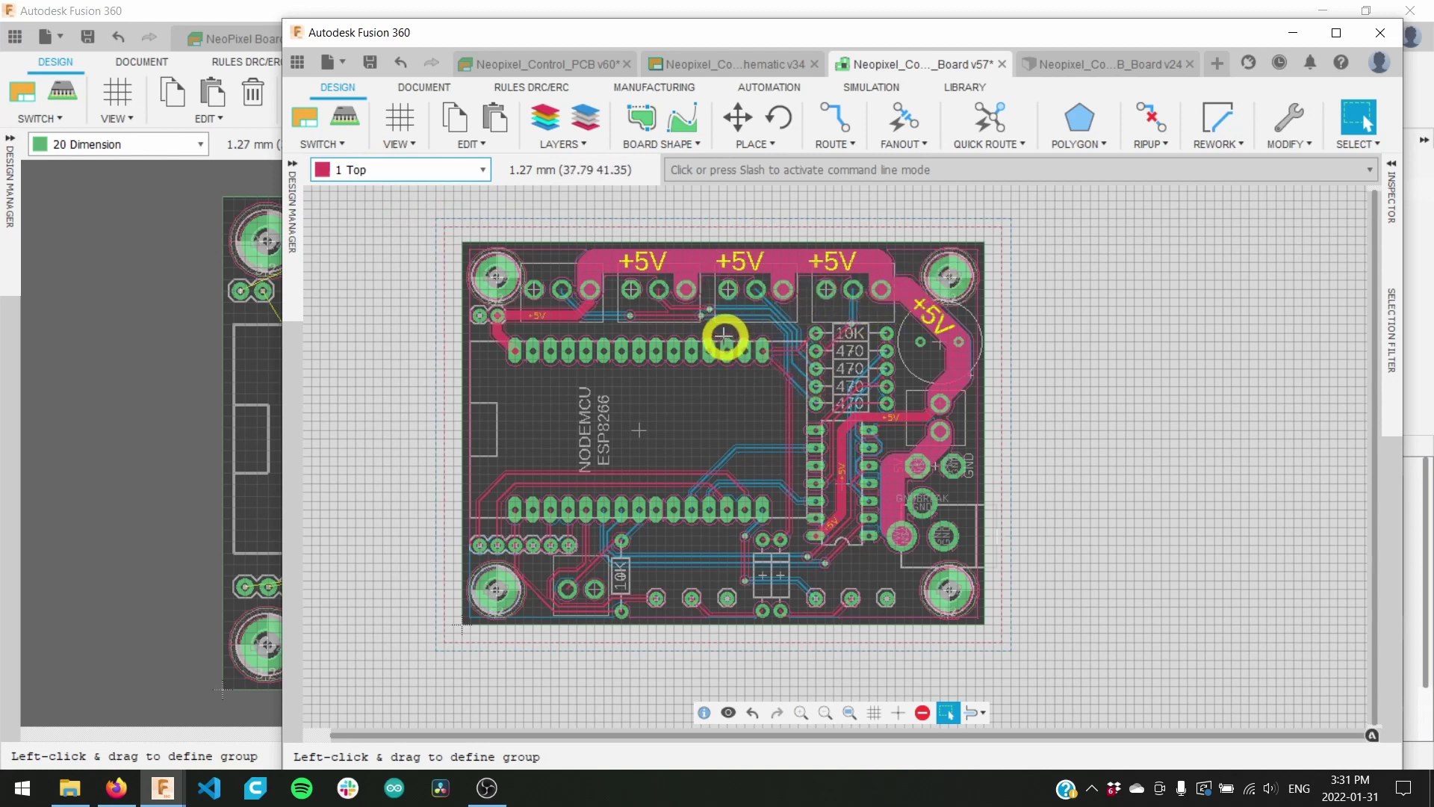
pyautogui.scroll(3, 746, 266)
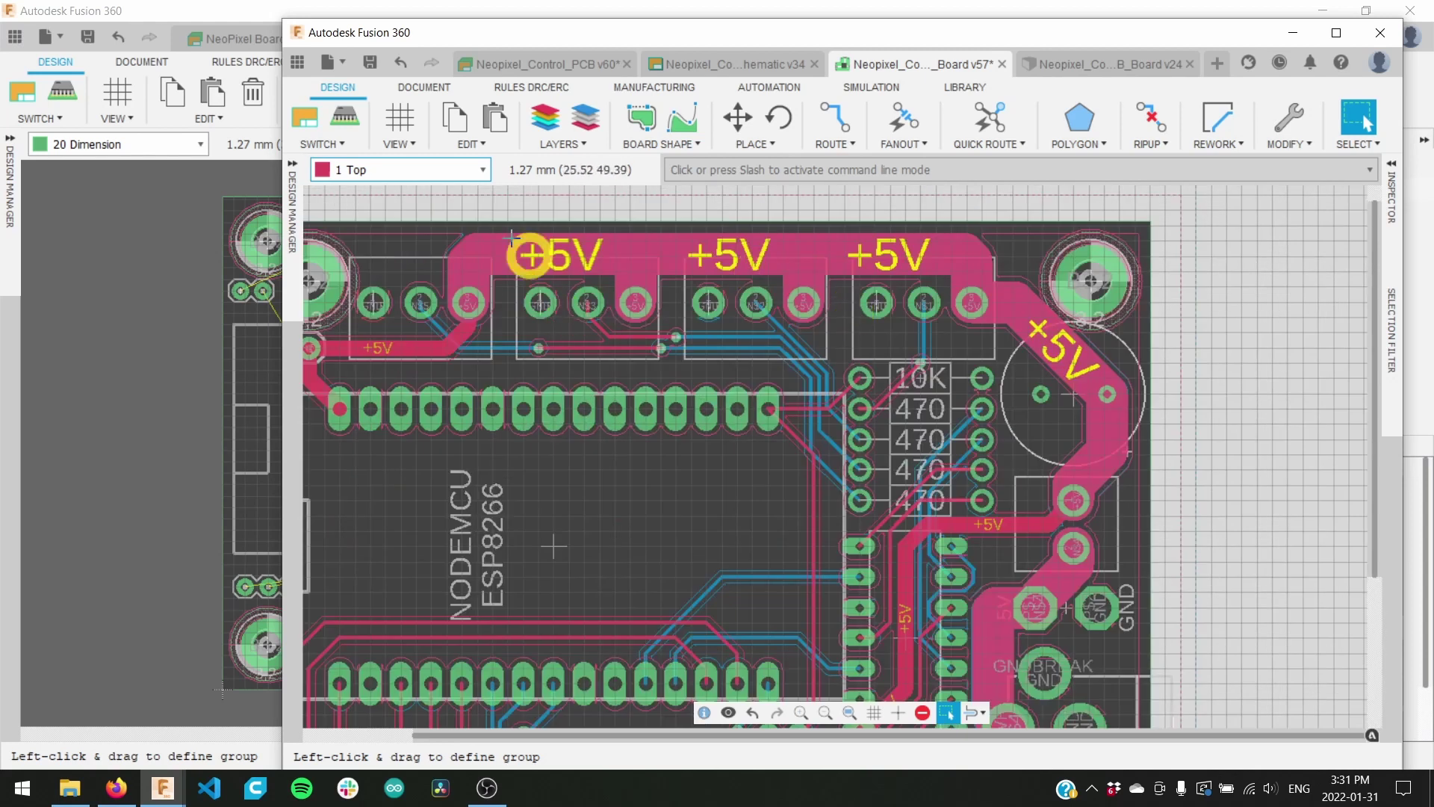
pyautogui.moveTo(422, 41); pyautogui.dragTo(755, 43)
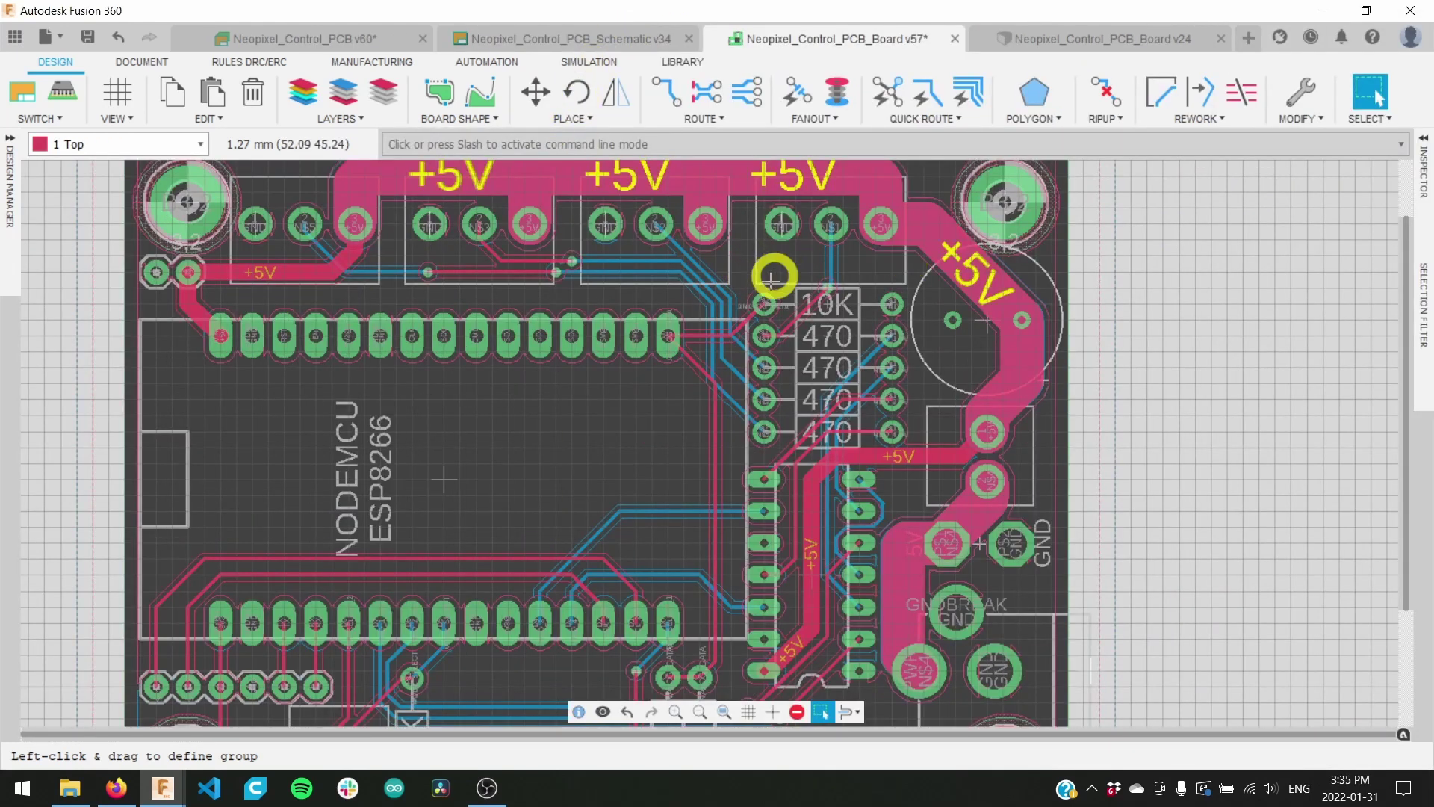
# Step: Highlight only the active layer of the routed board, greying out the others, and make 16 Bottom the active layer
pyautogui.click(385, 92)
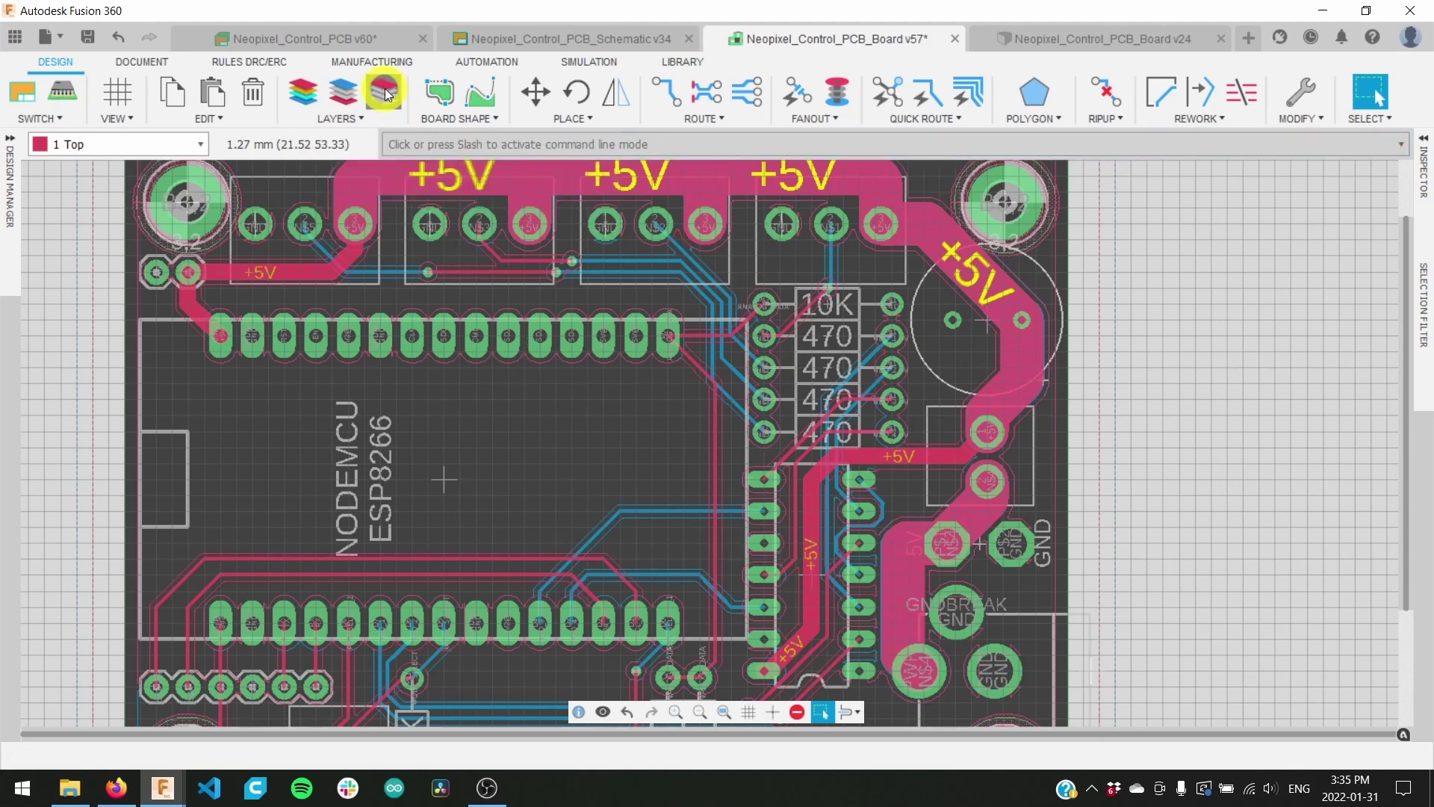
pyautogui.scroll(-1, 598, 224)
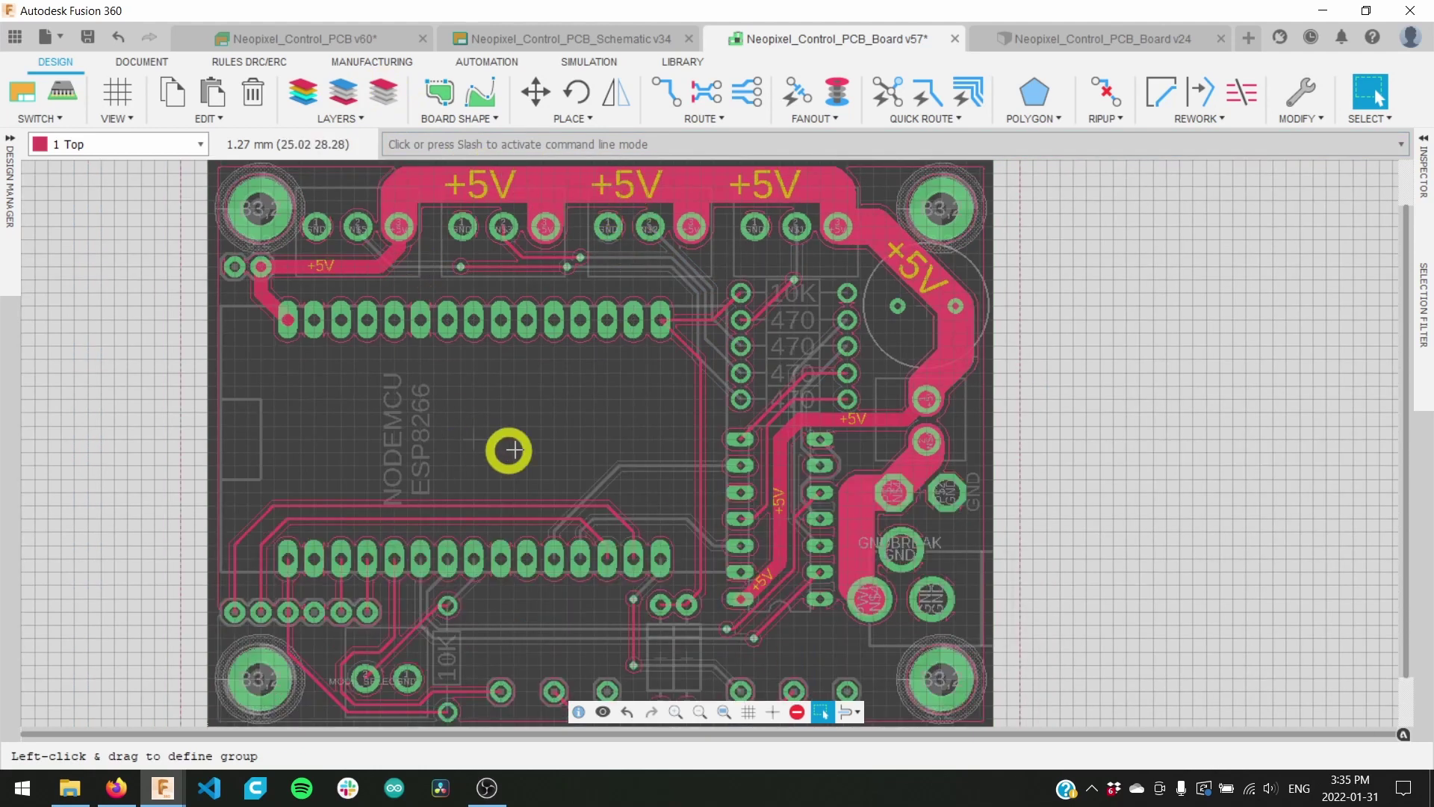
pyautogui.click(199, 145)
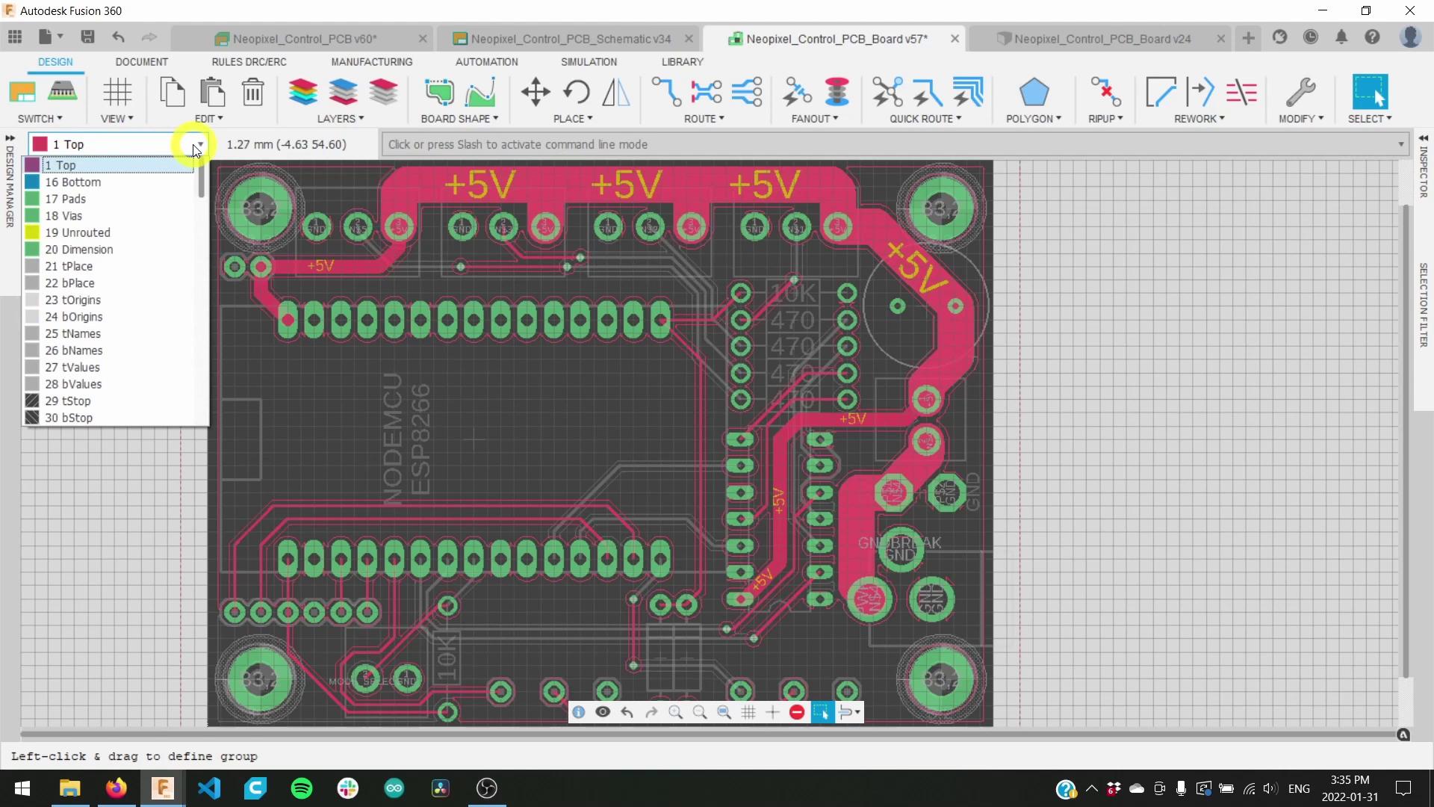
pyautogui.click(153, 184)
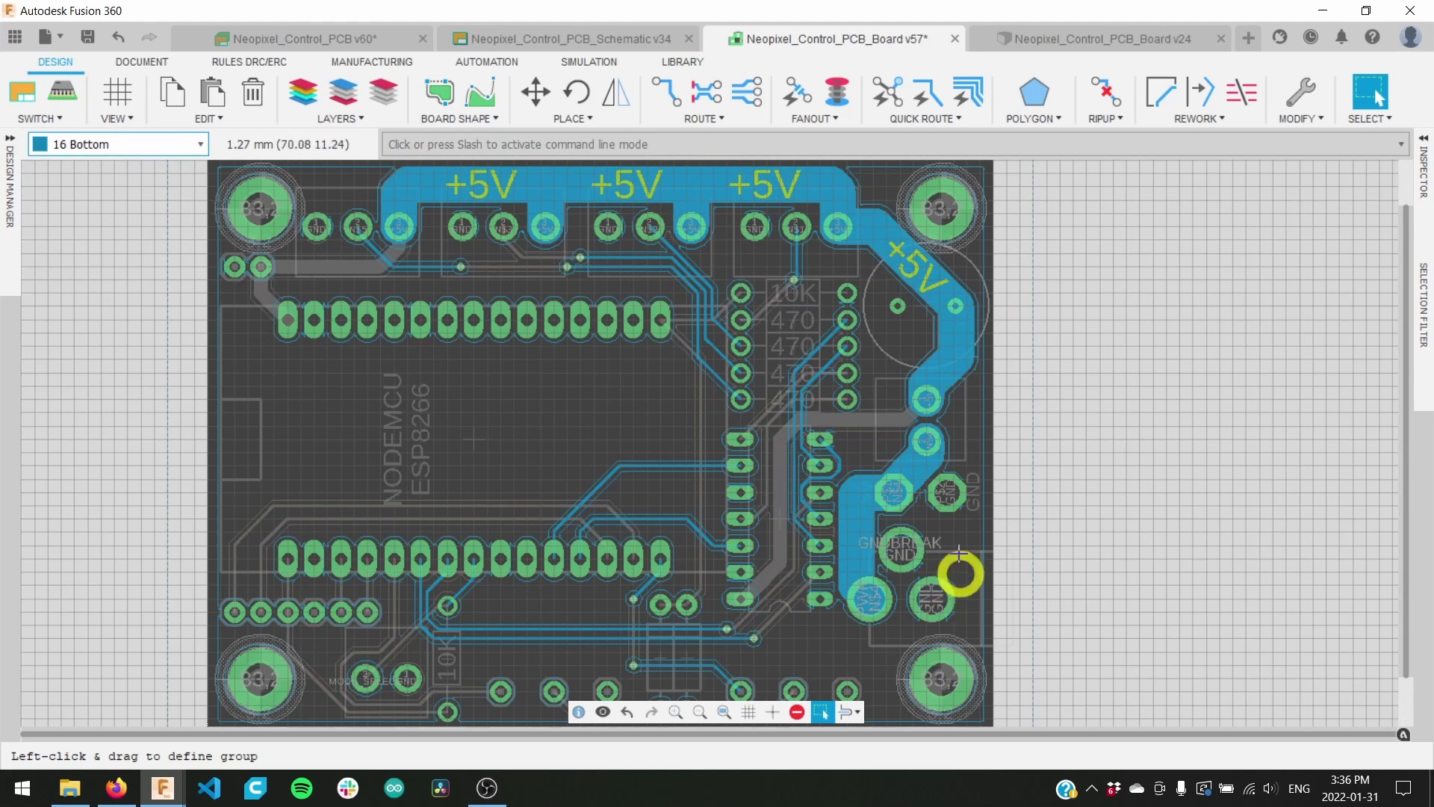
# Step: View the routed board from its underside and back again, and make 1 Top the active layer
pyautogui.click(338, 100)
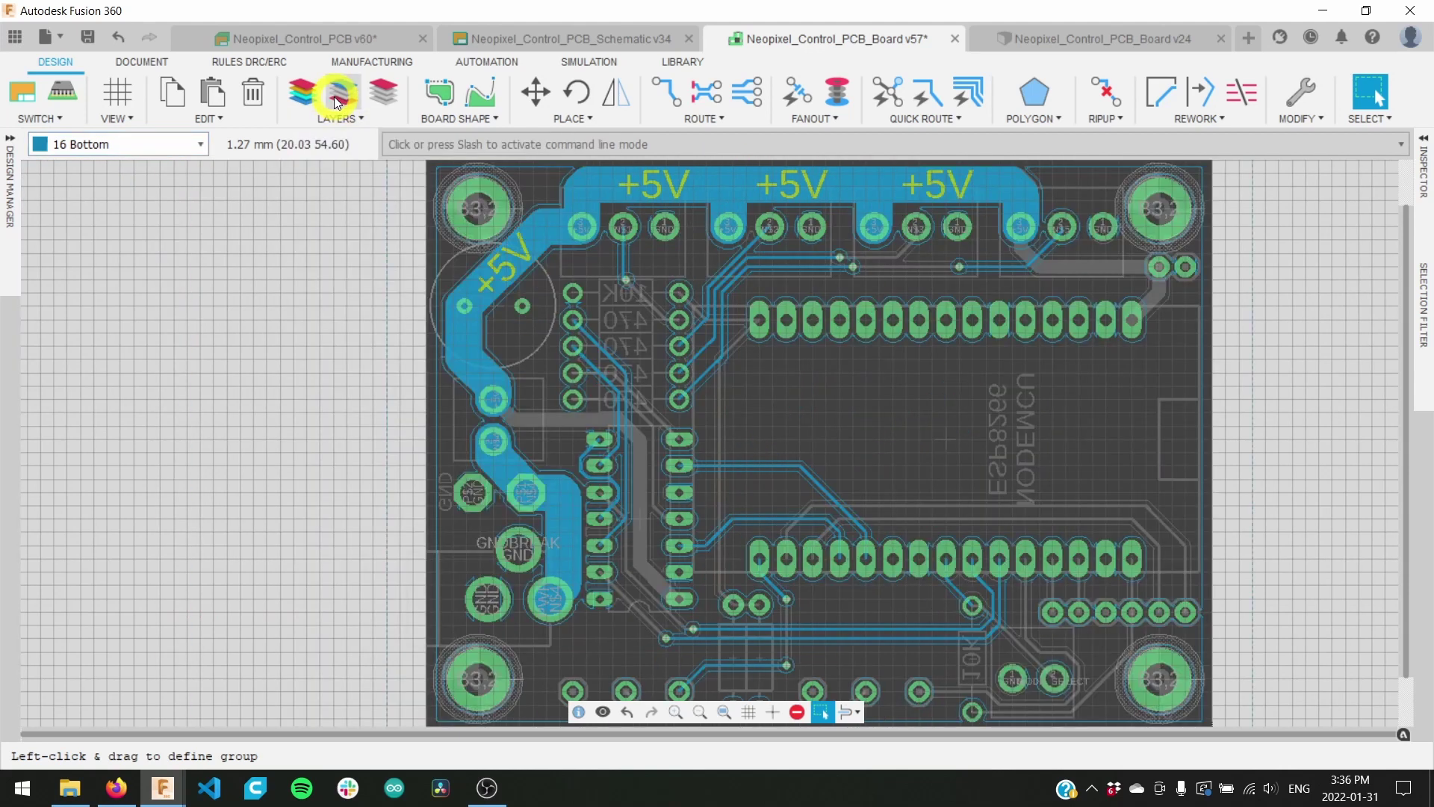
pyautogui.click(338, 101)
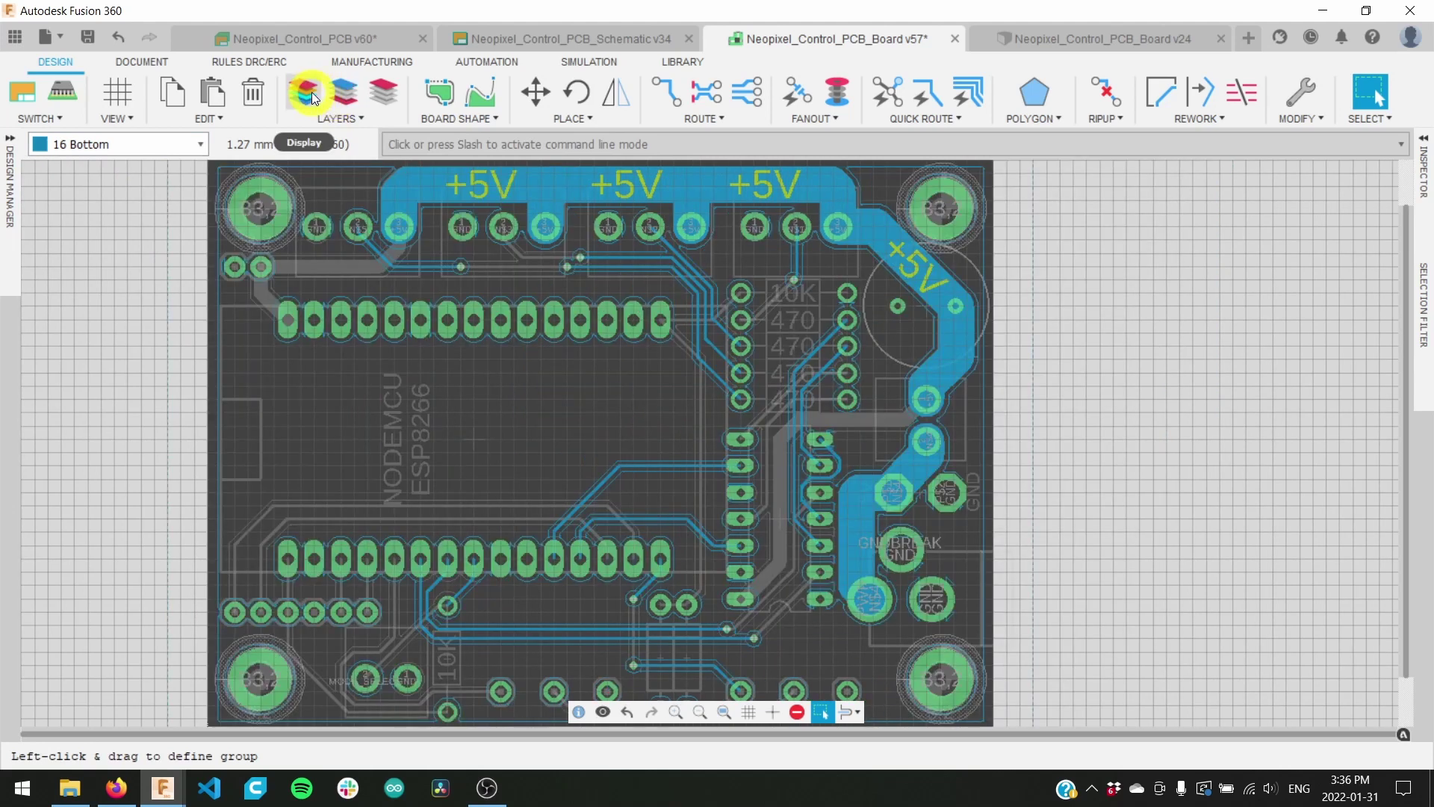
pyautogui.click(159, 142)
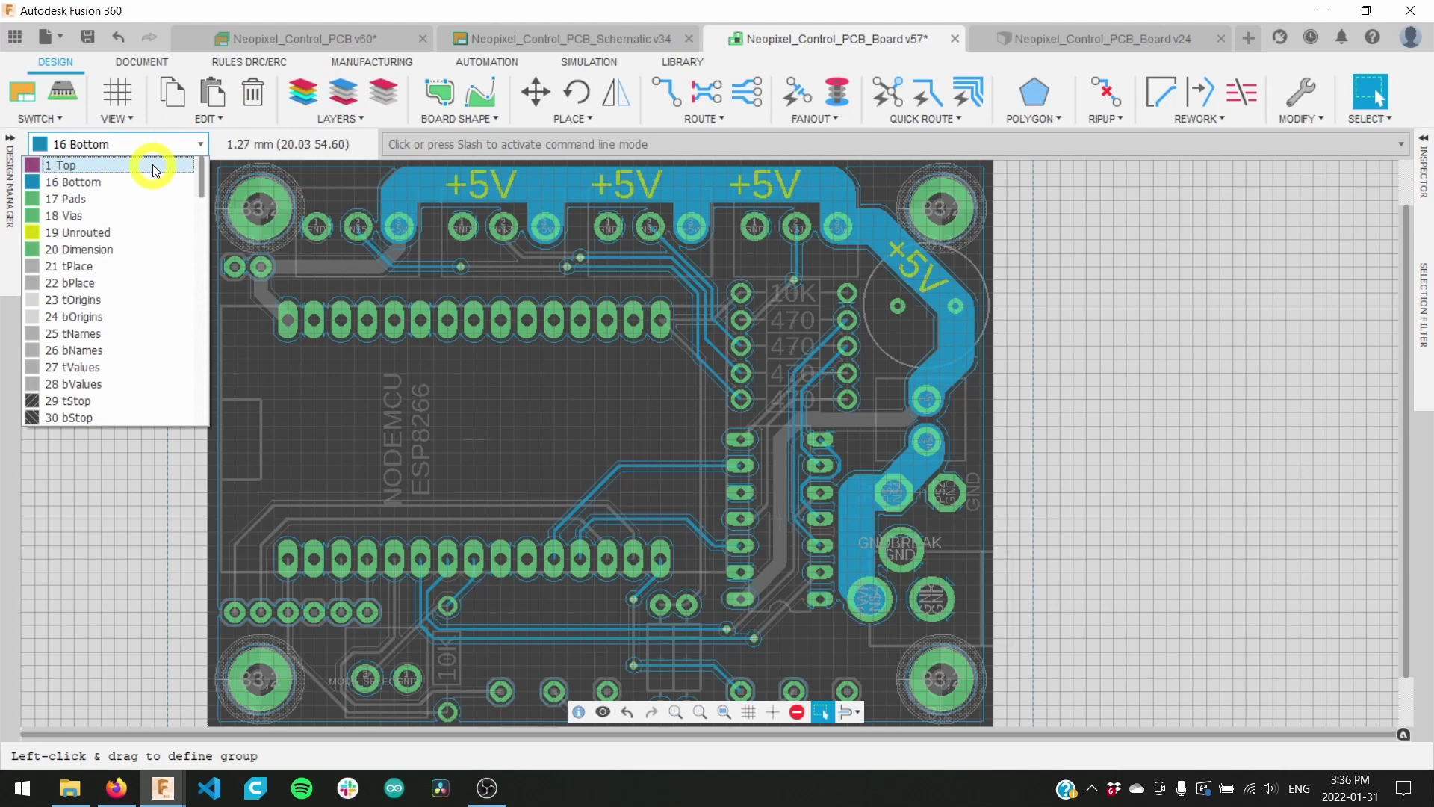
pyautogui.click(155, 166)
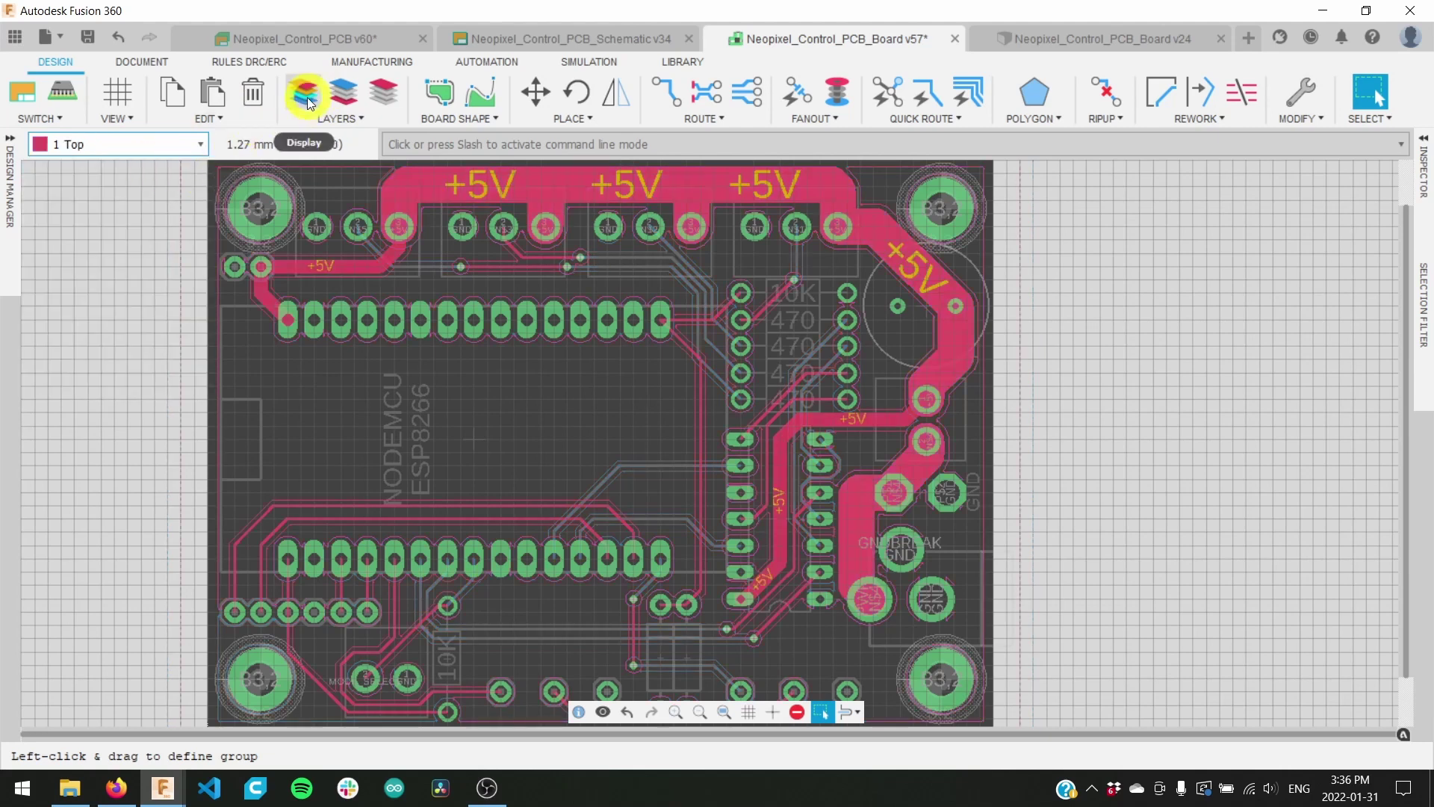
# Step: Stop greying out the inactive layers and show the 25 tNames and 26 bNames layers on the routed board
pyautogui.click(383, 97)
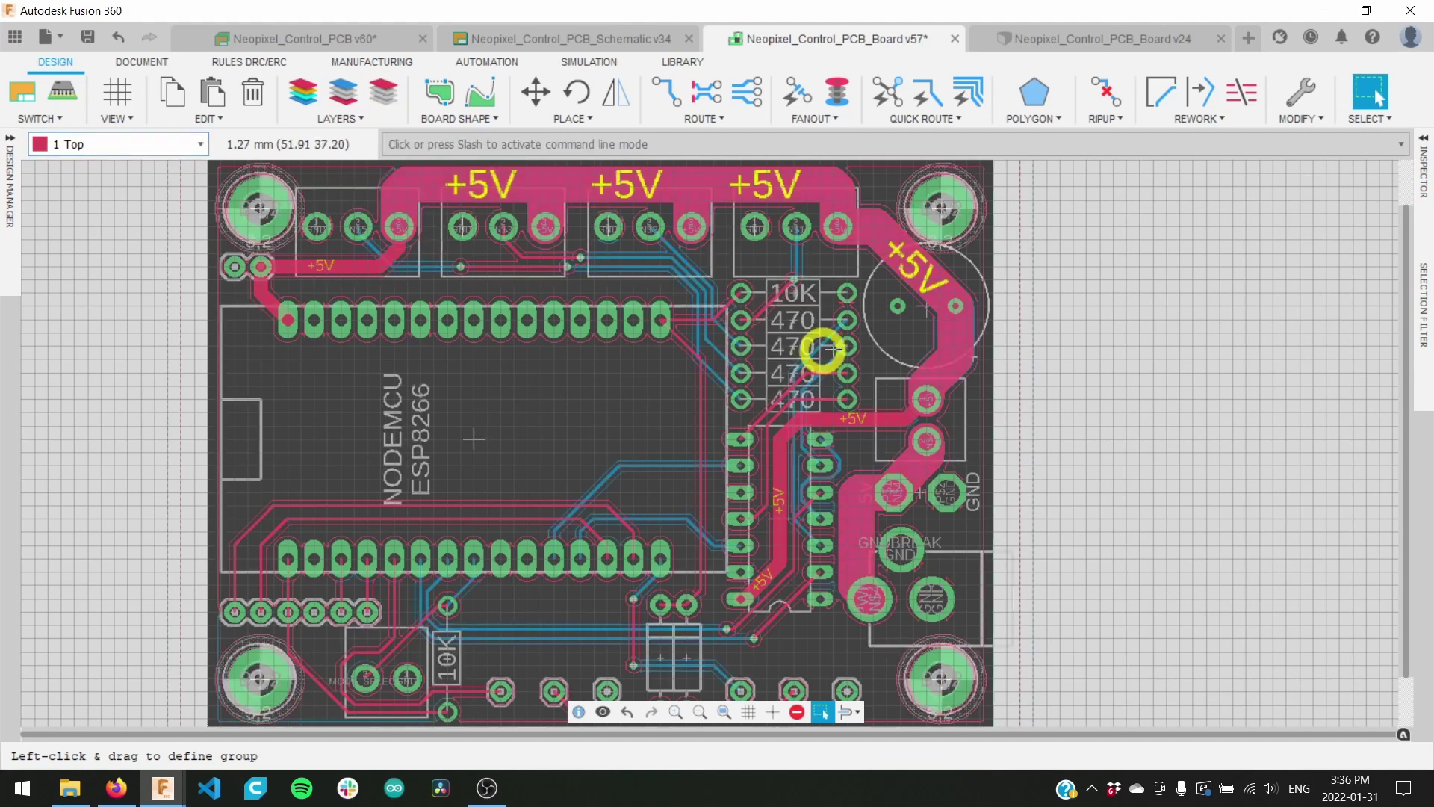
pyautogui.click(306, 92)
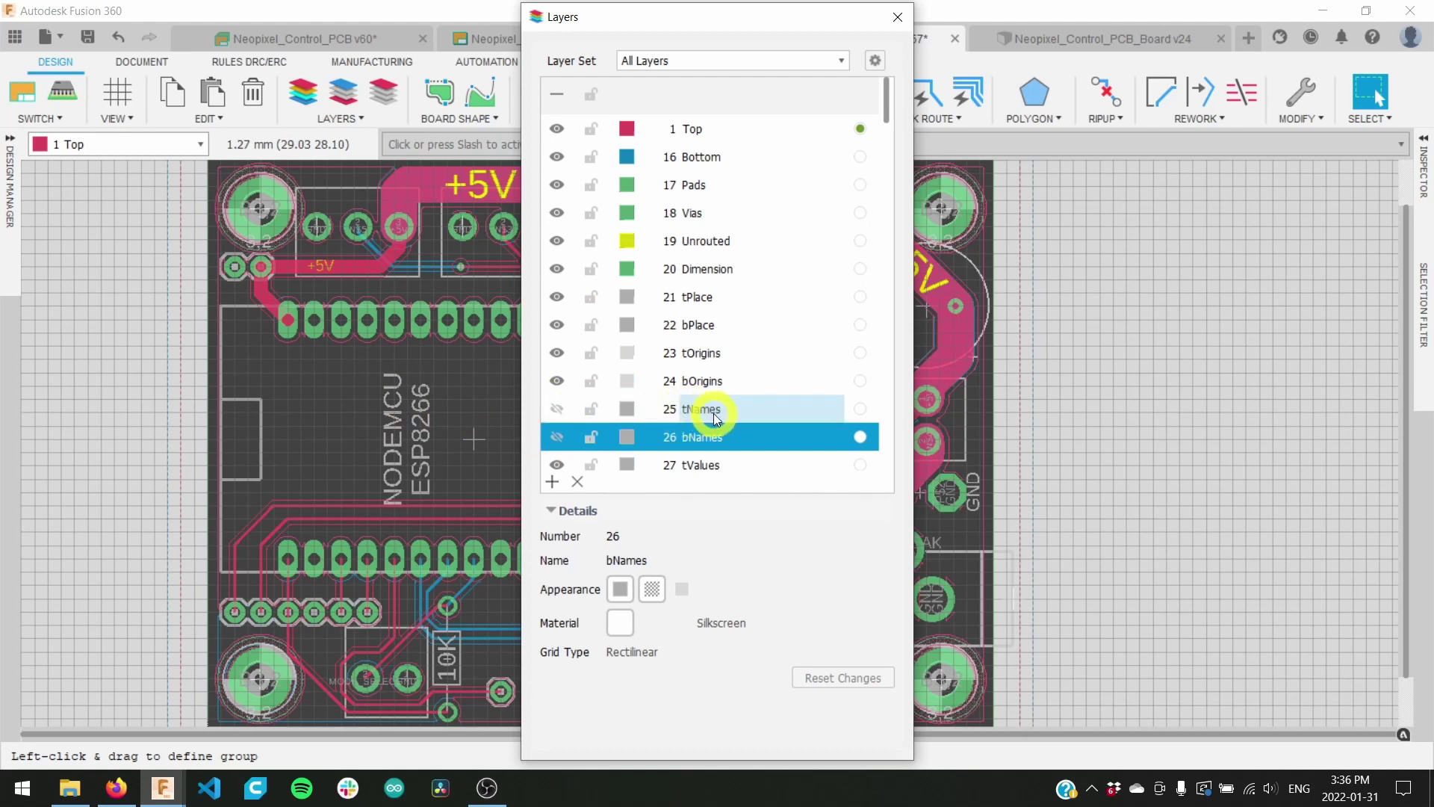
pyautogui.click(557, 408)
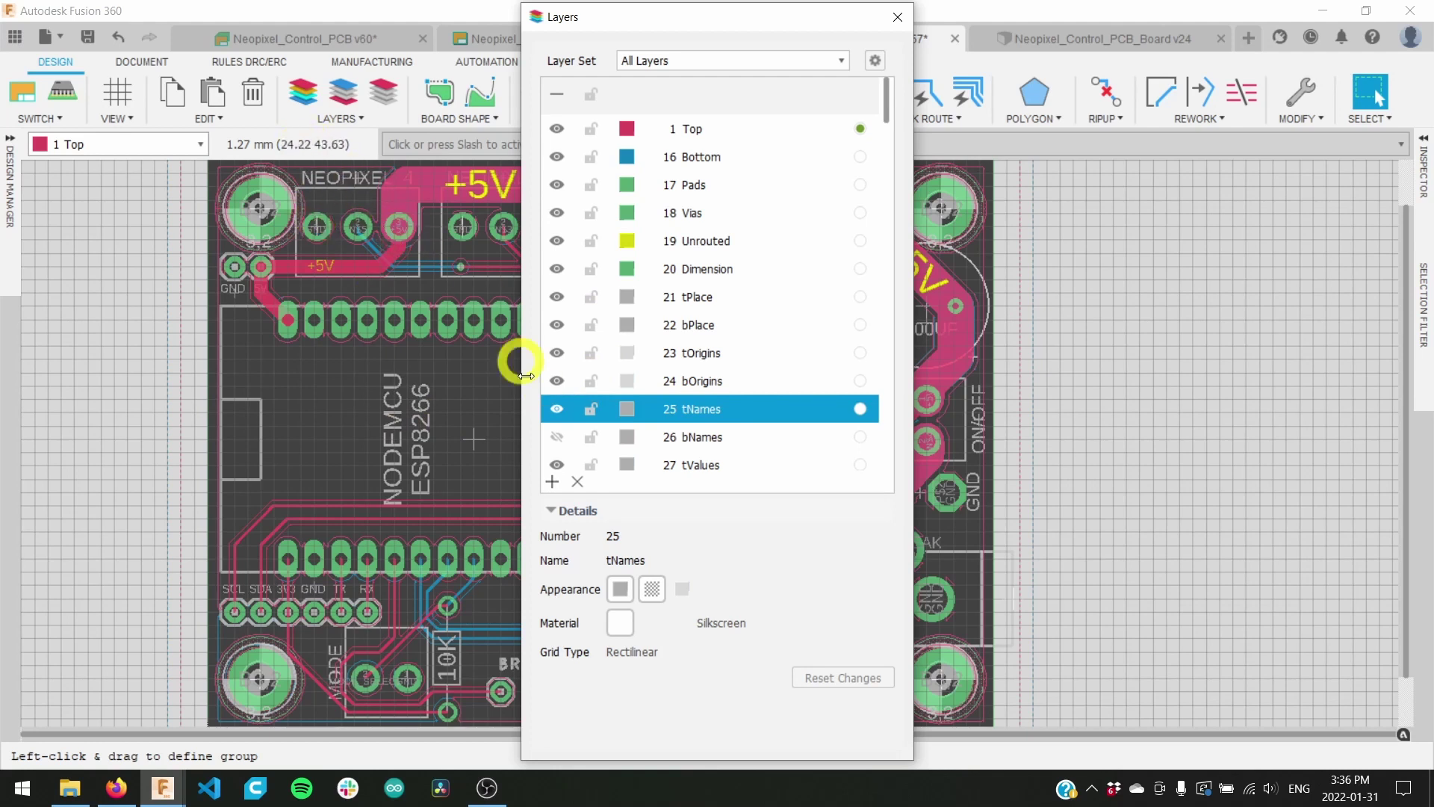
pyautogui.click(557, 437)
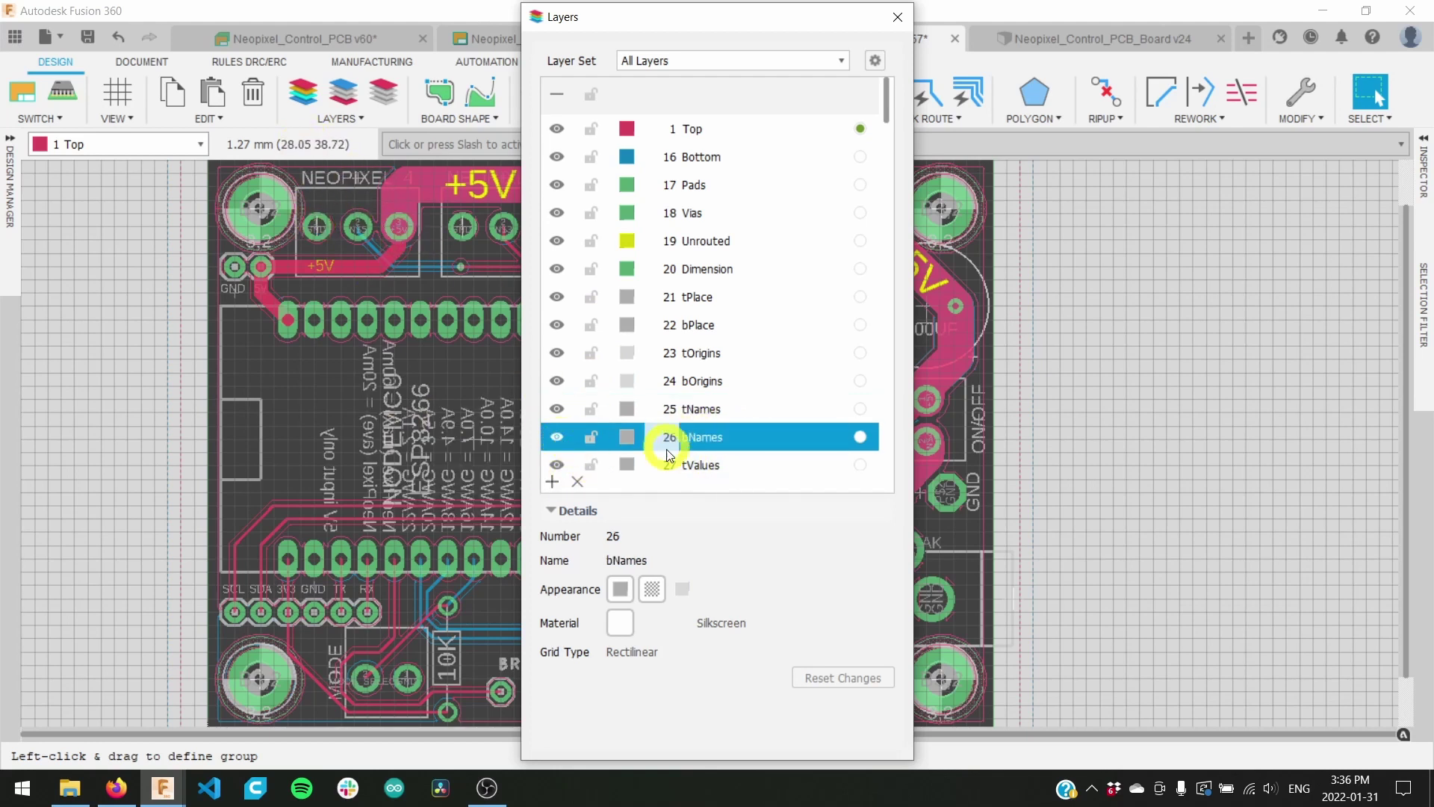
pyautogui.click(900, 16)
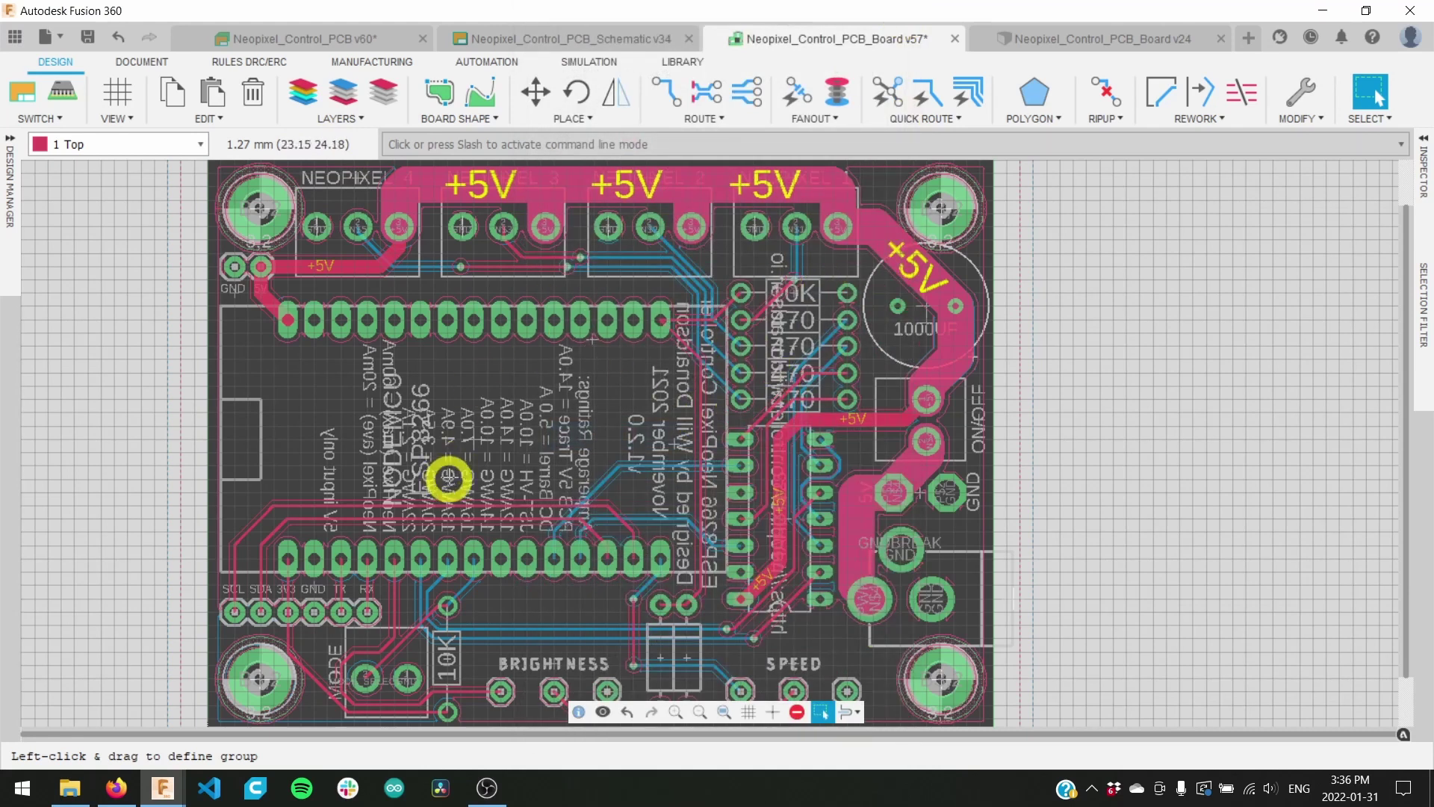
pyautogui.moveTo(630, 538); pyautogui.dragTo(662, 387, button='middle')
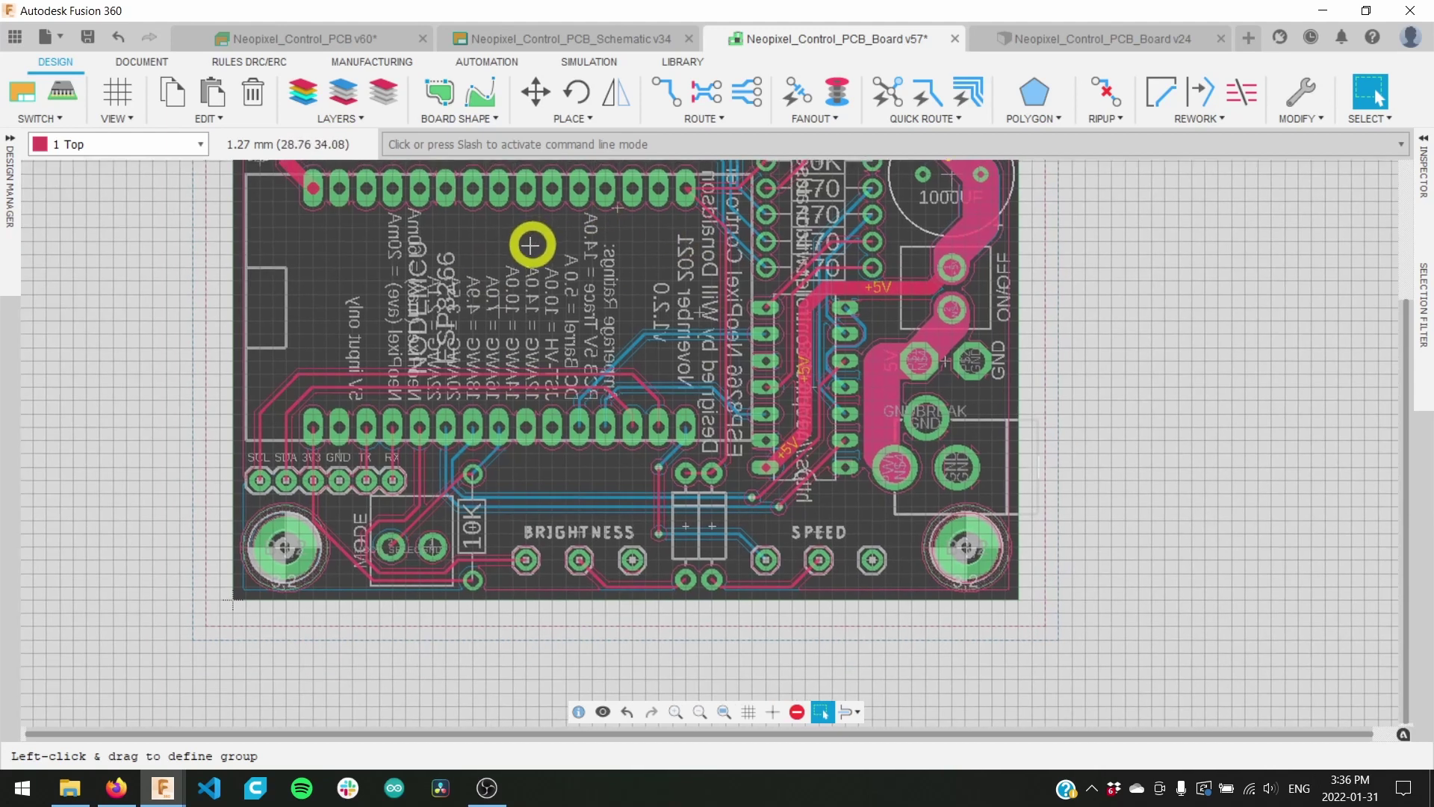
pyautogui.moveTo(530, 245); pyautogui.dragTo(544, 356, button='middle')
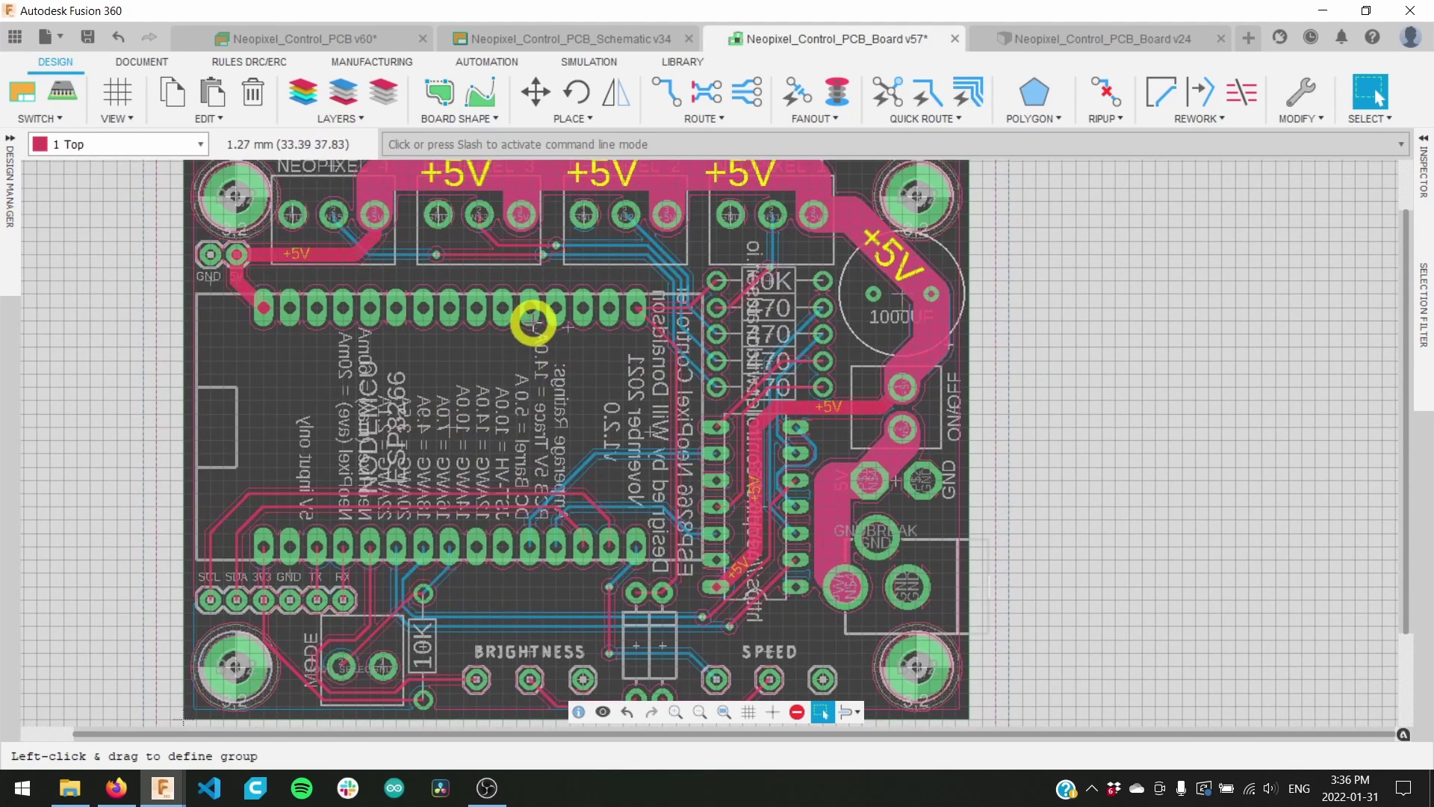
pyautogui.moveTo(439, 408); pyautogui.dragTo(452, 449, button='middle')
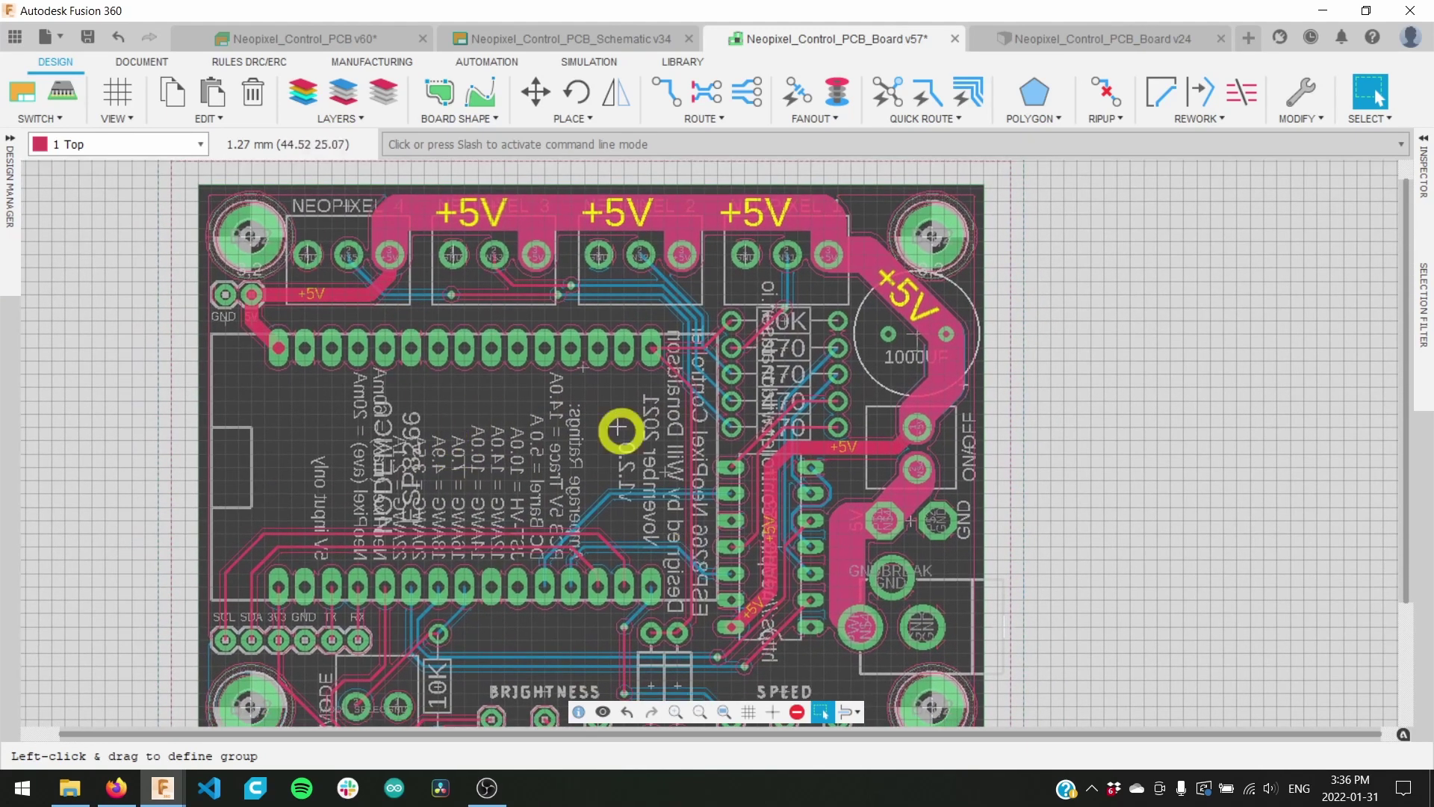
# Step: Switch back to the unrouted NeoPixel Board PCB v3 at the area between the BRIGHTNESS and SPEED pads
pyautogui.moveTo(410, 16); pyautogui.dragTo(1419, 0)
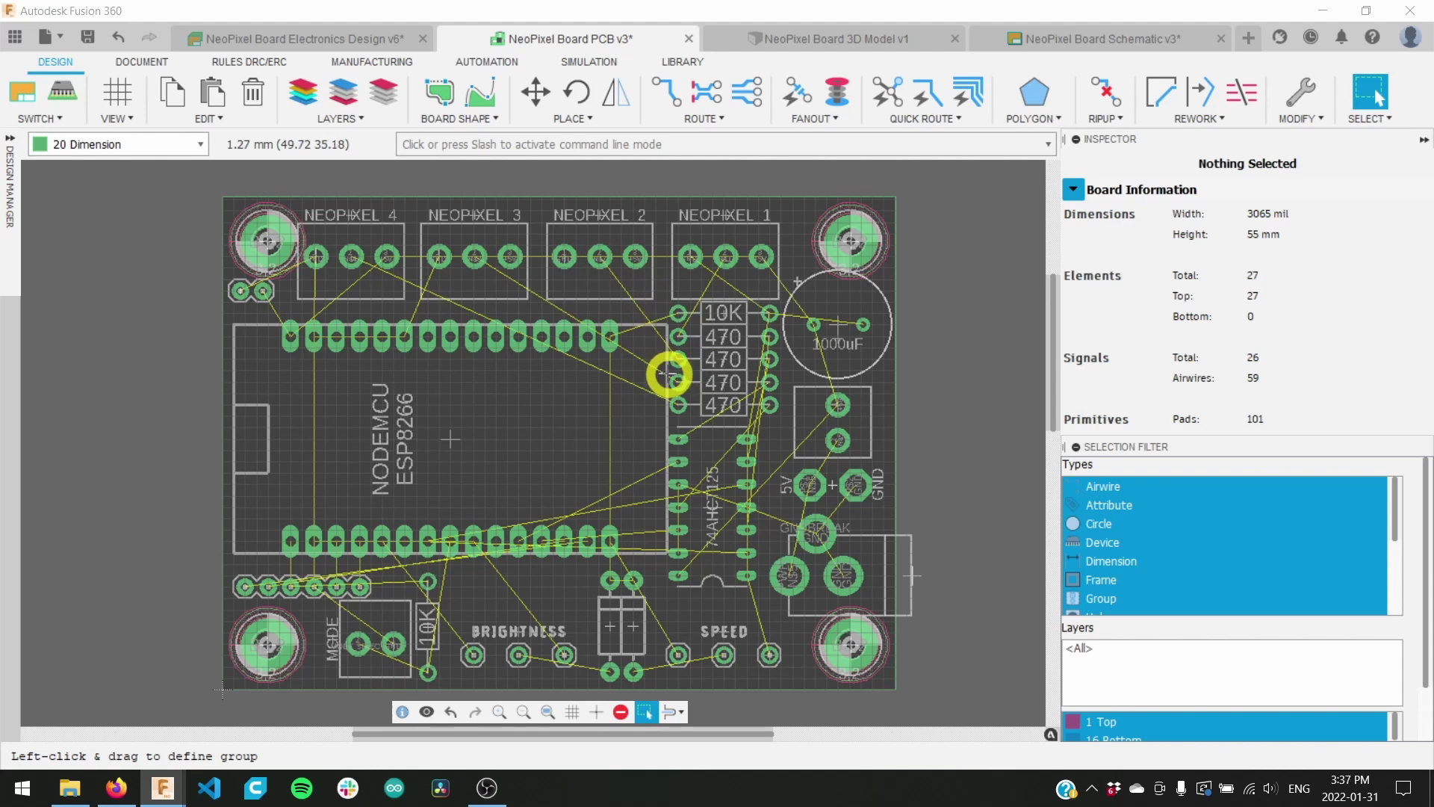
pyautogui.scroll(-3, 678, 655)
pyautogui.scroll(8, 678, 654)
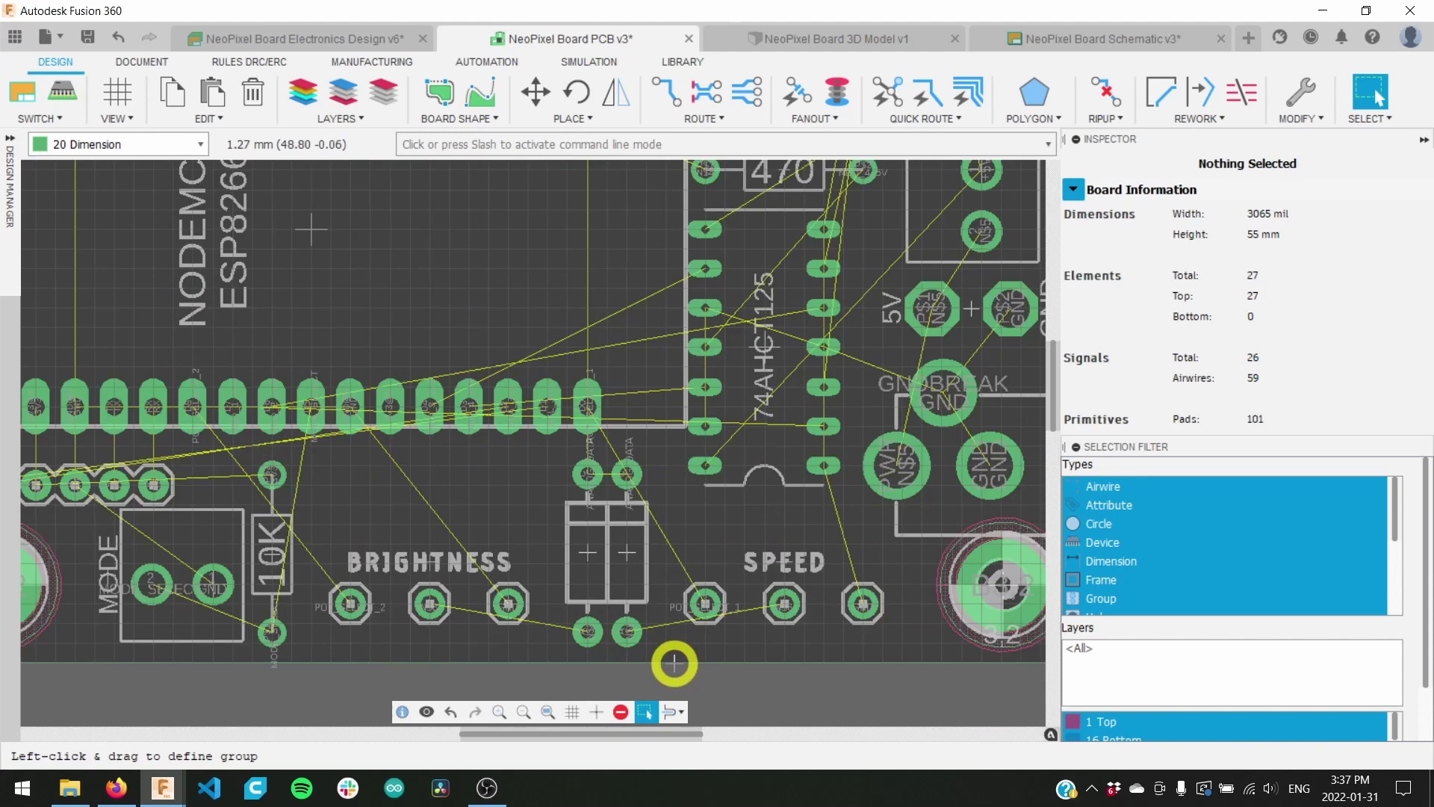
pyautogui.moveTo(677, 654); pyautogui.dragTo(687, 592, button='middle')
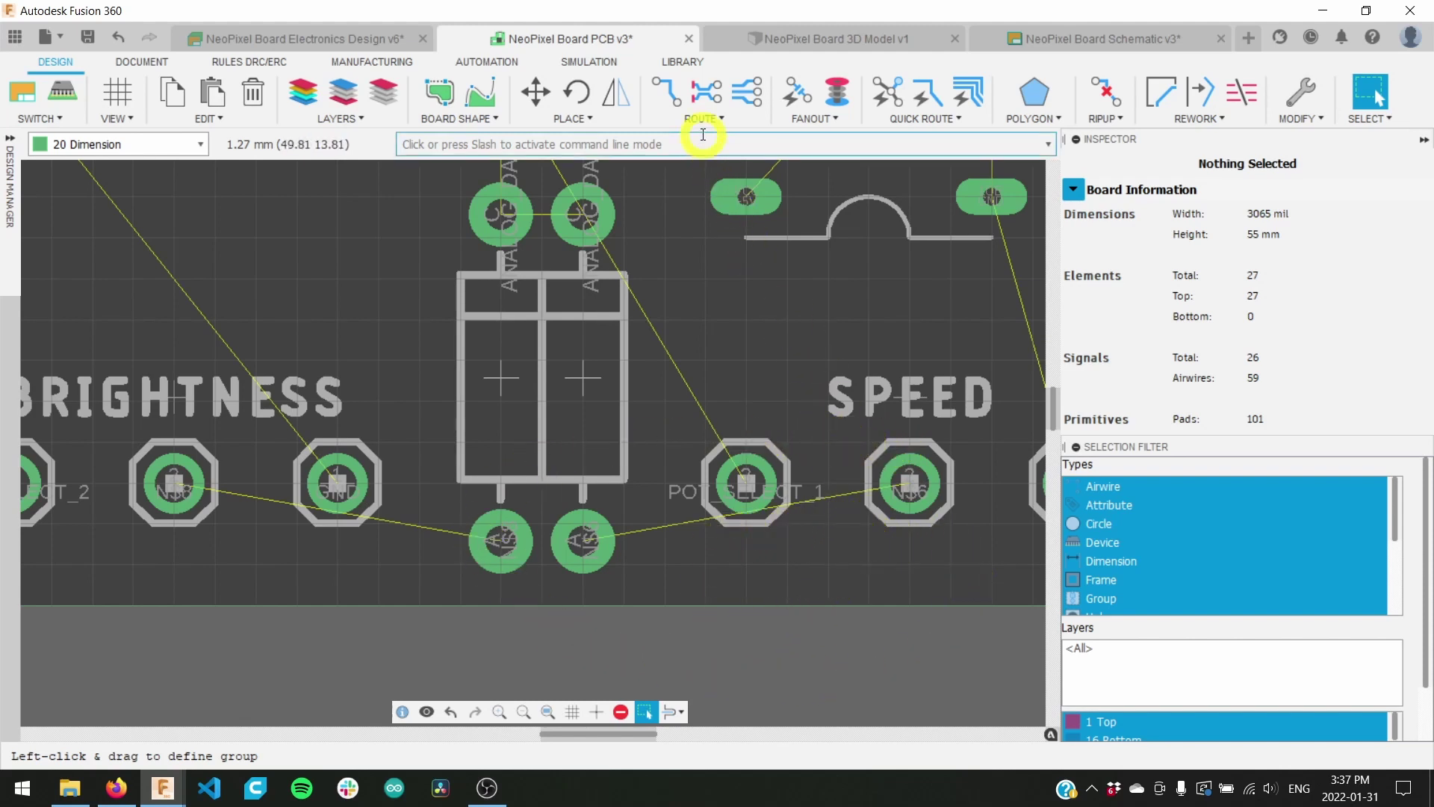
# Step: Try a manual 0.1524 mm route on 1 Top from the middle SPEED pad to the right diode's lower pad, and undo it
pyautogui.click(697, 120)
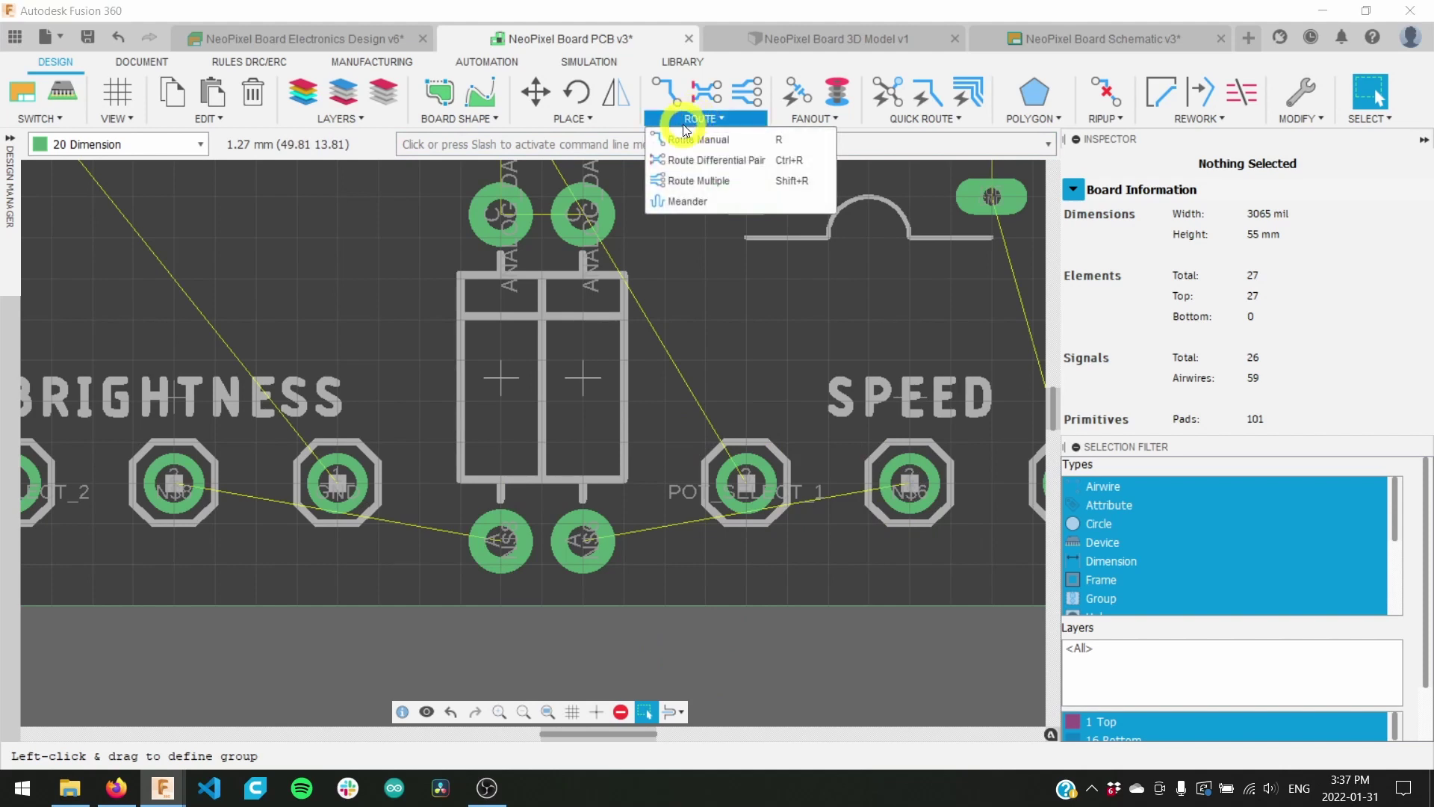
pyautogui.click(670, 98)
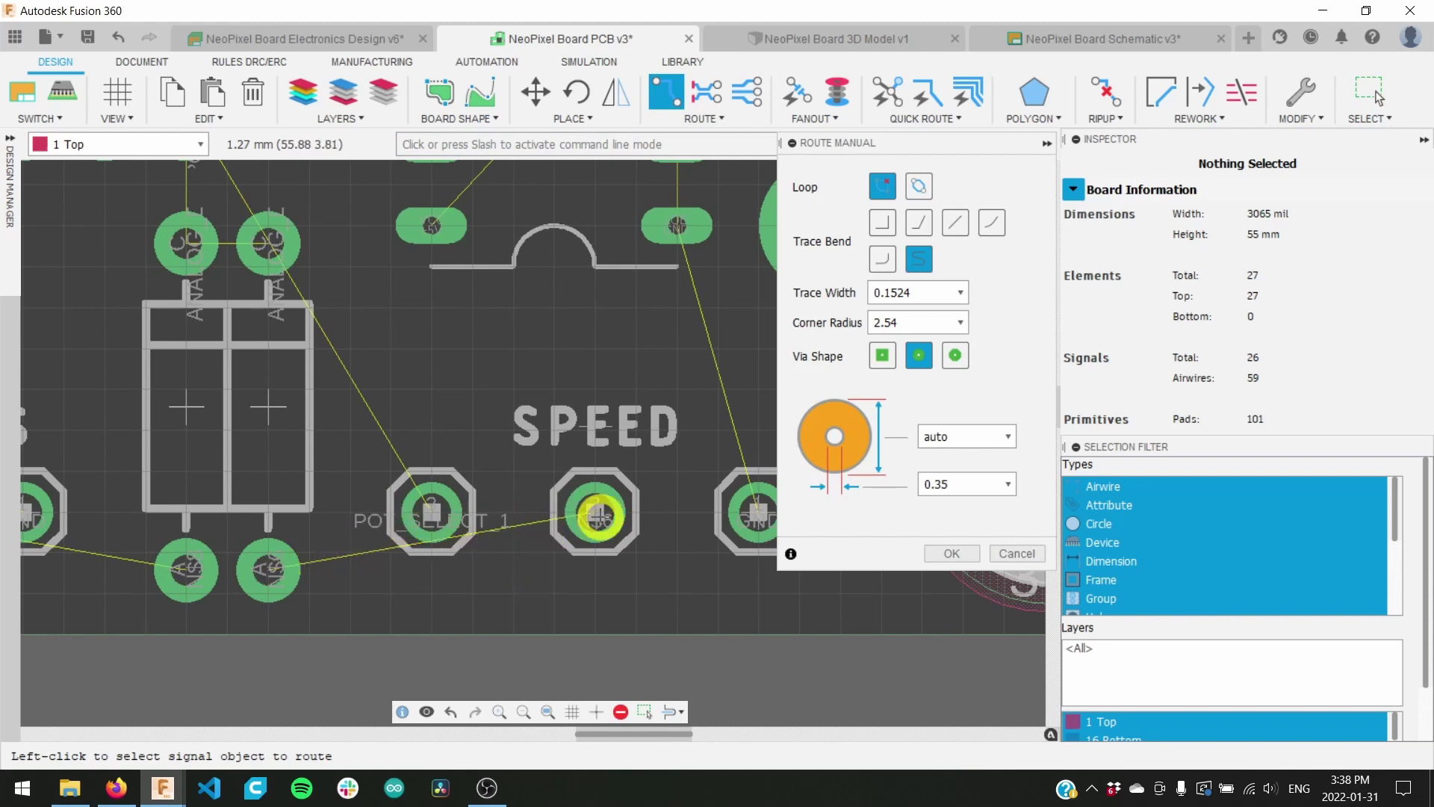
pyautogui.click(597, 515)
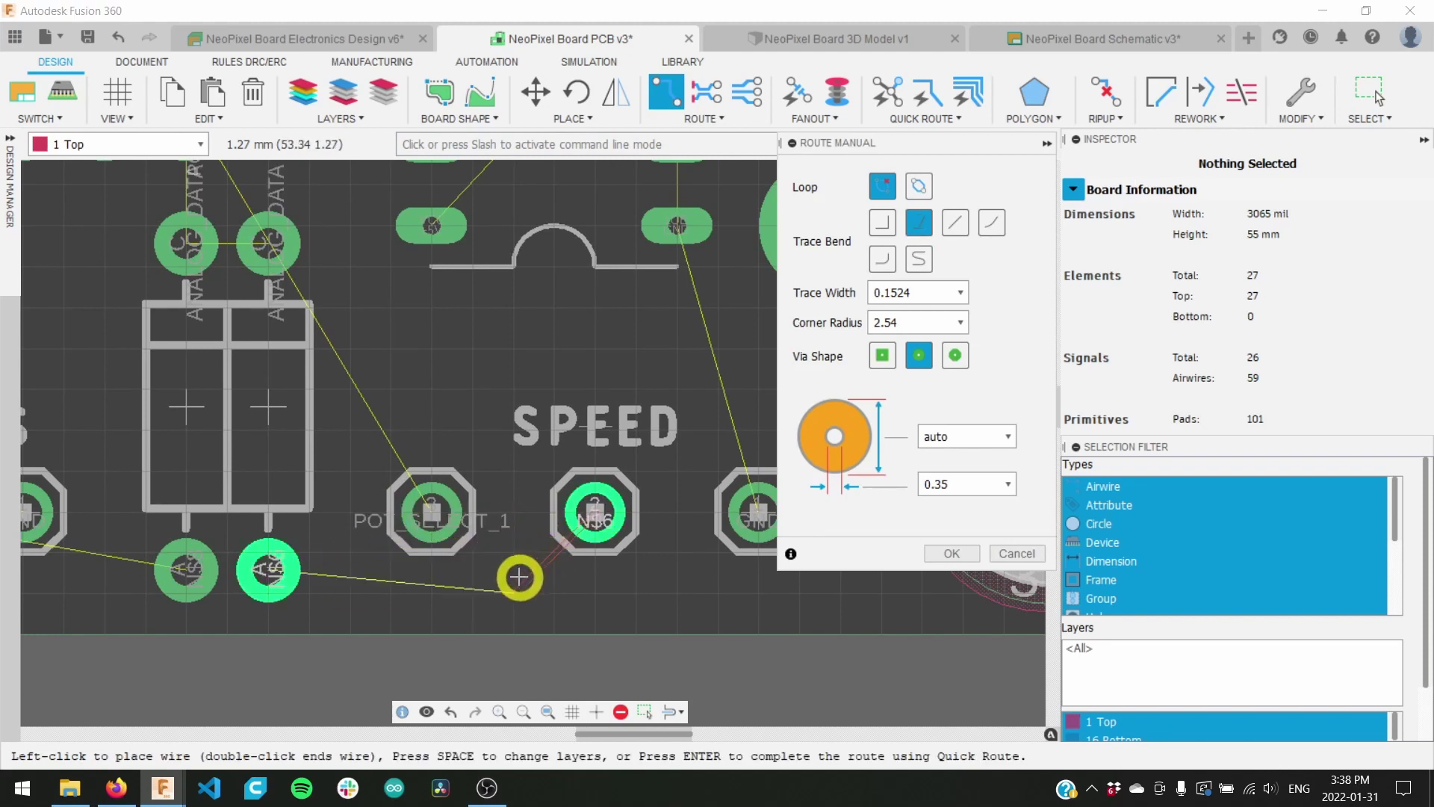
pyautogui.click(265, 571)
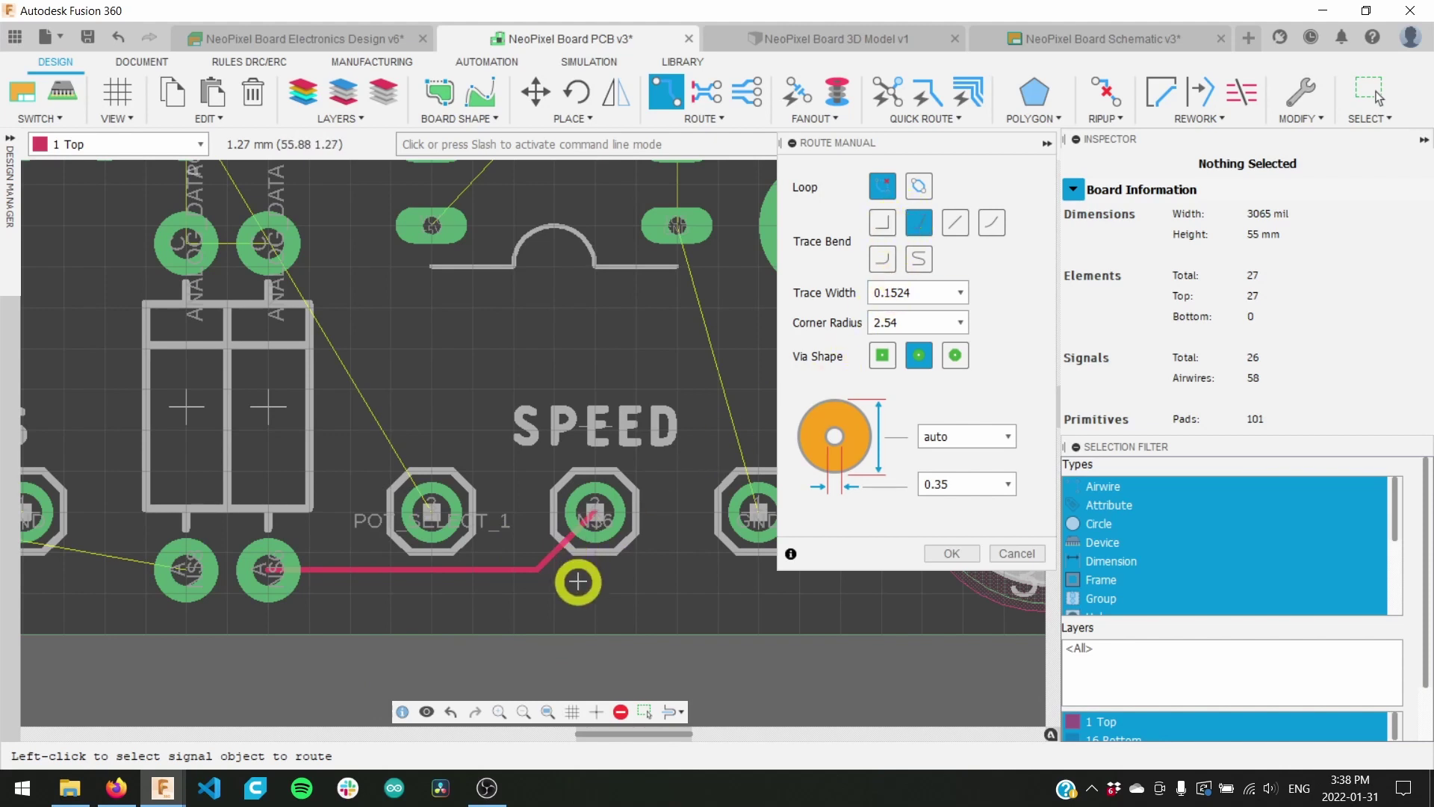
pyautogui.hotkey('ctrl', 'z')
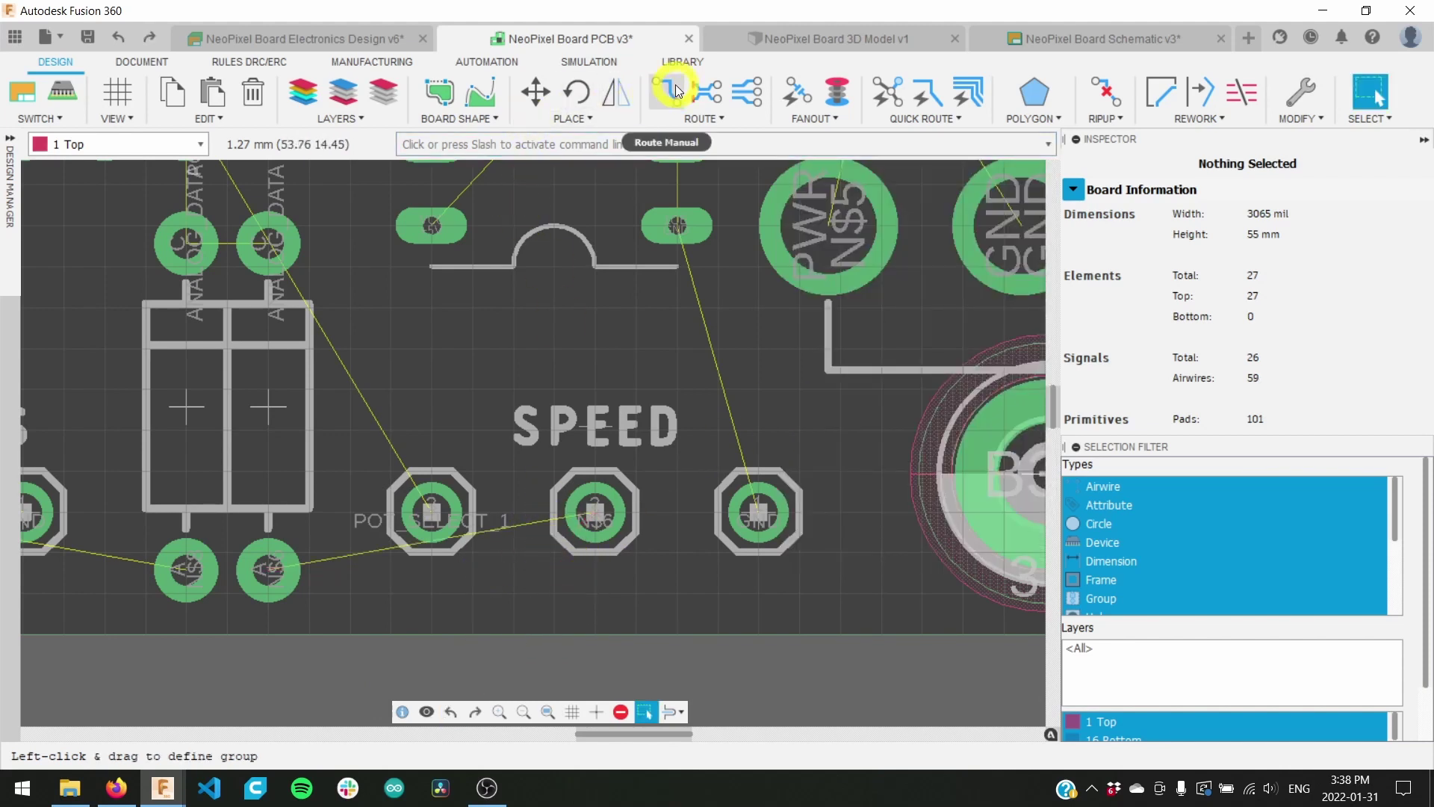
# Step: Try routing the middle SPEED pad to the right diode's lower pad with rounded bends, looping above the SPEED and POT_SELECT_1 labels
pyautogui.click(675, 91)
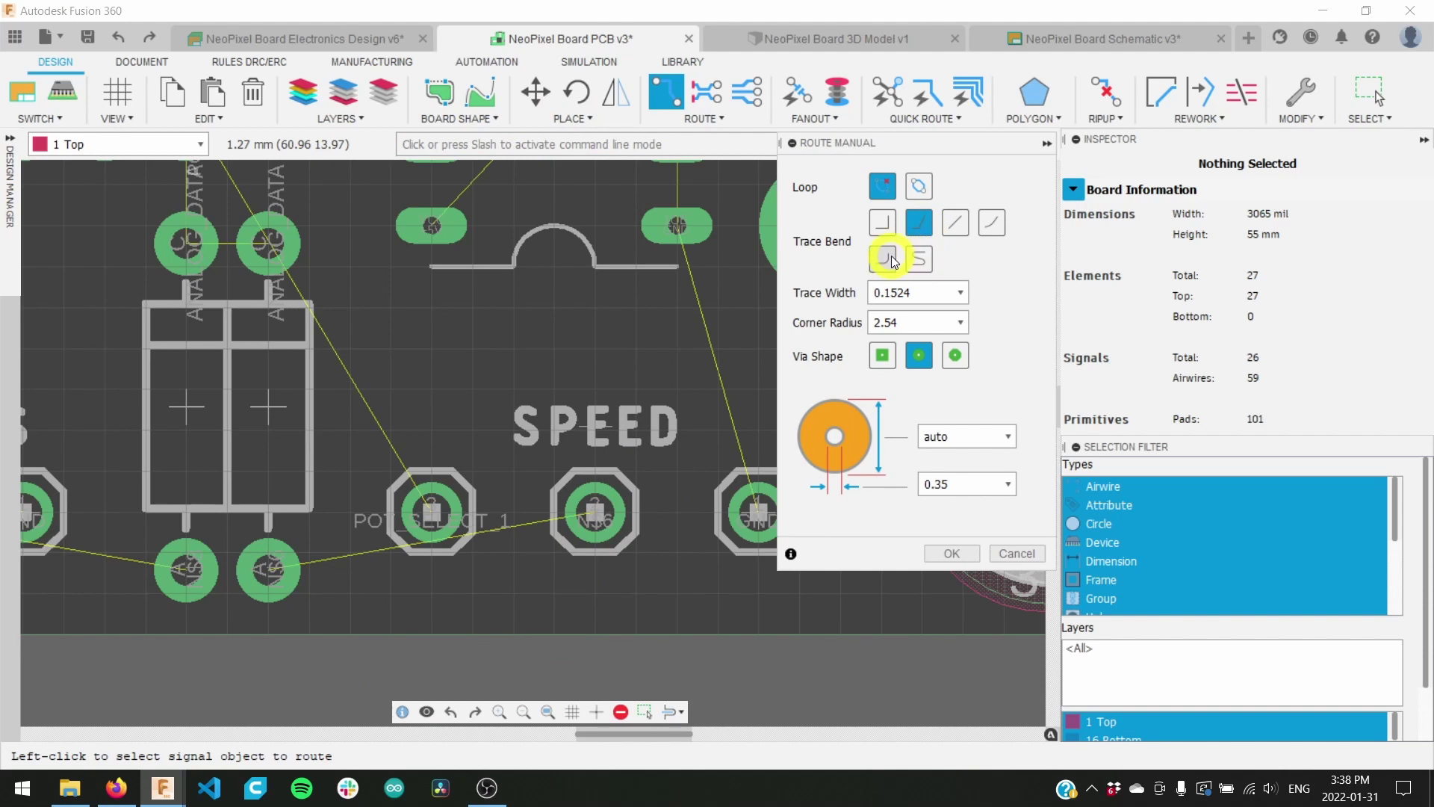
pyautogui.click(594, 512)
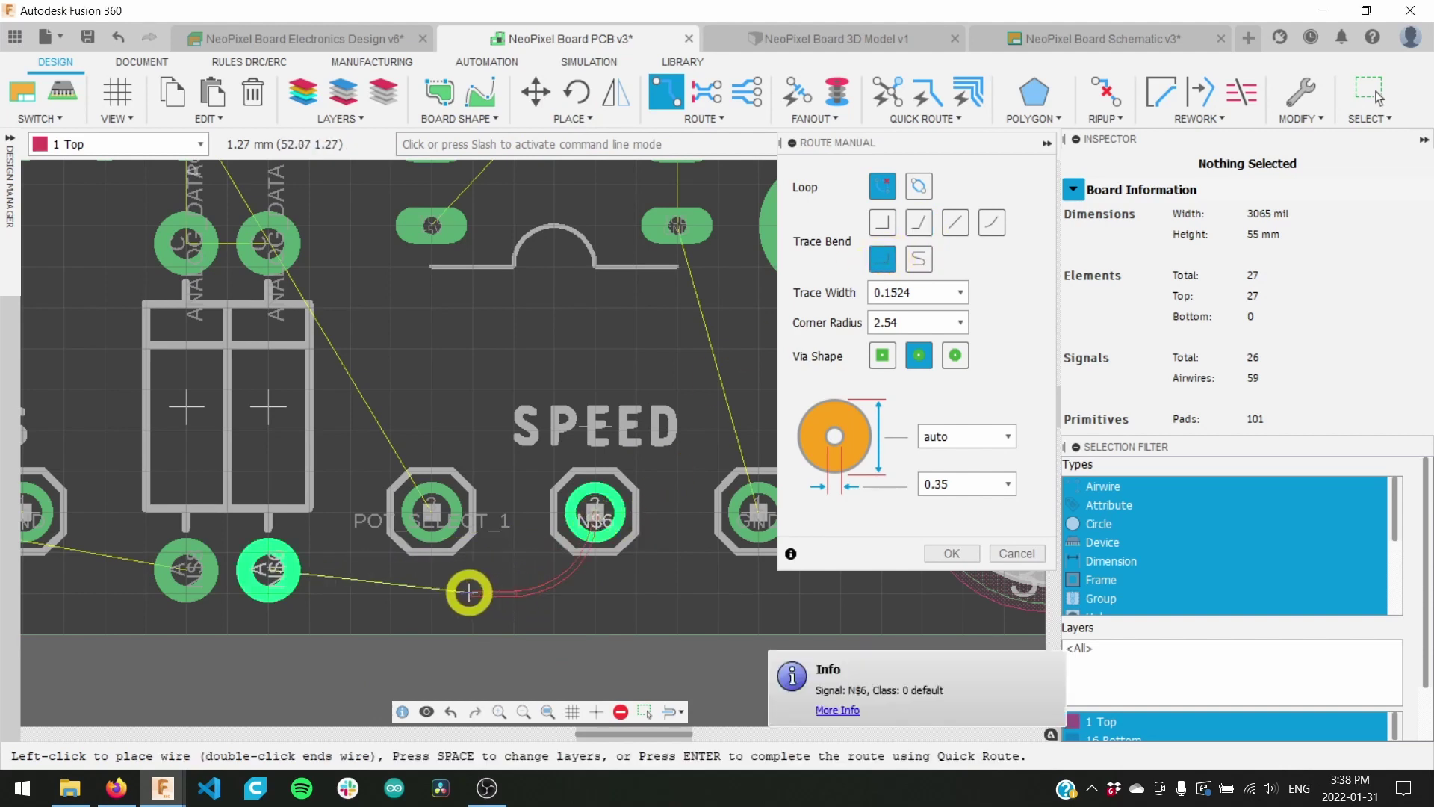
pyautogui.click(514, 380)
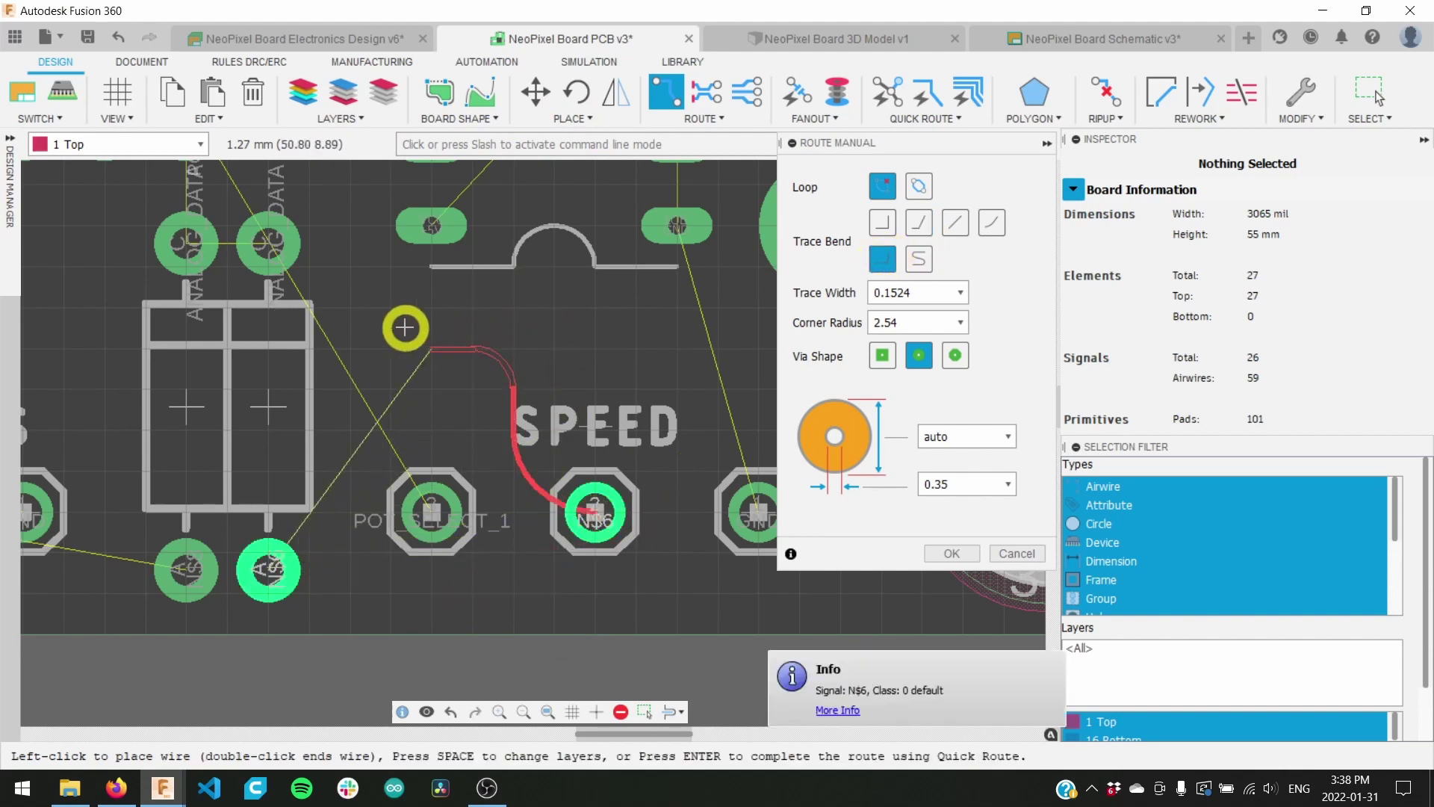
pyautogui.click(268, 569)
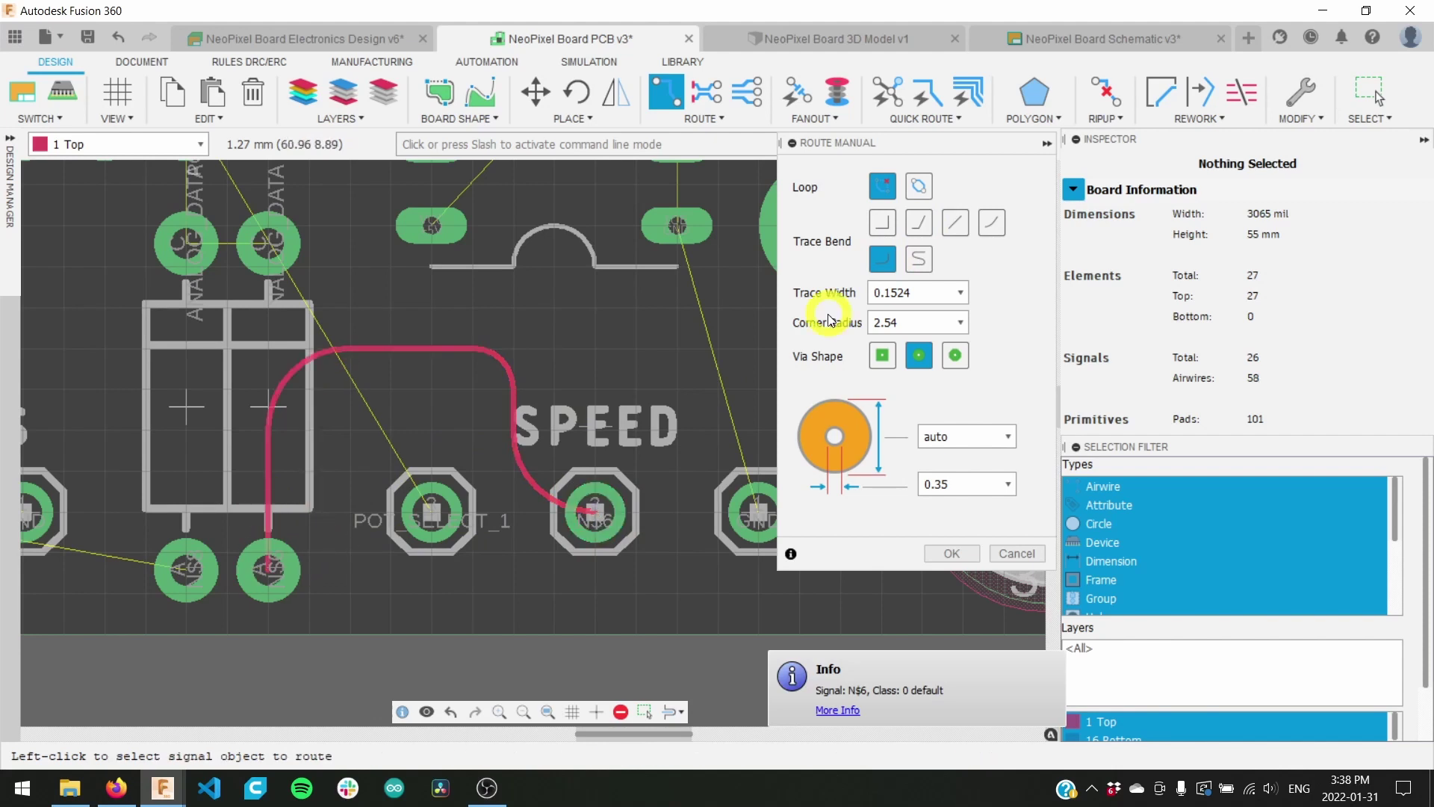
# Step: Set the trace width to 0.254, undo the rounded trace, and reroute the middle SPEED pad to the right diode's lower pad with a 45° bend
pyautogui.click(962, 293)
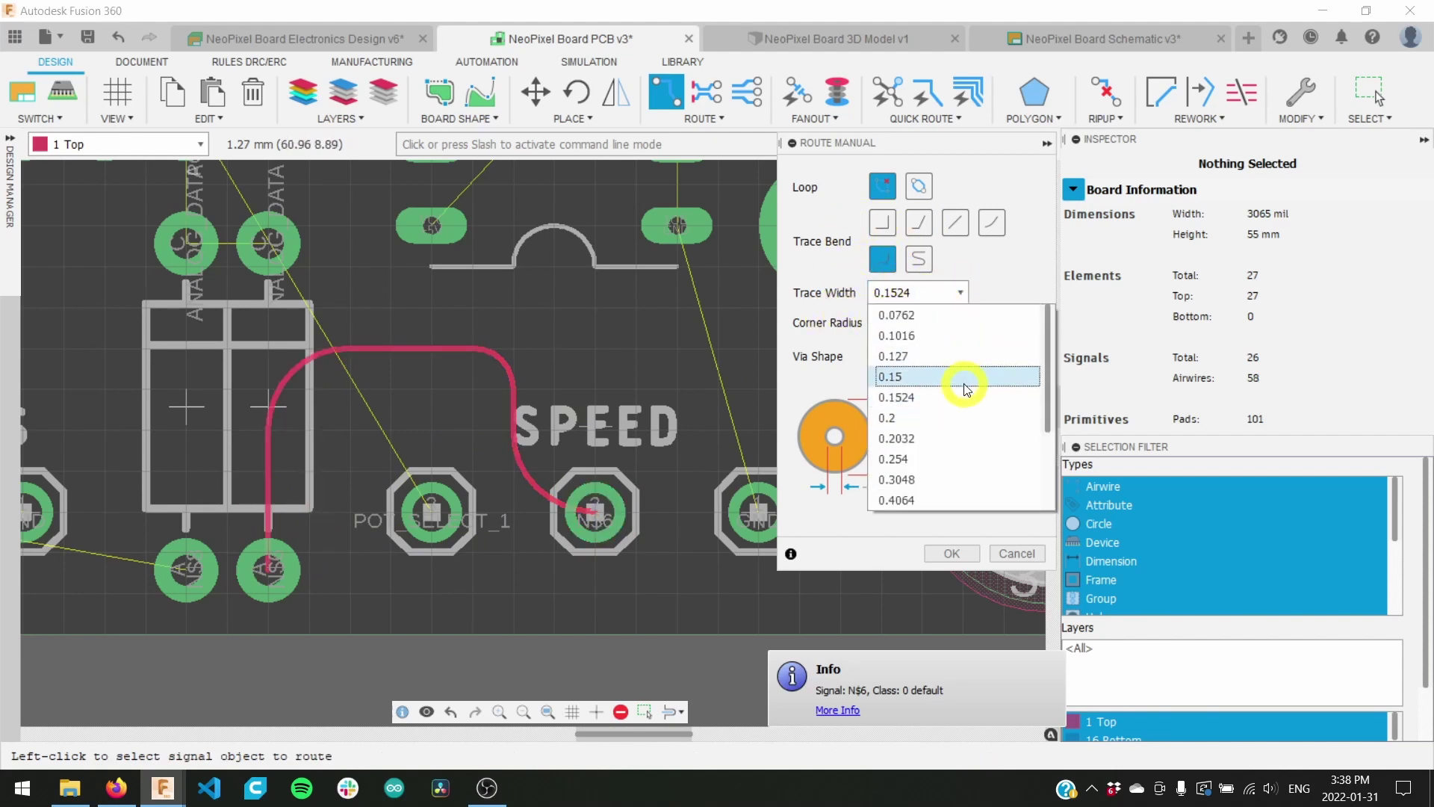
pyautogui.click(976, 459)
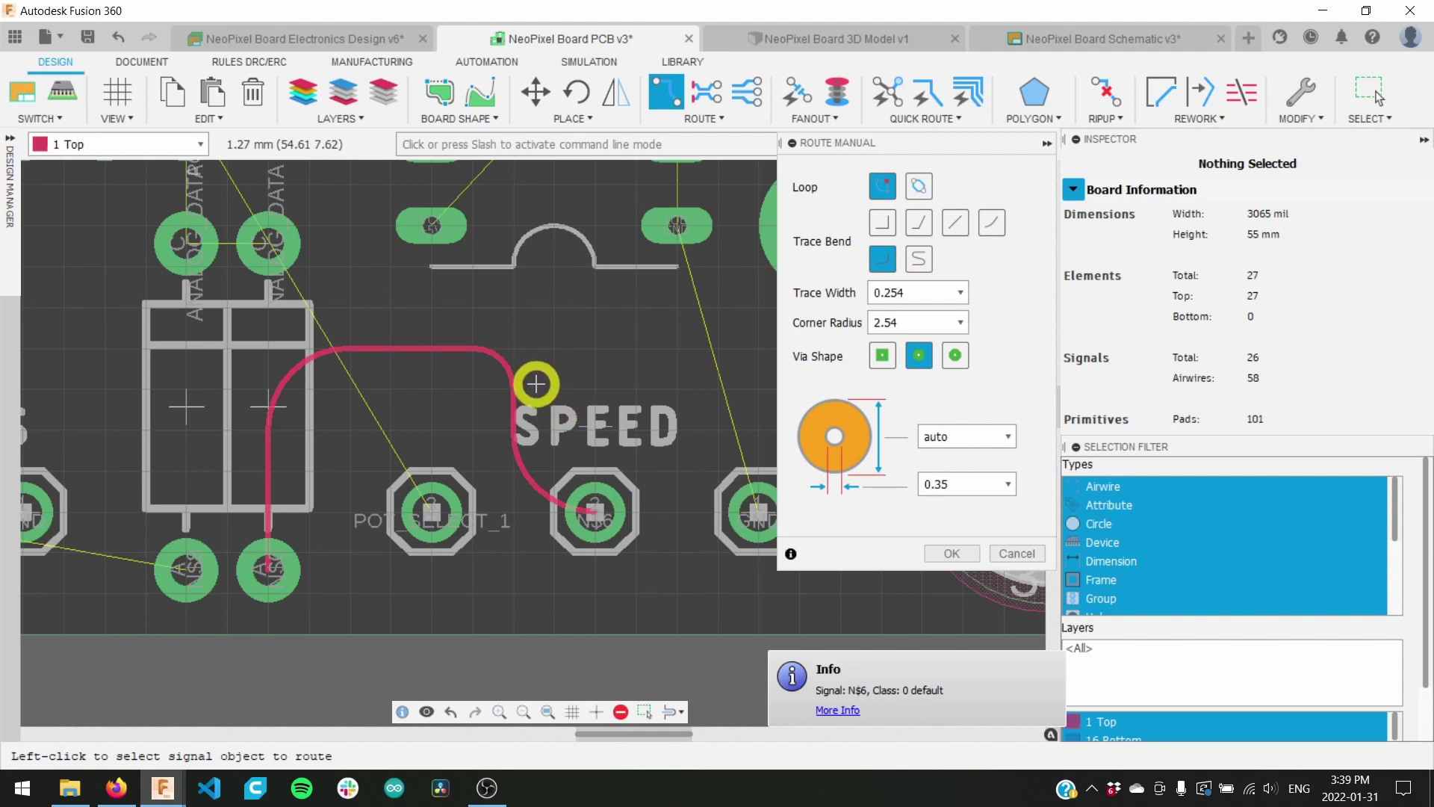
pyautogui.press('Escape')
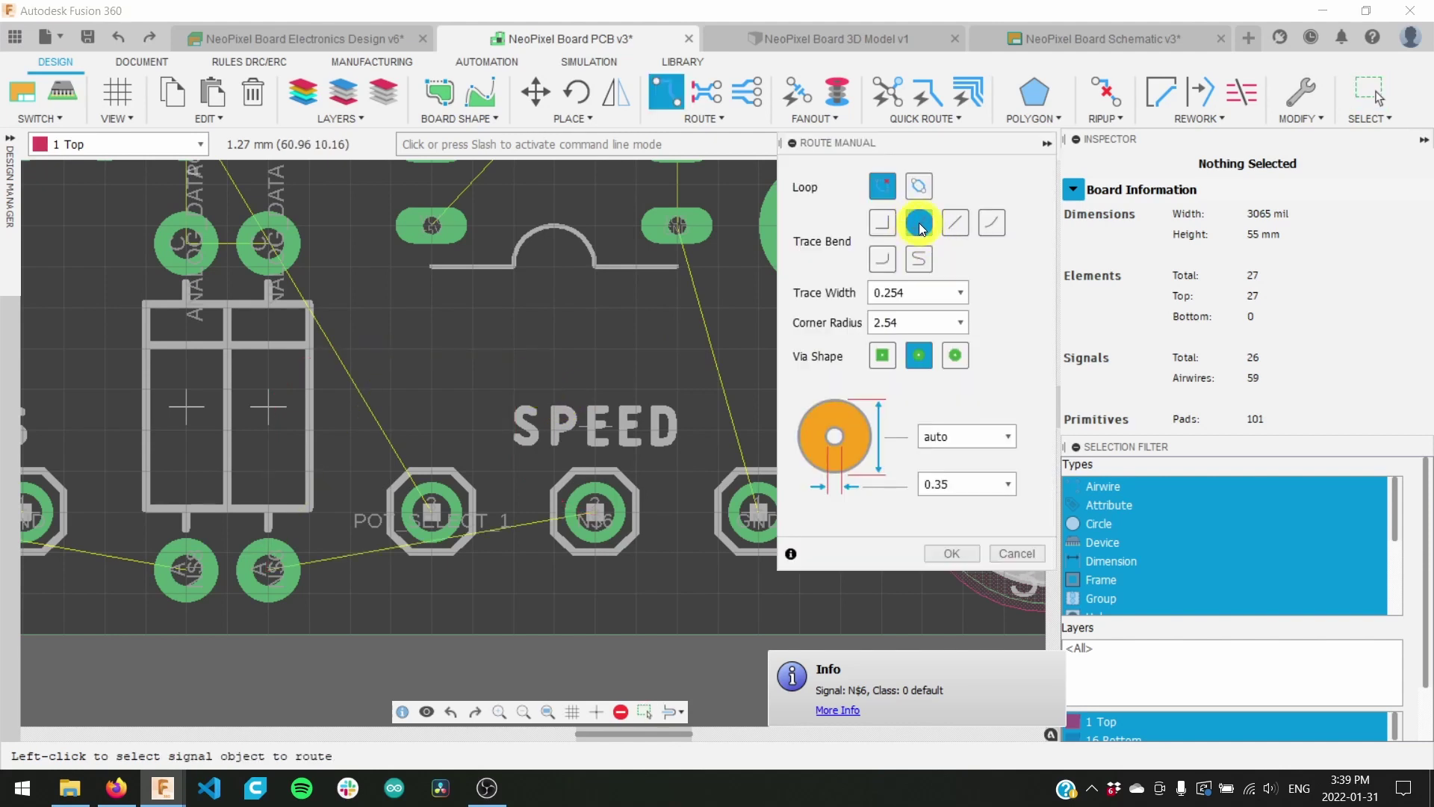
pyautogui.click(599, 510)
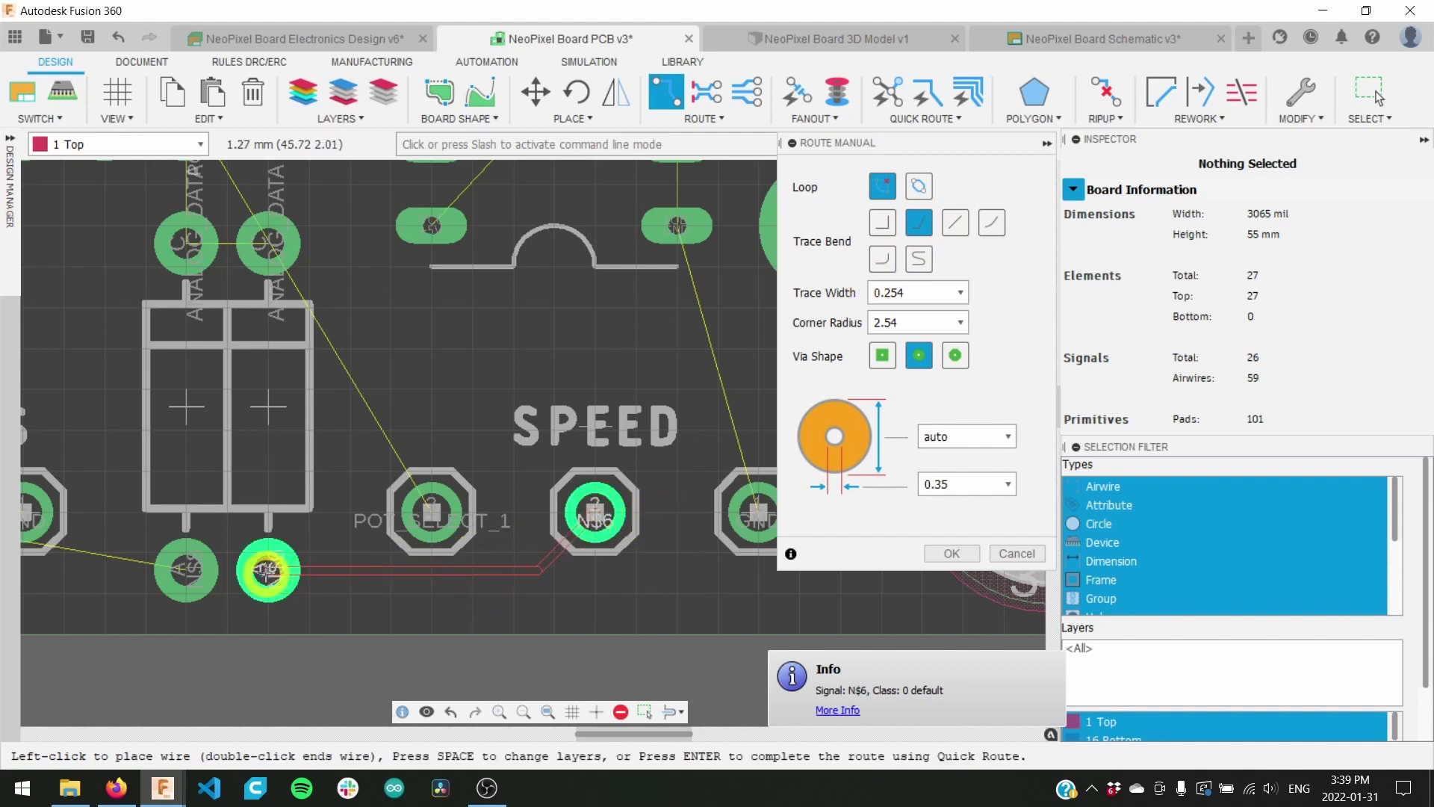
pyautogui.click(267, 570)
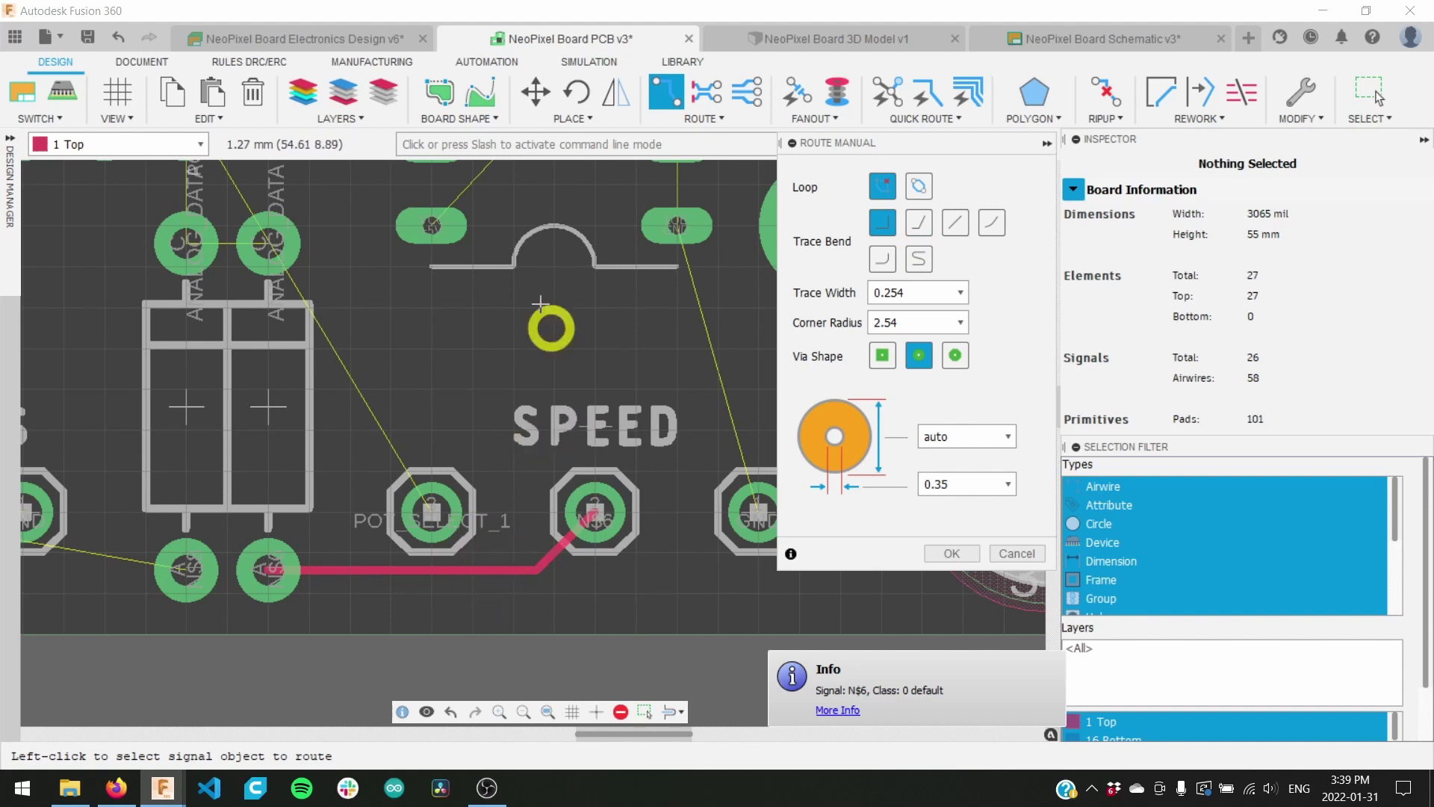
pyautogui.click(536, 92)
pyautogui.click(570, 544)
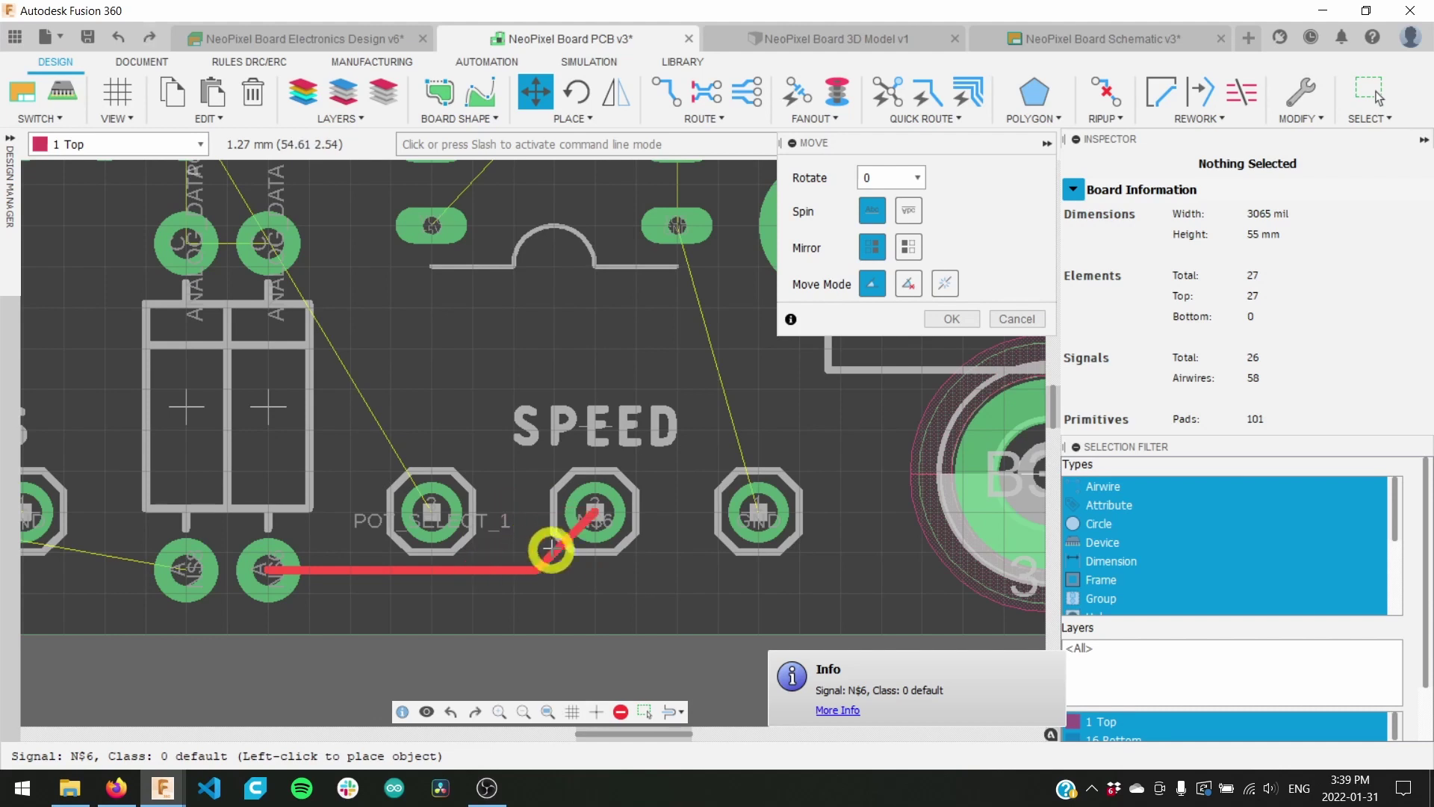
pyautogui.press('Escape')
# Step: Rip up both segments of the trace between the right diode's lower pad and the middle SPEED pad
pyautogui.moveTo(550, 544); pyautogui.dragTo(755, 560, button='middle')
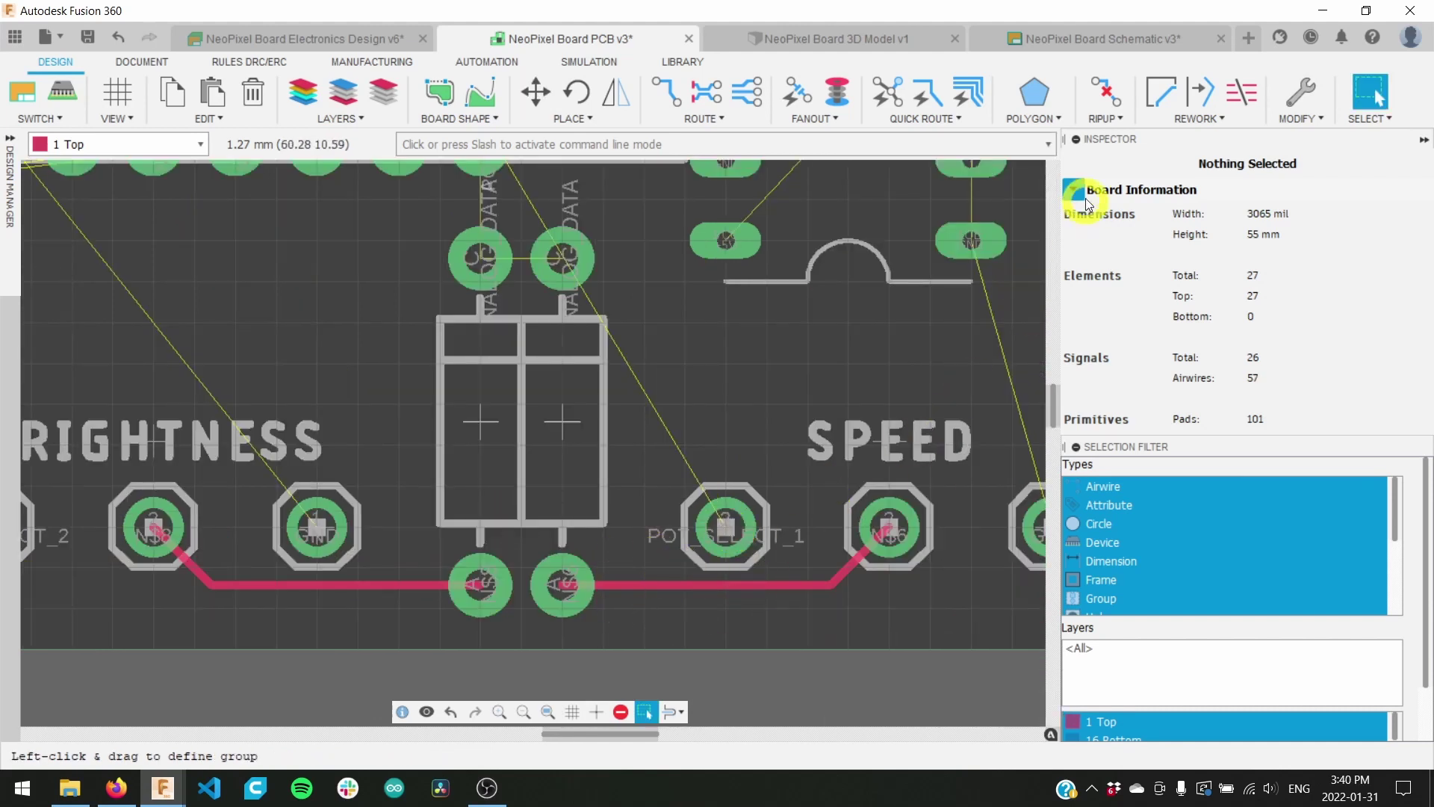
pyautogui.click(1107, 96)
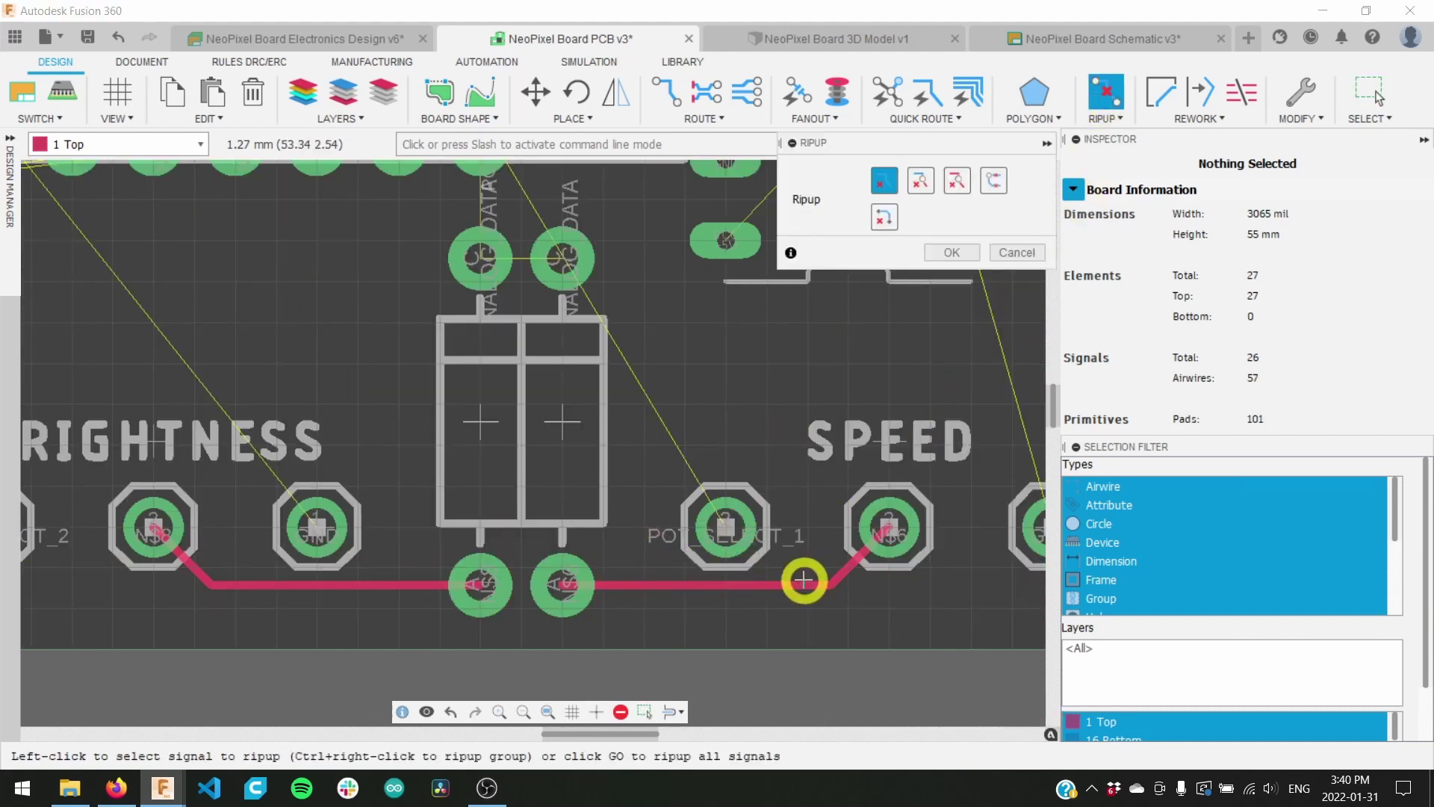
pyautogui.click(785, 584)
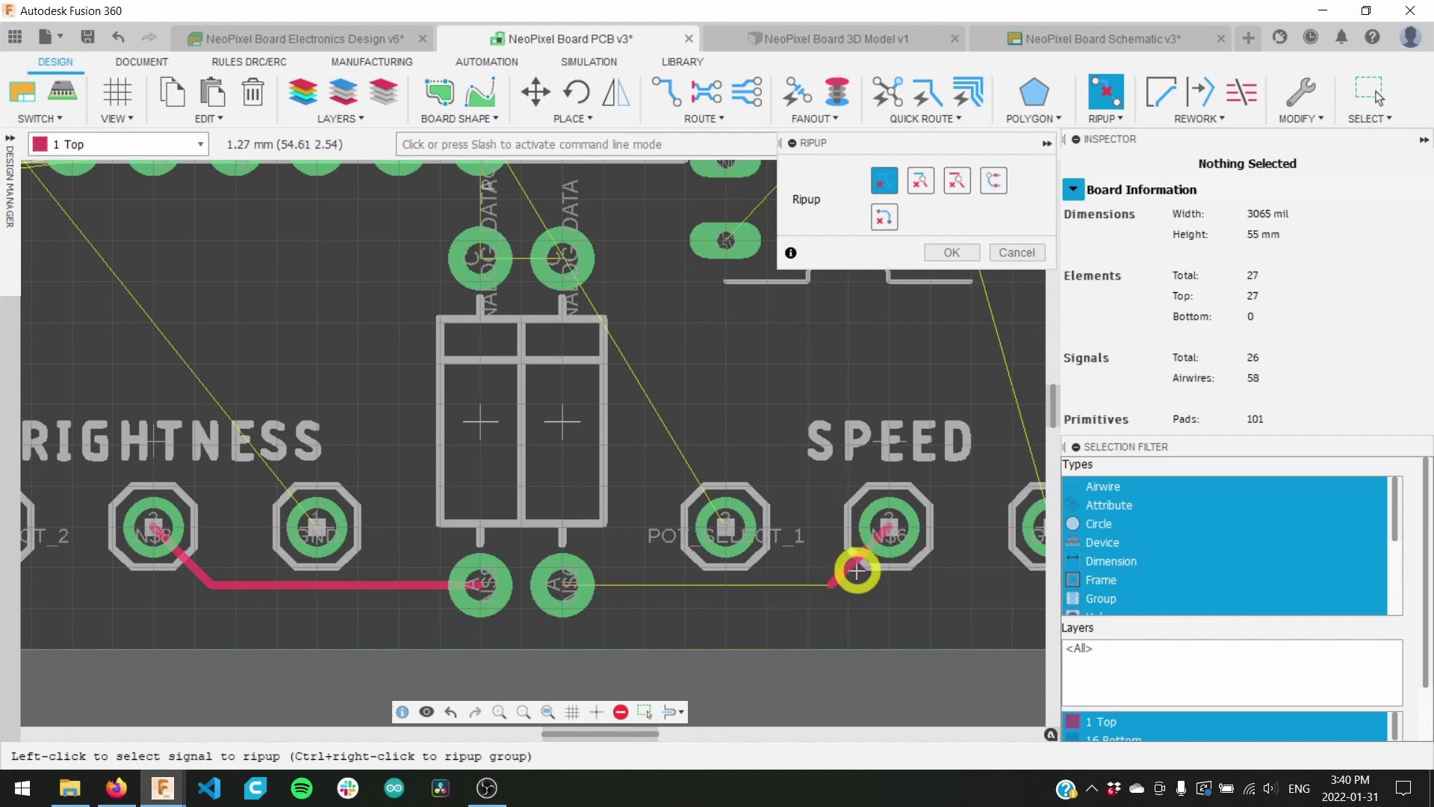
pyautogui.click(849, 567)
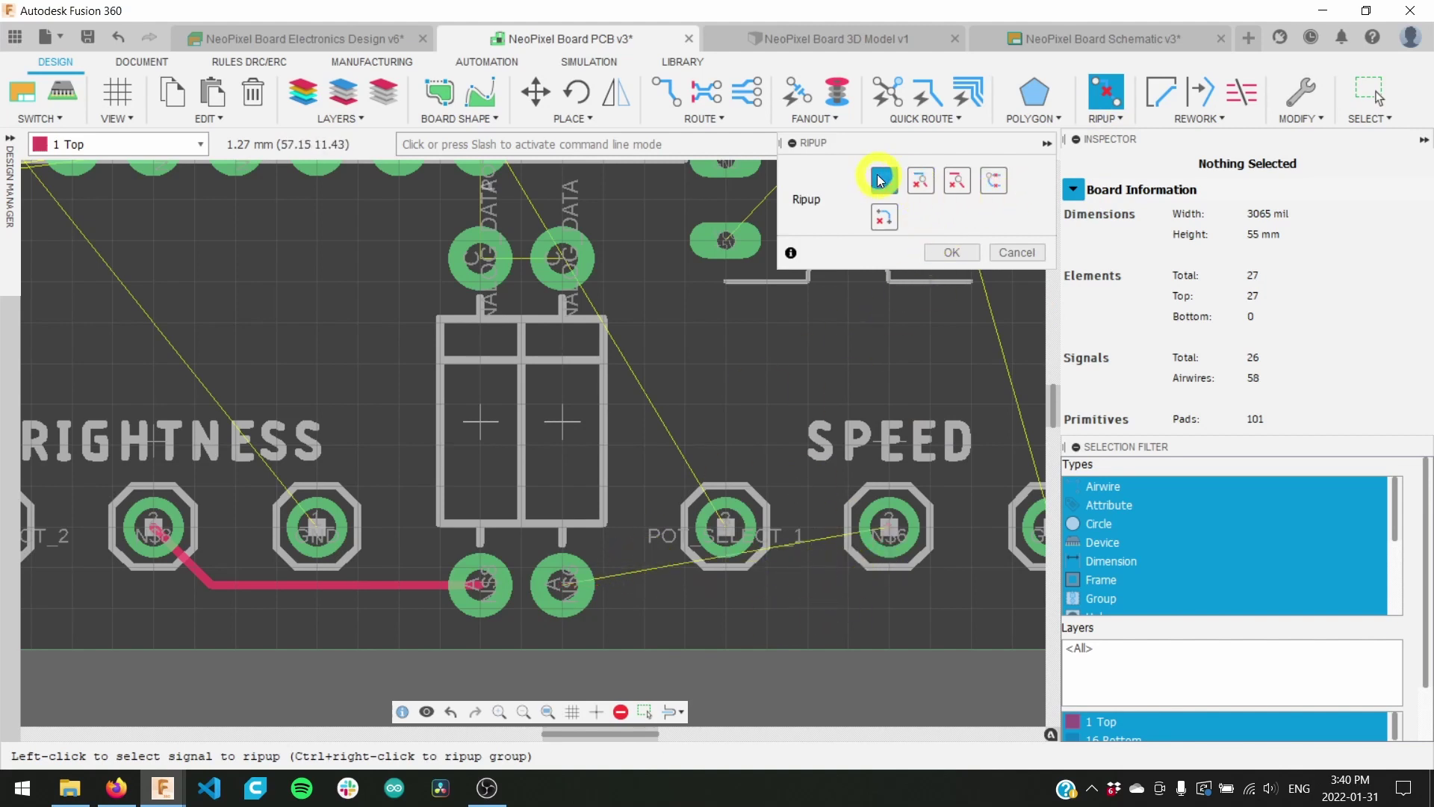
# Step: Try ripping up all connected copper between the middle BRIGHTNESS pad and the left diode's lower pad
pyautogui.click(921, 182)
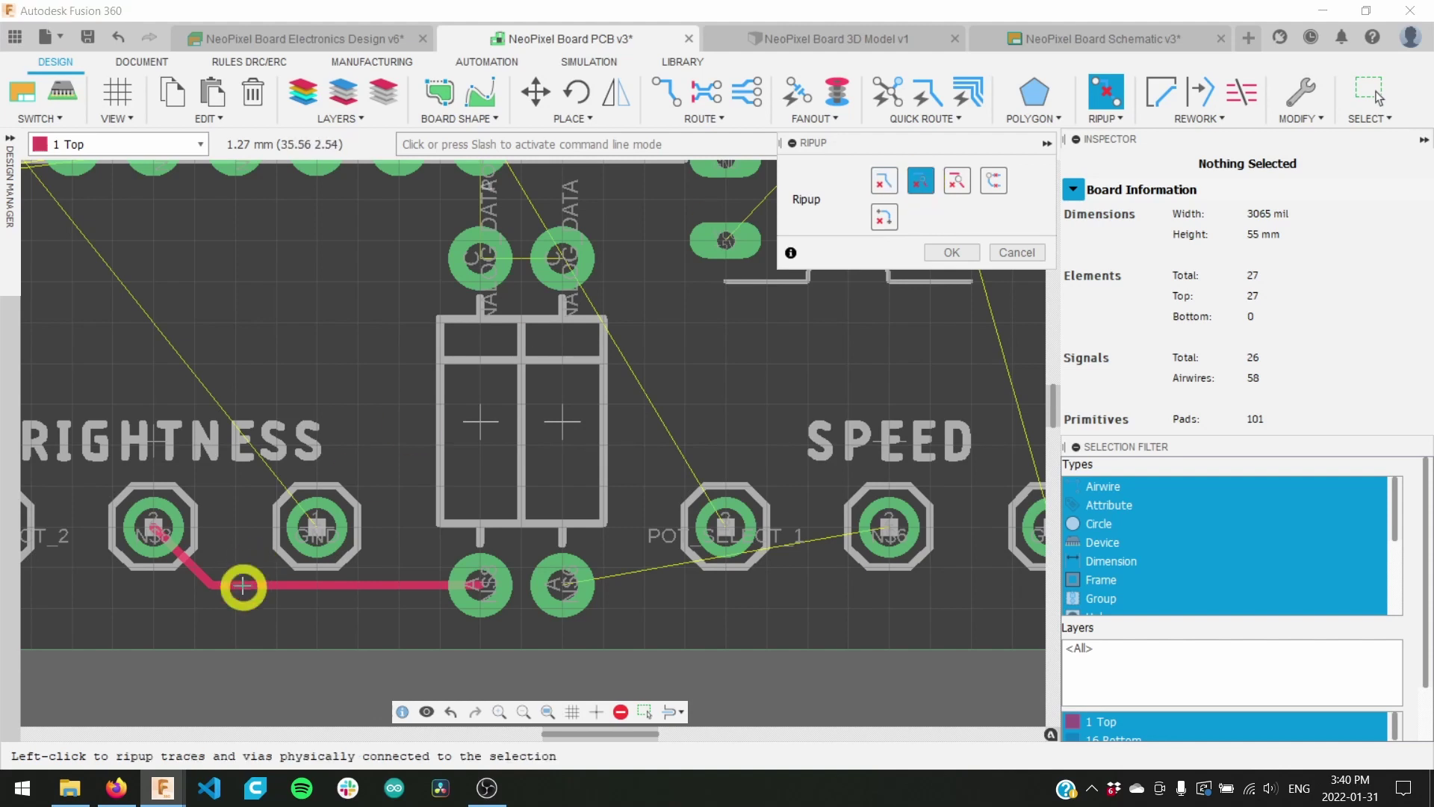
pyautogui.click(299, 584)
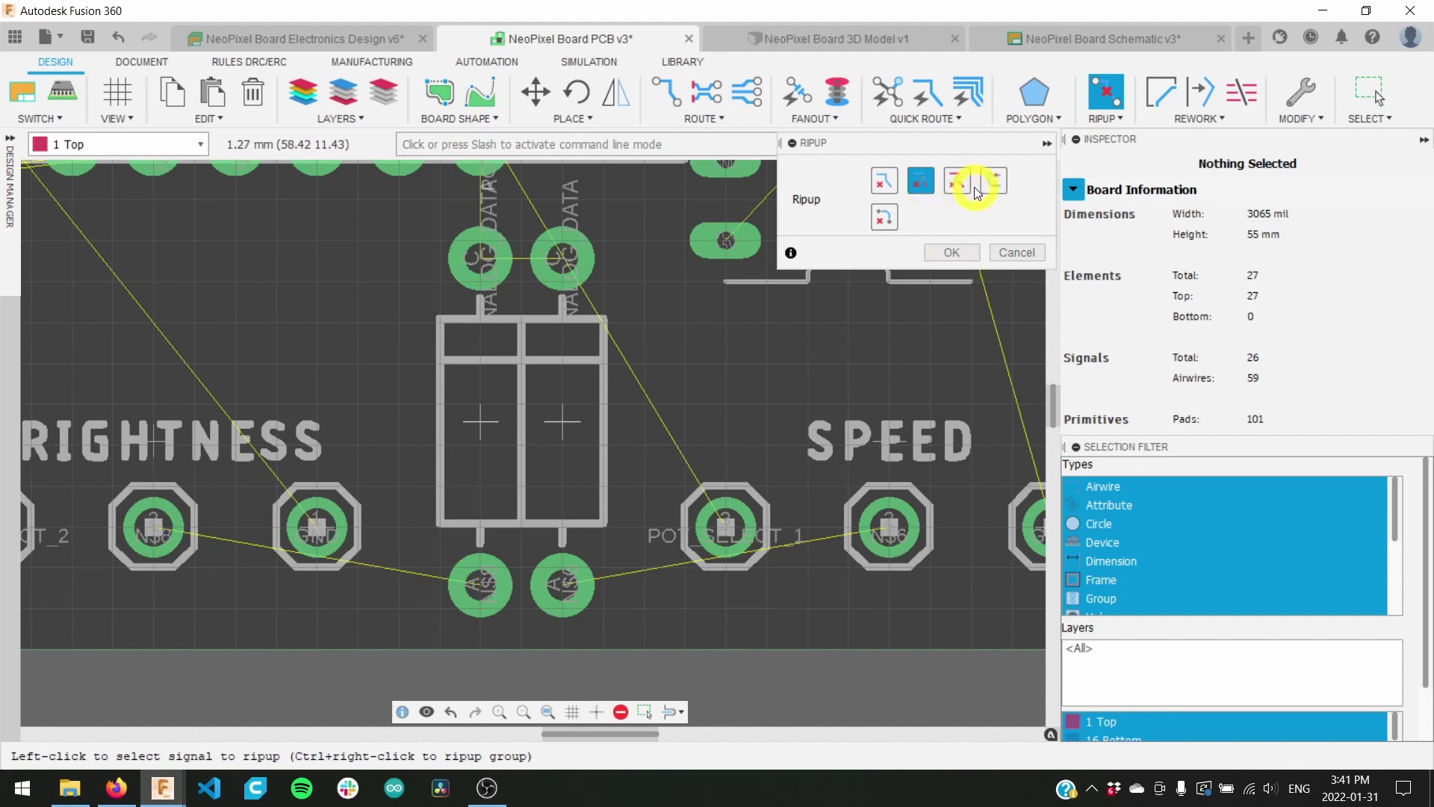
pyautogui.click(884, 182)
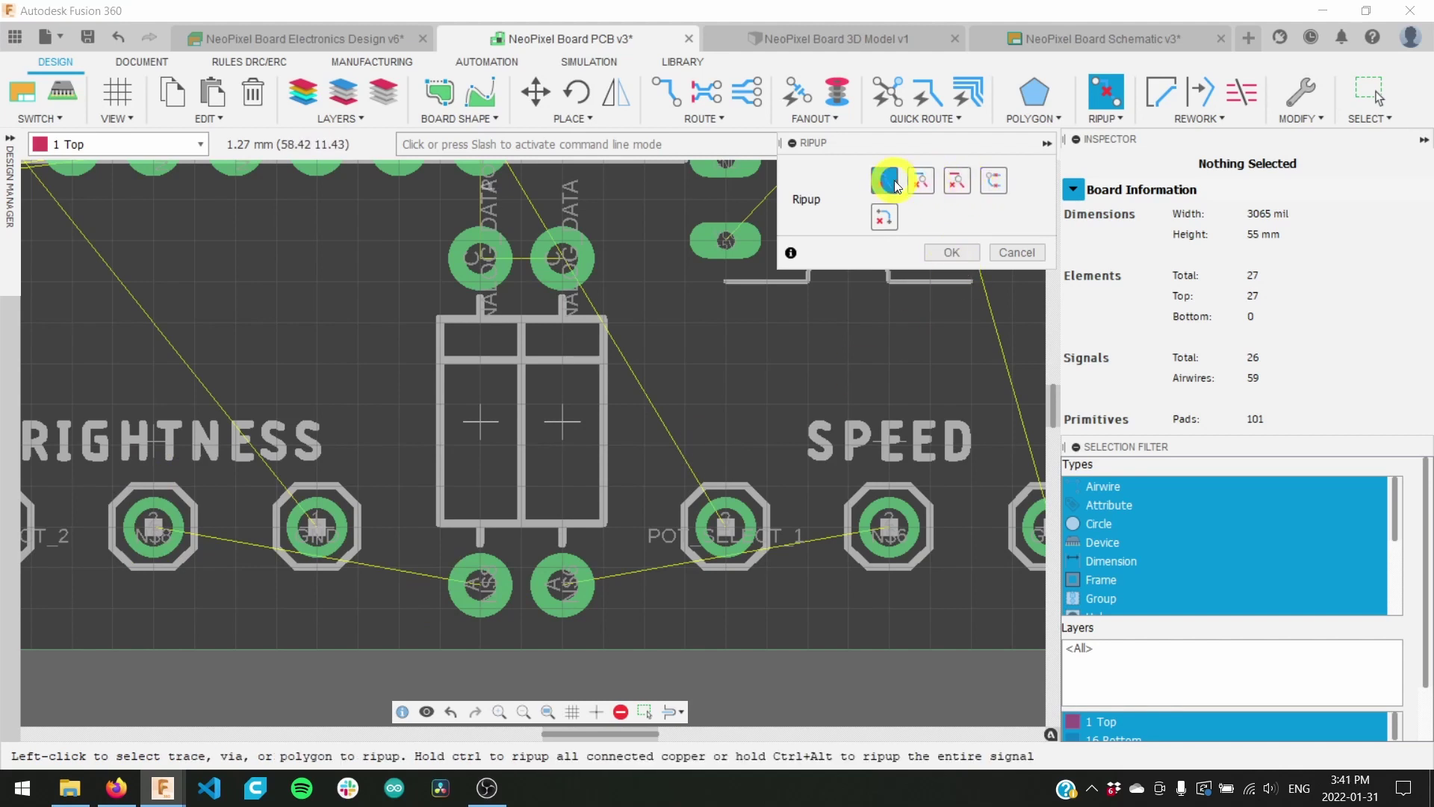
pyautogui.click(1016, 252)
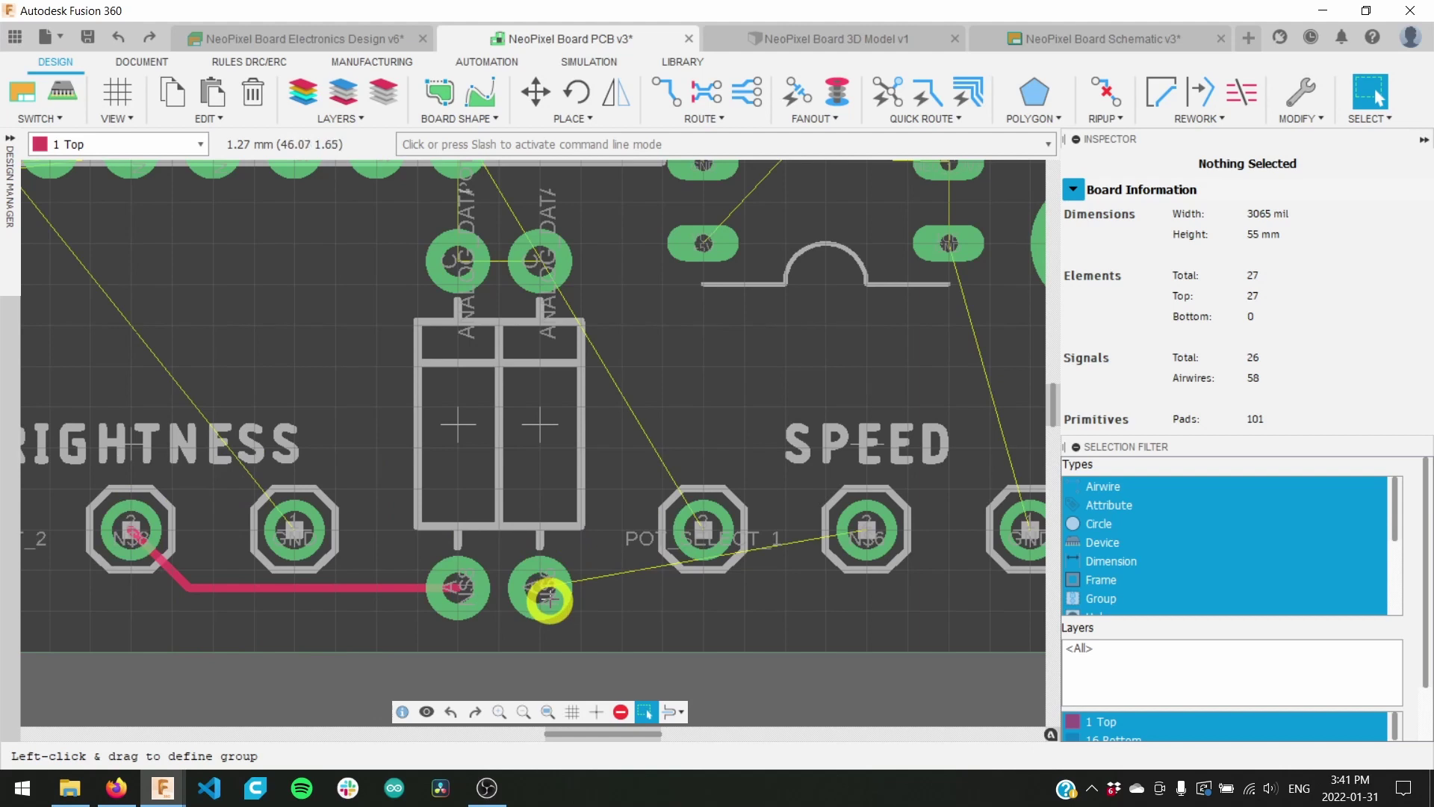
# Step: Route a 0.254 trace with a 45° bend on 16 Bottom from the right diode's lower pad to the middle SPEED pad
pyautogui.click(180, 148)
pyautogui.click(144, 182)
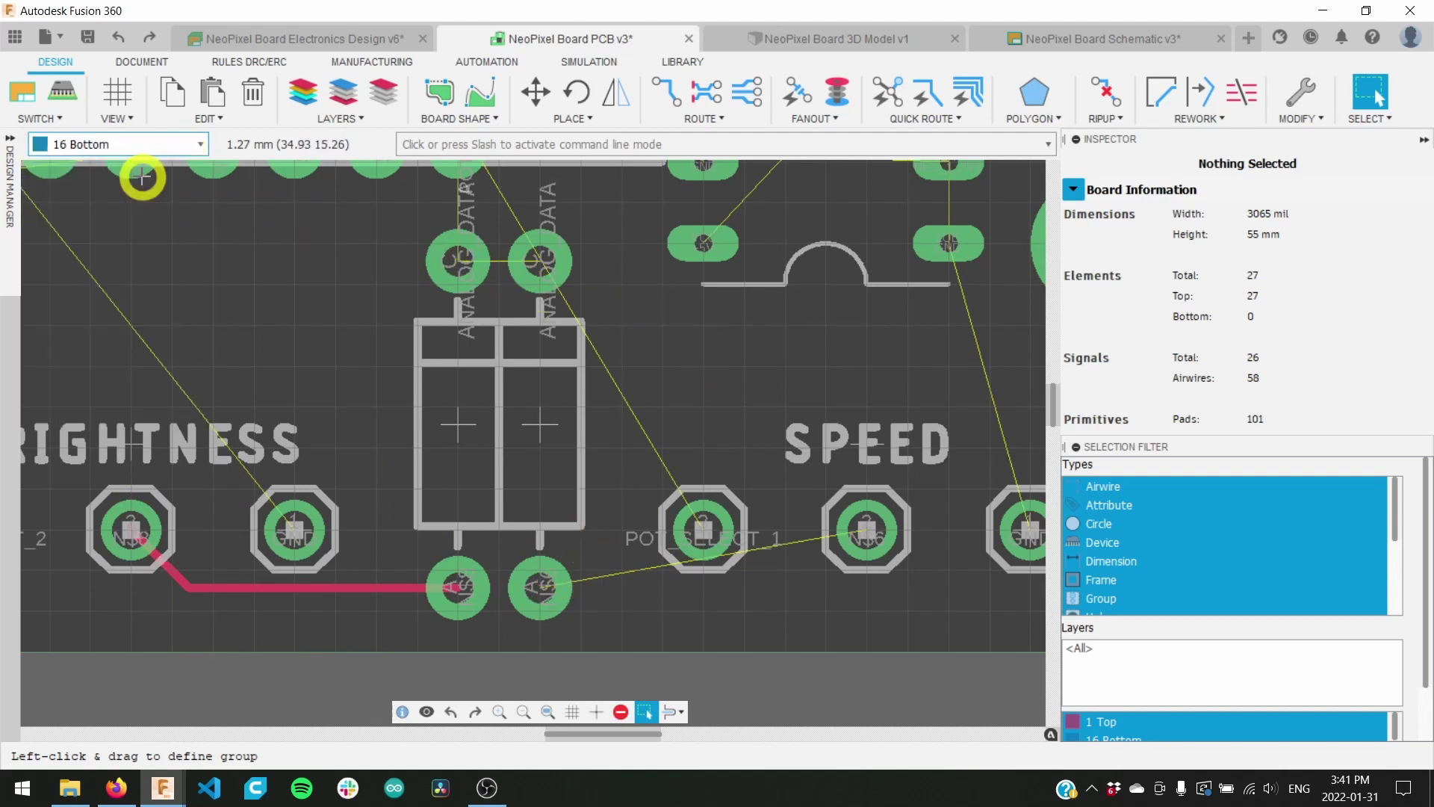
pyautogui.click(656, 90)
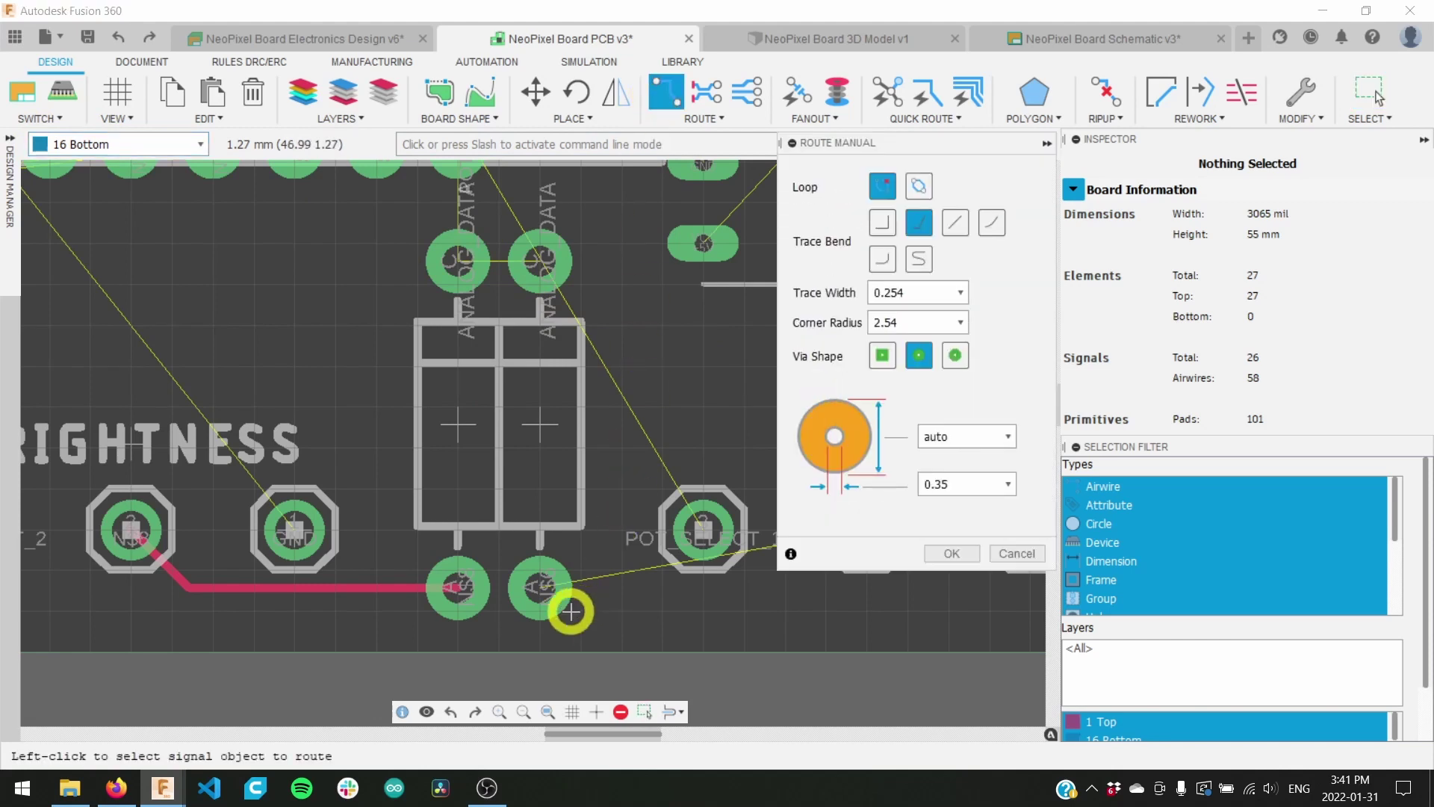
pyautogui.moveTo(570, 608); pyautogui.dragTo(343, 582, button='middle')
pyautogui.click(294, 588)
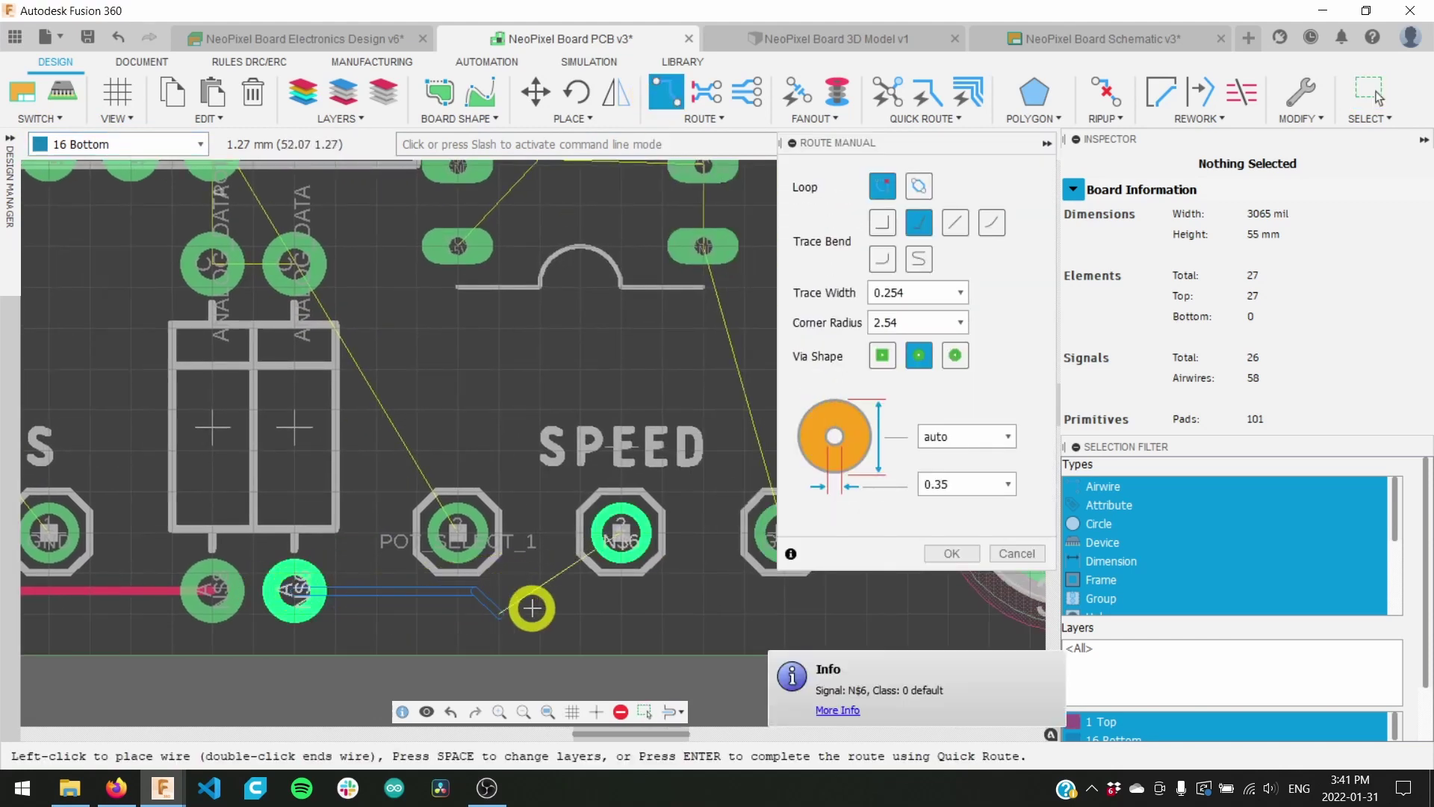
pyautogui.click(620, 529)
# Step: Route on 1 Top from the second-lowest right-hand 74AHCT125 pad to just right of the diodes, and switch to 16 Bottom there
pyautogui.moveTo(635, 458)
pyautogui.mouseDown(button='middle')
pyautogui.moveTo(696, 409)
pyautogui.moveTo(807, 412)
pyautogui.mouseUp(button='middle')
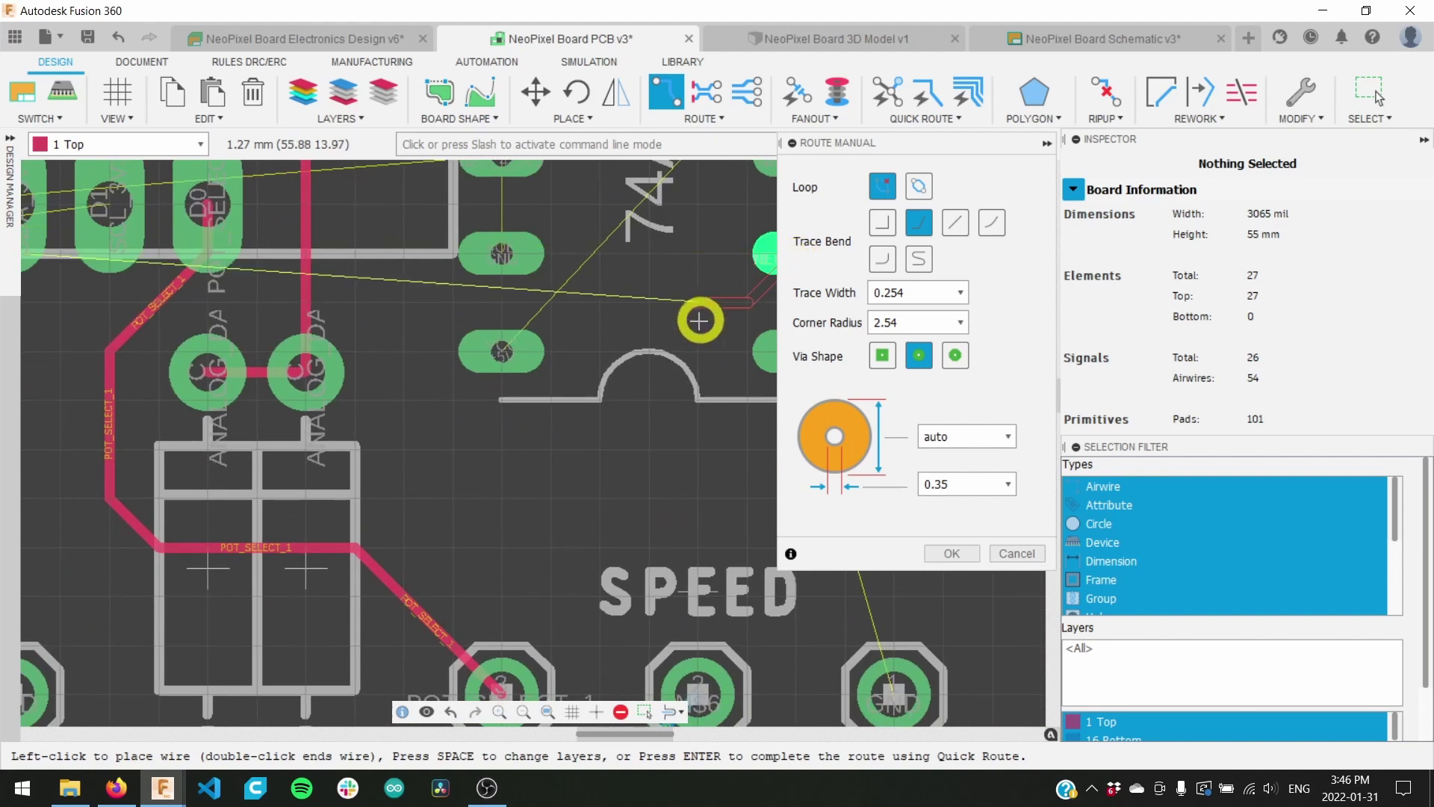
pyautogui.scroll(-3, 506, 439)
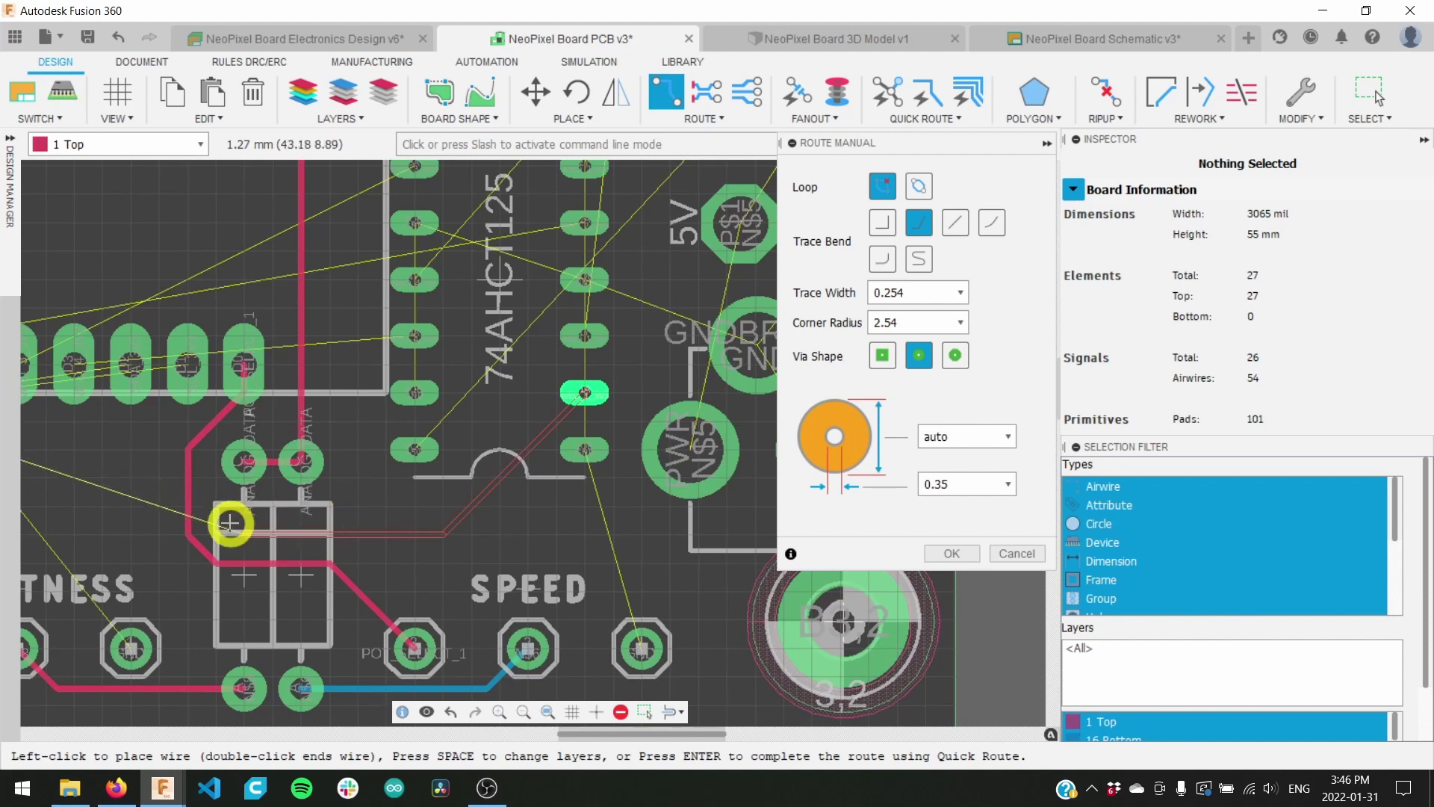
pyautogui.moveTo(297, 521); pyautogui.dragTo(486, 522, button='middle')
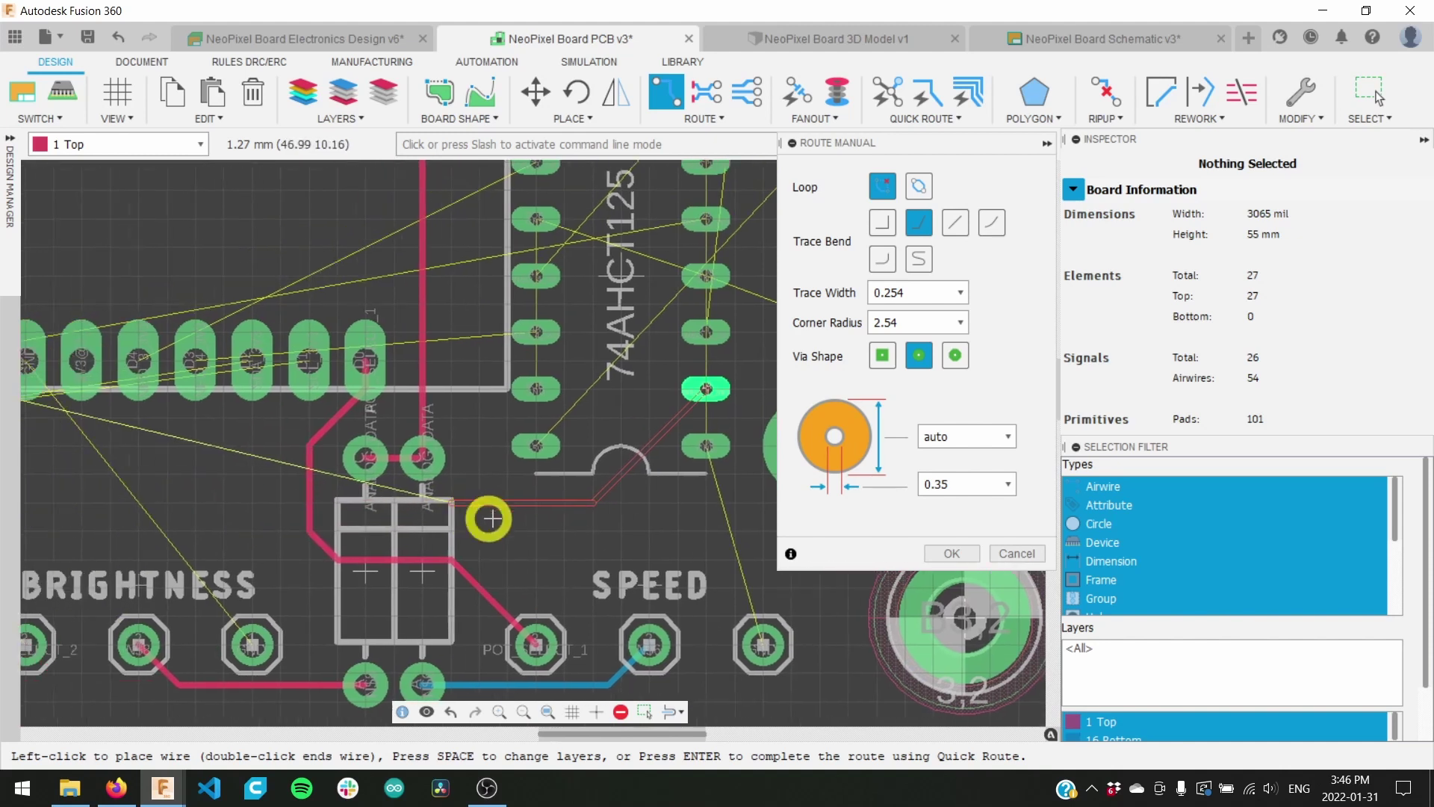
pyautogui.moveTo(619, 535); pyautogui.dragTo(709, 536, button='middle')
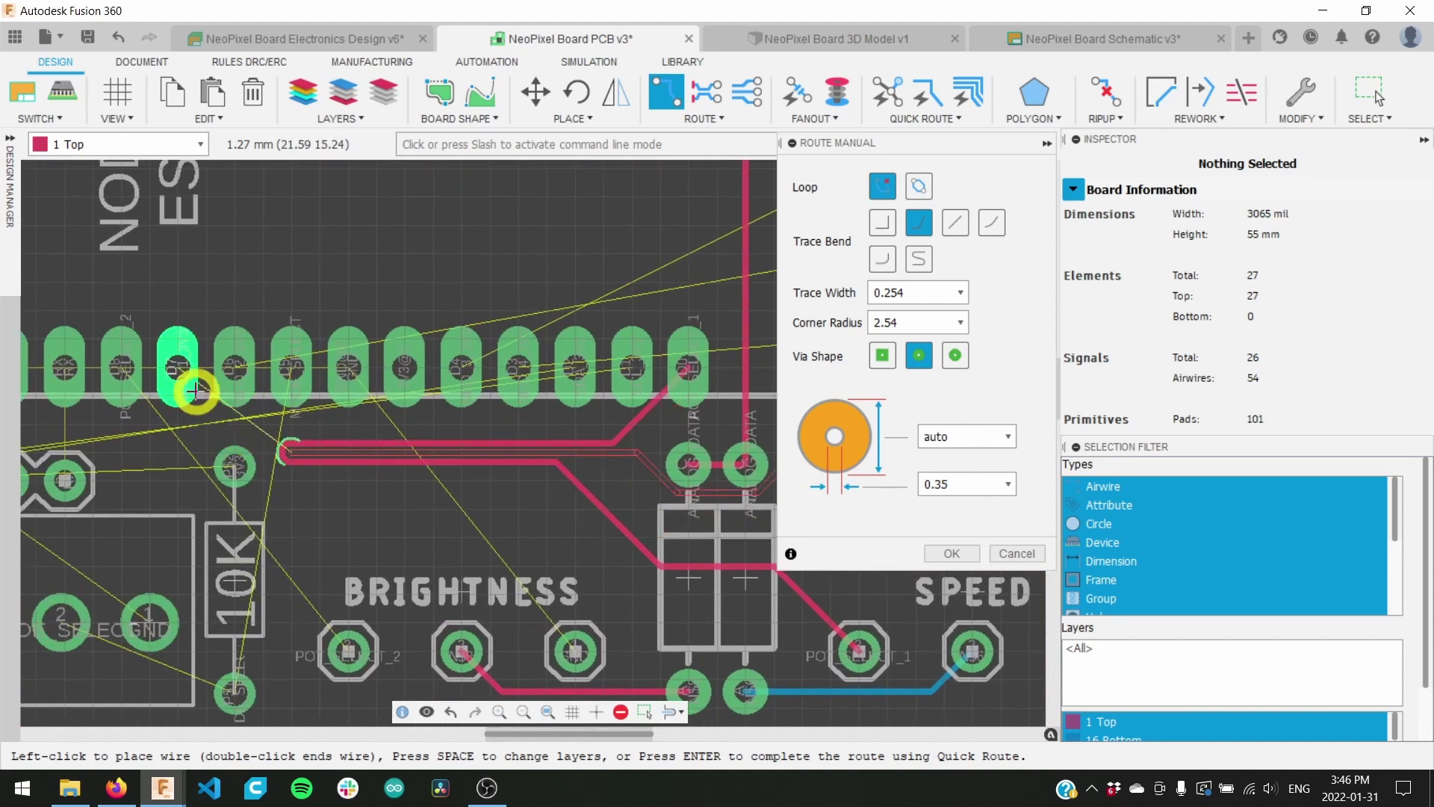
pyautogui.moveTo(633, 482); pyautogui.dragTo(342, 368, button='middle')
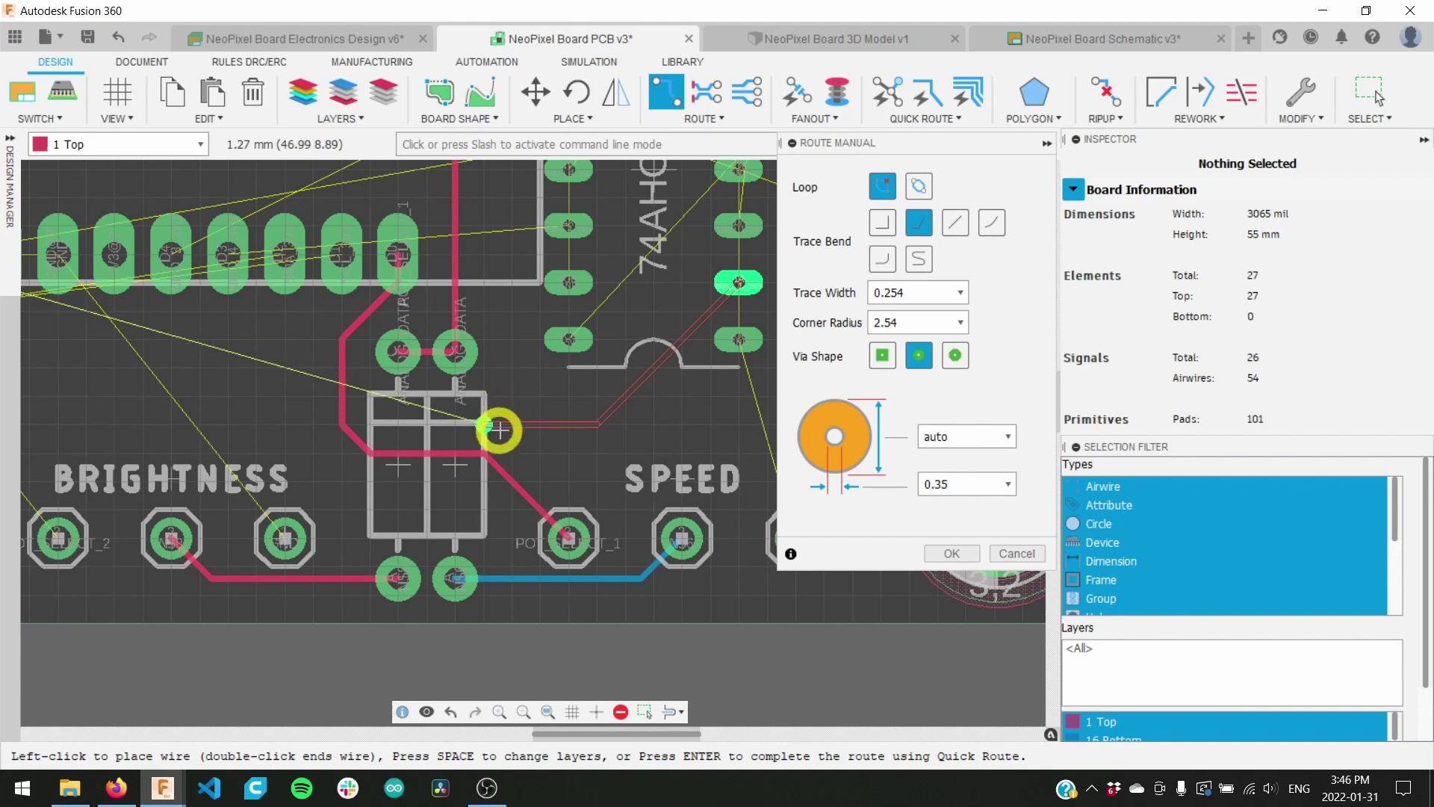
pyautogui.press('space')
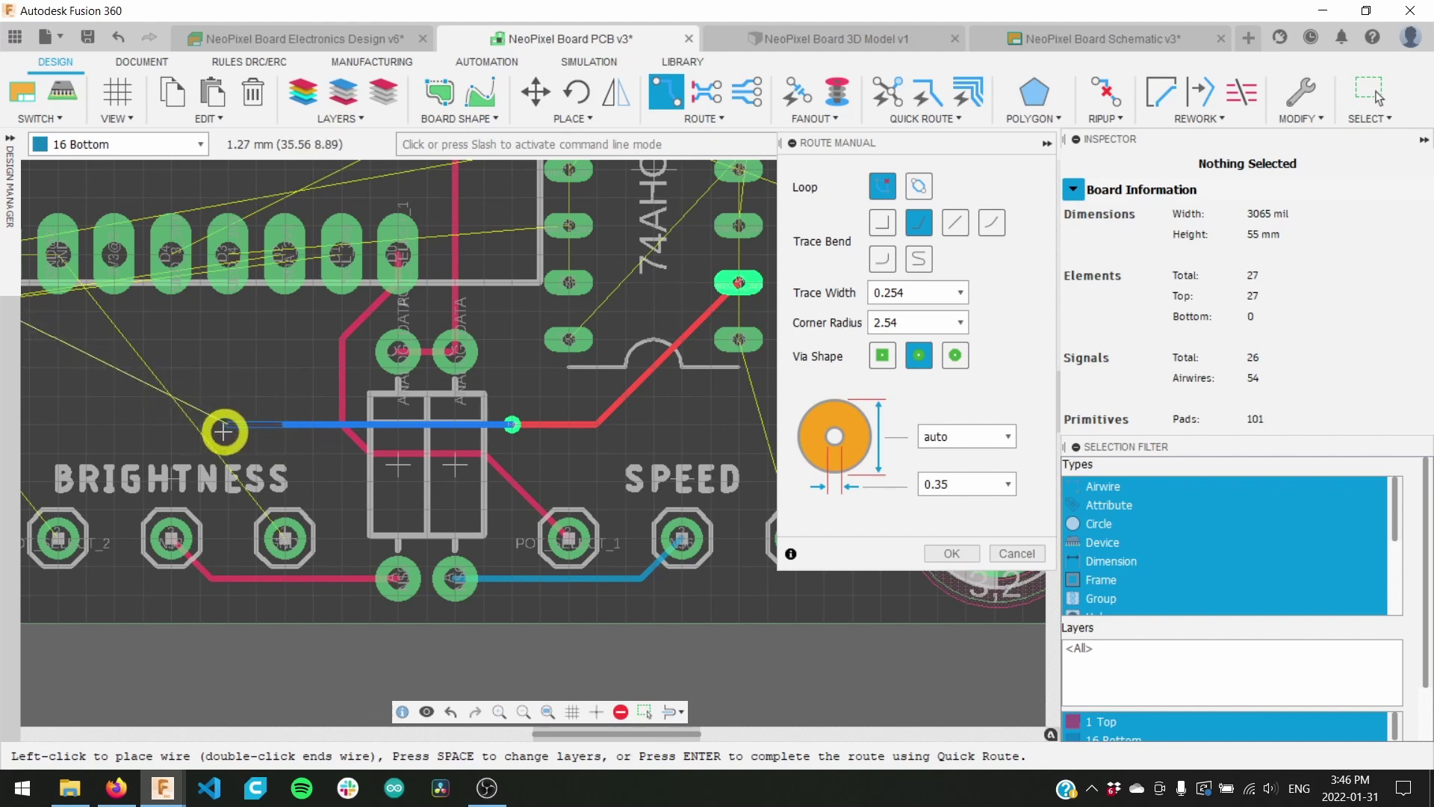
# Step: Continue the trace on 16 Bottom past the diodes, return to 1 Top above BRIGHTNESS, and end at the sixth pad of the NodeMCU's lower row
pyautogui.moveTo(333, 426); pyautogui.dragTo(536, 450, button='middle')
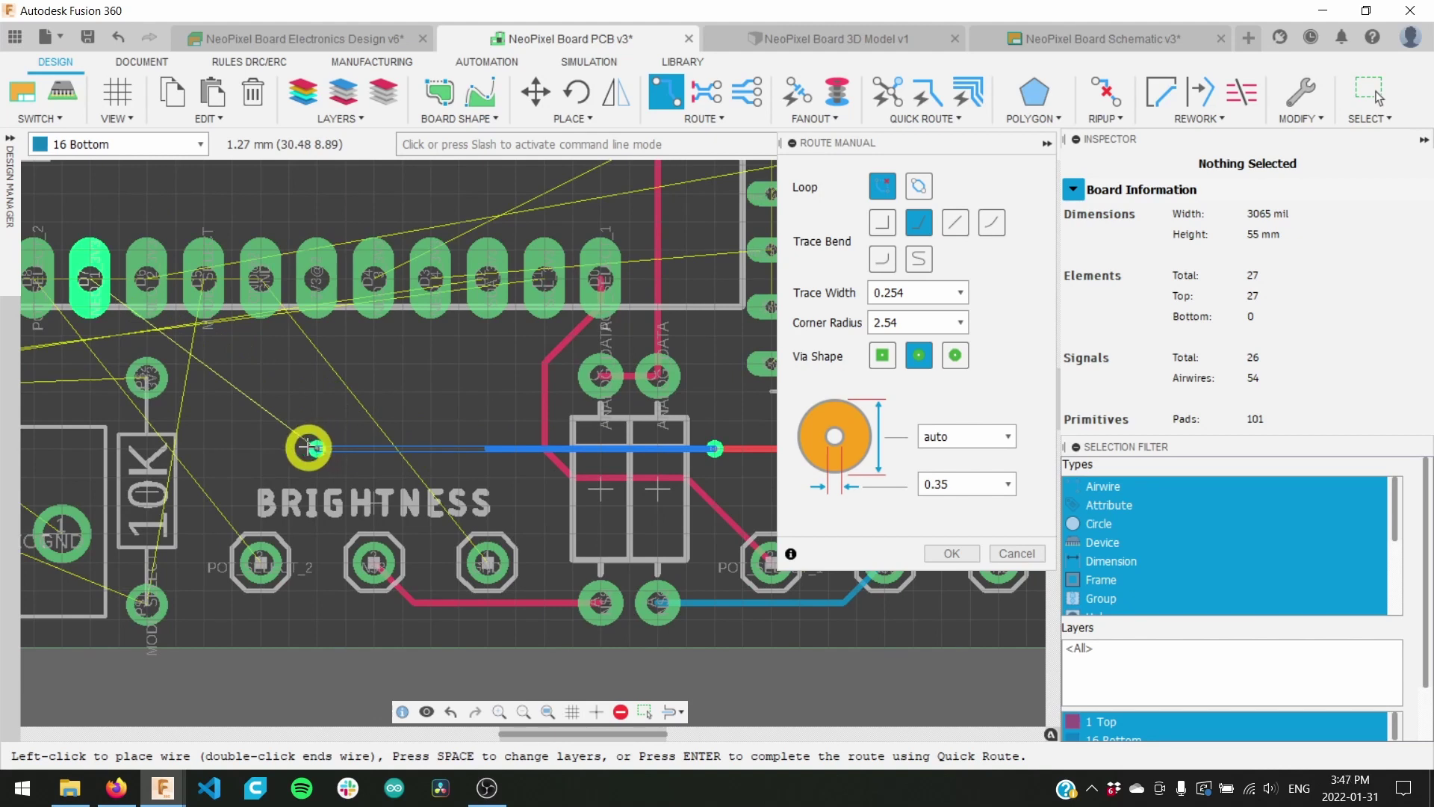
pyautogui.press('space')
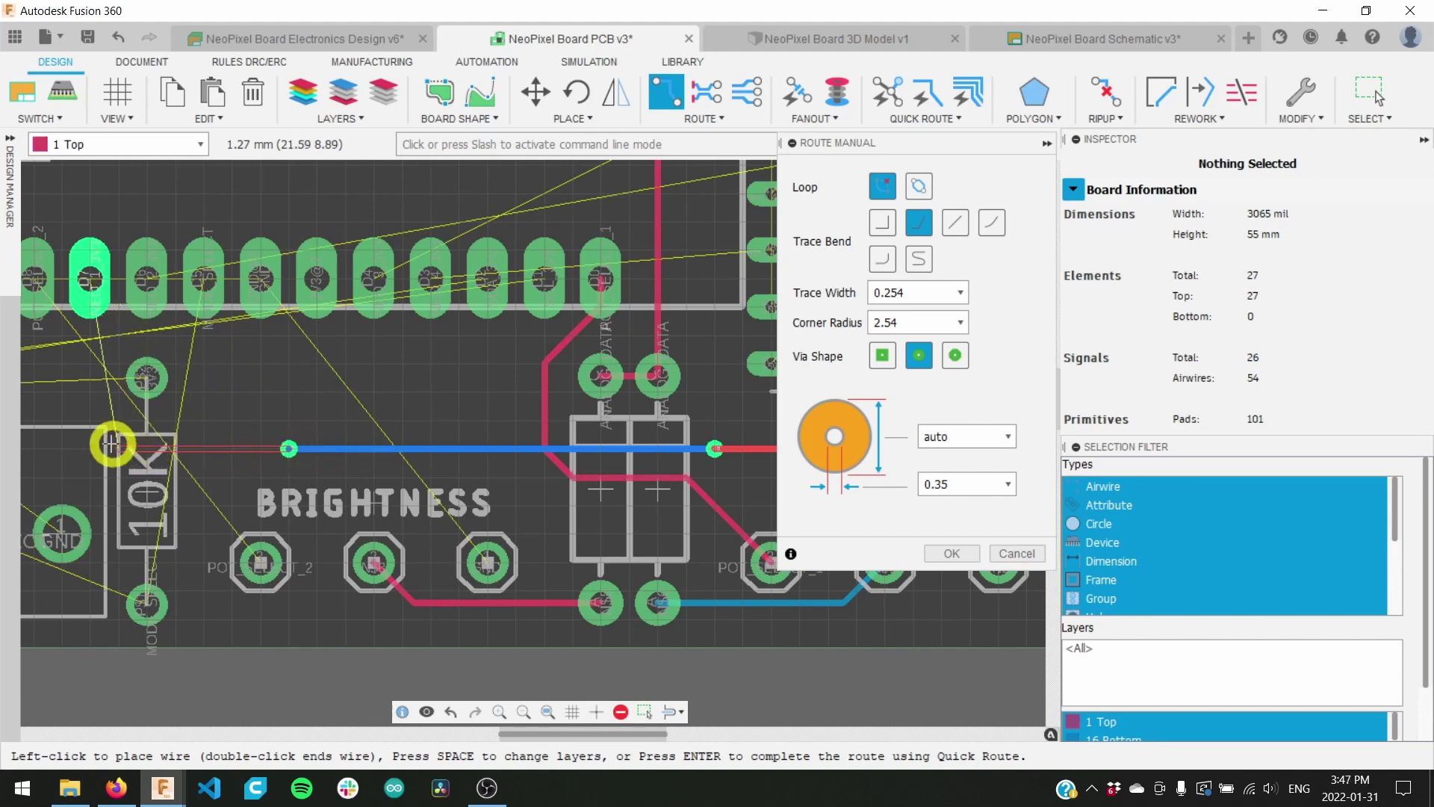
pyautogui.click(90, 413)
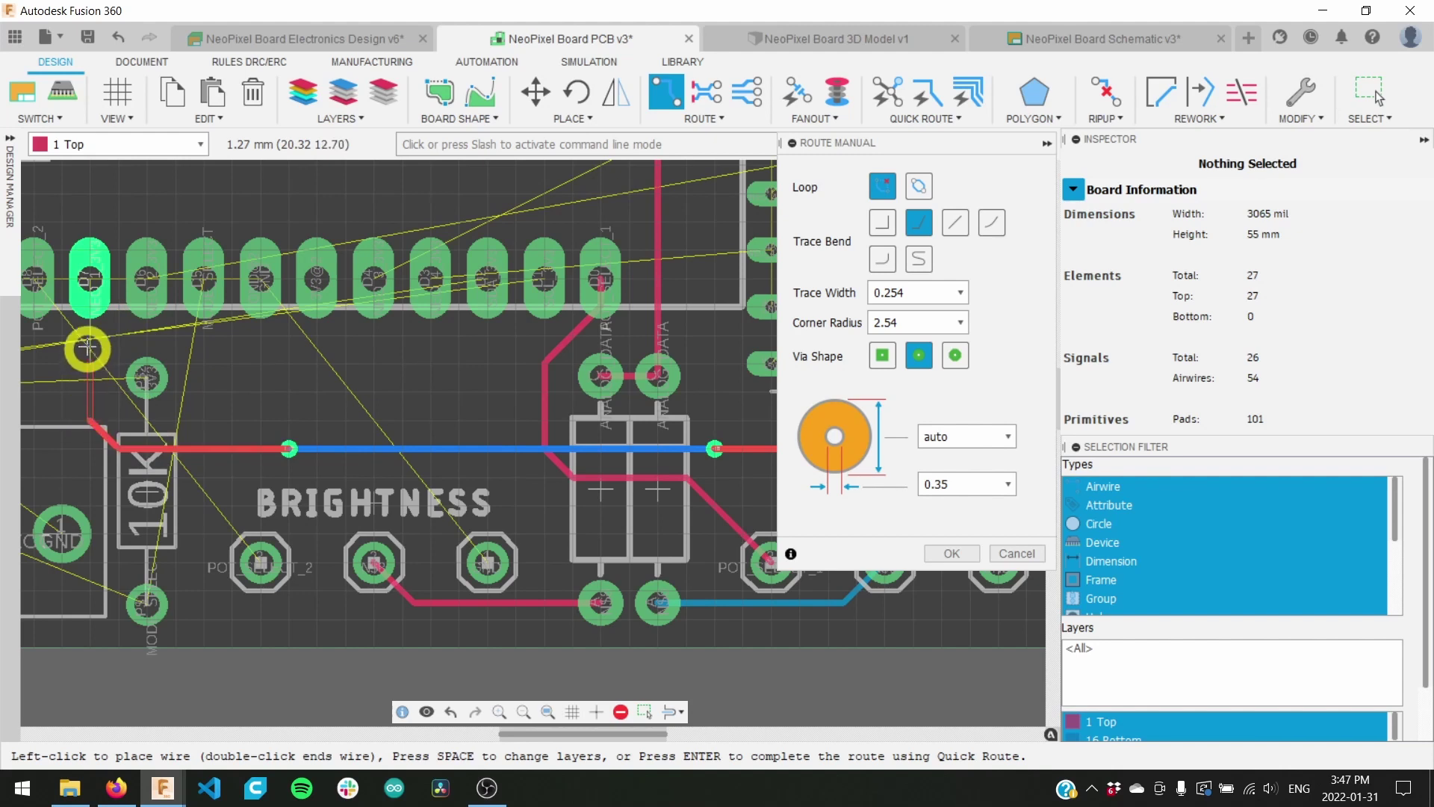
pyautogui.click(87, 282)
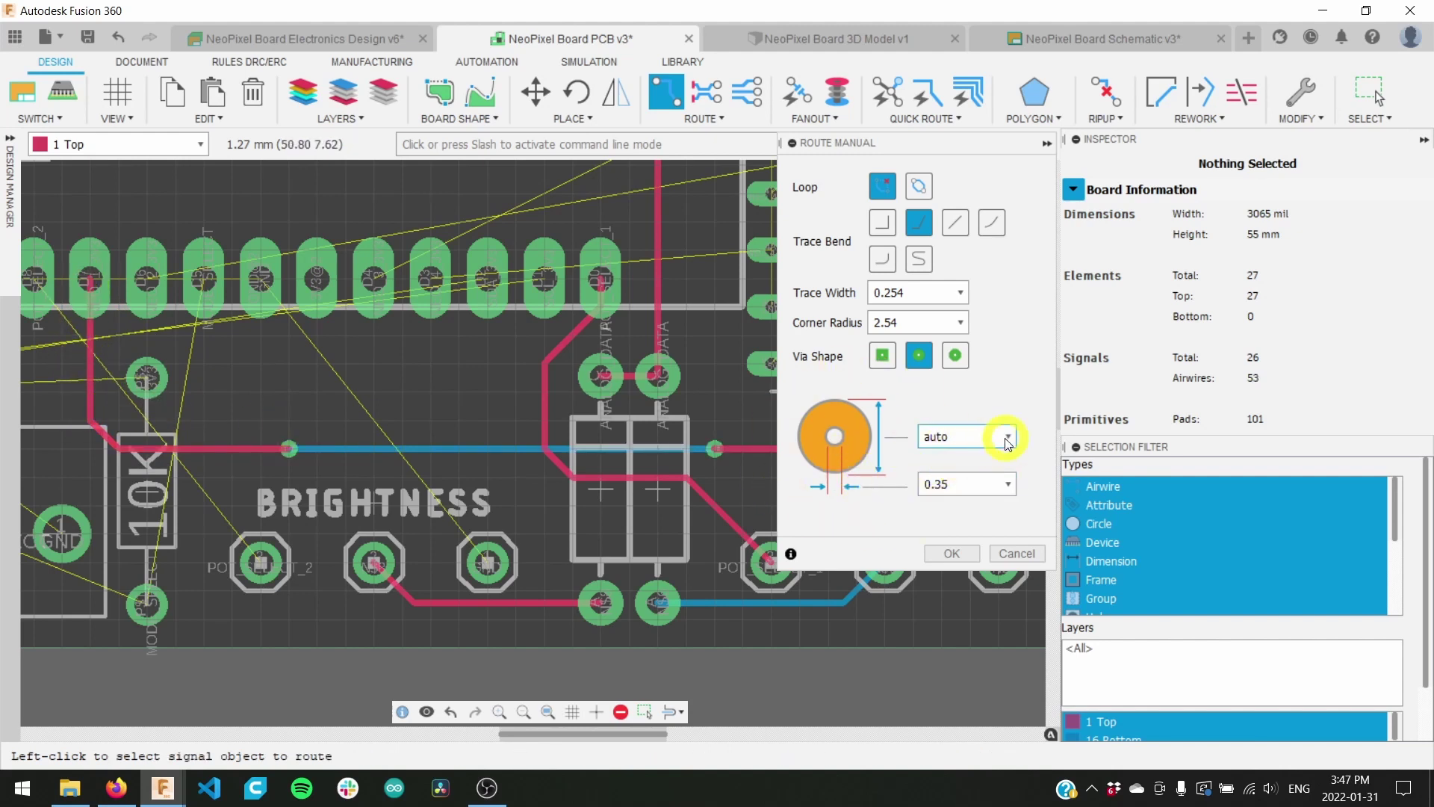
# Step: Check the available via drill sizes for manual routing and end the routing command
pyautogui.click(1017, 486)
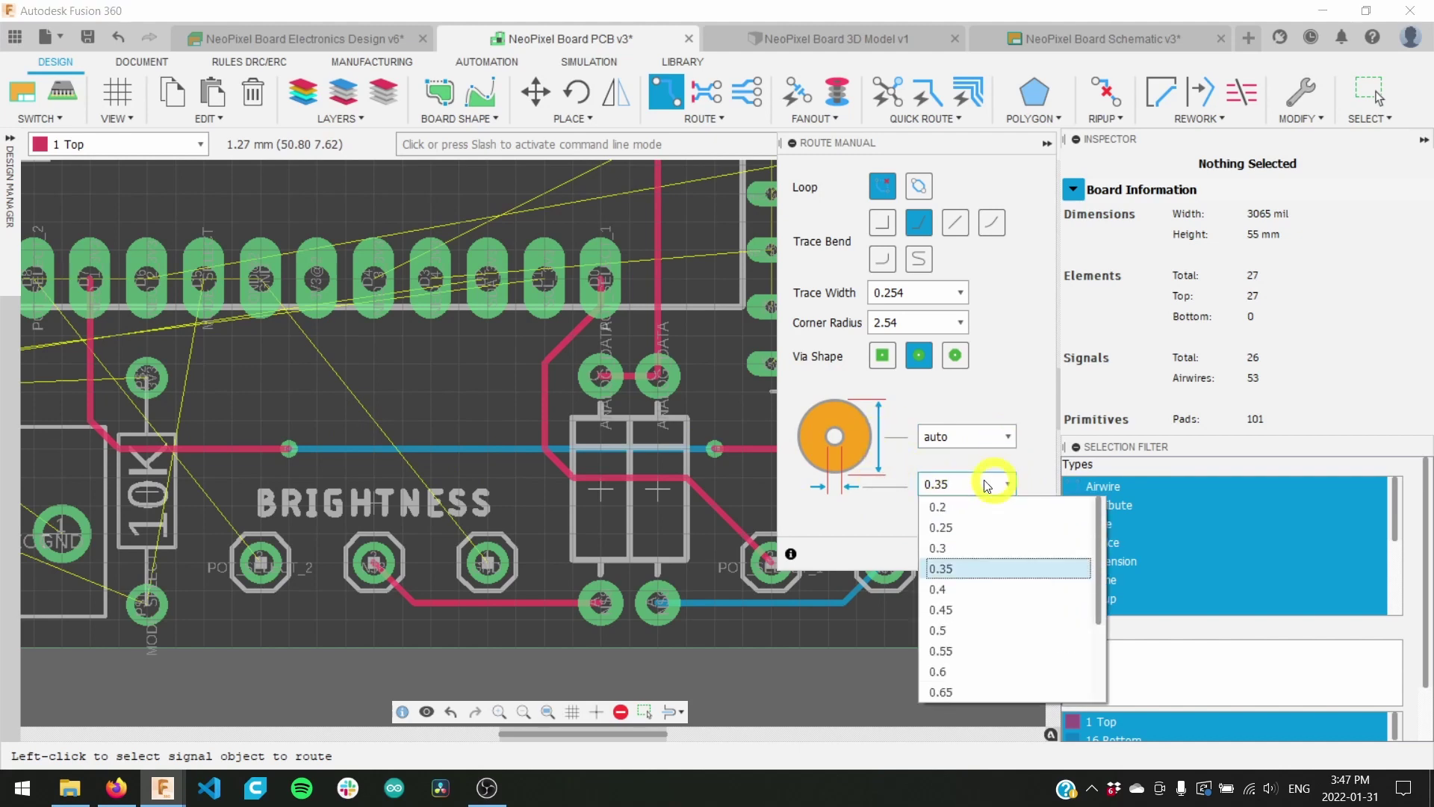
pyautogui.click(932, 447)
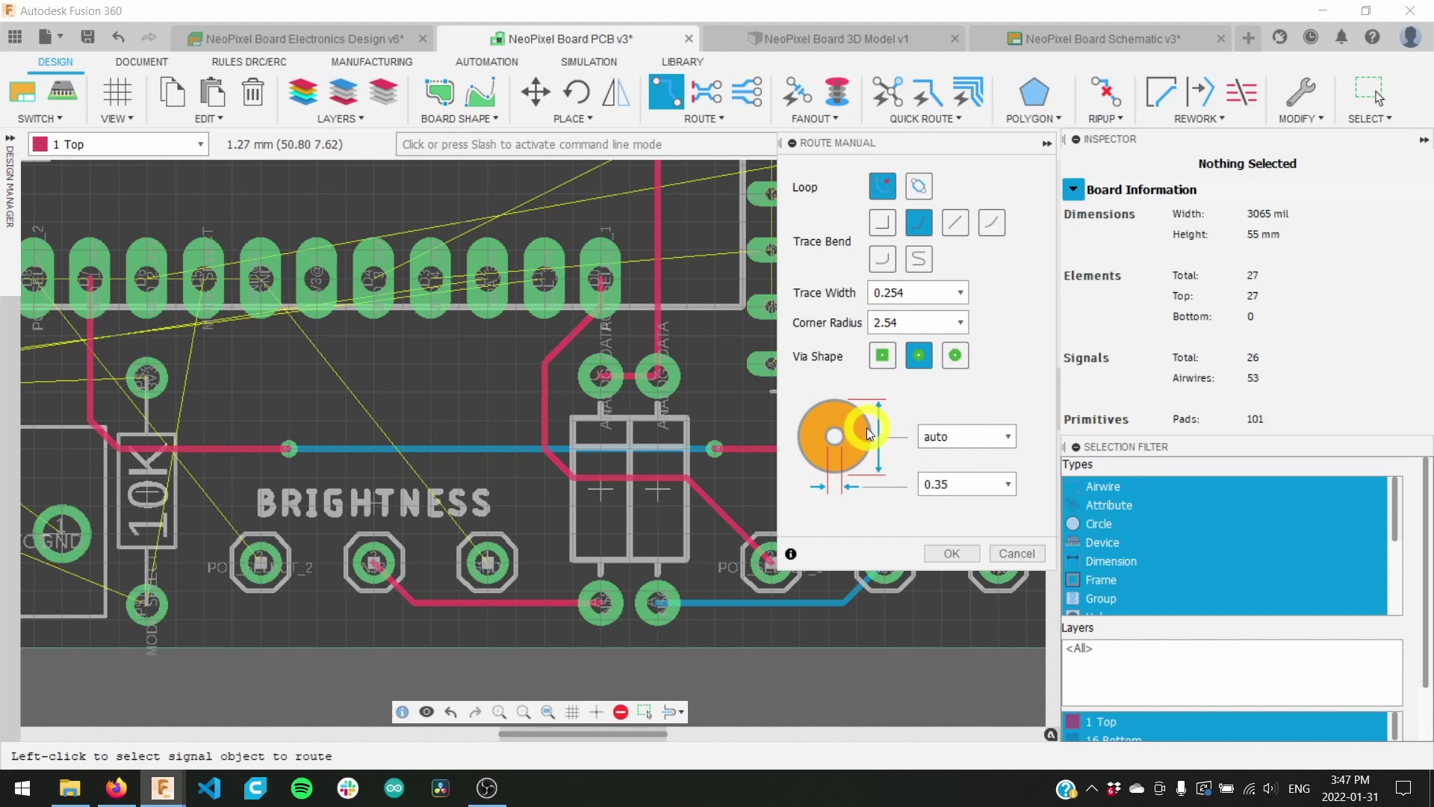
pyautogui.click(976, 552)
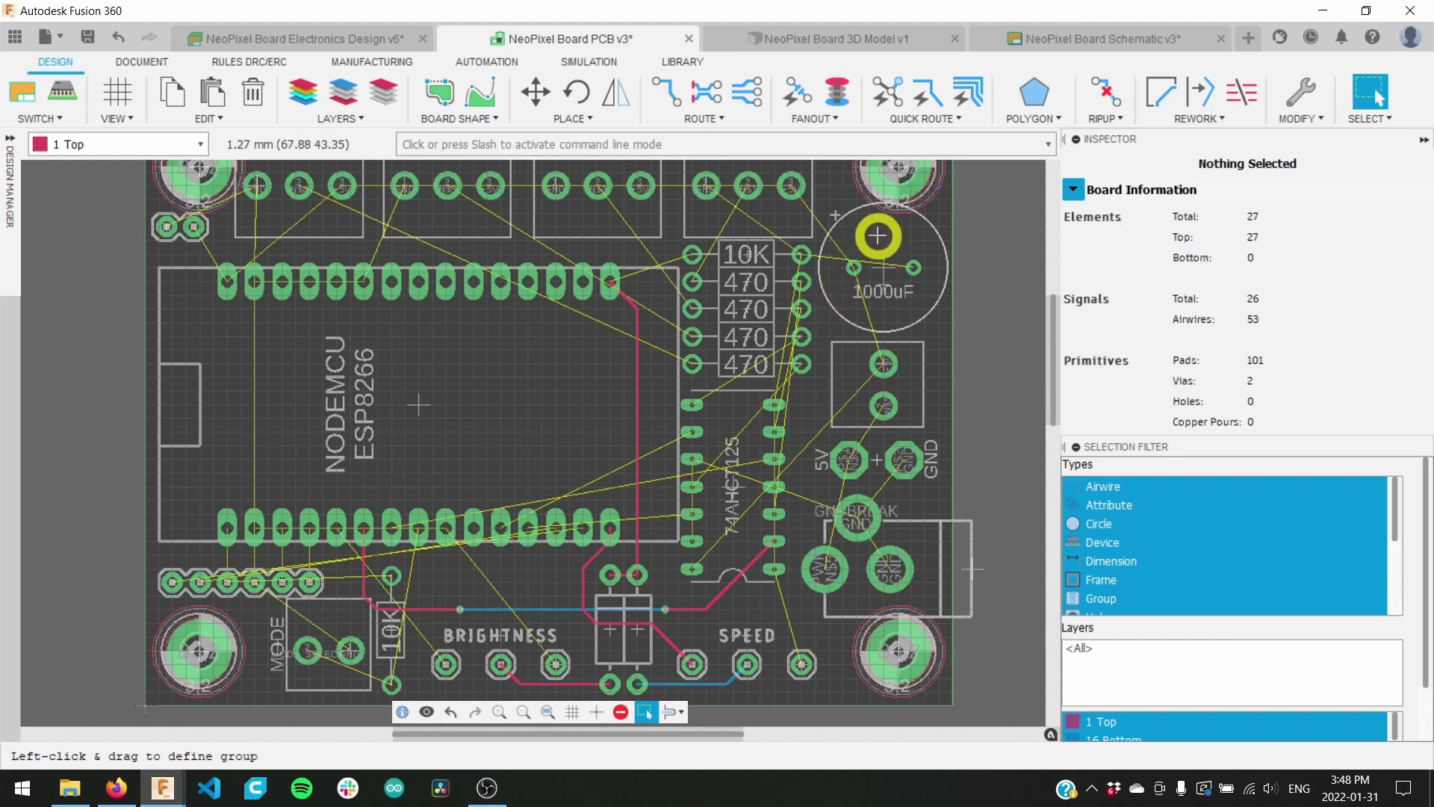
# Step: Open the Autorouter, review the effort choices, and proceed to the routing variants with Low effort and automatic directions on 1 Top and 16 Bottom
pyautogui.click(926, 120)
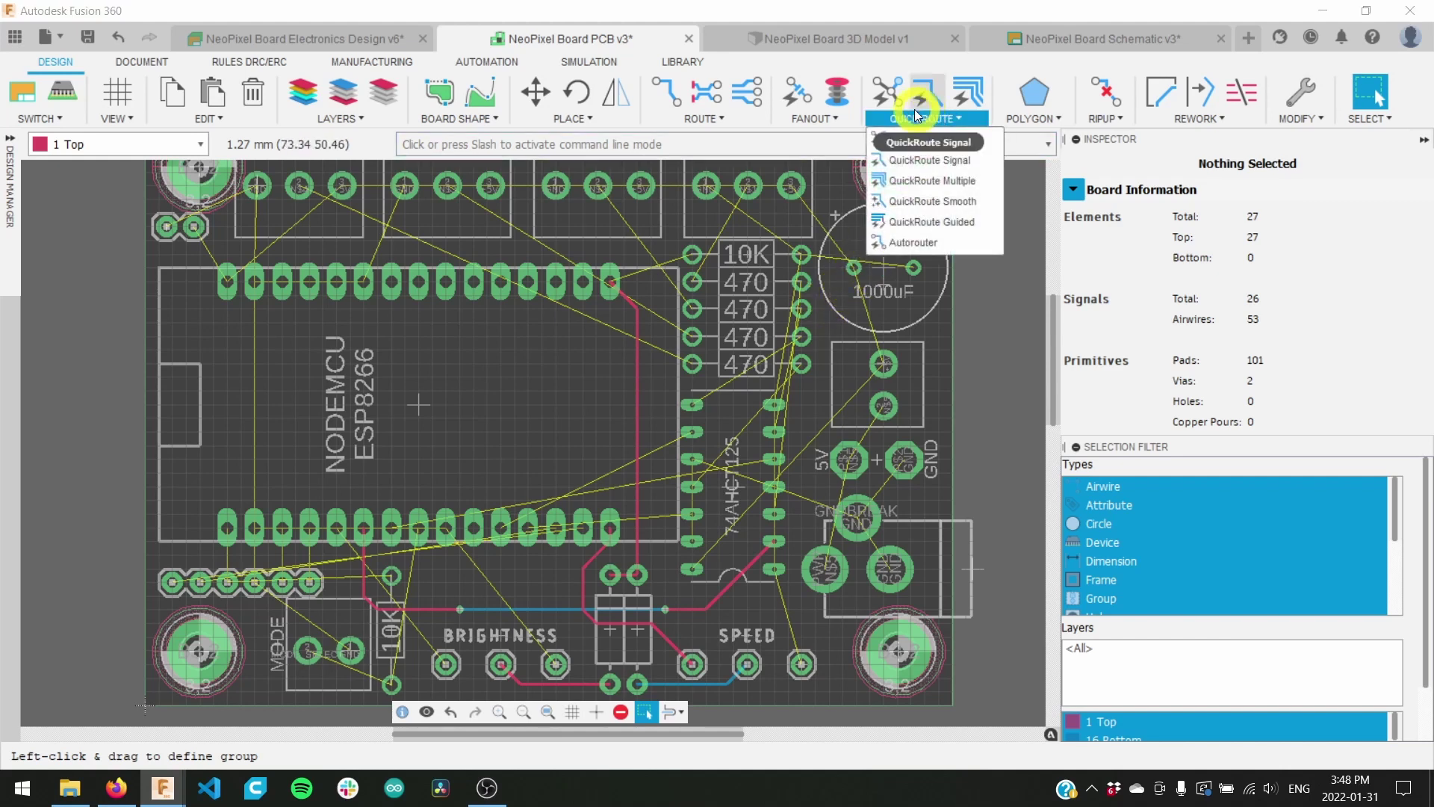
pyautogui.click(955, 245)
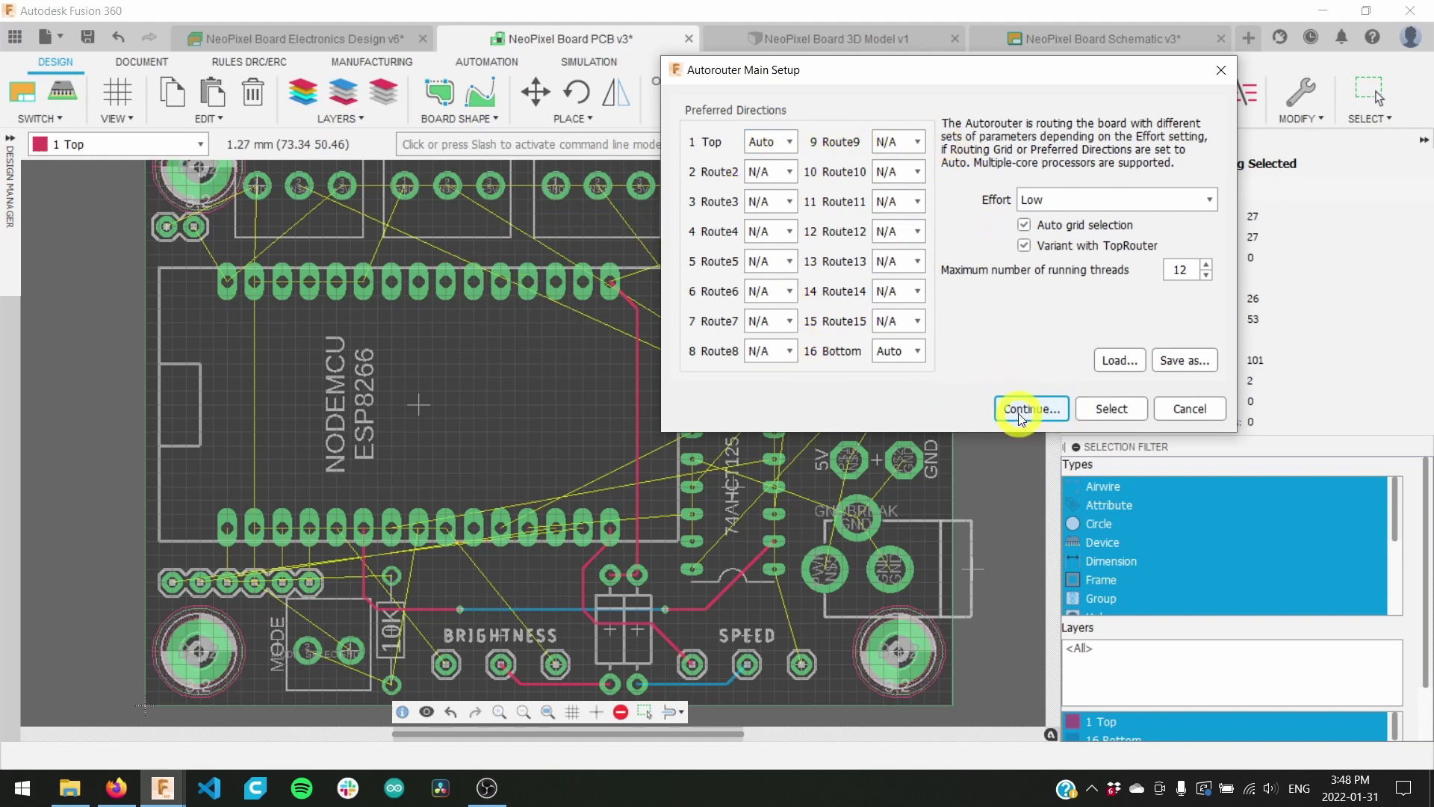
pyautogui.click(1120, 200)
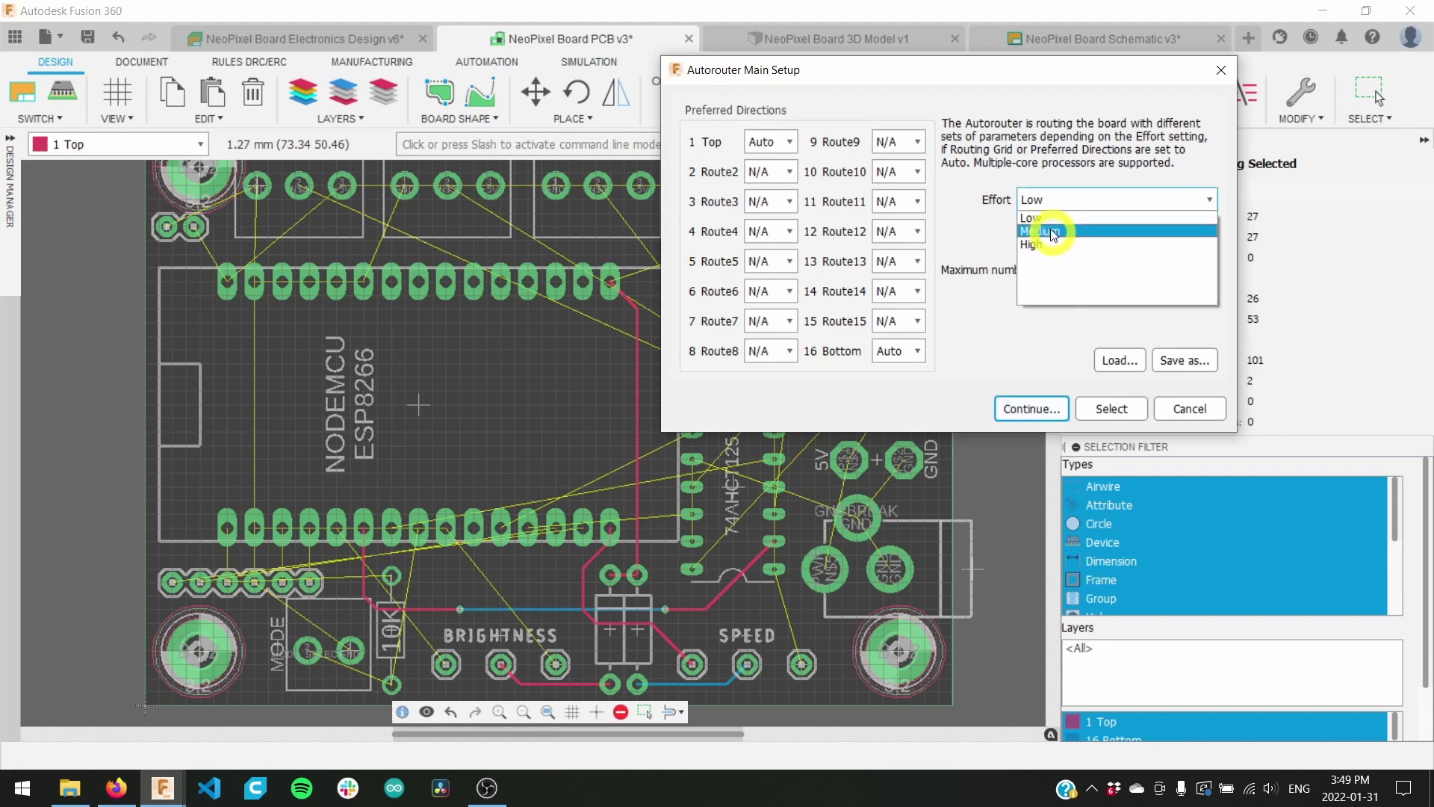
pyautogui.click(1057, 197)
pyautogui.click(1049, 197)
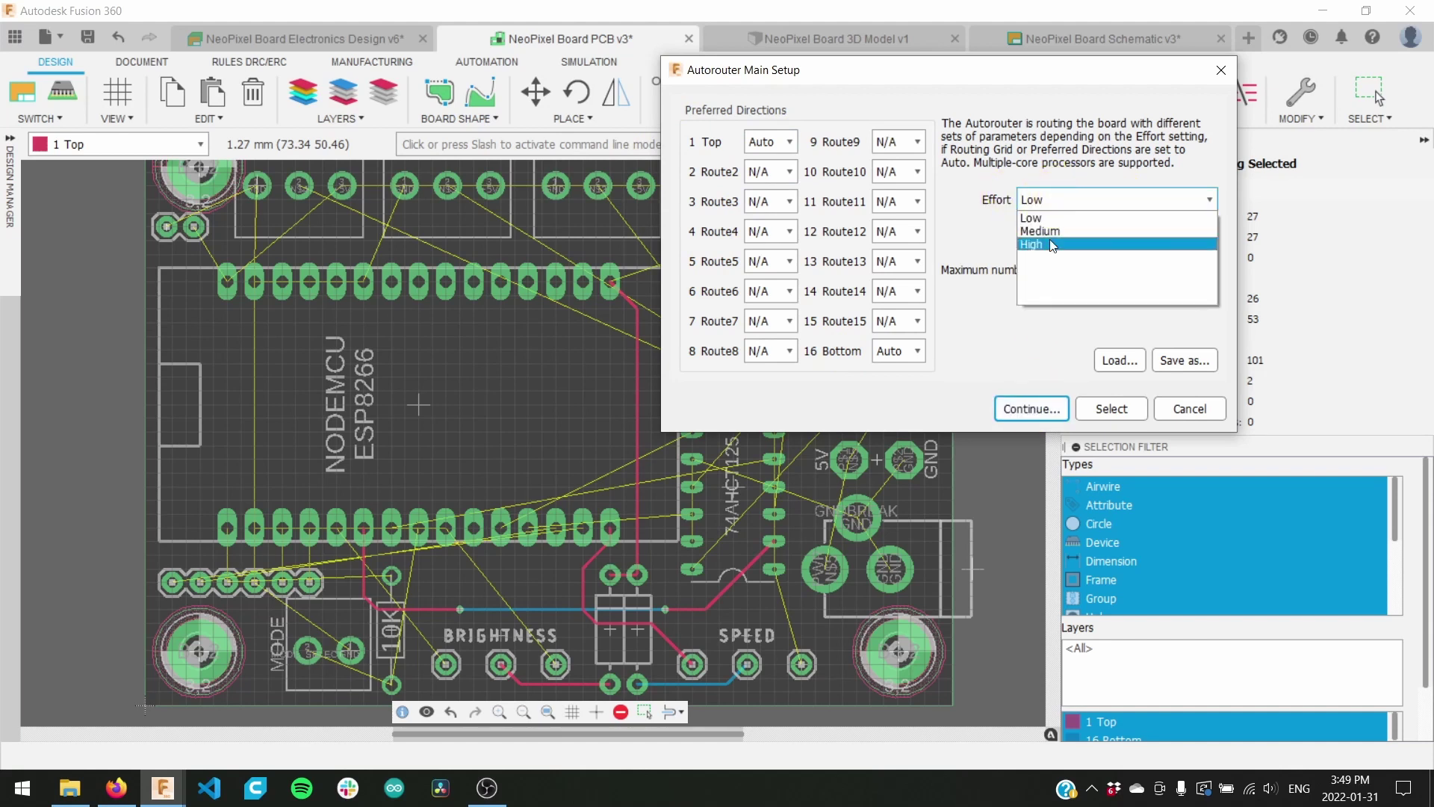
pyautogui.click(975, 183)
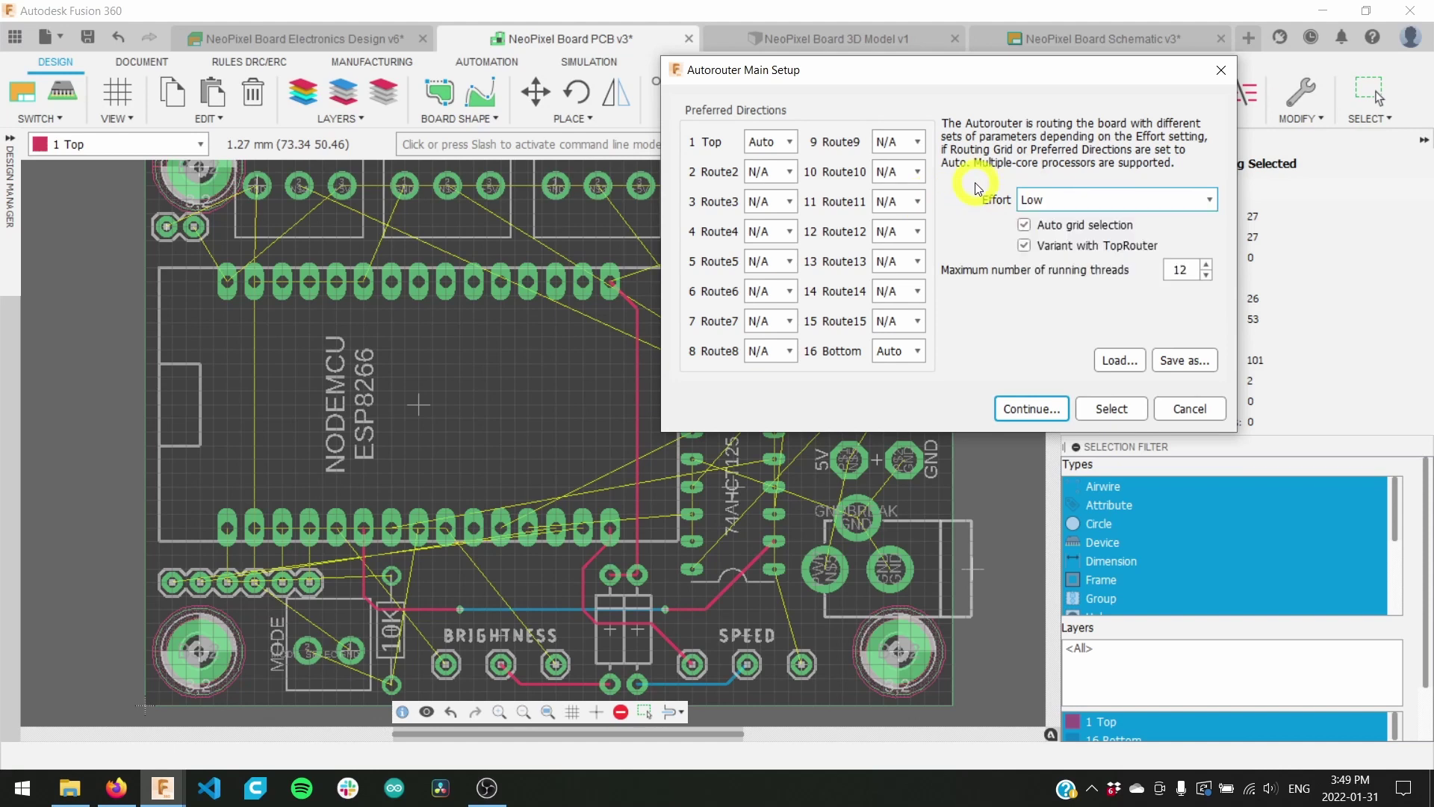
pyautogui.click(1045, 410)
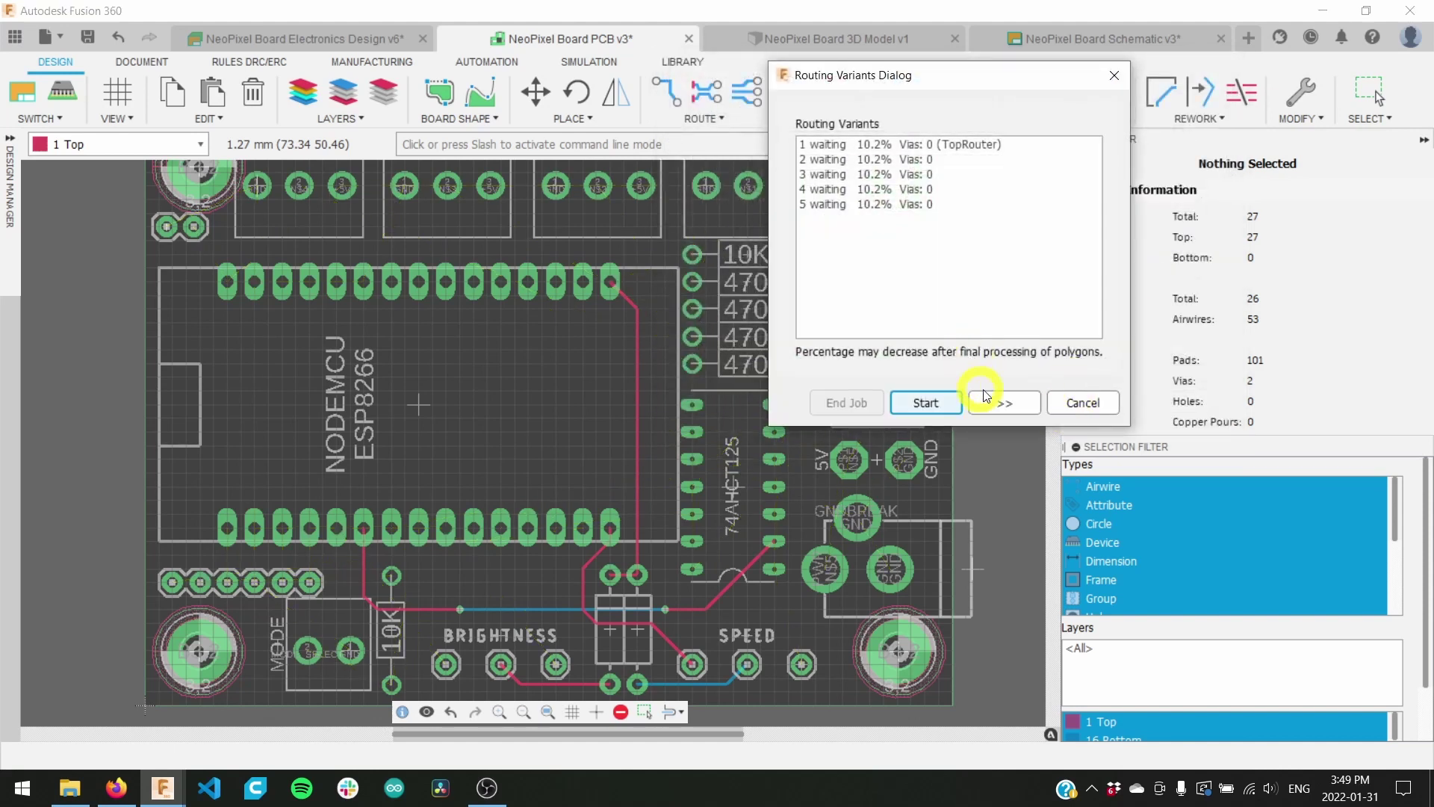
# Step: Run the autorouting job and apply the first completed variant (TopRouter) to the board
pyautogui.click(926, 404)
pyautogui.moveTo(948, 88); pyautogui.dragTo(1128, 95)
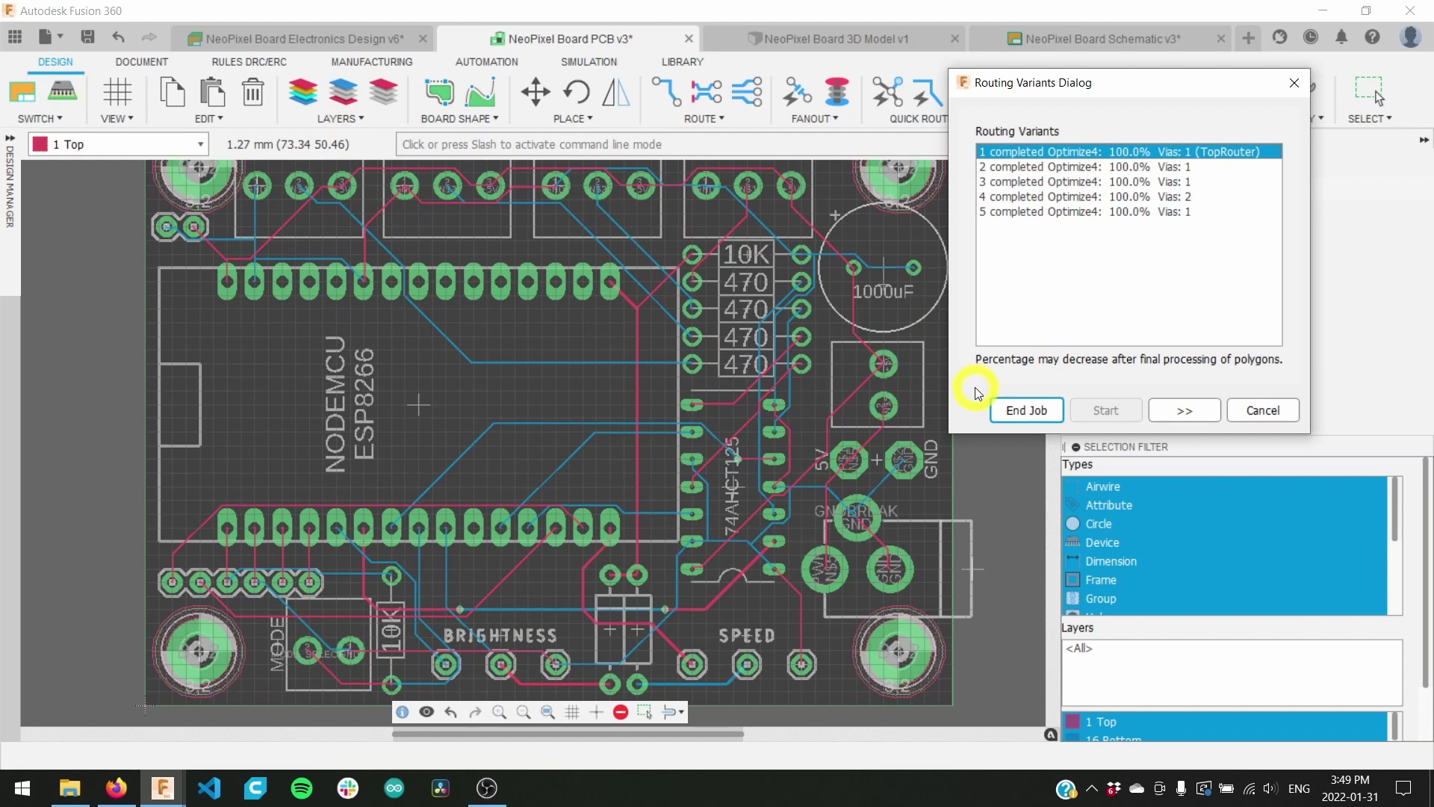
pyautogui.click(1024, 407)
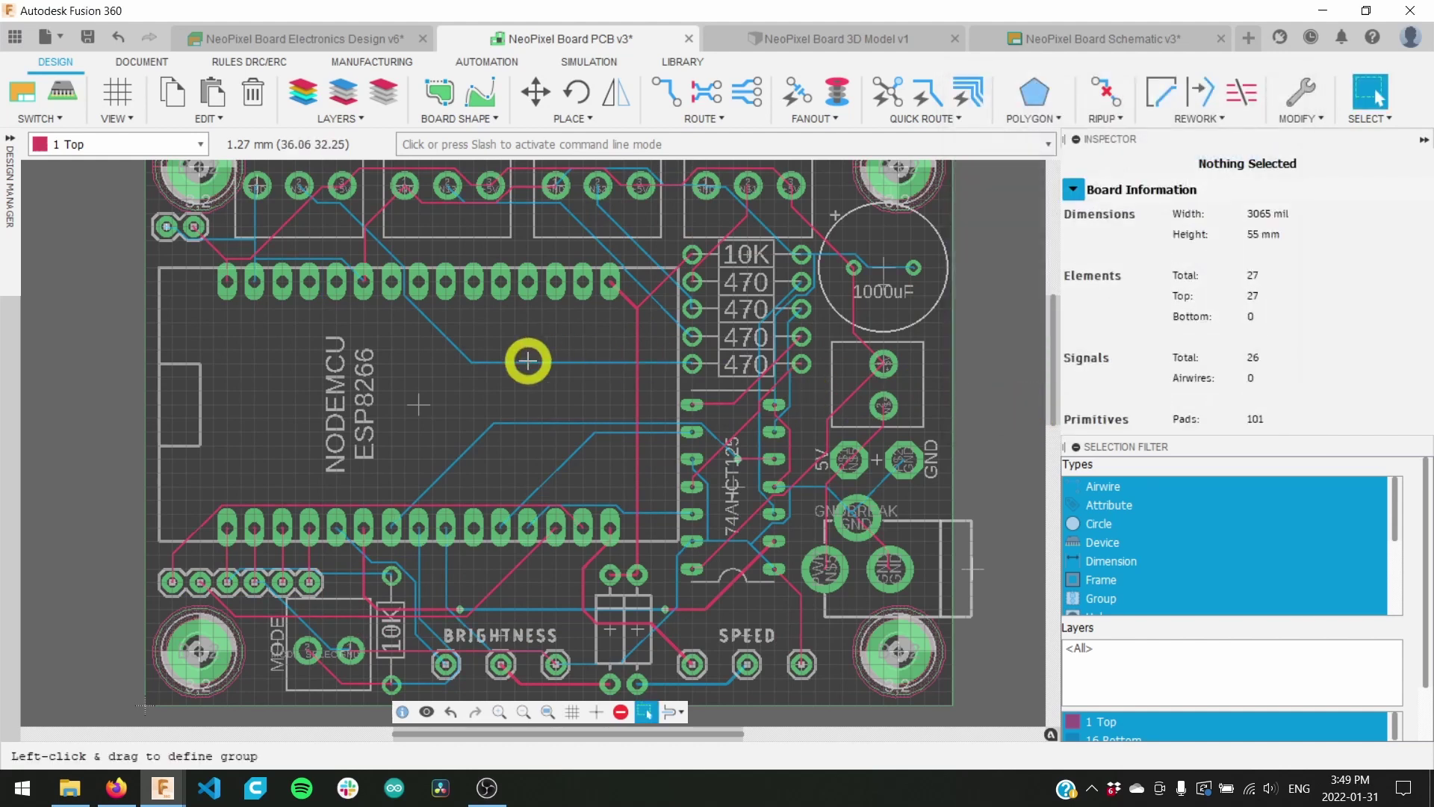
# Step: Examine the autorouted traces around the resistors, the capacitor, the power connectors and the NEOPIXEL headers
pyautogui.scroll(2, 522, 349)
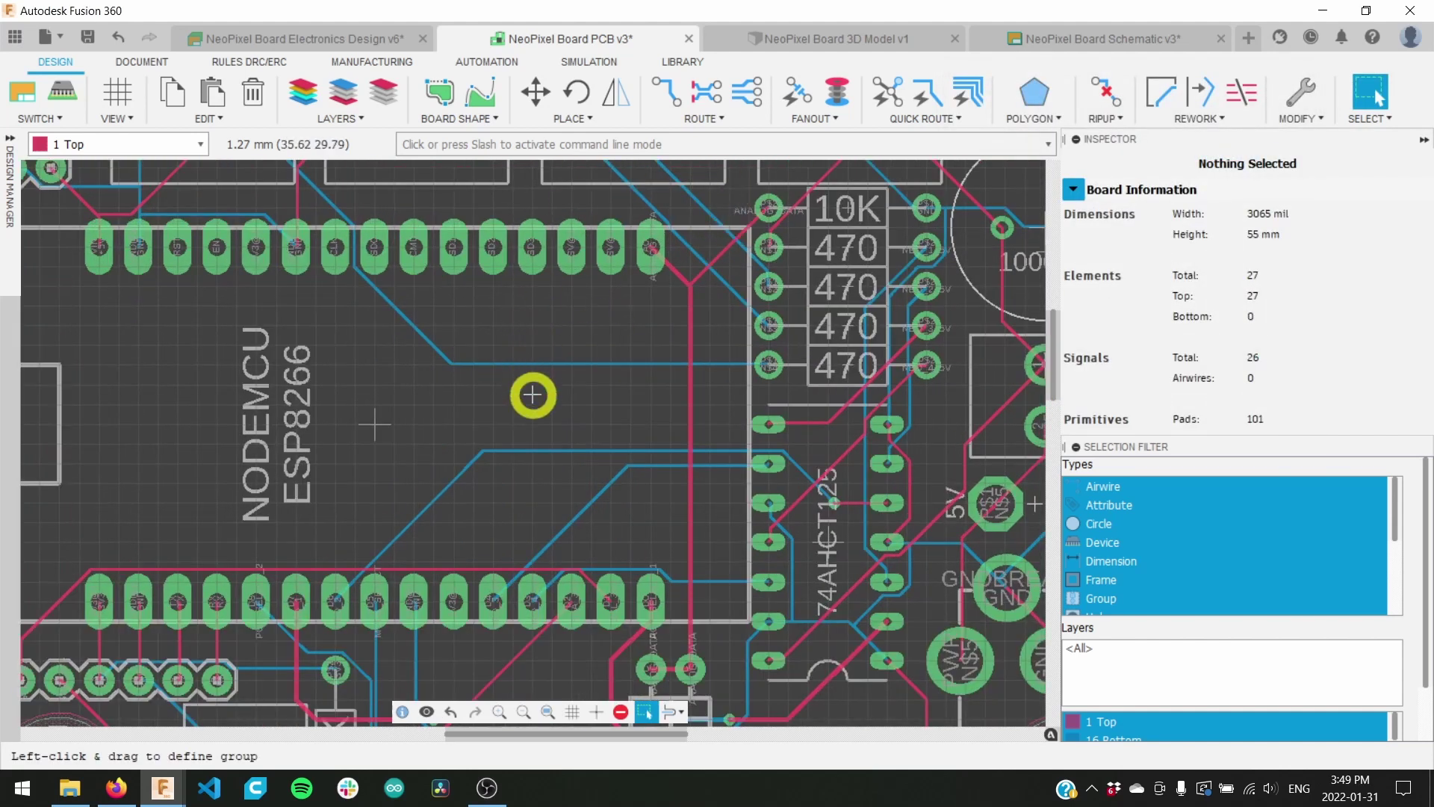
pyautogui.moveTo(747, 313); pyautogui.dragTo(631, 416, button='middle')
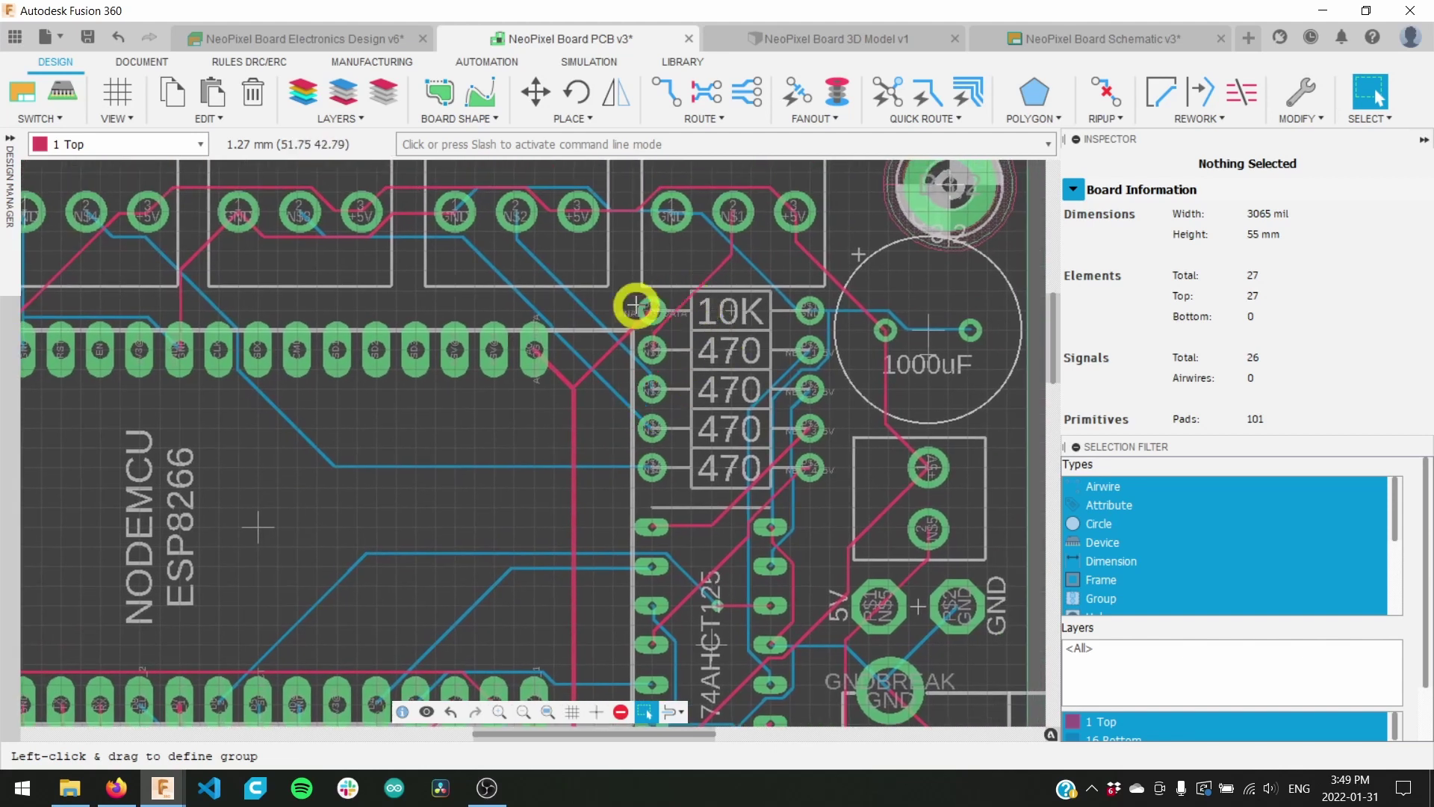
pyautogui.moveTo(592, 311); pyautogui.dragTo(697, 388, button='middle')
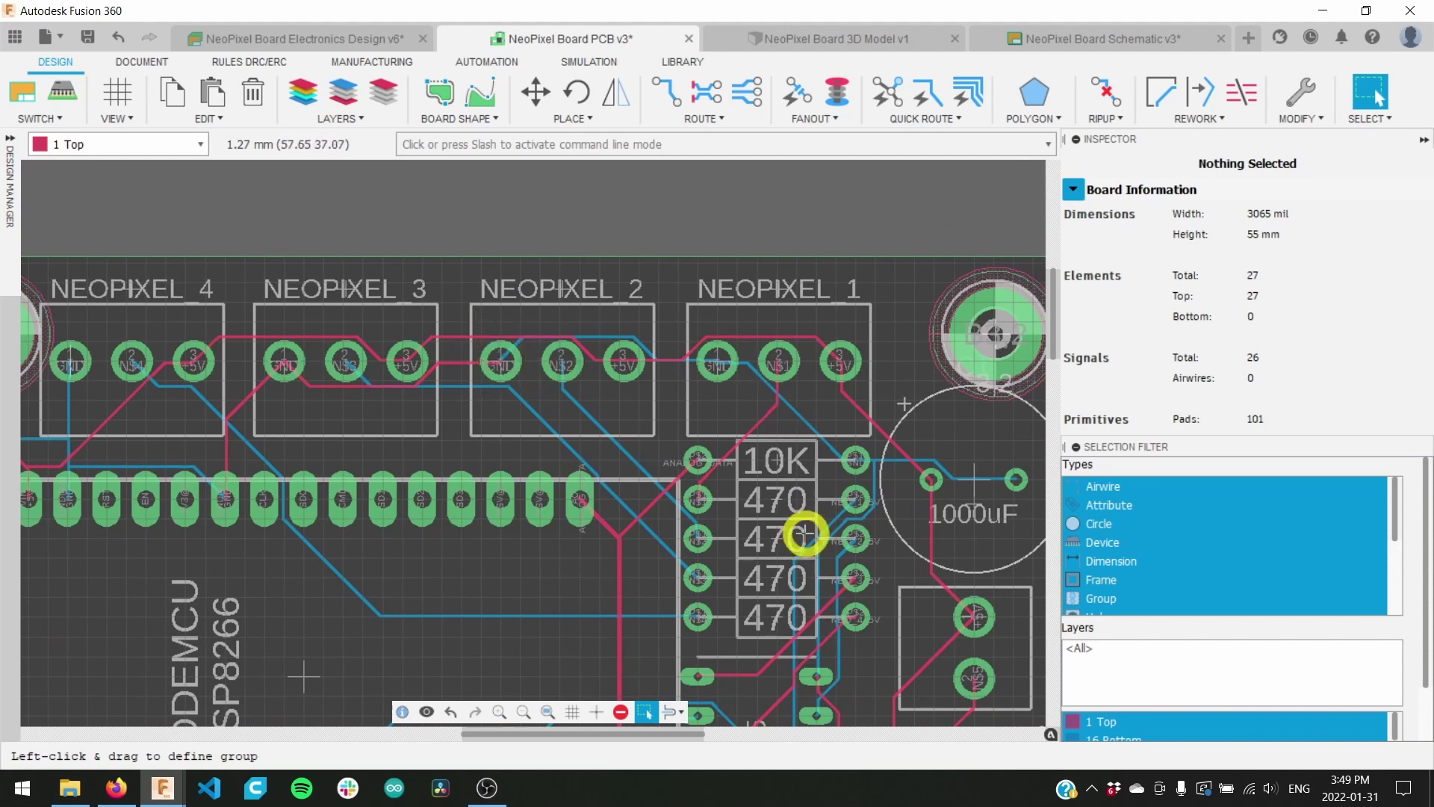
pyautogui.moveTo(807, 533); pyautogui.dragTo(704, 381, button='middle')
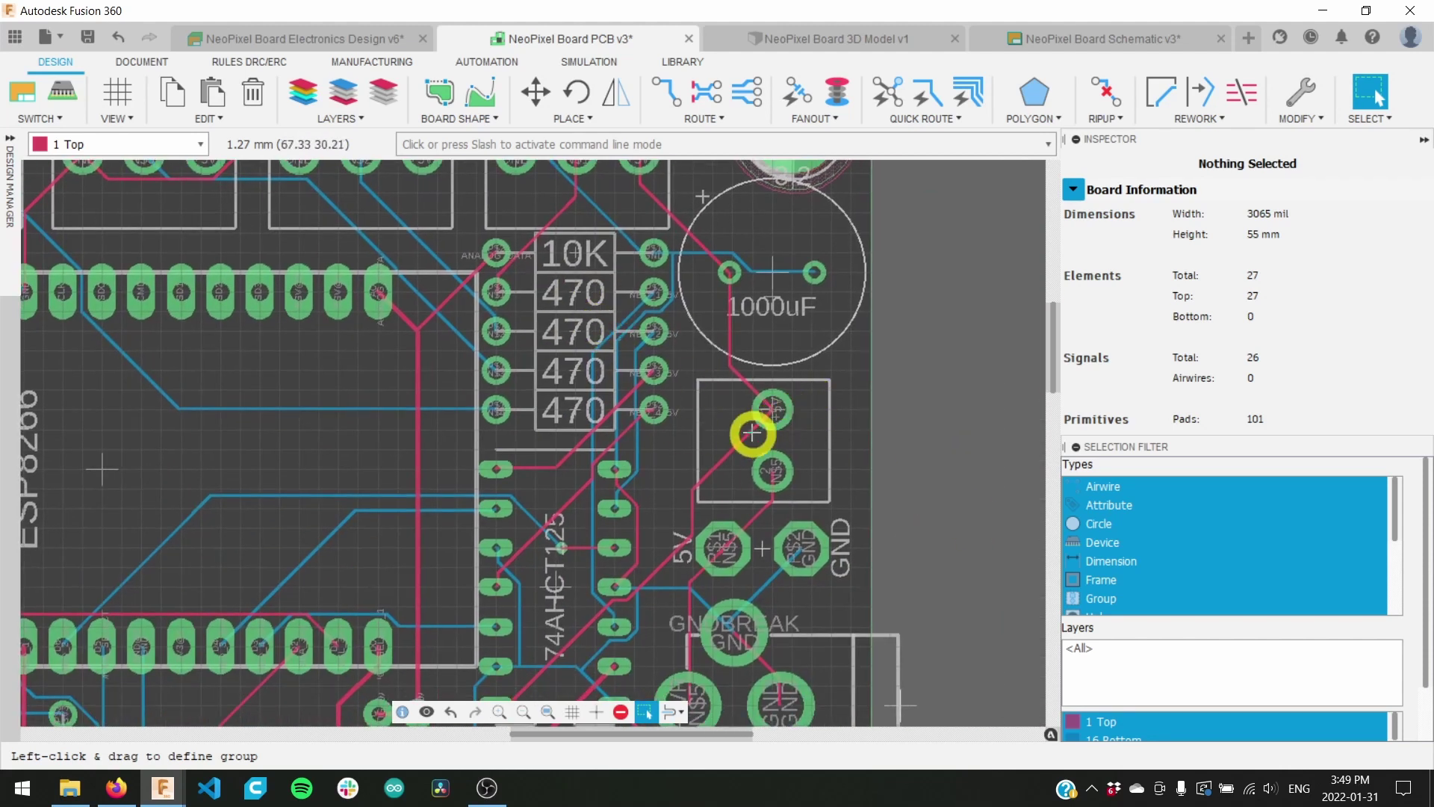
pyautogui.scroll(-4, 697, 451)
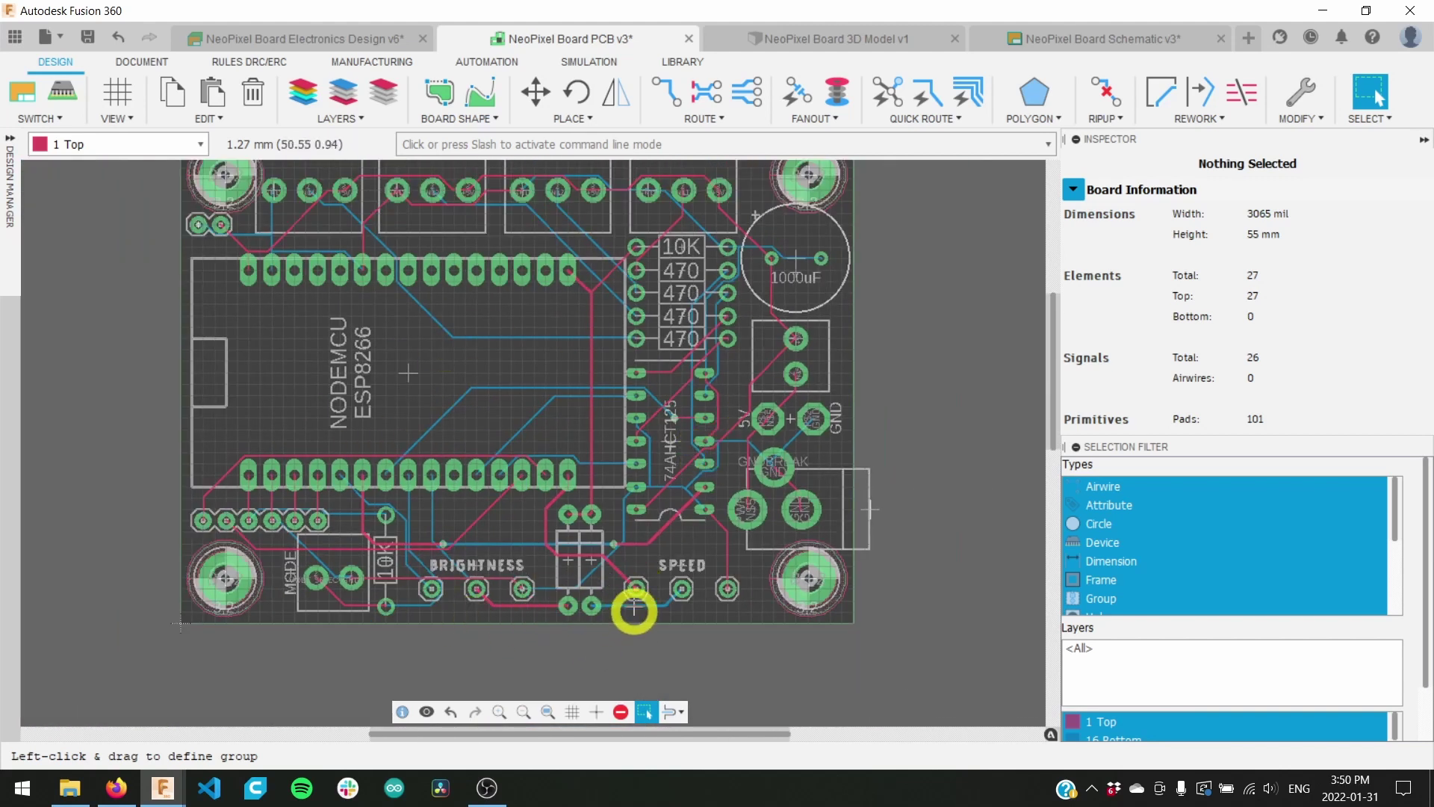
pyautogui.scroll(5, 643, 595)
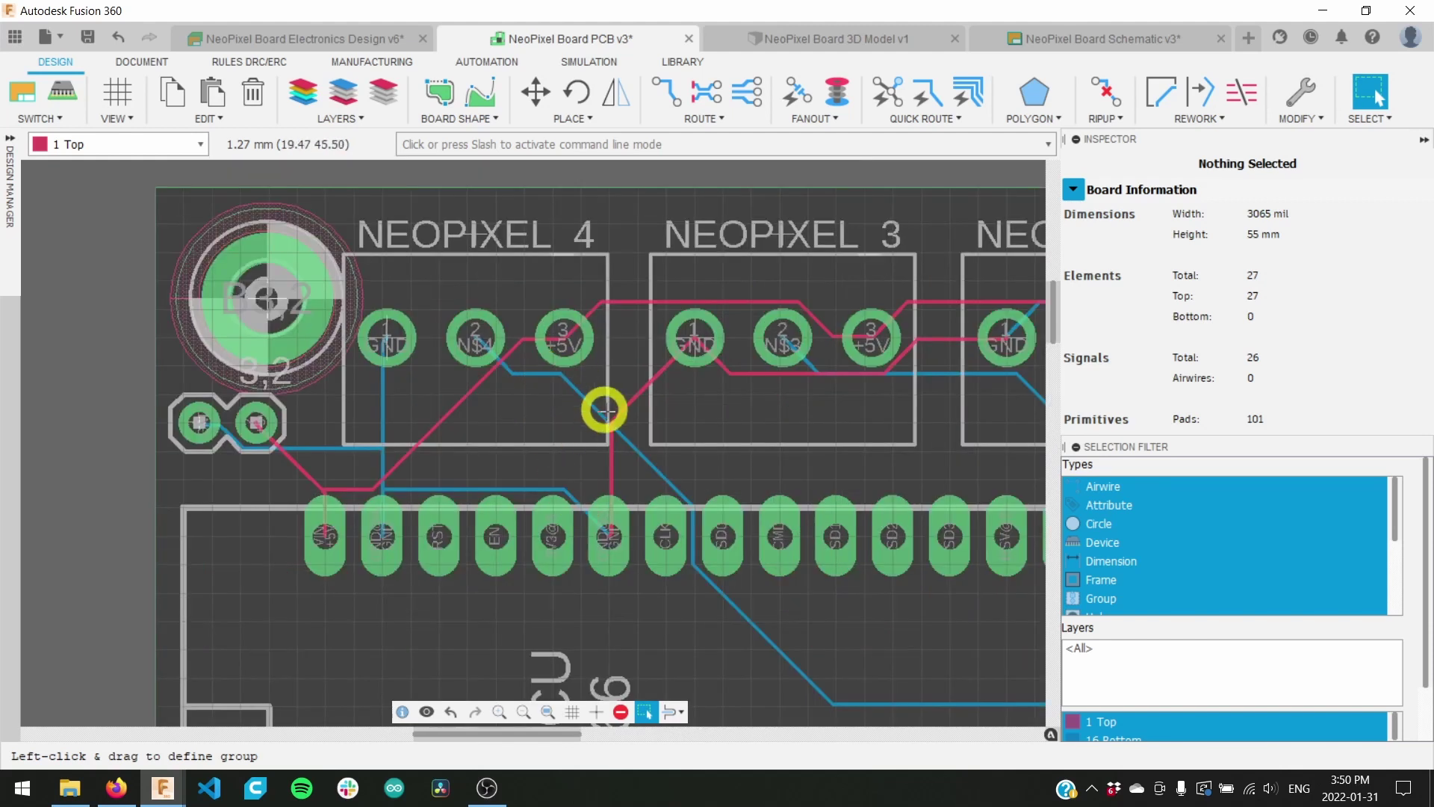
pyautogui.moveTo(710, 451); pyautogui.dragTo(501, 380, button='middle')
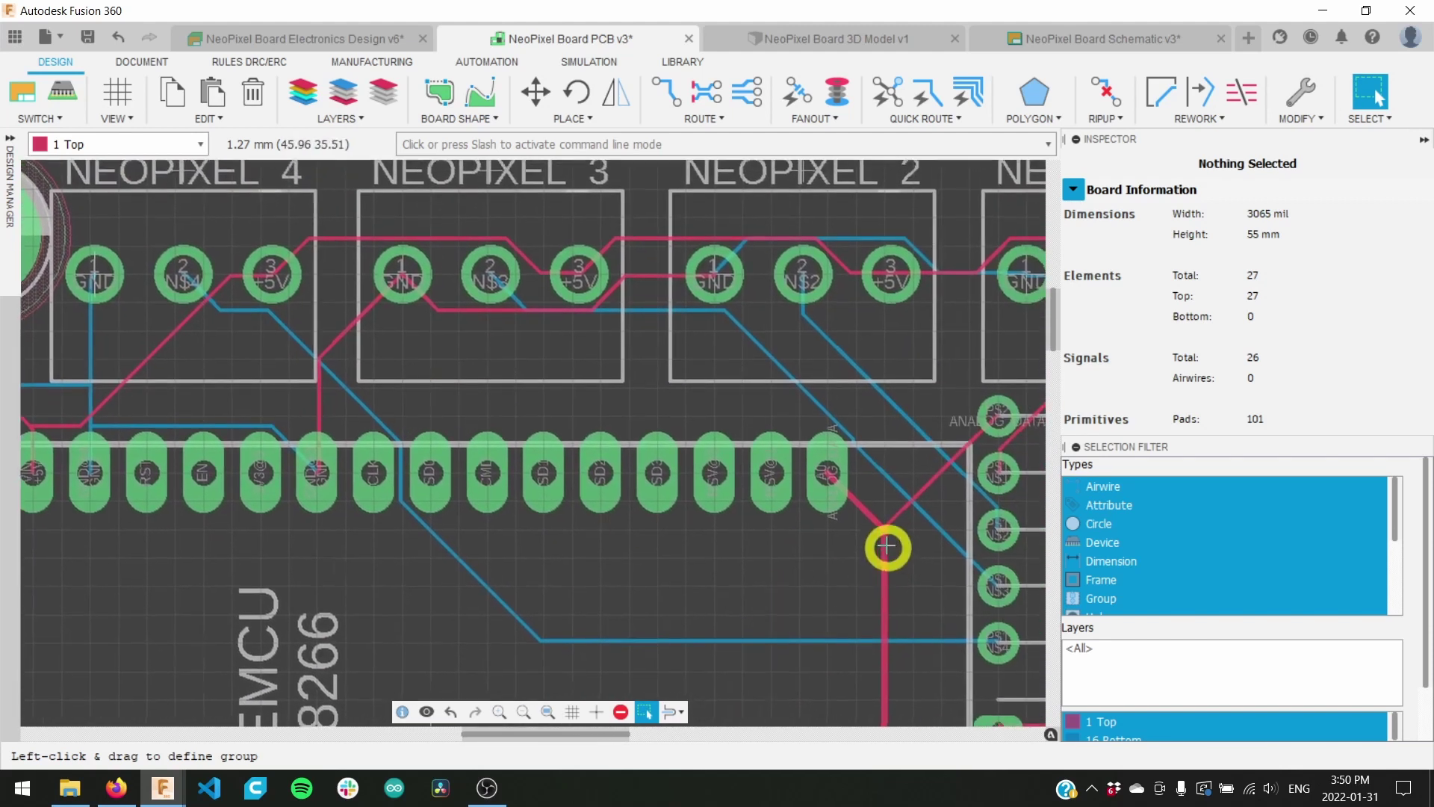
# Step: Review the autorouted traces around the 74AHCT125 and the 470 resistors, and undo the autorouting
pyautogui.moveTo(883, 545); pyautogui.dragTo(579, 310, button='middle')
pyautogui.moveTo(767, 445); pyautogui.dragTo(688, 282, button='middle')
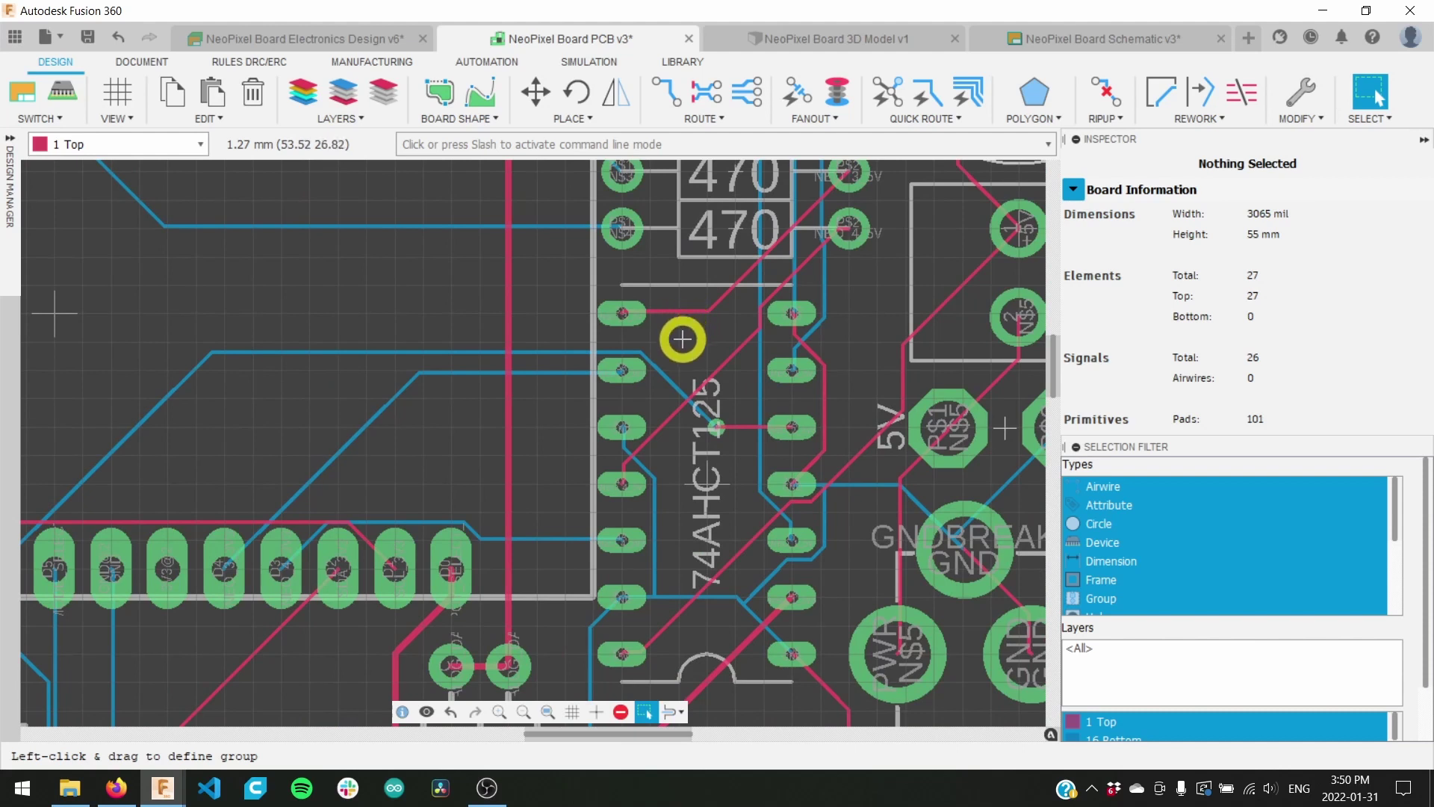
pyautogui.scroll(-4, 675, 351)
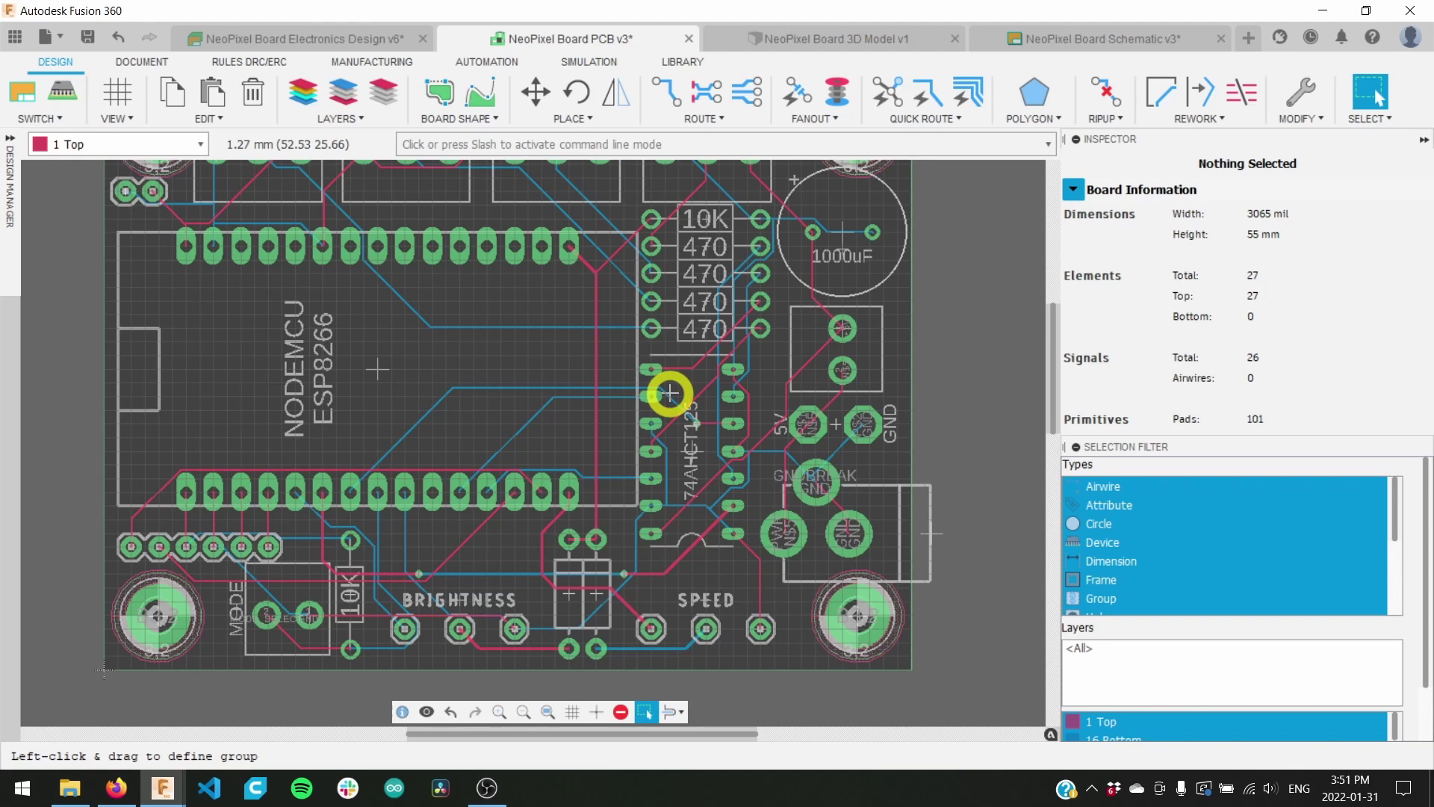
pyautogui.moveTo(670, 393); pyautogui.dragTo(649, 444, button='middle')
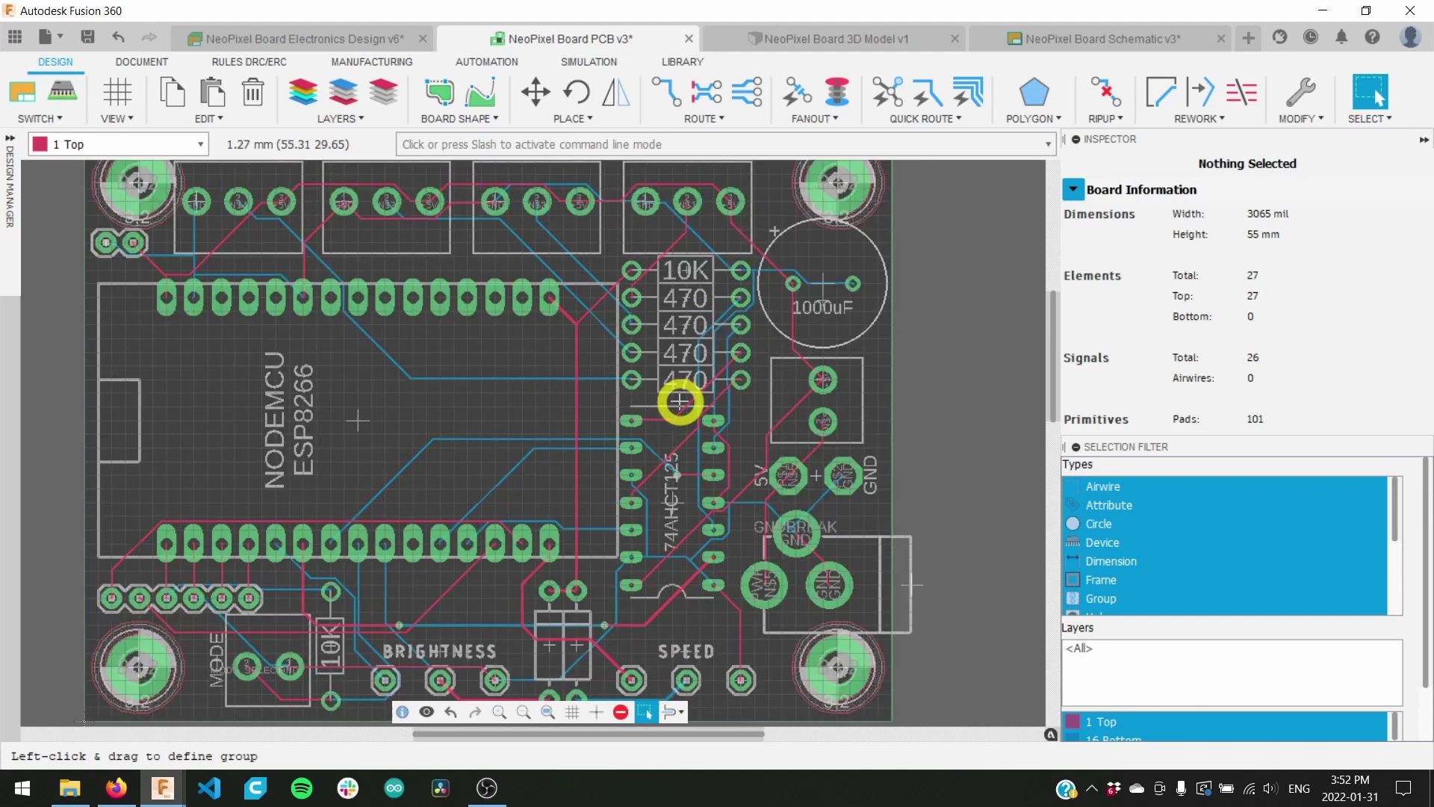
pyautogui.click(451, 712)
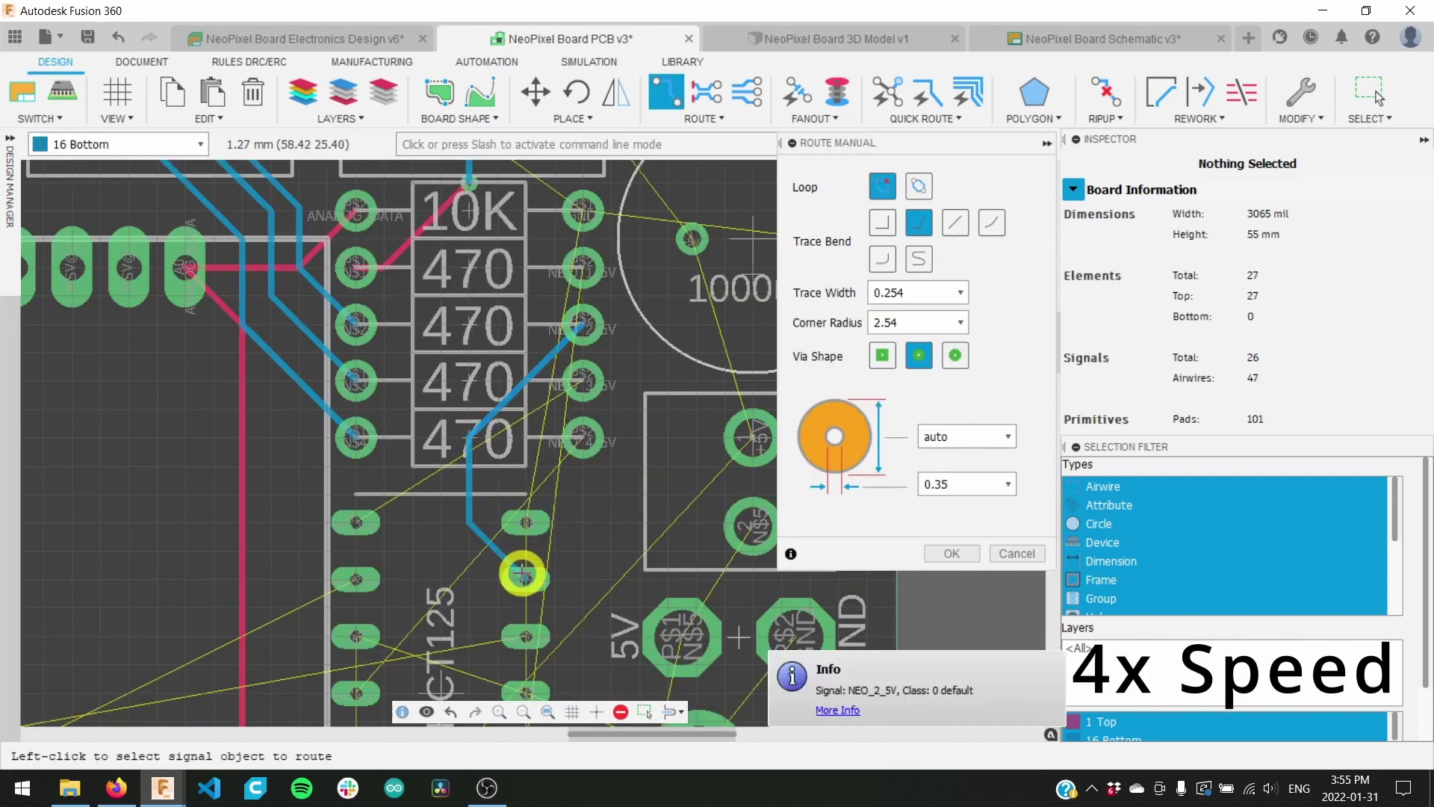
# Step: Shift the NEO_2_5V trace closer to the 74AHCT125 pads and route NEO_1_5V from its 470 resistor toward the chip on 16 Bottom
pyautogui.click(536, 91)
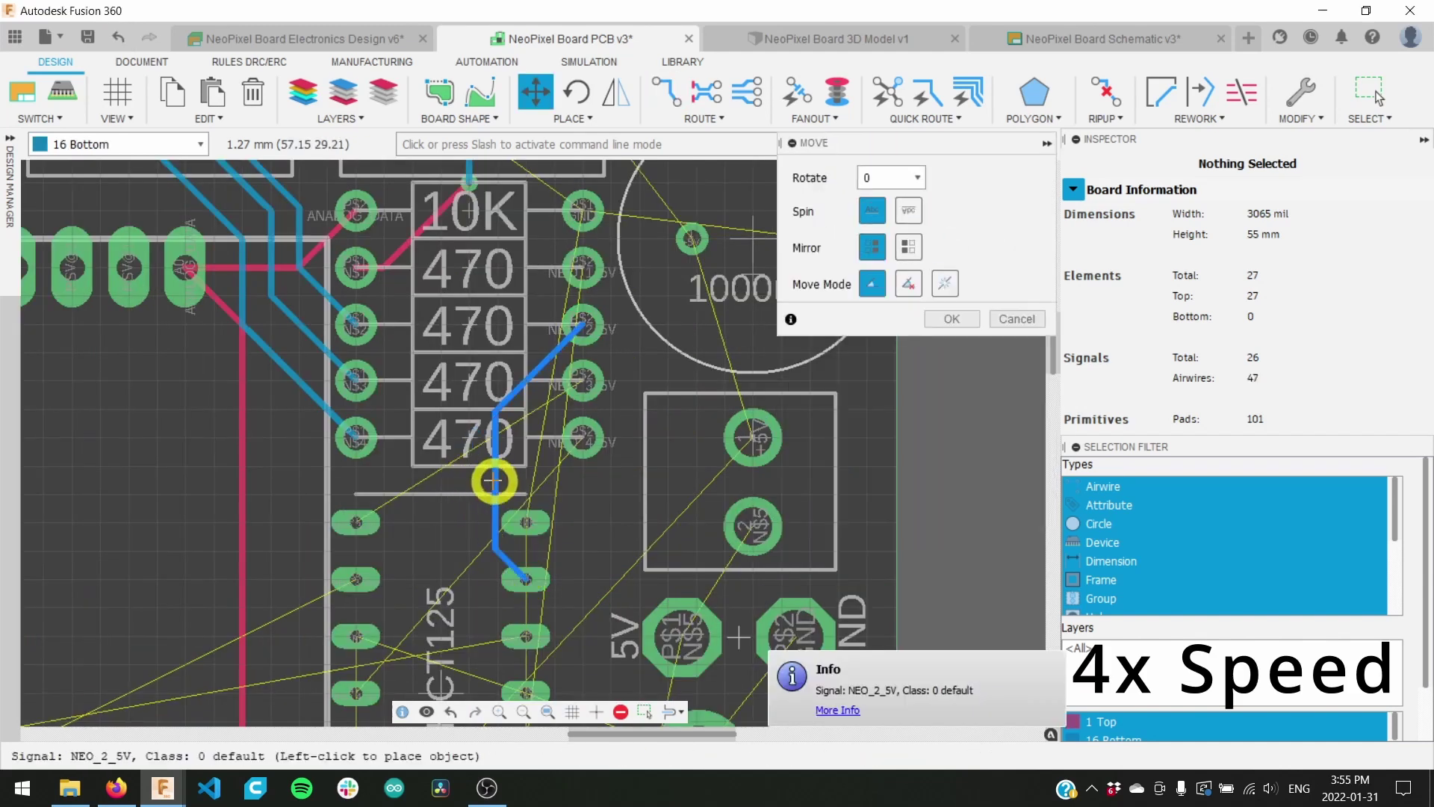
pyautogui.click(666, 91)
pyautogui.click(577, 265)
pyautogui.scroll(-3, 474, 515)
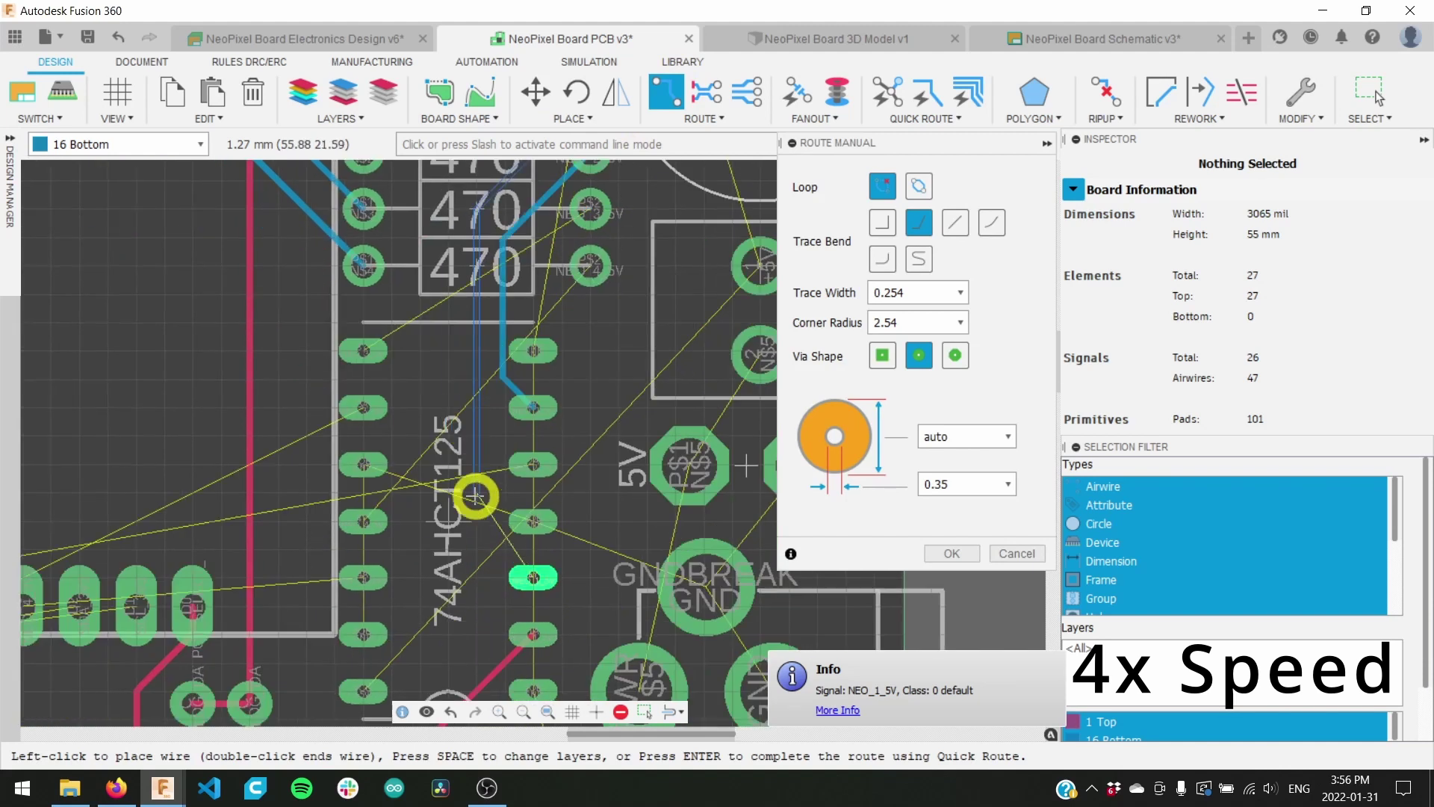
pyautogui.click(533, 521)
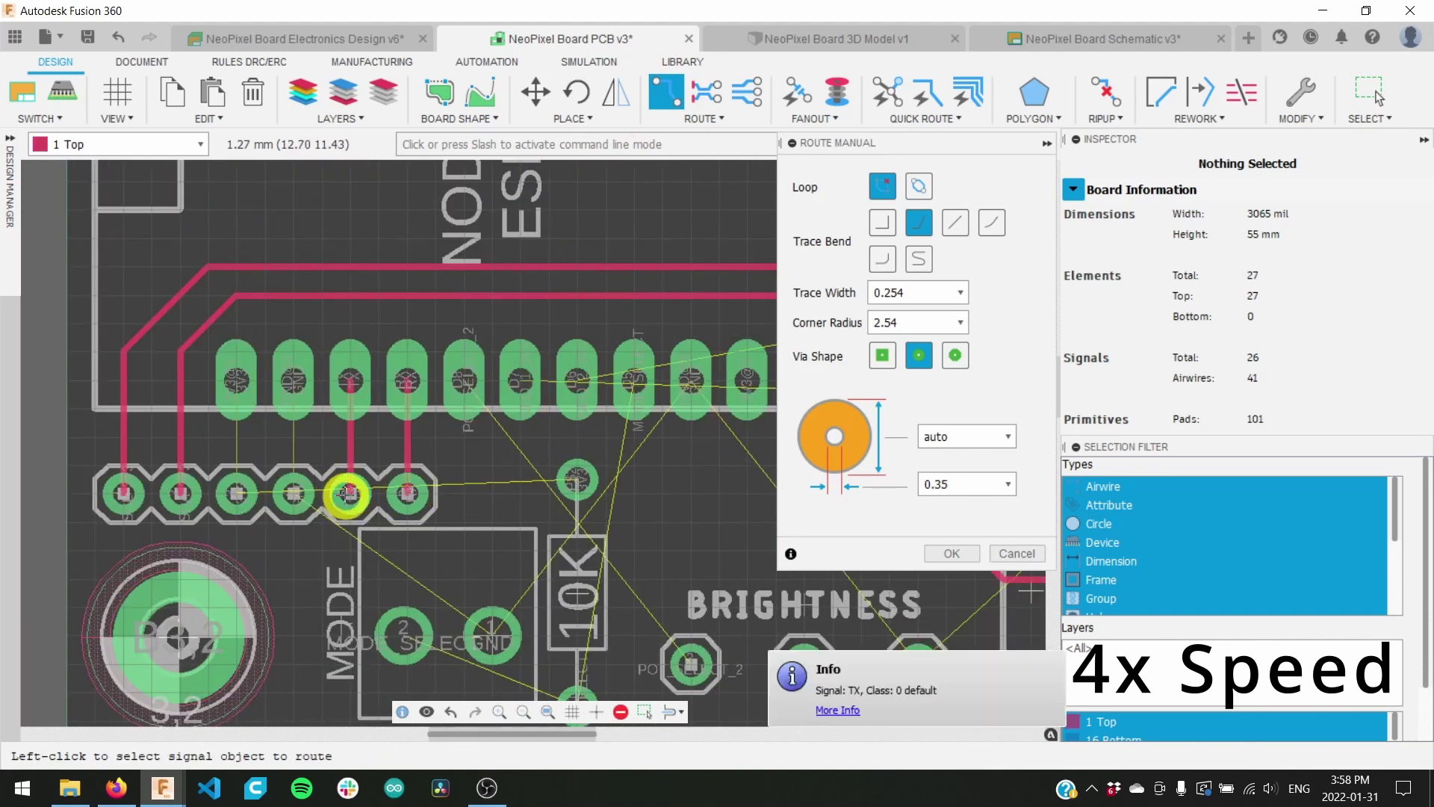
# Step: Route the 3V3 header pad to the NodeMCU 3V3 pin on layer 1 Top
pyautogui.click(236, 492)
pyautogui.click(236, 381)
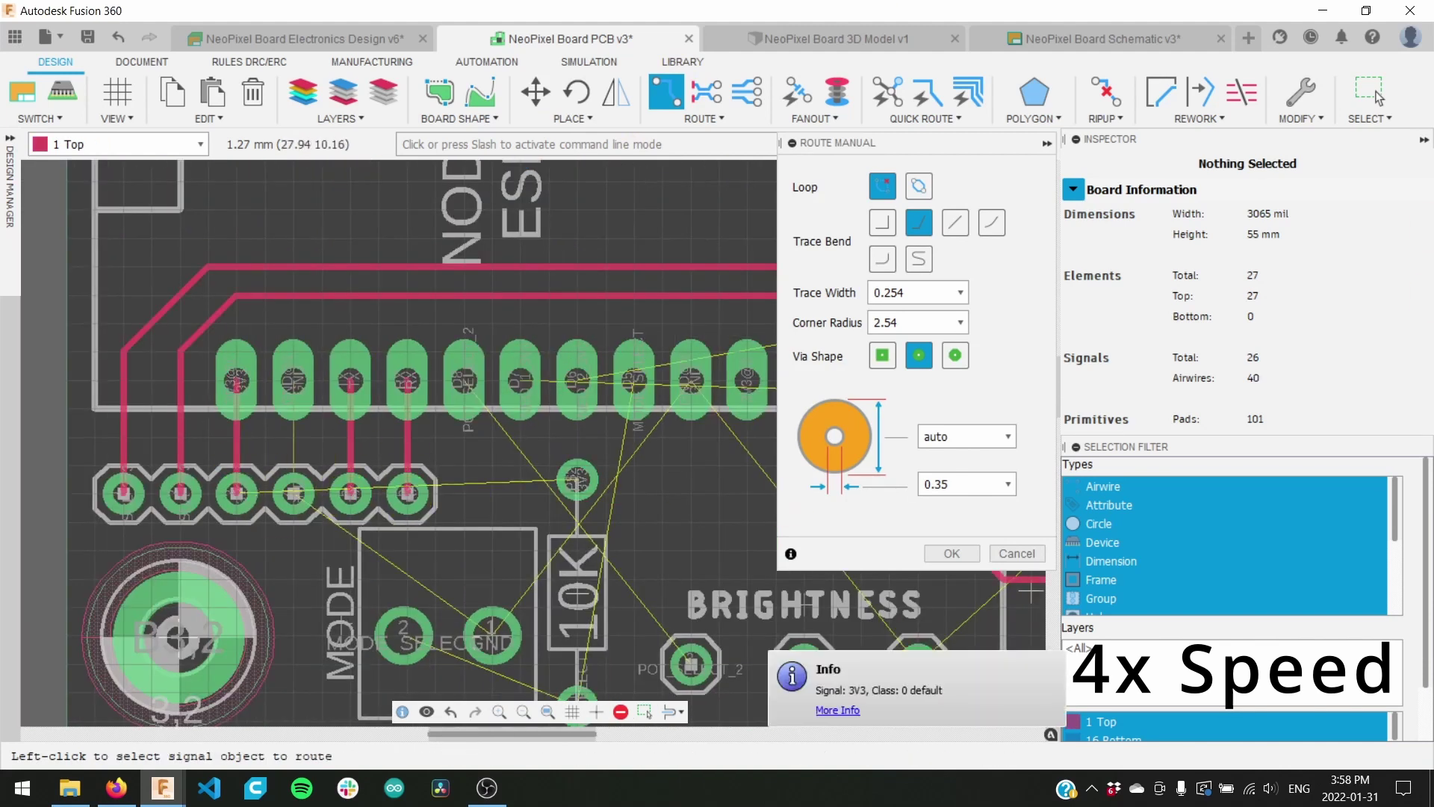
# Step: Rotate the 10K resistor beside the MODE connector by 180 degrees in place
pyautogui.moveTo(691, 507); pyautogui.dragTo(596, 414, button='middle')
pyautogui.click(535, 92)
pyautogui.click(482, 493)
pyautogui.rightClick(482, 478)
pyautogui.rightClick(482, 478)
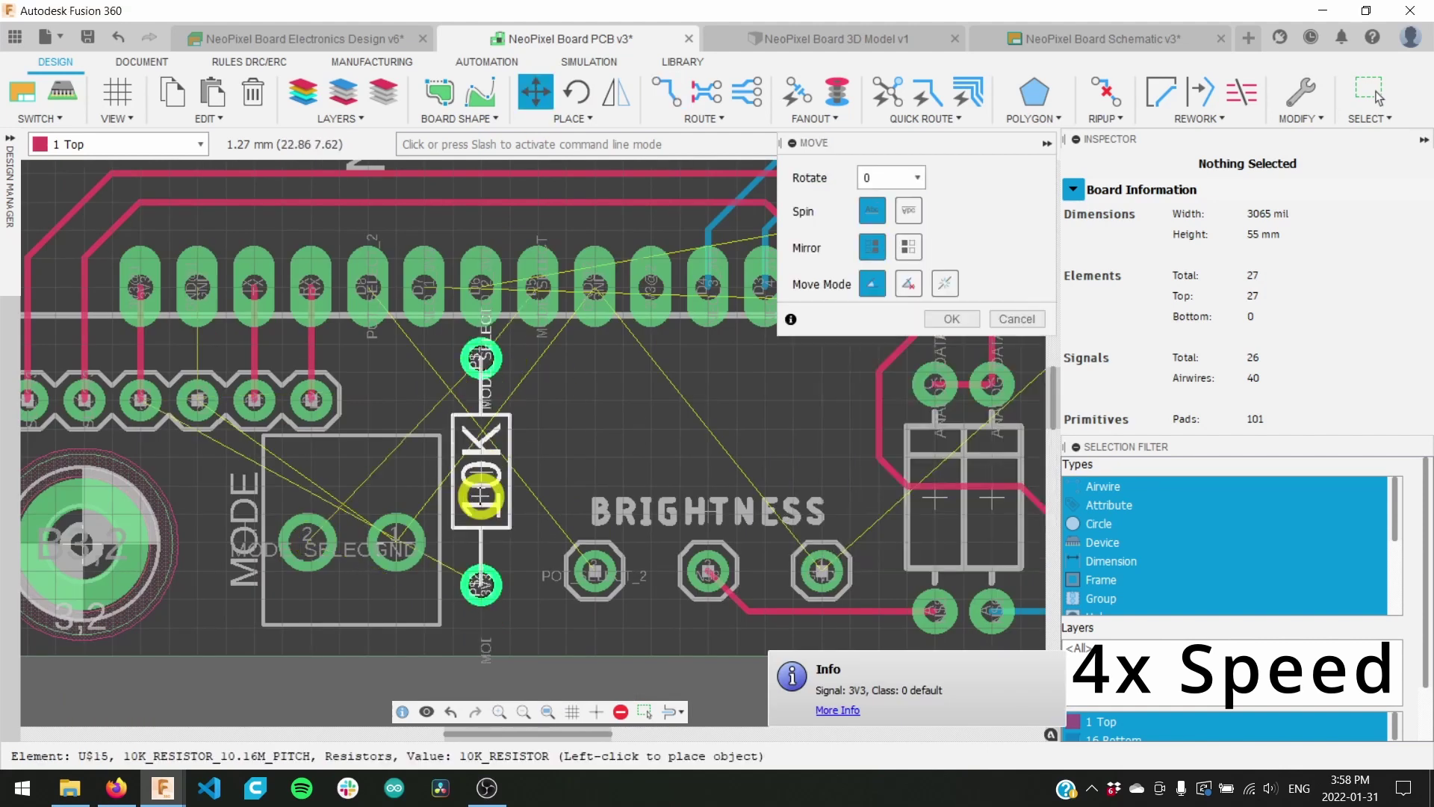
pyautogui.click(482, 494)
# Step: Route MODE_SELECT from the MODE connector to the 10K resistor on 1 Top and on to the NodeMCU on 16 Bottom, plus the NodeMCU-to-BRIGHTNESS connection
pyautogui.click(666, 92)
pyautogui.click(307, 539)
pyautogui.click(482, 385)
pyautogui.press('space')
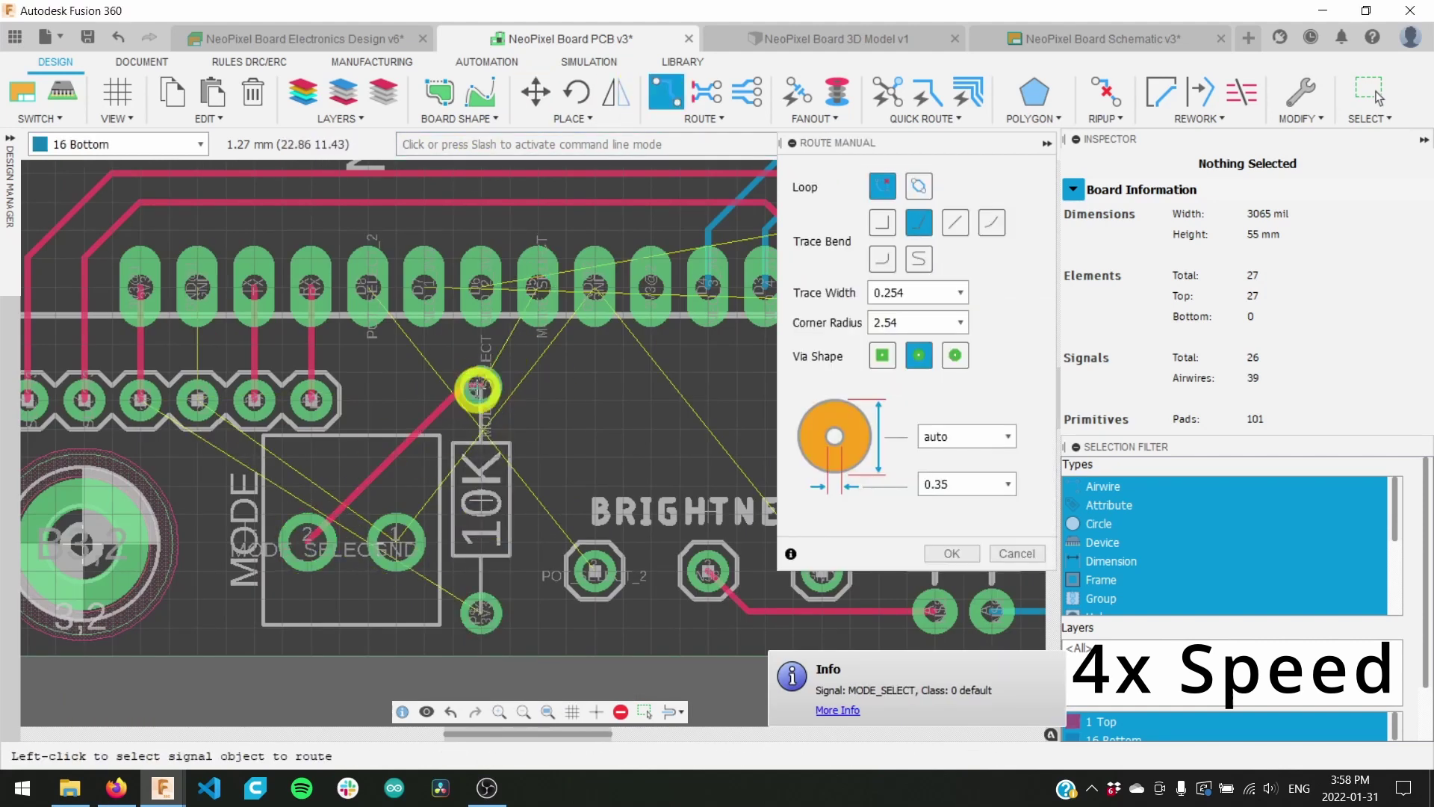
pyautogui.click(481, 388)
pyautogui.click(540, 286)
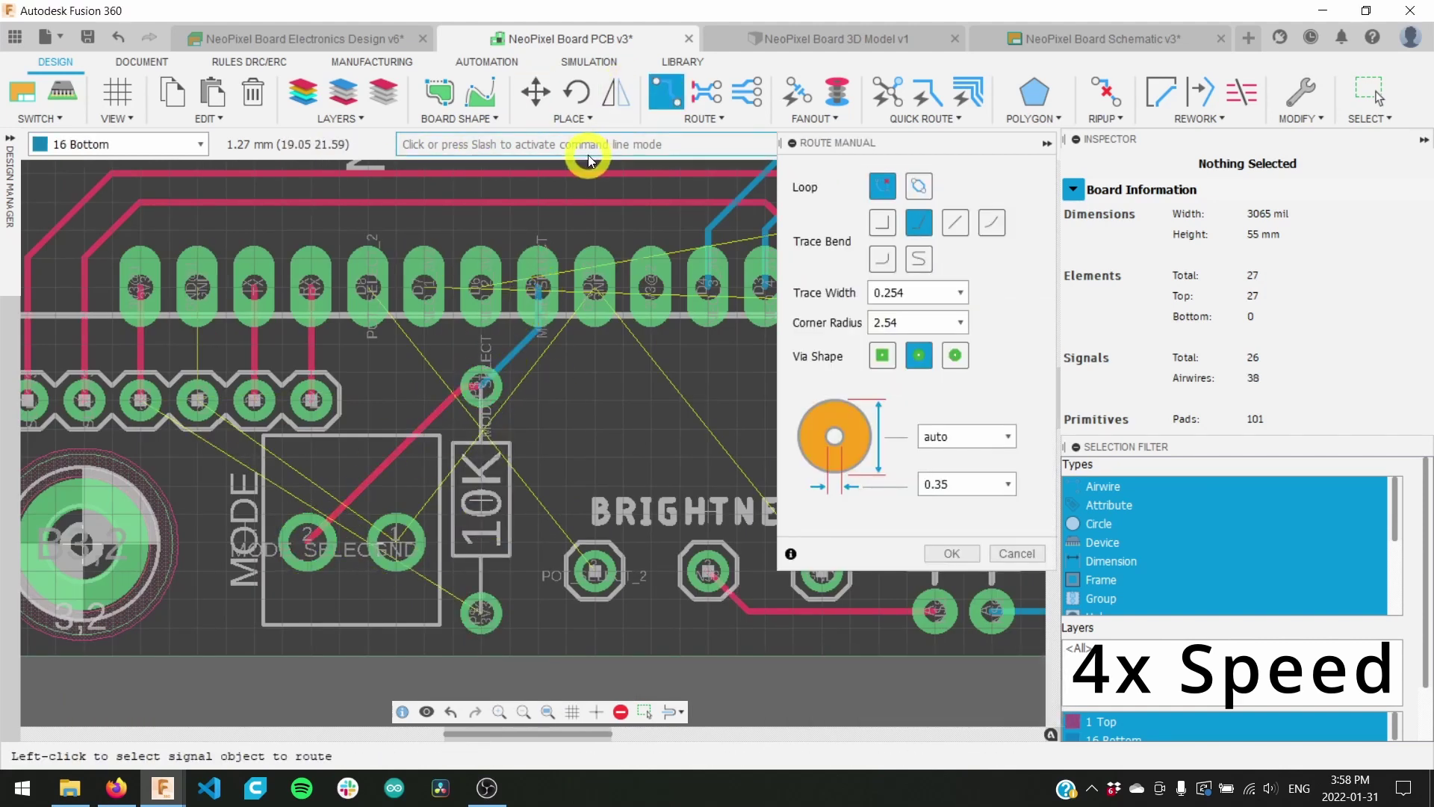
pyautogui.click(368, 288)
pyautogui.click(594, 569)
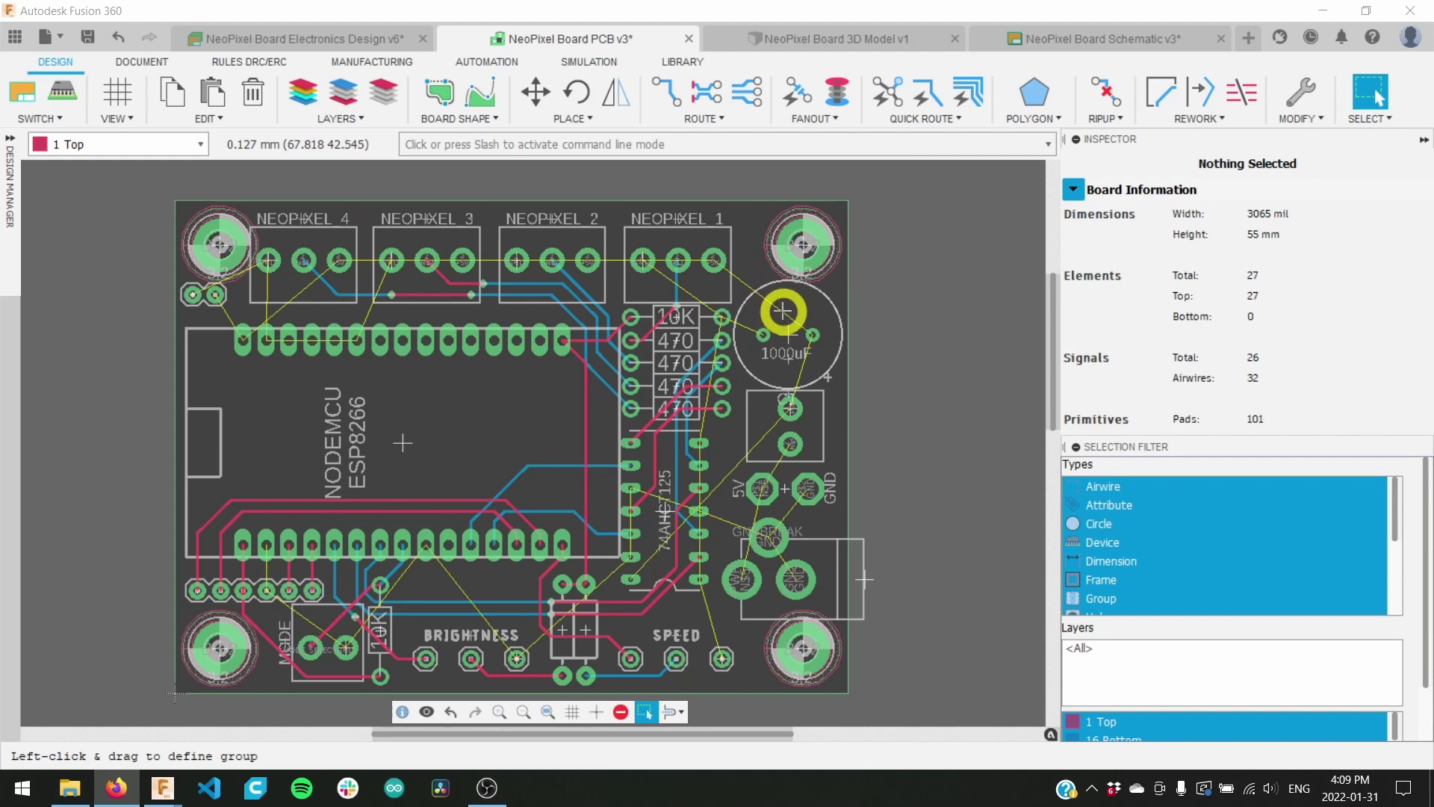
# Step: Review the default design rules, including layers, clearances, distances and miscellaneous checks, apply them, and run the design rule check
pyautogui.click(250, 62)
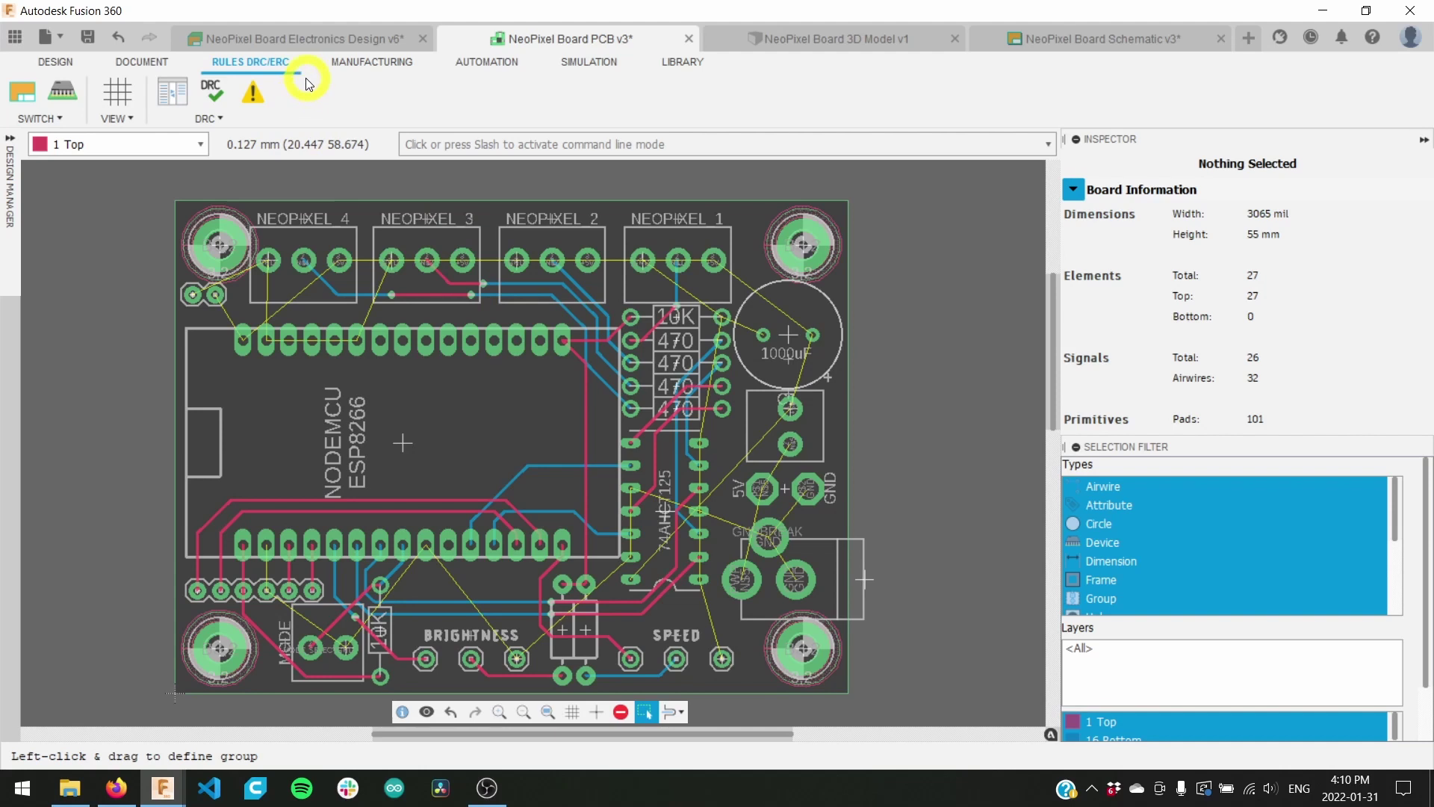
pyautogui.click(212, 92)
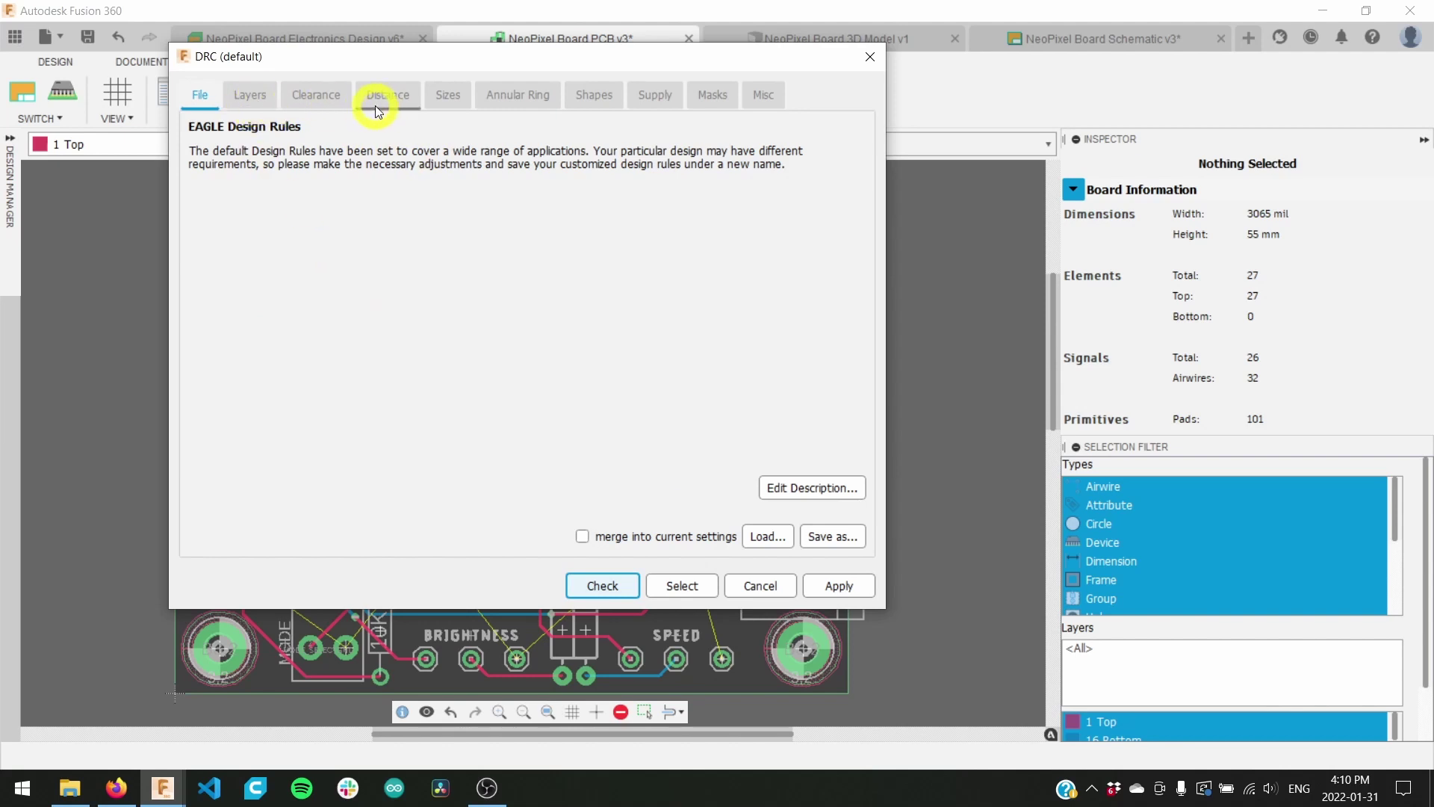
pyautogui.click(249, 97)
pyautogui.click(305, 99)
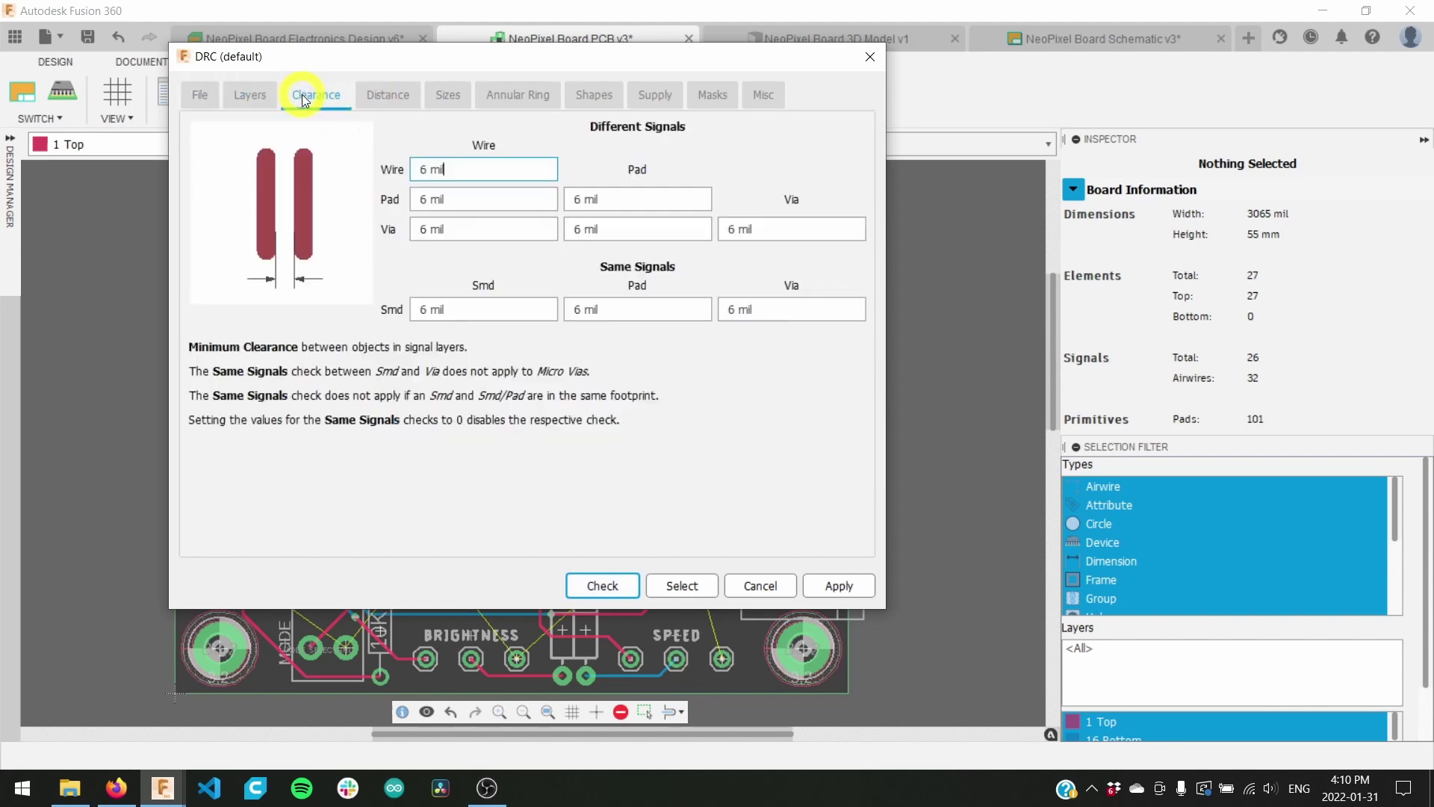
pyautogui.click(374, 104)
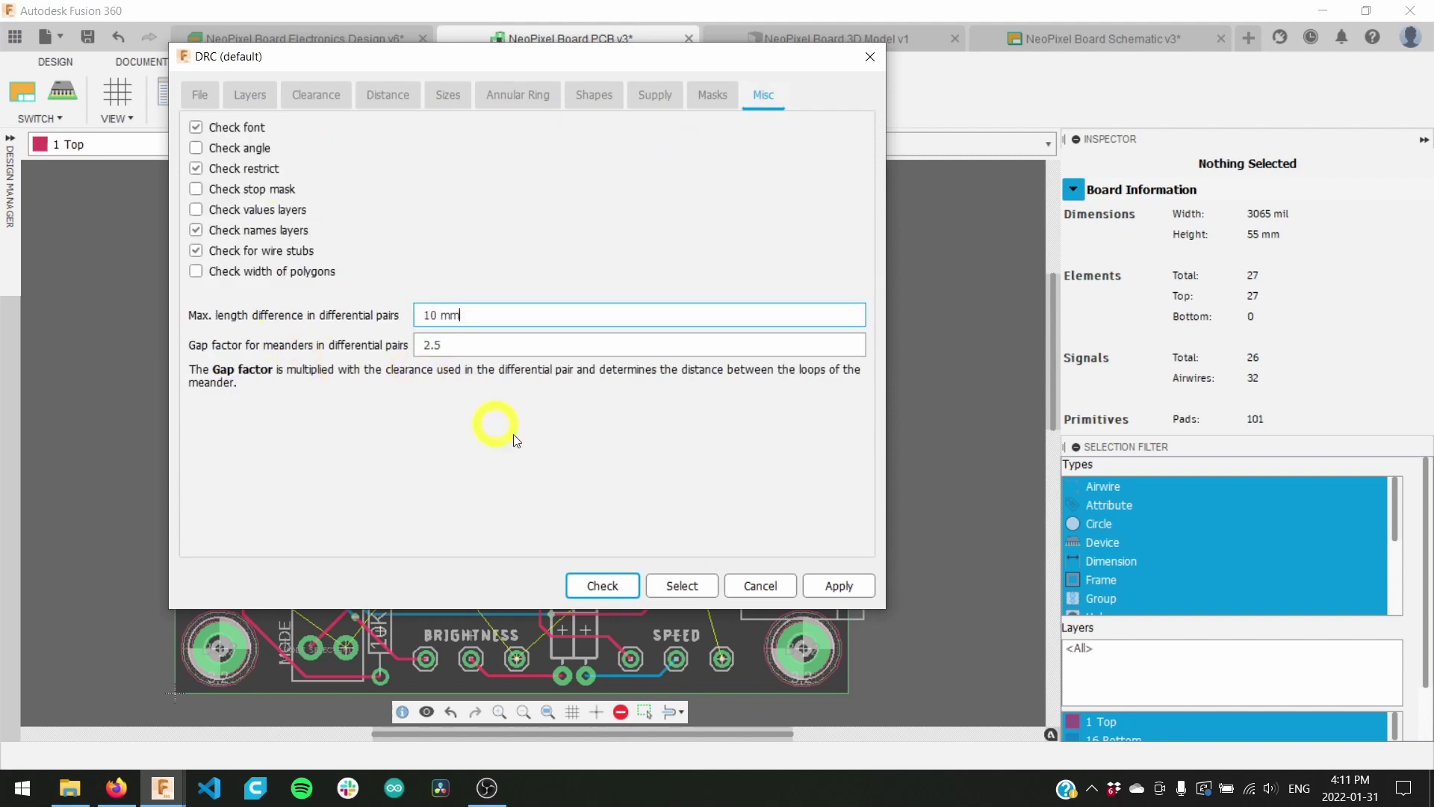
pyautogui.click(840, 585)
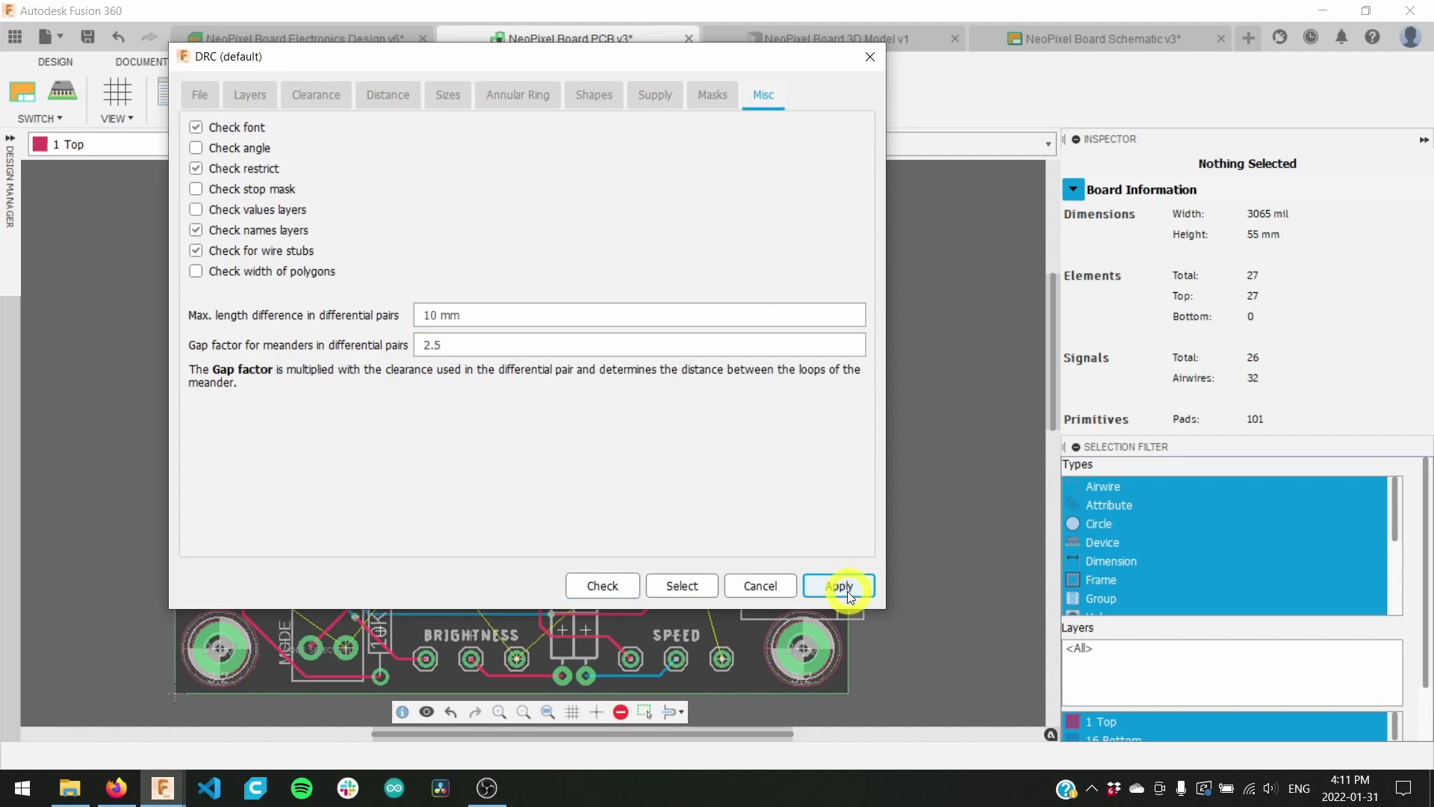
pyautogui.click(612, 595)
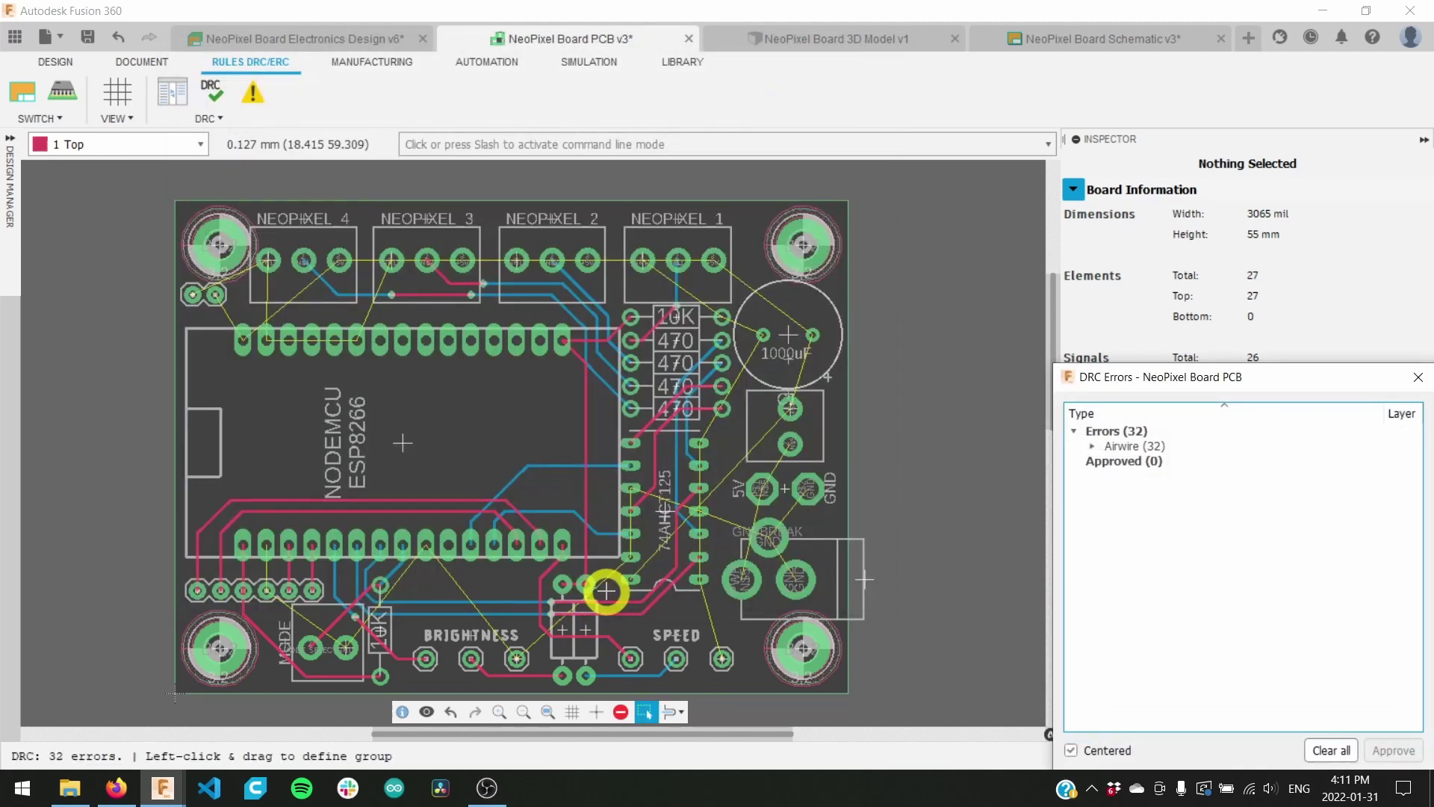
# Step: Examine the Airwire errors from the rule check by locating several of them on the board, and close the error list
pyautogui.moveTo(1120, 377); pyautogui.dragTo(583, 105)
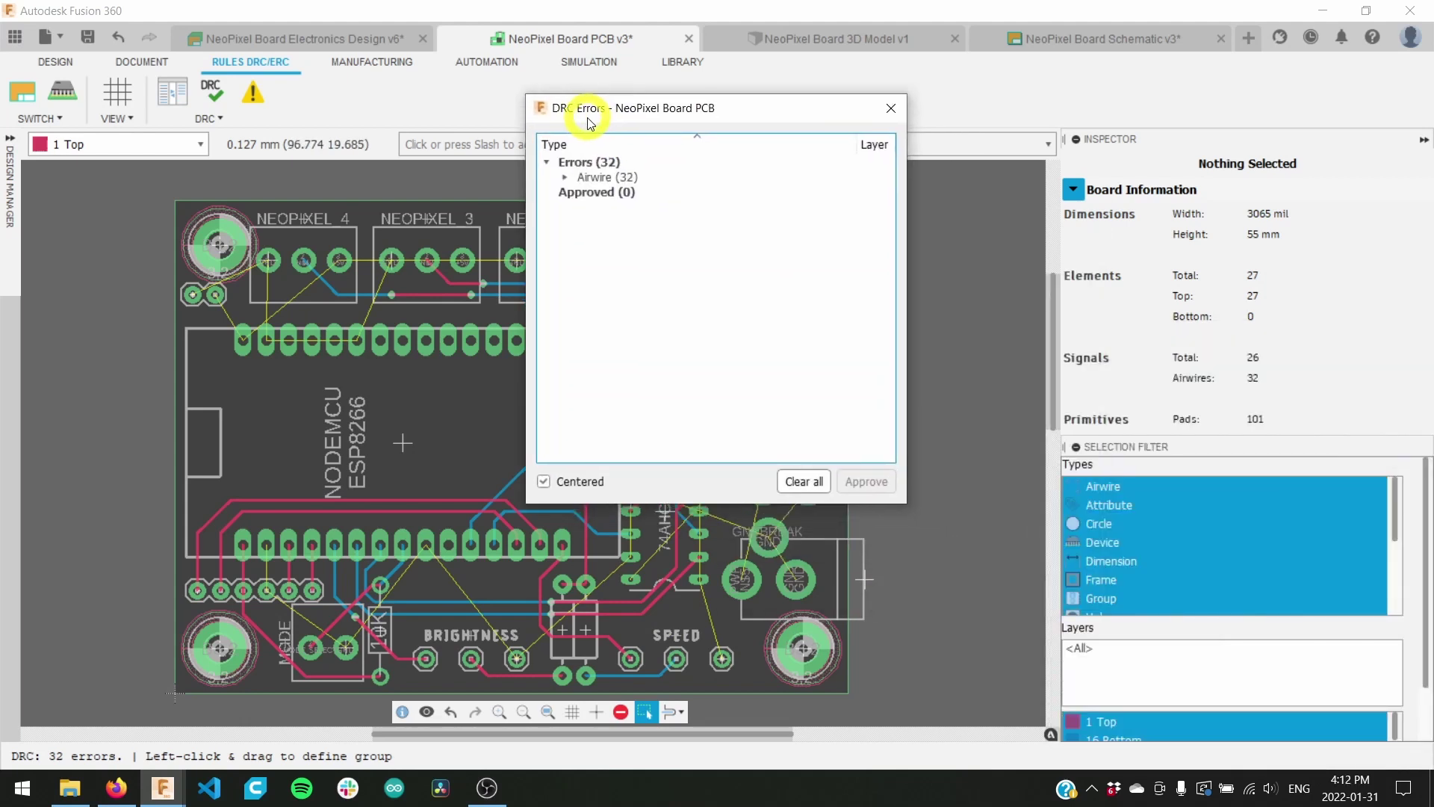
pyautogui.click(566, 182)
pyautogui.click(648, 209)
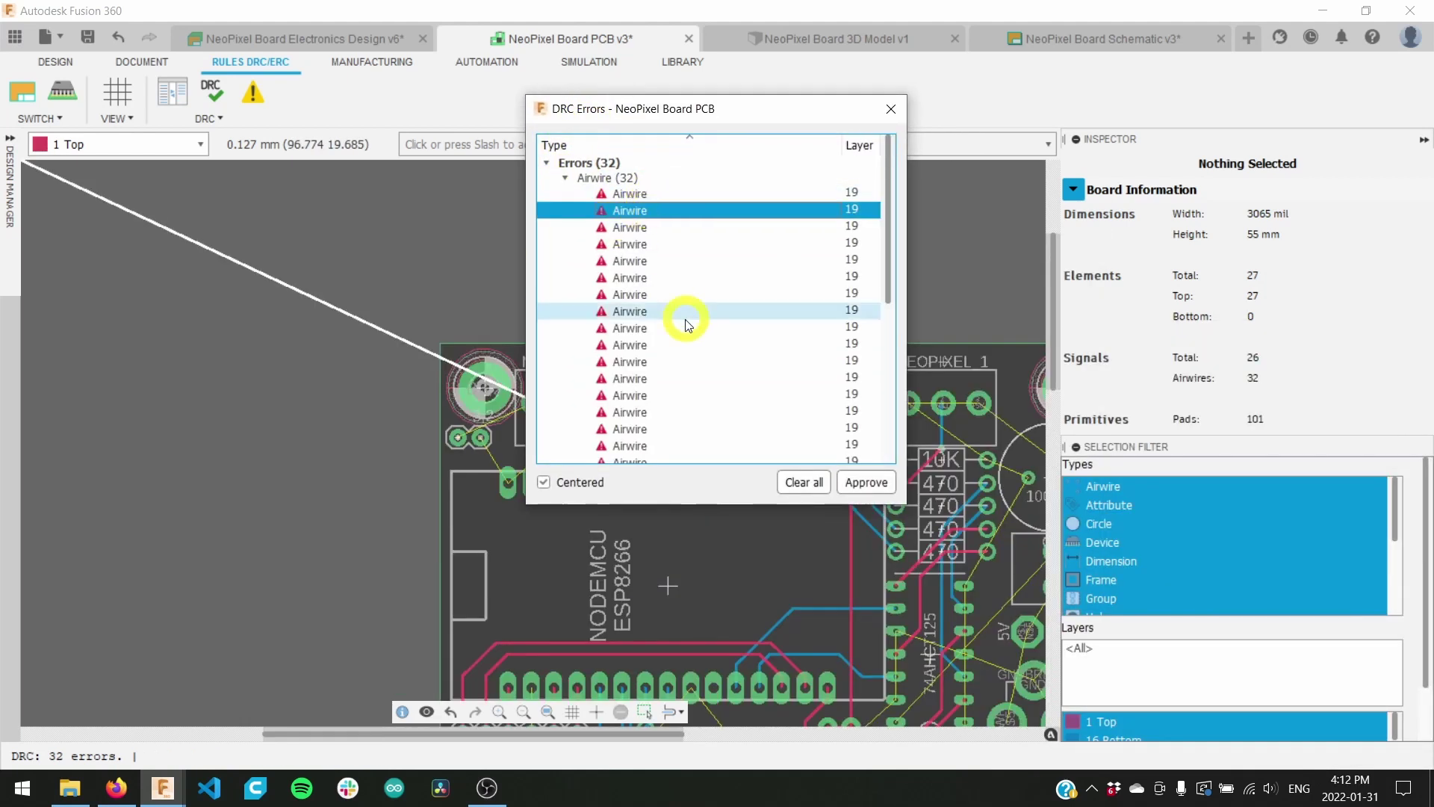
pyautogui.moveTo(658, 104); pyautogui.dragTo(1071, 91)
pyautogui.click(1097, 280)
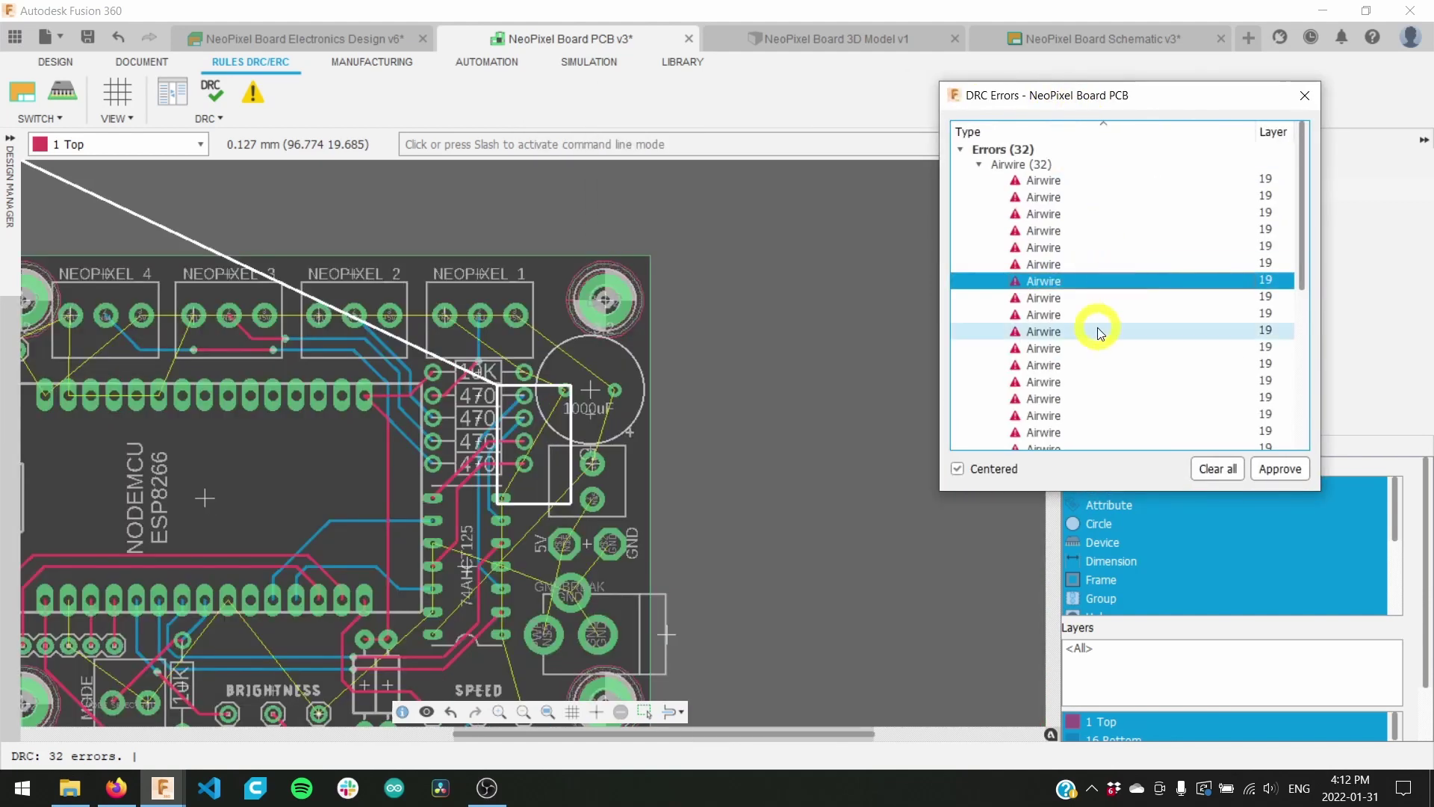
pyautogui.click(1088, 373)
pyautogui.scroll(-2, 1075, 370)
pyautogui.click(1073, 370)
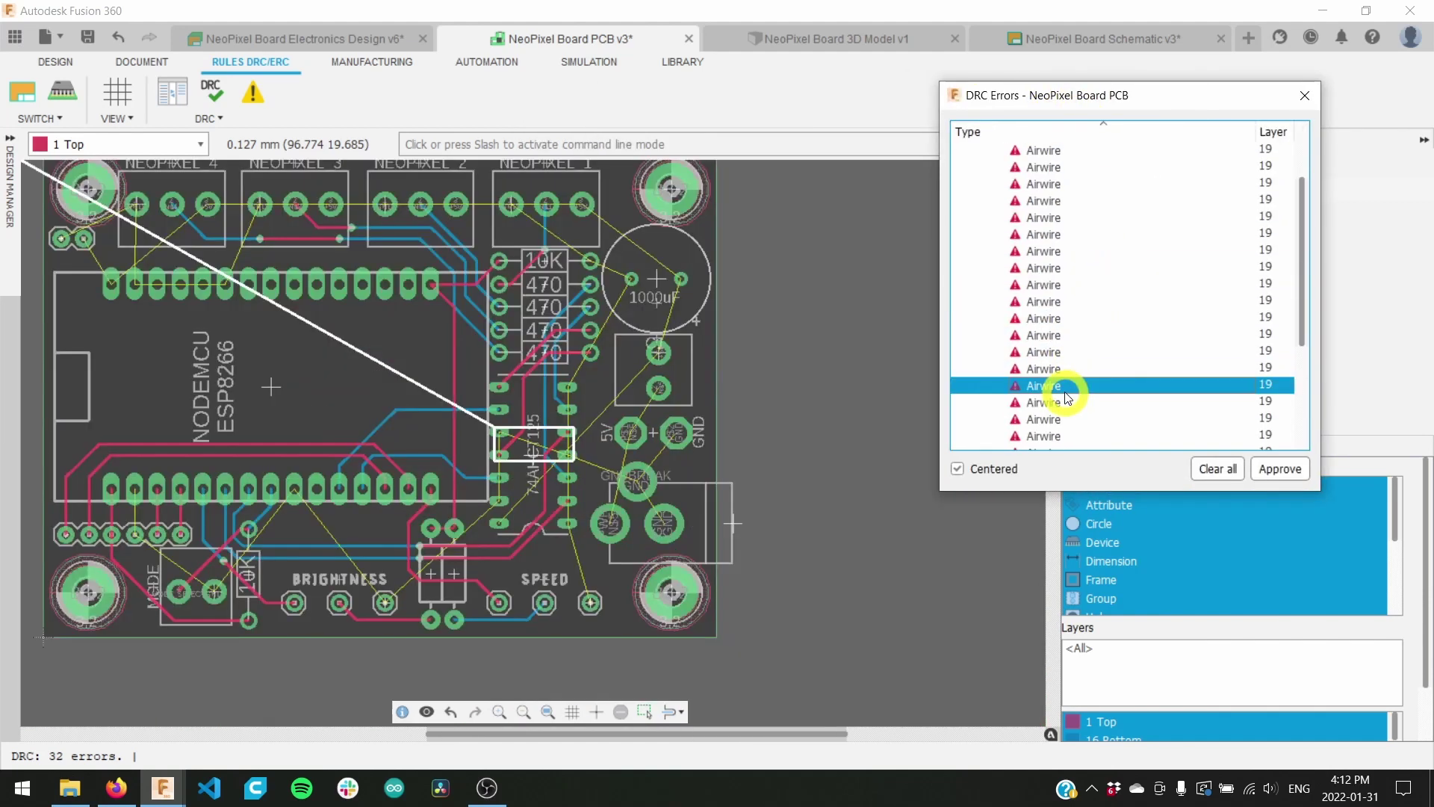
pyautogui.scroll(-4, 1068, 377)
pyautogui.click(1064, 386)
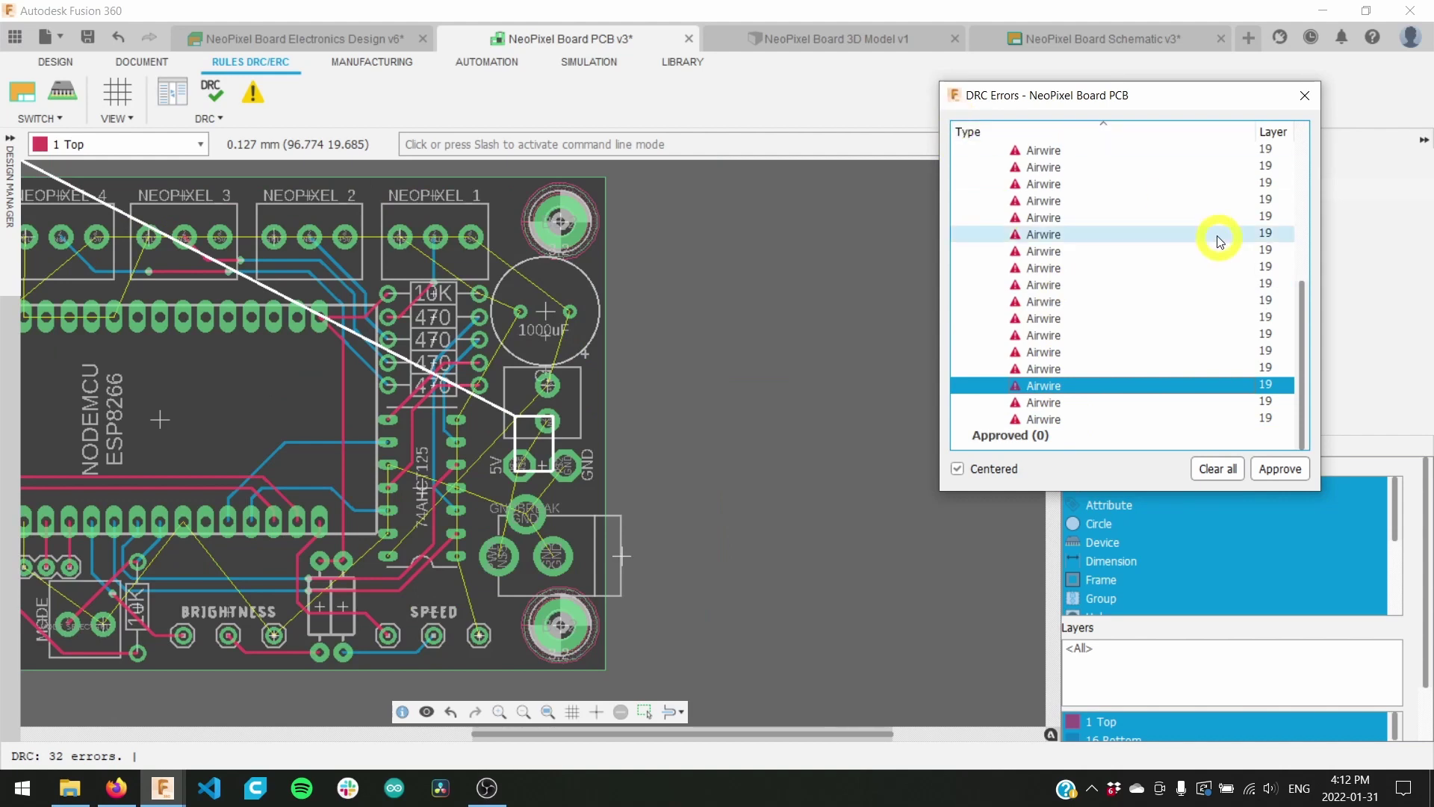
pyautogui.click(1305, 95)
# Step: Rip up both top-layer trace segments between NEOPIXEL_3 pin 2 and its nearby via
pyautogui.scroll(2, 140, 344)
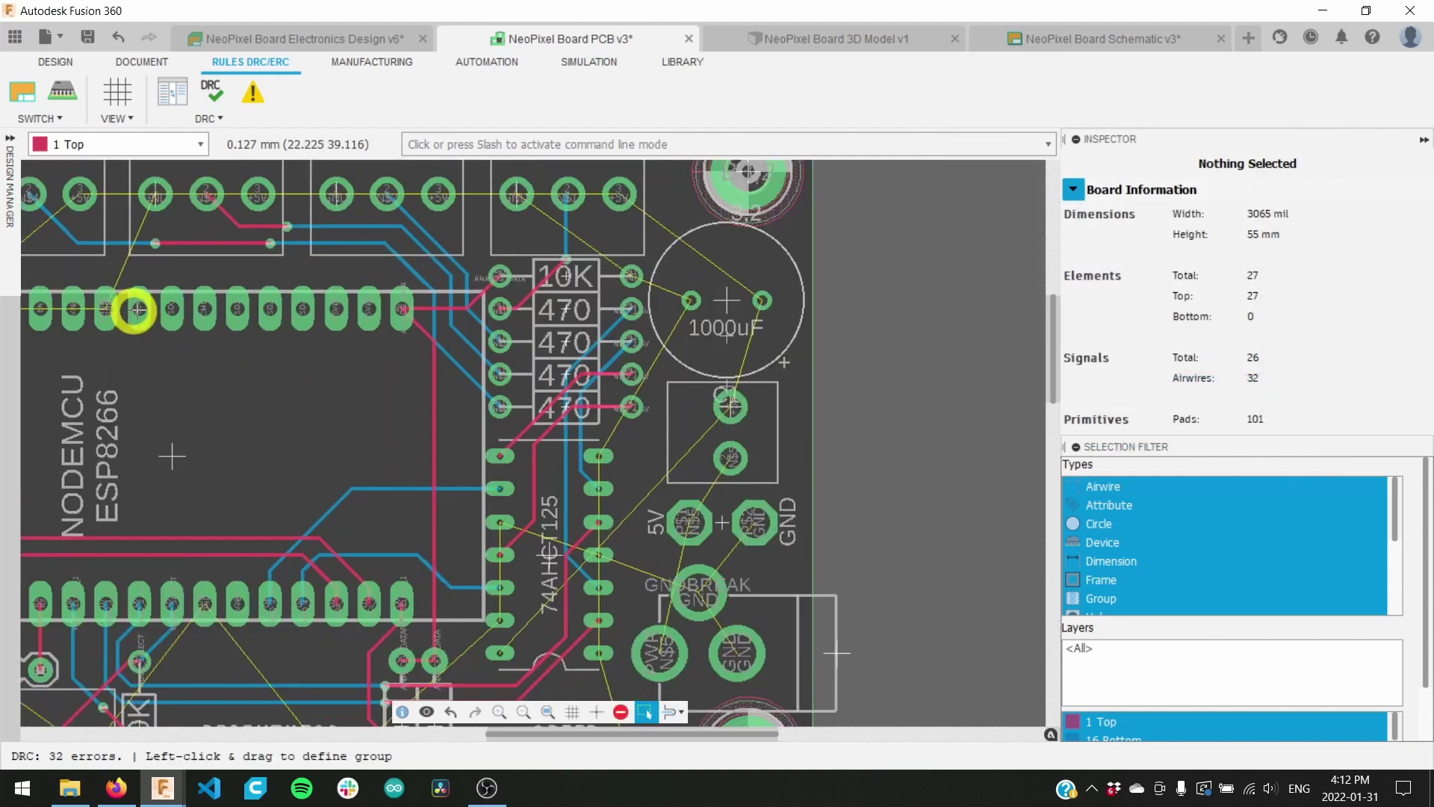
pyautogui.moveTo(135, 311); pyautogui.dragTo(383, 427, button='middle')
pyautogui.scroll(-7, 500, 346)
pyautogui.scroll(6, 500, 346)
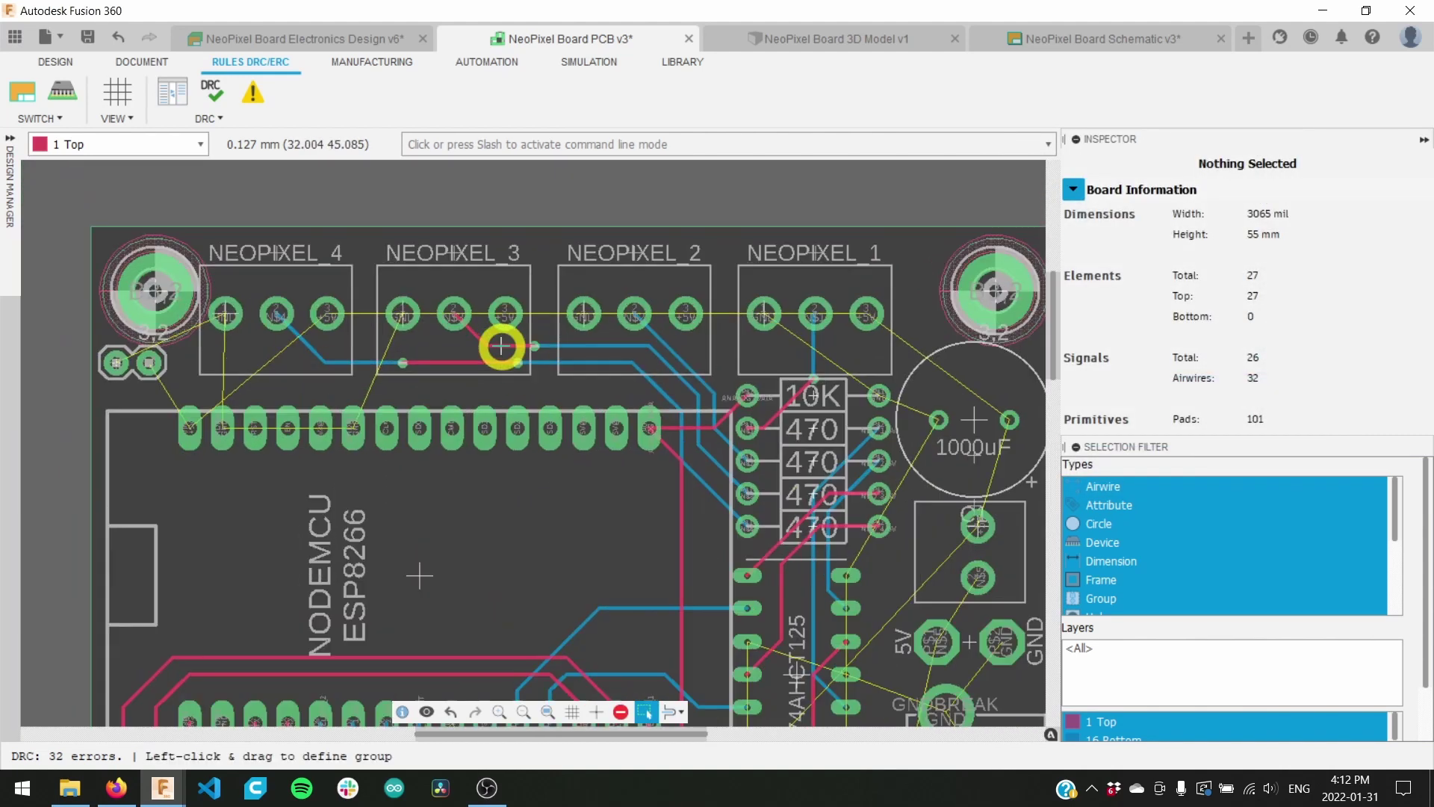
pyautogui.click(82, 63)
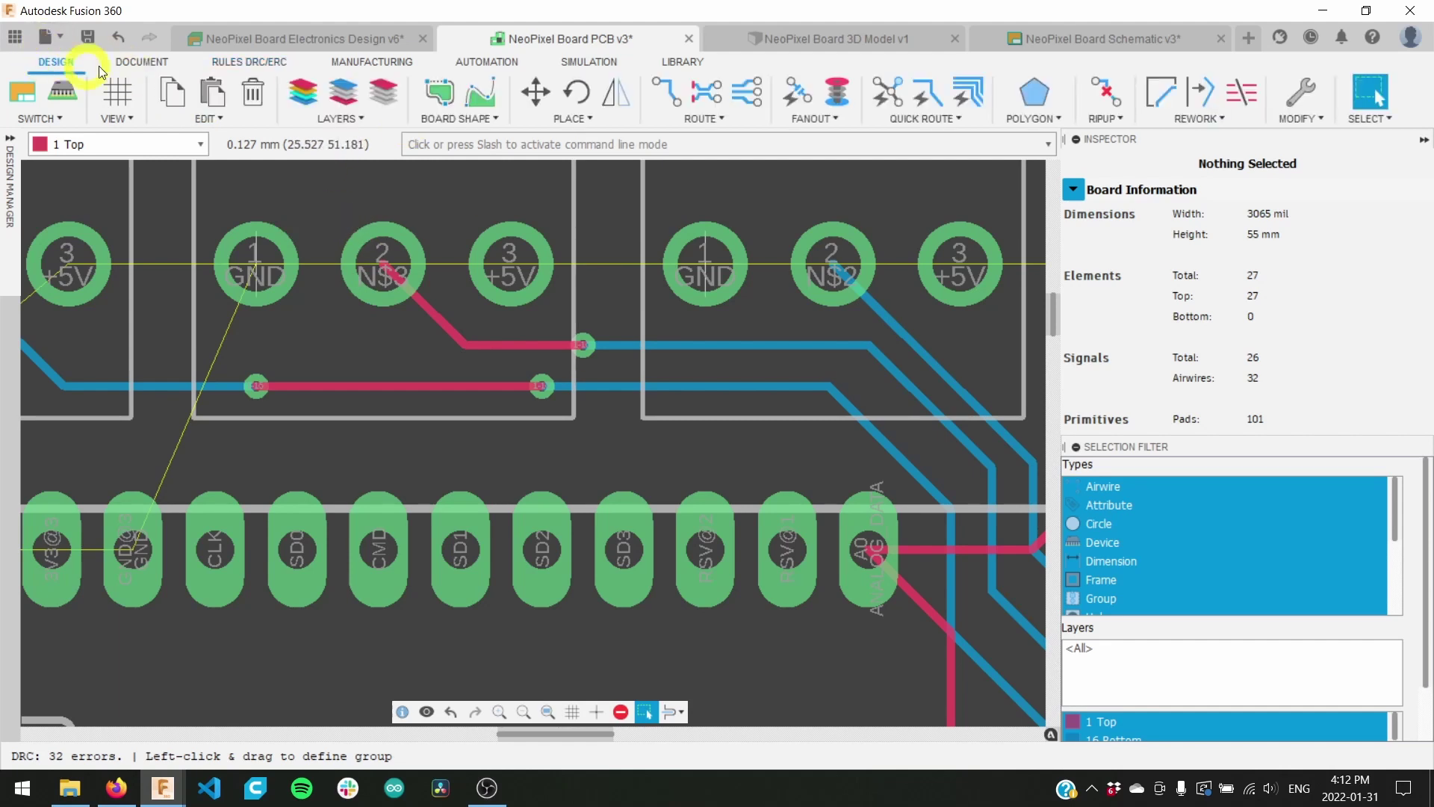
pyautogui.click(1101, 93)
pyautogui.click(877, 185)
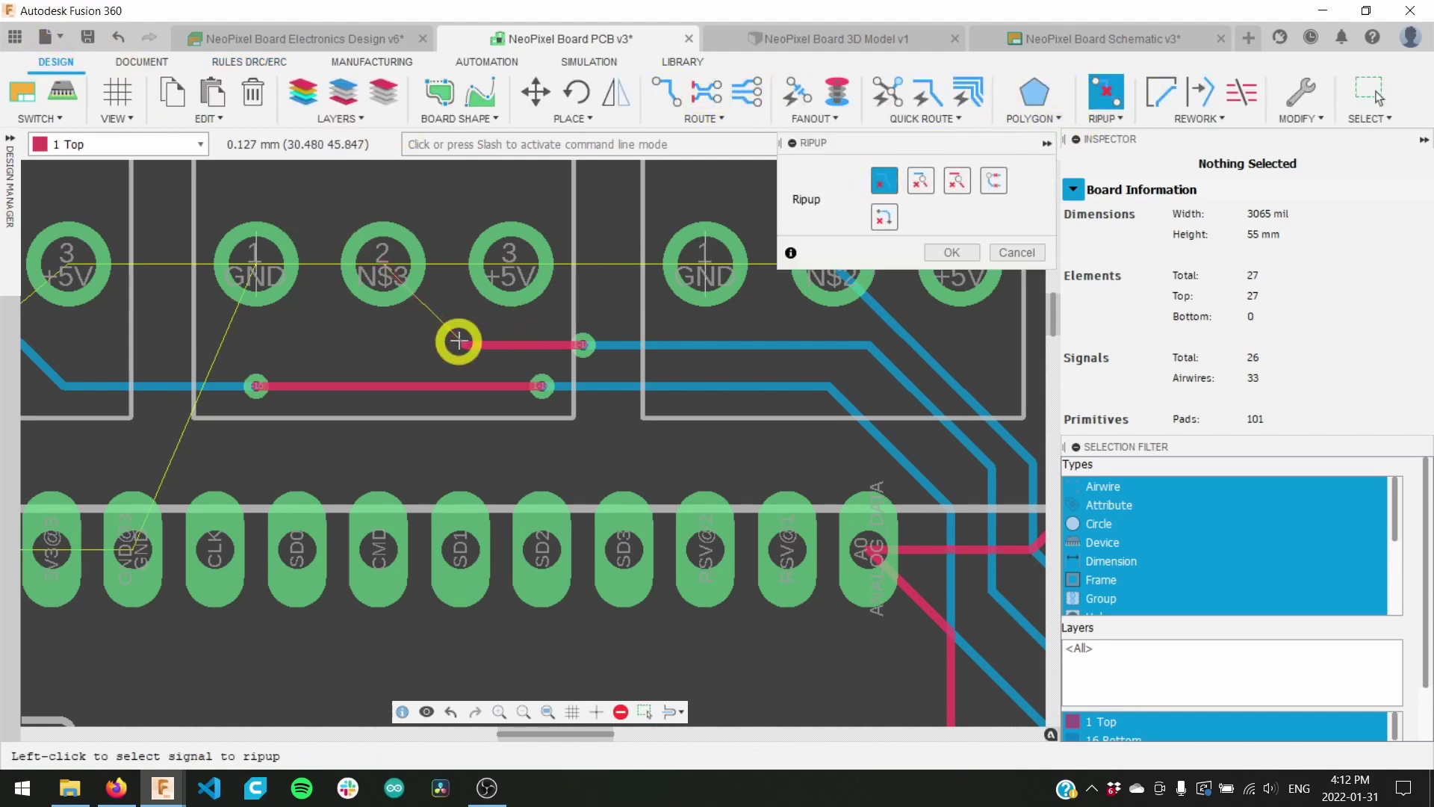
pyautogui.click(512, 343)
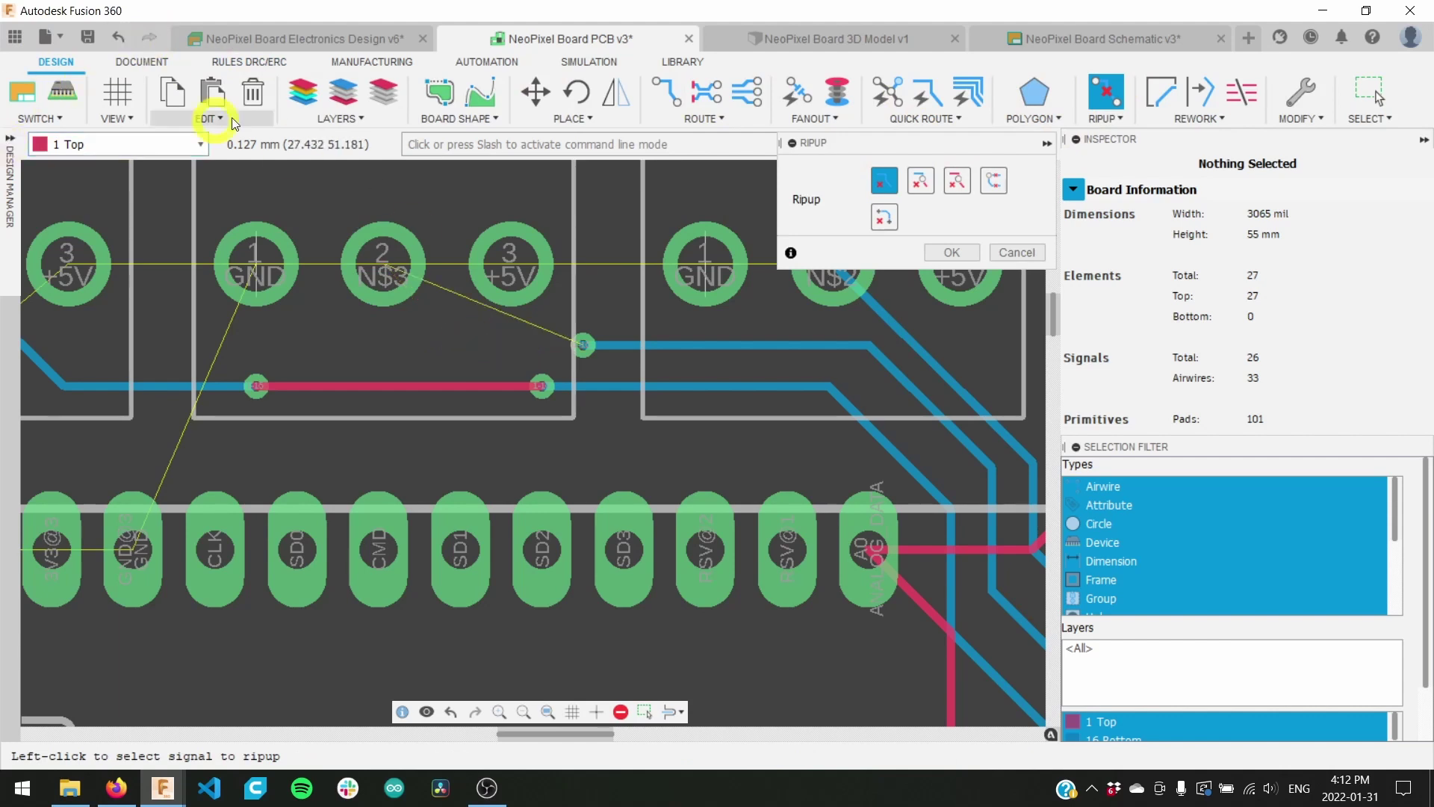
# Step: Compare trace paths near the NEOPIXEL_3 +5V pad and reroute N$3 on 1 Top from the via to pin 2, passing below that pad
pyautogui.click(668, 95)
pyautogui.moveTo(544, 245); pyautogui.dragTo(489, 428, button='middle')
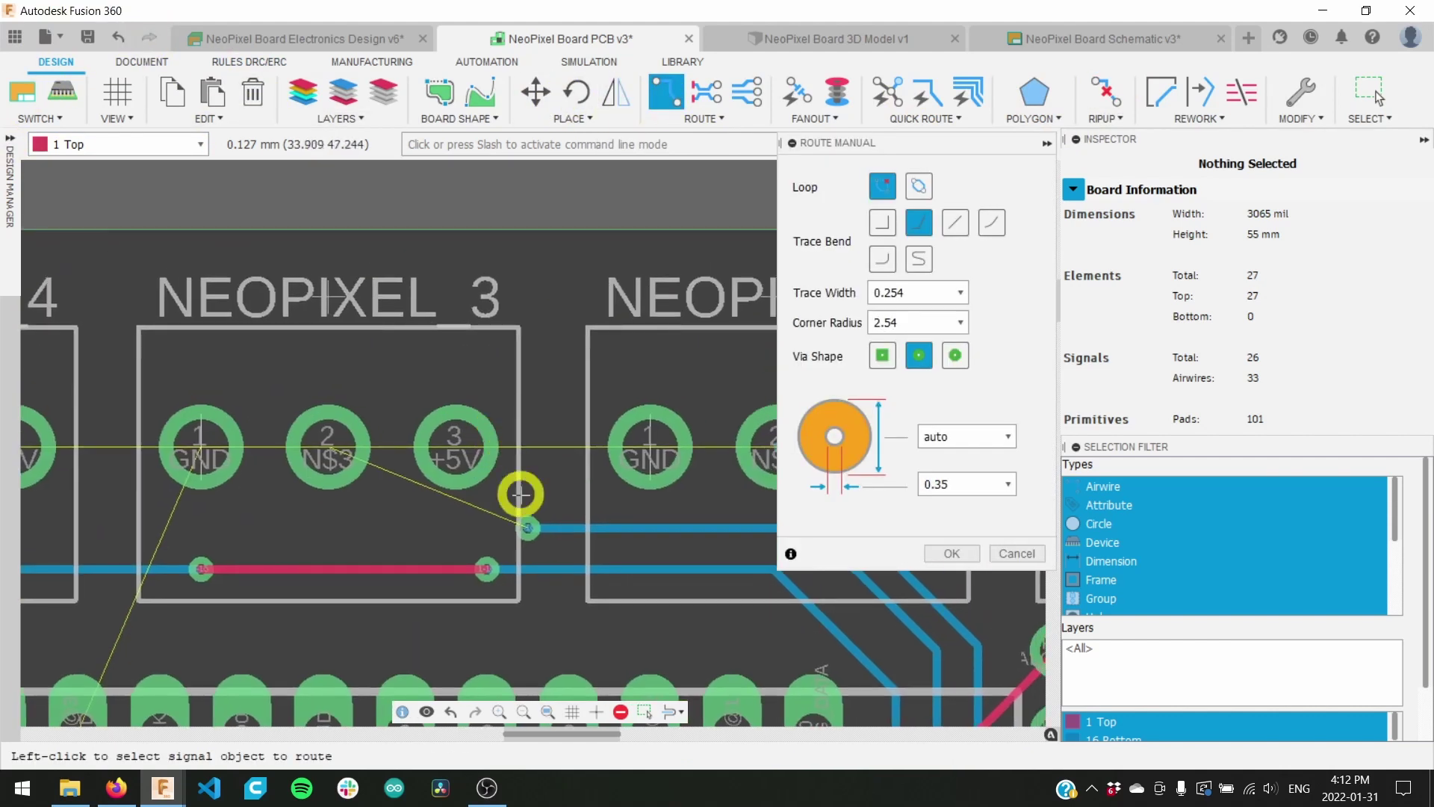
pyautogui.click(527, 529)
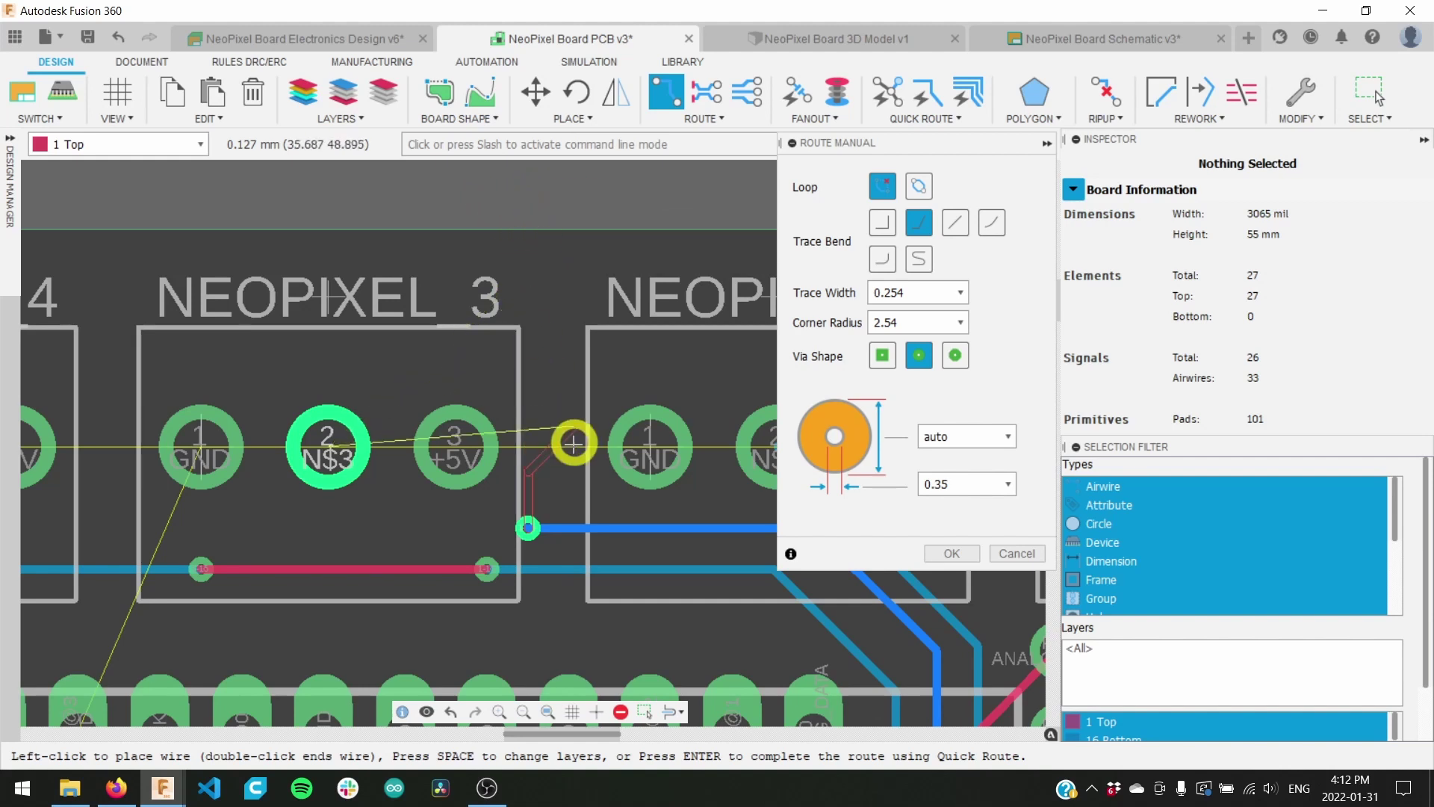
pyautogui.scroll(2, 461, 444)
pyautogui.scroll(2, 461, 435)
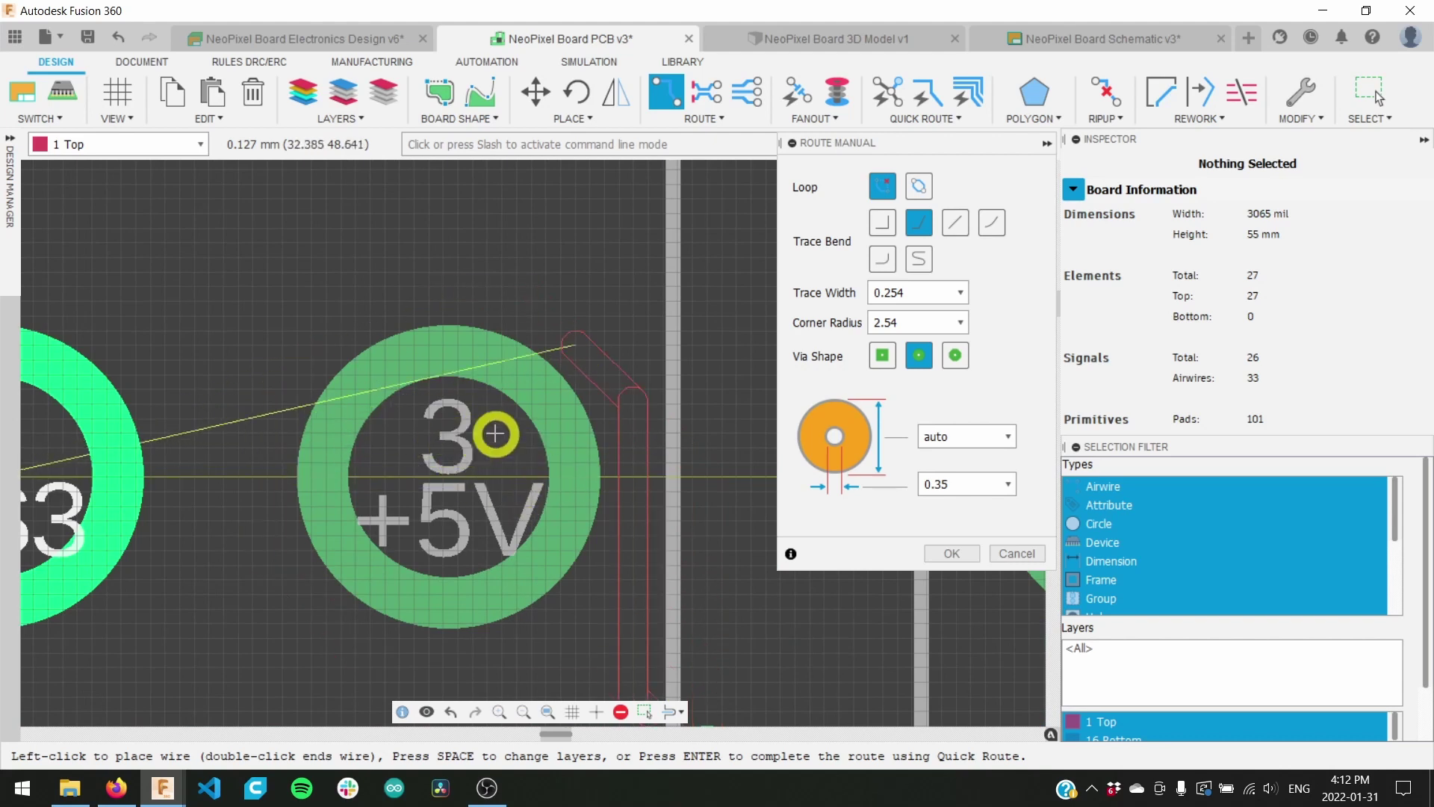
pyautogui.scroll(2, 455, 440)
pyautogui.scroll(-3, 448, 436)
pyautogui.scroll(-3, 477, 436)
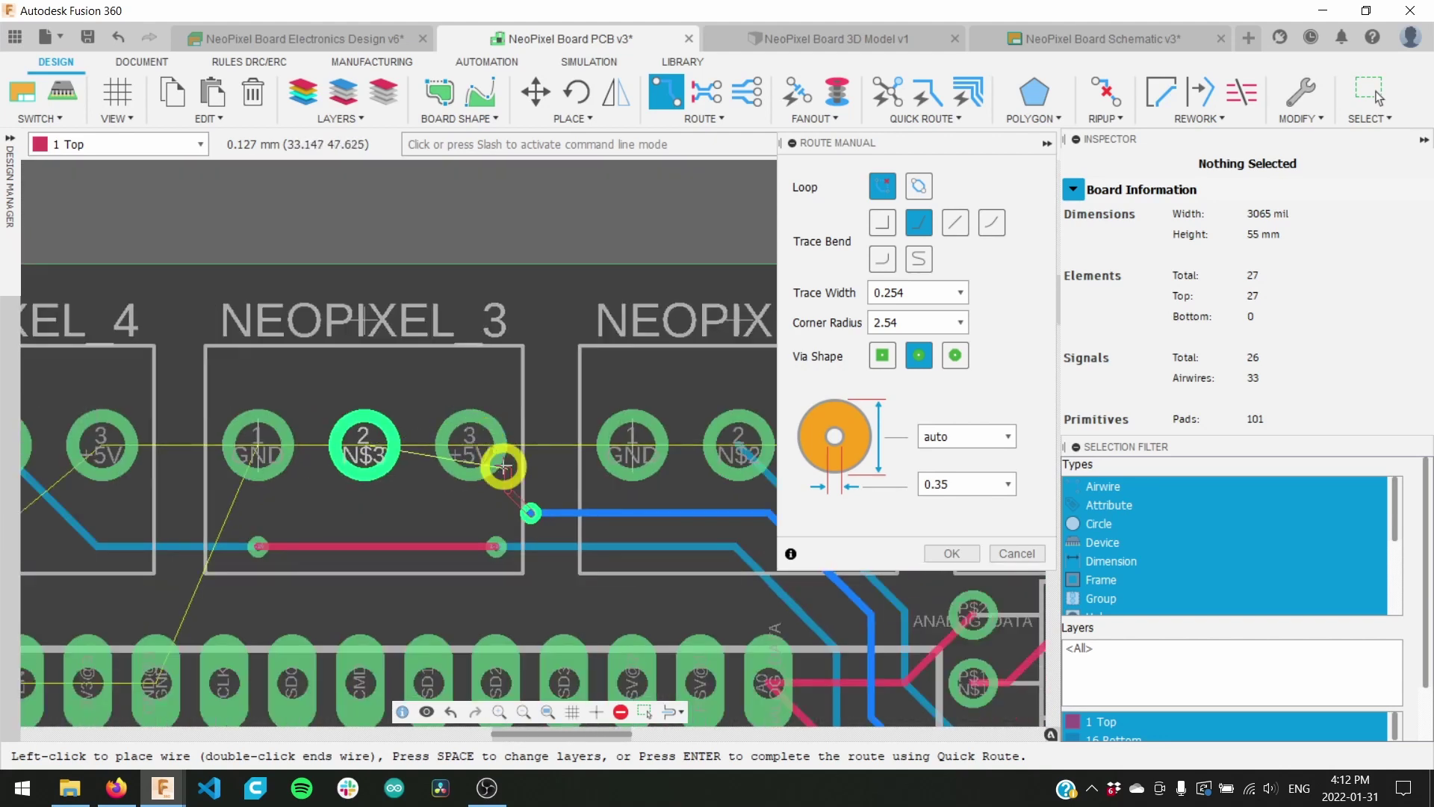
pyautogui.scroll(3, 493, 550)
pyautogui.scroll(-3, 490, 544)
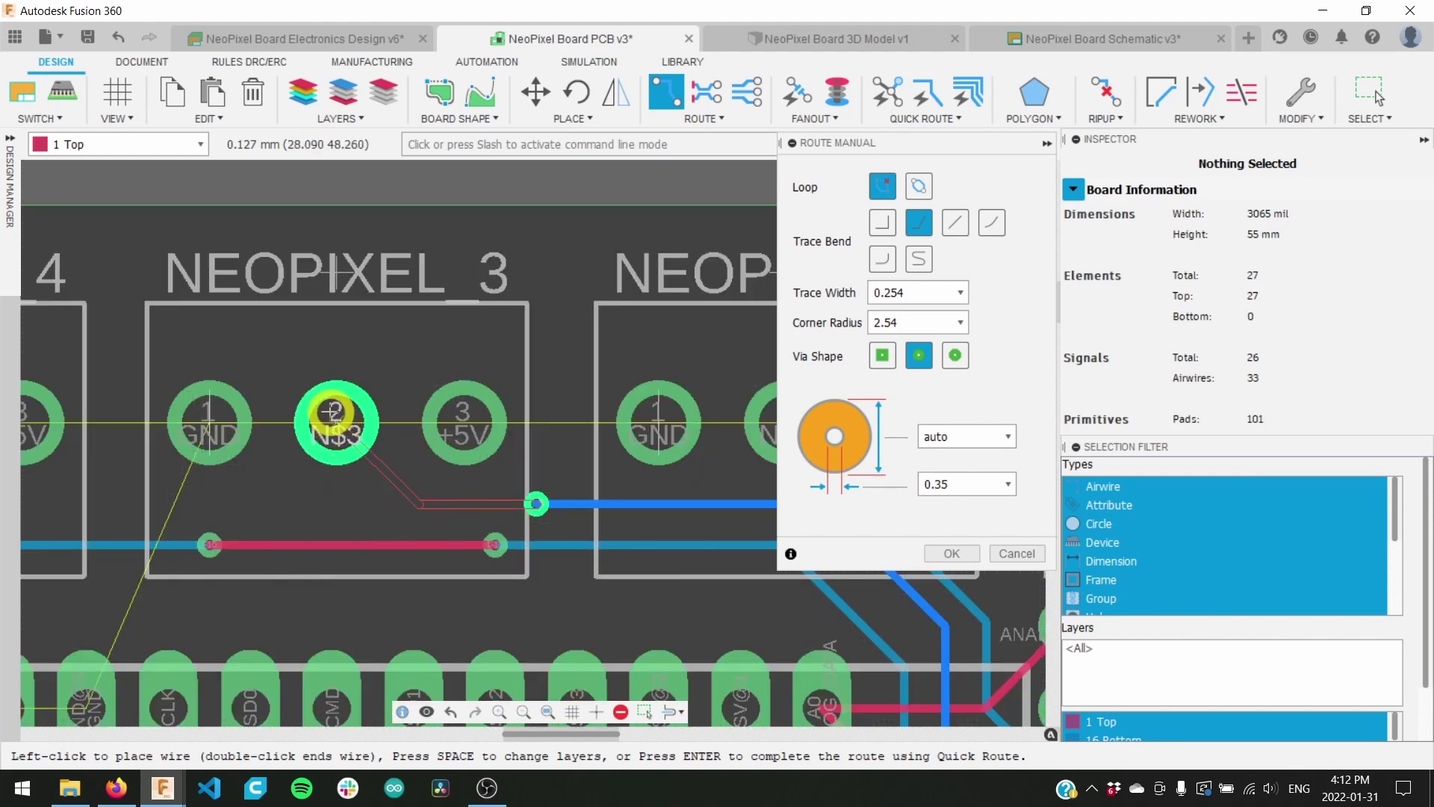
pyautogui.click(335, 422)
pyautogui.press('Escape')
# Step: Run the design rule check on the board again with the default rules
pyautogui.scroll(-6, 457, 266)
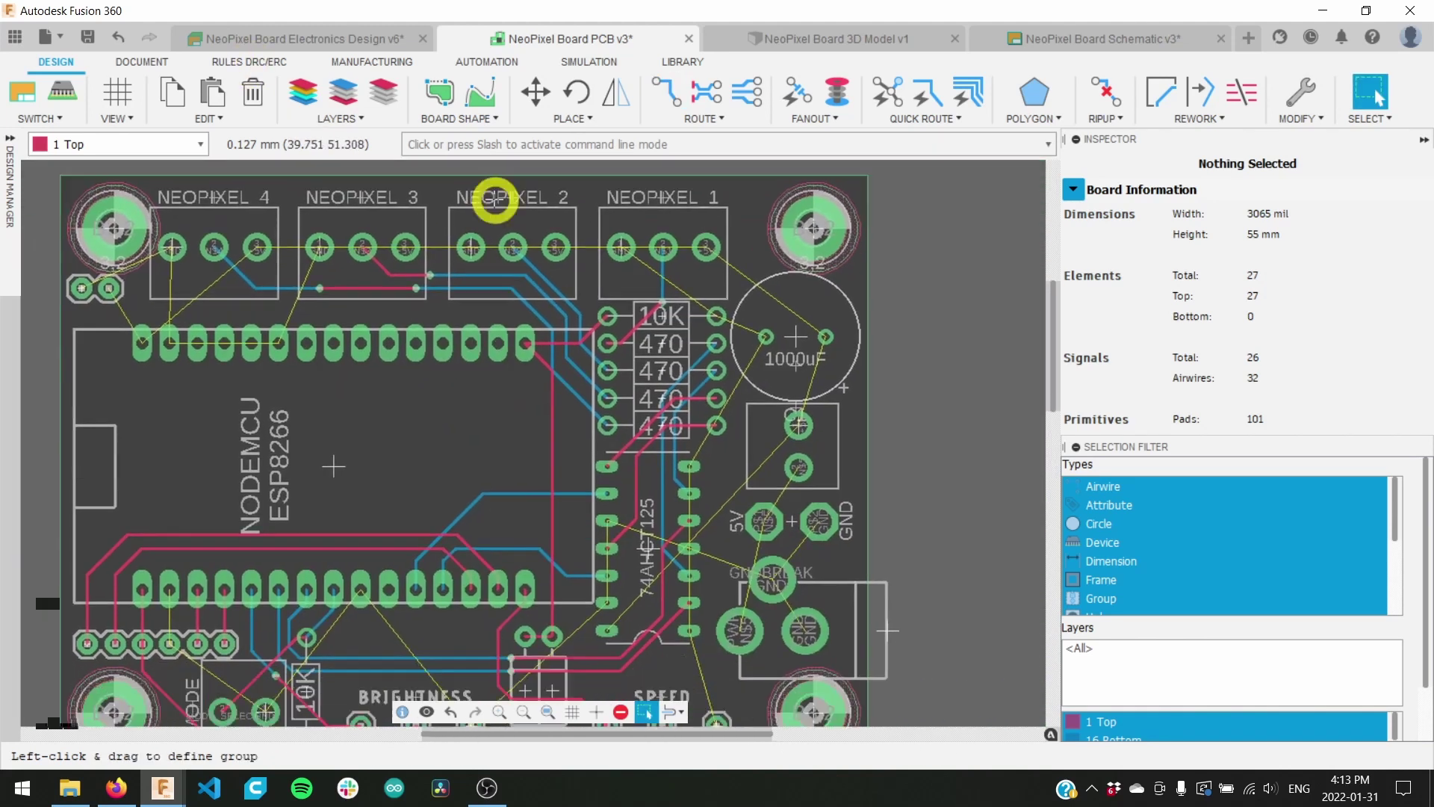
pyautogui.click(286, 66)
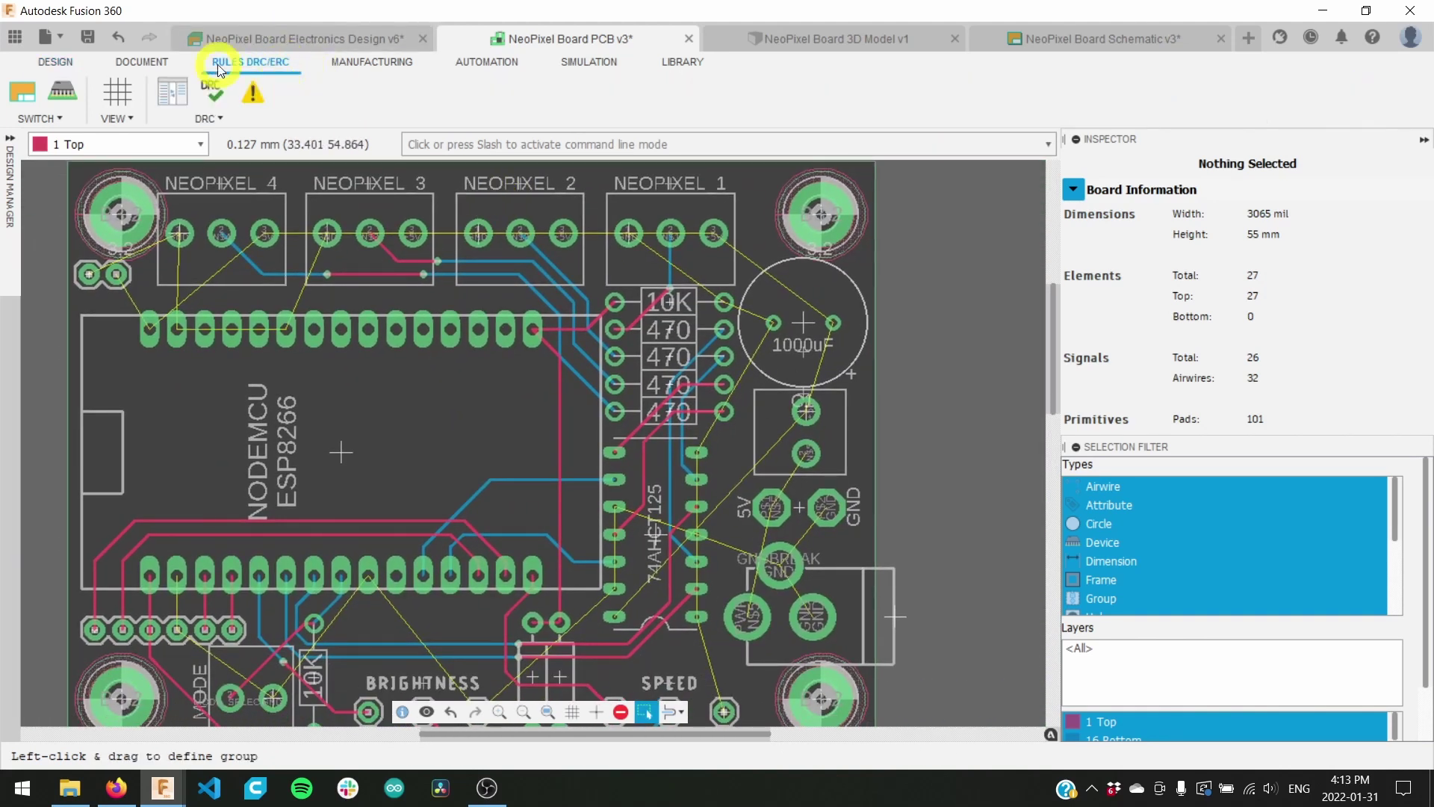
pyautogui.click(223, 109)
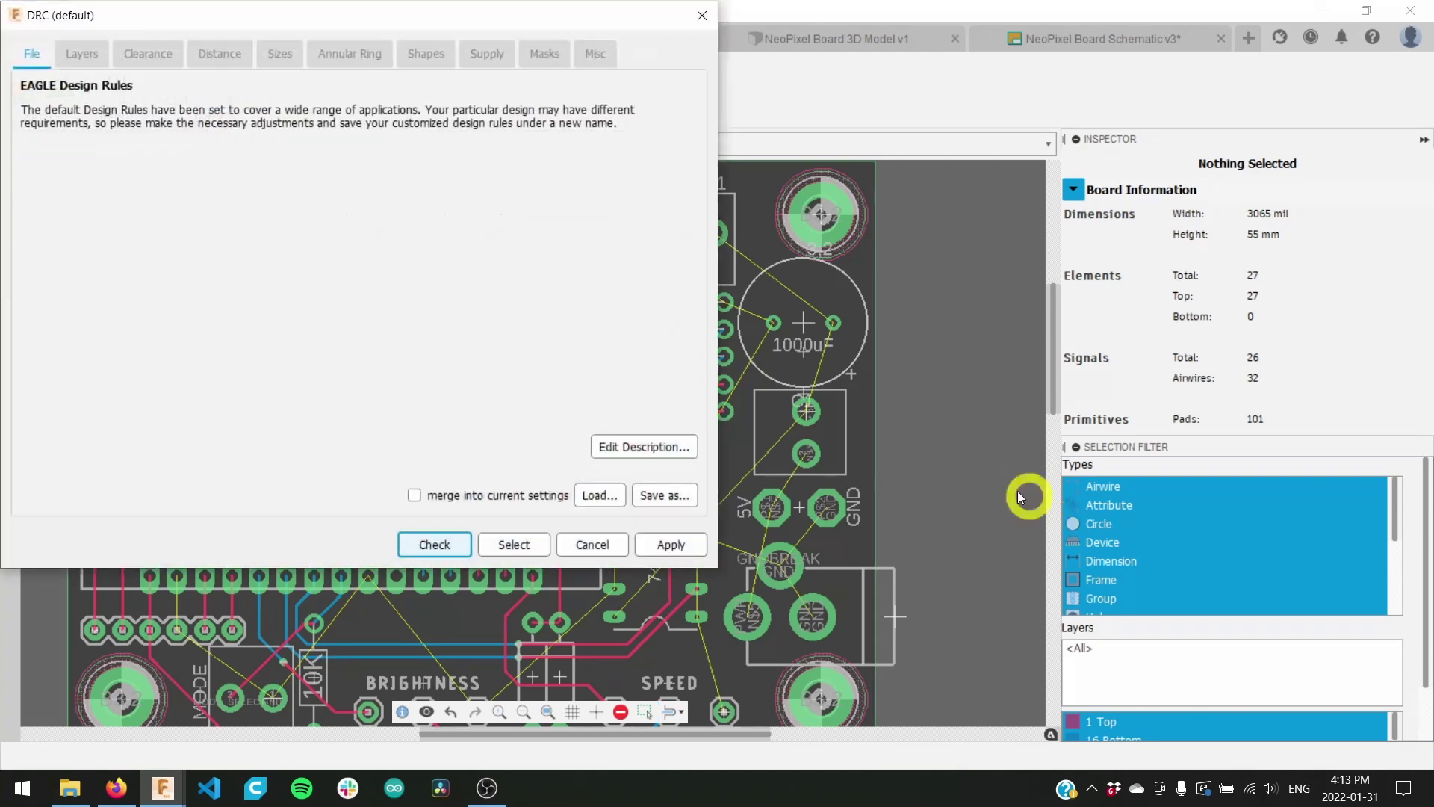
pyautogui.click(435, 551)
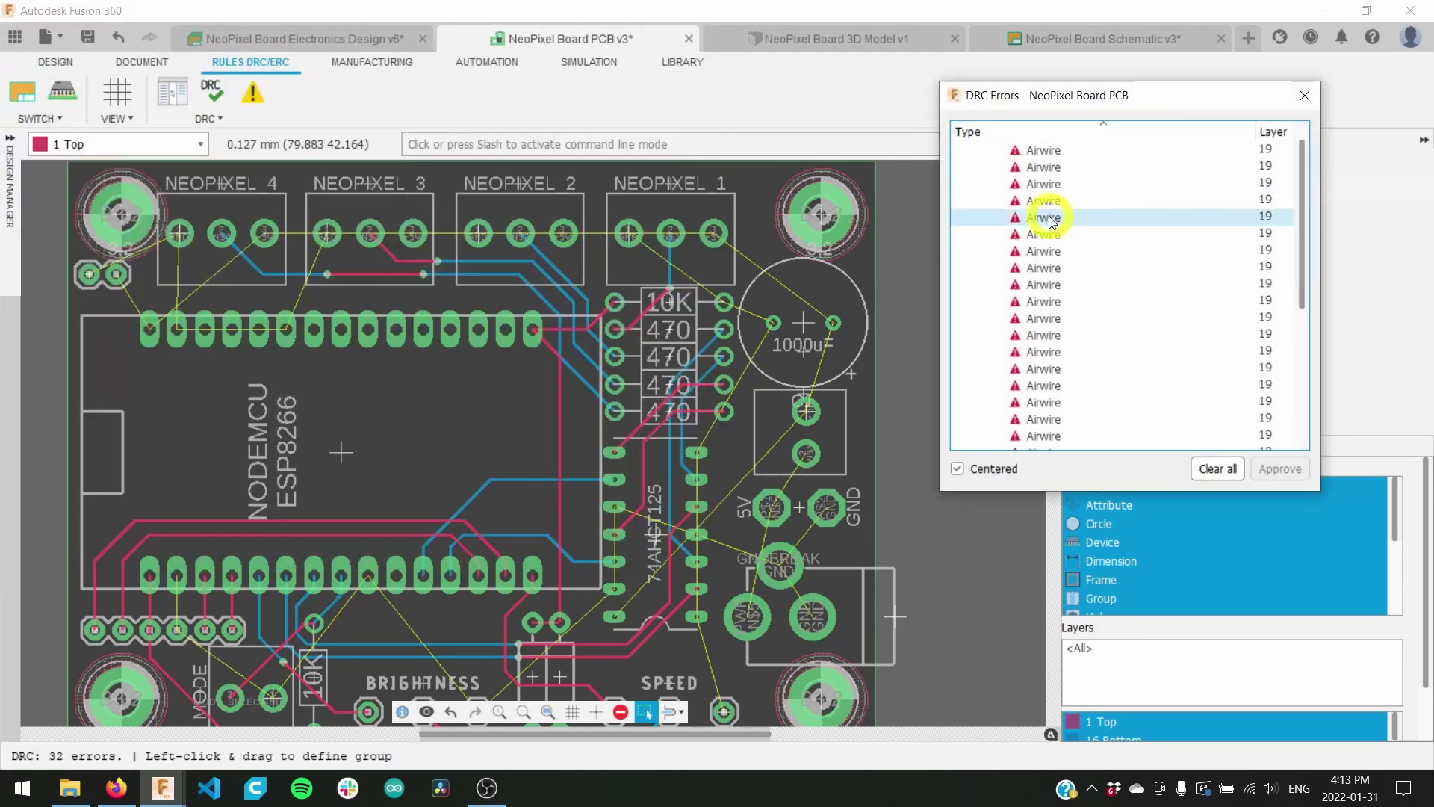
# Step: Look through the Airwire errors in the rule check results and locate several of them on the board
pyautogui.scroll(-3, 1047, 186)
pyautogui.scroll(5, 993, 336)
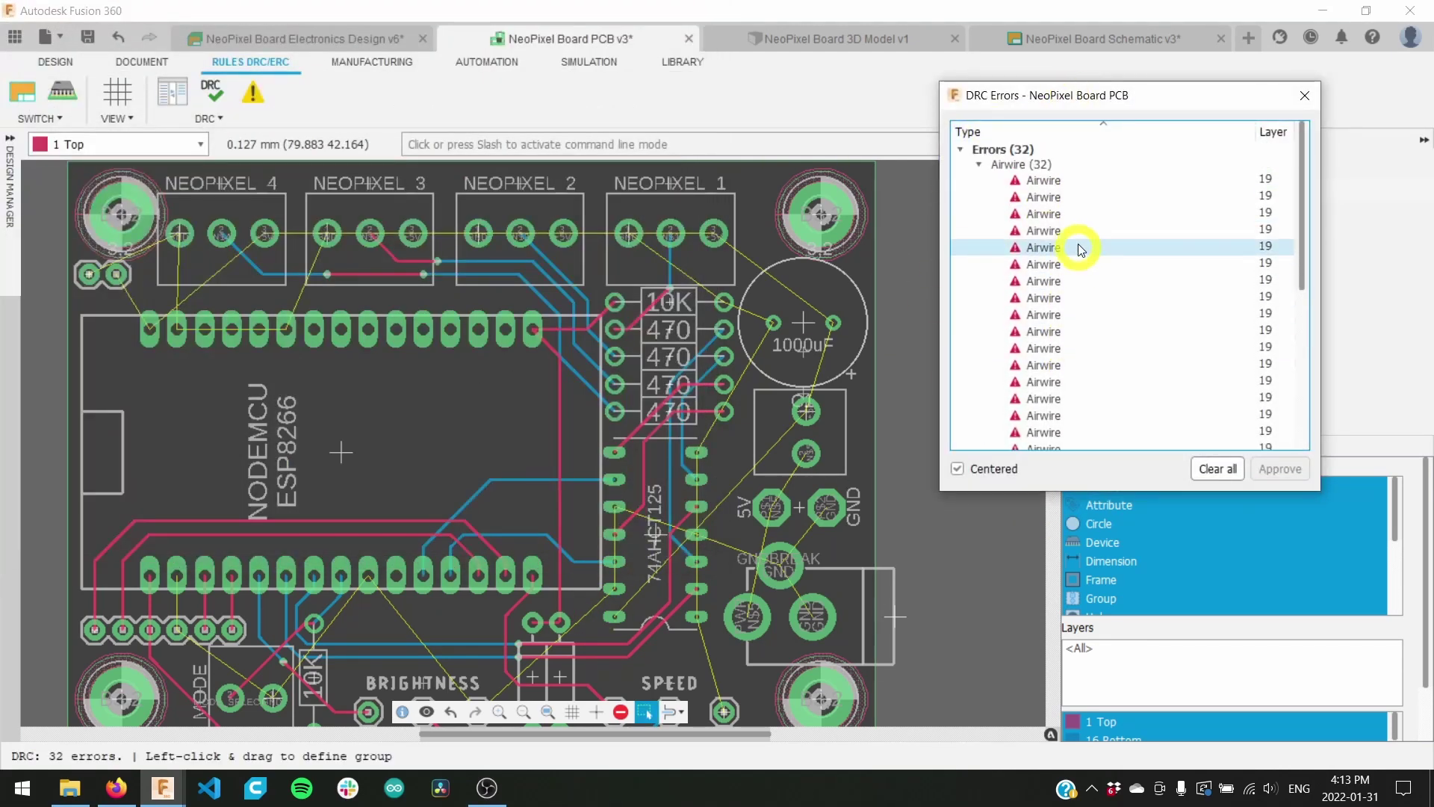
pyautogui.click(1079, 196)
pyautogui.click(1160, 320)
pyautogui.click(1174, 243)
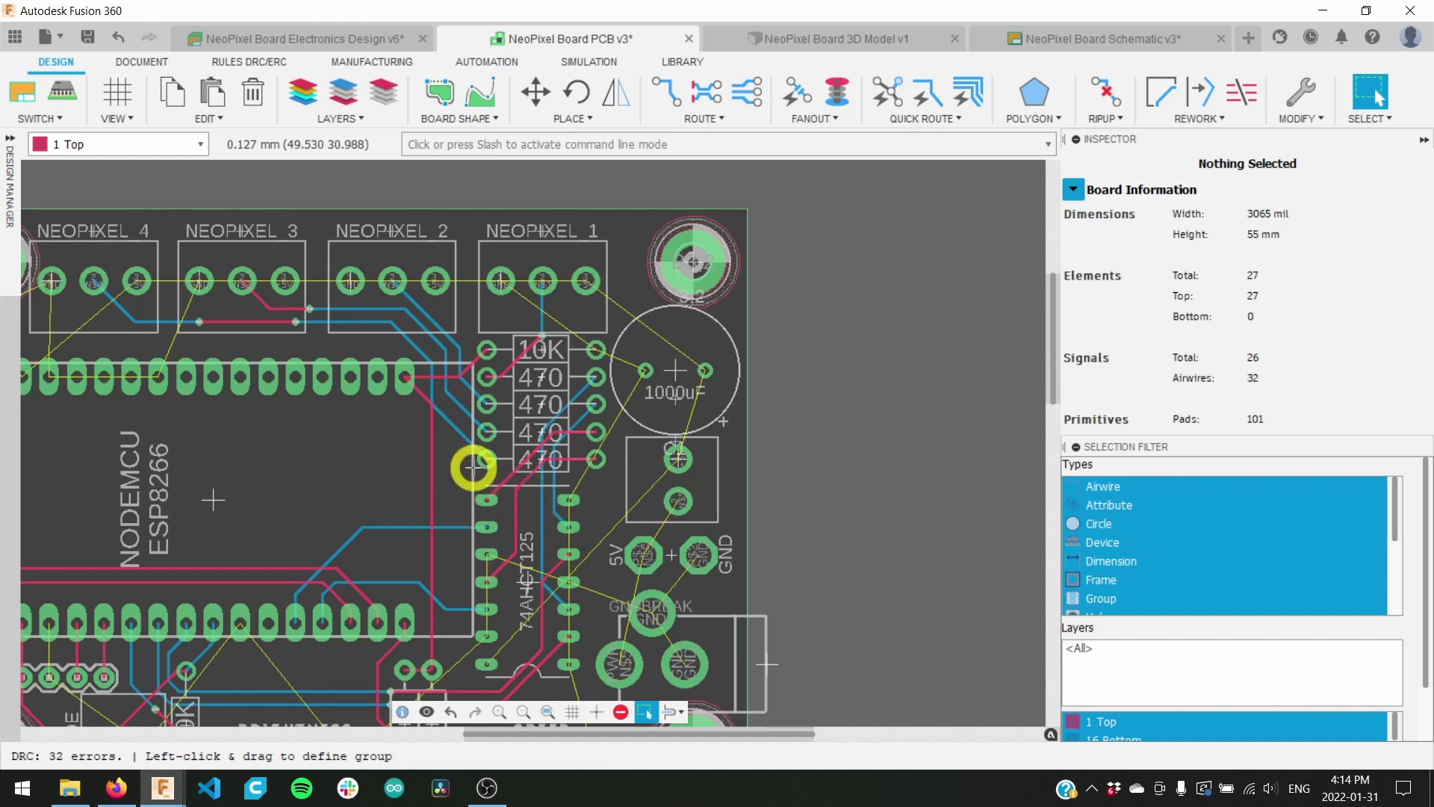
pyautogui.scroll(3, 453, 466)
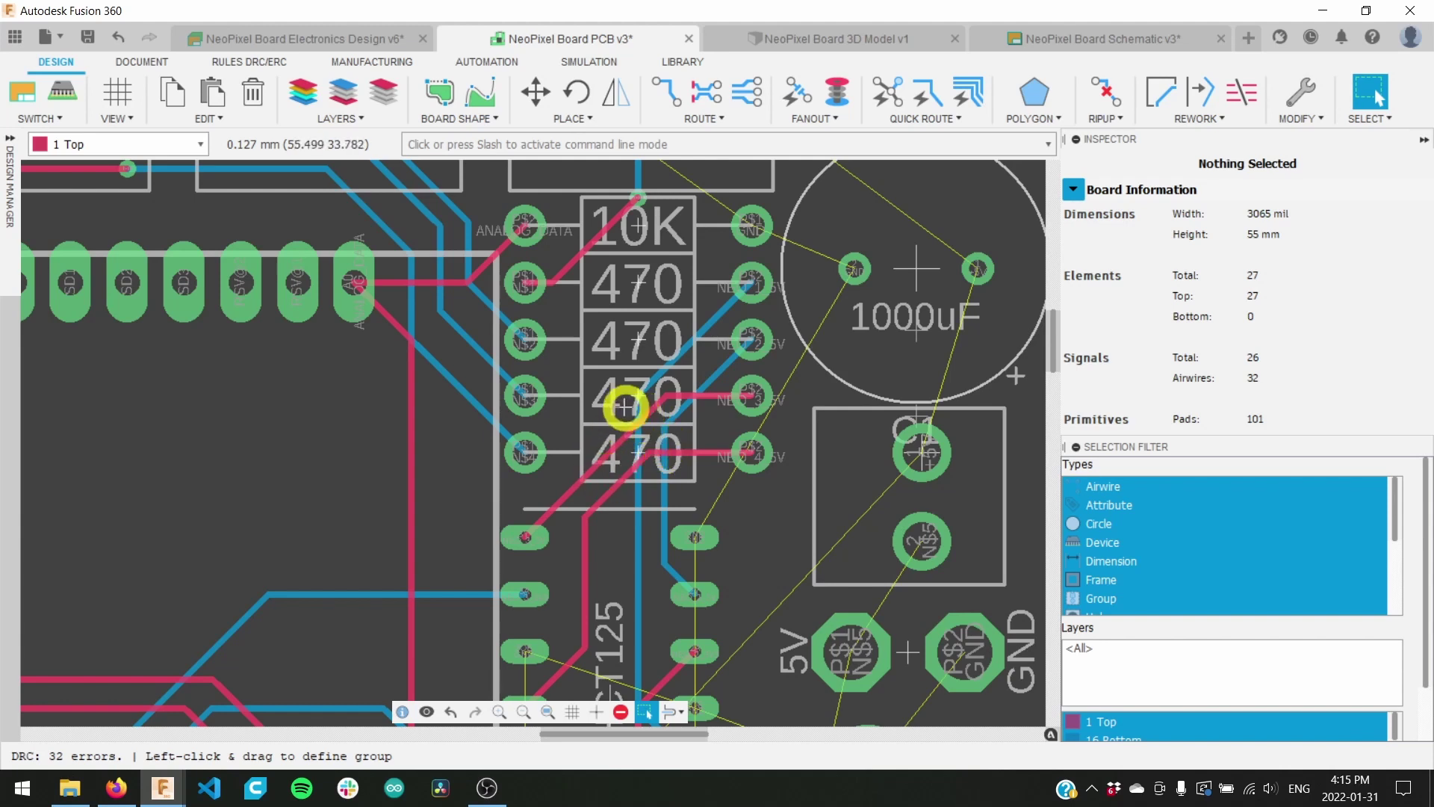
pyautogui.moveTo(652, 455); pyautogui.dragTo(421, 535, button='middle')
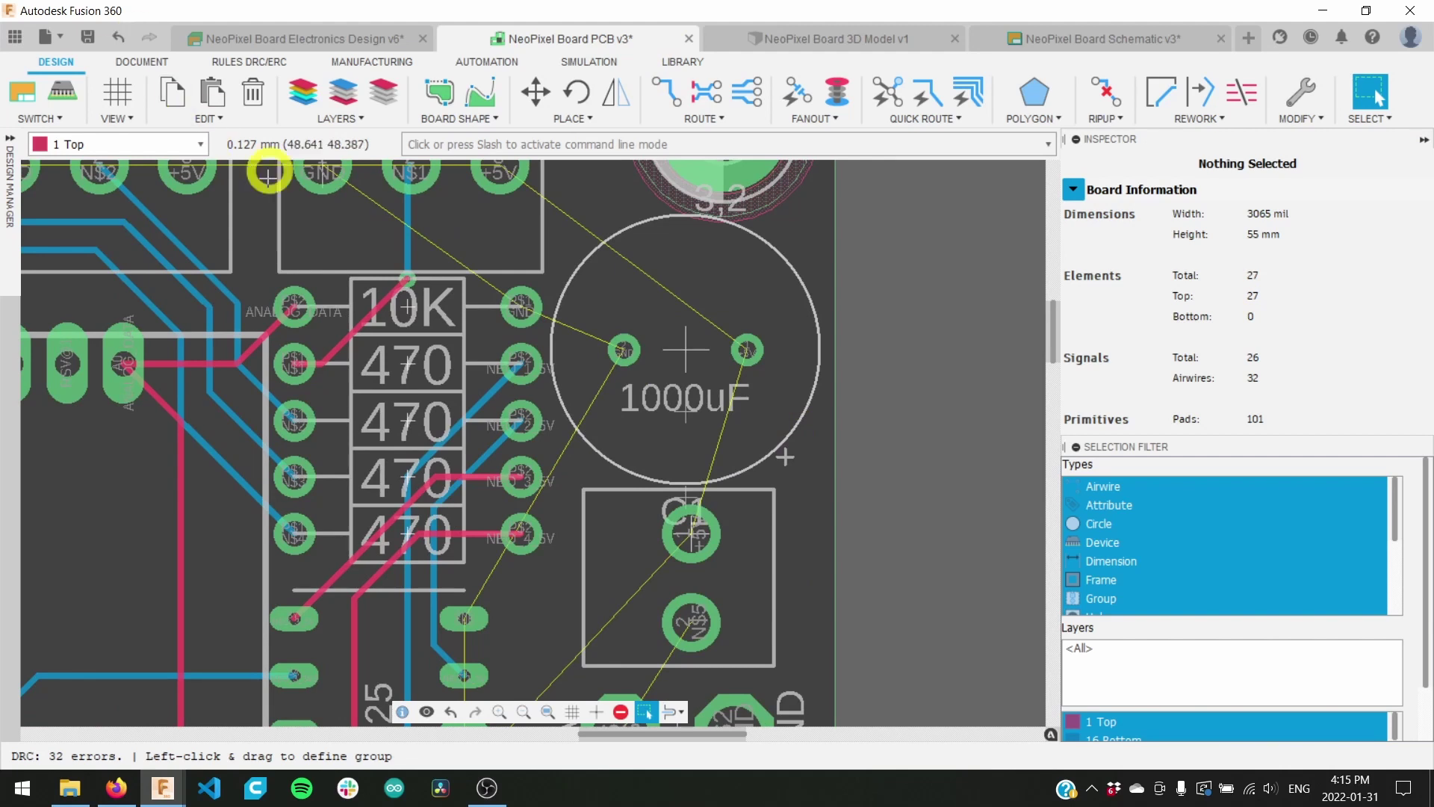
pyautogui.moveTo(445, 255); pyautogui.dragTo(461, 301, button='middle')
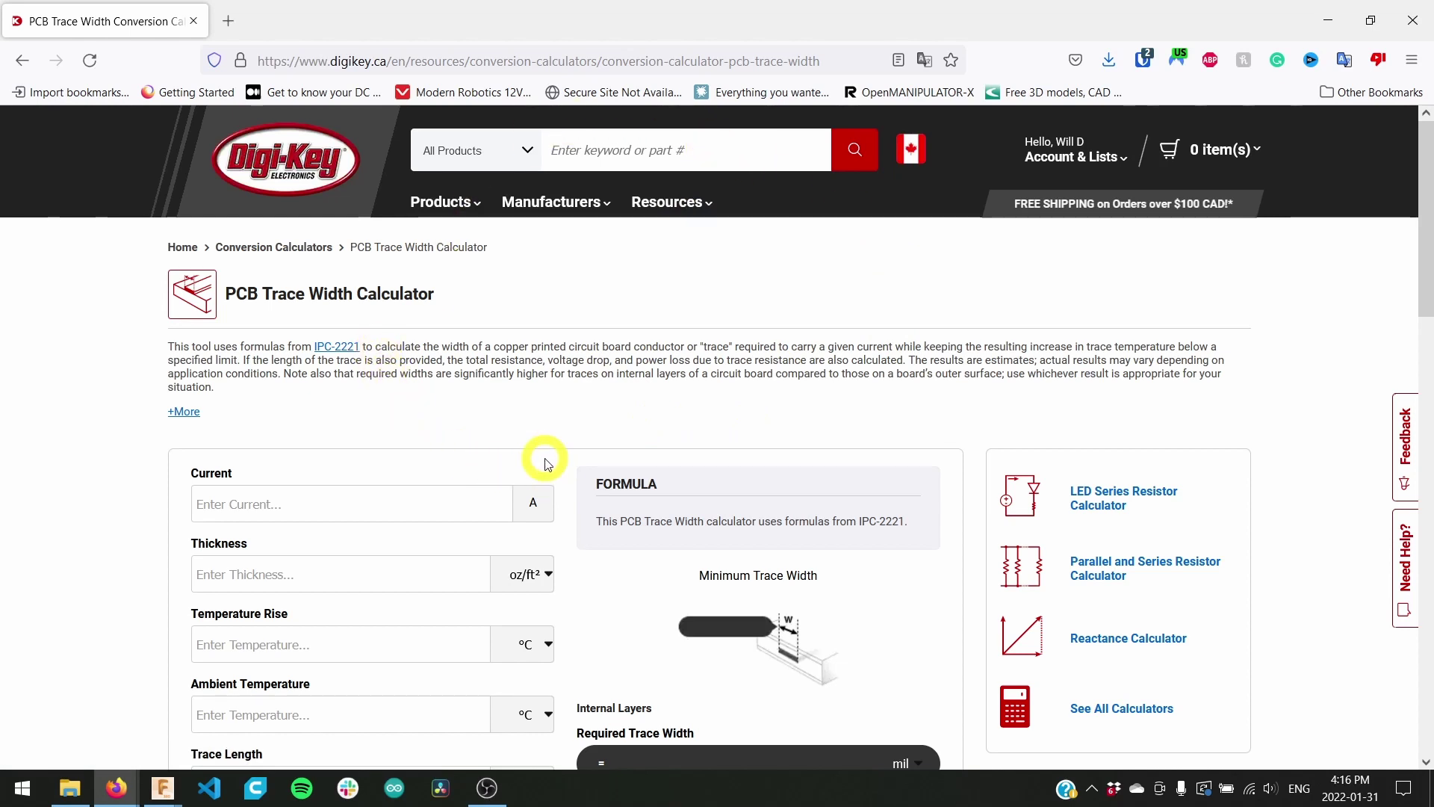
# Step: In the browser's DigiKey PCB Trace Width Calculator, enter a current of 10 A, thickness of 1 oz/ft² and temperature rise of 15 °C
pyautogui.scroll(-1, 545, 463)
pyautogui.click(342, 408)
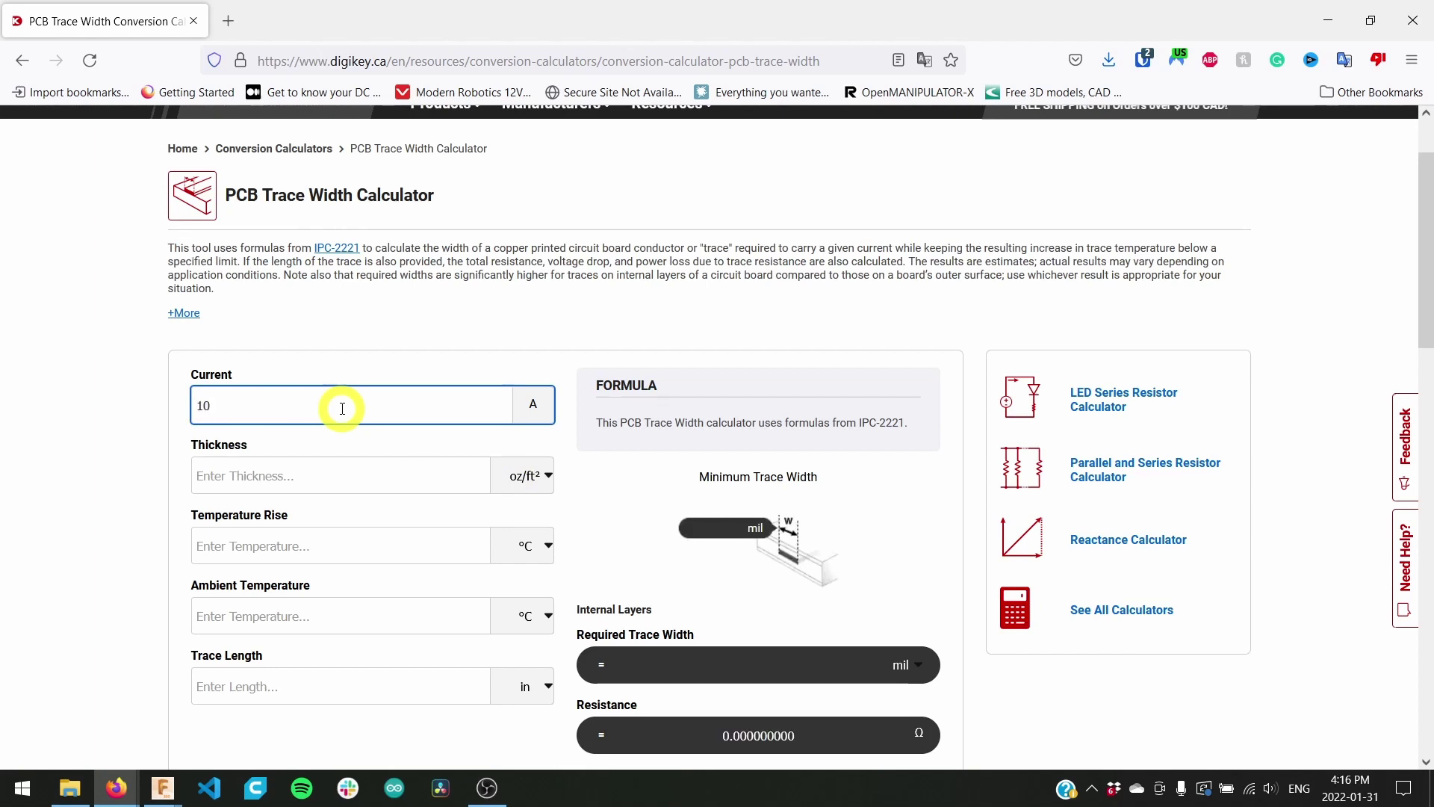
pyautogui.click(366, 478)
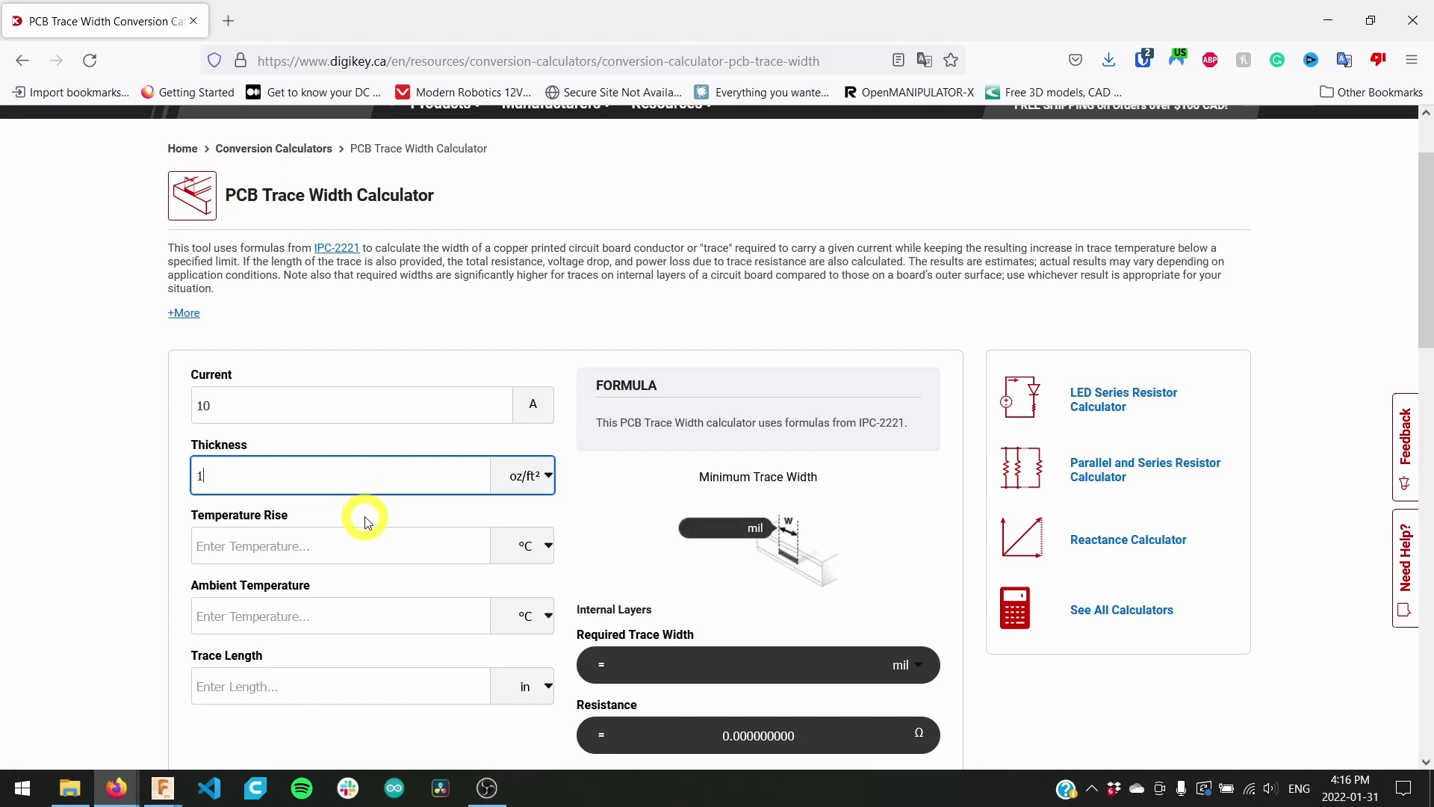
pyautogui.click(321, 556)
pyautogui.write('15')
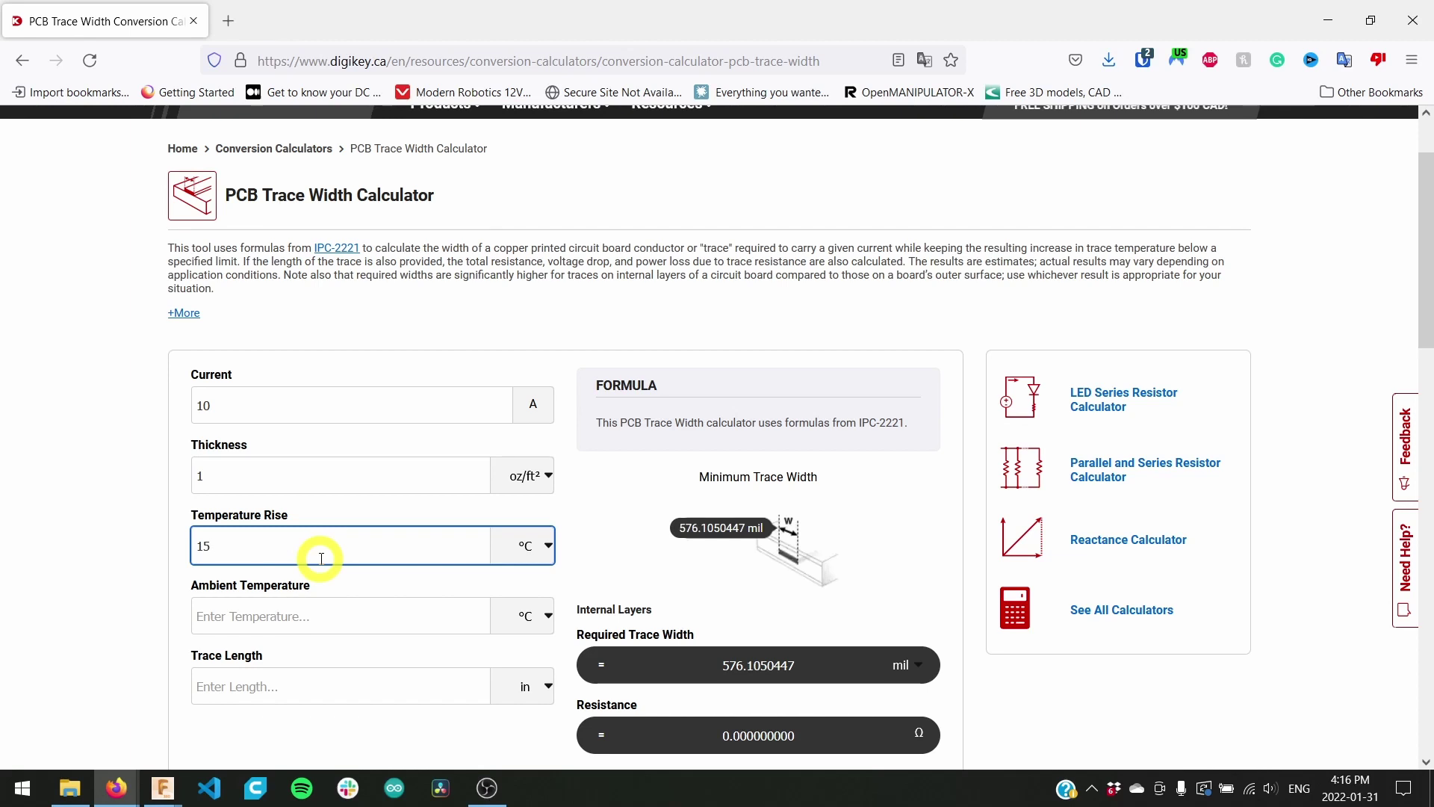
pyautogui.click(305, 579)
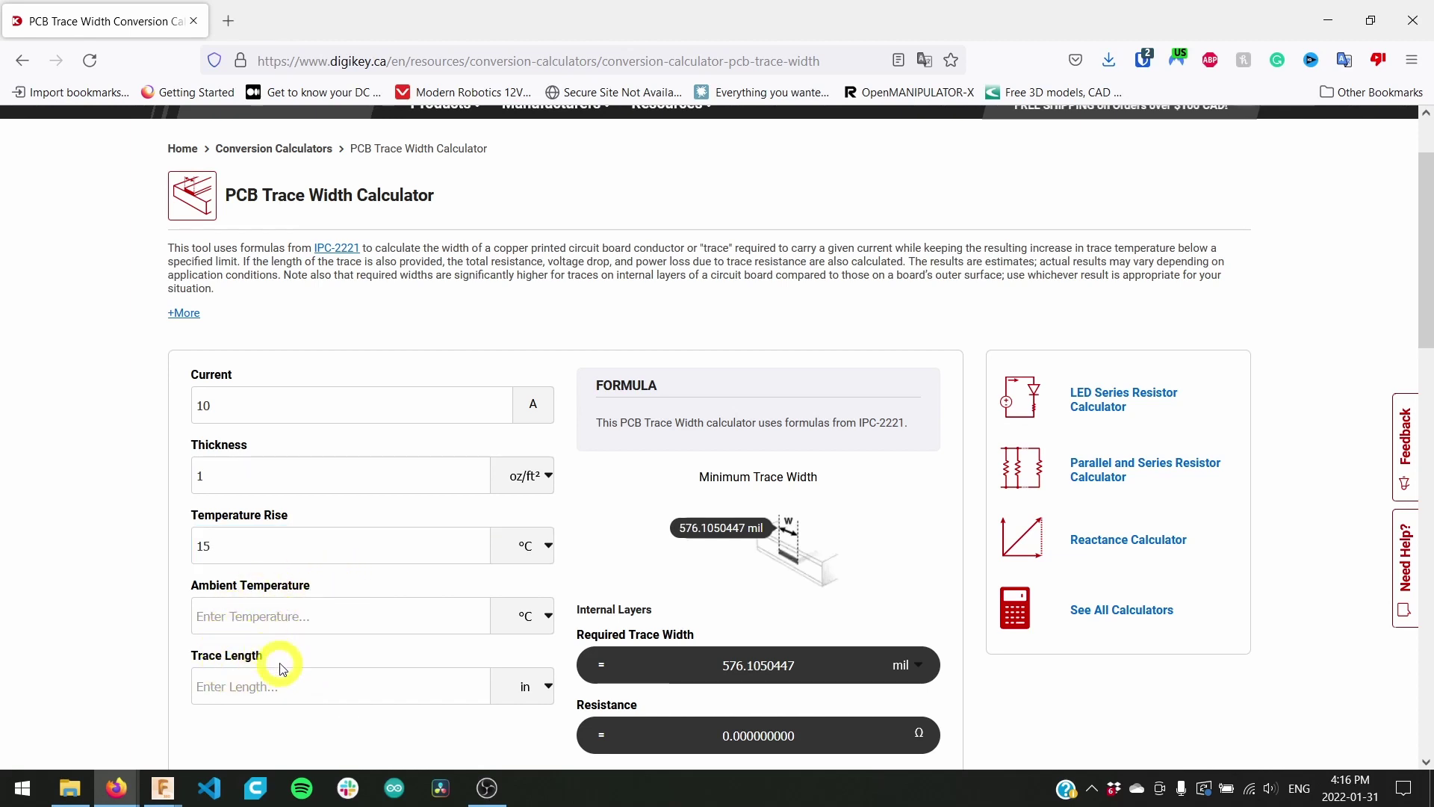
# Step: Switch the required trace width units to mm for both internal layers and external layers in air, and compare the two widths
pyautogui.scroll(-5, 284, 597)
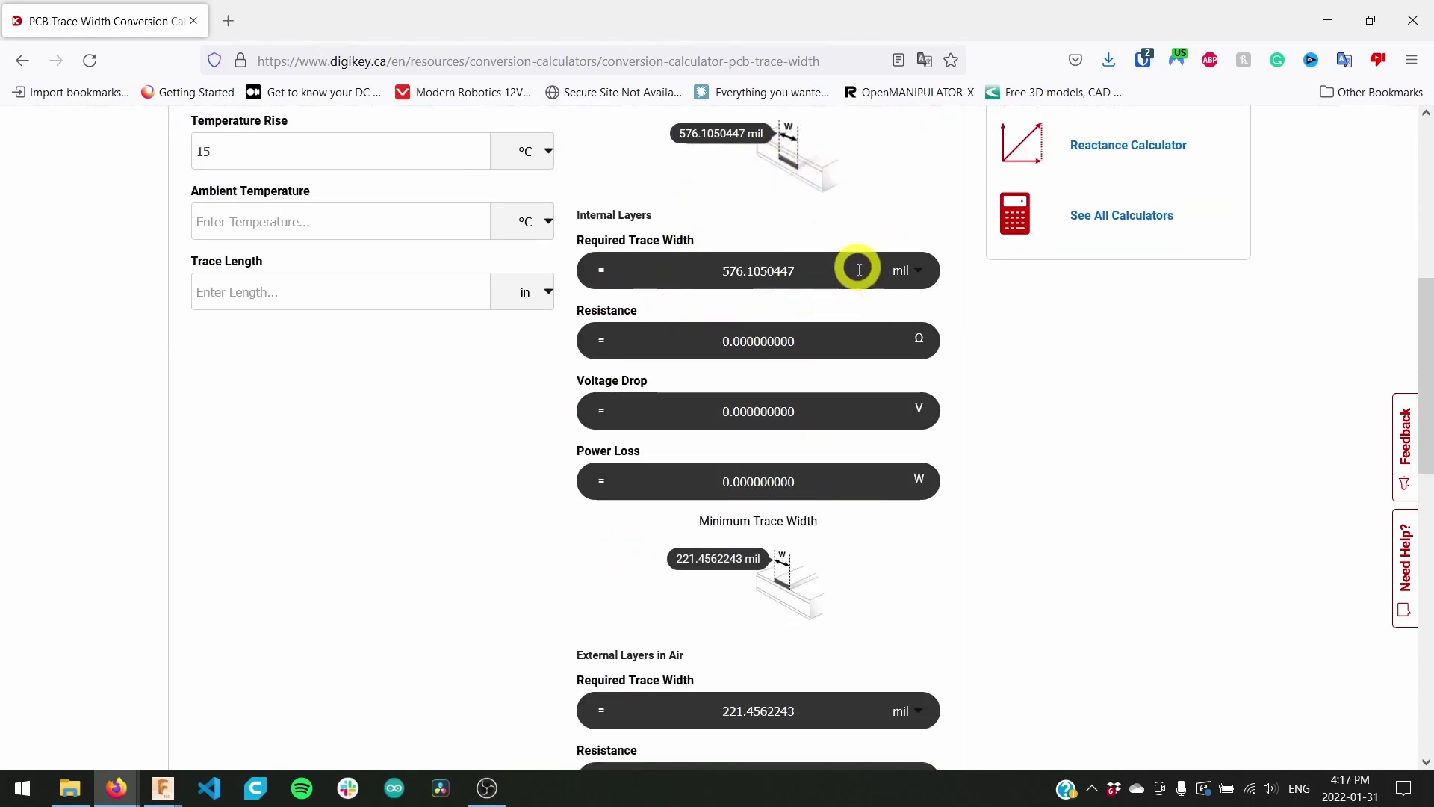
pyautogui.click(900, 270)
pyautogui.click(900, 329)
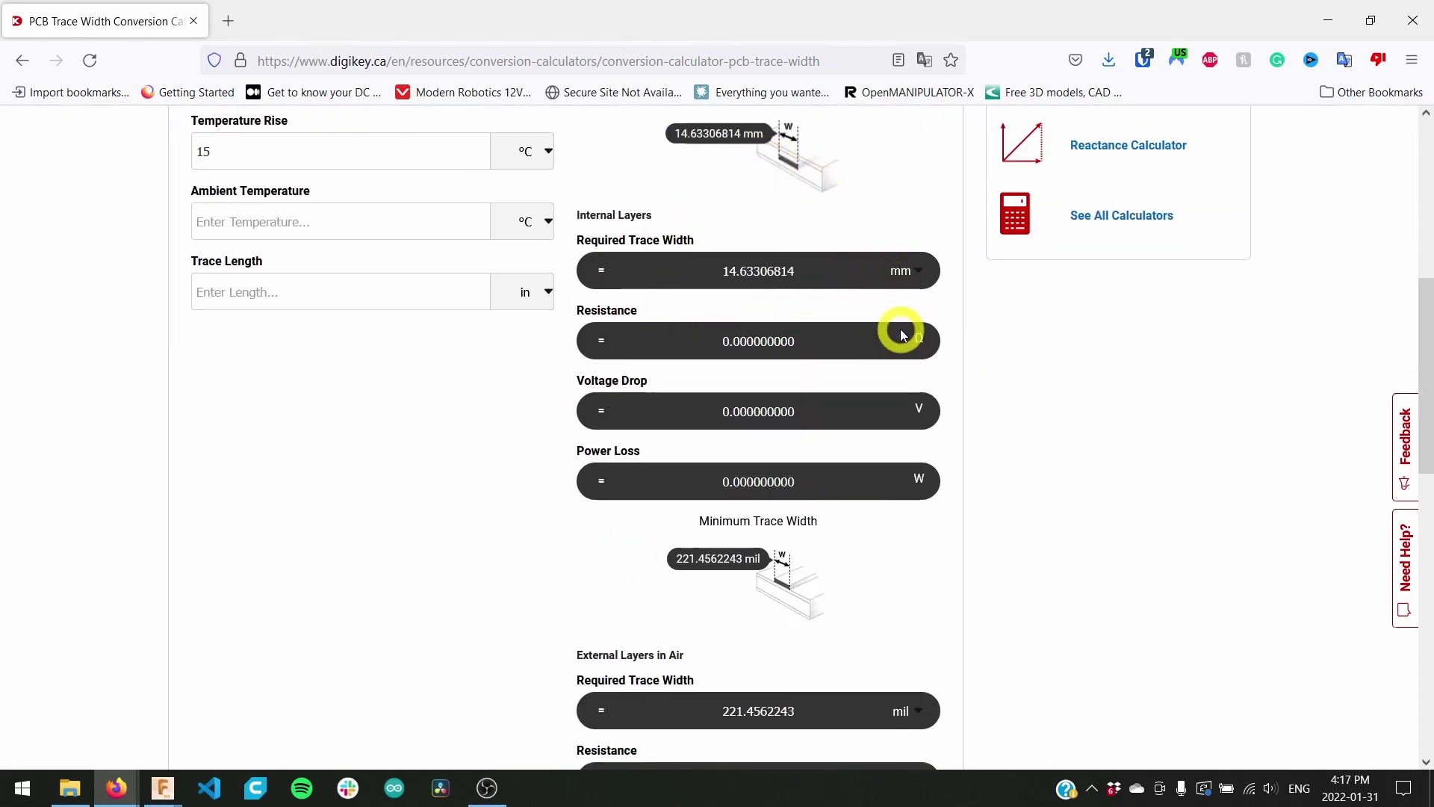
pyautogui.scroll(-1, 899, 373)
pyautogui.click(900, 612)
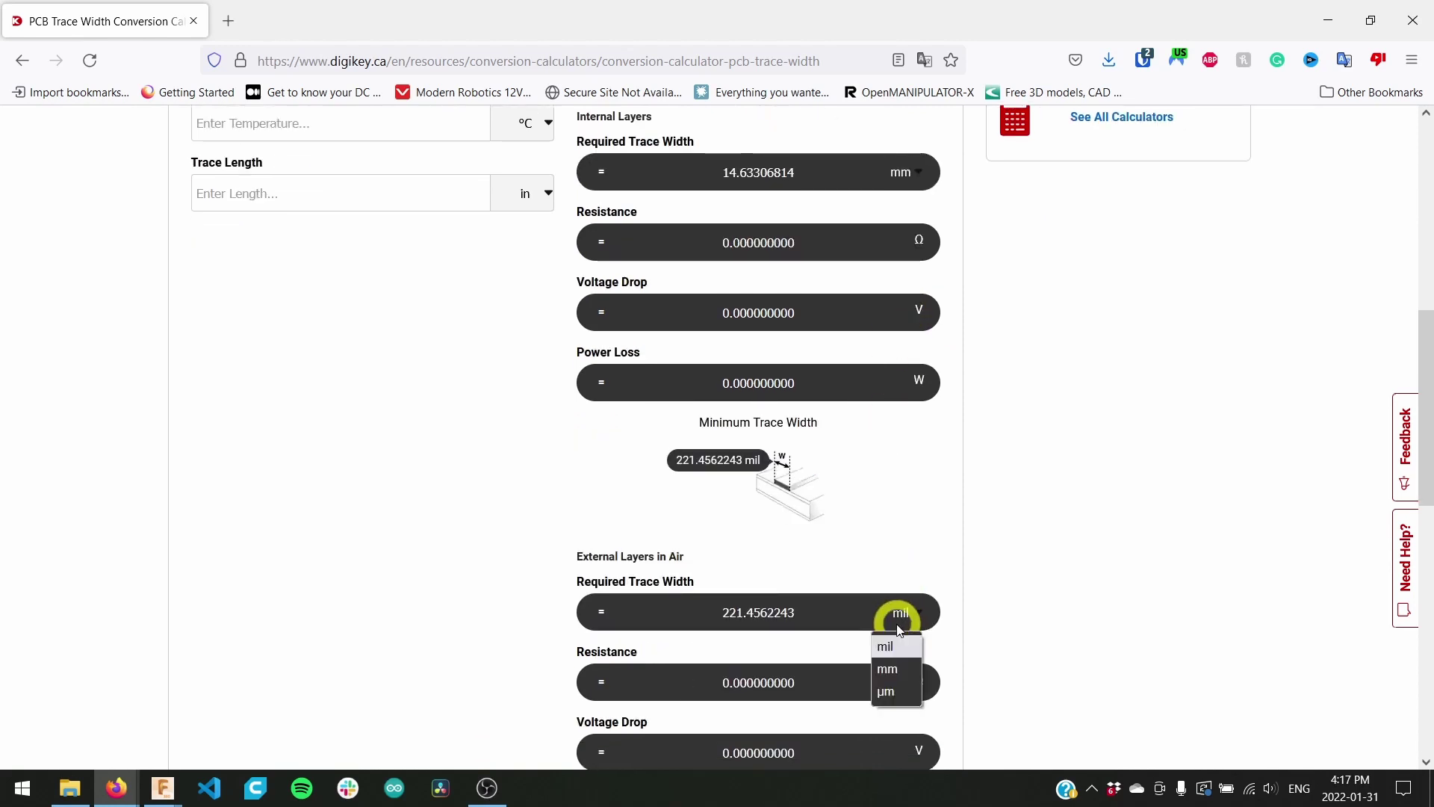
pyautogui.click(902, 670)
pyautogui.scroll(3, 883, 563)
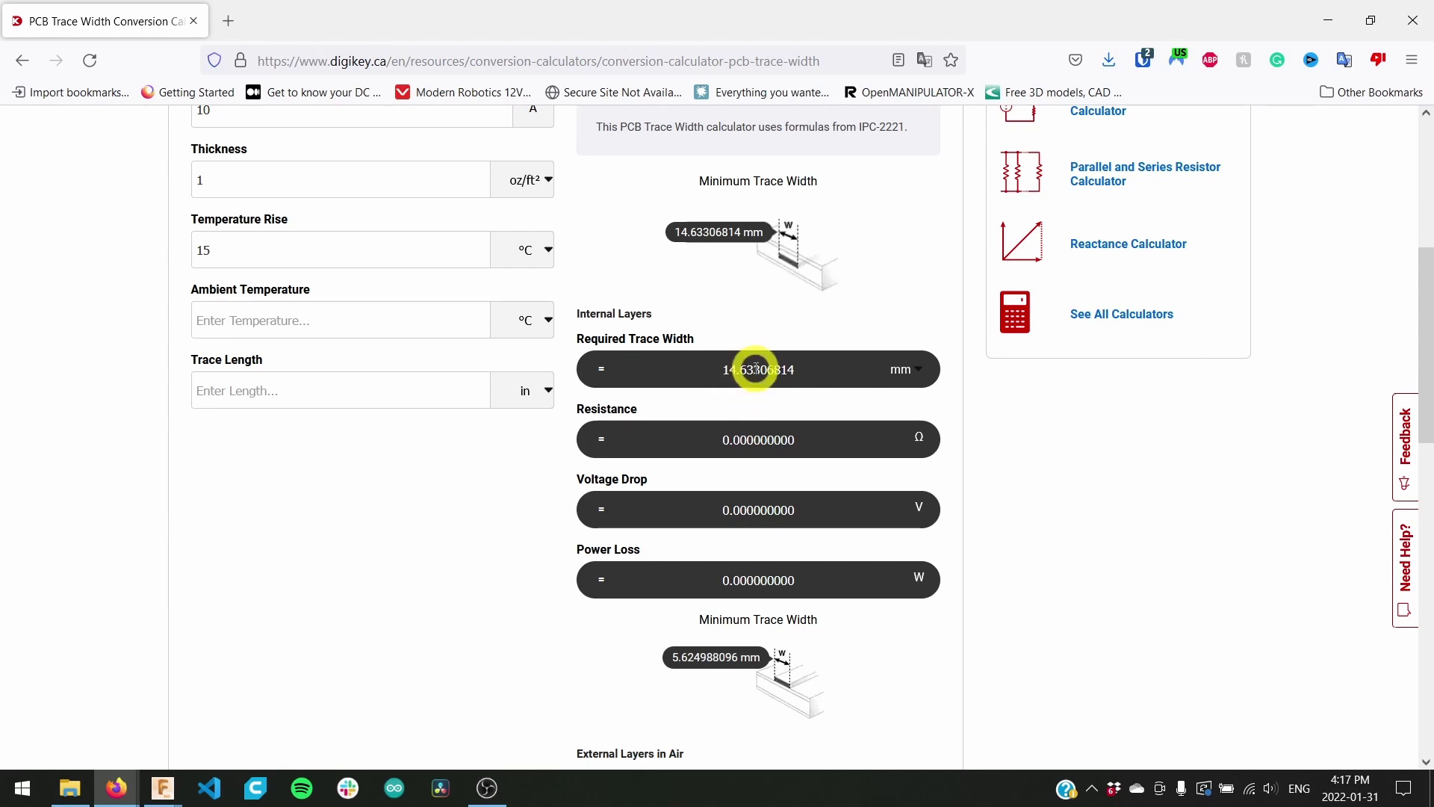
pyautogui.scroll(-3, 1031, 445)
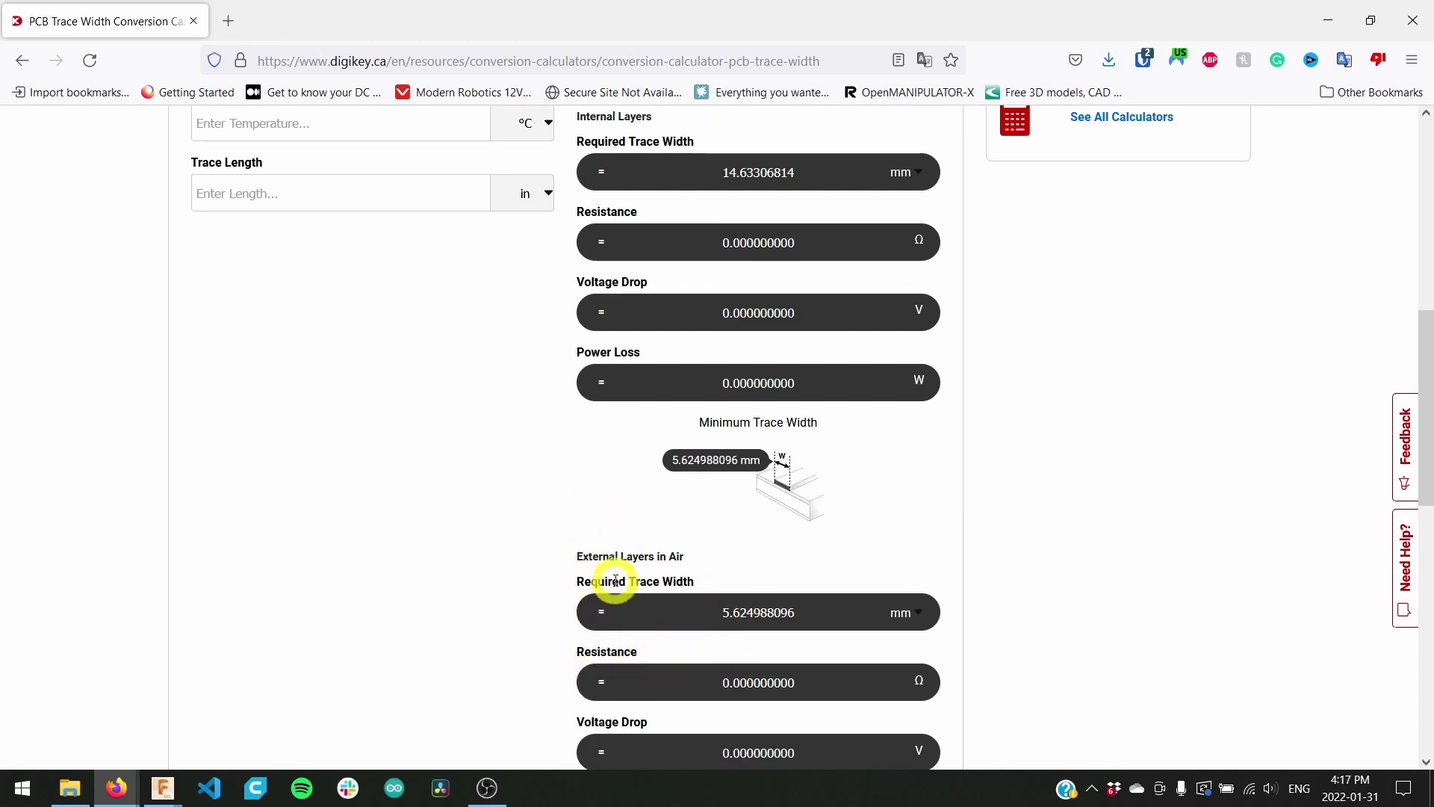
pyautogui.scroll(3, 564, 506)
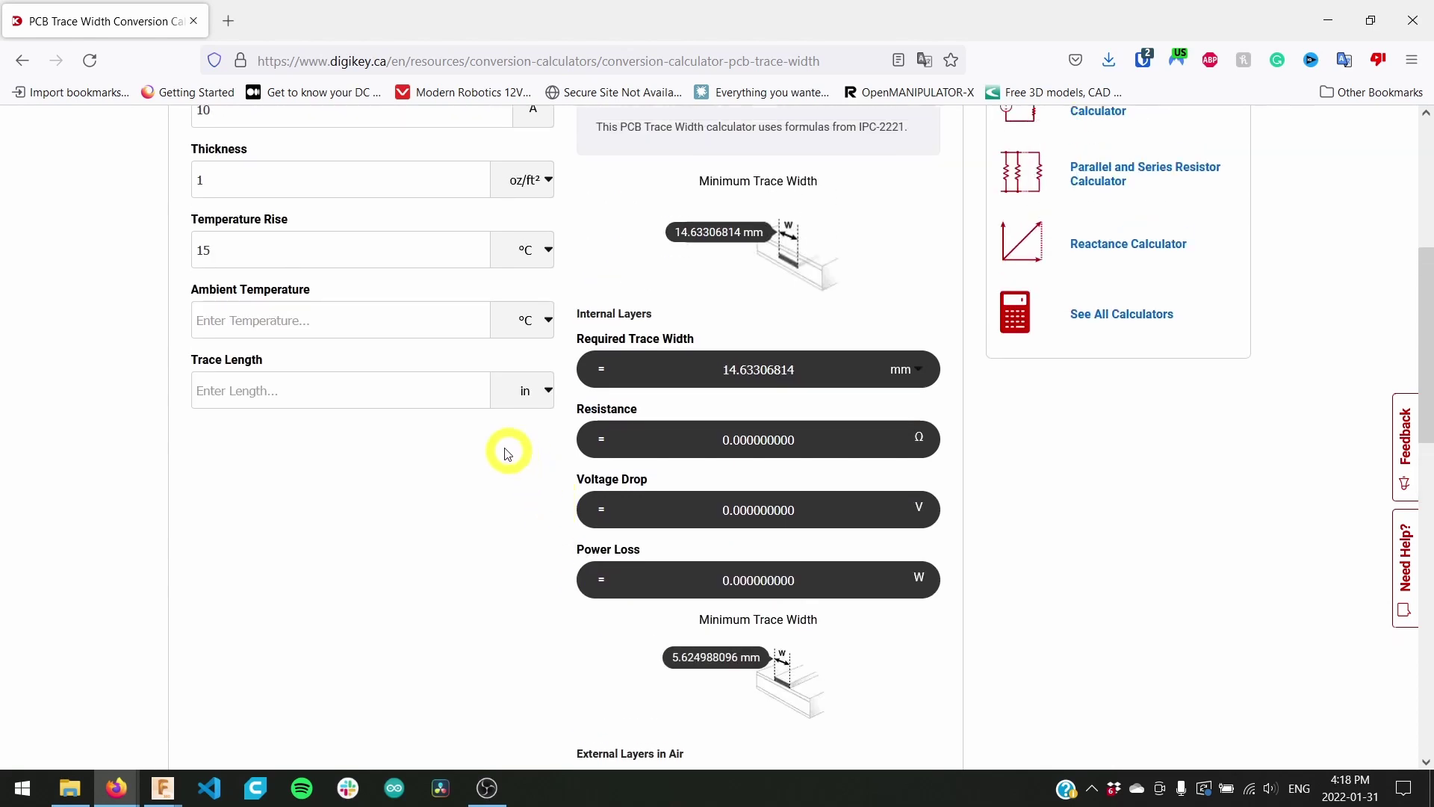
# Step: Set the copper thickness to 2 oz/ft² and check the required trace widths for internal and external layers
pyautogui.scroll(2, 404, 381)
pyautogui.click(318, 290)
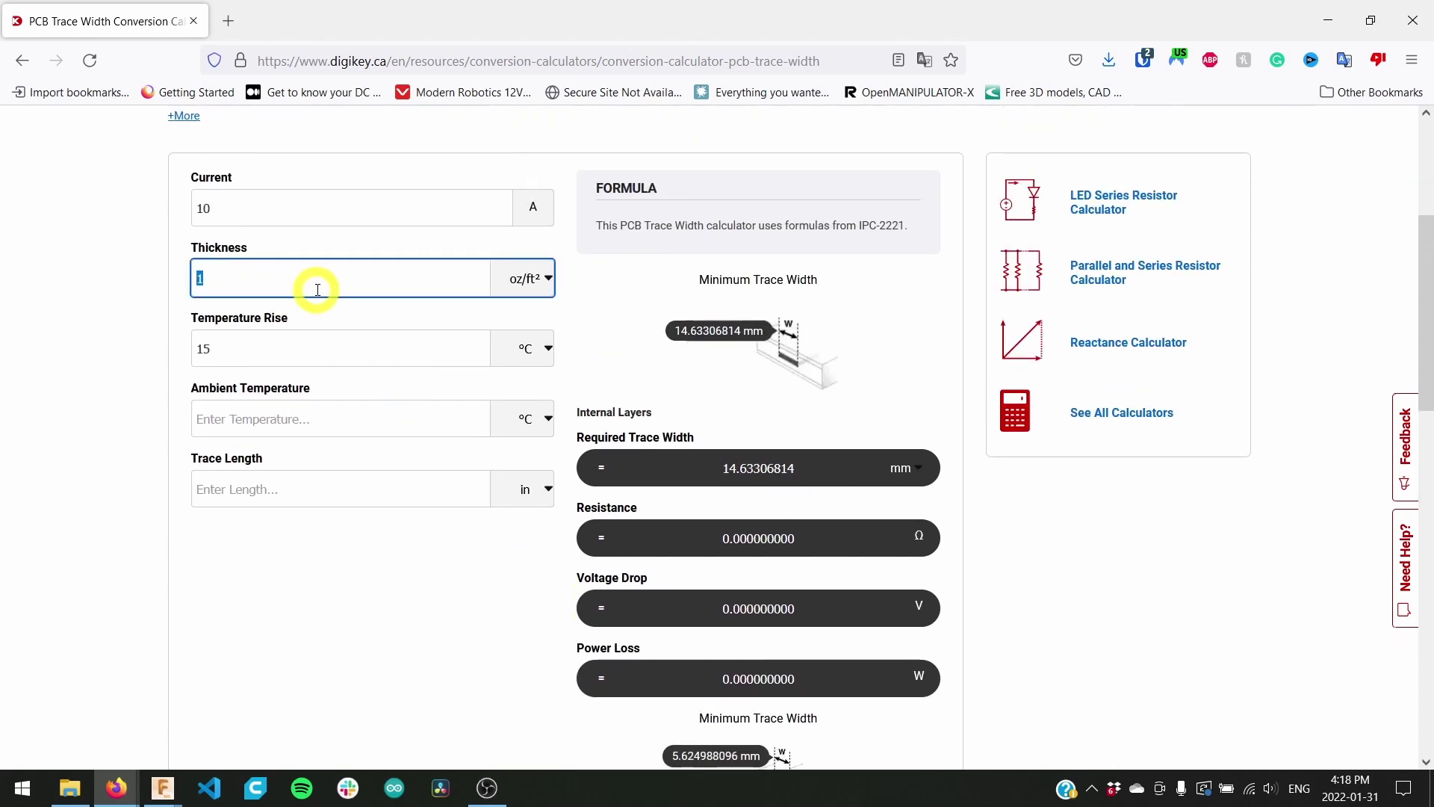
pyautogui.write('2')
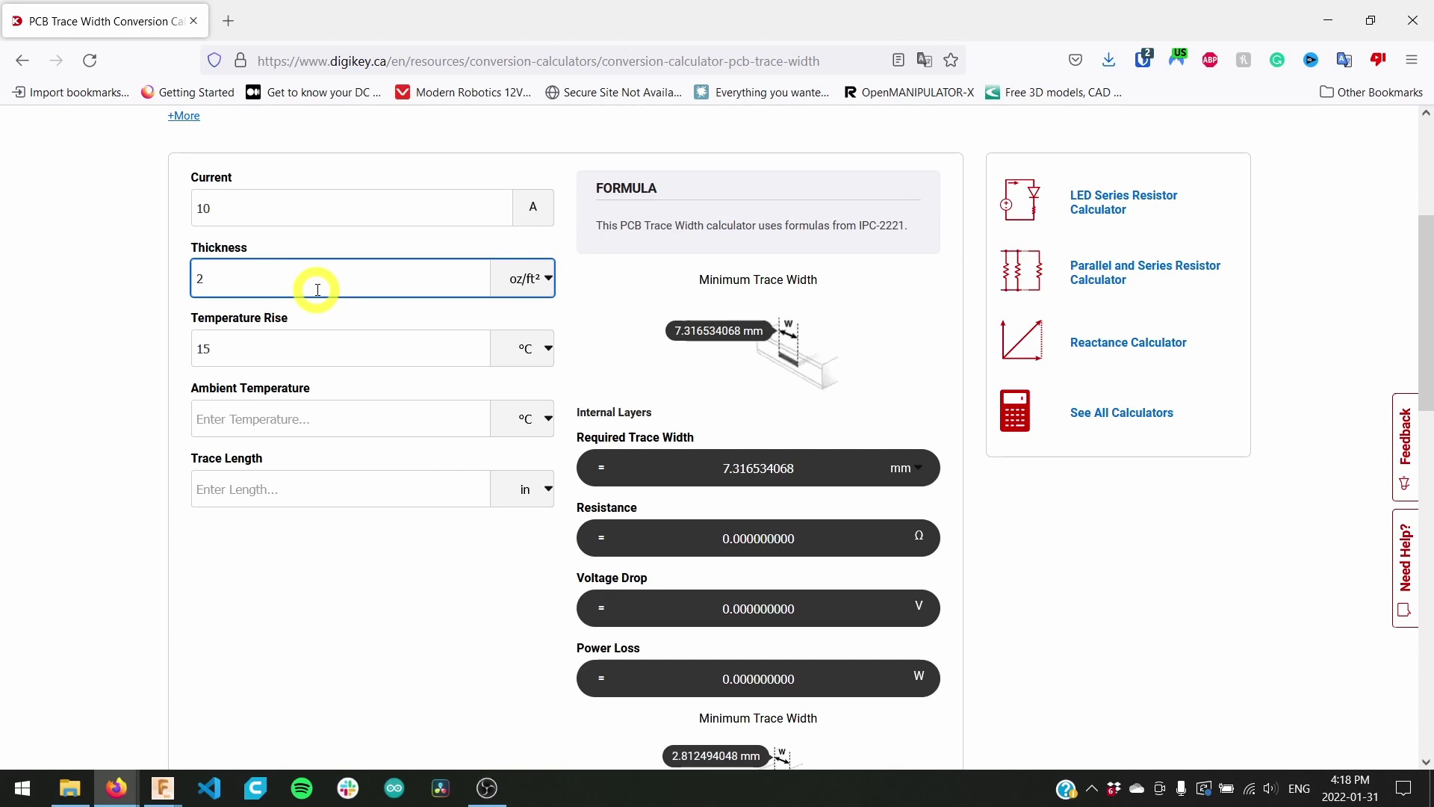
pyautogui.scroll(-5, 328, 295)
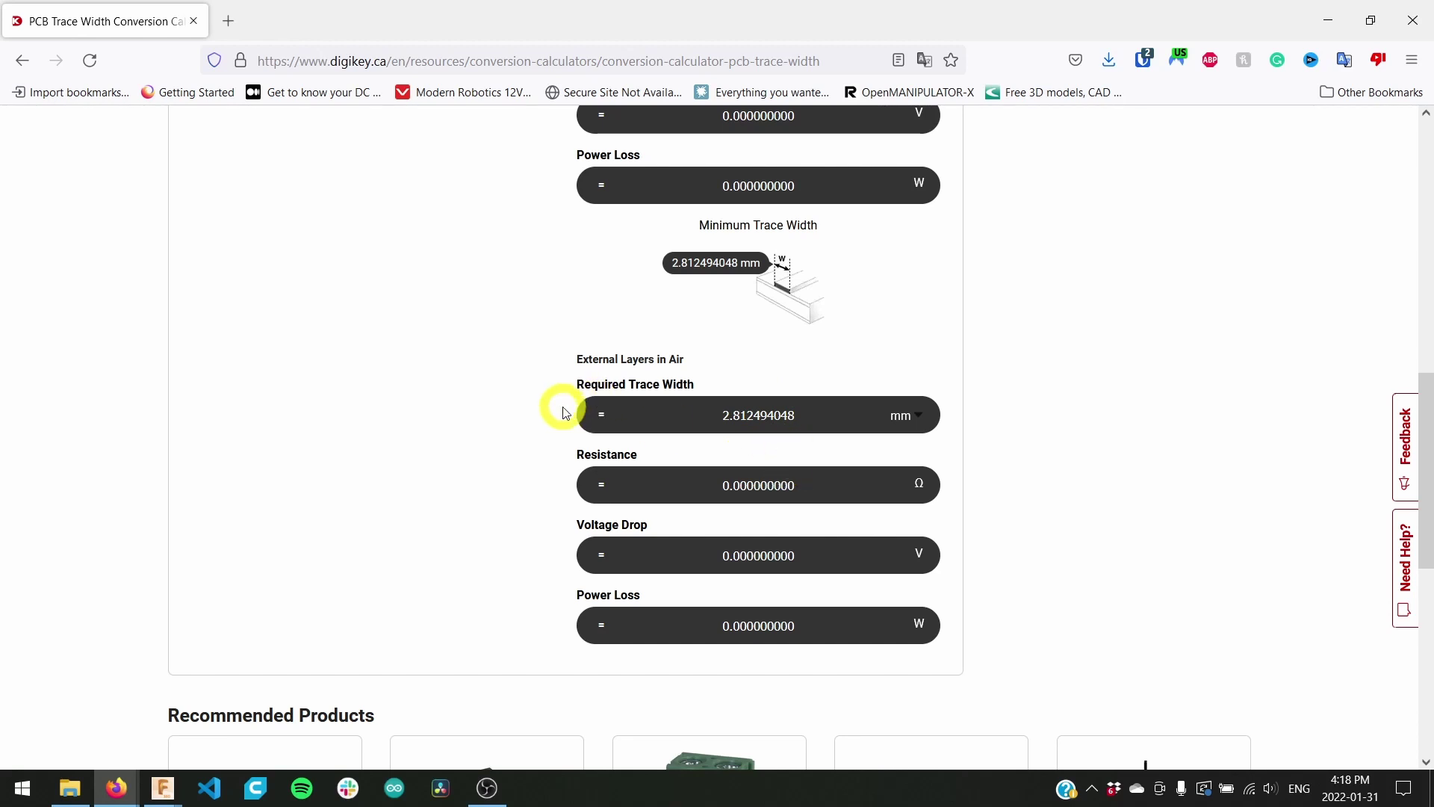
pyautogui.scroll(5, 566, 413)
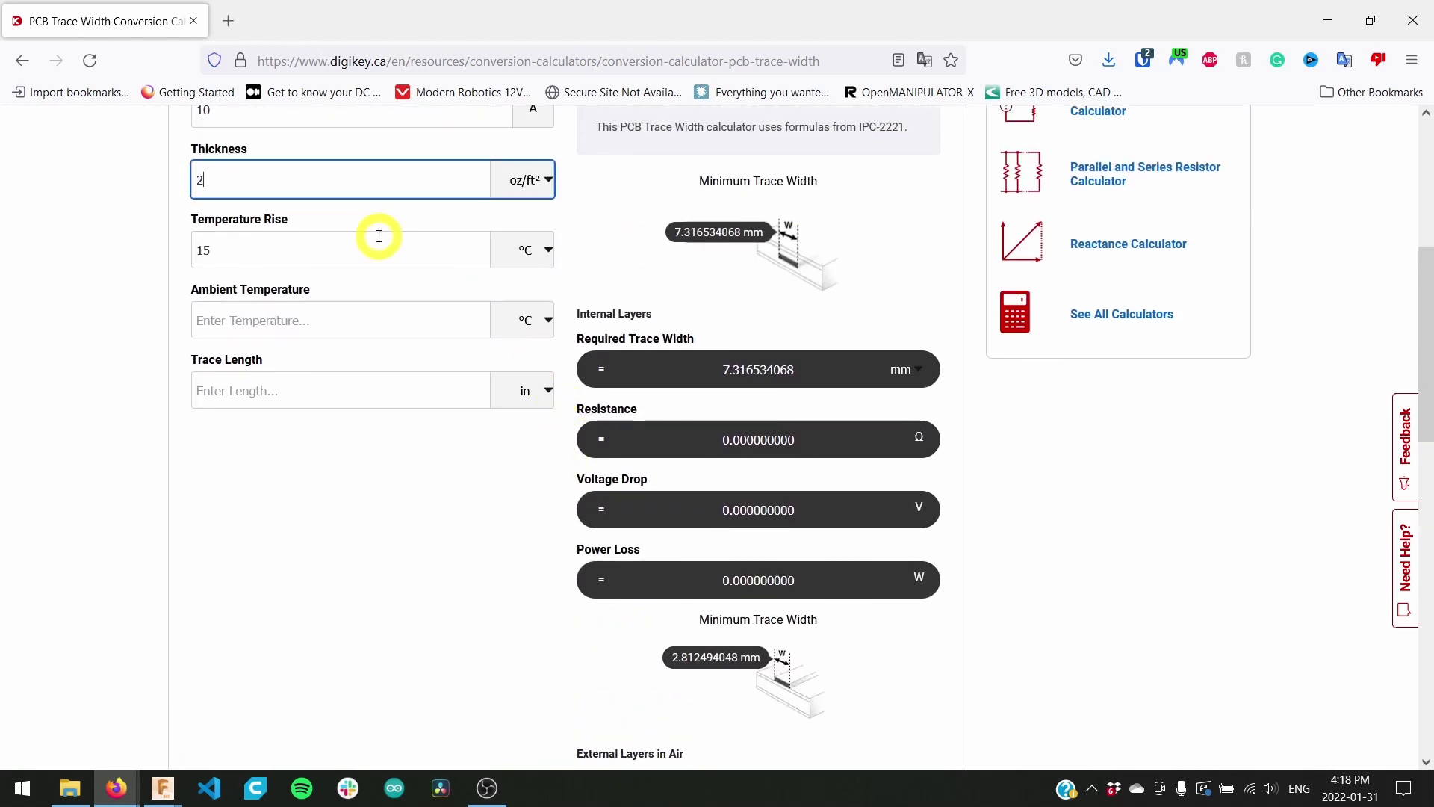
pyautogui.scroll(3, 379, 236)
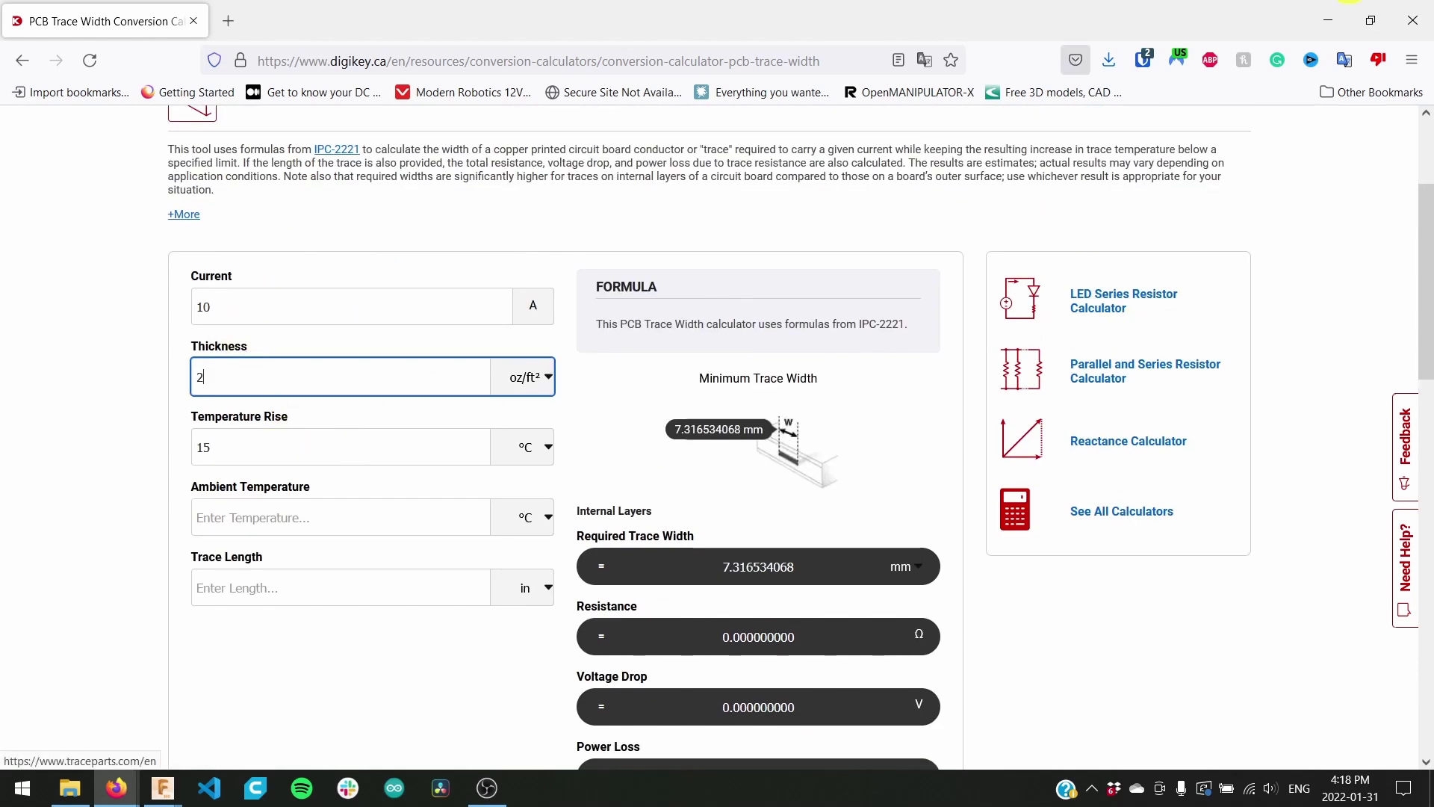
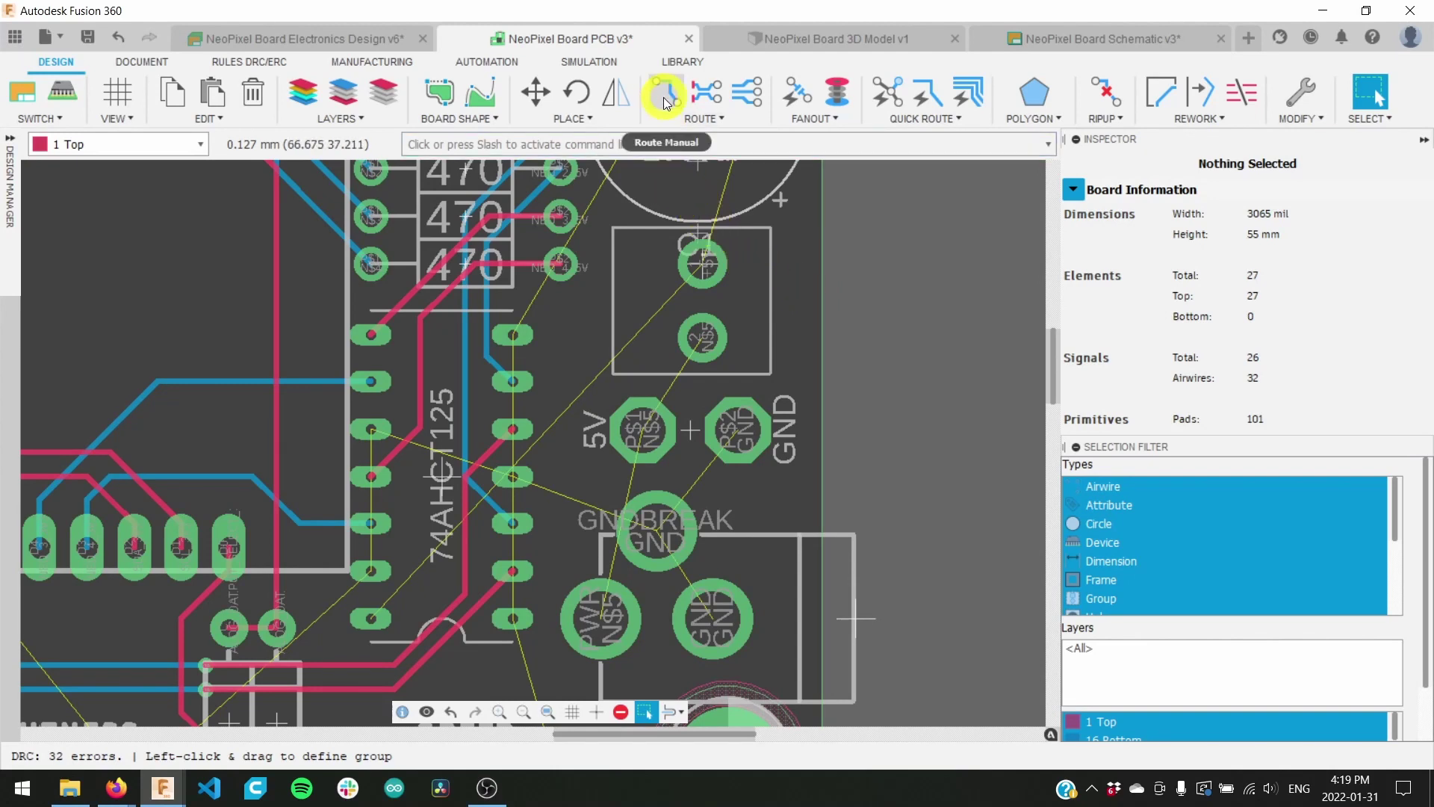
# Step: In Fusion 360, route N$5 on 1 Top with a 3.25 mm trace width from the PWR pad through the 5V pad to pin 2 above it
pyautogui.click(665, 97)
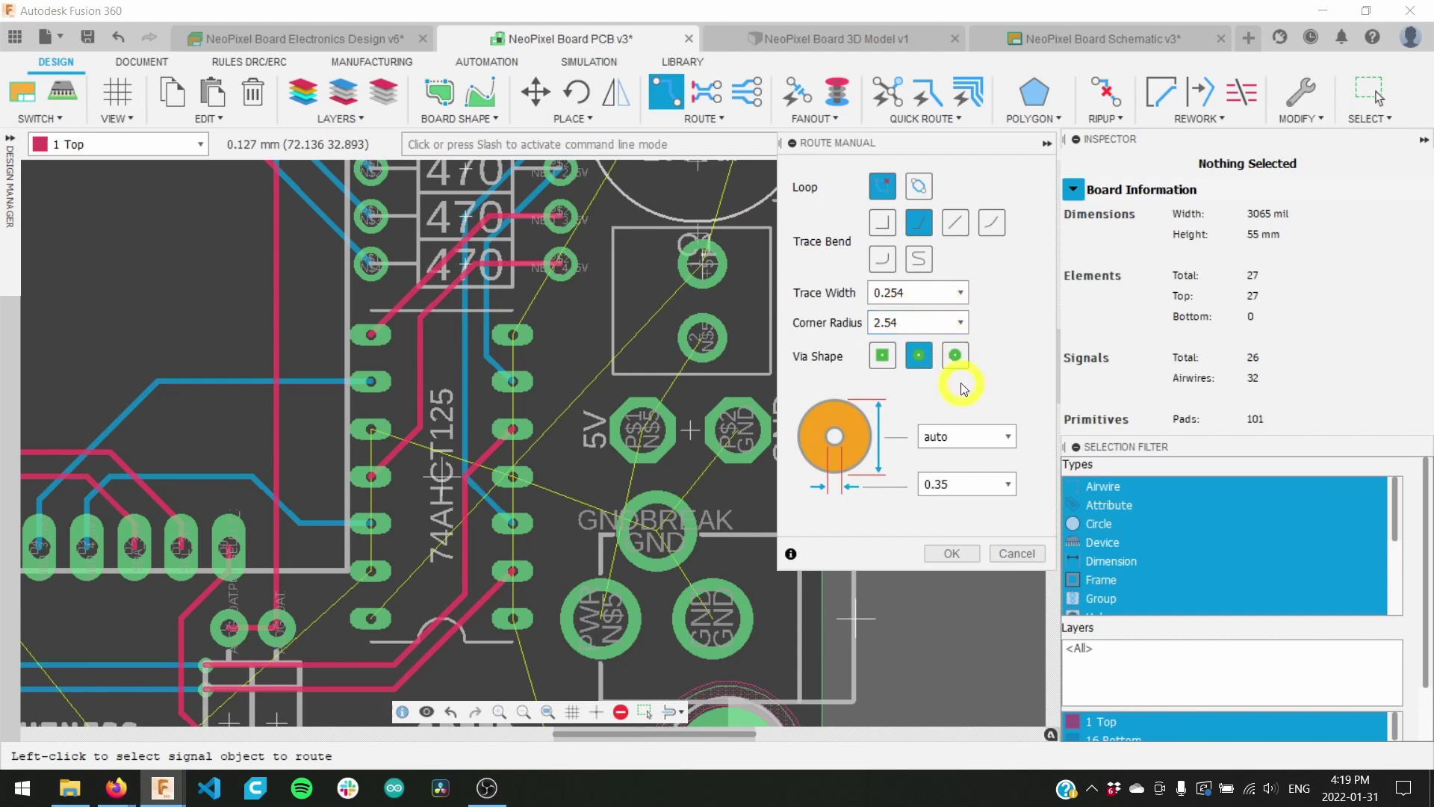
pyautogui.click(953, 292)
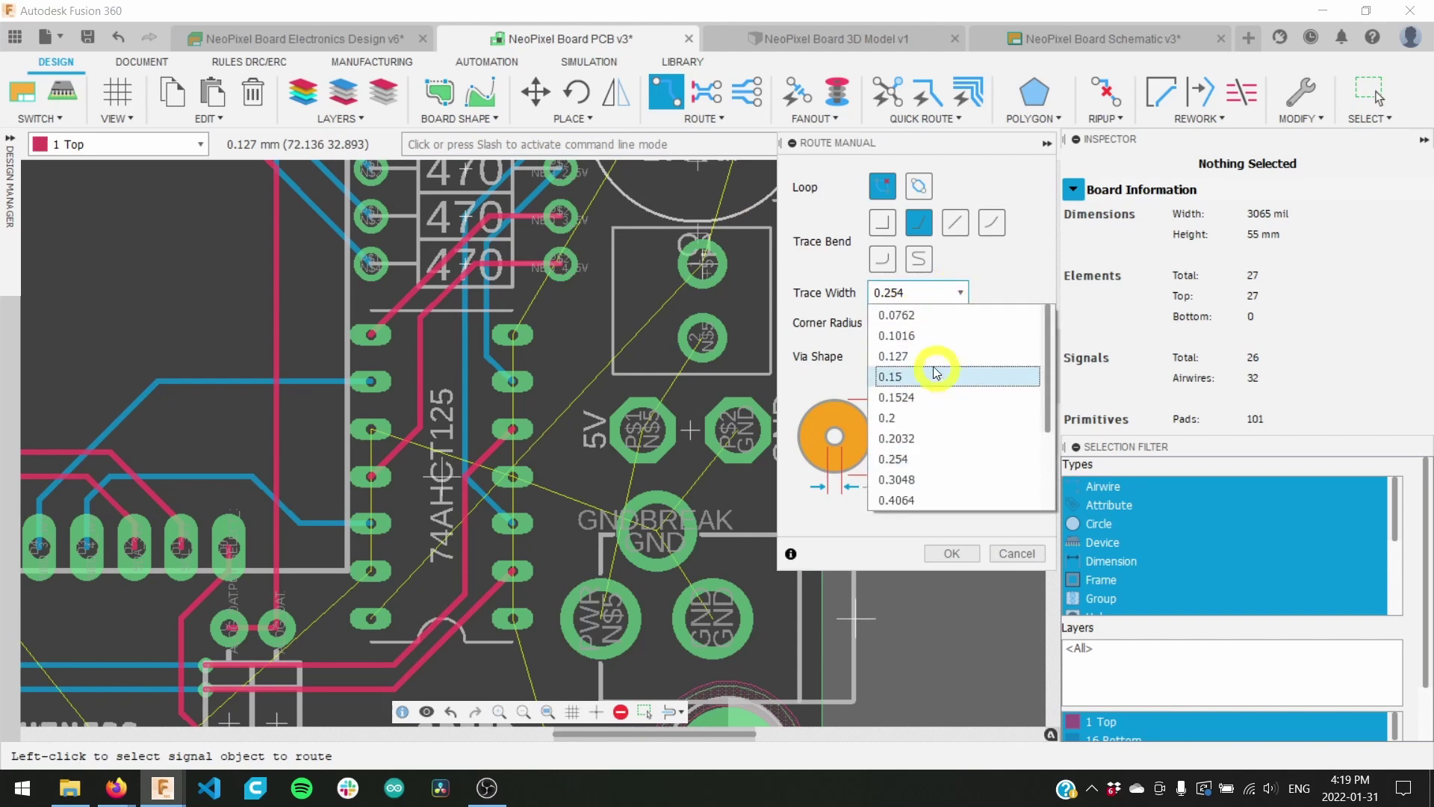
pyautogui.click(852, 294)
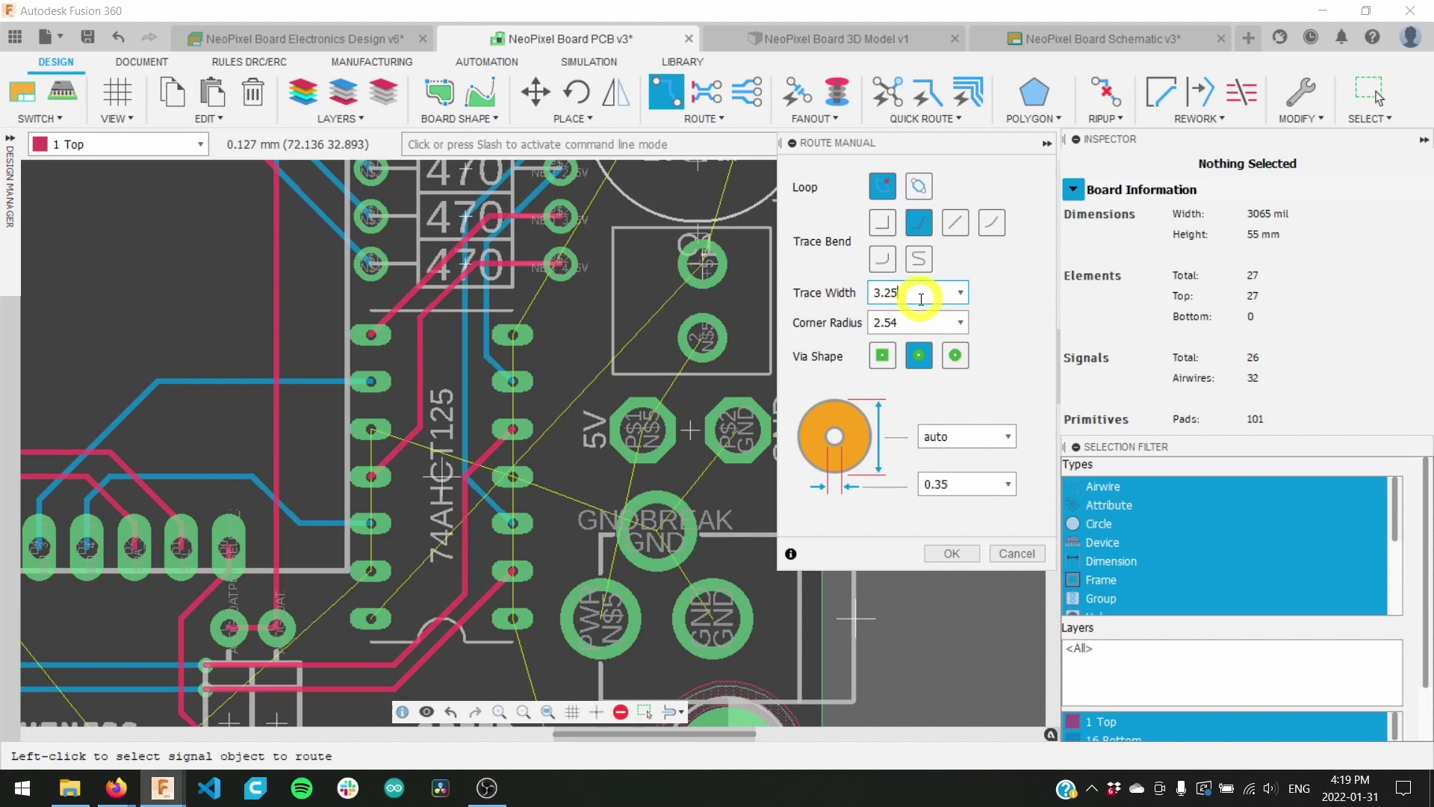
pyautogui.click(593, 608)
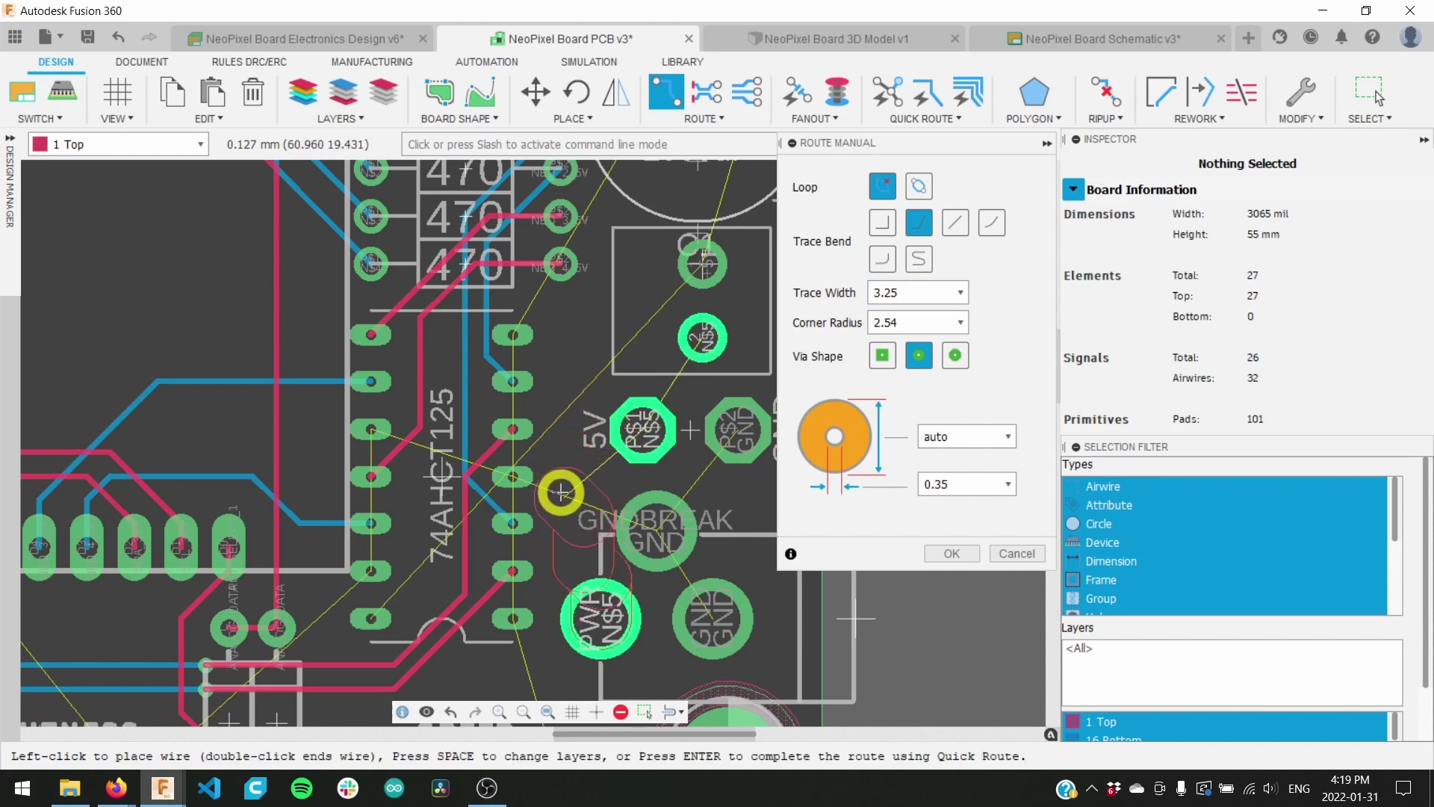
pyautogui.click(566, 494)
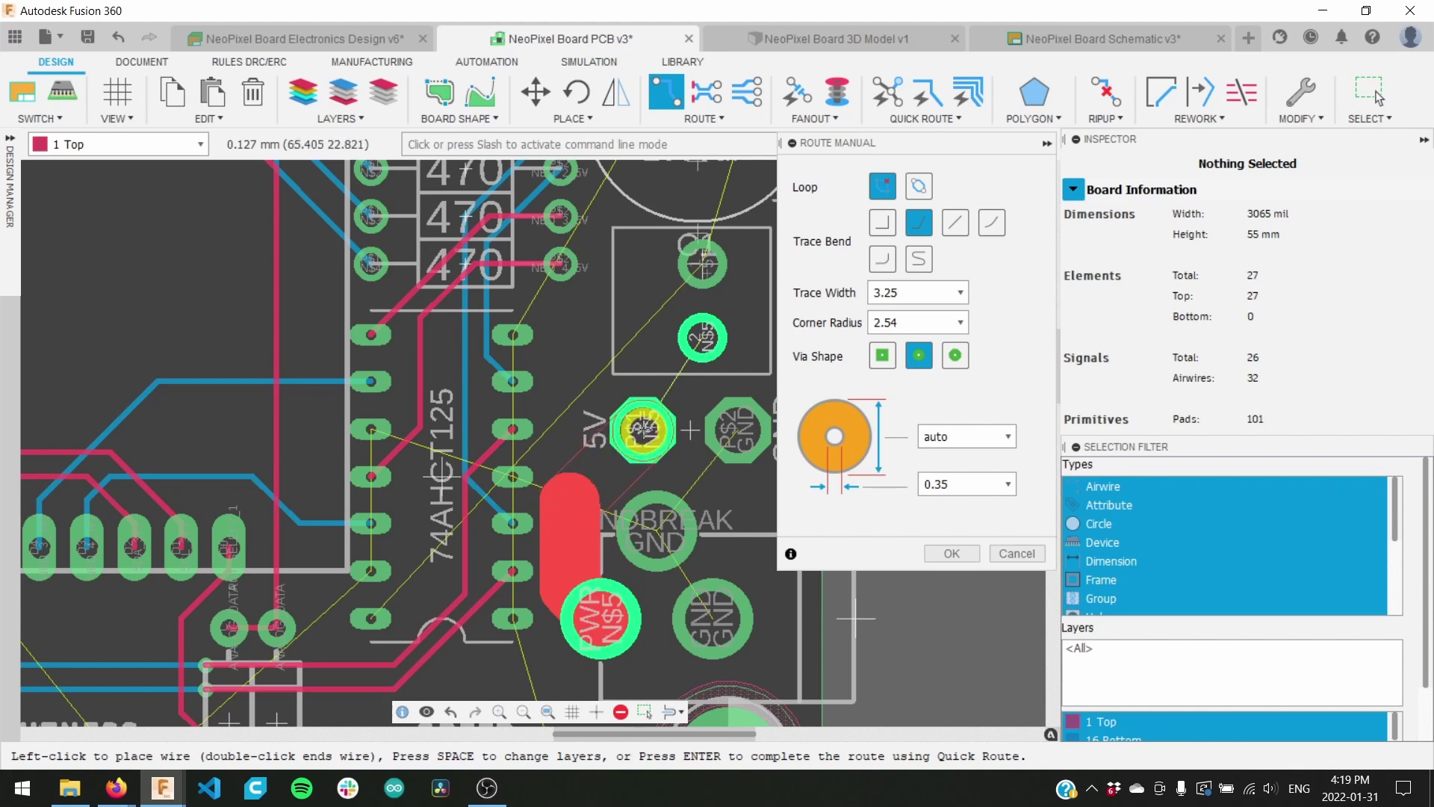
pyautogui.click(642, 429)
# Step: Route the same N$5 power path on 16 Bottom, from the PWR pad through the 5V pad to pin 2, 3.25 mm wide
pyautogui.click(160, 149)
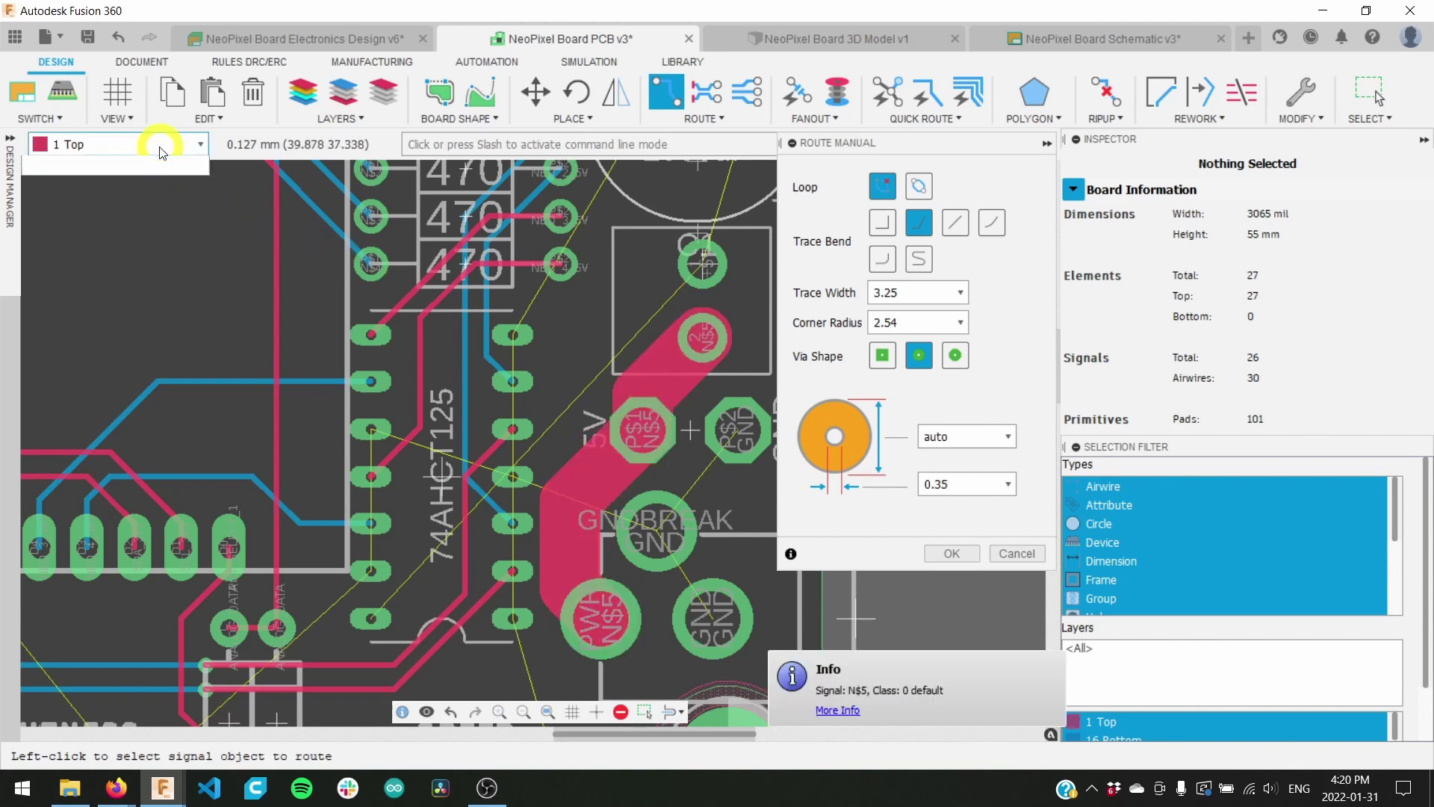
pyautogui.click(127, 185)
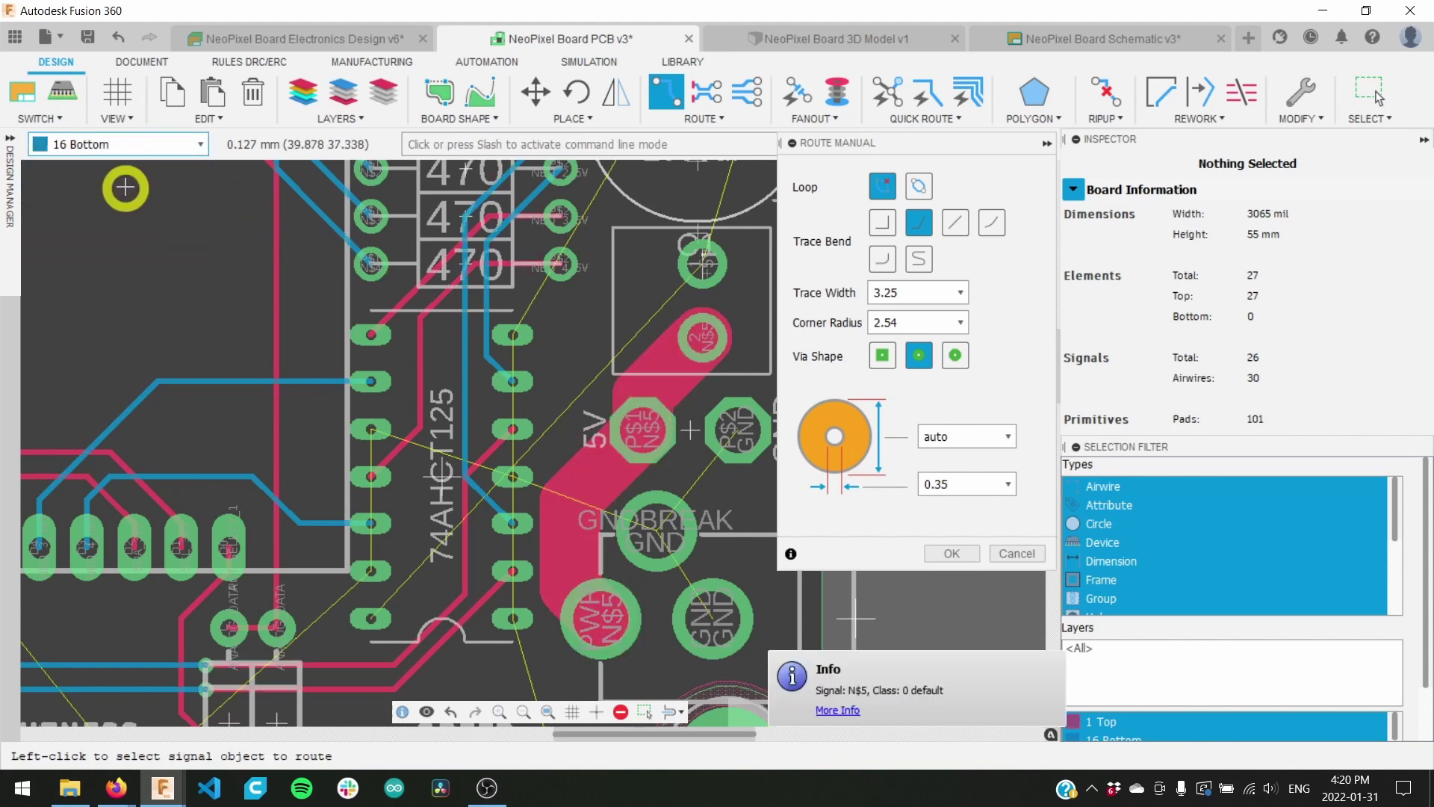
pyautogui.click(603, 621)
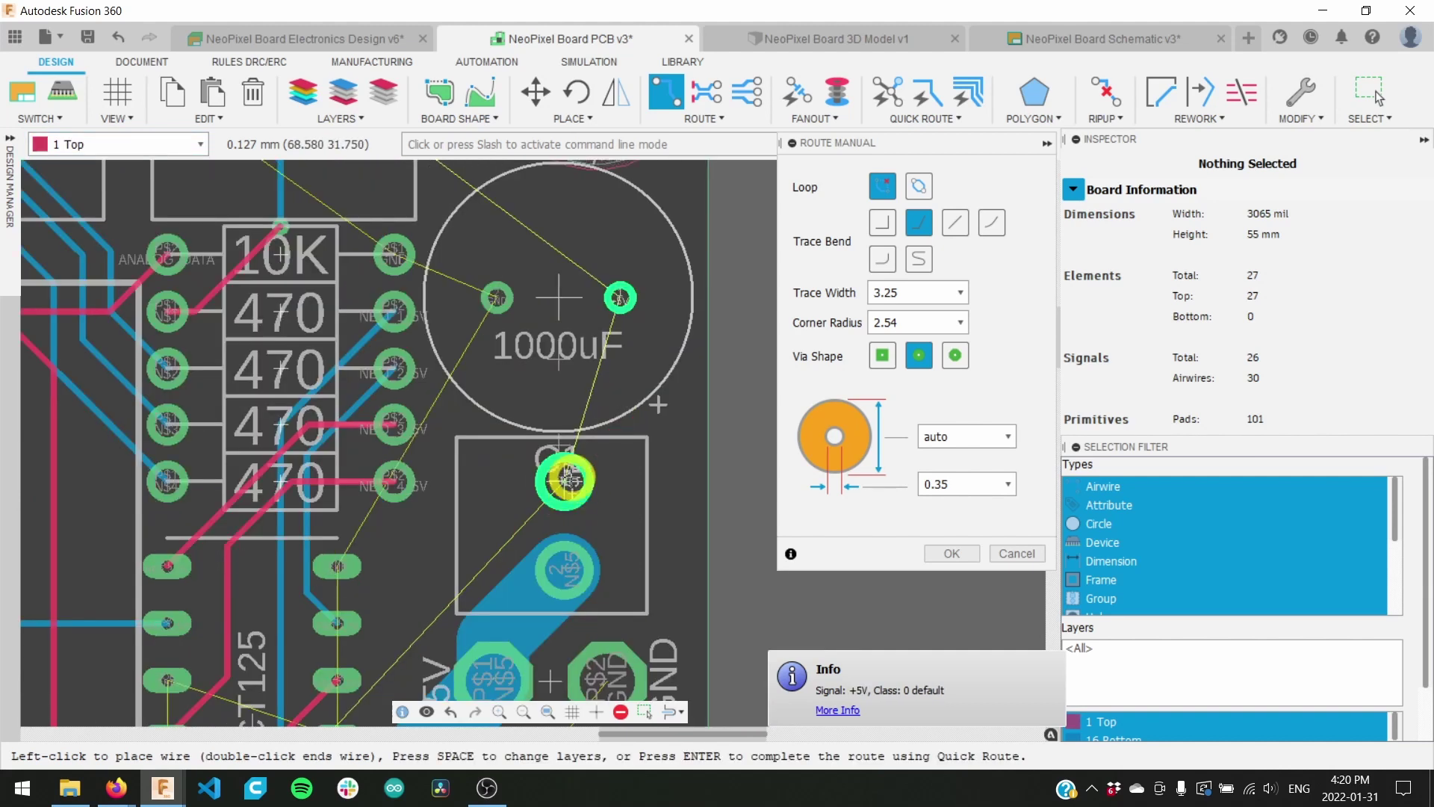
# Step: Route +5V on 1 Top with a 3.25 mm trace from the pin above the N$5 pin to the 1000uF capacitor's positive pad
pyautogui.click(566, 485)
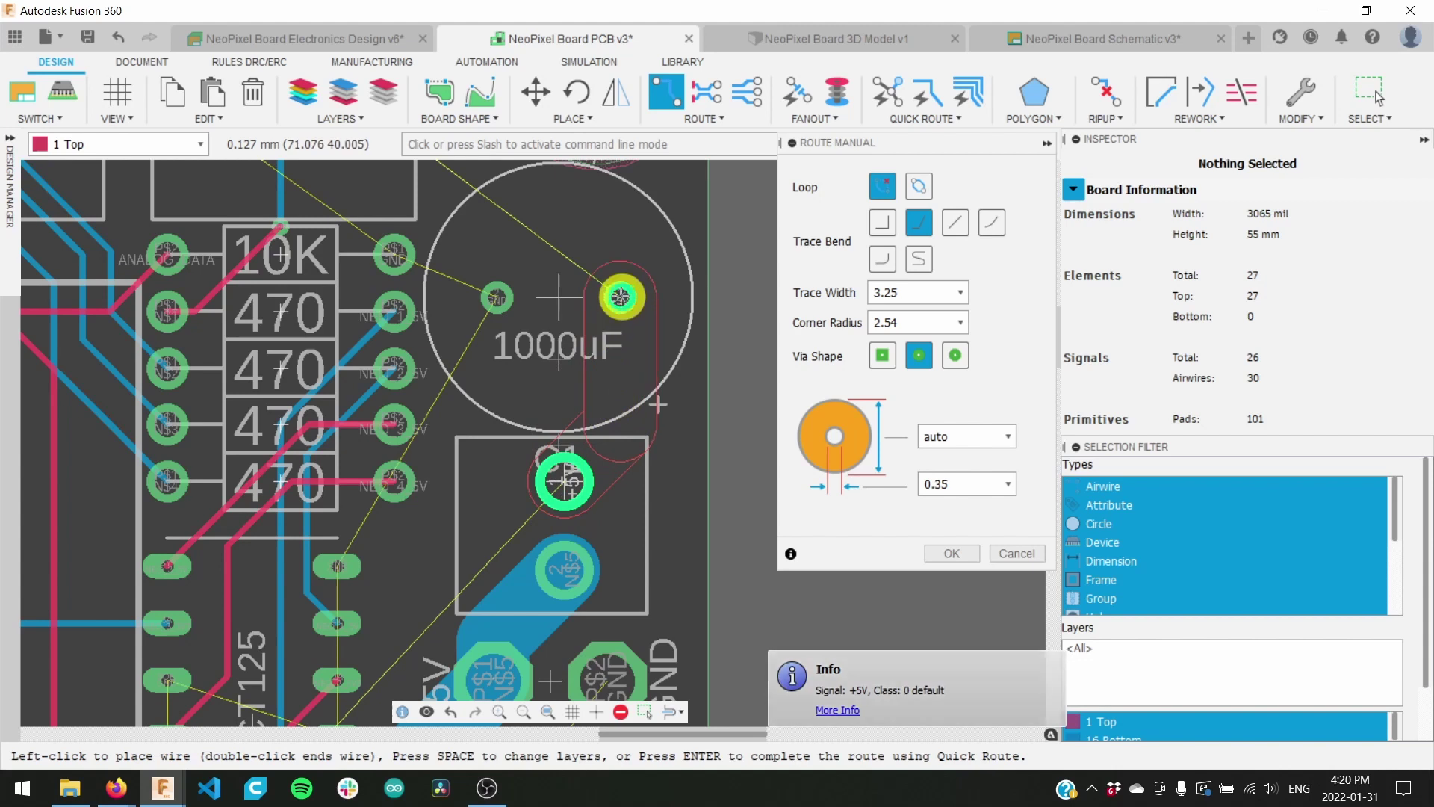
pyautogui.click(620, 297)
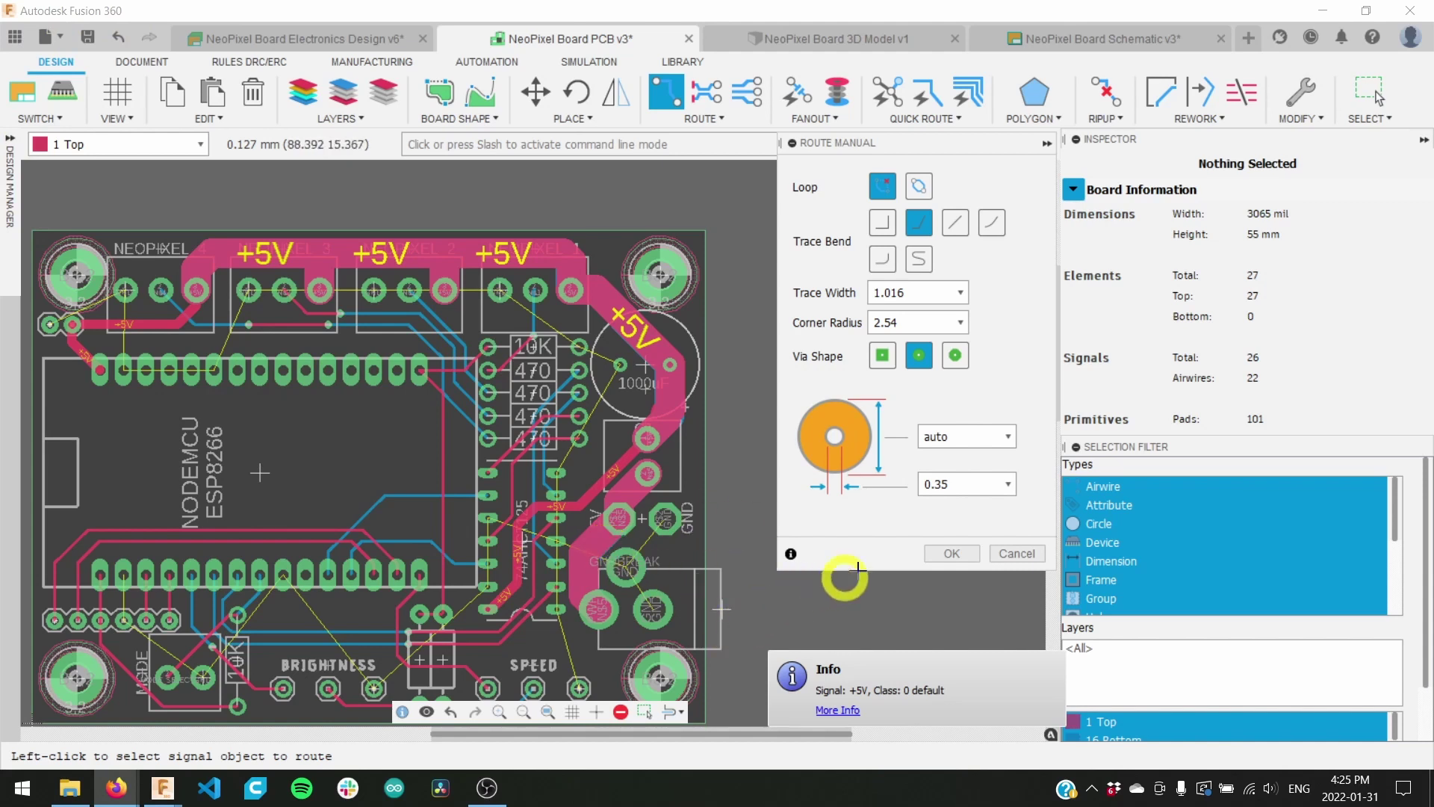
# Step: Finish the manual routing of the +5V trace
pyautogui.click(941, 552)
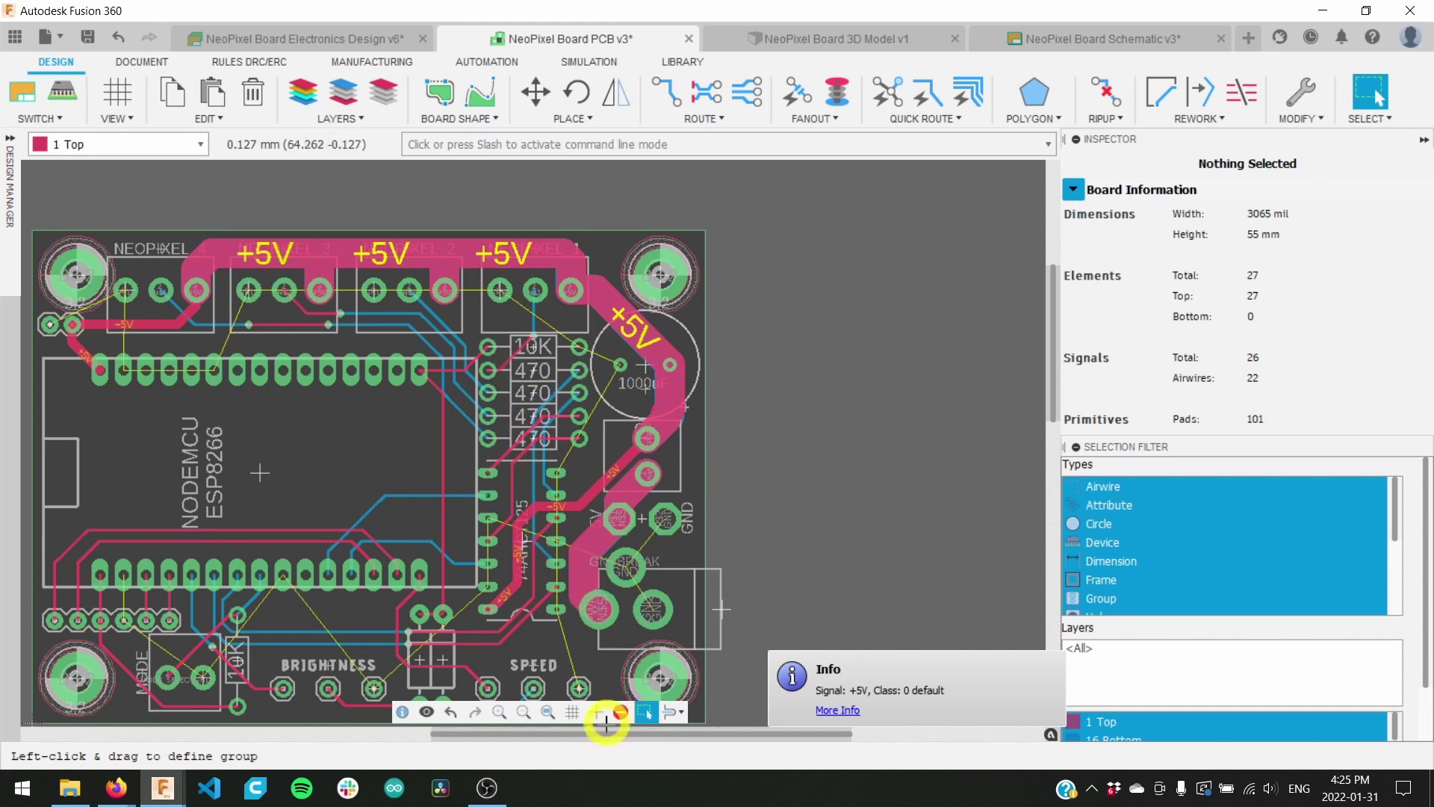
pyautogui.moveTo(563, 590)
pyautogui.mouseDown(button='middle')
pyautogui.moveTo(637, 500)
pyautogui.moveTo(692, 554)
pyautogui.moveTo(671, 593)
pyautogui.mouseUp(button='middle')
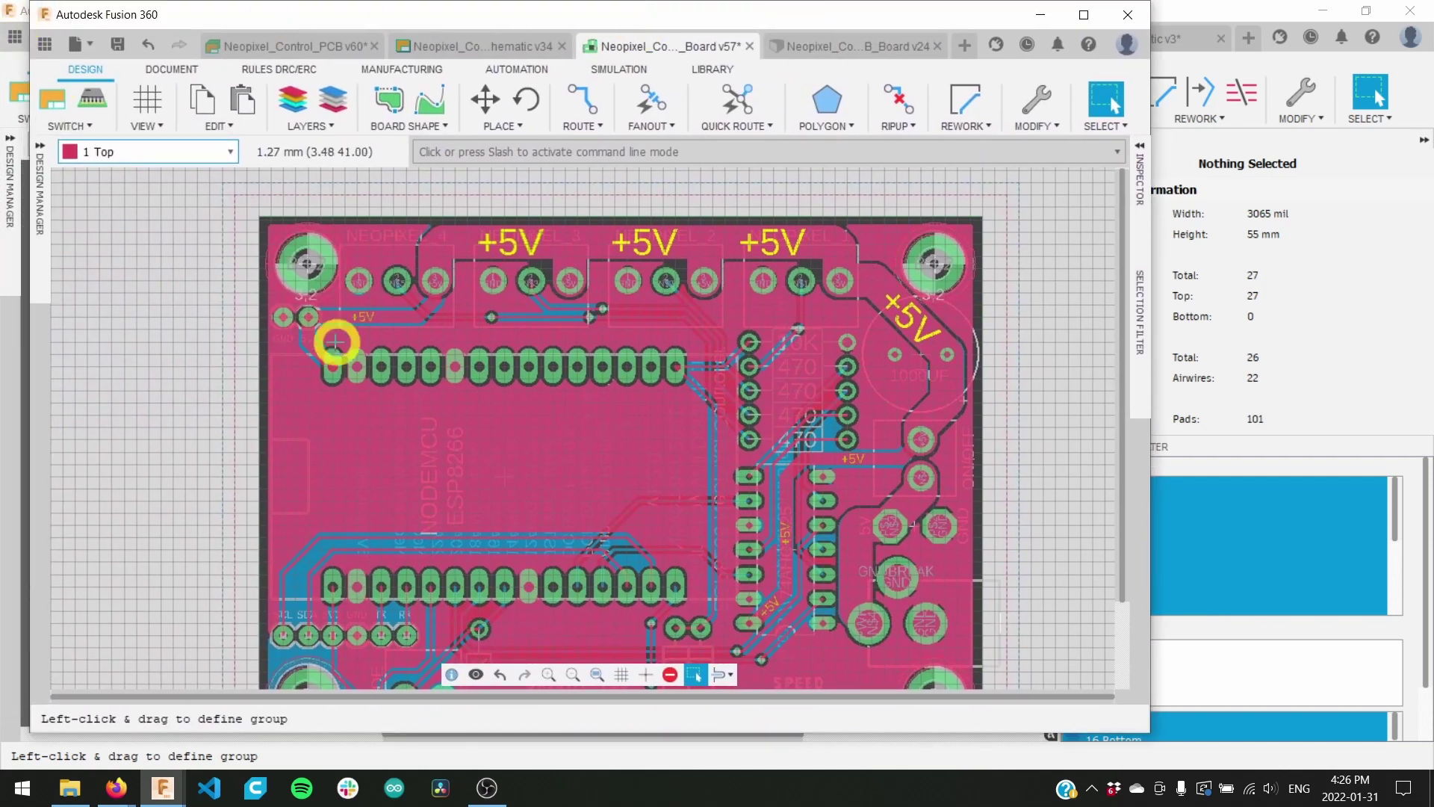
# Step: Switch to 16 Bottom on the finished reference board and examine its copper pour, pin connections and traces
pyautogui.click(180, 154)
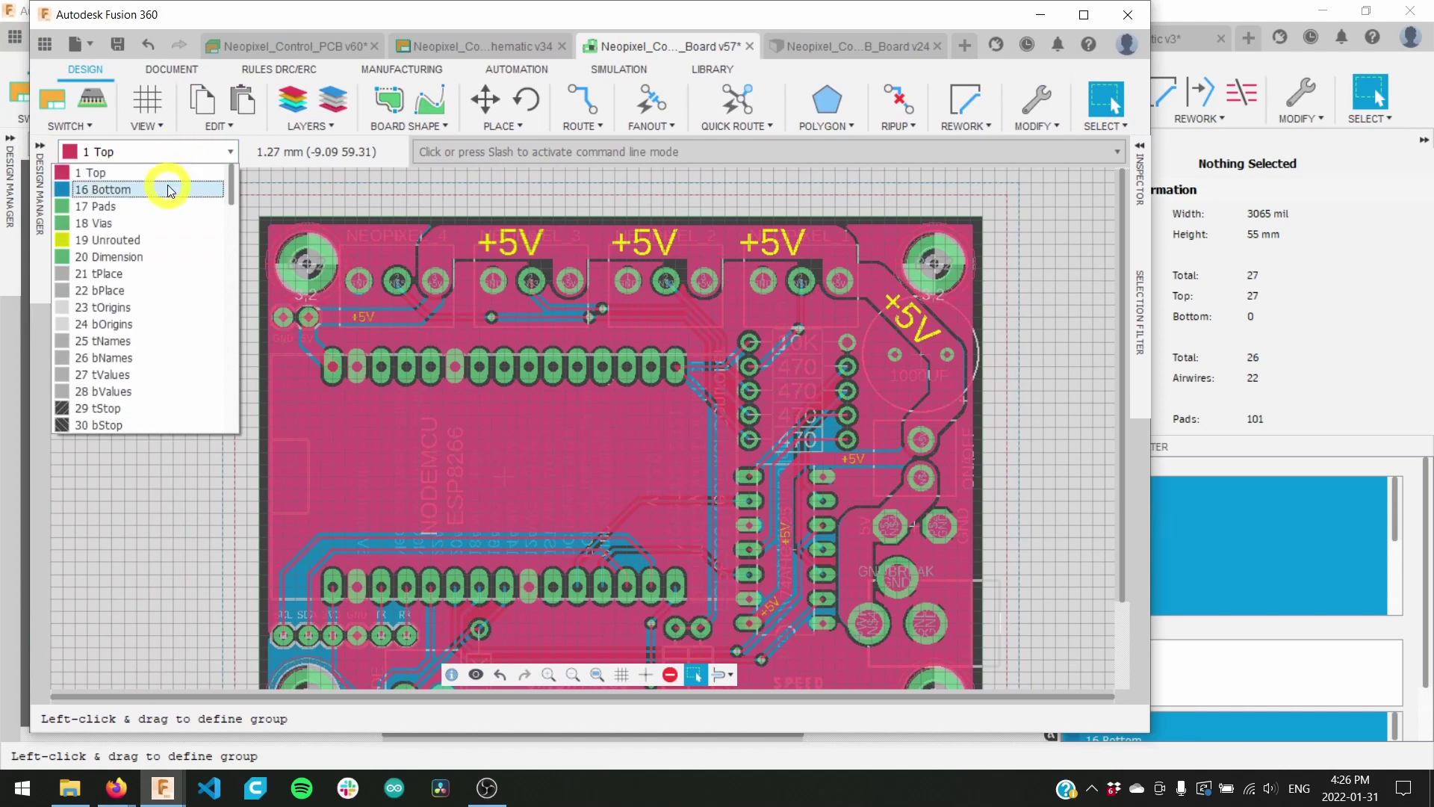
pyautogui.click(167, 186)
pyautogui.scroll(1, 525, 458)
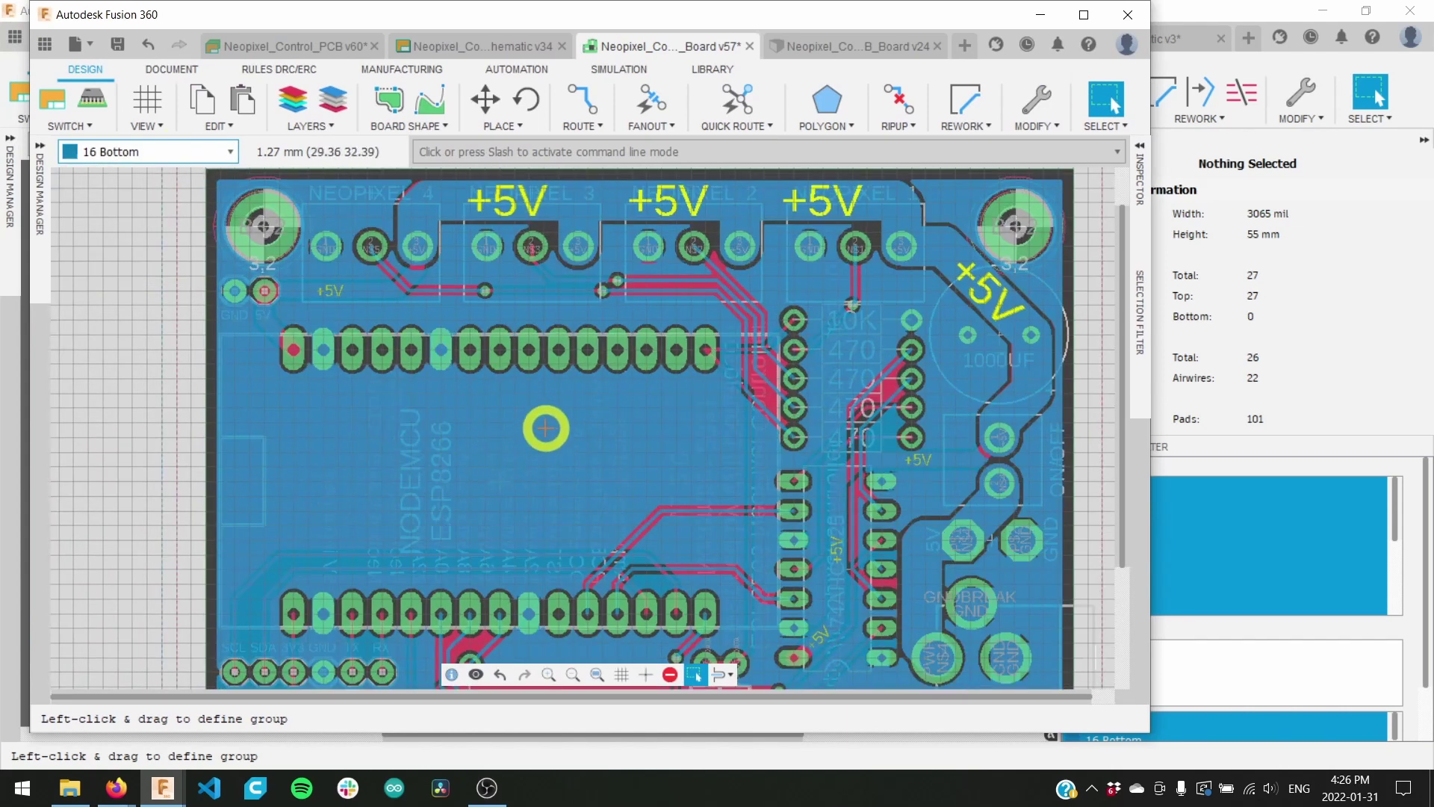
pyautogui.scroll(5, 681, 420)
pyautogui.moveTo(681, 420); pyautogui.dragTo(625, 278, button='middle')
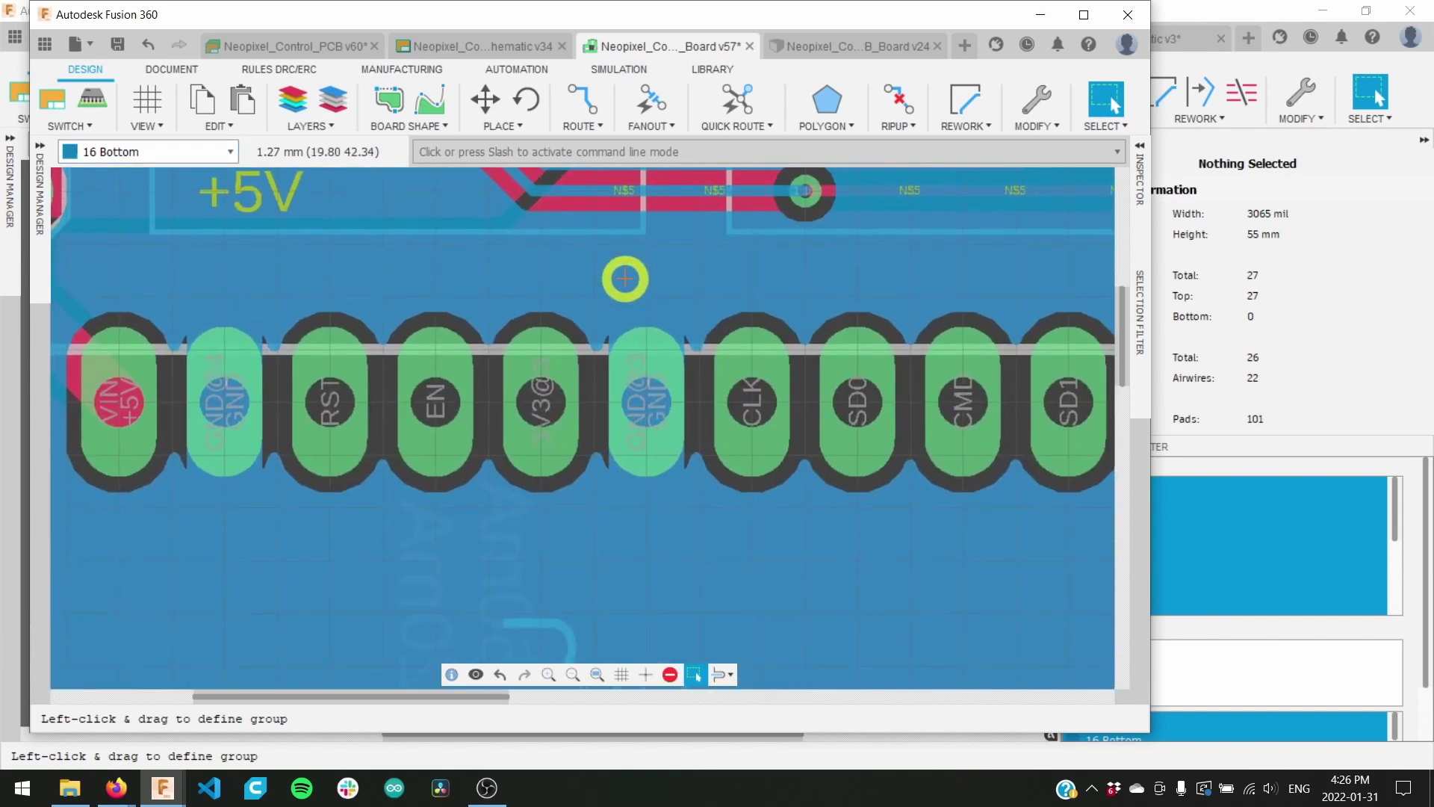
pyautogui.moveTo(524, 223); pyautogui.dragTo(605, 511, button='middle')
pyautogui.moveTo(884, 310); pyautogui.dragTo(700, 320, button='middle')
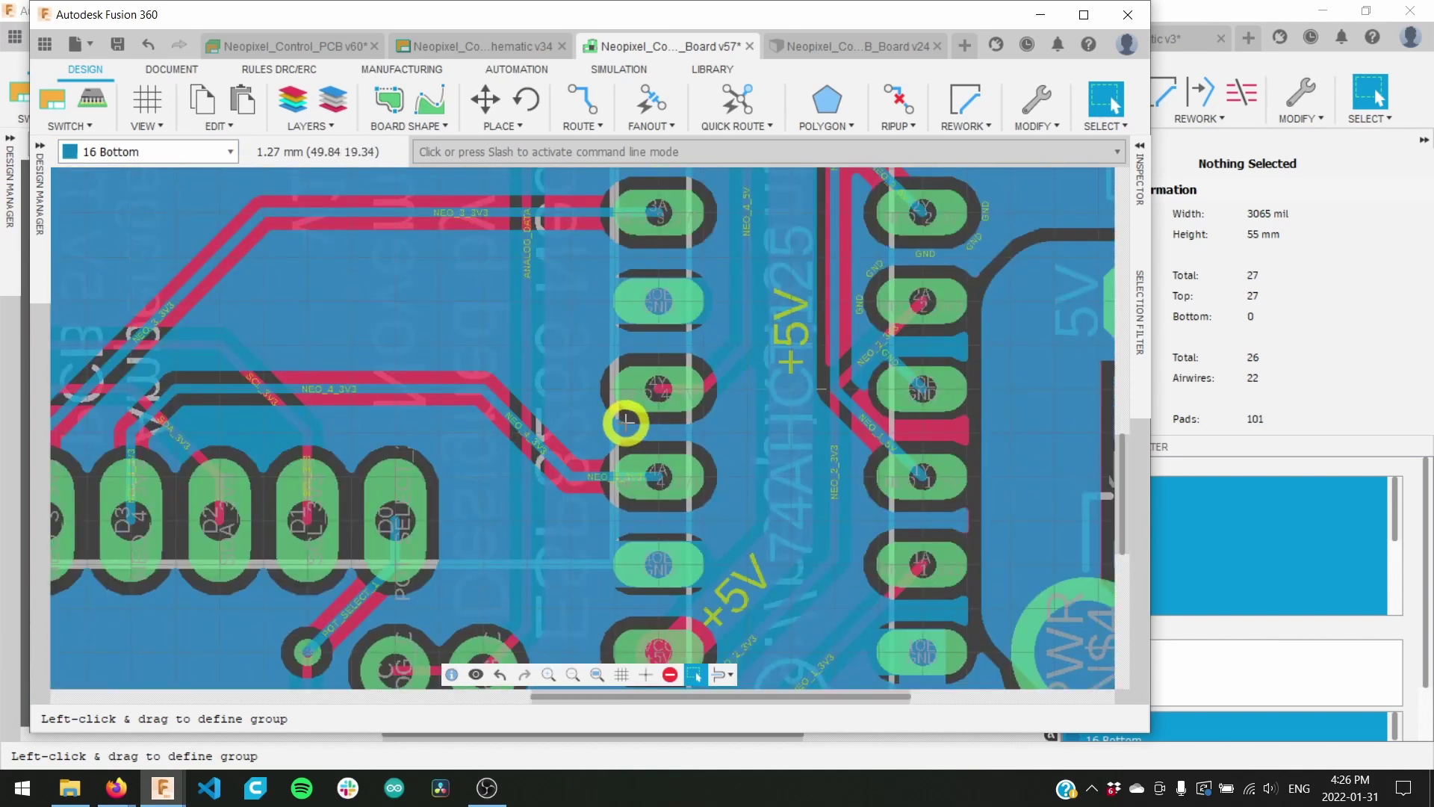
pyautogui.moveTo(626, 422); pyautogui.dragTo(522, 132, button='middle')
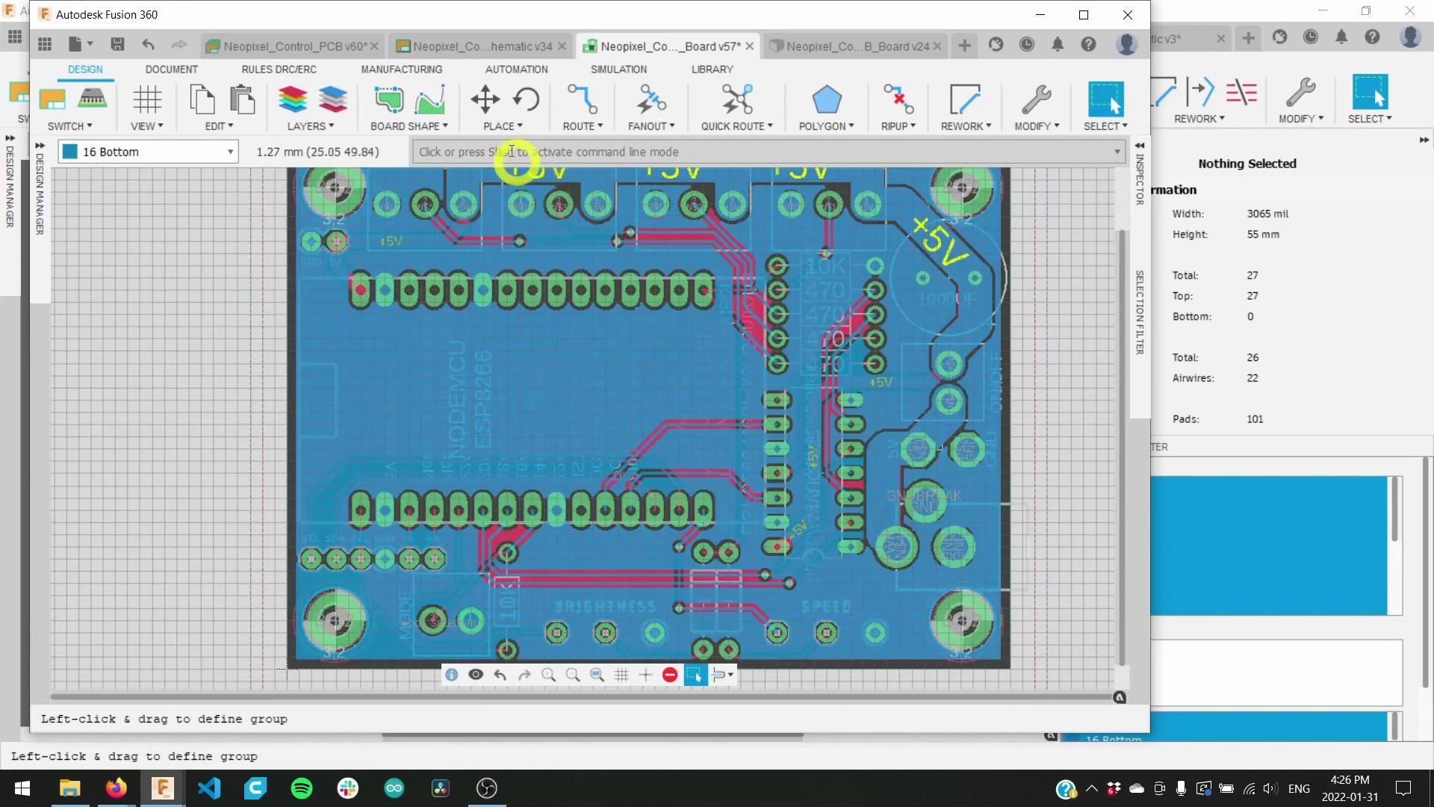
pyautogui.moveTo(472, 20); pyautogui.dragTo(887, 0)
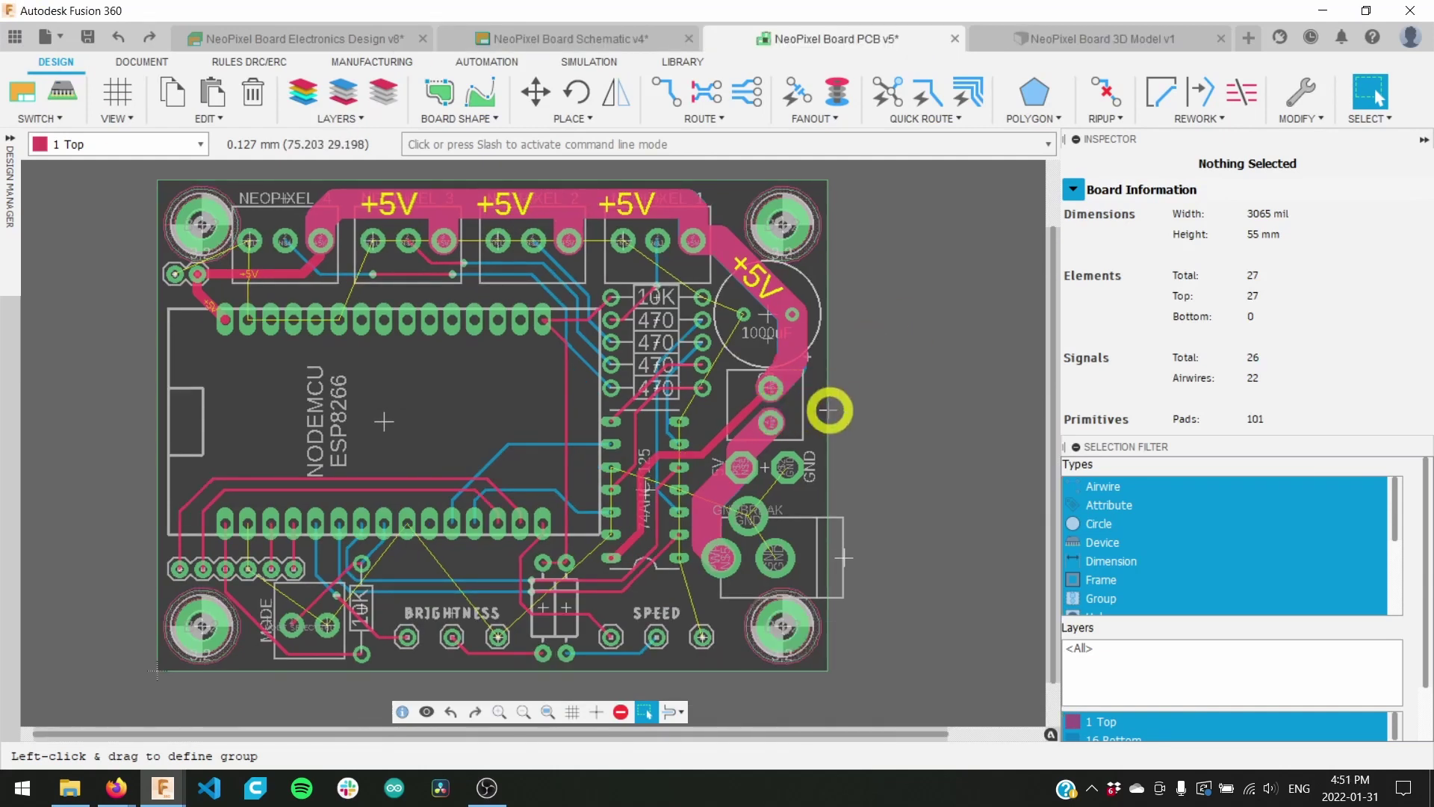
# Step: Convert a copy of the NeoPixel Board PCB outline to a polygon on layer 1 Top
pyautogui.scroll(5, 826, 406)
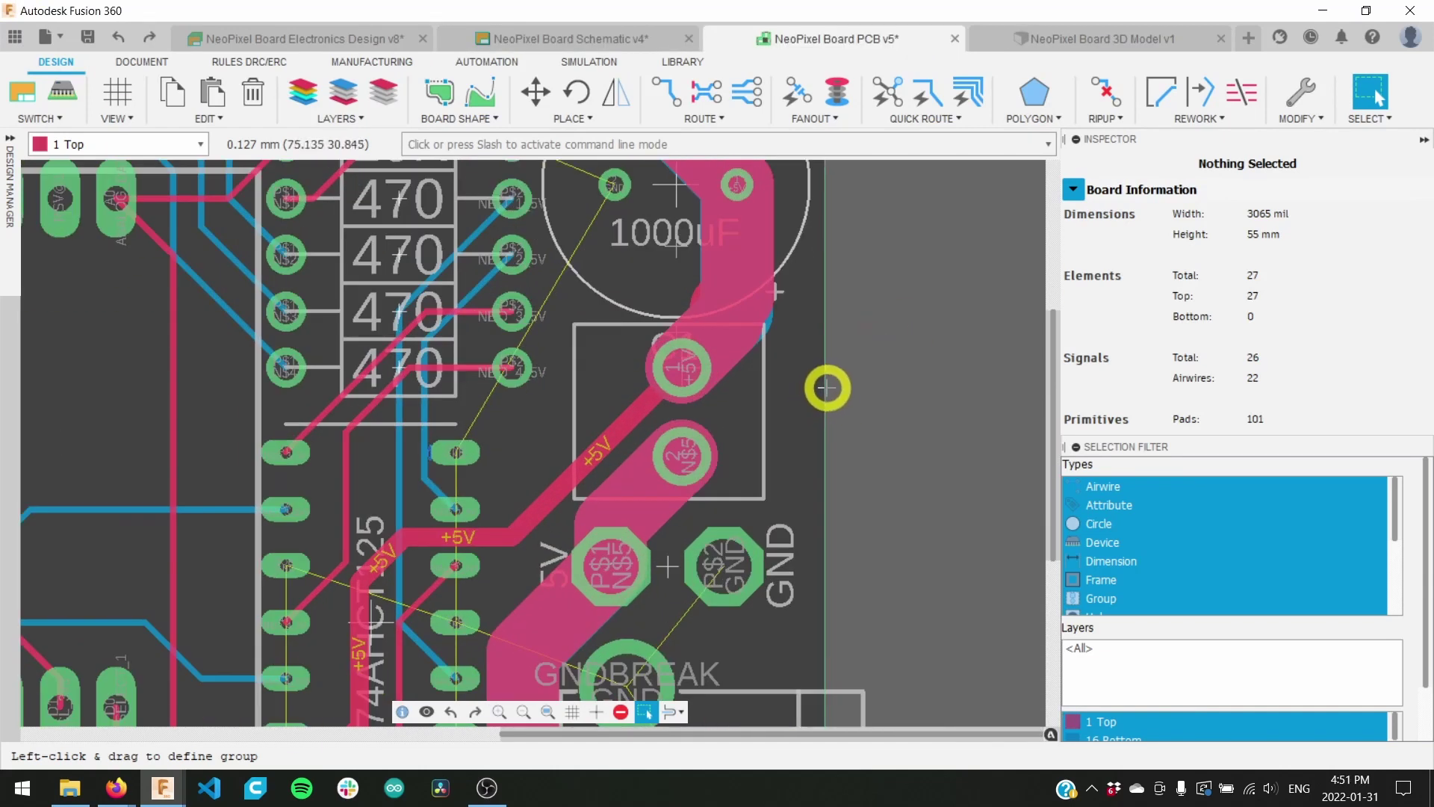
pyautogui.rightClick(825, 388)
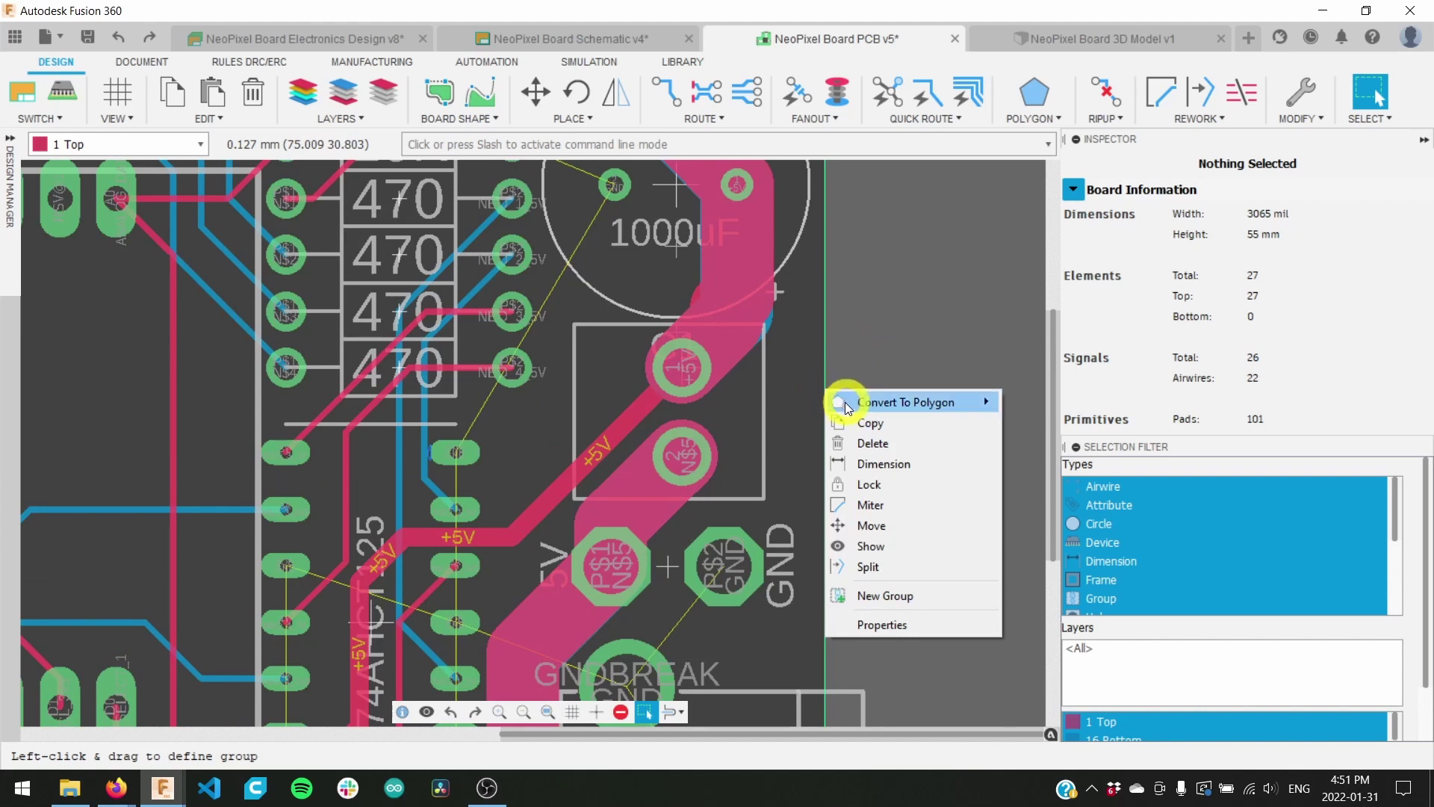
pyautogui.moveTo(844, 400)
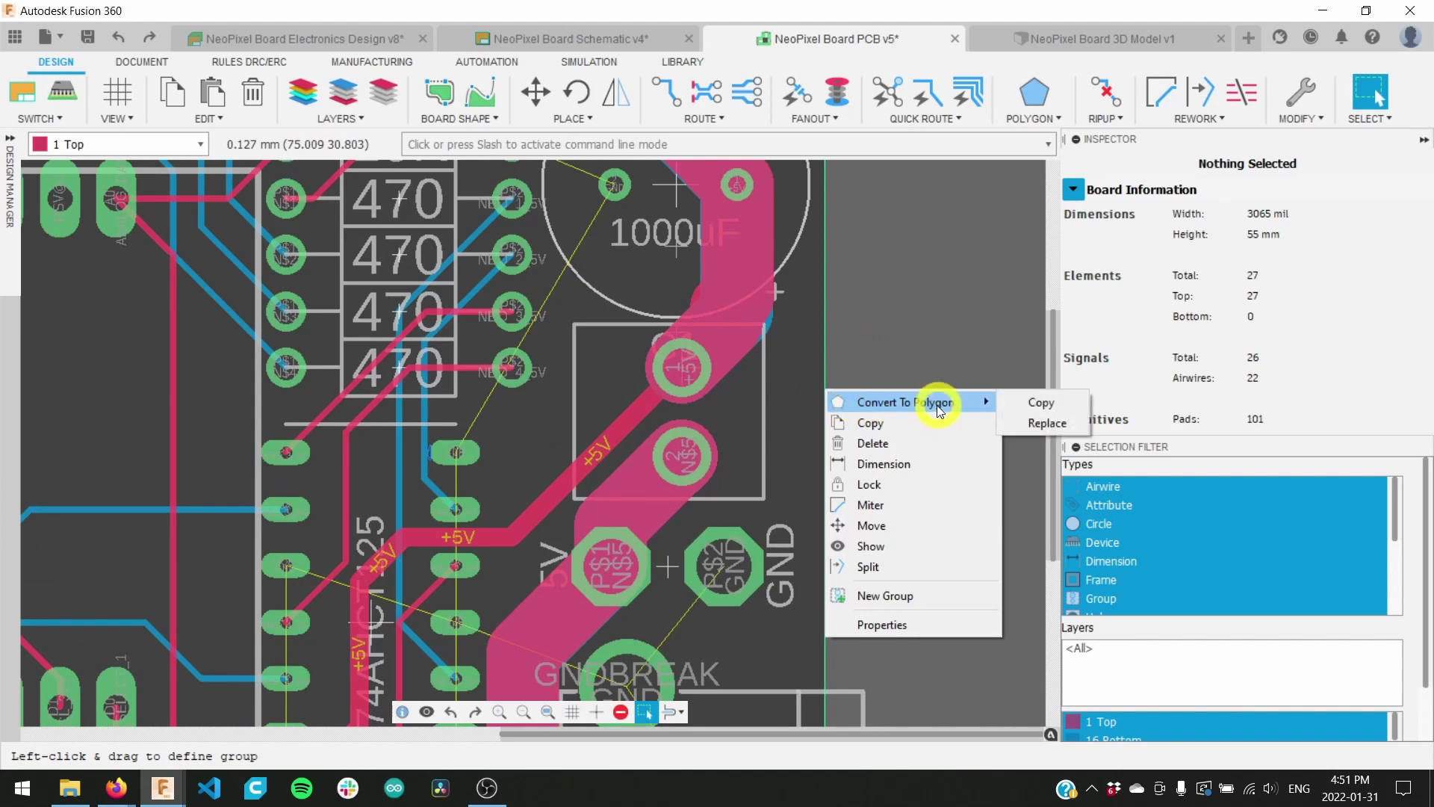
pyautogui.click(1059, 409)
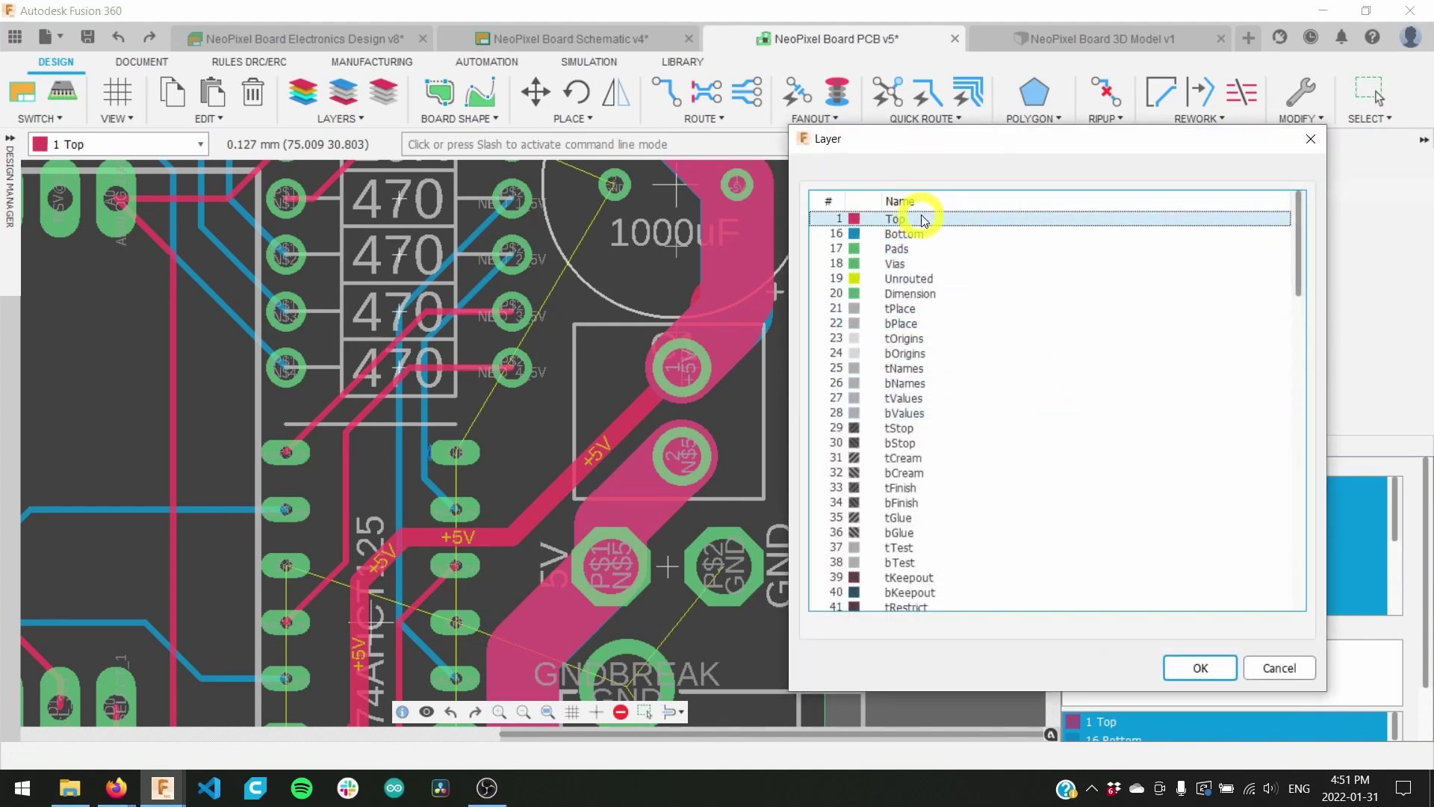
pyautogui.click(953, 229)
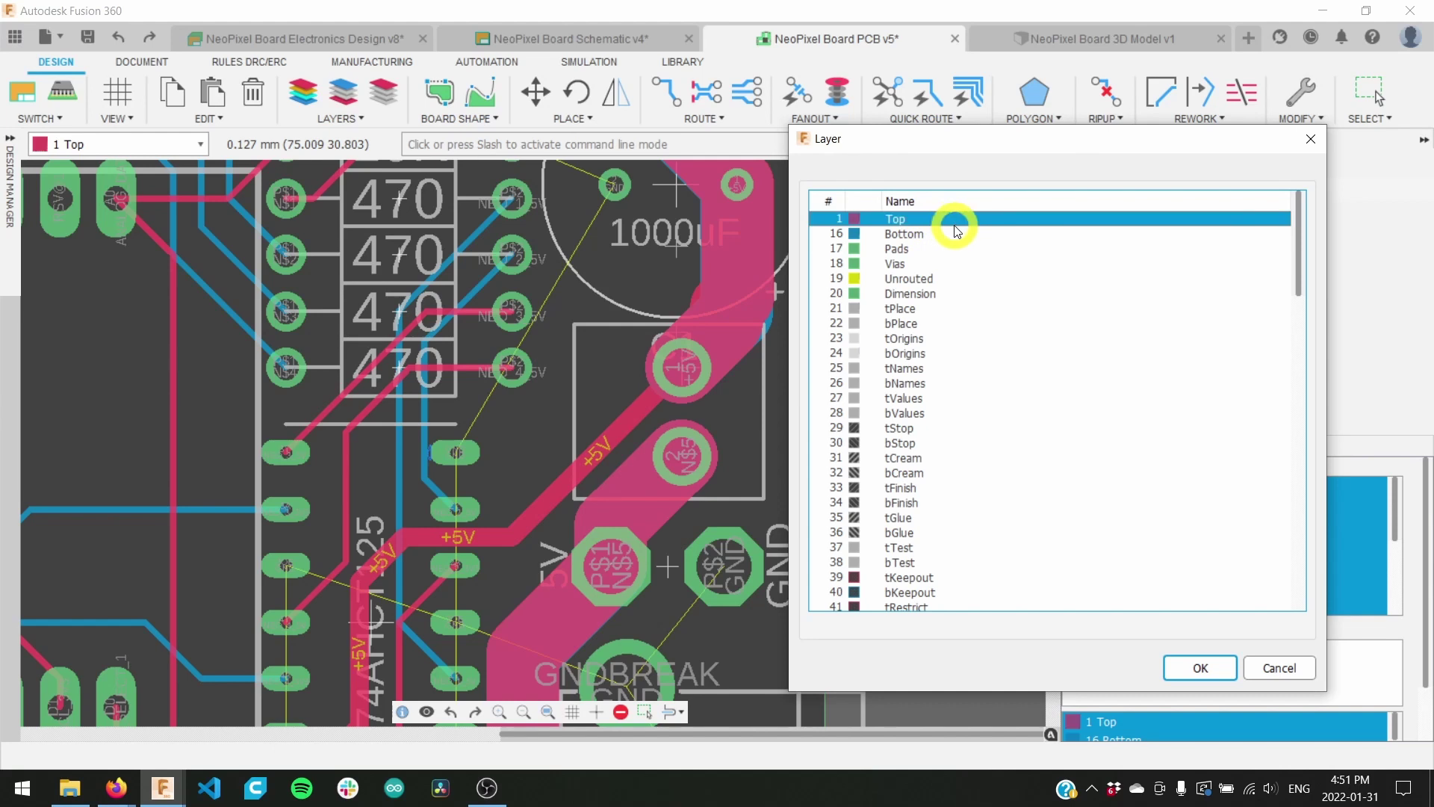
pyautogui.click(1195, 664)
pyautogui.scroll(5, 839, 457)
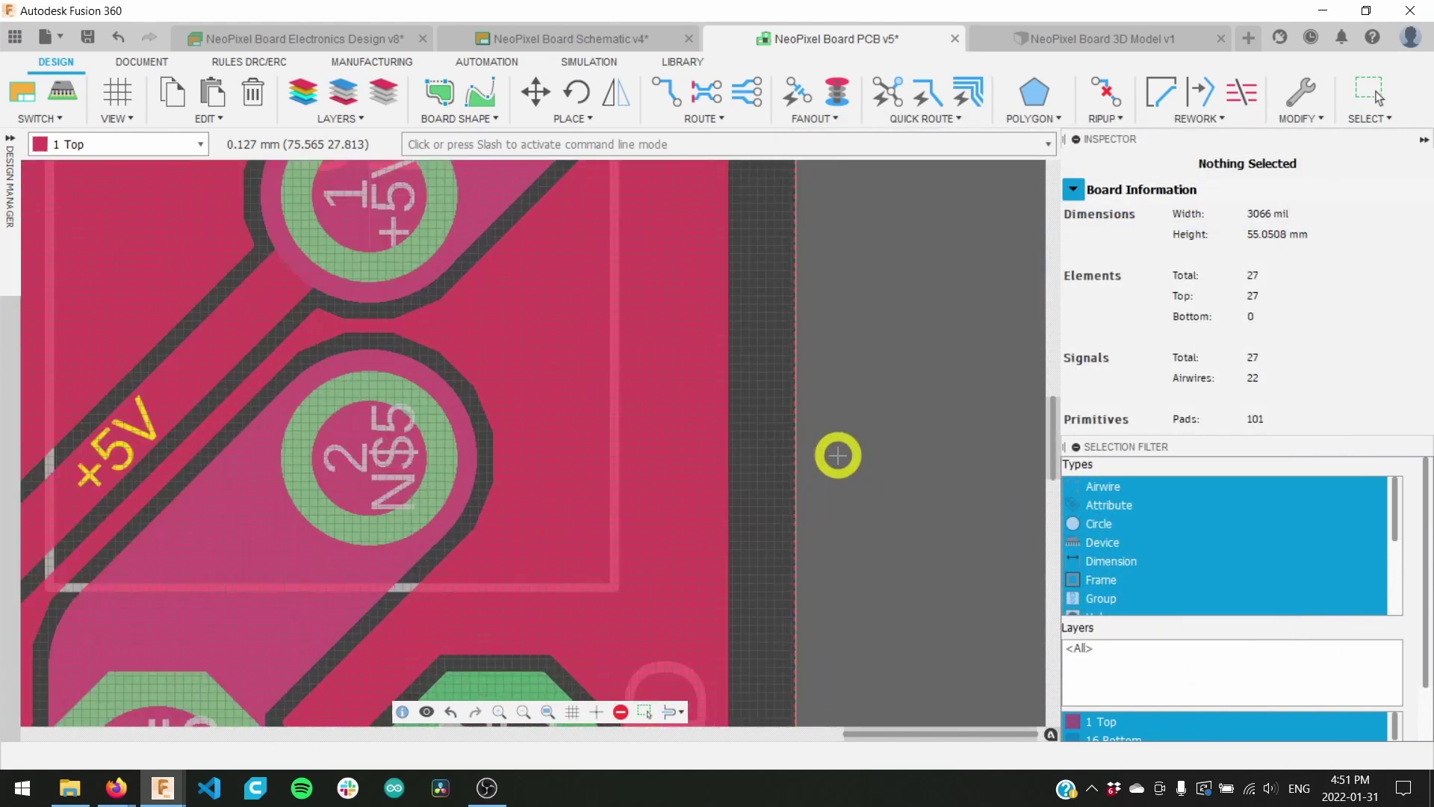
pyautogui.scroll(-3, 839, 451)
pyautogui.scroll(-5, 839, 453)
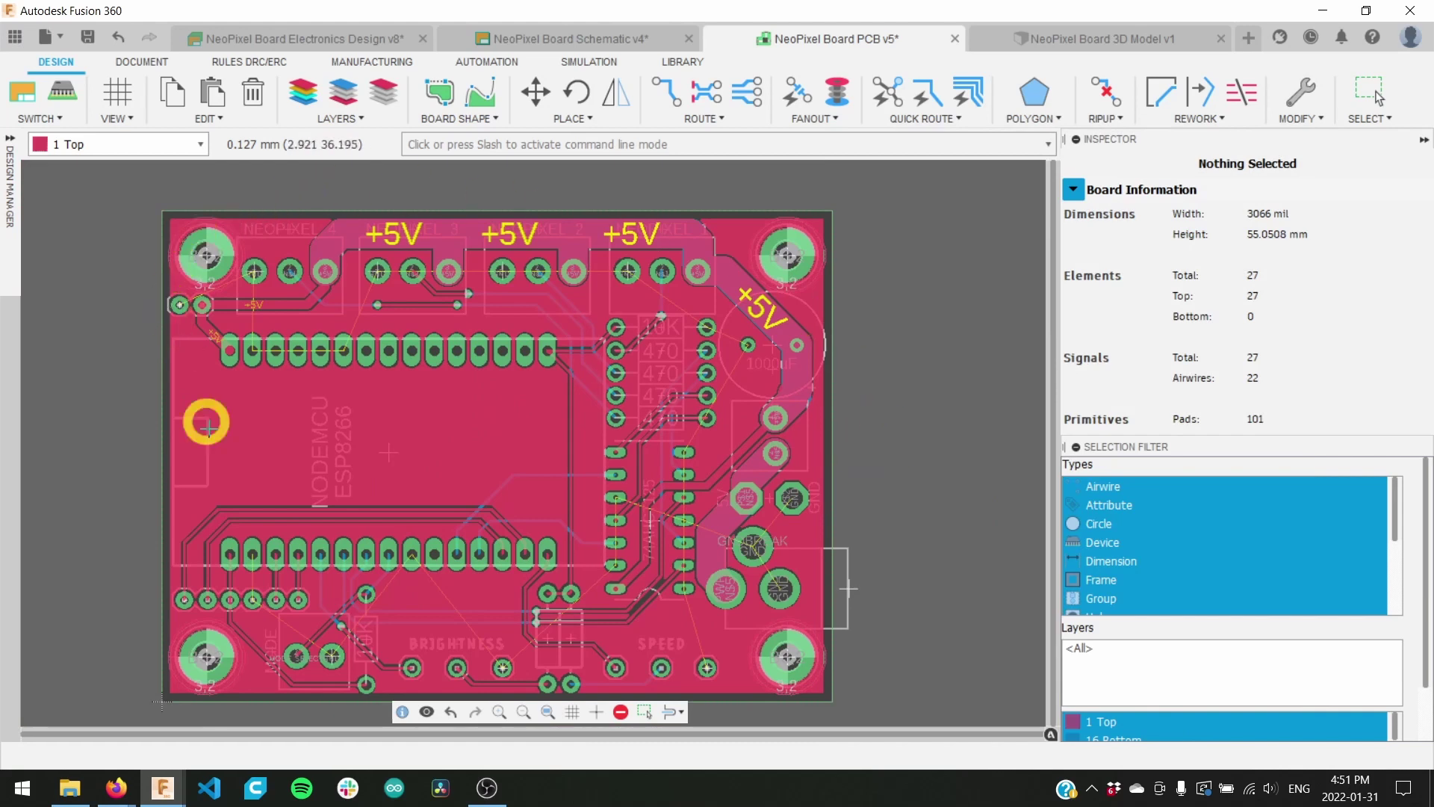
# Step: Set the top polygon pour's signal name to GND and accept connecting it with the existing GND signal
pyautogui.scroll(4, 657, 553)
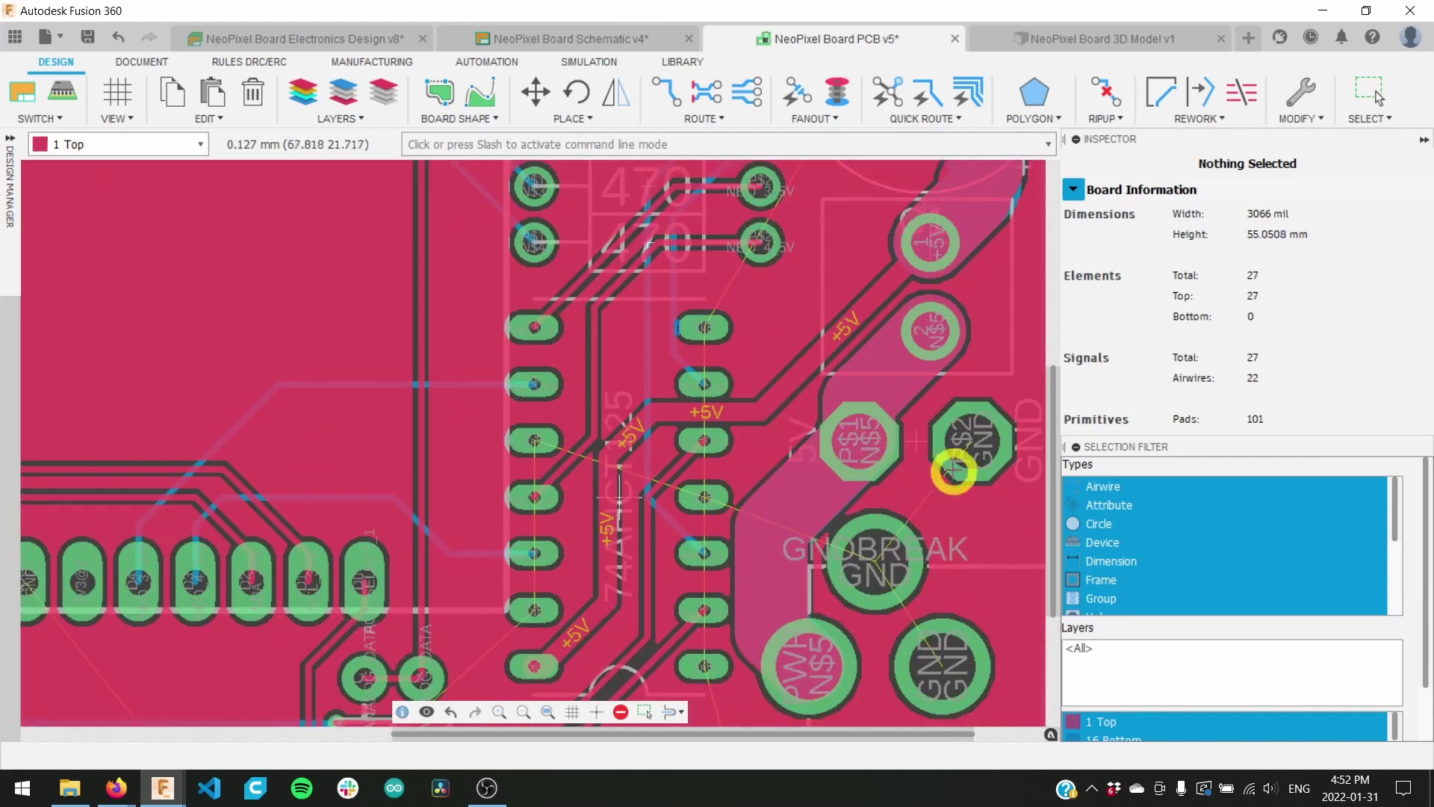
pyautogui.scroll(1, 814, 493)
pyautogui.press('g')
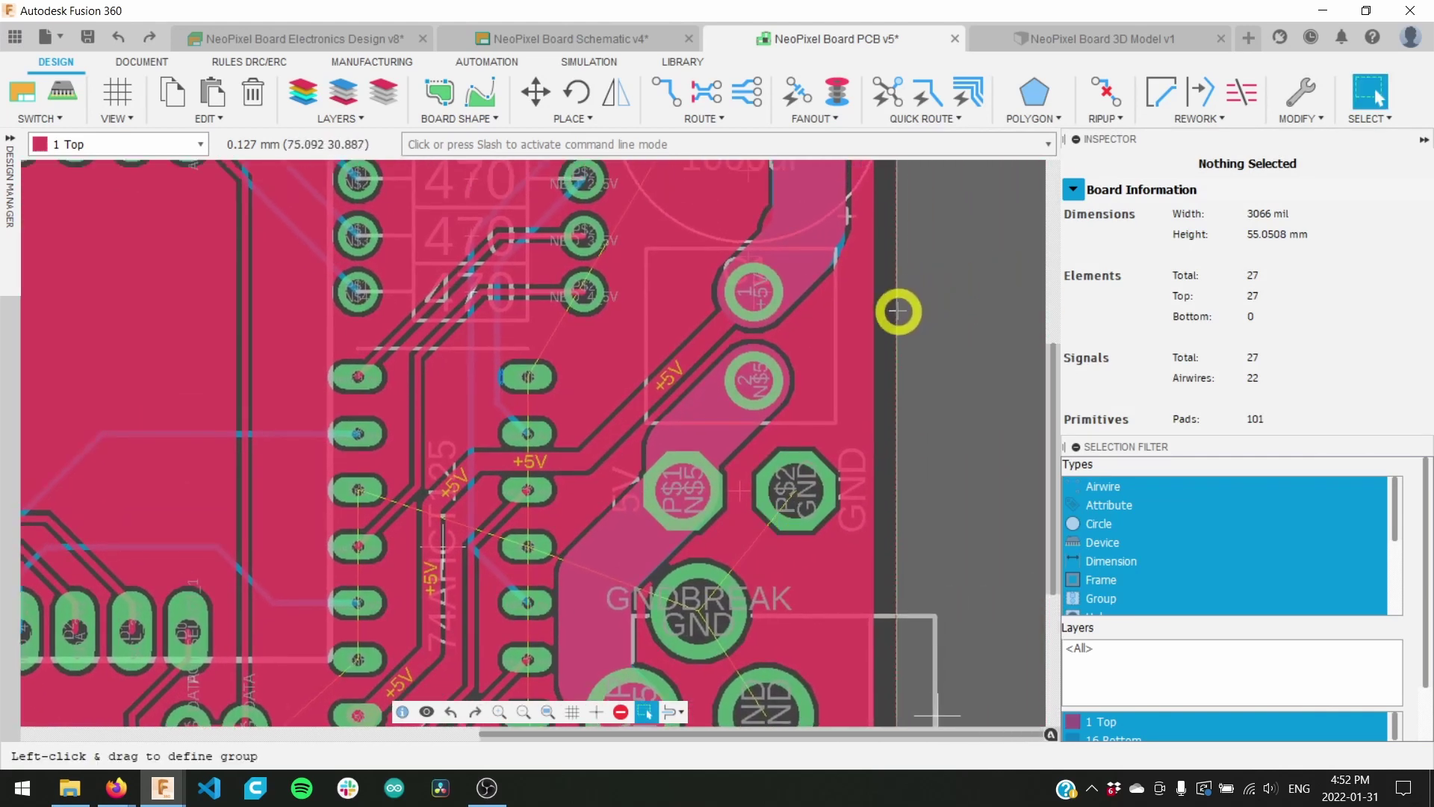
pyautogui.click(897, 311)
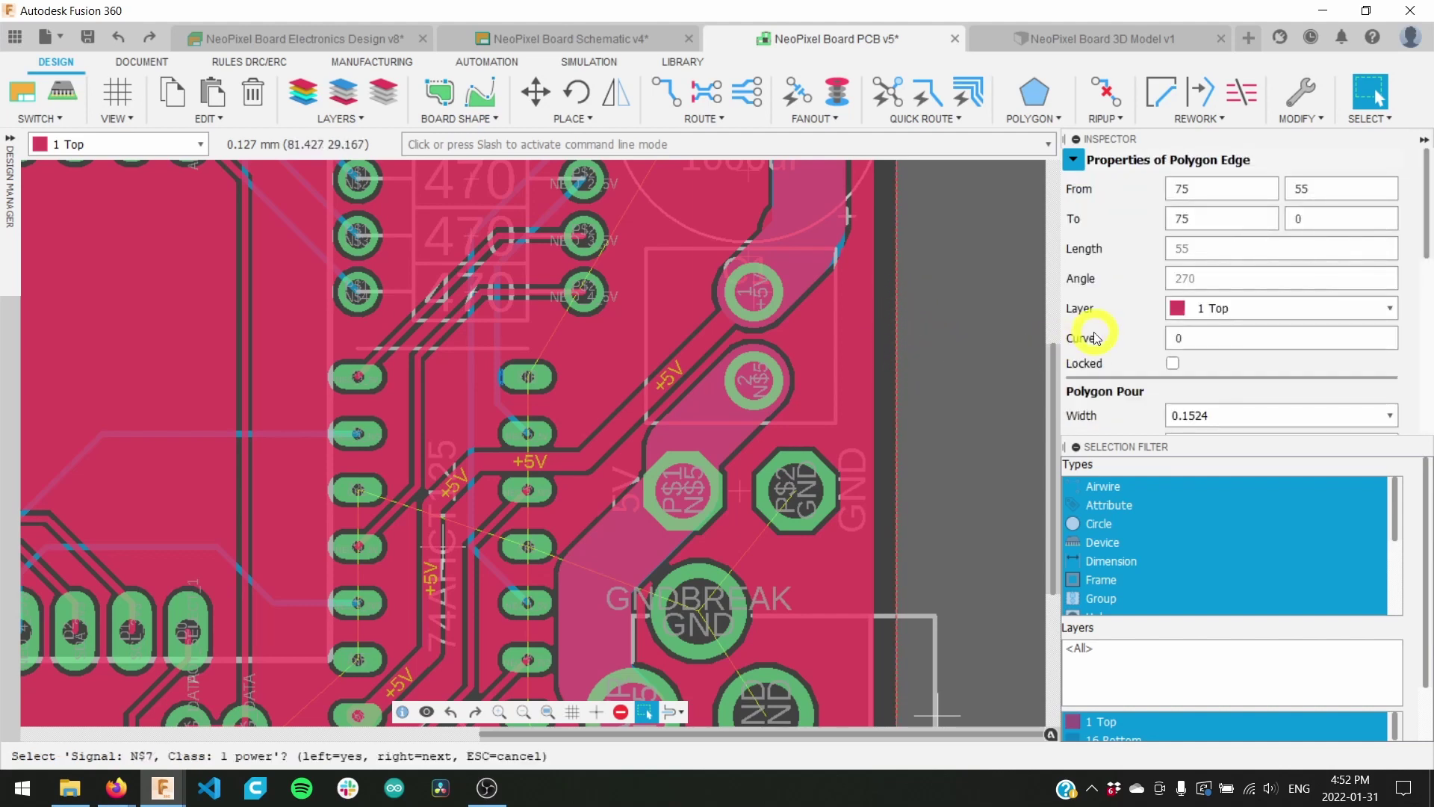
pyautogui.scroll(-7, 1095, 338)
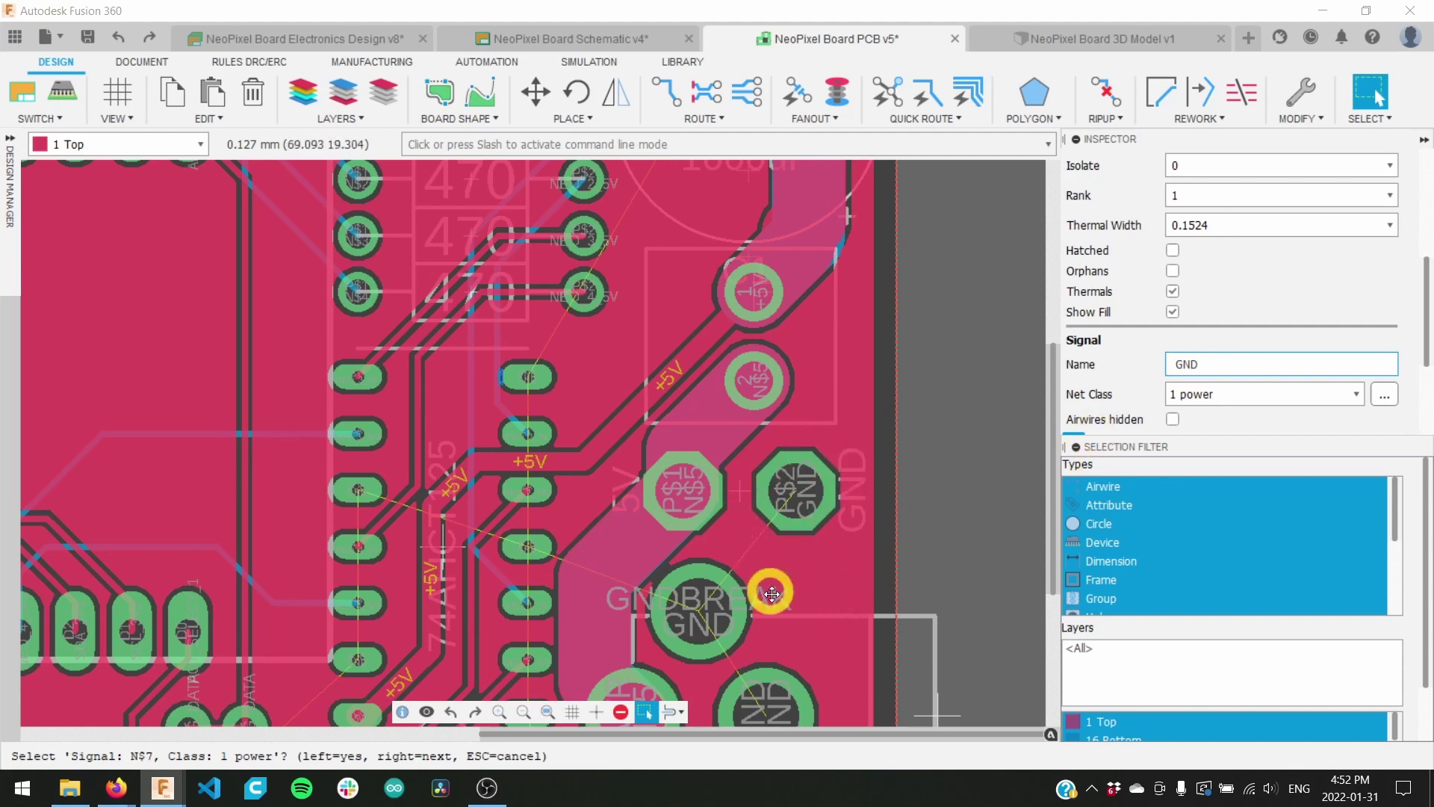
pyautogui.press('Return')
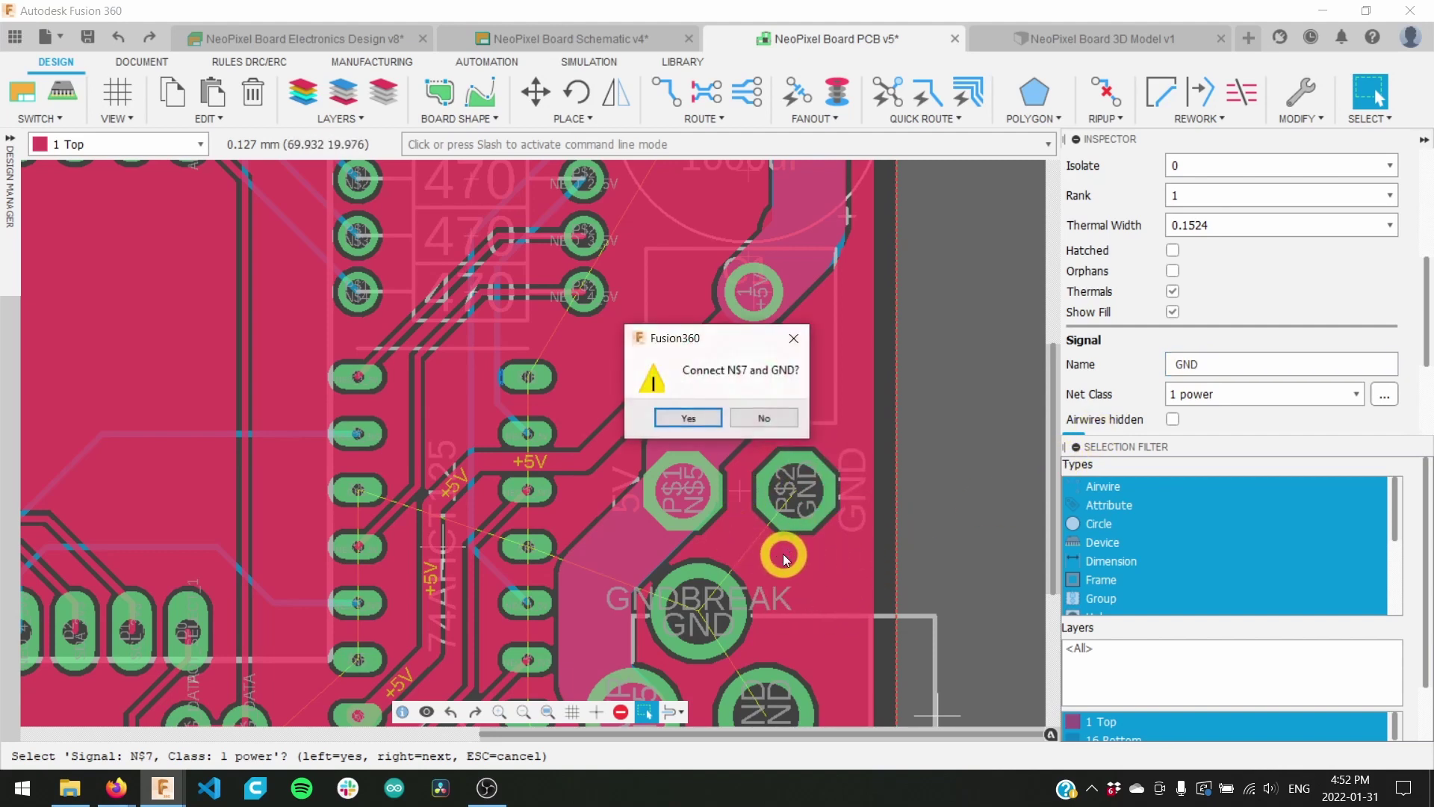
pyautogui.click(685, 419)
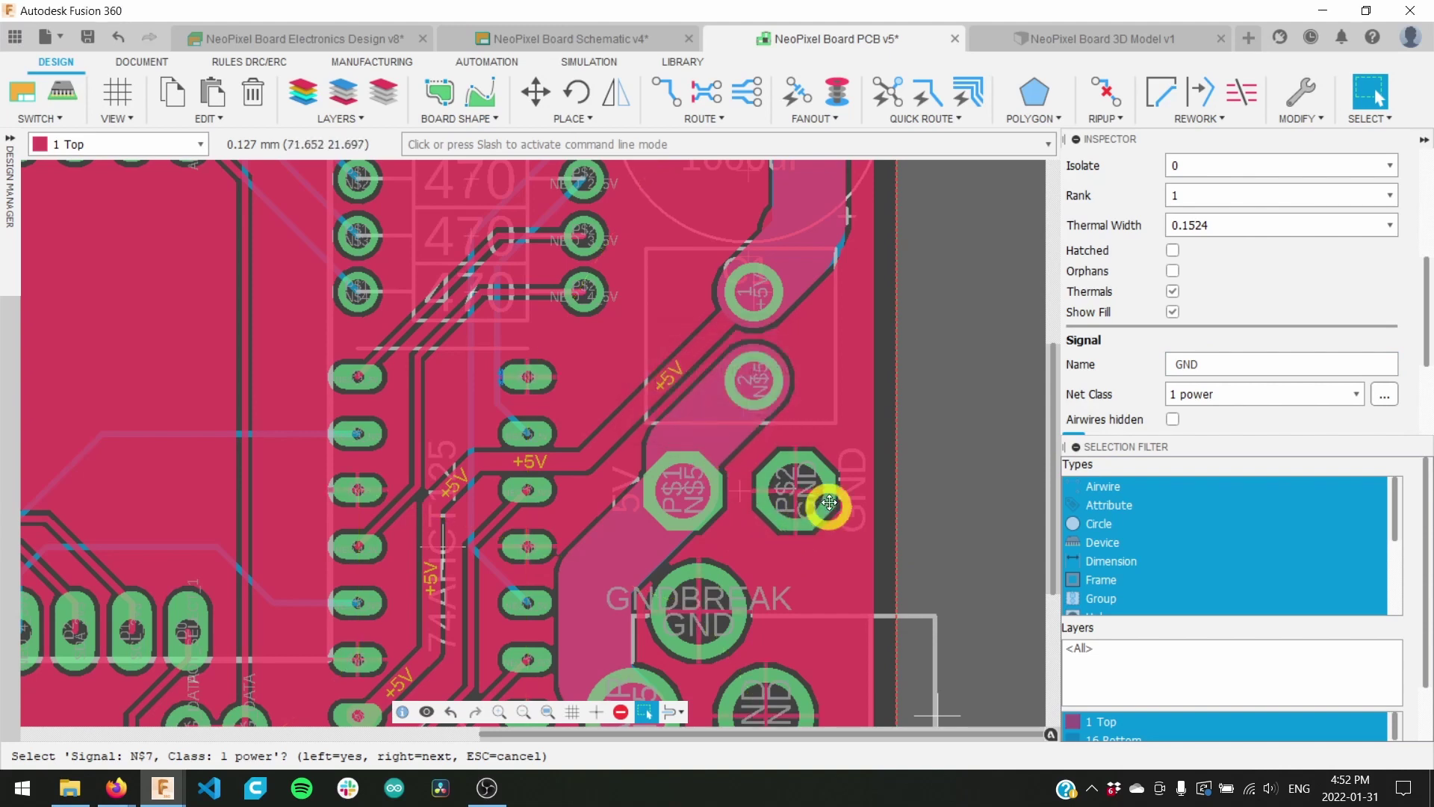
pyautogui.scroll(2, 777, 480)
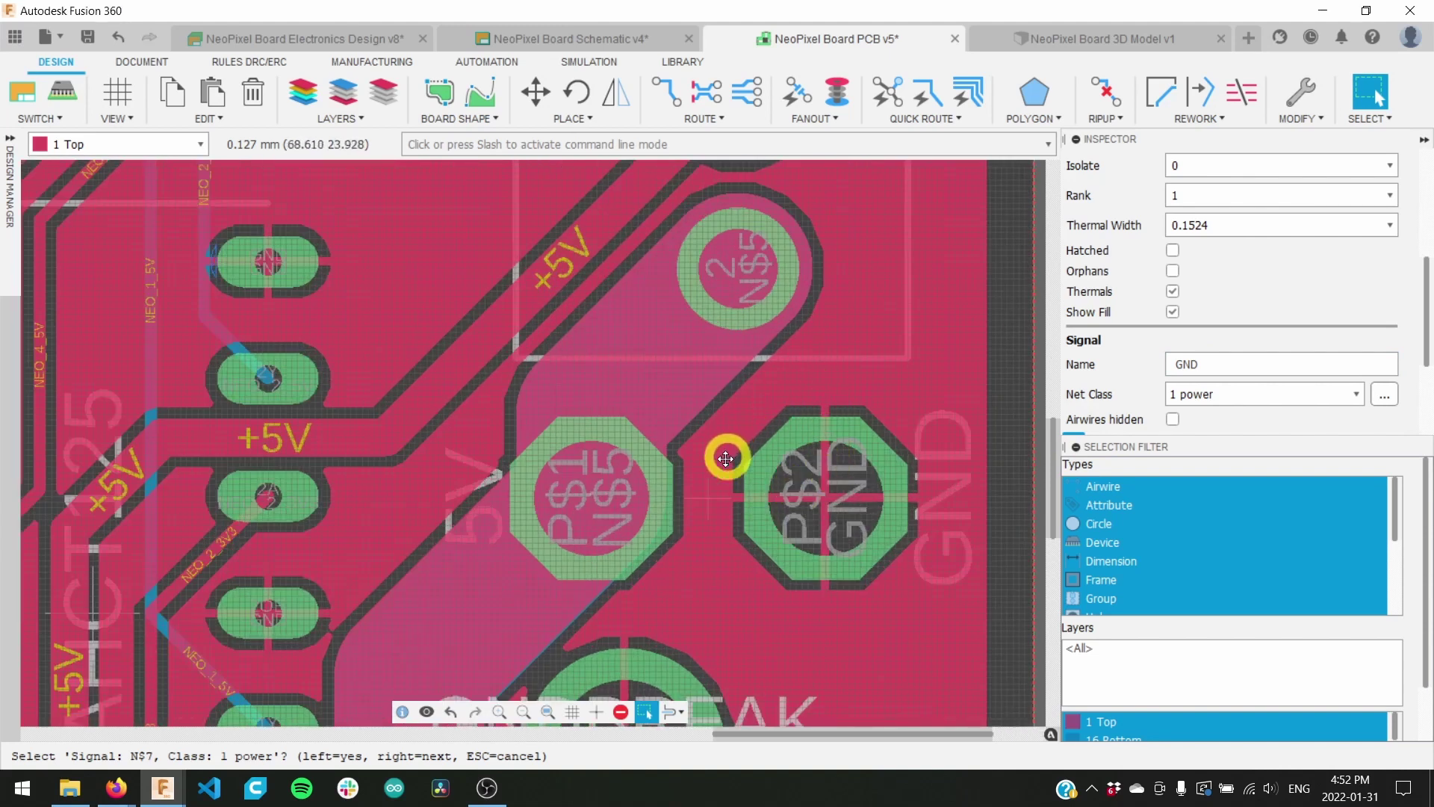
pyautogui.scroll(-2, 804, 566)
pyautogui.scroll(-2, 803, 566)
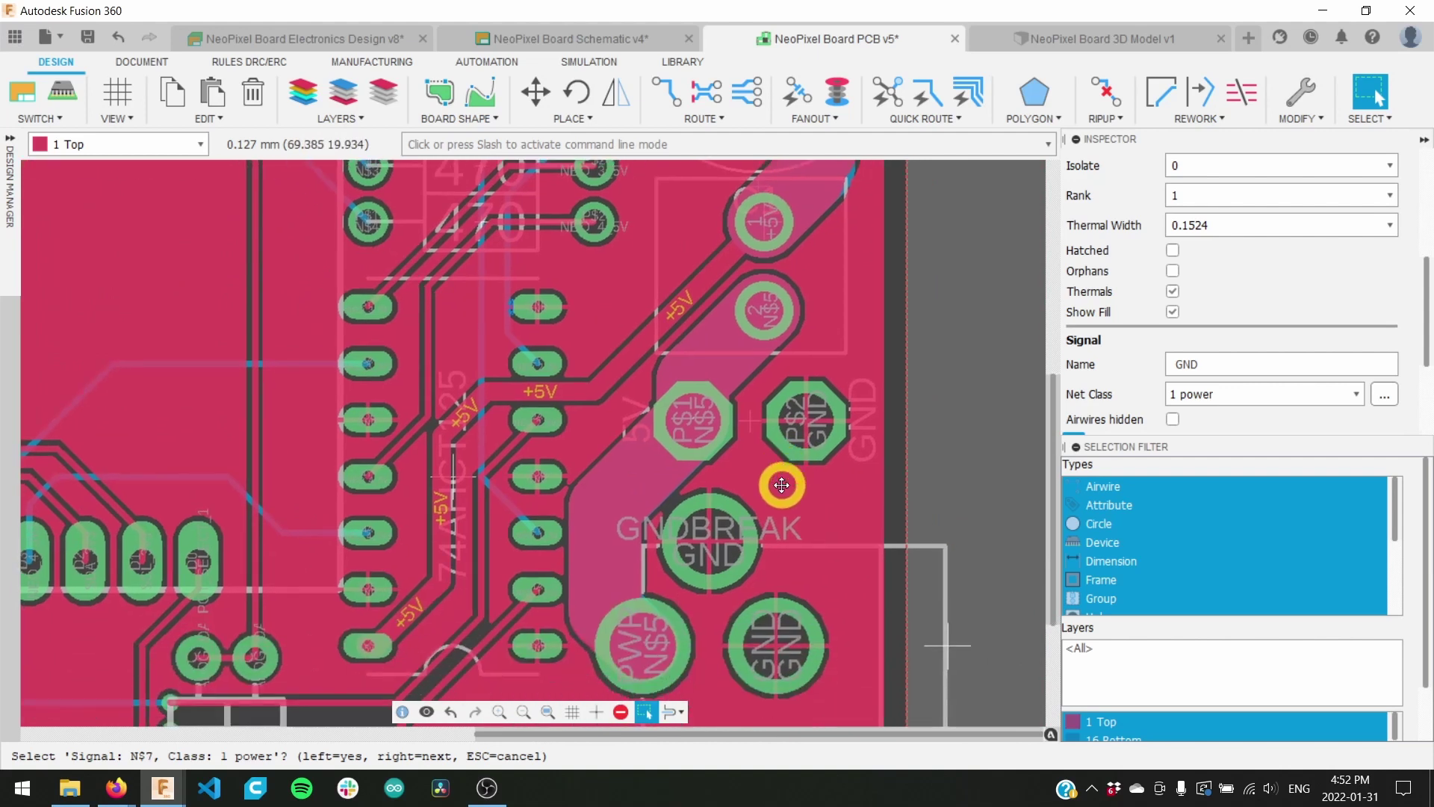
# Step: Undo the pour's GND assignment, compare how the GND pads meet the copper, and redo the assignment
pyautogui.press('Escape')
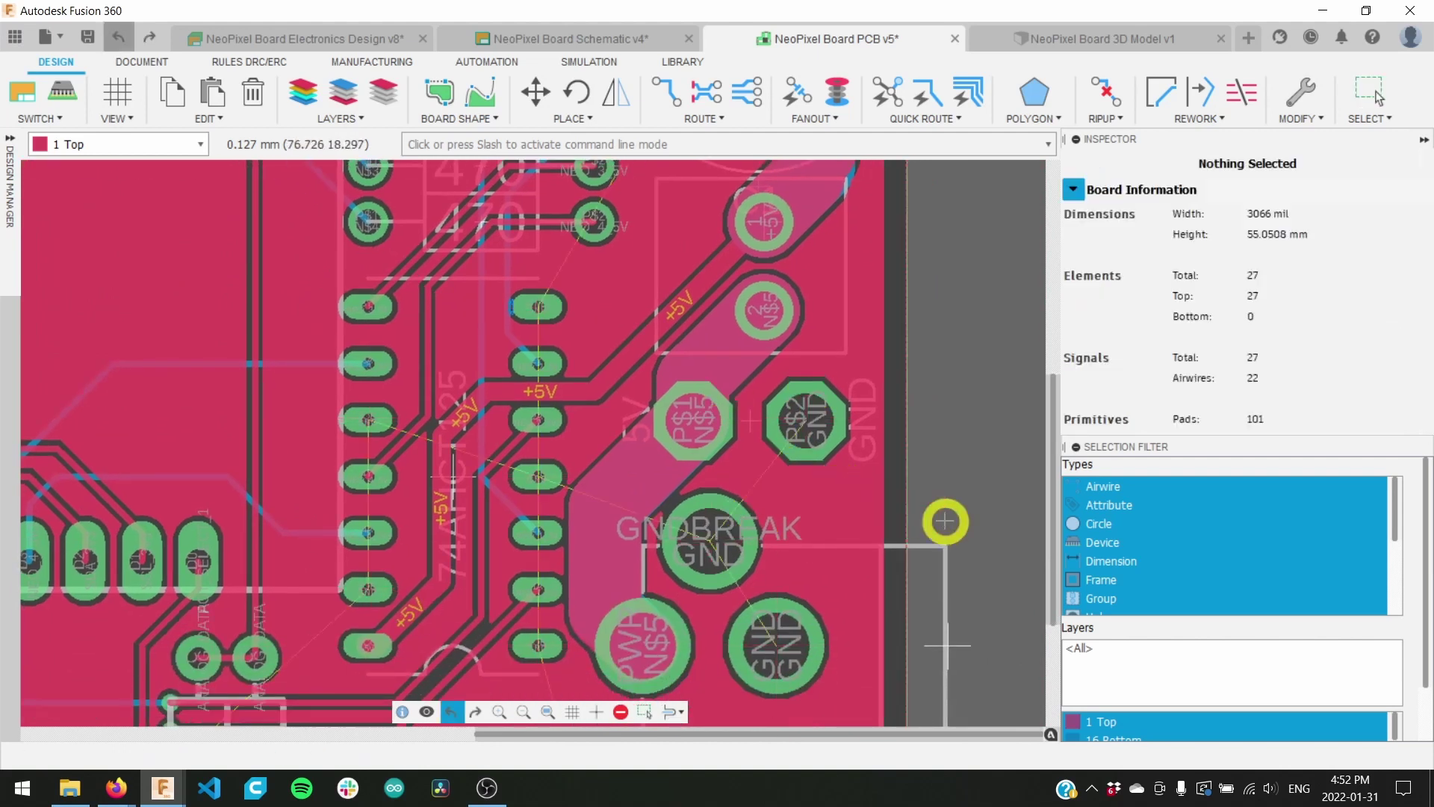
pyautogui.scroll(3, 690, 517)
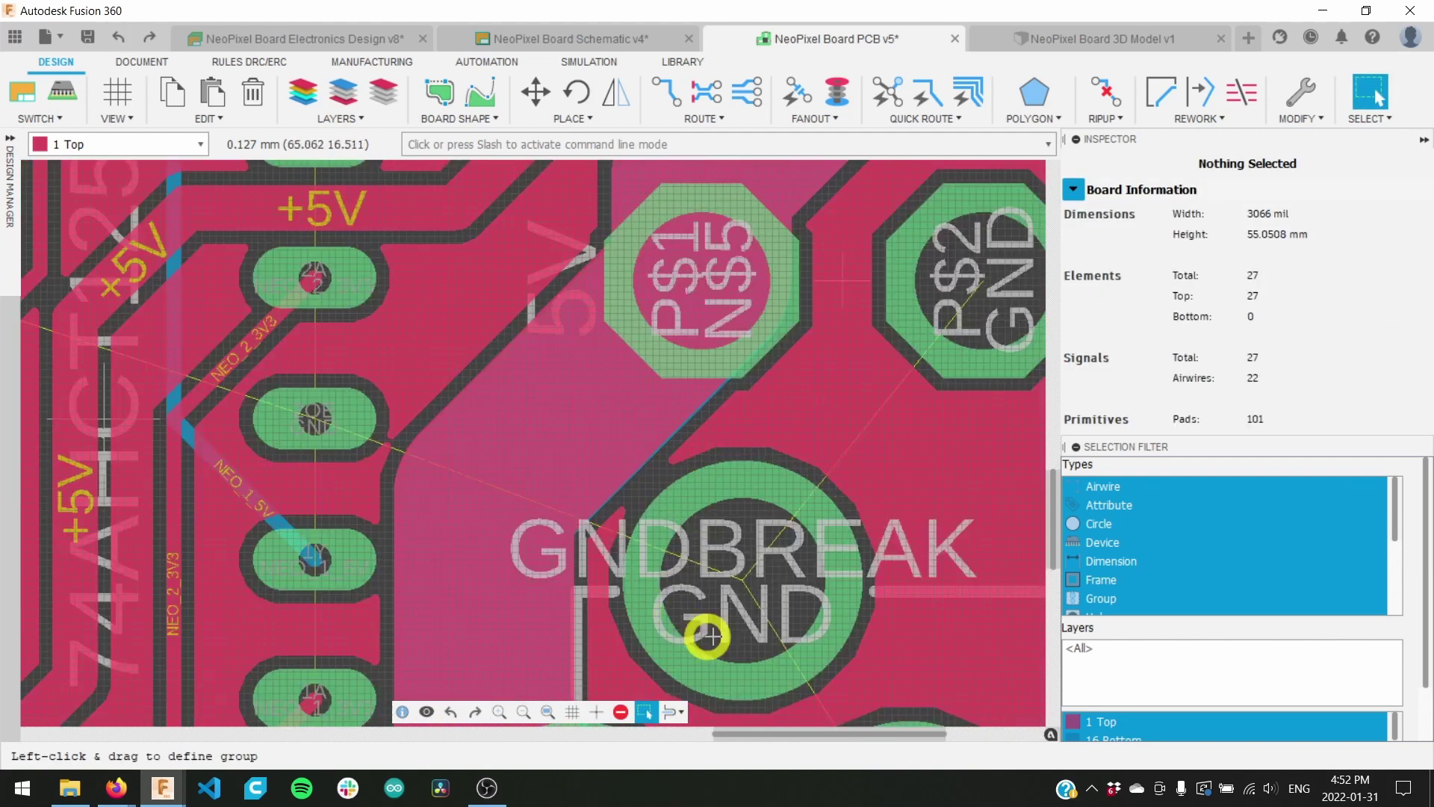
pyautogui.scroll(2, 771, 637)
pyautogui.scroll(-4, 771, 637)
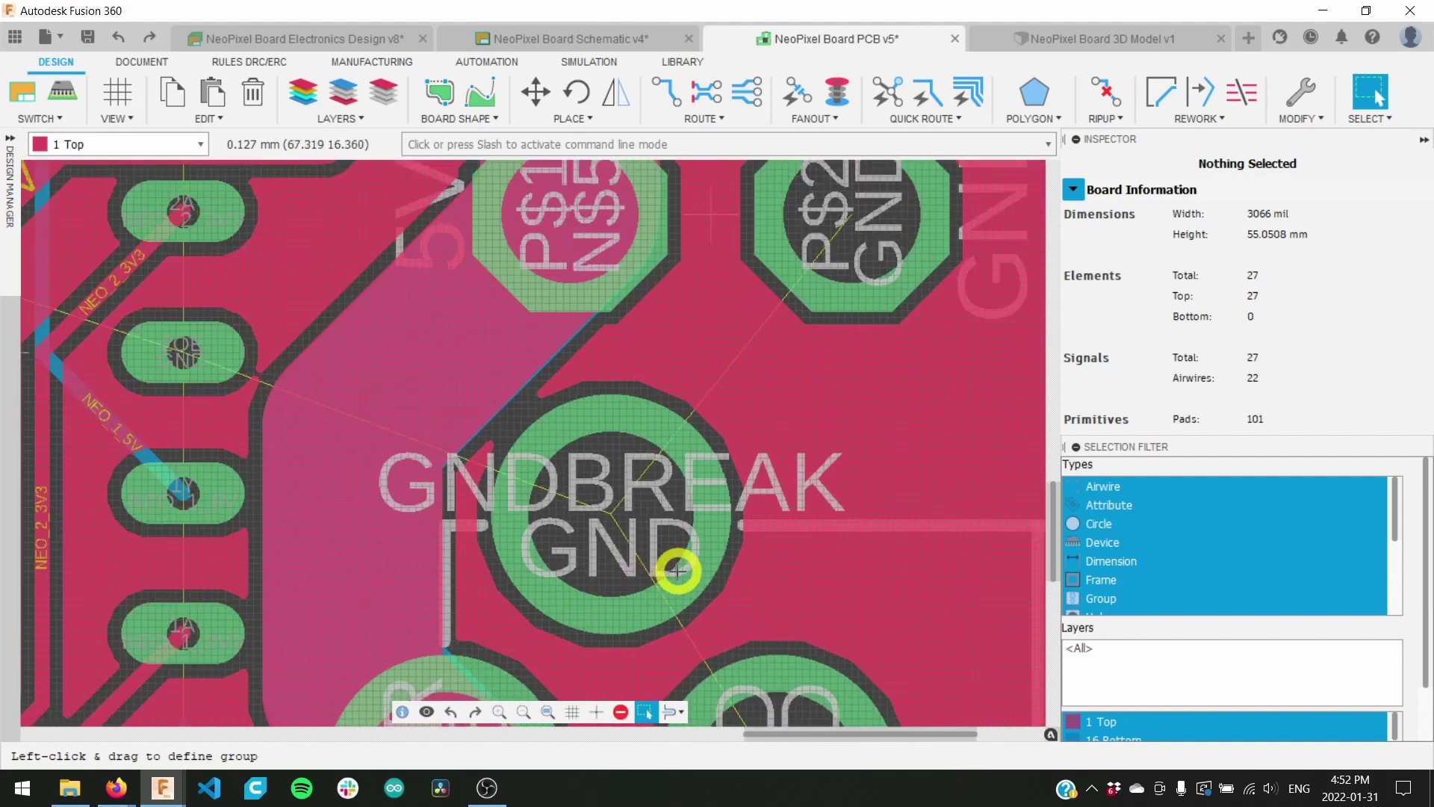
pyautogui.hotkey('ctrl', 'y')
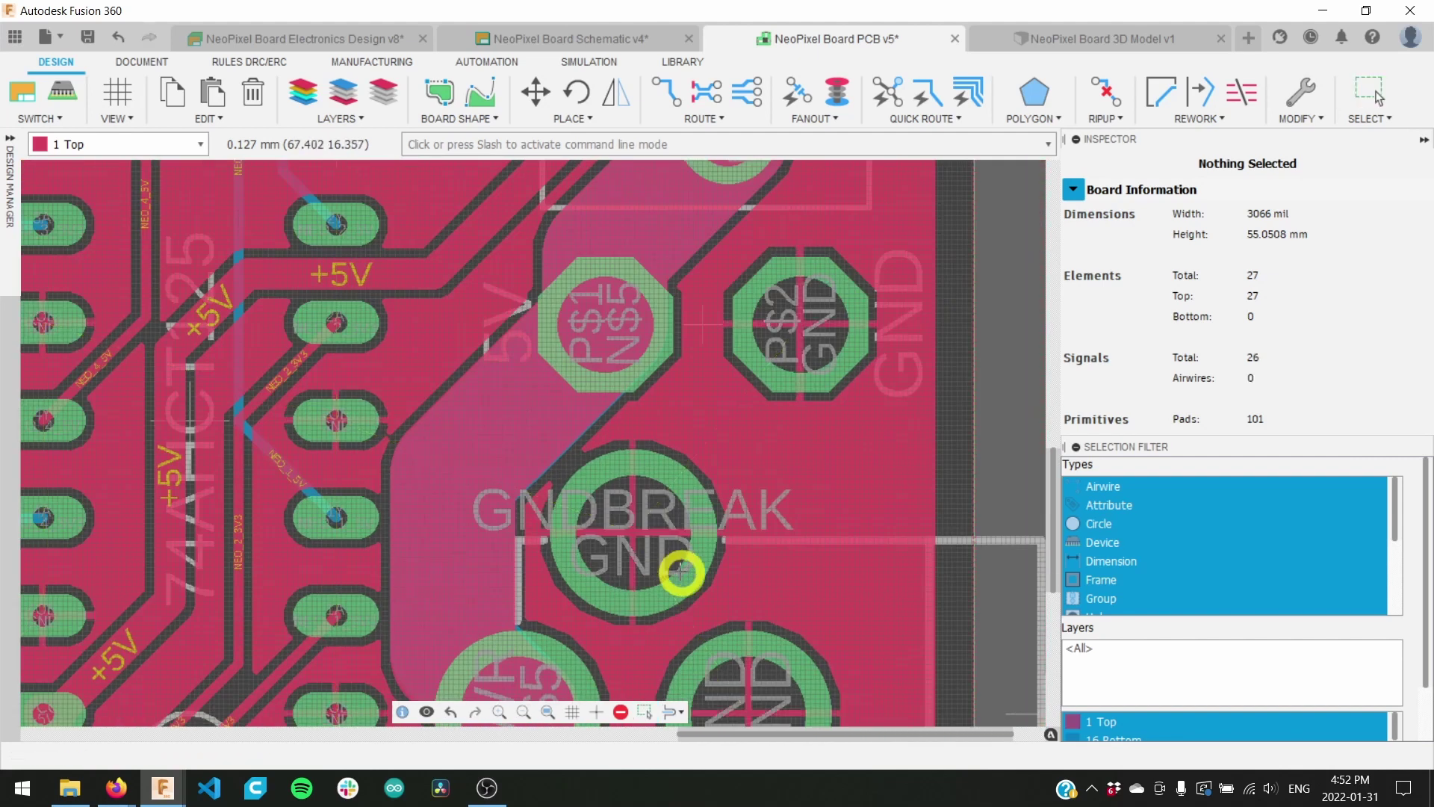
# Step: Set the top GND polygon pour's thermal width to 0.8128 and its width to 0.6096
pyautogui.scroll(-5, 697, 396)
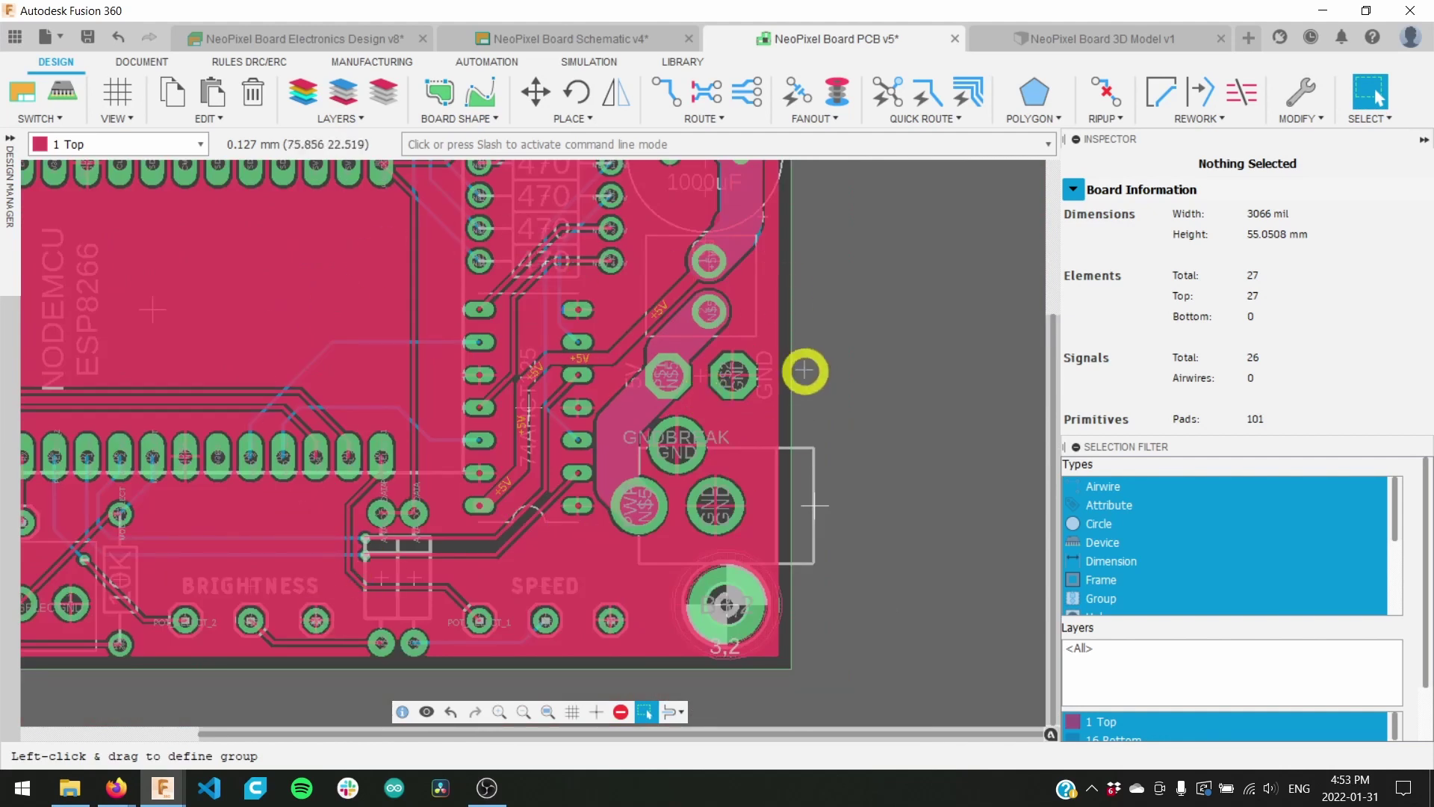
pyautogui.scroll(5, 800, 369)
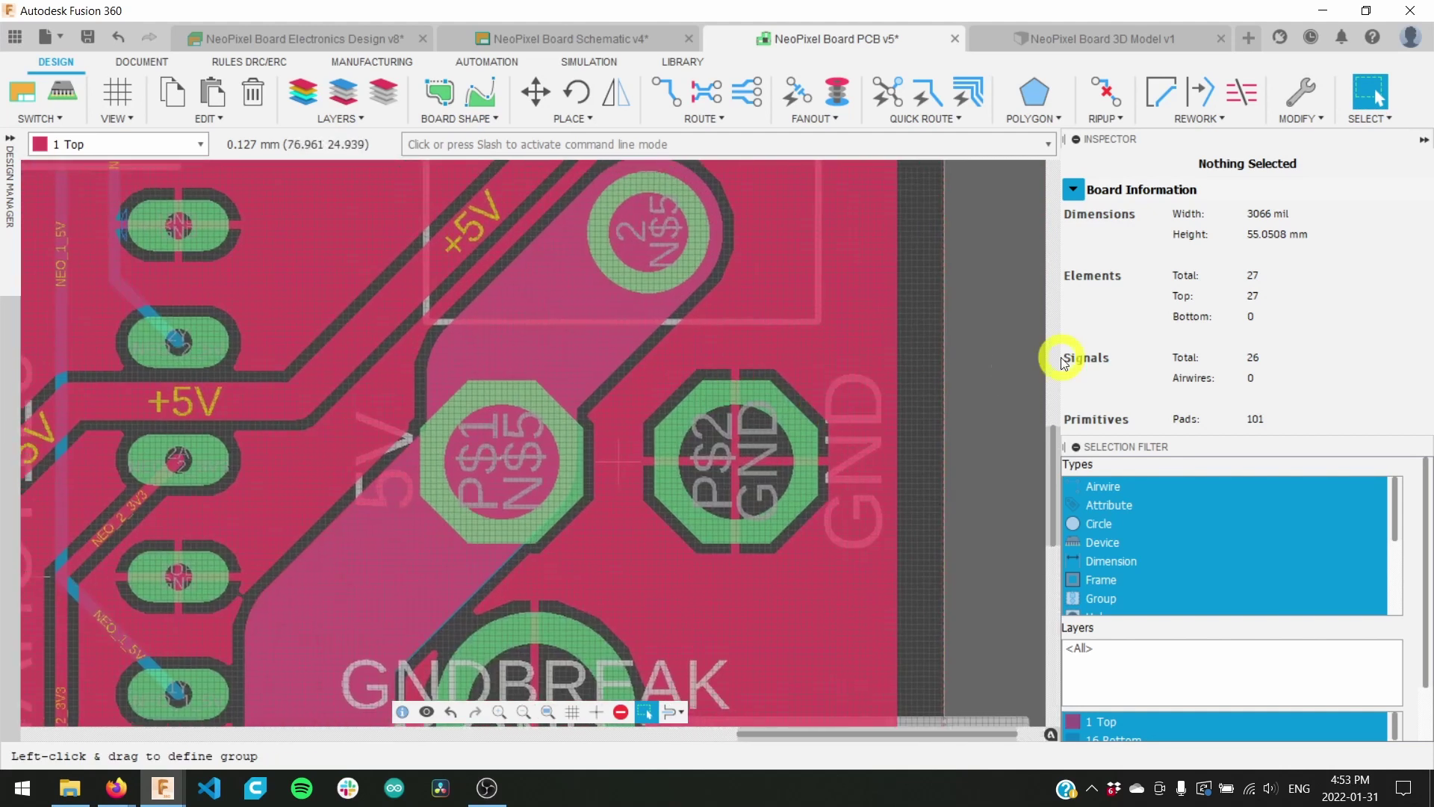
pyautogui.click(943, 398)
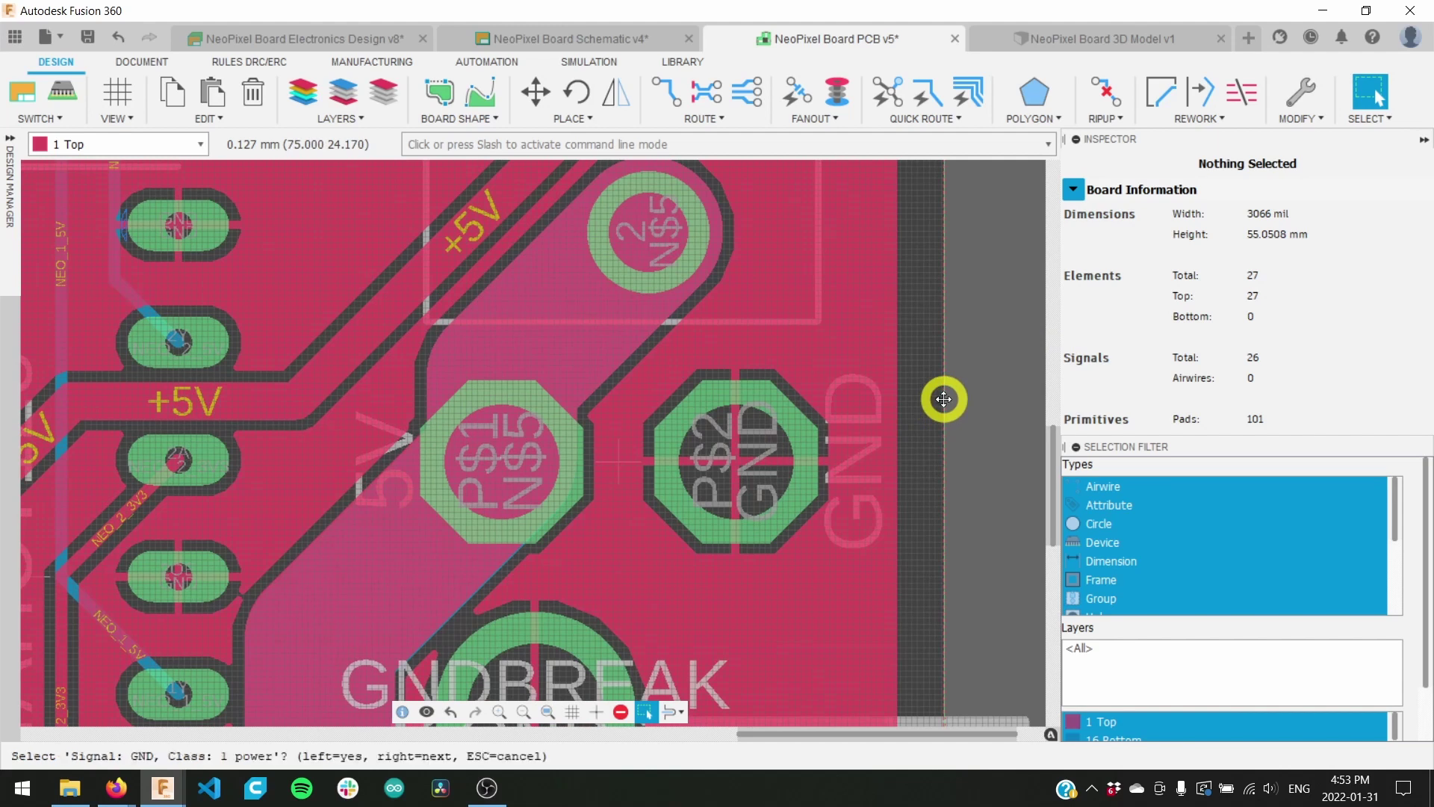
pyautogui.scroll(-3, 1068, 366)
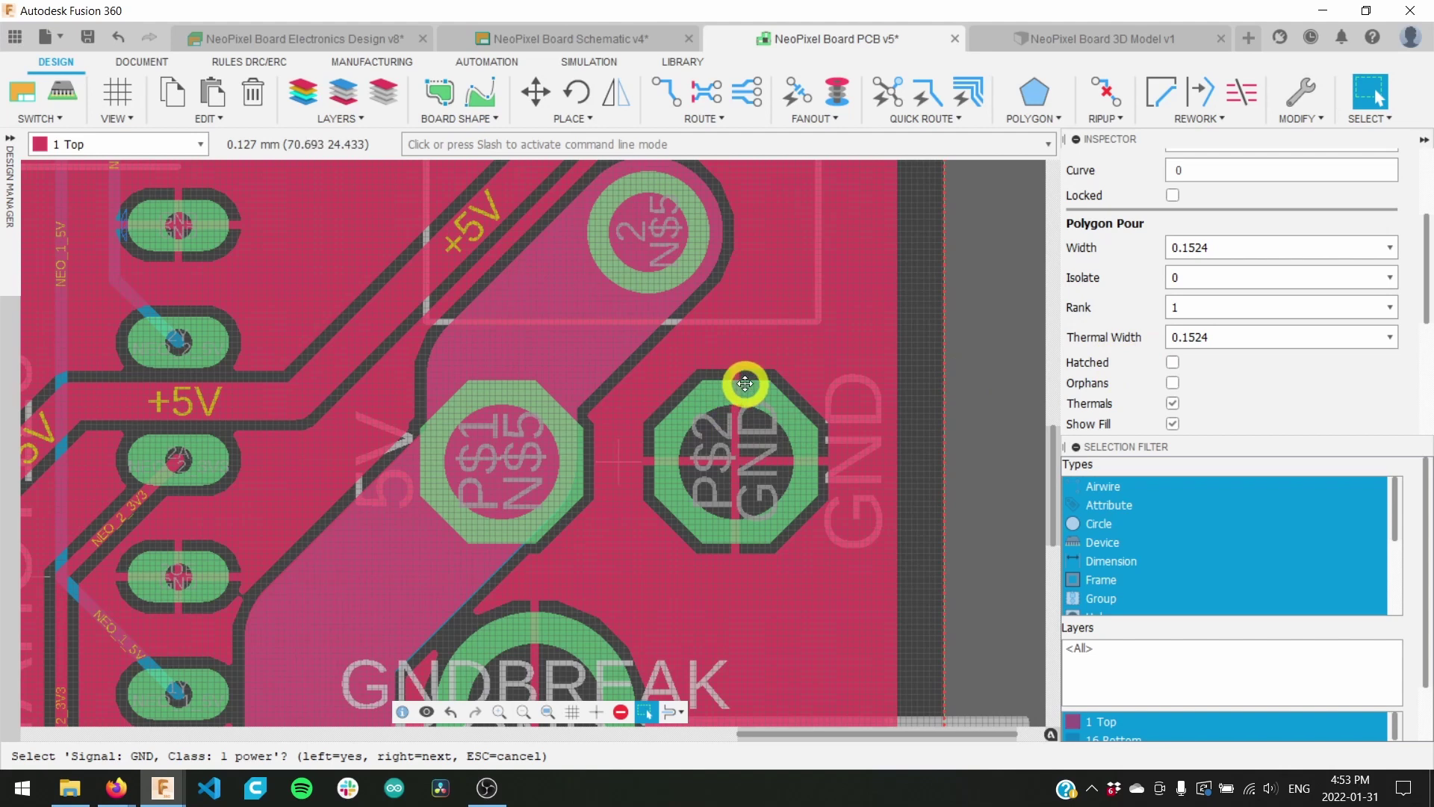
pyautogui.click(1390, 339)
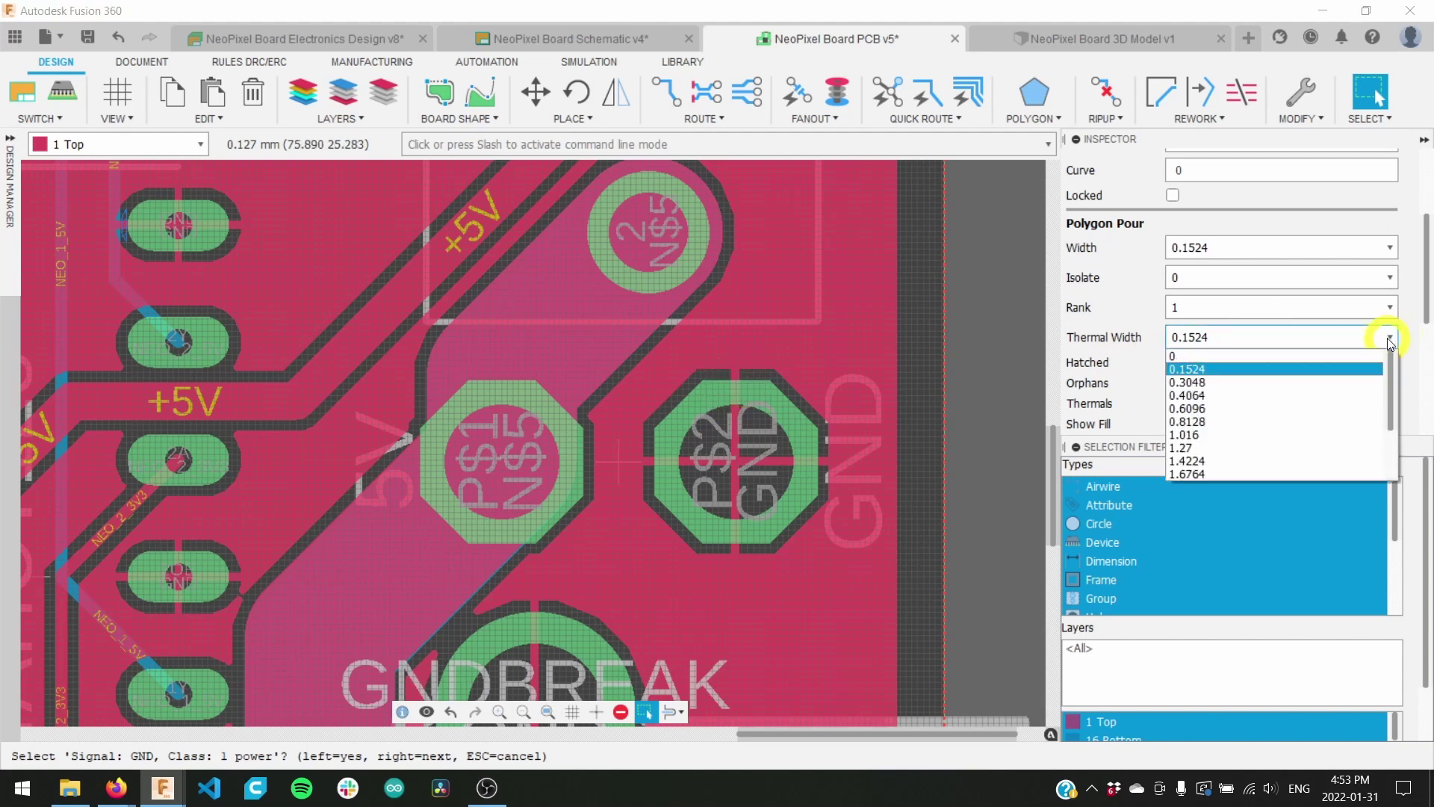
pyautogui.click(1259, 422)
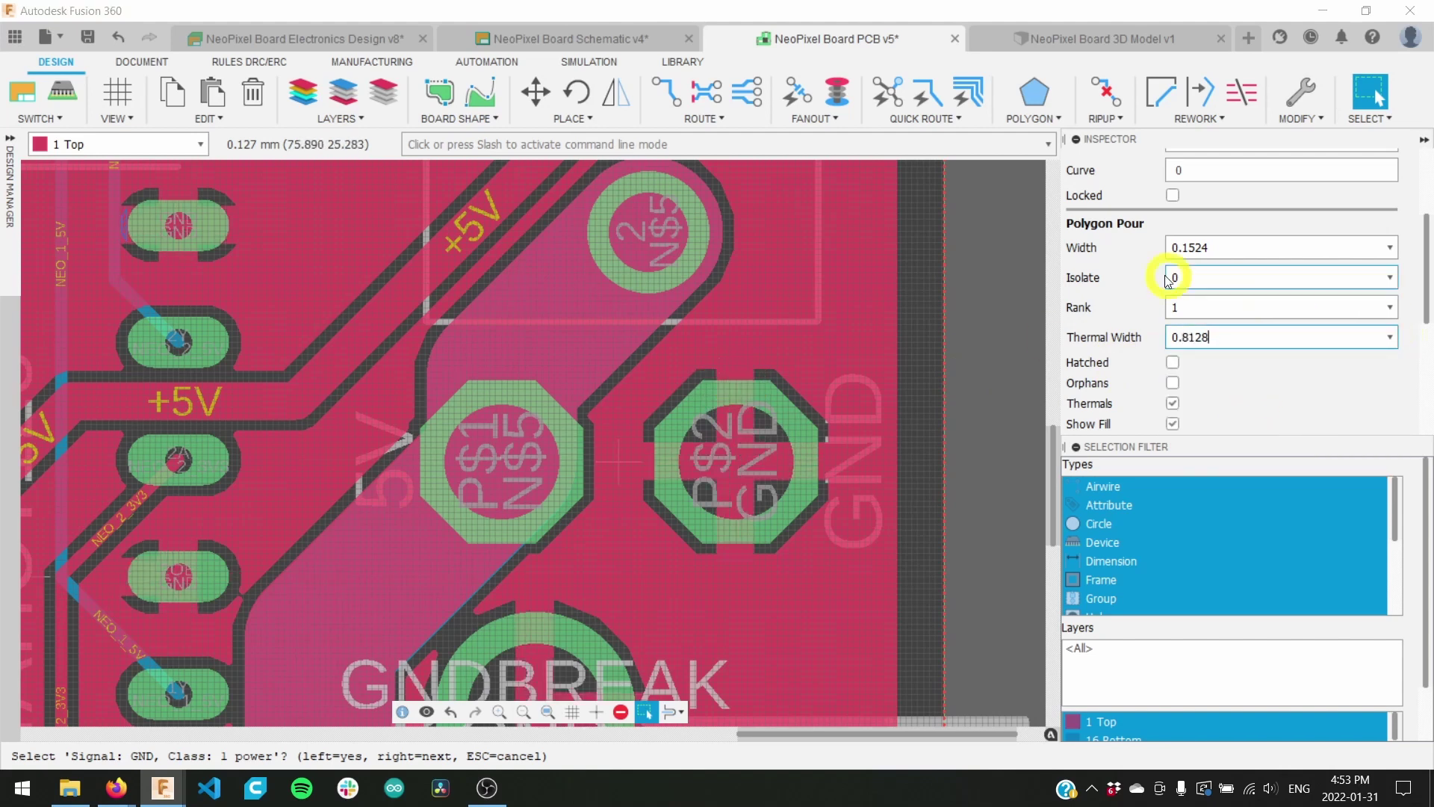
pyautogui.click(1391, 248)
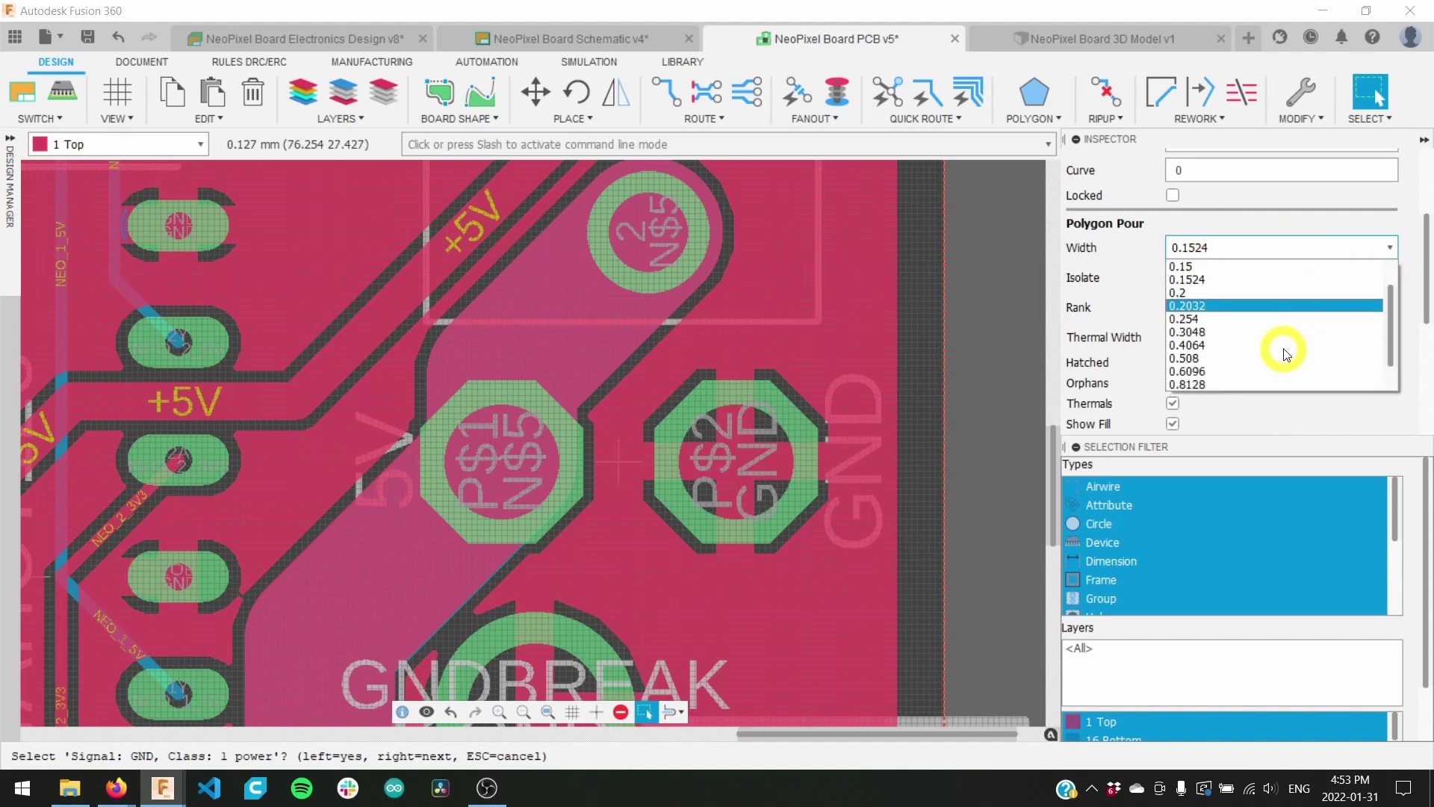
pyautogui.click(1236, 372)
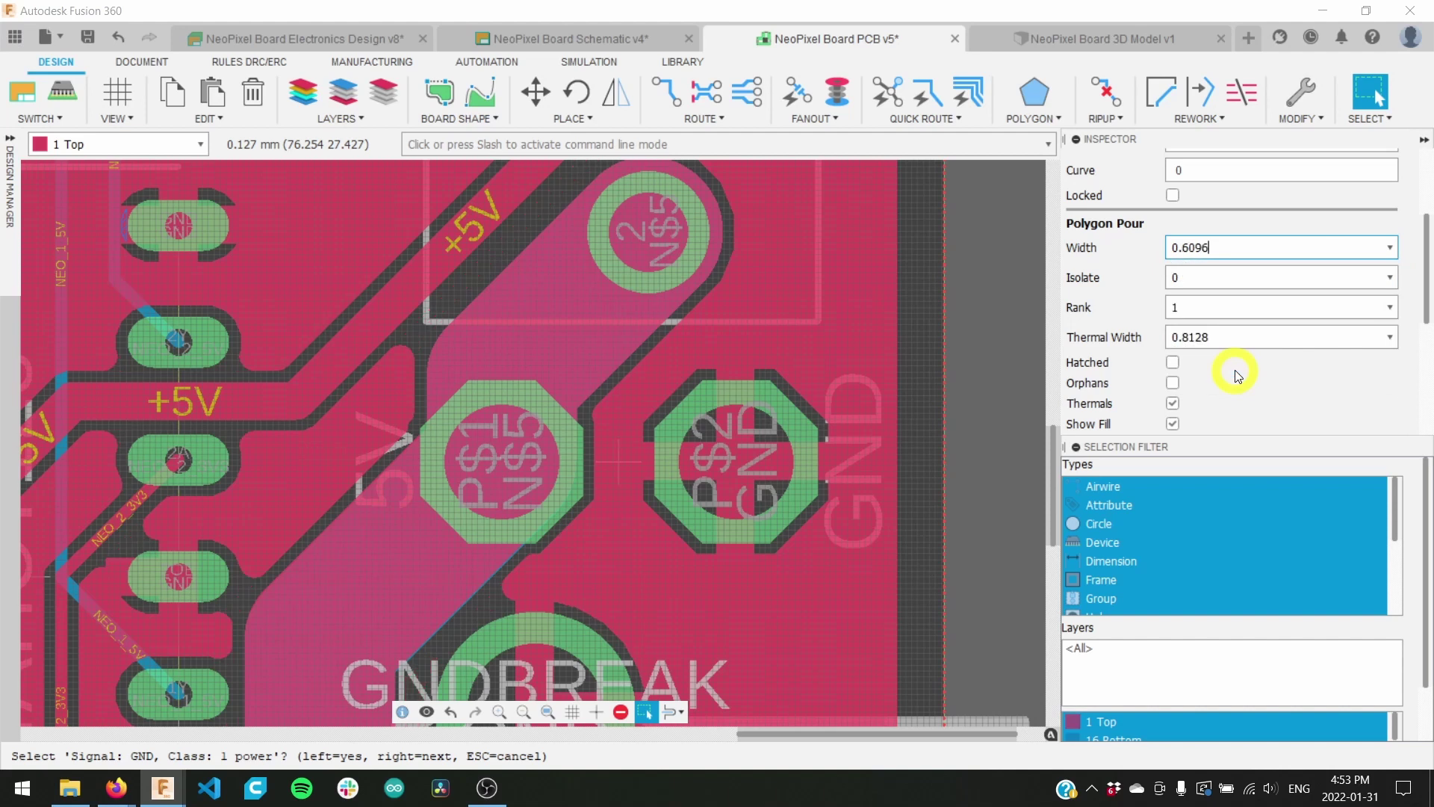
# Step: Set the top GND polygon pour's width to 0.8128
pyautogui.click(1391, 252)
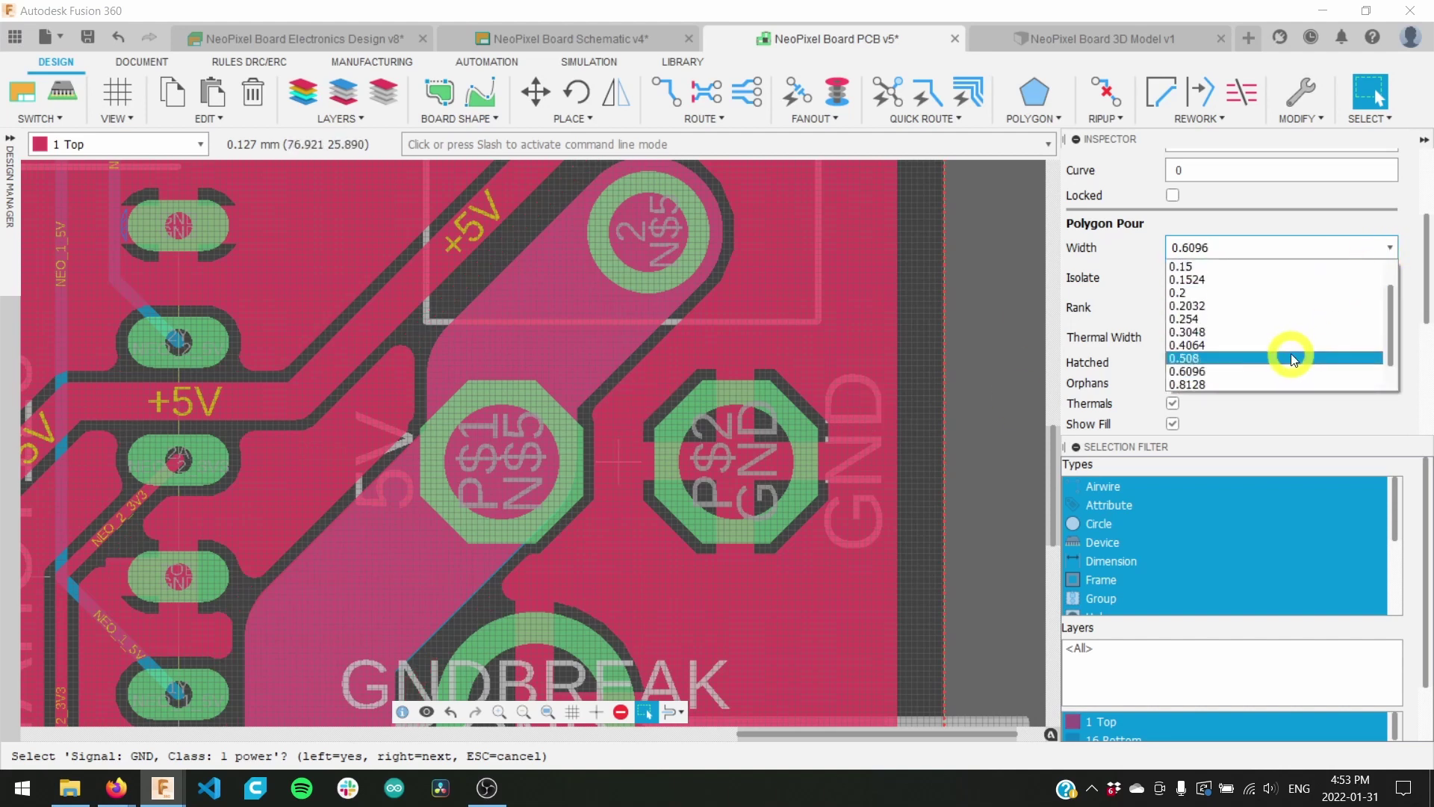
pyautogui.click(1270, 380)
pyautogui.scroll(-5, 596, 463)
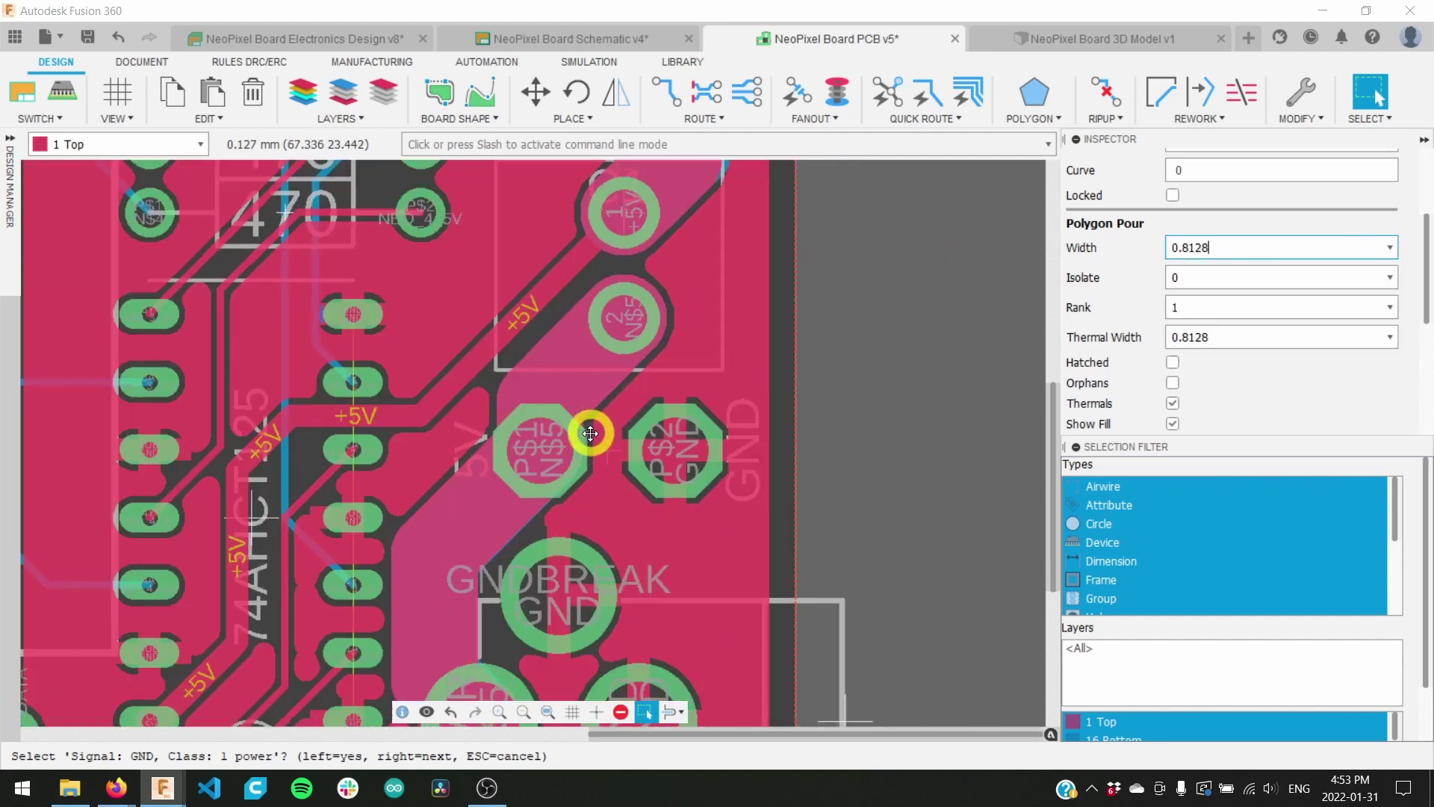
# Step: Examine the top GND pour's coverage around the power input, the board's outer edges and the brightness and mode components
pyautogui.scroll(-2, 916, 486)
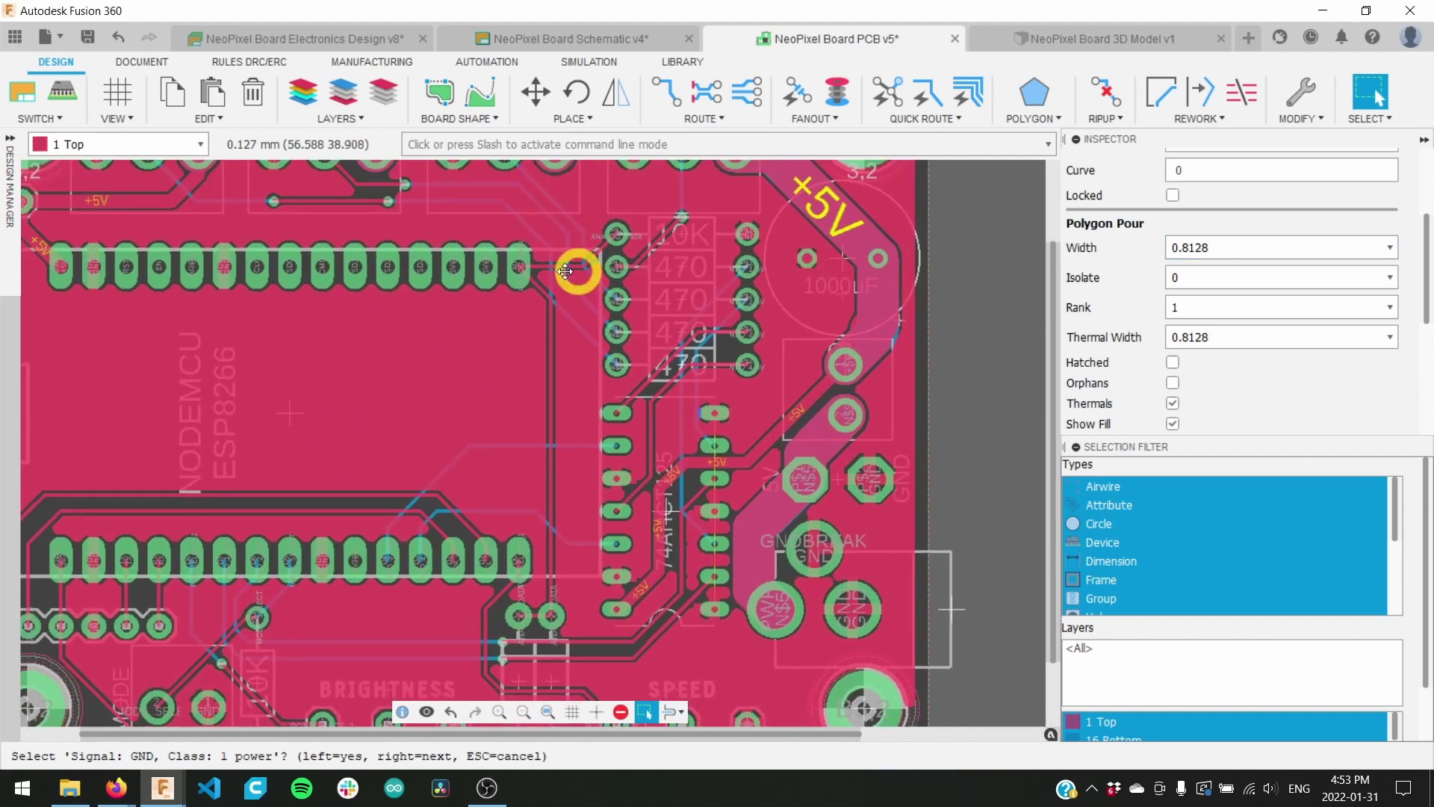
pyautogui.scroll(2, 602, 538)
pyautogui.scroll(2, 667, 297)
pyautogui.scroll(-2, 667, 297)
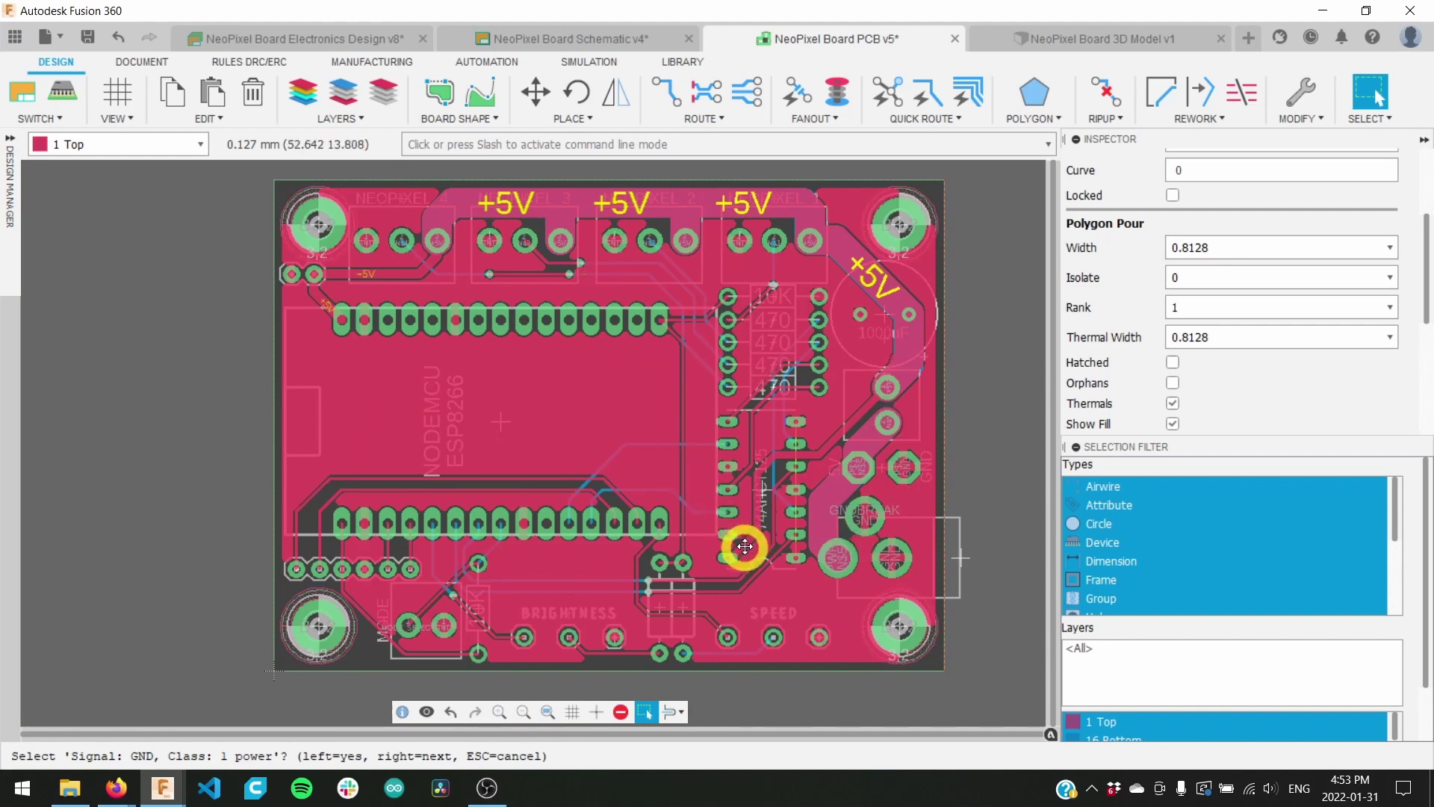
pyautogui.scroll(1, 744, 546)
pyautogui.scroll(1, 725, 455)
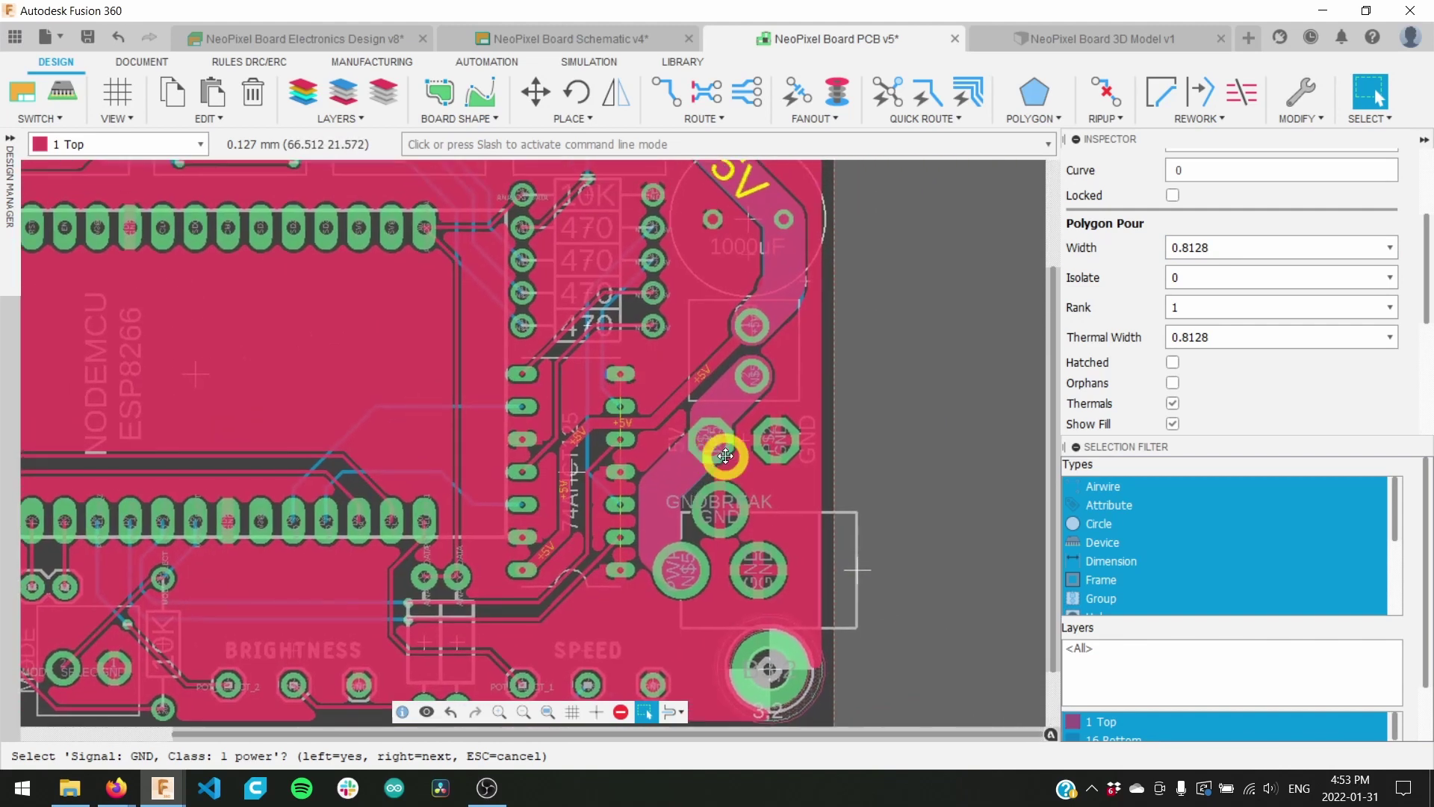
pyautogui.moveTo(771, 448); pyautogui.dragTo(629, 545, button='middle')
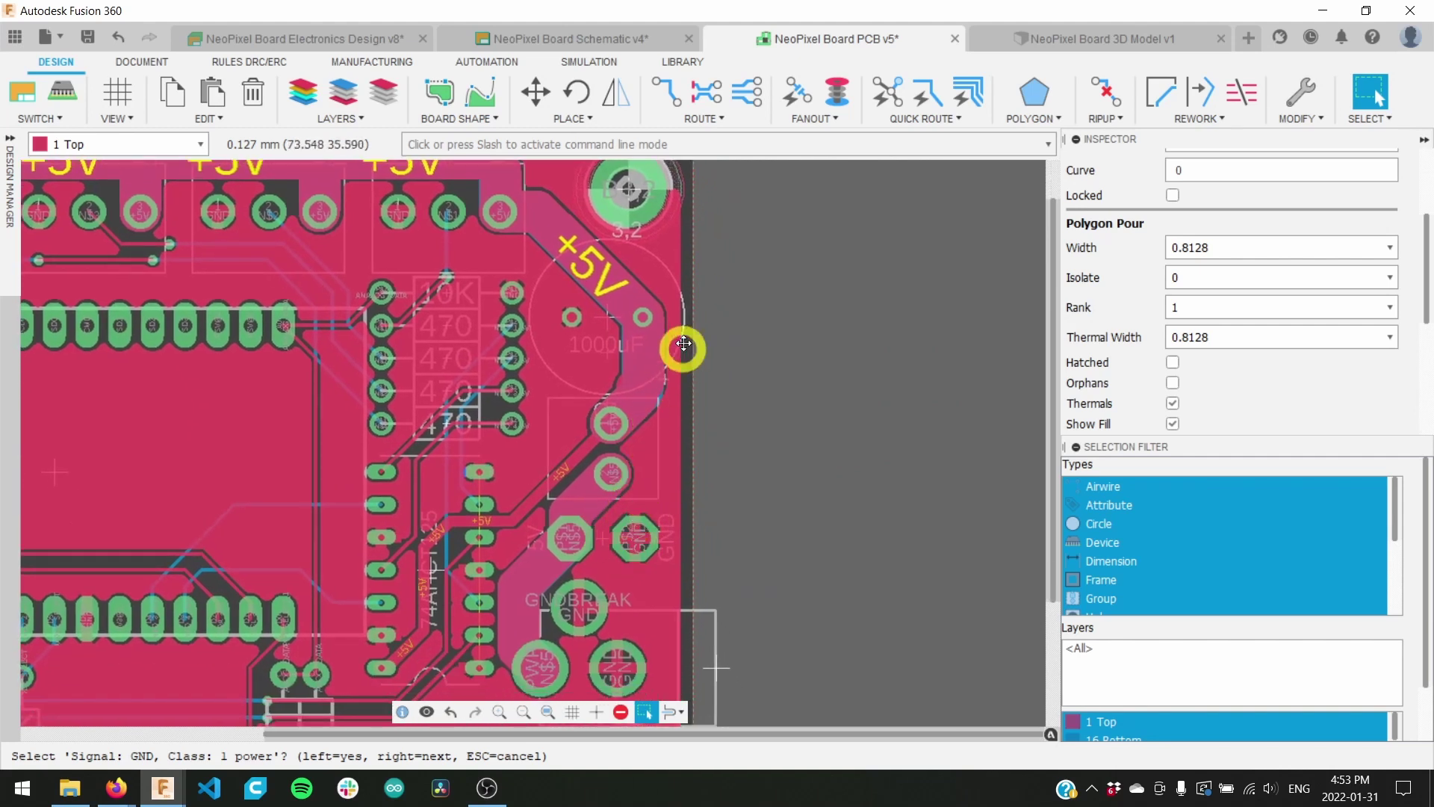
pyautogui.moveTo(560, 174); pyautogui.dragTo(541, 239, button='middle')
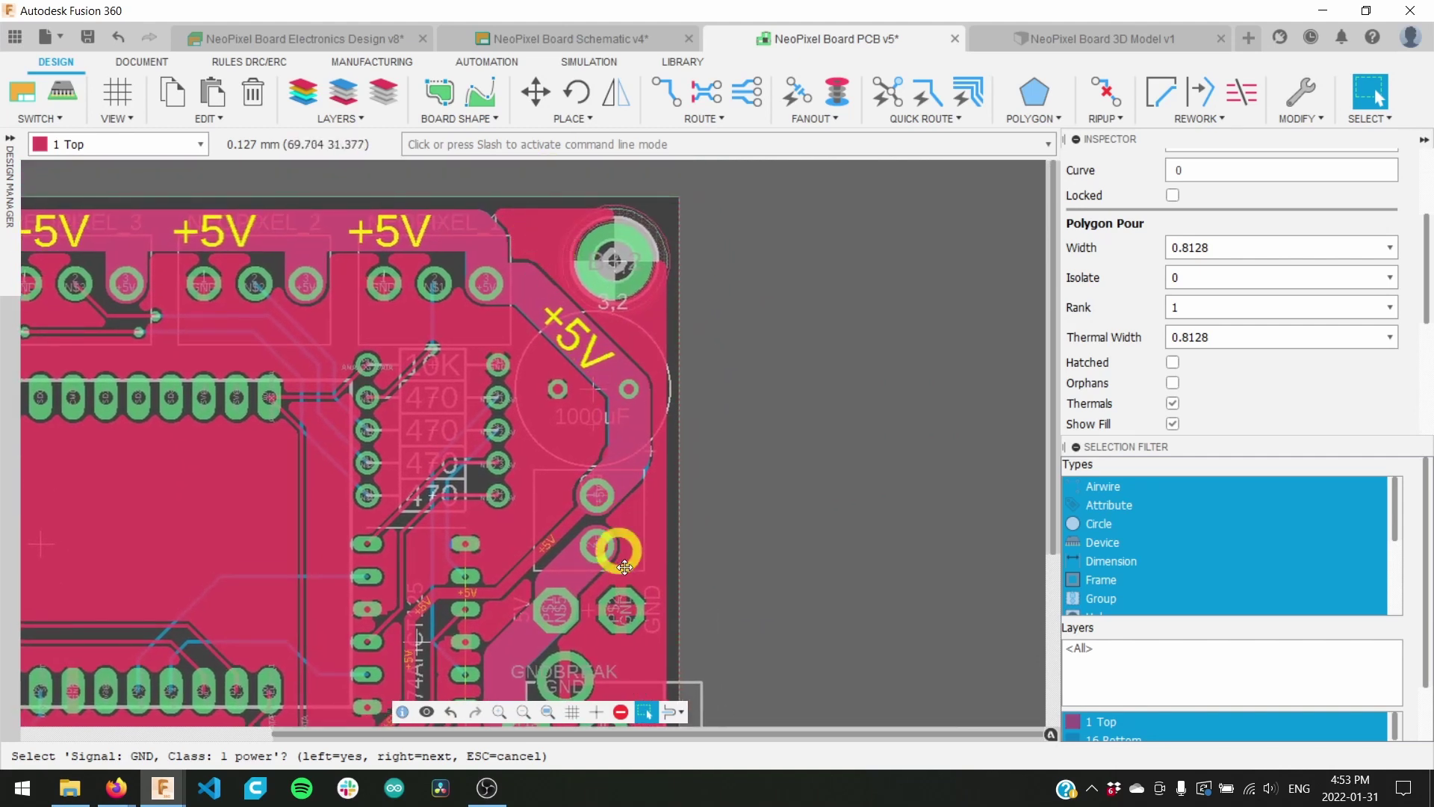
pyautogui.moveTo(632, 652); pyautogui.dragTo(651, 313, button='middle')
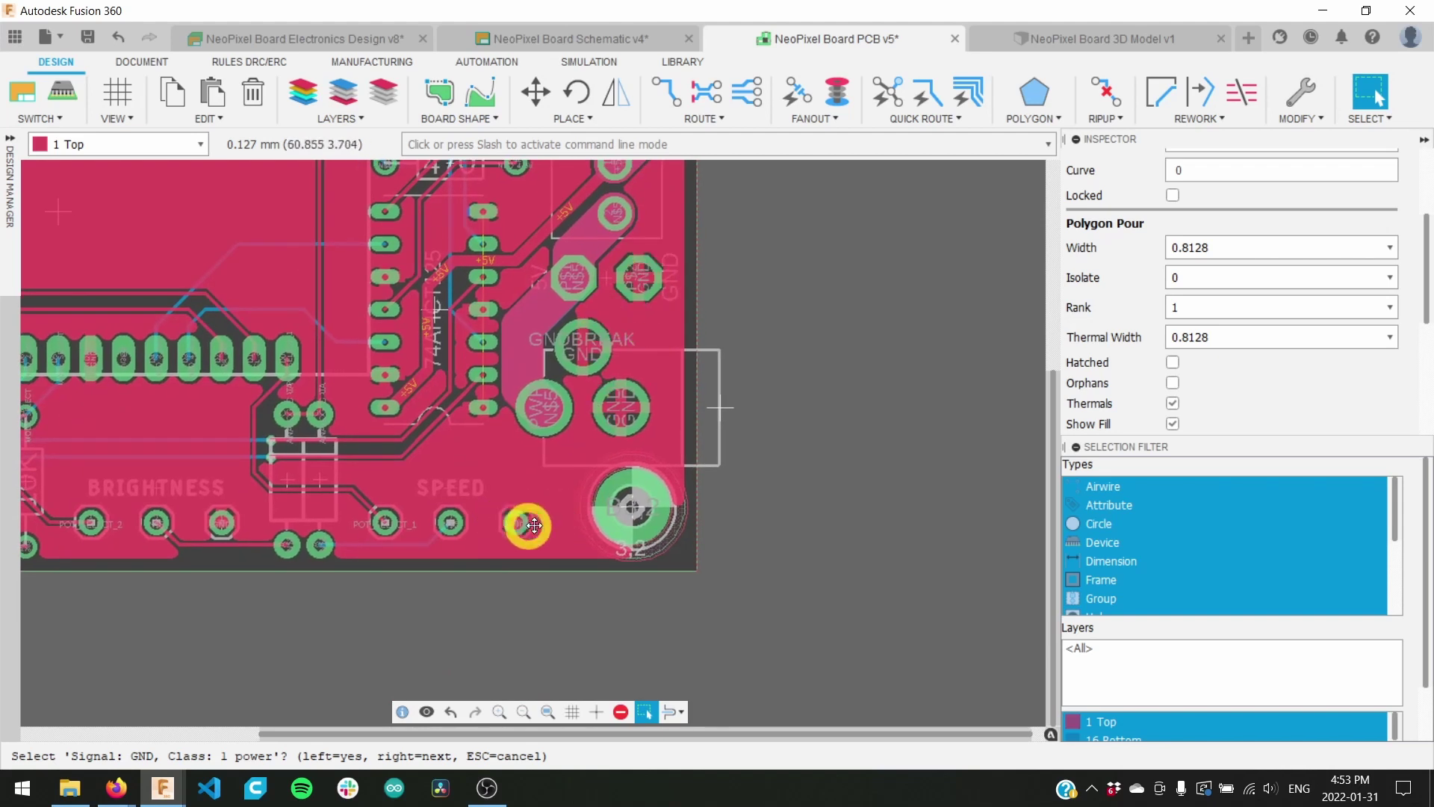
pyautogui.moveTo(531, 515); pyautogui.dragTo(858, 513, button='middle')
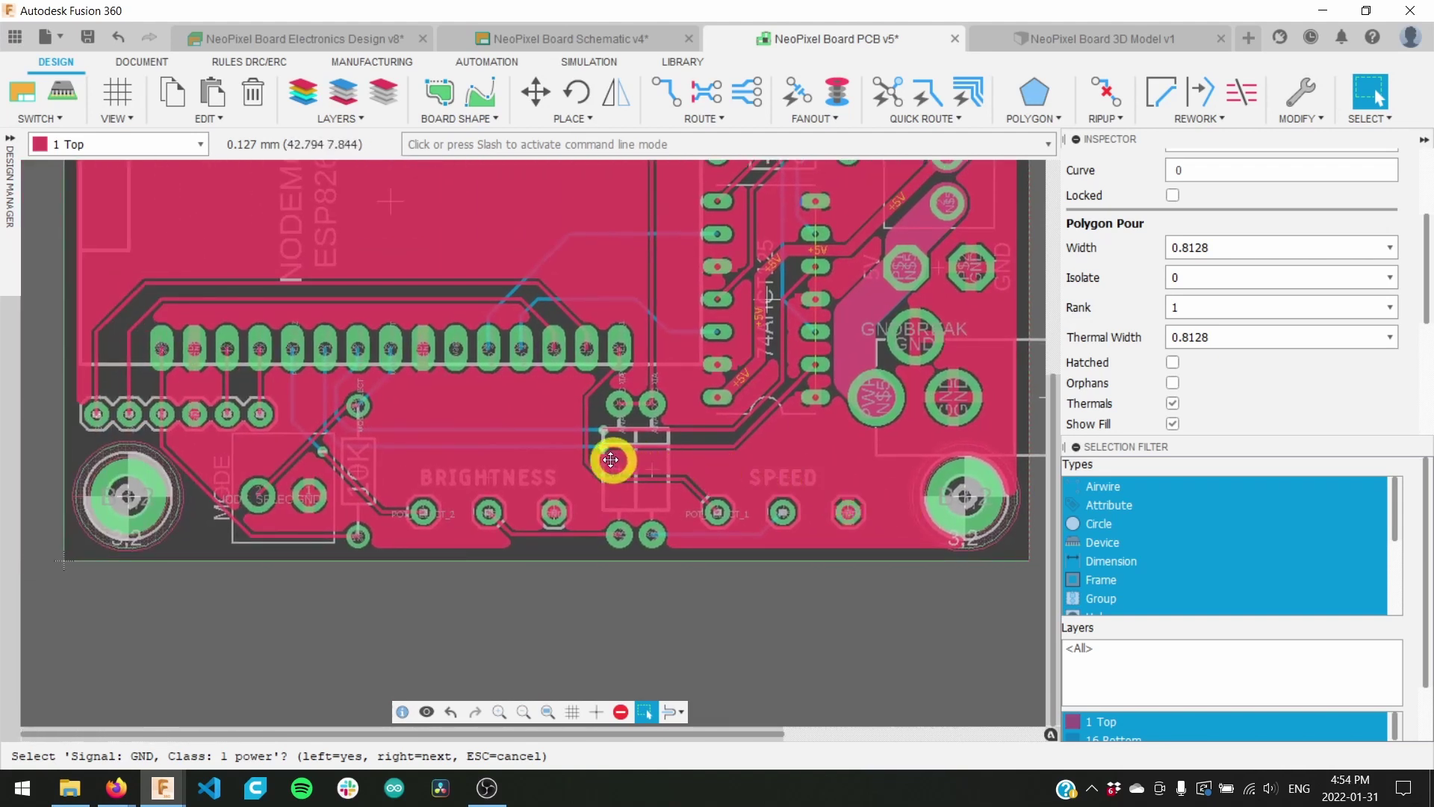
pyautogui.scroll(2, 601, 454)
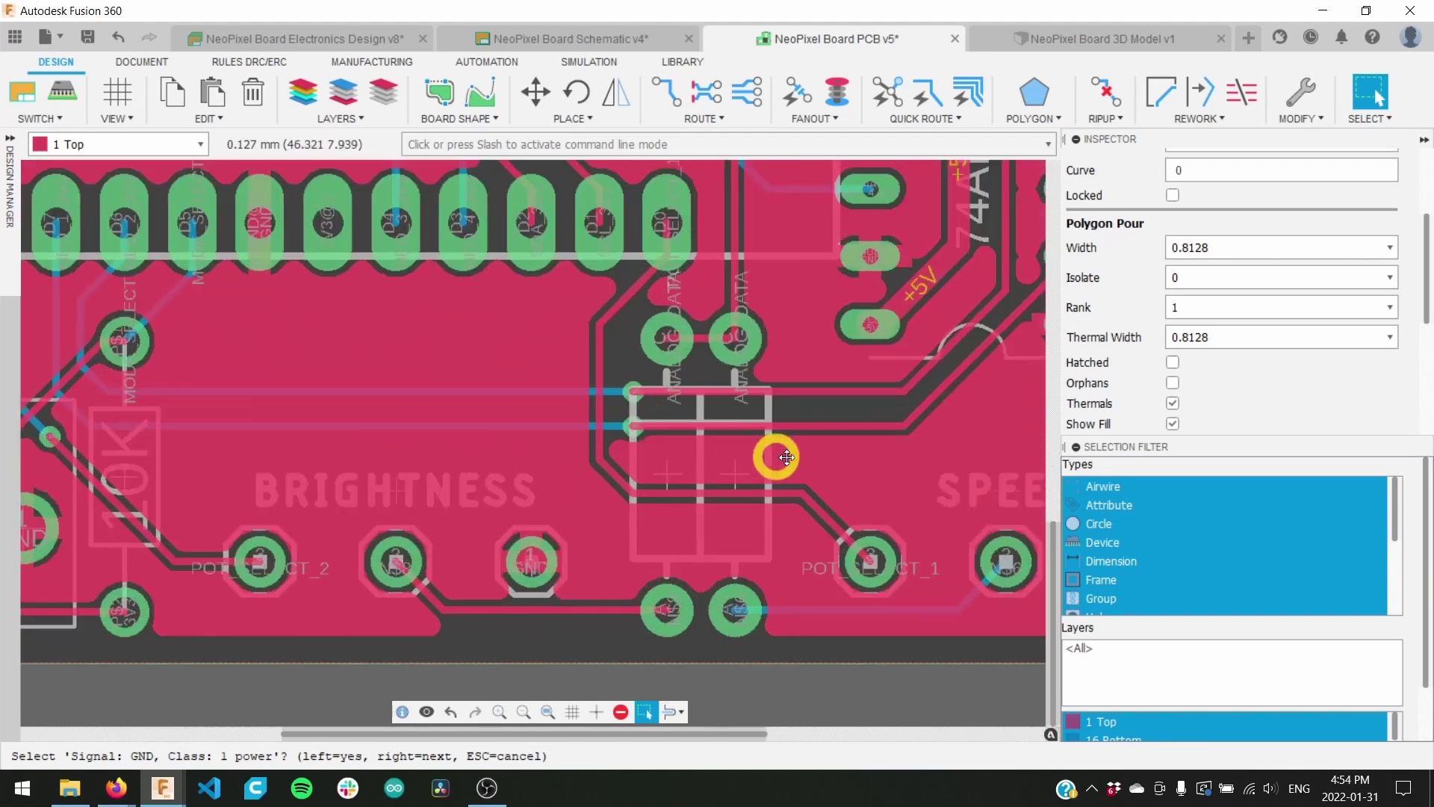
pyautogui.scroll(-1, 844, 445)
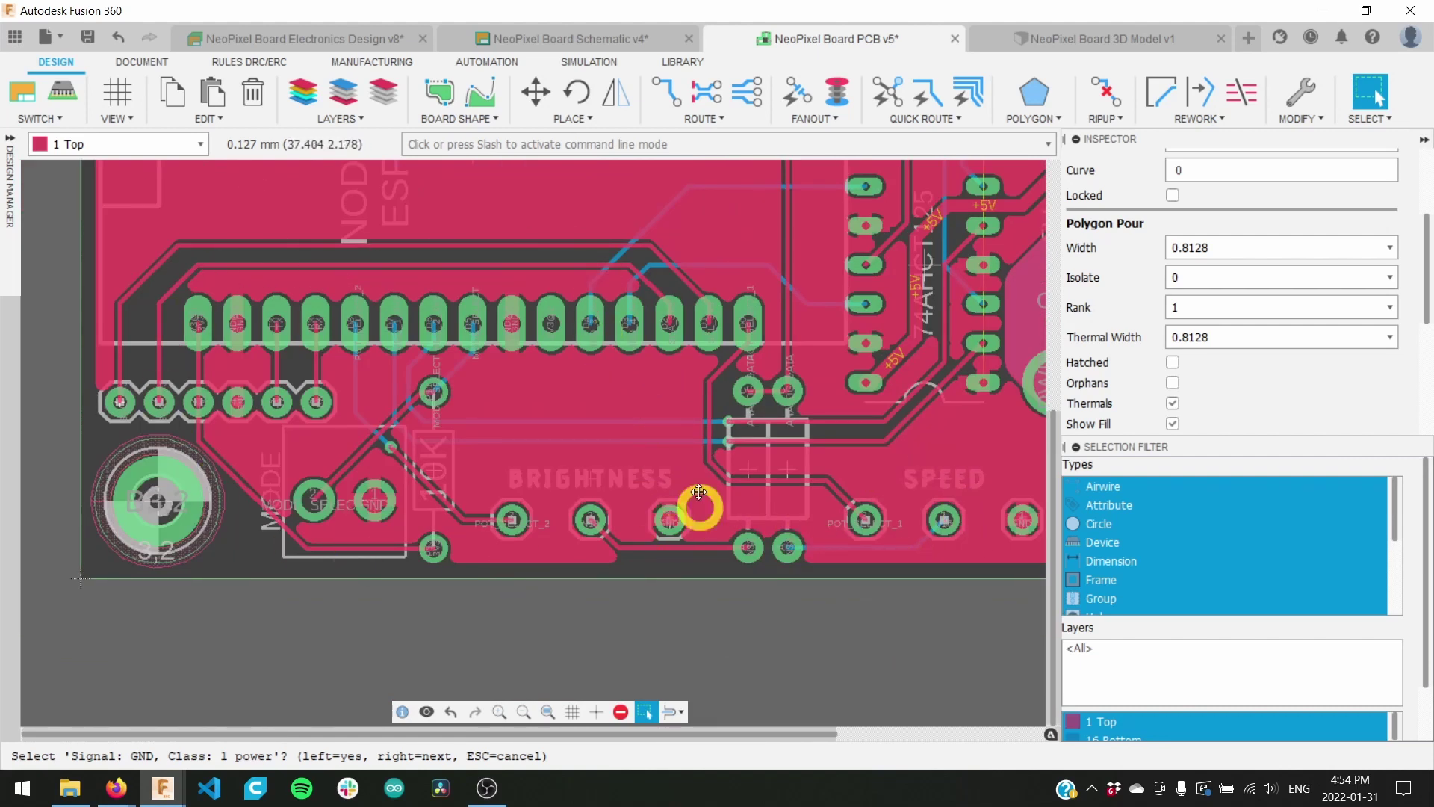
# Step: Examine how the top GND pour reaches the 74AHCT125 pads and flows around the traces near the SPEED potentiometer
pyautogui.moveTo(498, 458); pyautogui.dragTo(256, 685, button='middle')
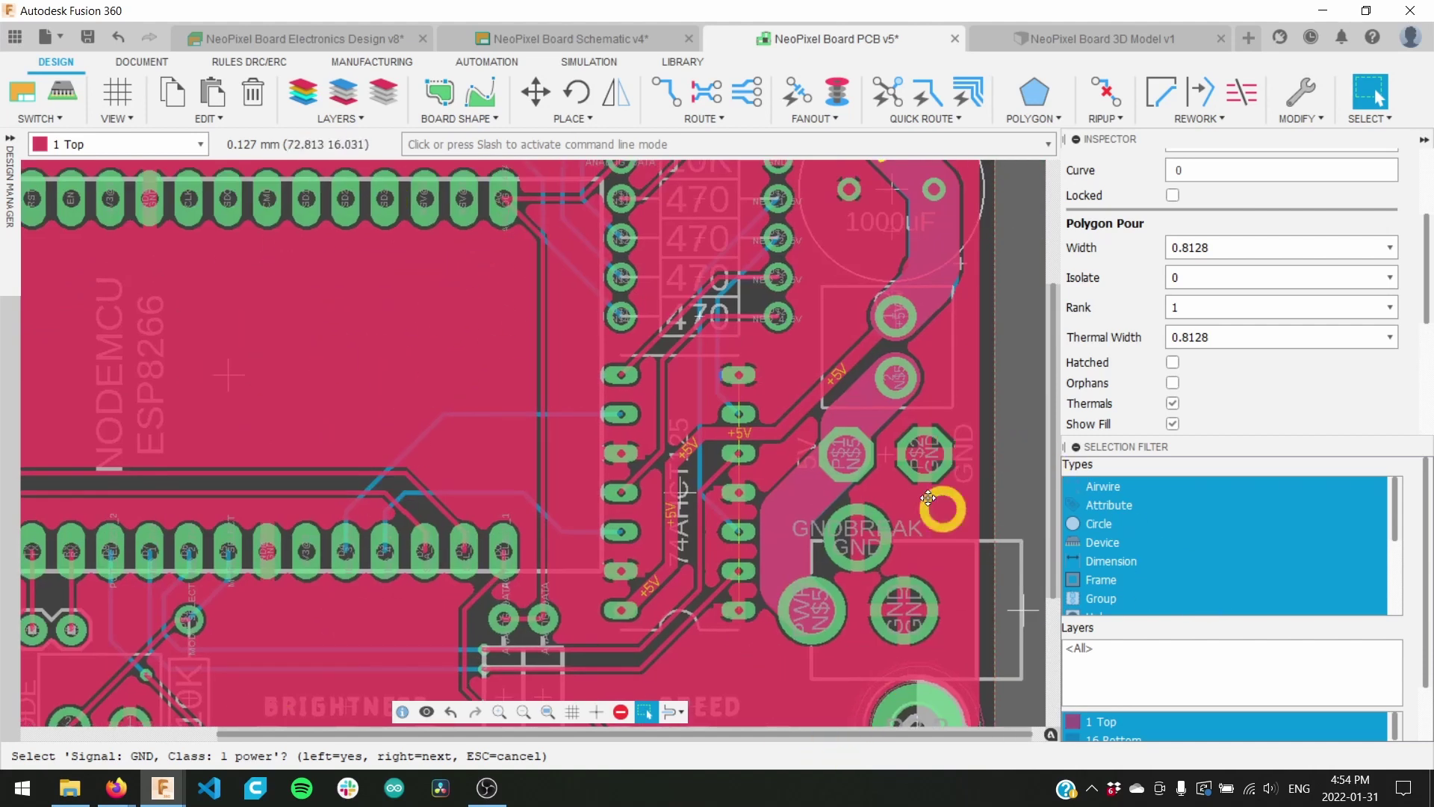
pyautogui.scroll(3, 762, 504)
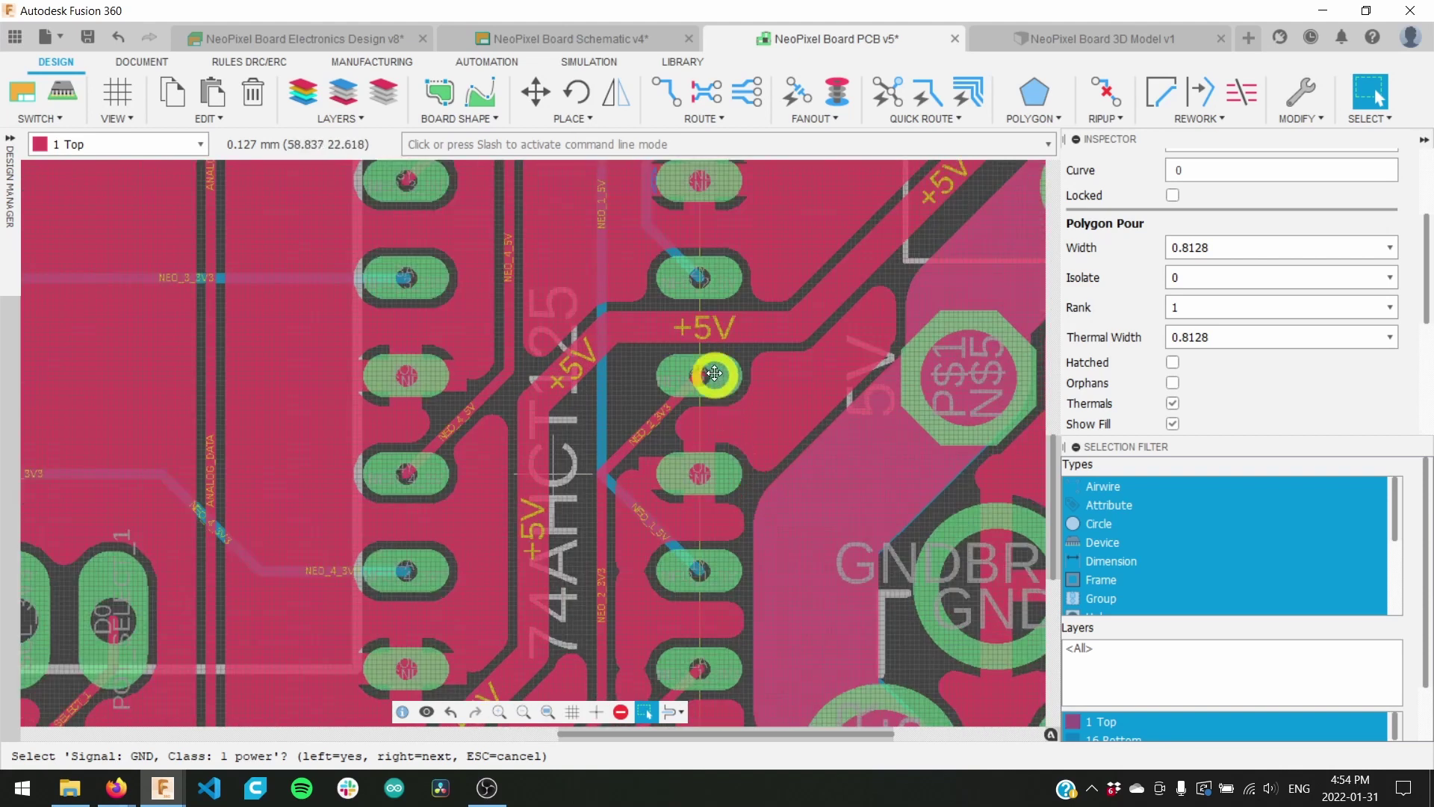
pyautogui.scroll(-2, 714, 373)
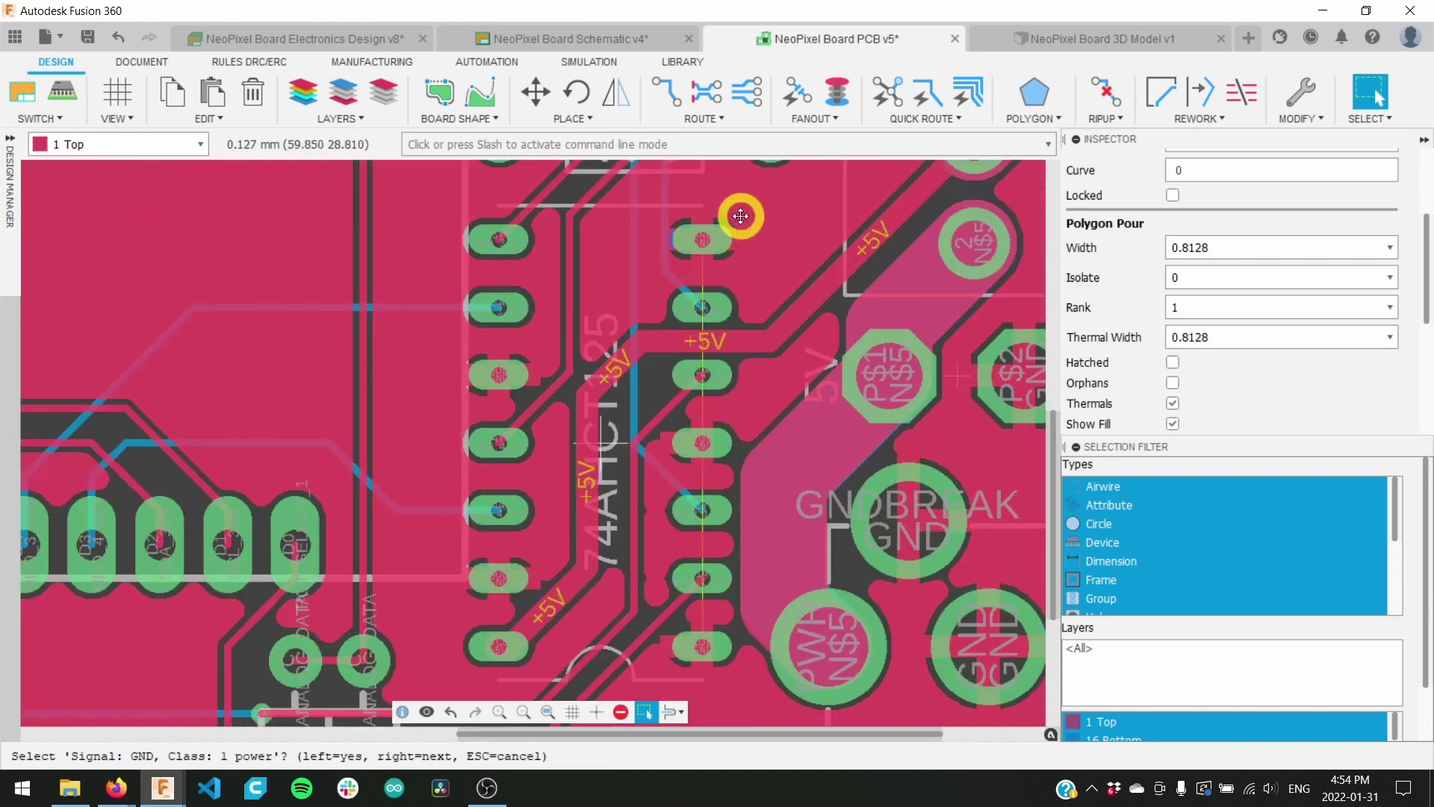
pyautogui.scroll(-2, 867, 661)
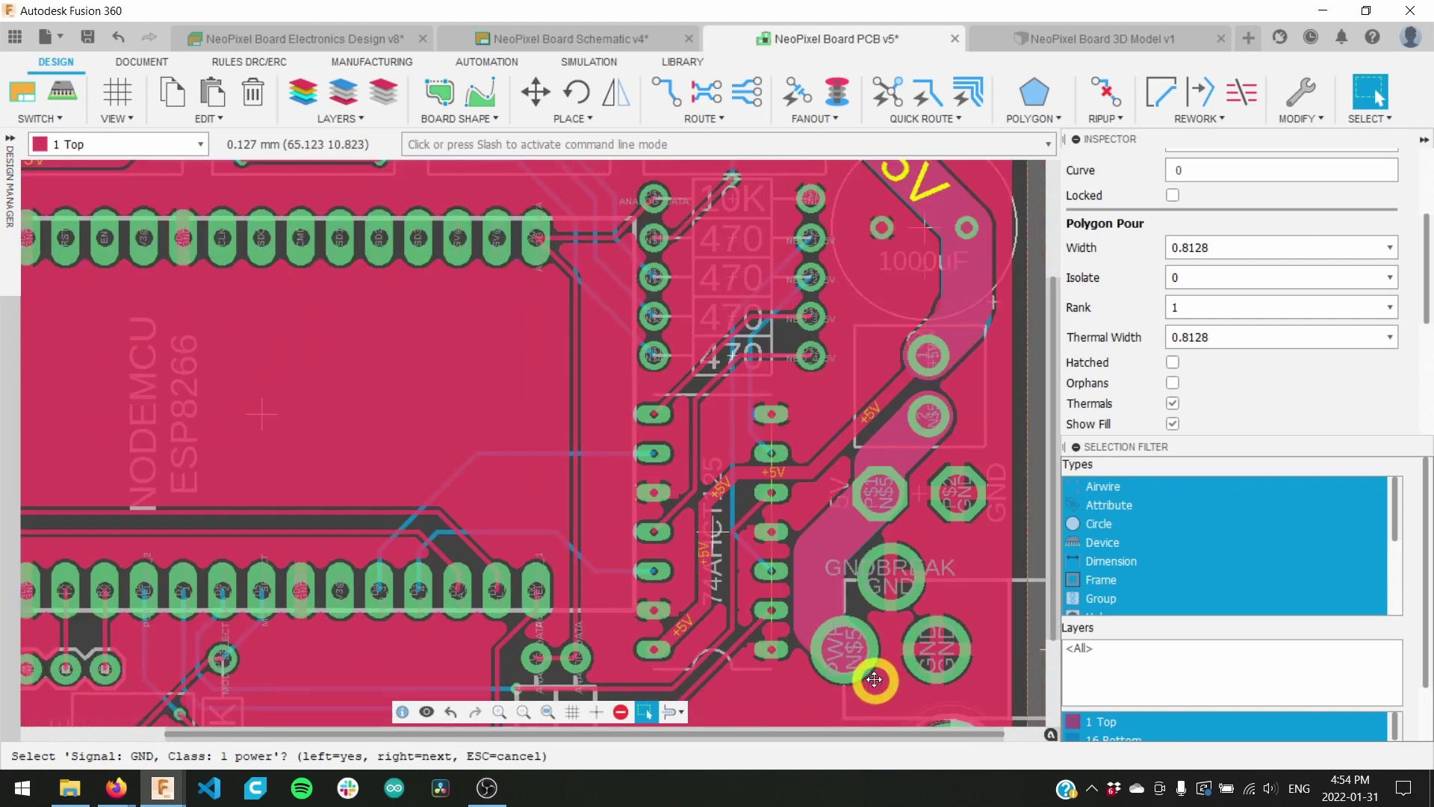
pyautogui.moveTo(865, 708); pyautogui.dragTo(914, 502, button='middle')
pyautogui.scroll(1, 796, 493)
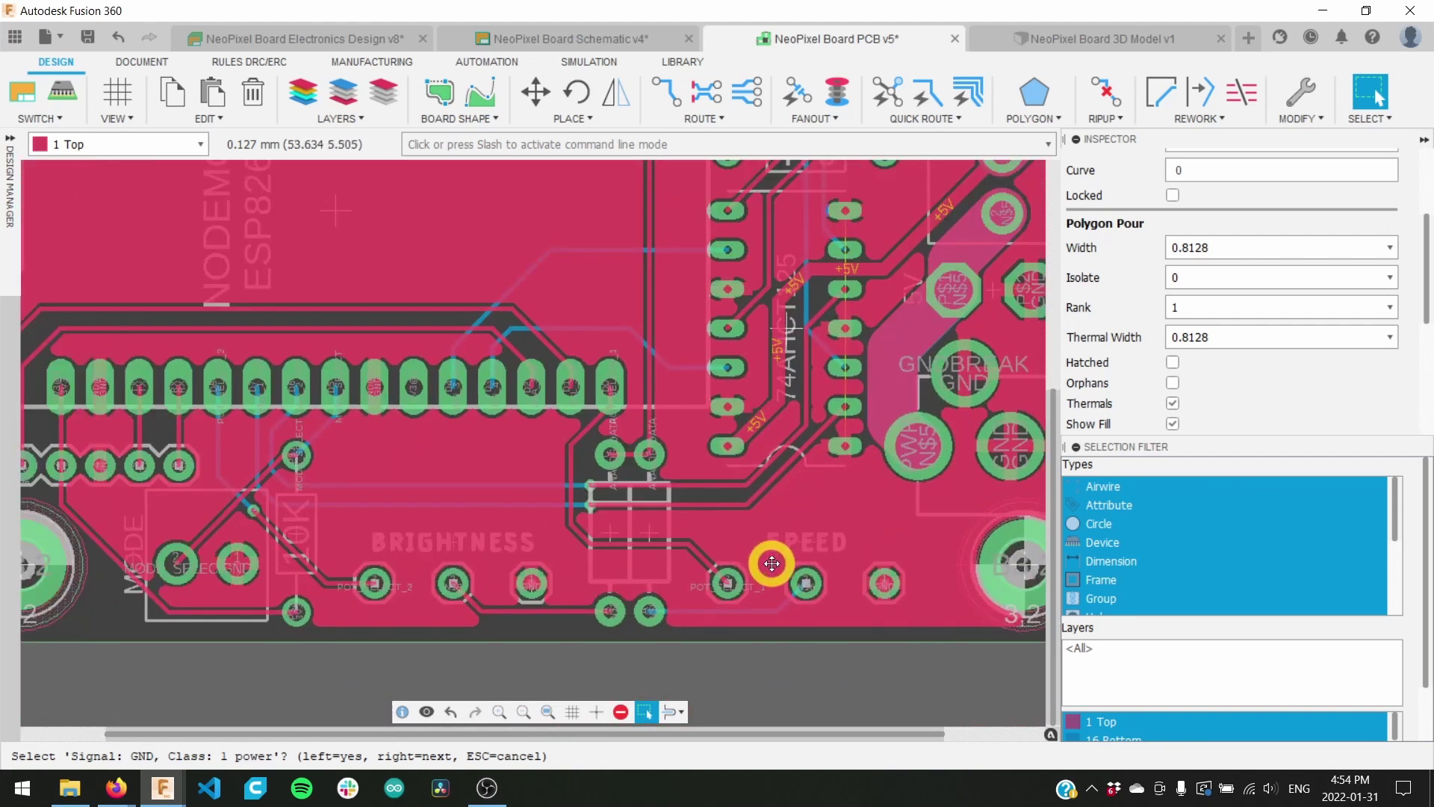
pyautogui.moveTo(771, 563); pyautogui.dragTo(784, 487, button='middle')
pyautogui.scroll(3, 710, 481)
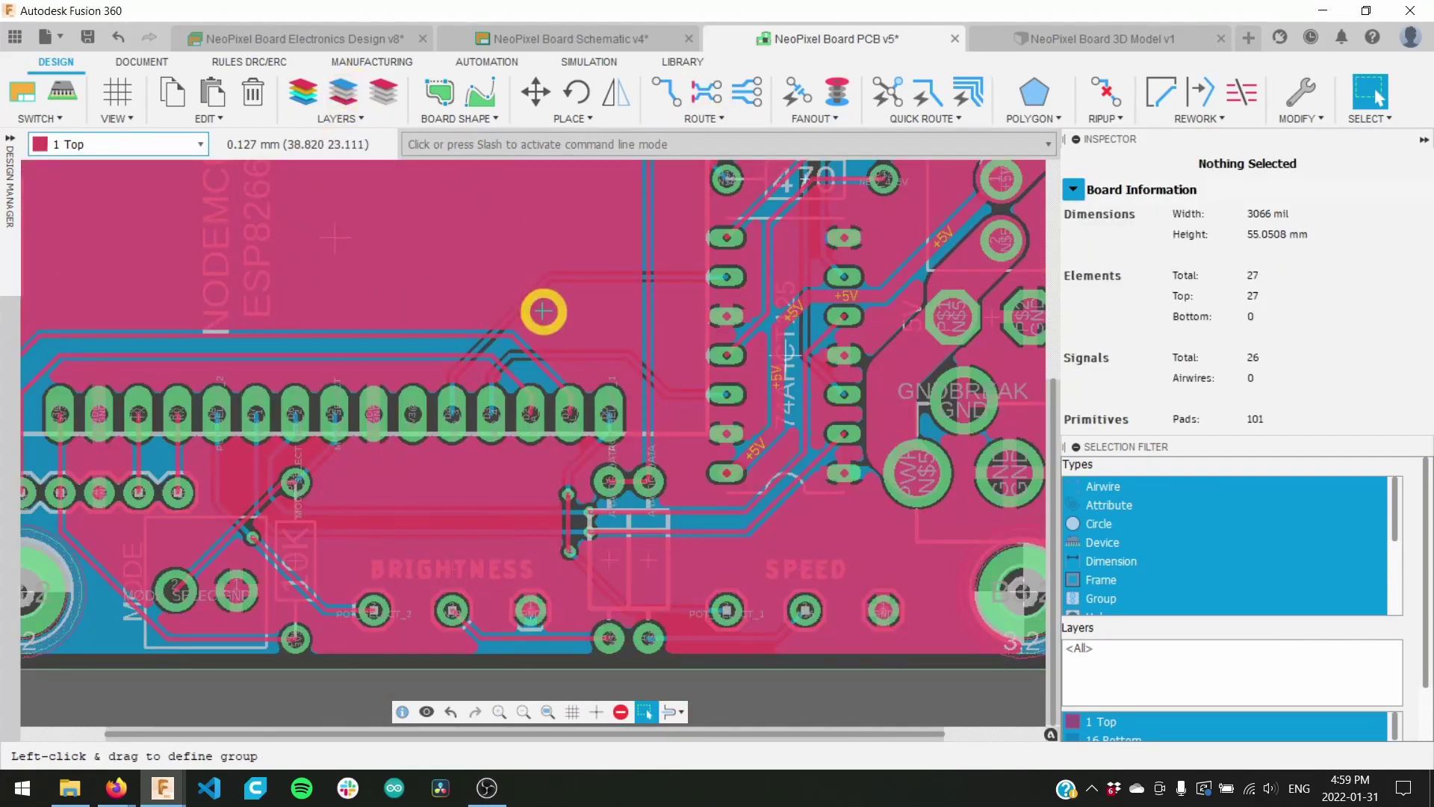
# Step: Move the vertical ANALOG_DATA trace segment sideways, closer to the 74AHCT125
pyautogui.scroll(2, 543, 311)
pyautogui.click(535, 91)
pyautogui.click(695, 387)
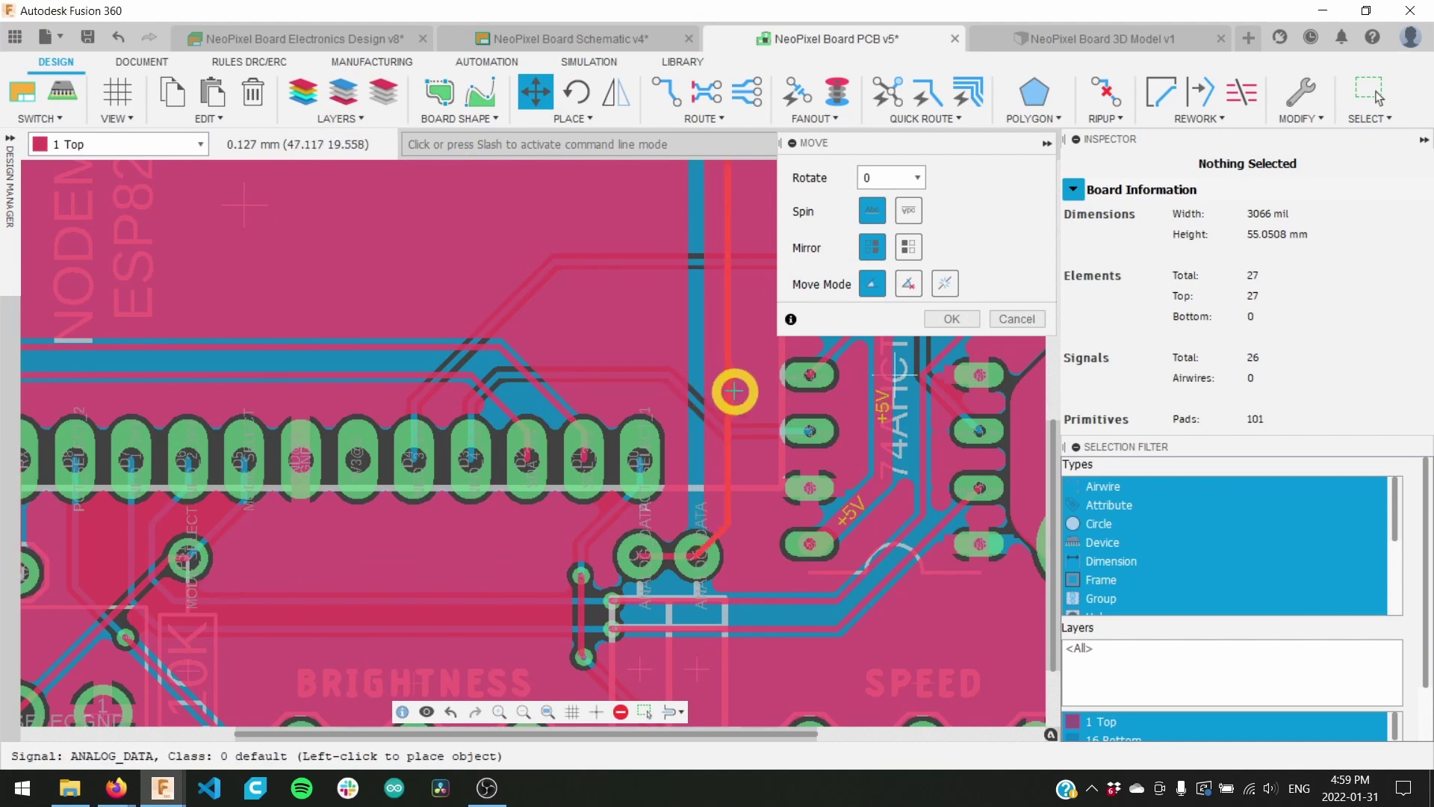
pyautogui.click(744, 389)
# Step: Move the NEO_2_3V3 via and the via just below it along their traces to beneath the 74AHCT125
pyautogui.click(443, 534)
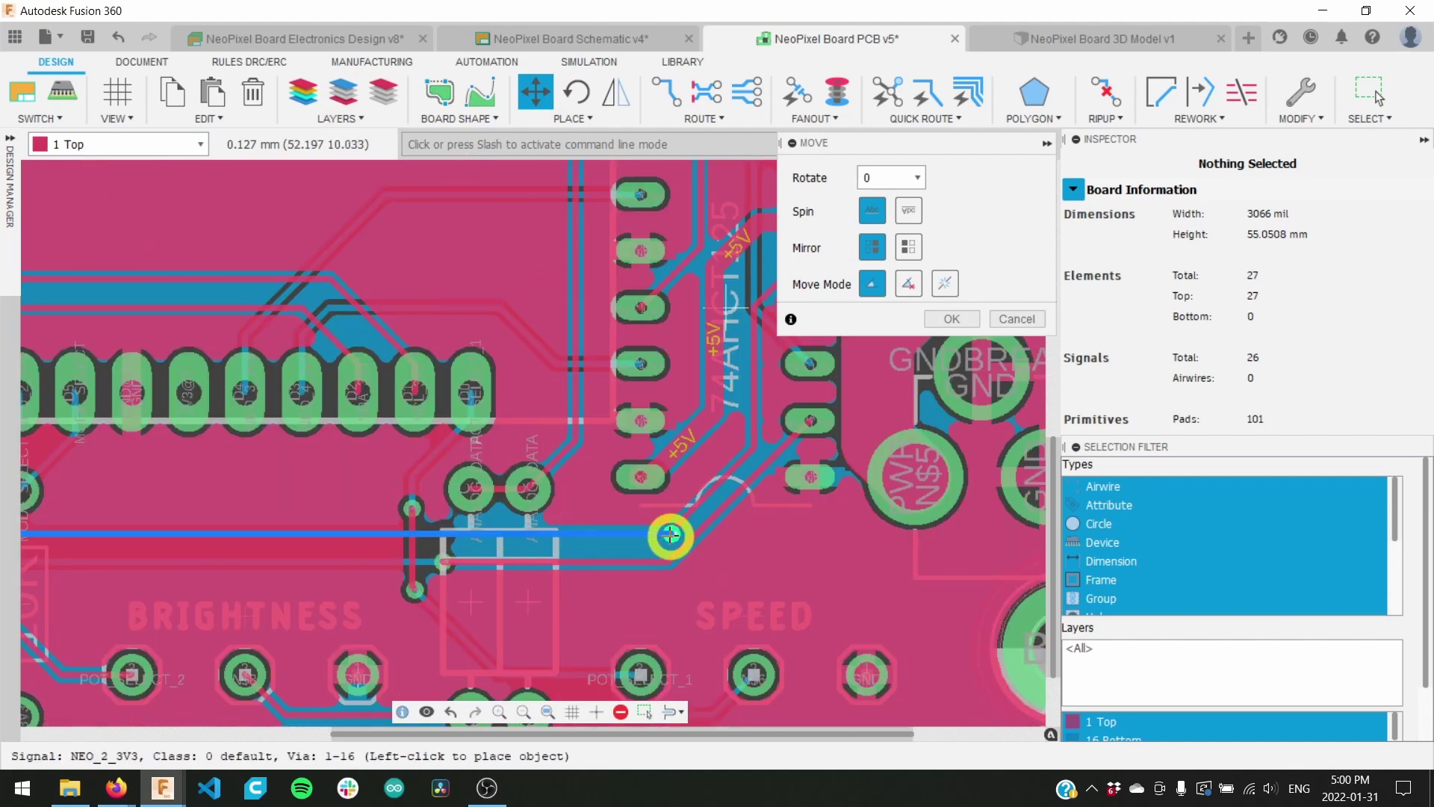
pyautogui.click(669, 535)
pyautogui.click(440, 562)
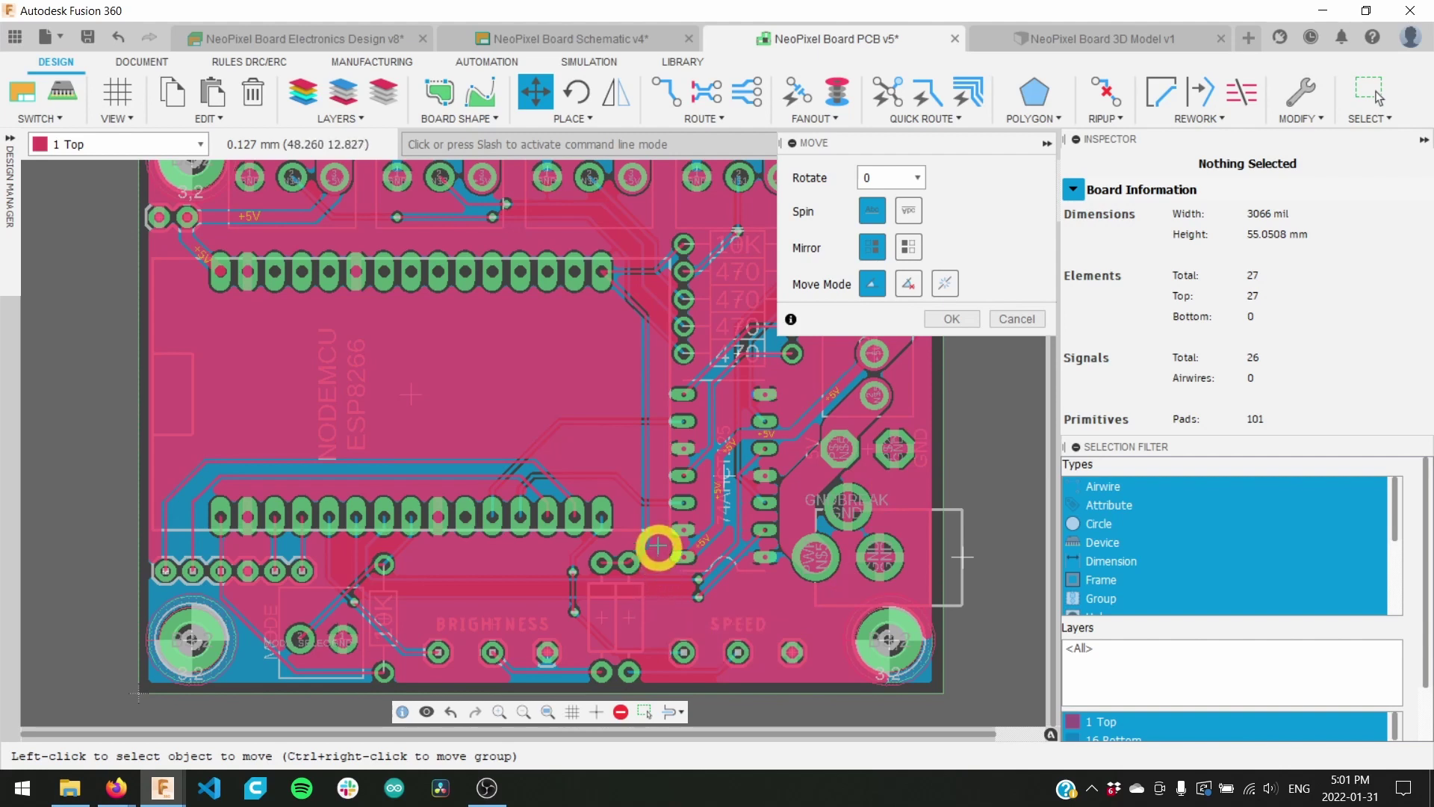
# Step: Review both copper pours across the board, including the GND pads along the NodeMCU header
pyautogui.moveTo(667, 347); pyautogui.dragTo(579, 433, button='middle')
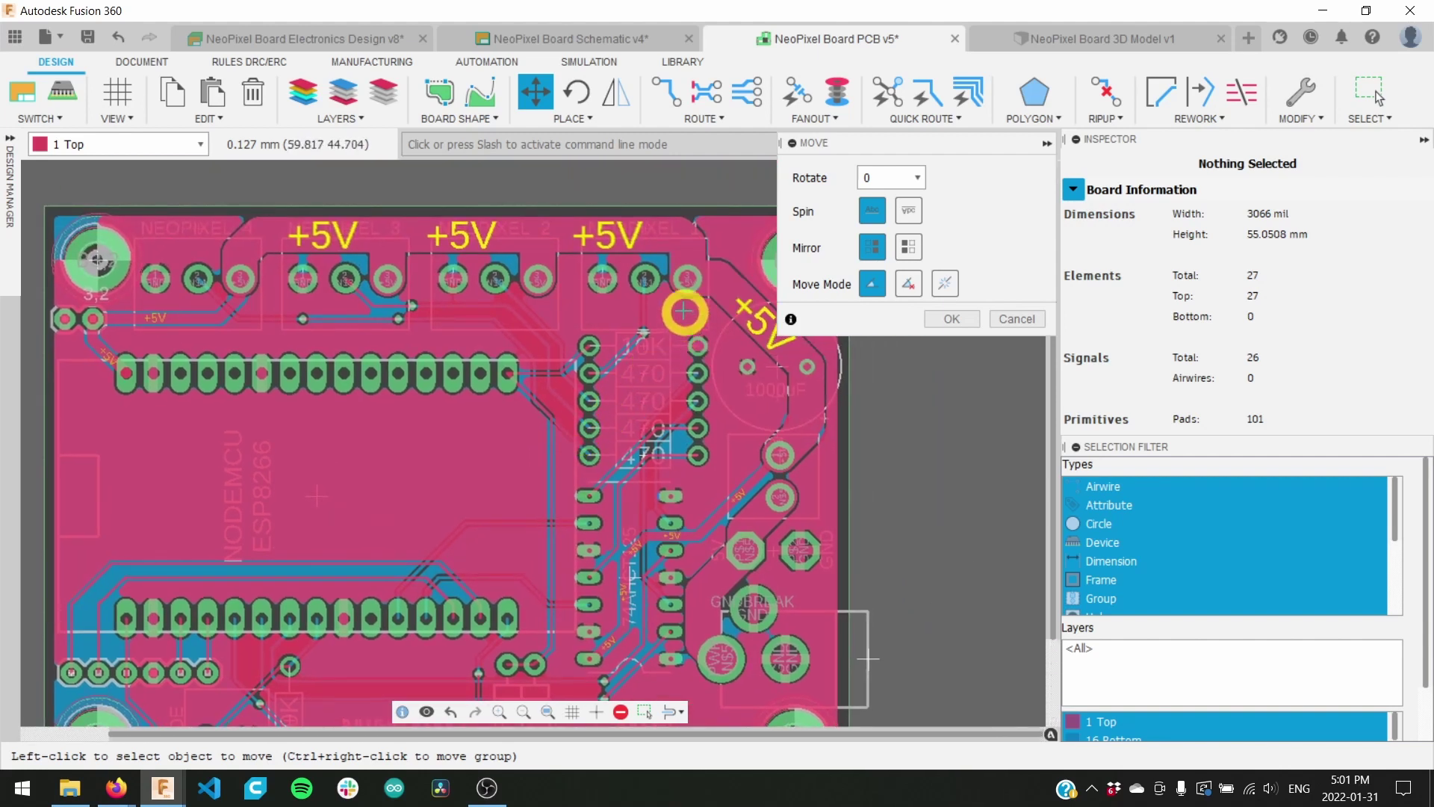
pyautogui.moveTo(826, 570); pyautogui.dragTo(846, 504, button='middle')
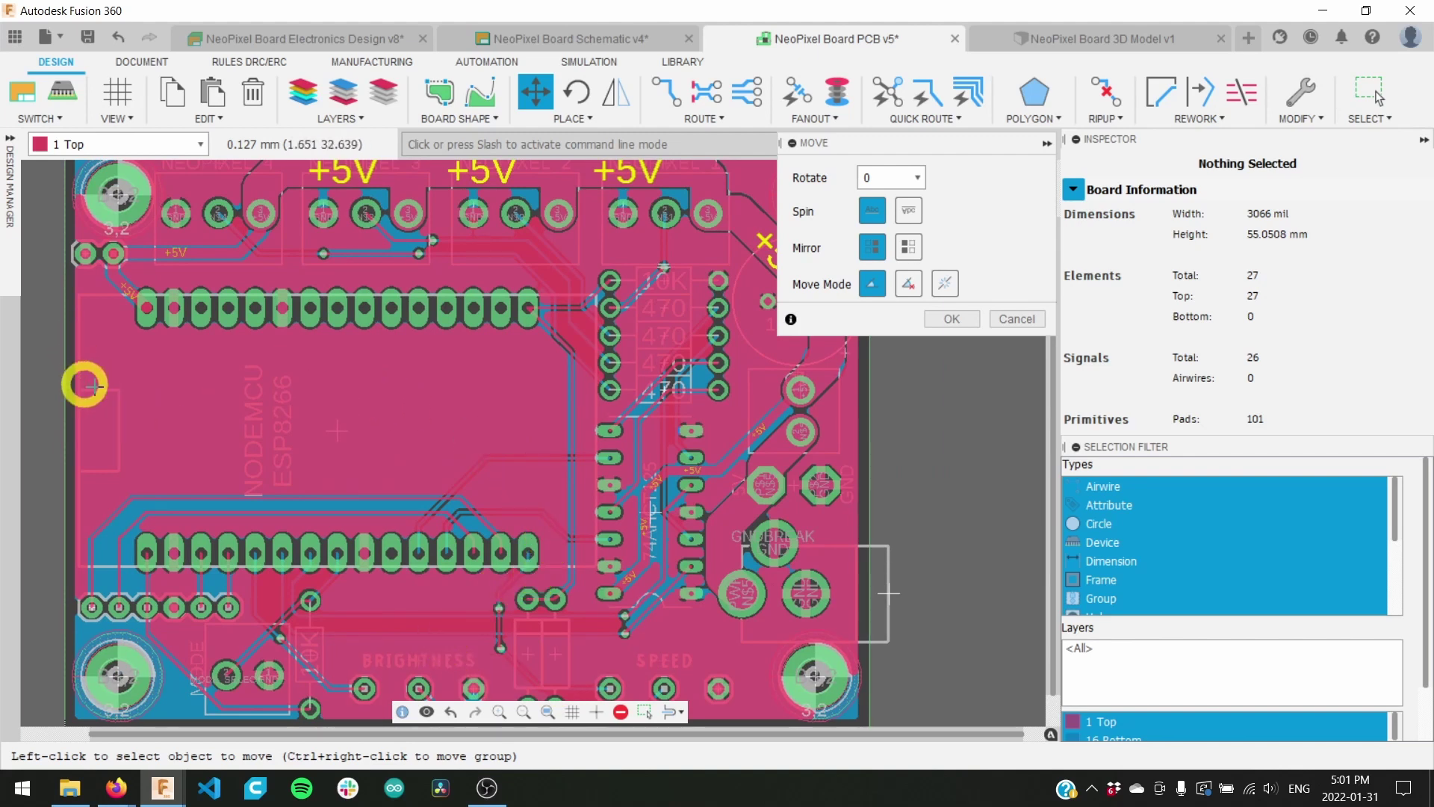
pyautogui.scroll(3, 258, 309)
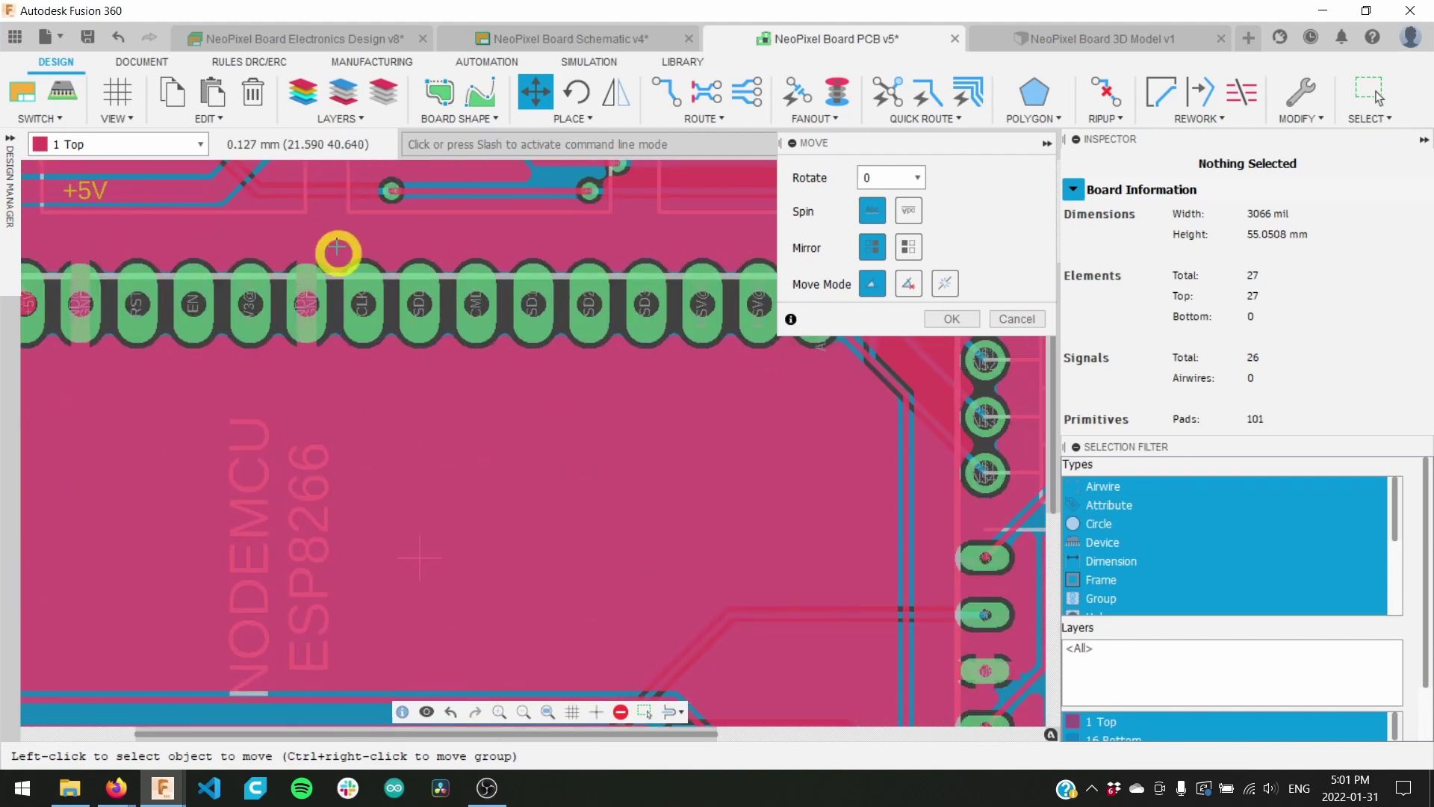
pyautogui.scroll(-3, 48, 352)
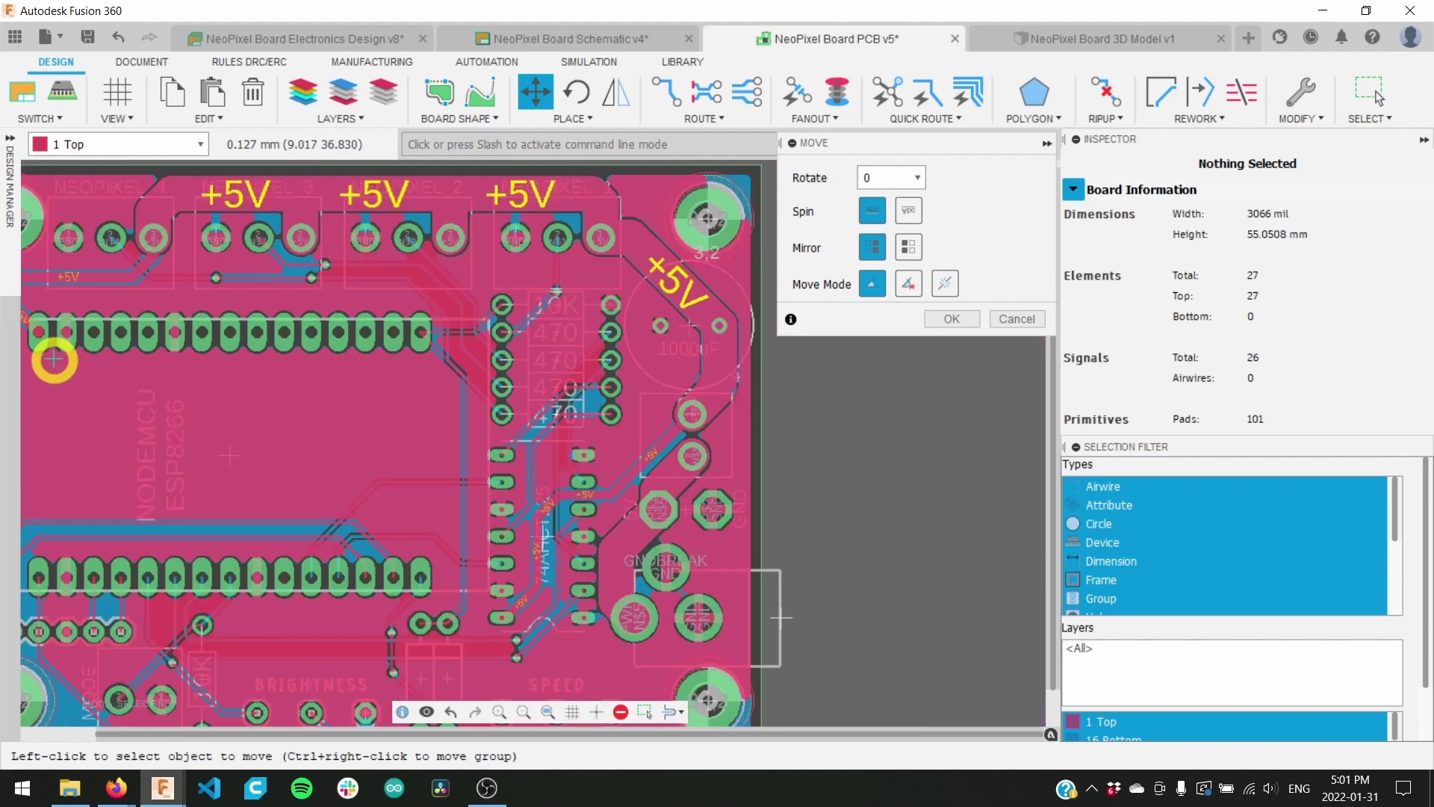
pyautogui.scroll(-1, 480, 348)
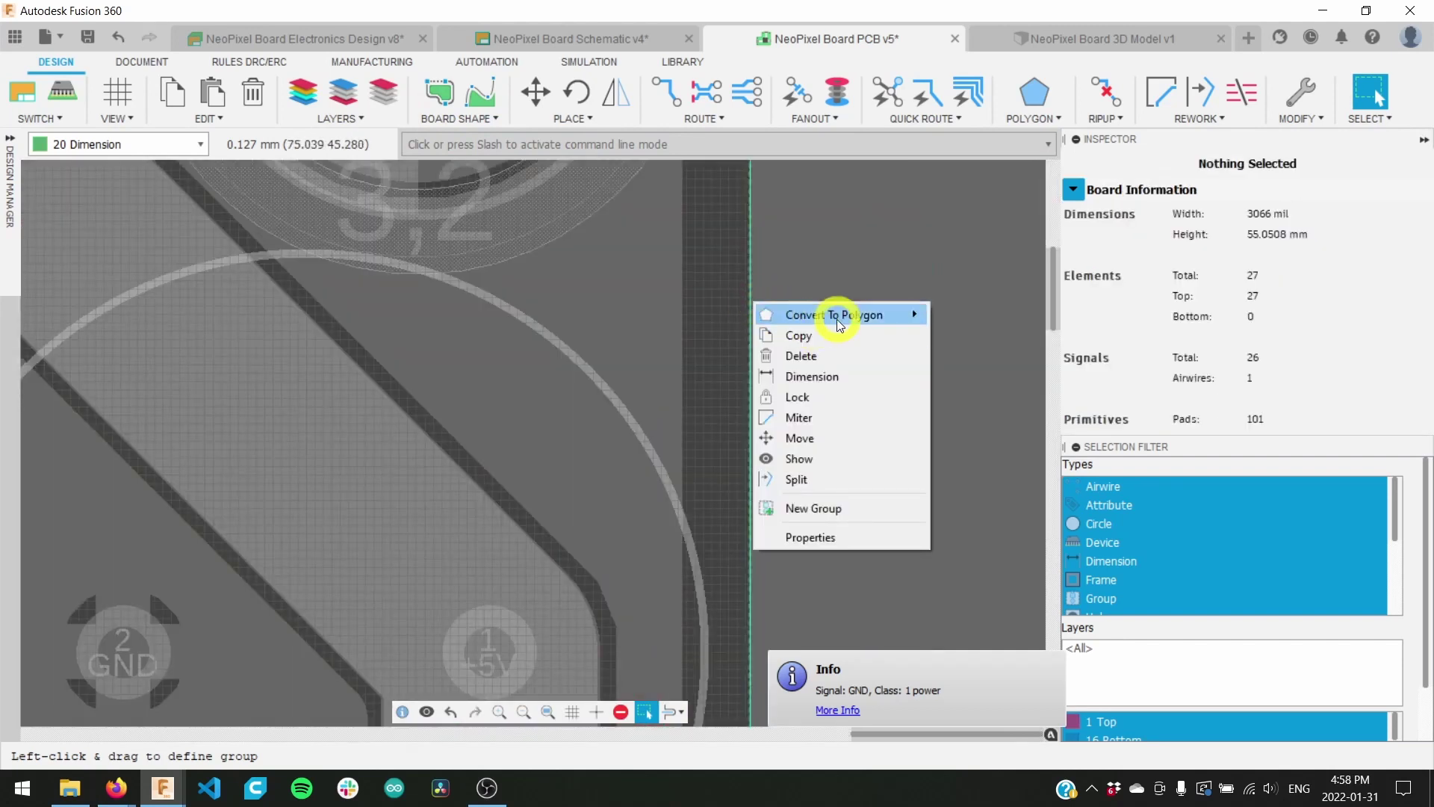
# Step: Convert a copy of the board outline to a polygon on layer 16 Bottom
pyautogui.moveTo(889, 314)
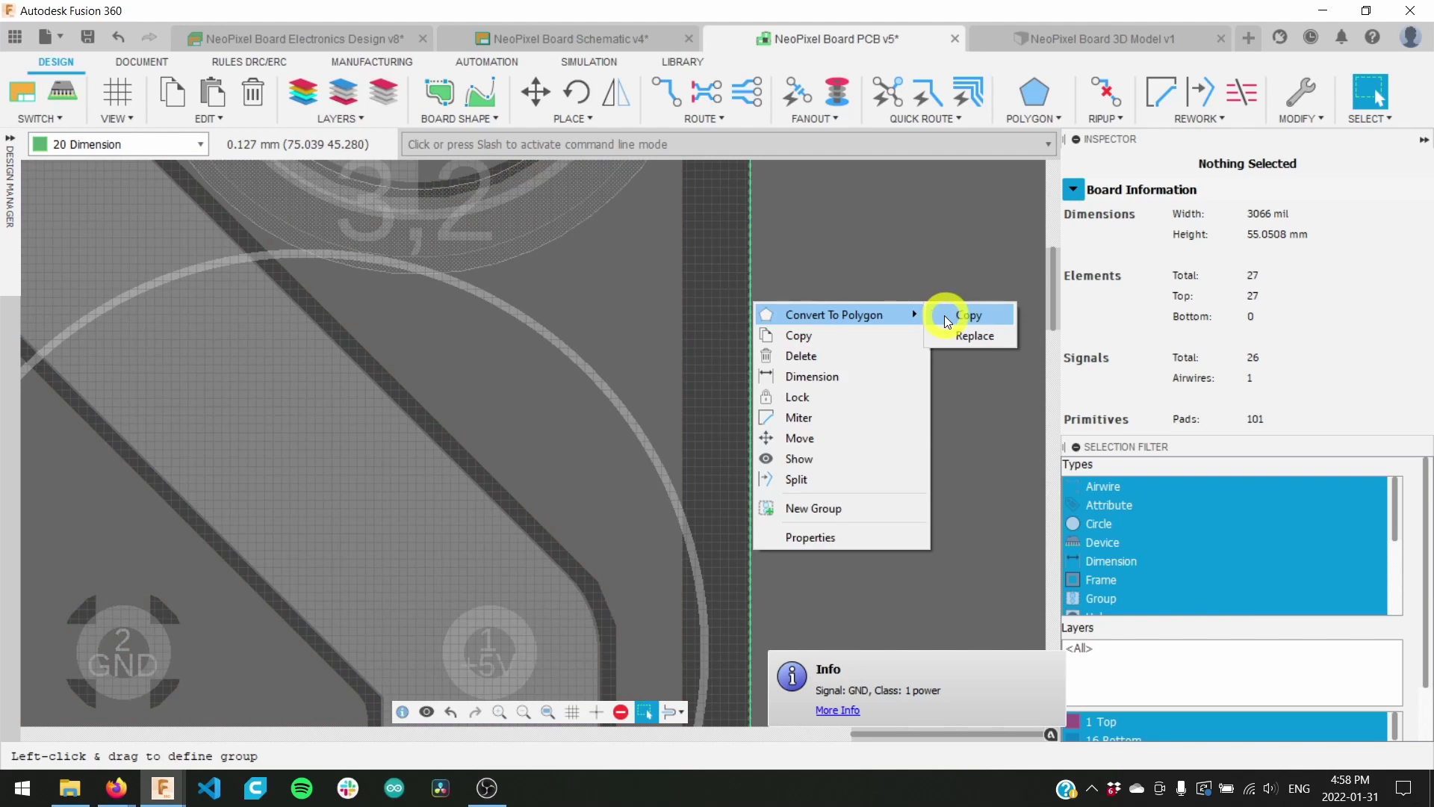
pyautogui.click(946, 322)
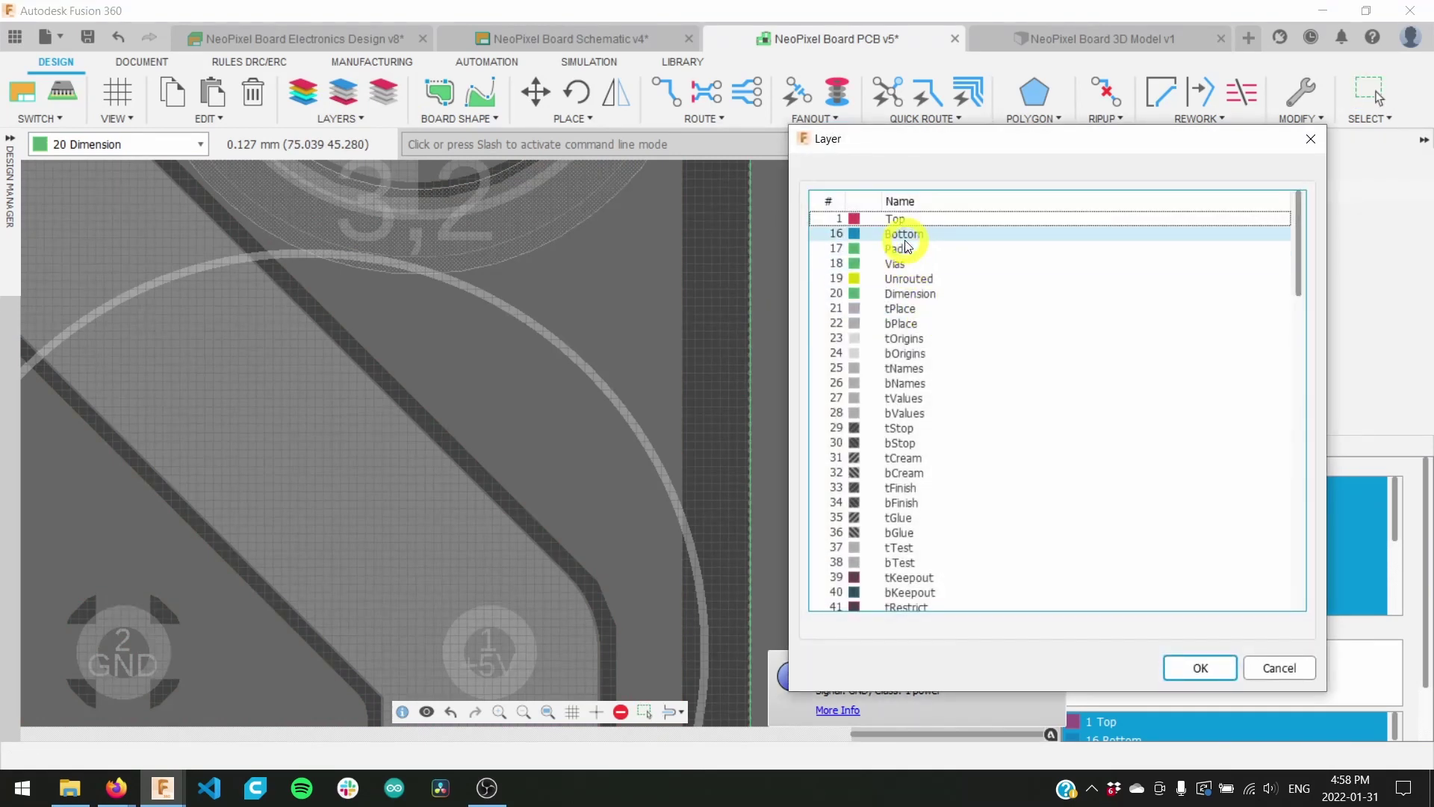
pyautogui.click(904, 239)
pyautogui.click(1180, 670)
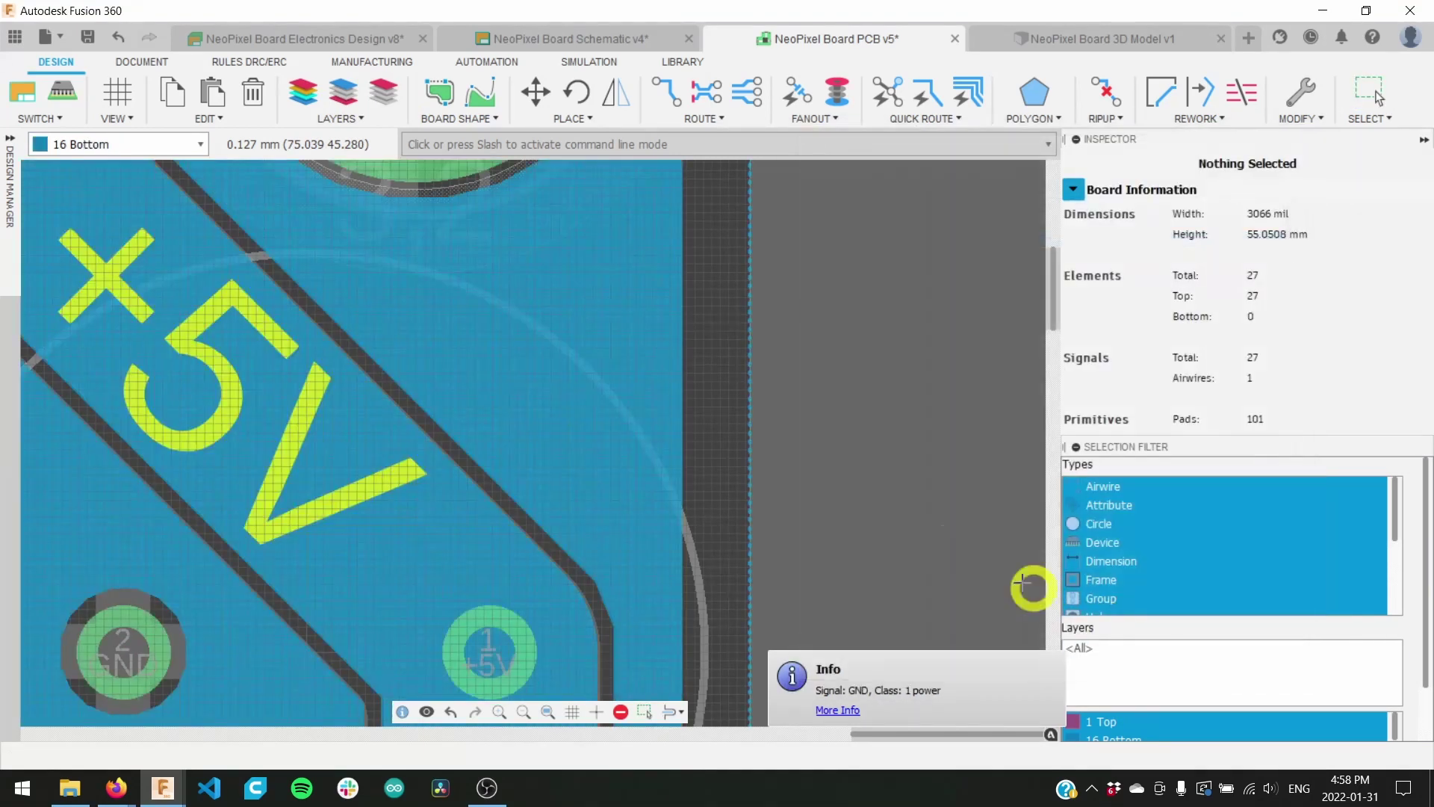
# Step: Set the bottom polygon pour's signal name to GND and accept connecting it with the existing GND signal
pyautogui.scroll(3, 826, 471)
pyautogui.scroll(-5, 826, 470)
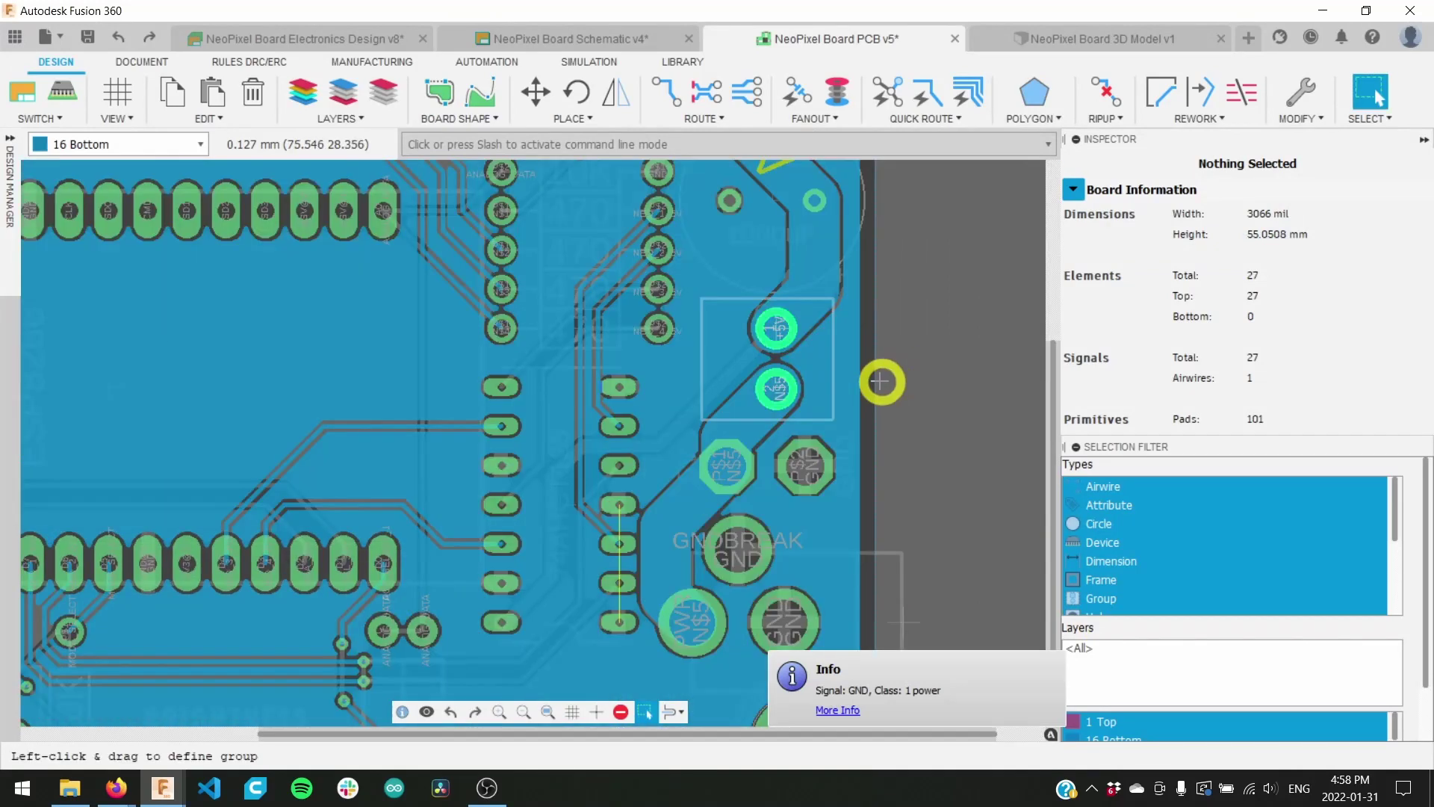
pyautogui.click(875, 383)
pyautogui.scroll(-3, 1210, 374)
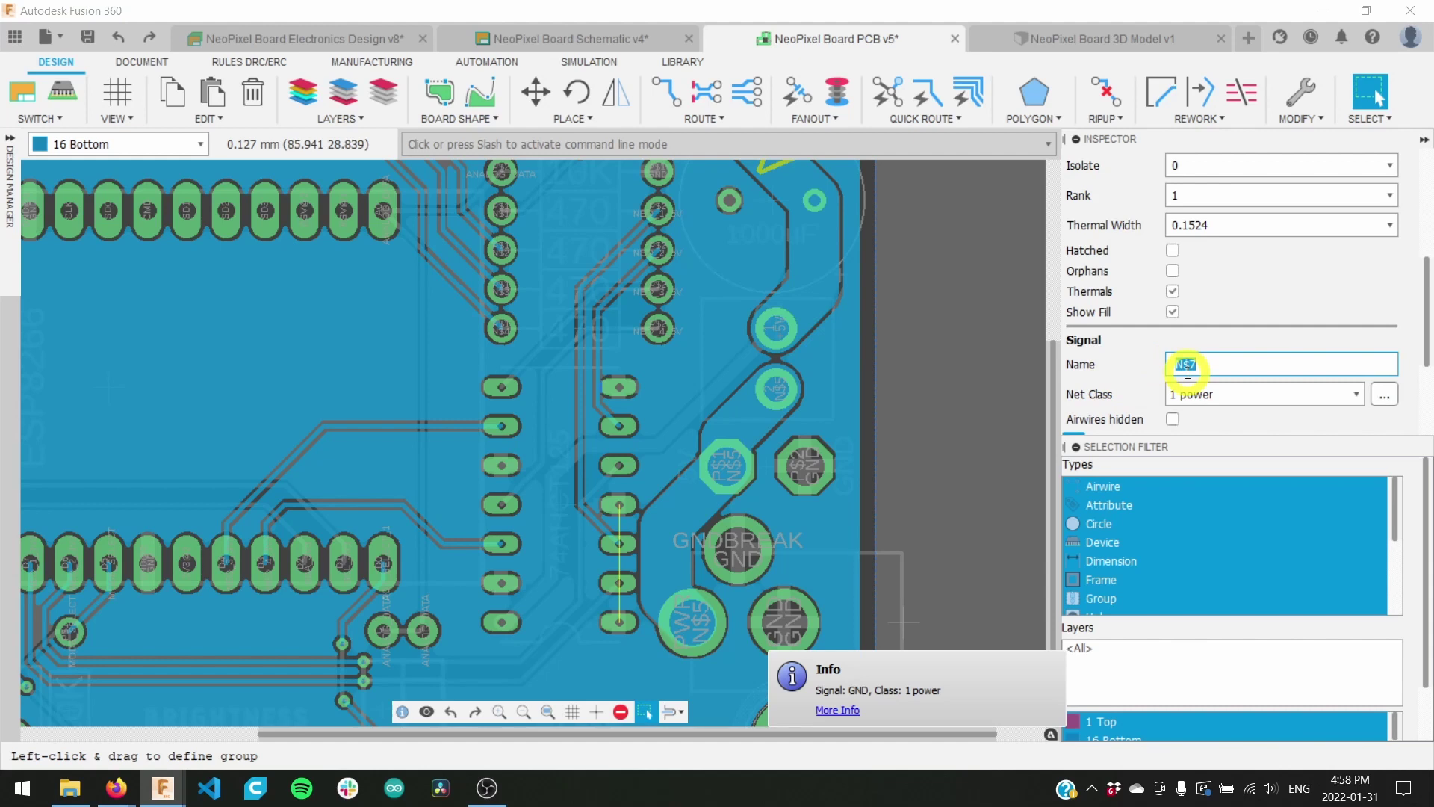
pyautogui.click(1187, 364)
pyautogui.write('GND')
pyautogui.press('Return')
pyautogui.press('Return')
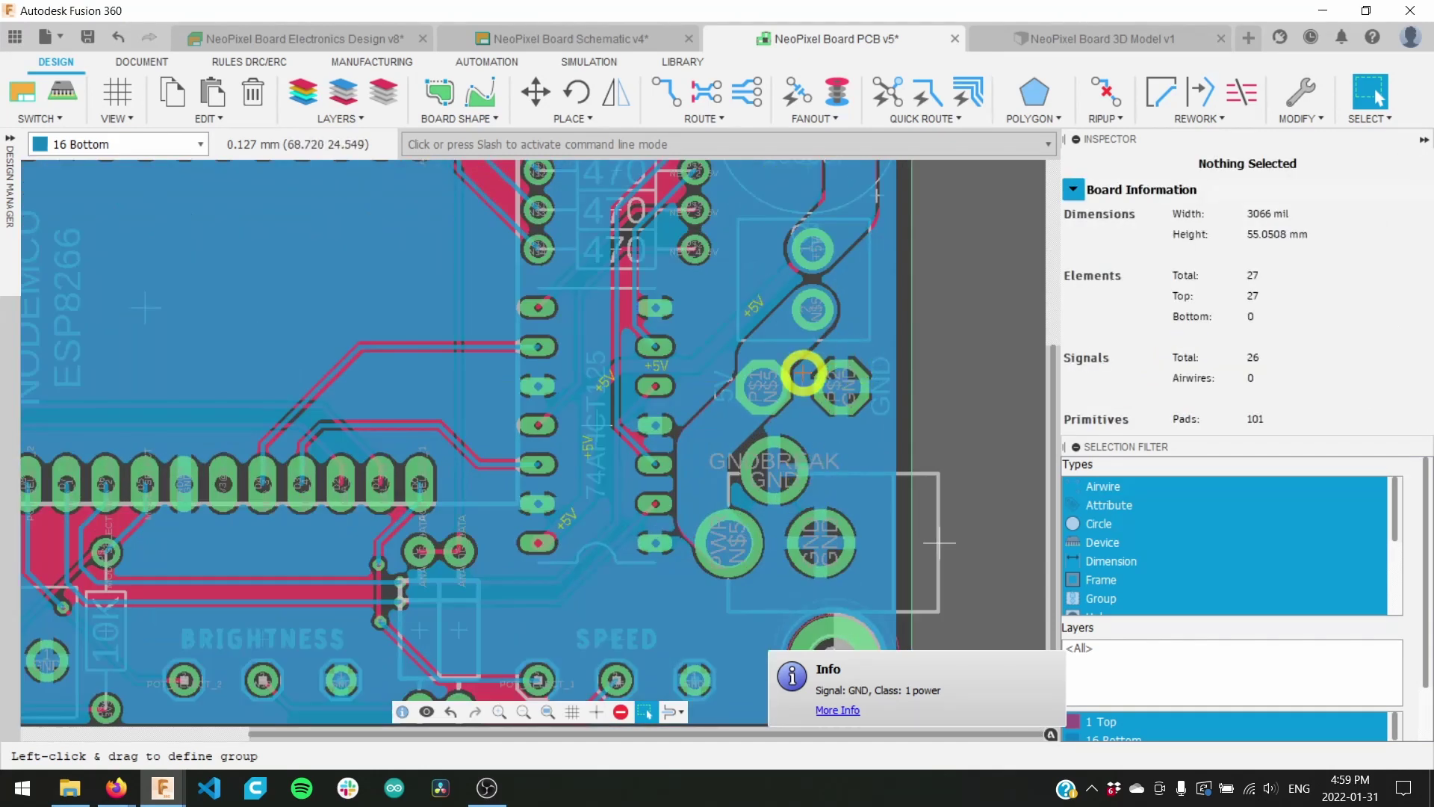
# Step: Run a design rule check on the whole board using the default design rules
pyautogui.scroll(-3, 802, 373)
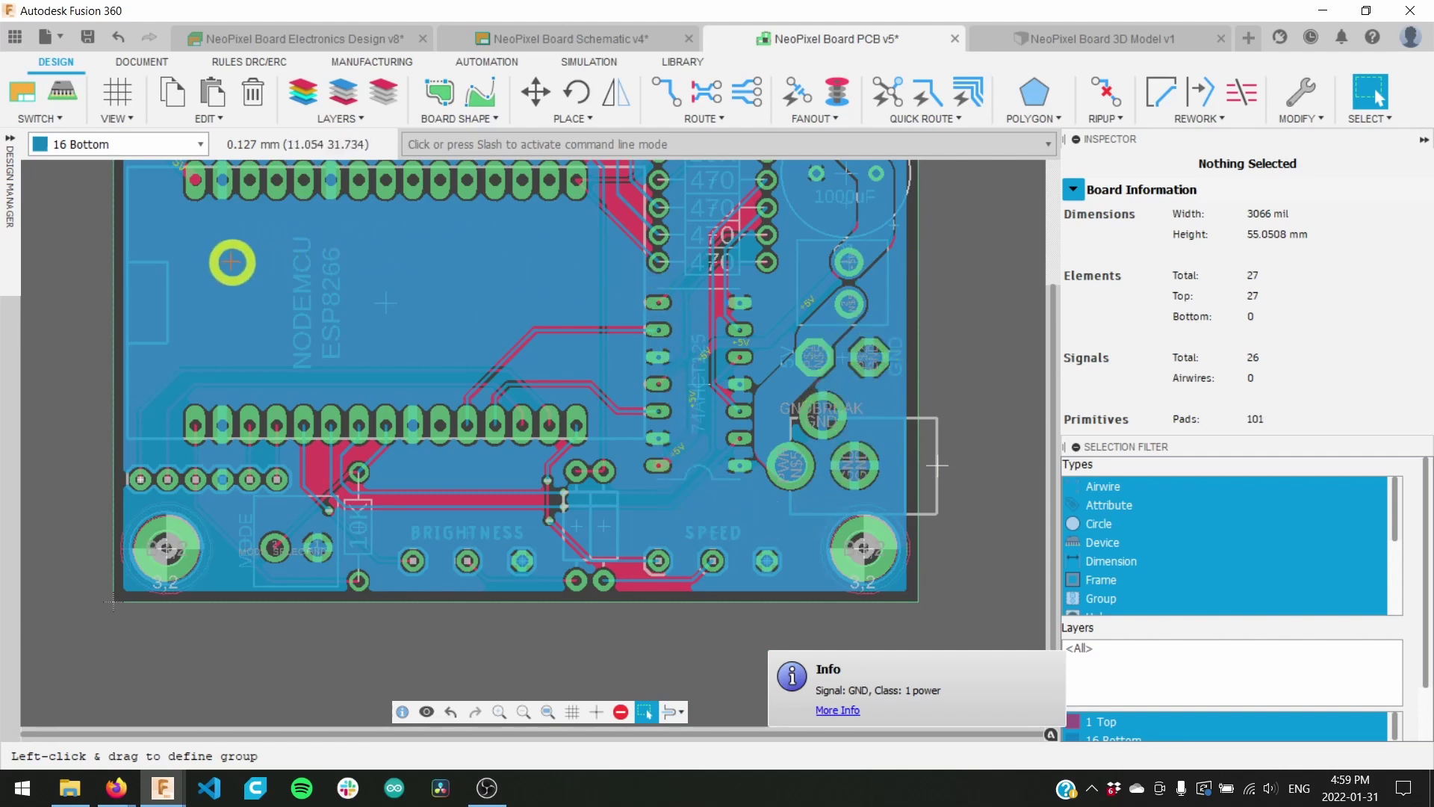
pyautogui.scroll(5, 389, 374)
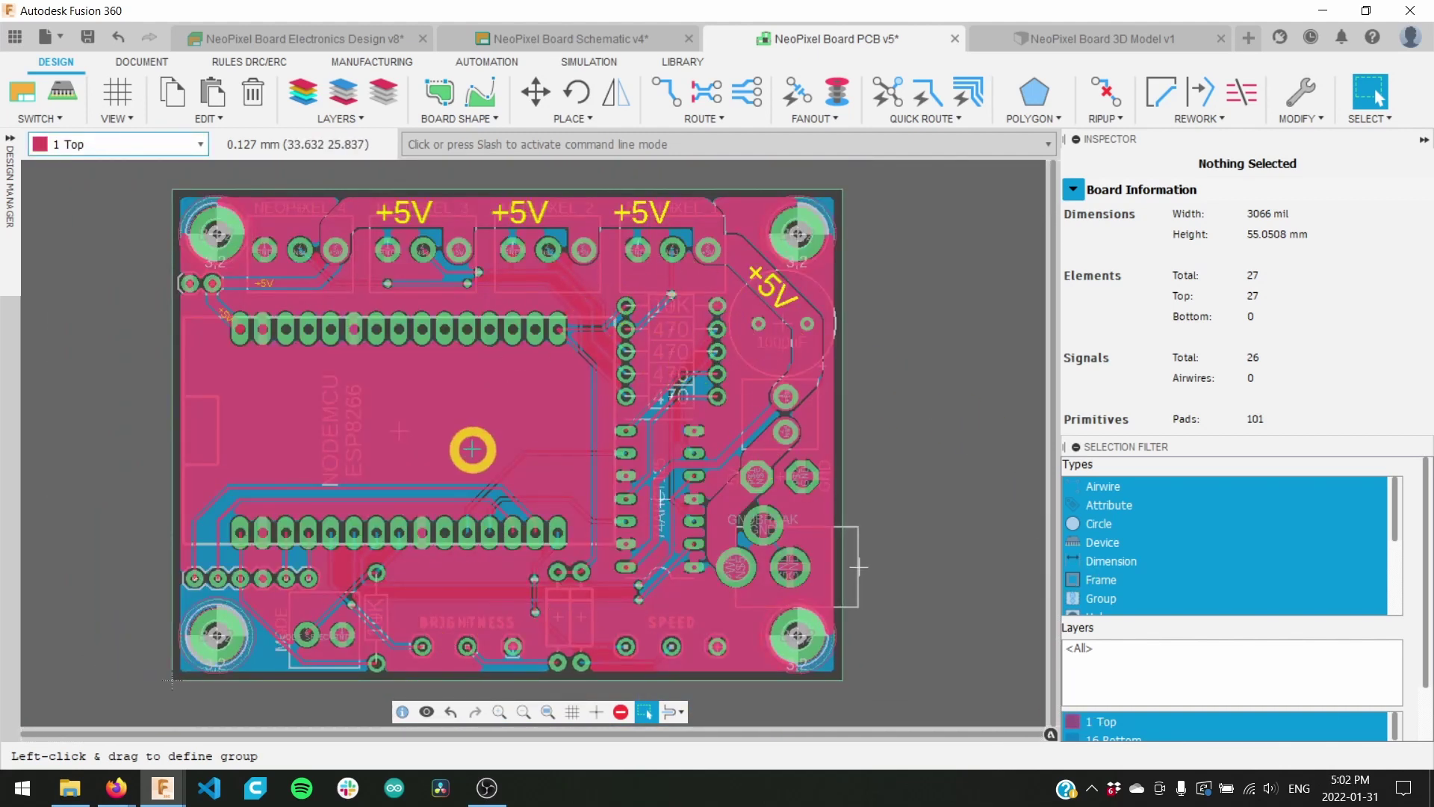
pyautogui.click(242, 64)
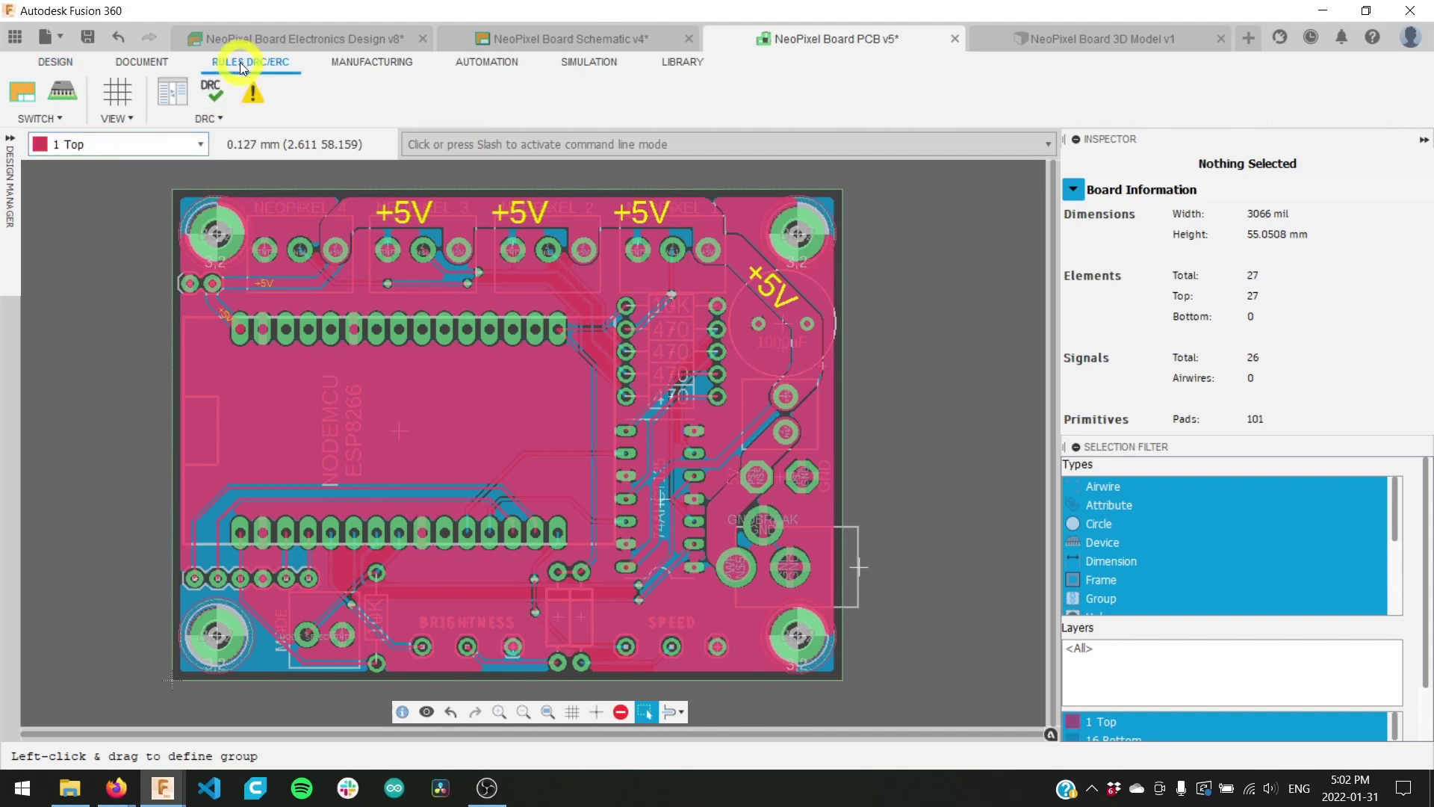
pyautogui.click(216, 92)
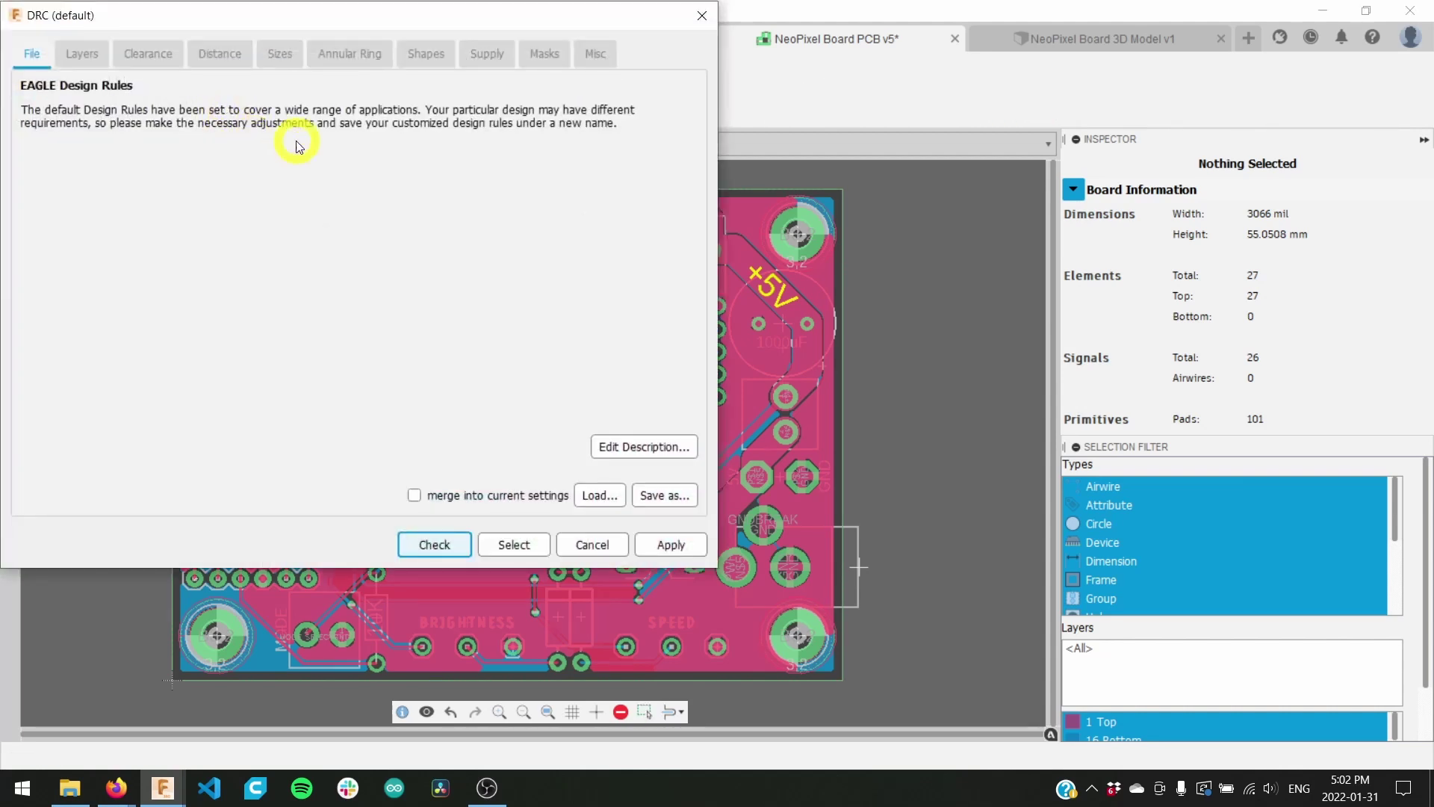
pyautogui.click(437, 544)
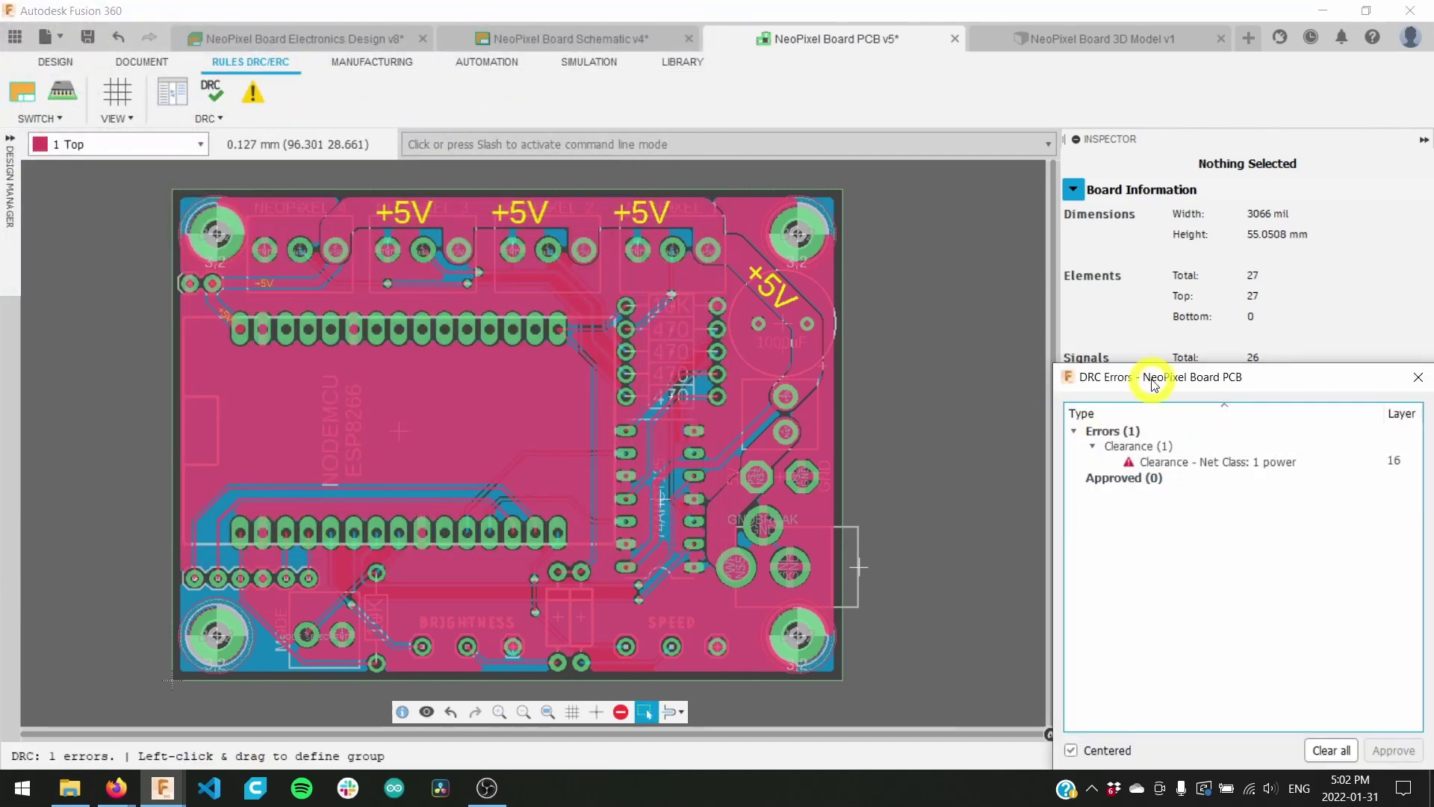
# Step: Locate the net class 1 power clearance error on the board from the DRC error list
pyautogui.moveTo(1154, 381); pyautogui.dragTo(900, 155)
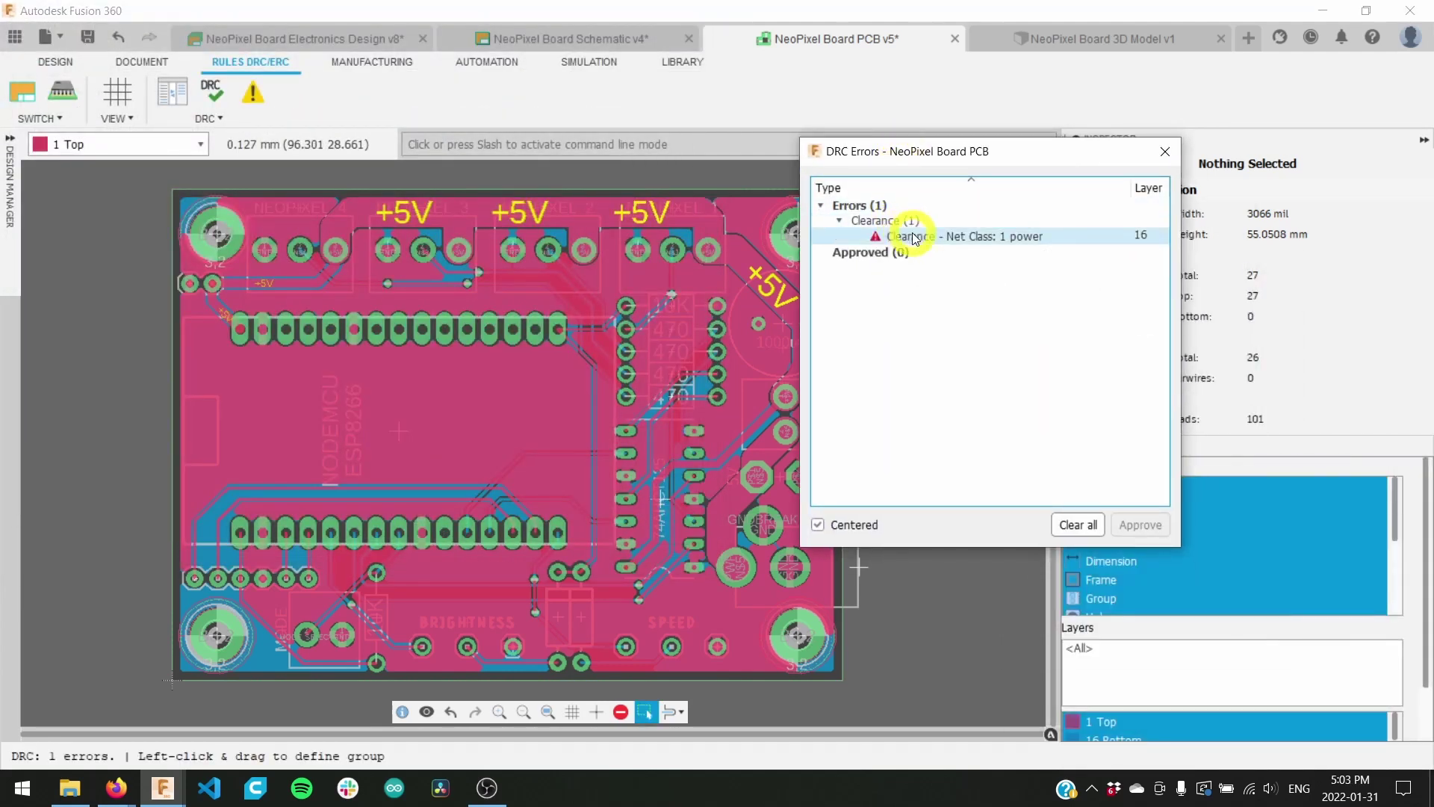
pyautogui.click(915, 237)
pyautogui.scroll(3, 527, 442)
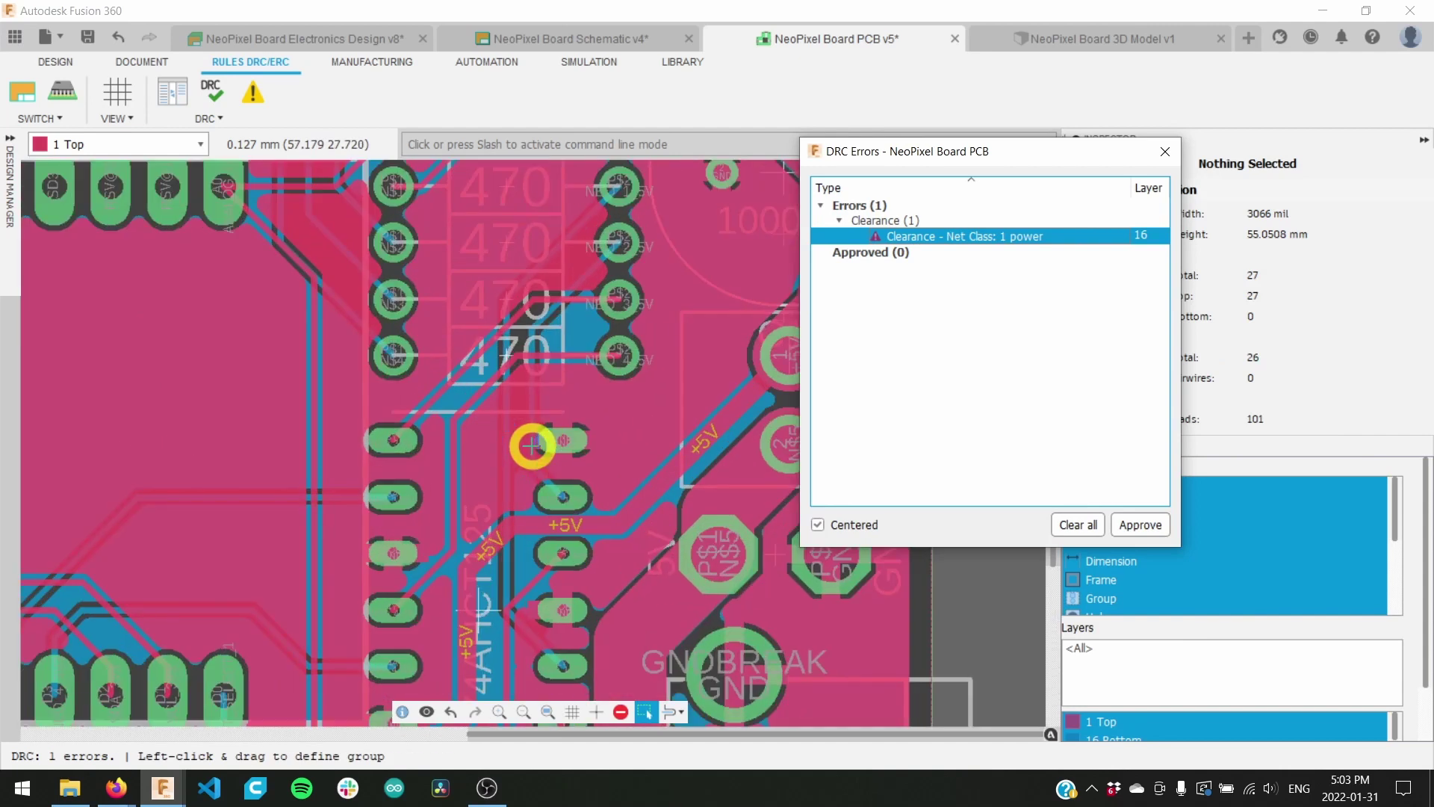
pyautogui.scroll(4, 523, 433)
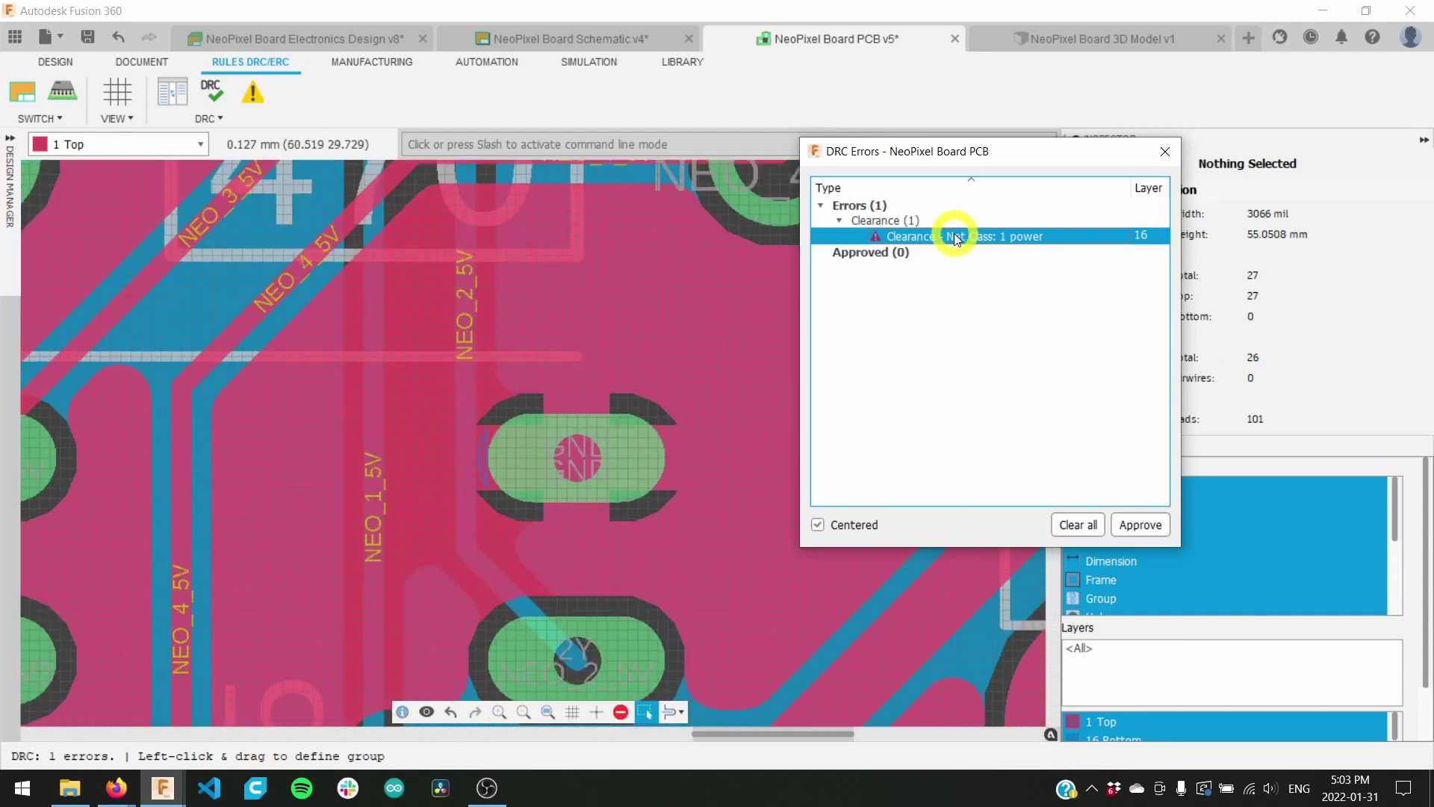
pyautogui.scroll(2, 480, 384)
pyautogui.click(912, 236)
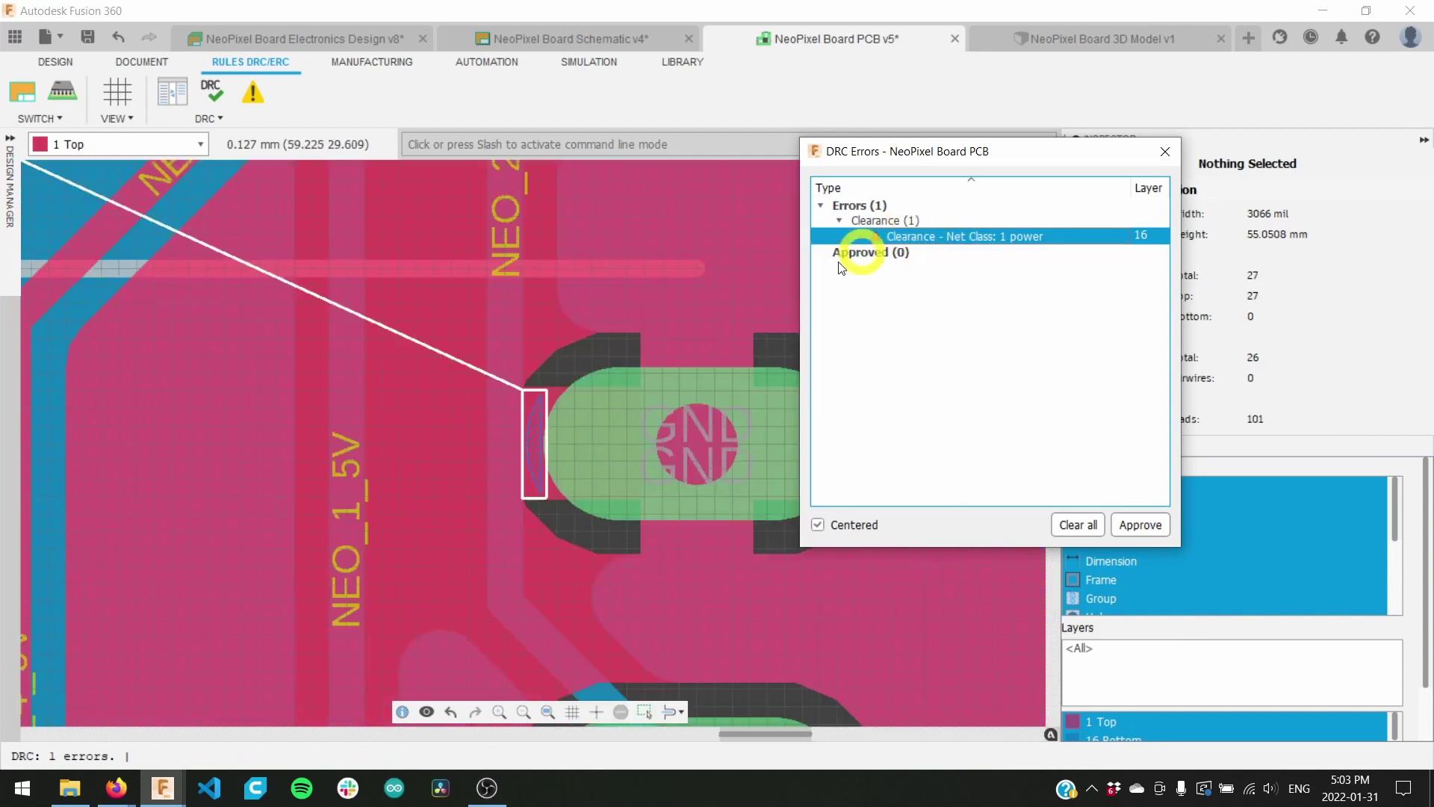
# Step: Make 16 Bottom the active layer and examine the flagged GND pad of the 74AHCT125 beside the NEO_2_5V trace
pyautogui.click(103, 146)
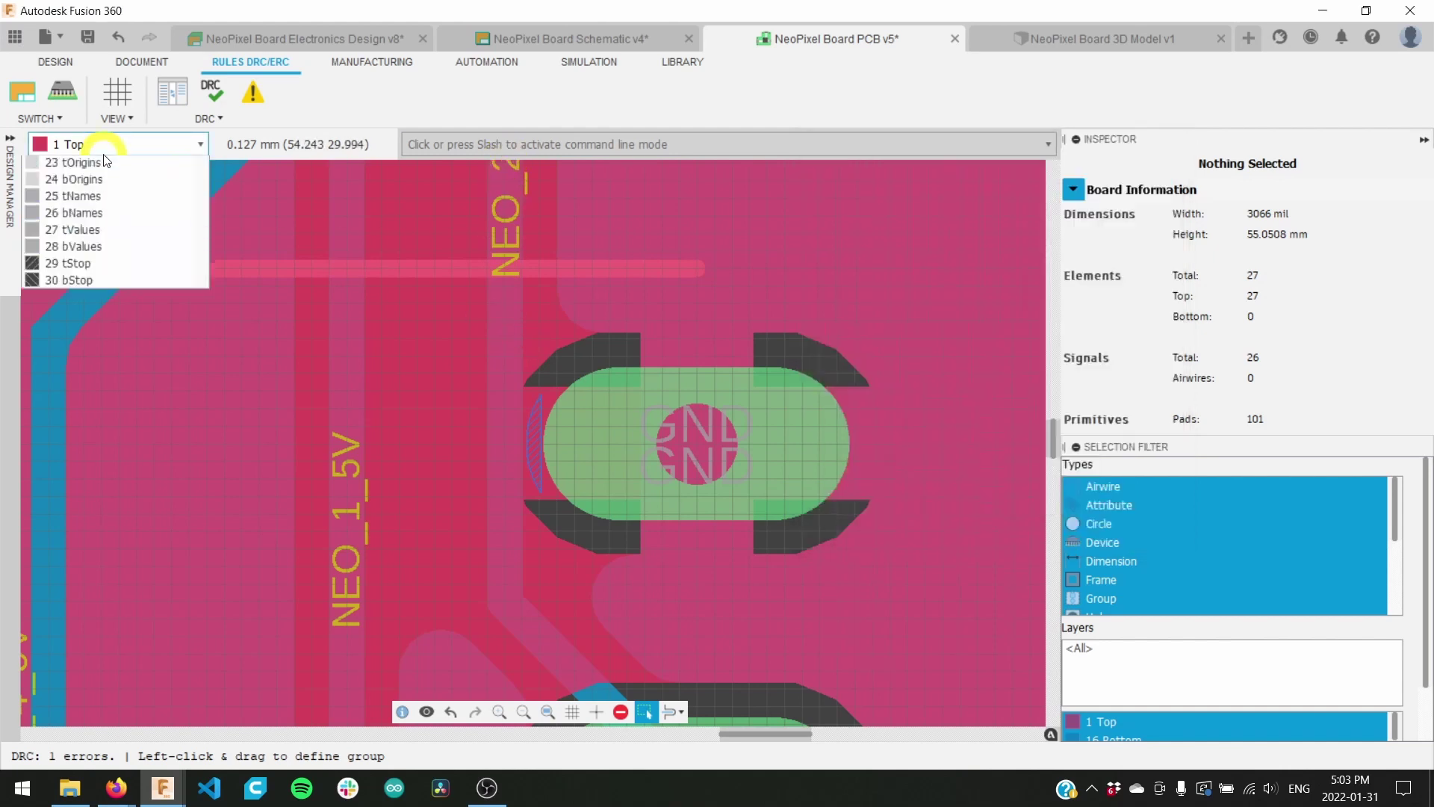
pyautogui.scroll(3, 103, 161)
pyautogui.click(104, 179)
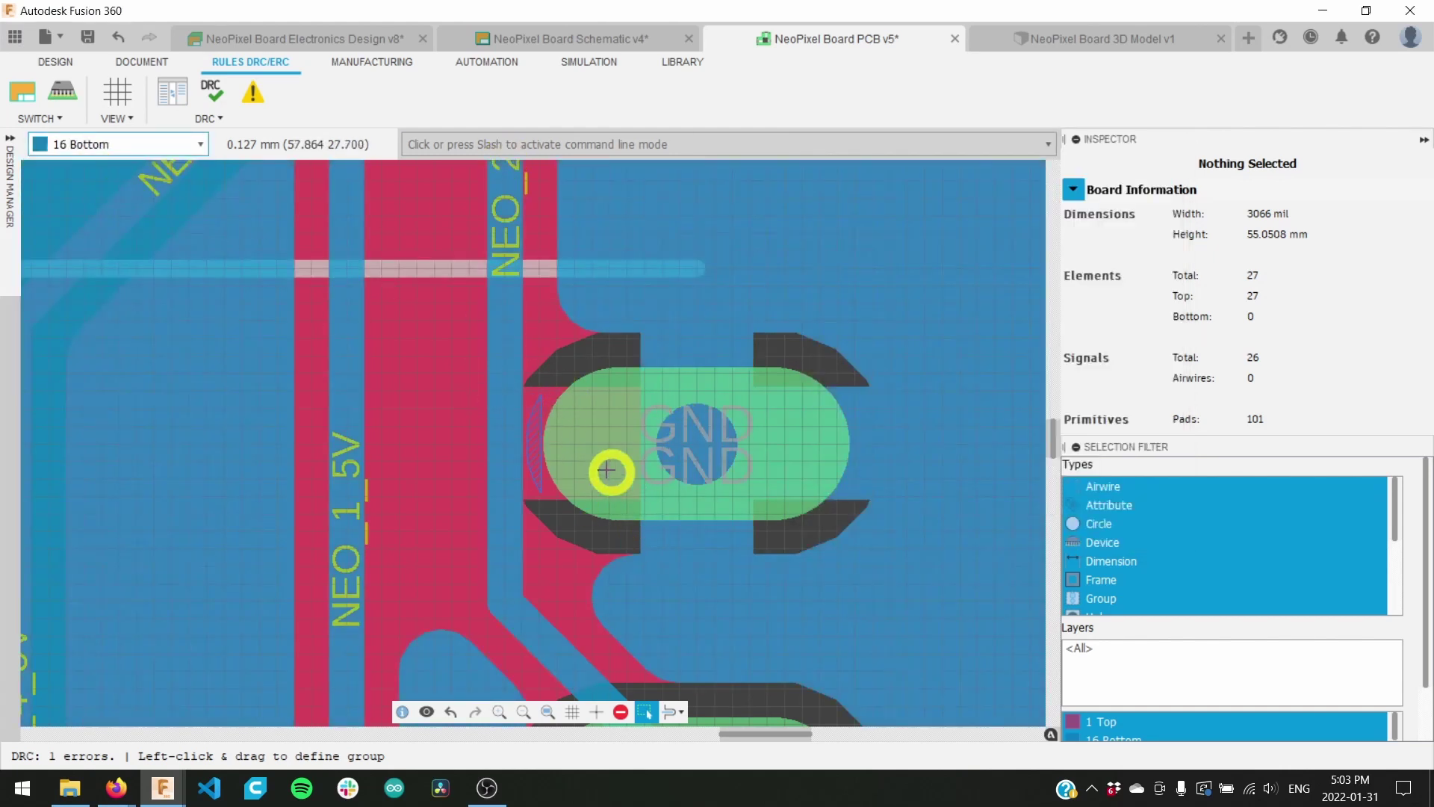
pyautogui.scroll(1, 607, 469)
pyautogui.scroll(-5, 563, 461)
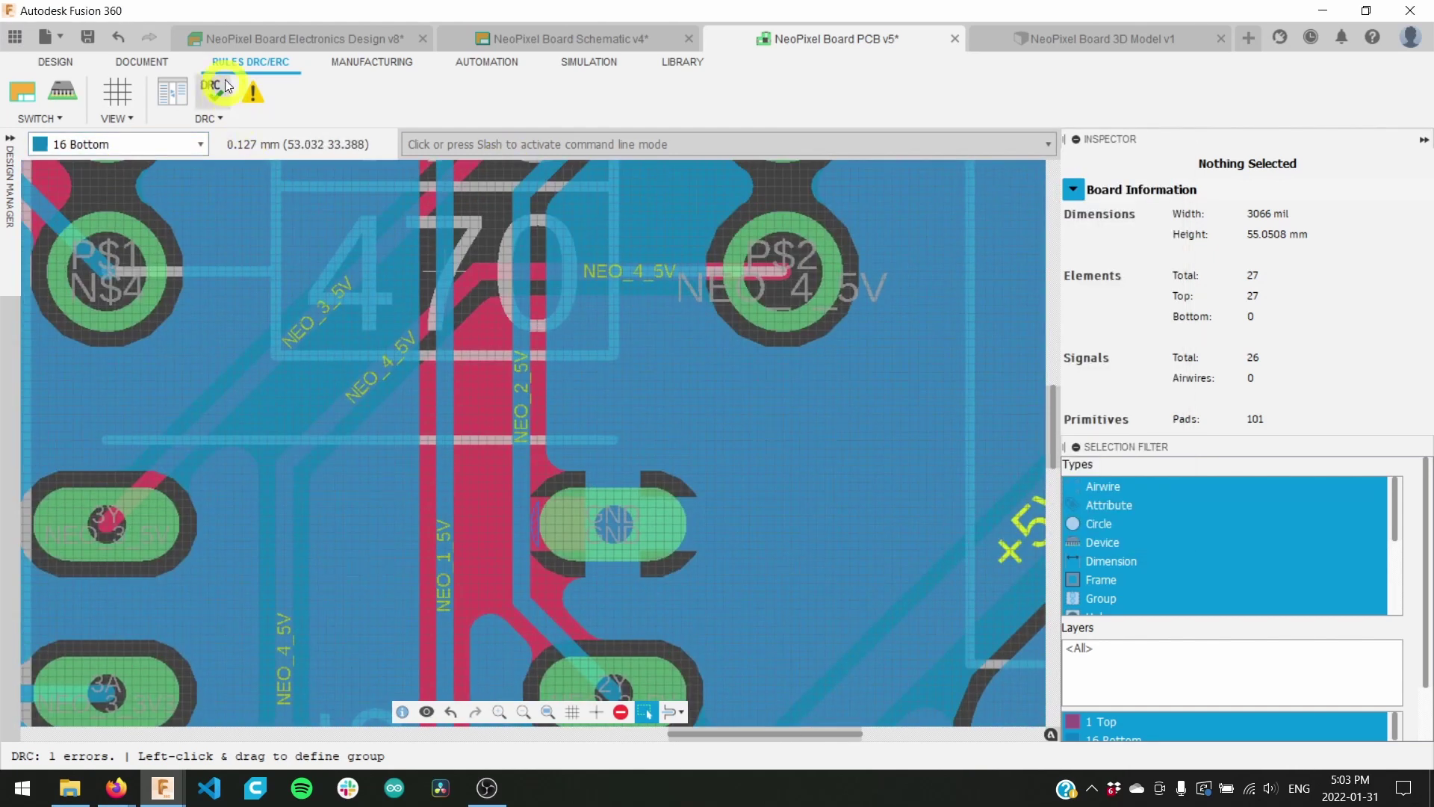
# Step: Move the vertical NEO_2_5V trace segment away from the 74AHCT125's GND pad, towards the NEO_1_5V trace
pyautogui.click(133, 67)
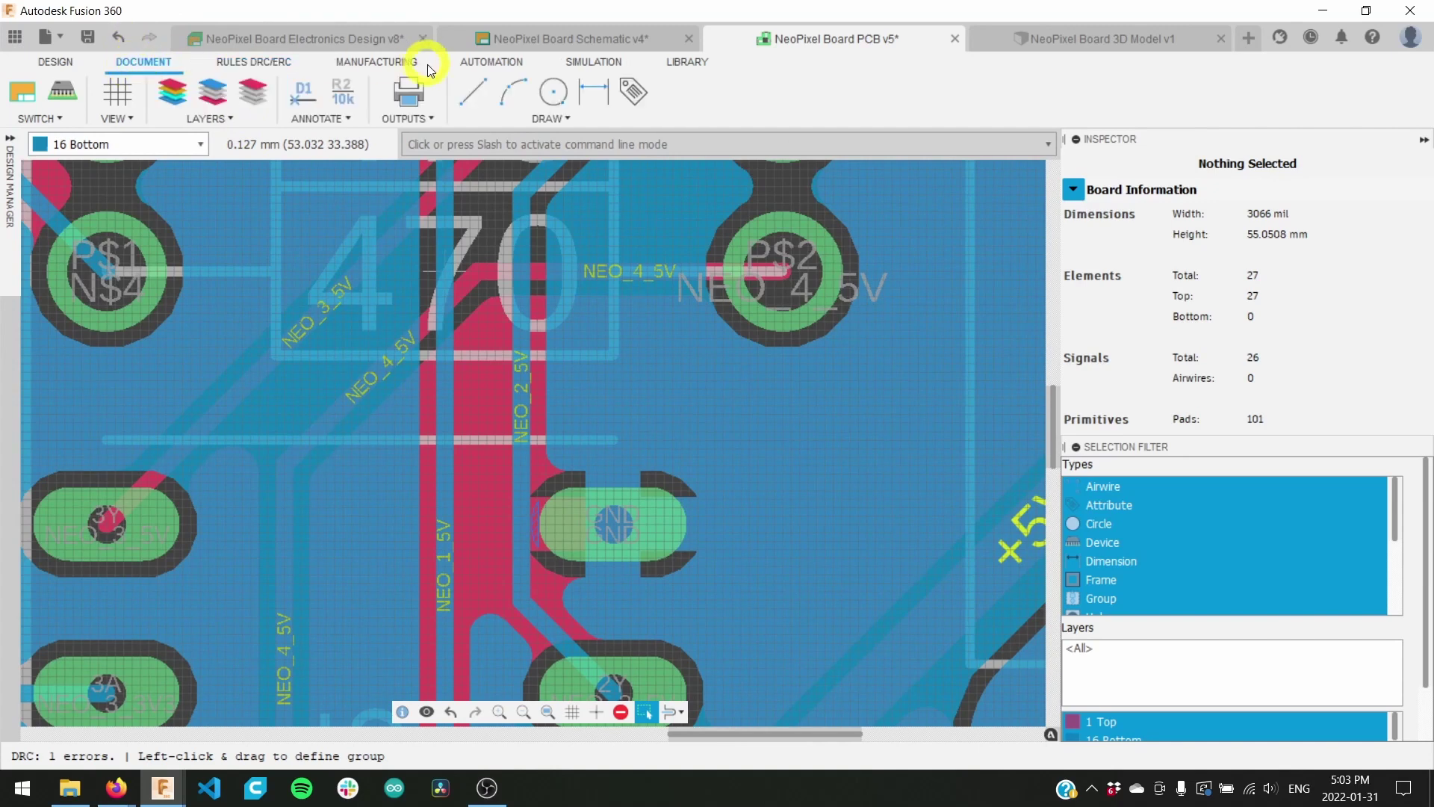
pyautogui.click(59, 63)
pyautogui.click(533, 93)
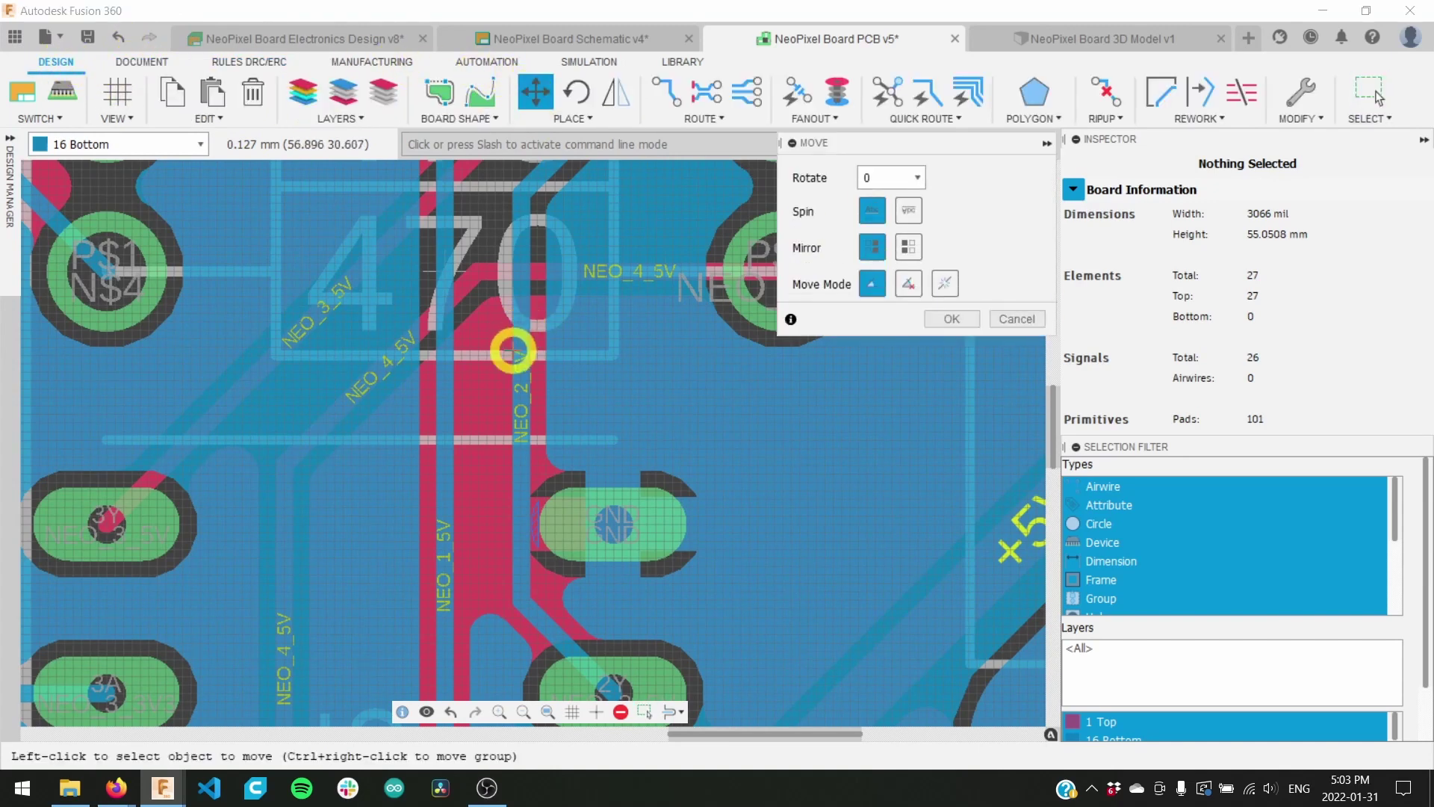
pyautogui.click(528, 465)
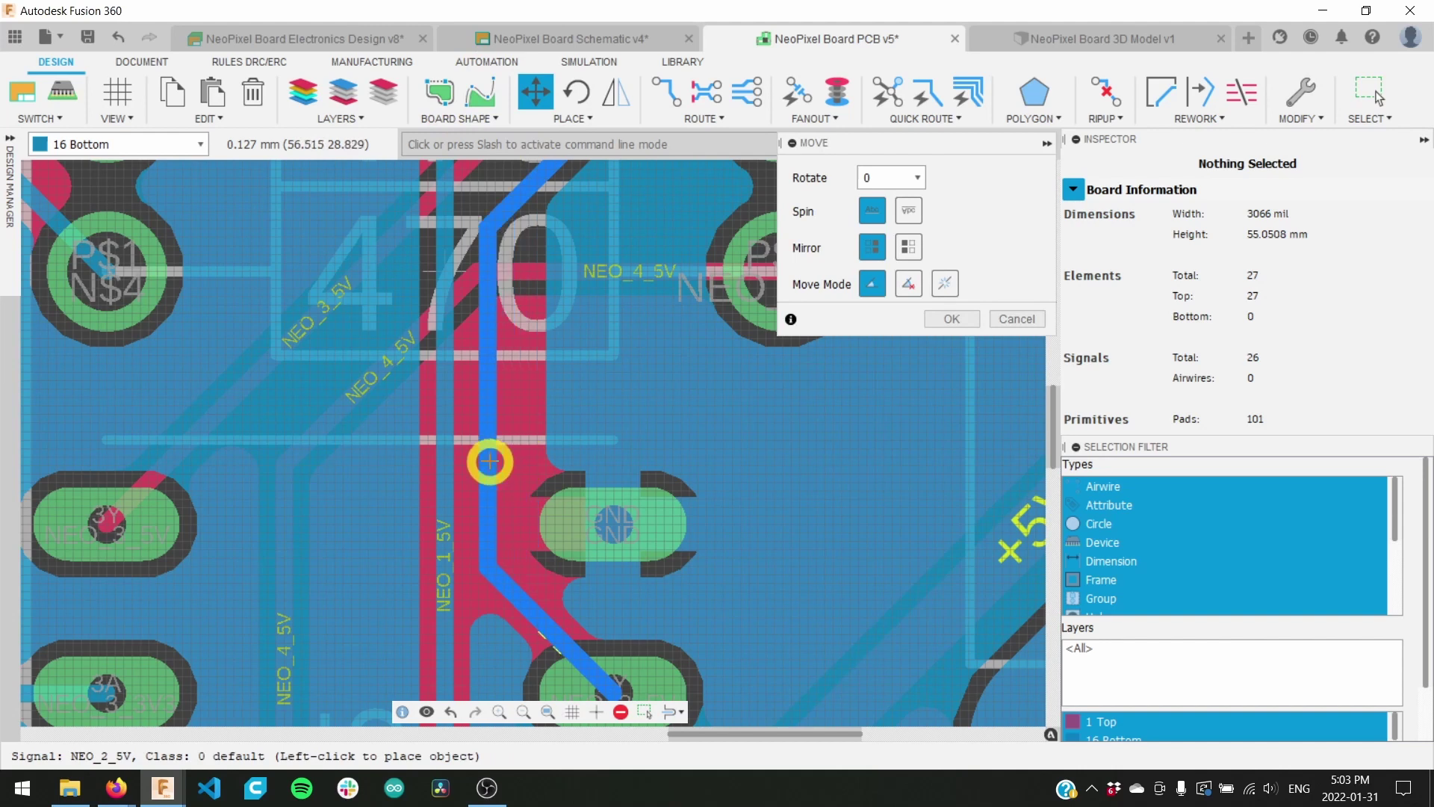
pyautogui.click(499, 457)
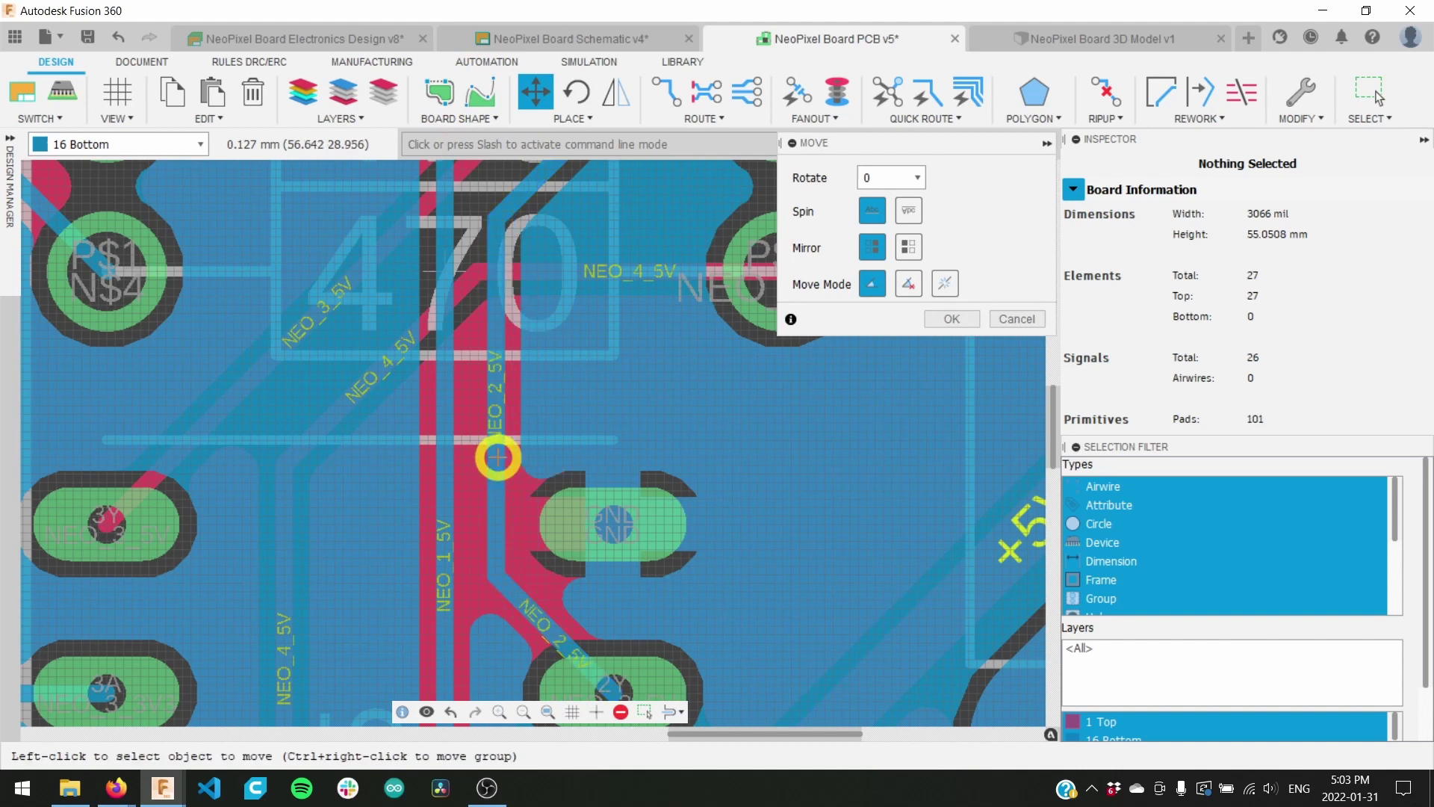
pyautogui.click(951, 319)
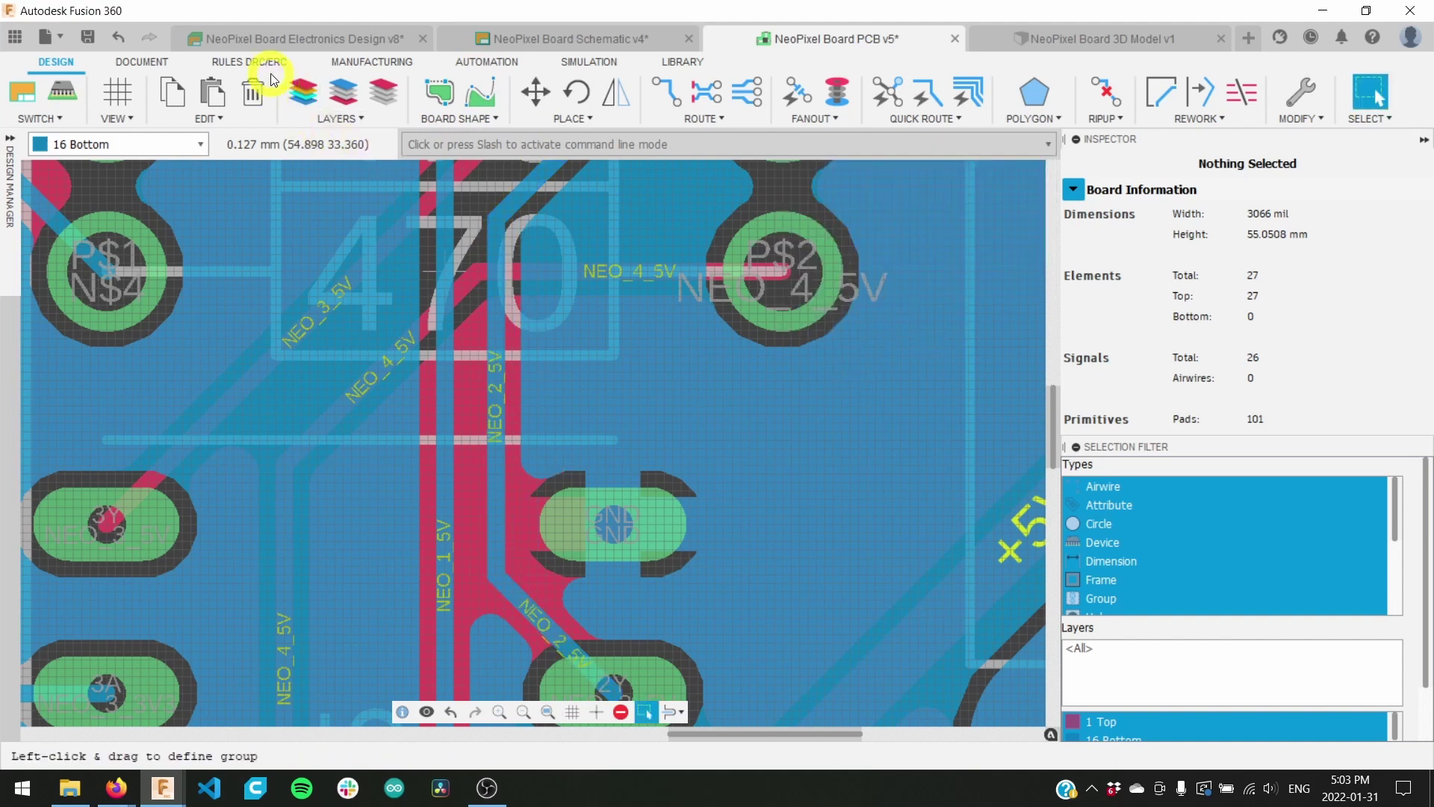
# Step: Rerun the design rule check with the default rules and bring the whole board back into view
pyautogui.click(269, 71)
pyautogui.click(204, 93)
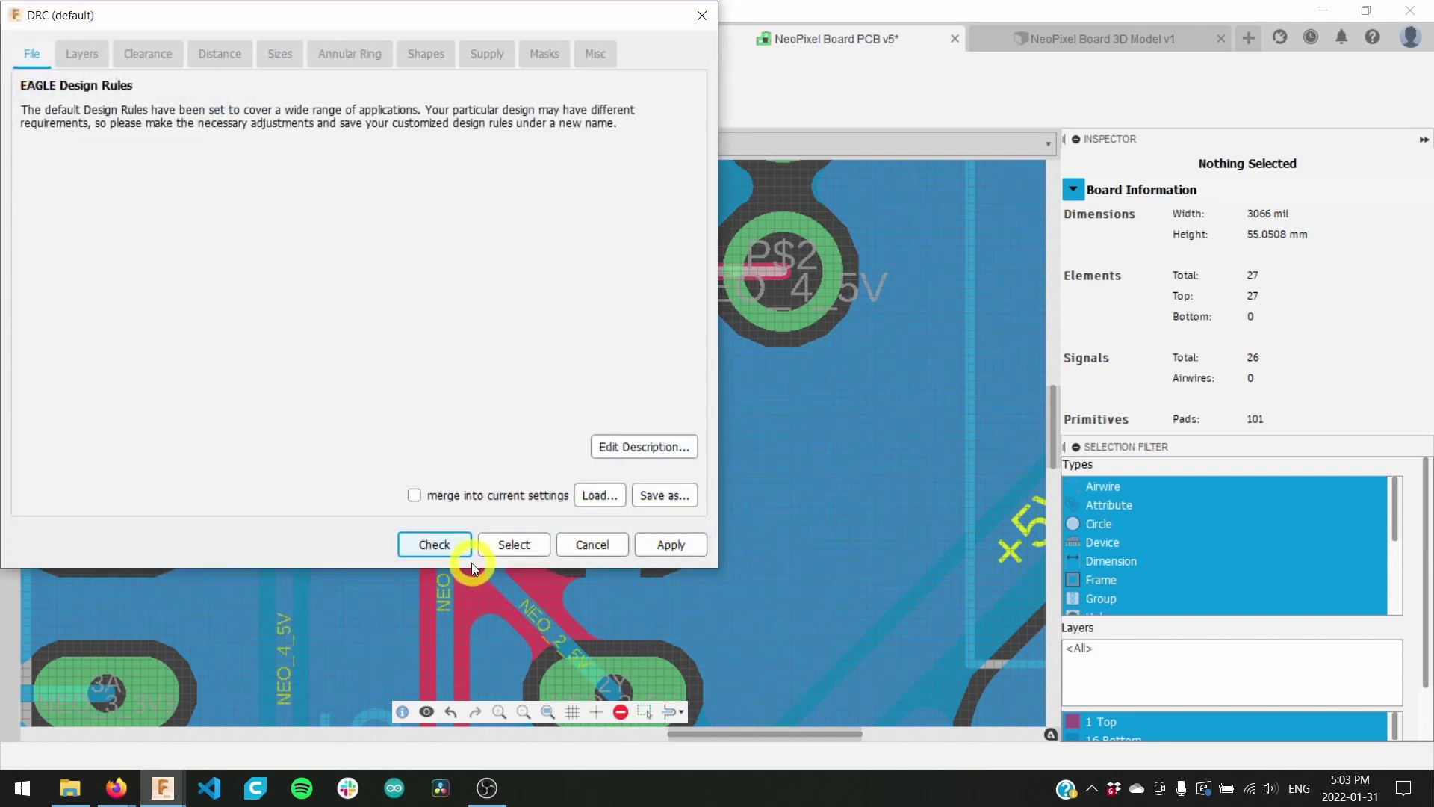
pyautogui.click(438, 546)
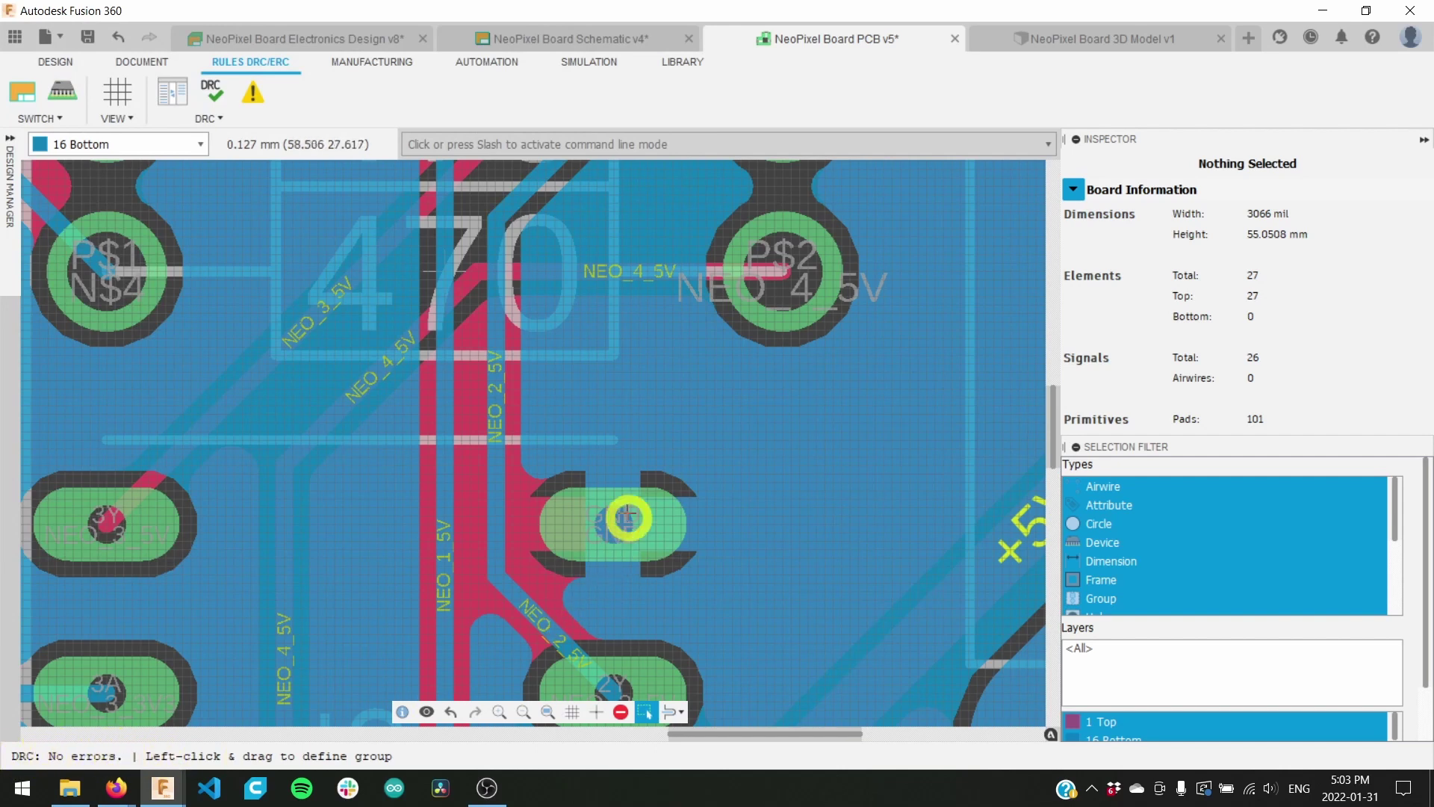
pyautogui.scroll(-8, 617, 501)
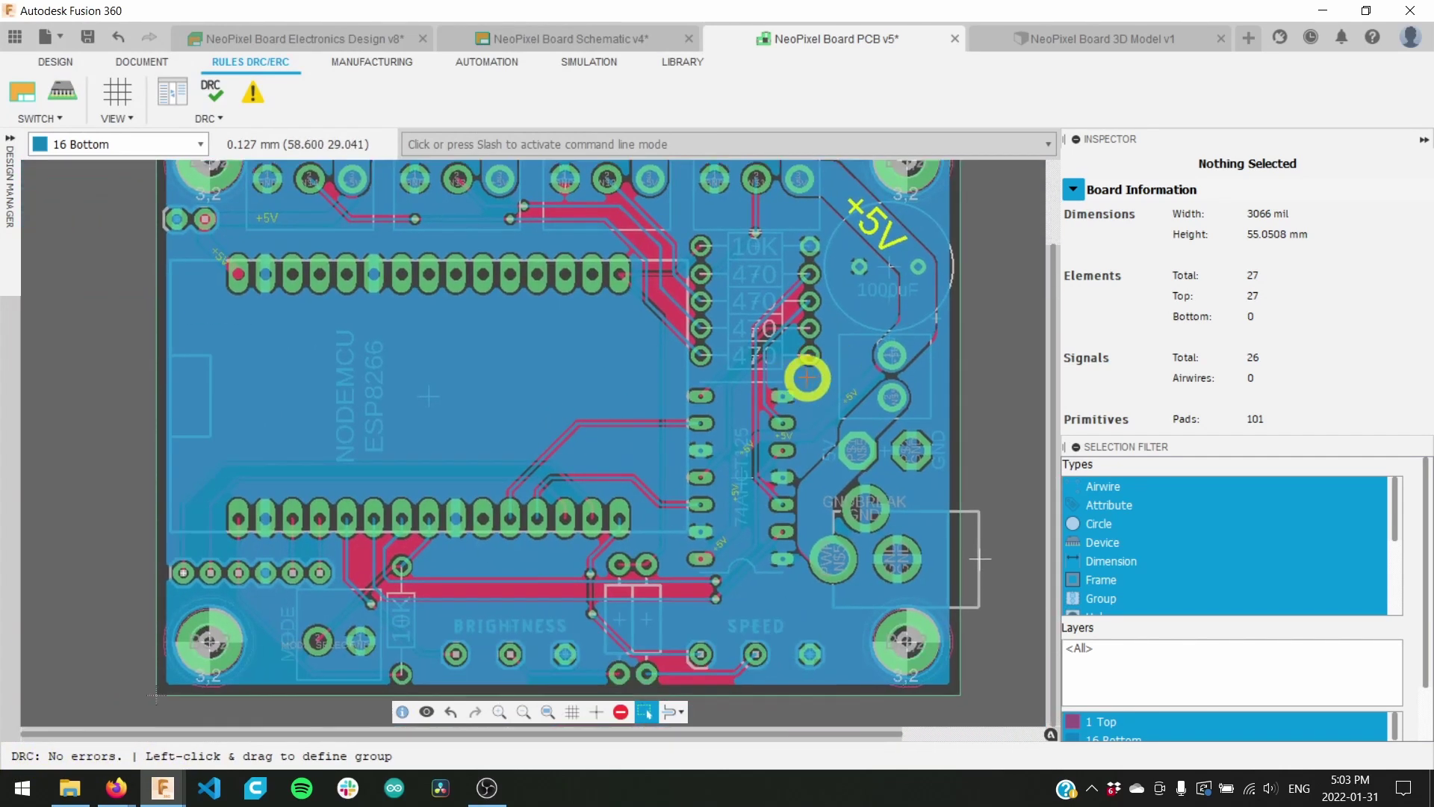
pyautogui.scroll(-2, 814, 410)
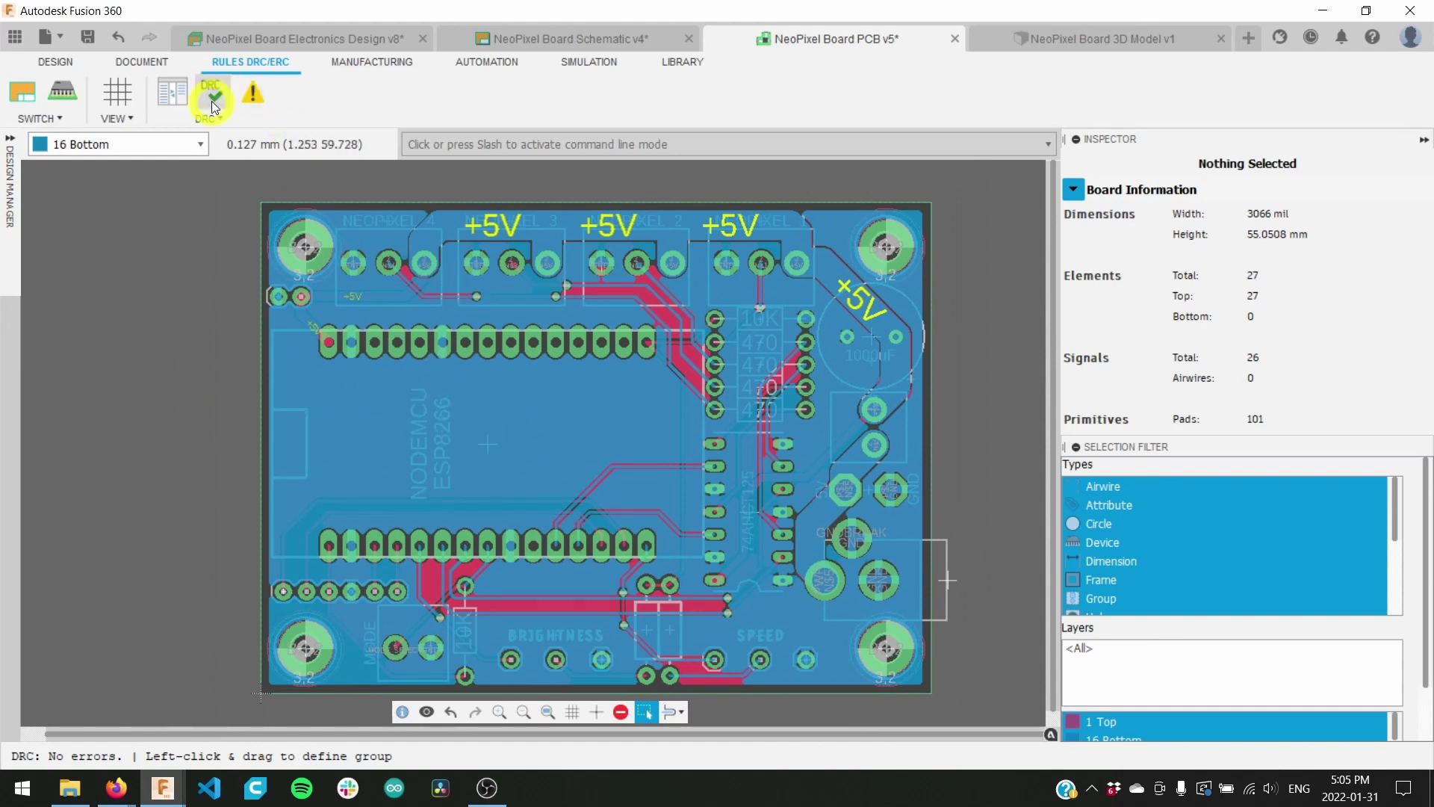
# Step: Hide the fills of all polygon pours and look over the +5V and GND connections around the power input
pyautogui.click(66, 68)
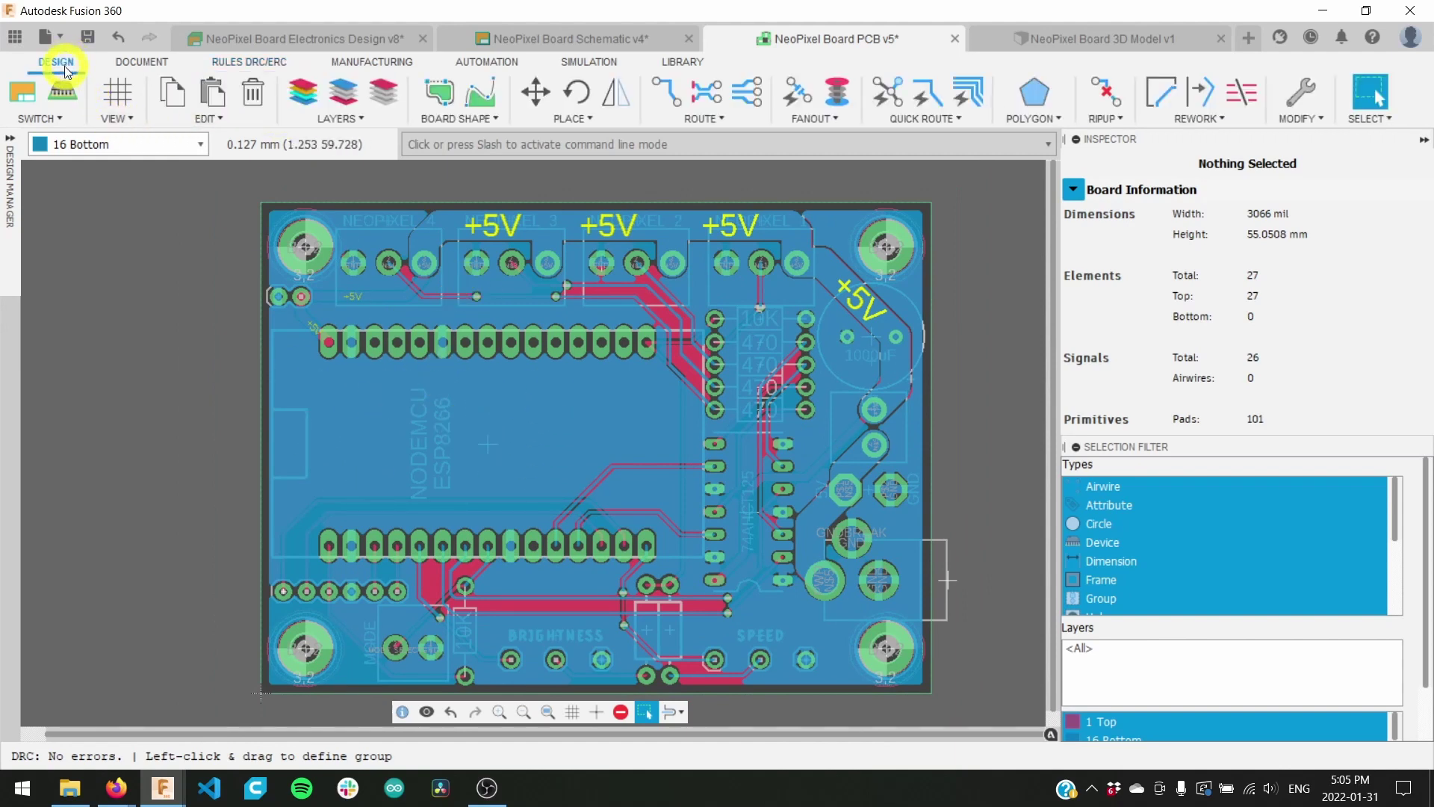
pyautogui.click(1020, 121)
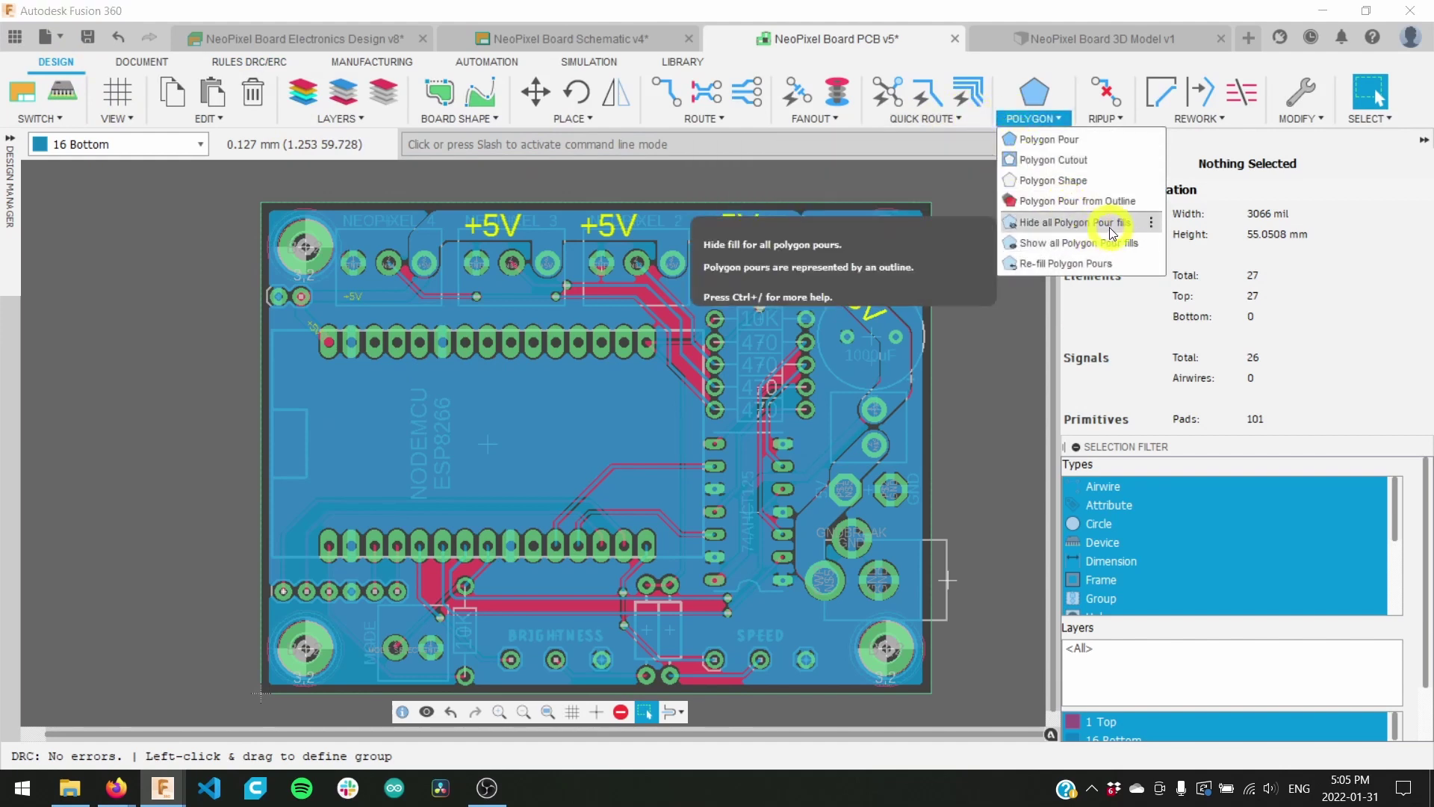
pyautogui.click(1135, 229)
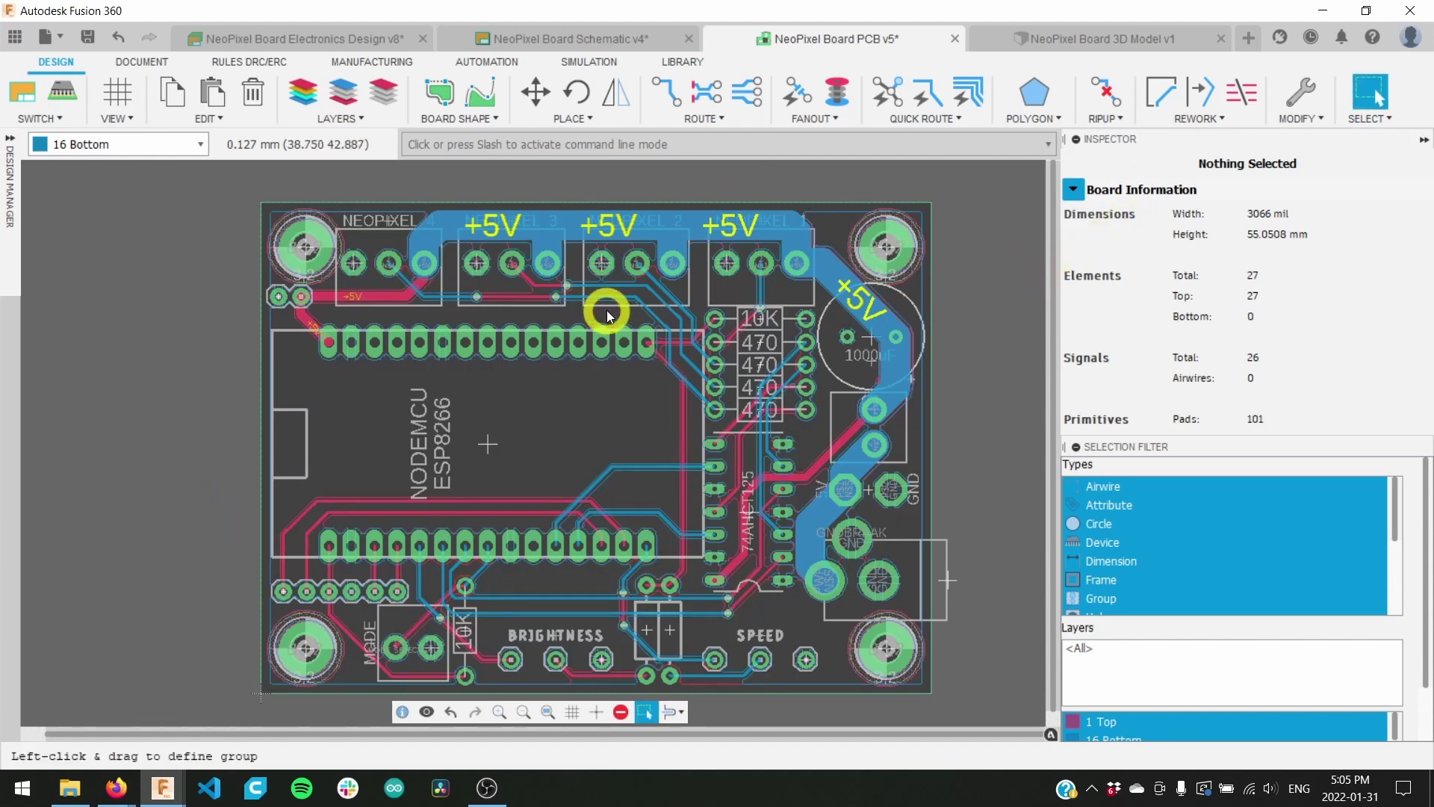
pyautogui.scroll(5, 944, 551)
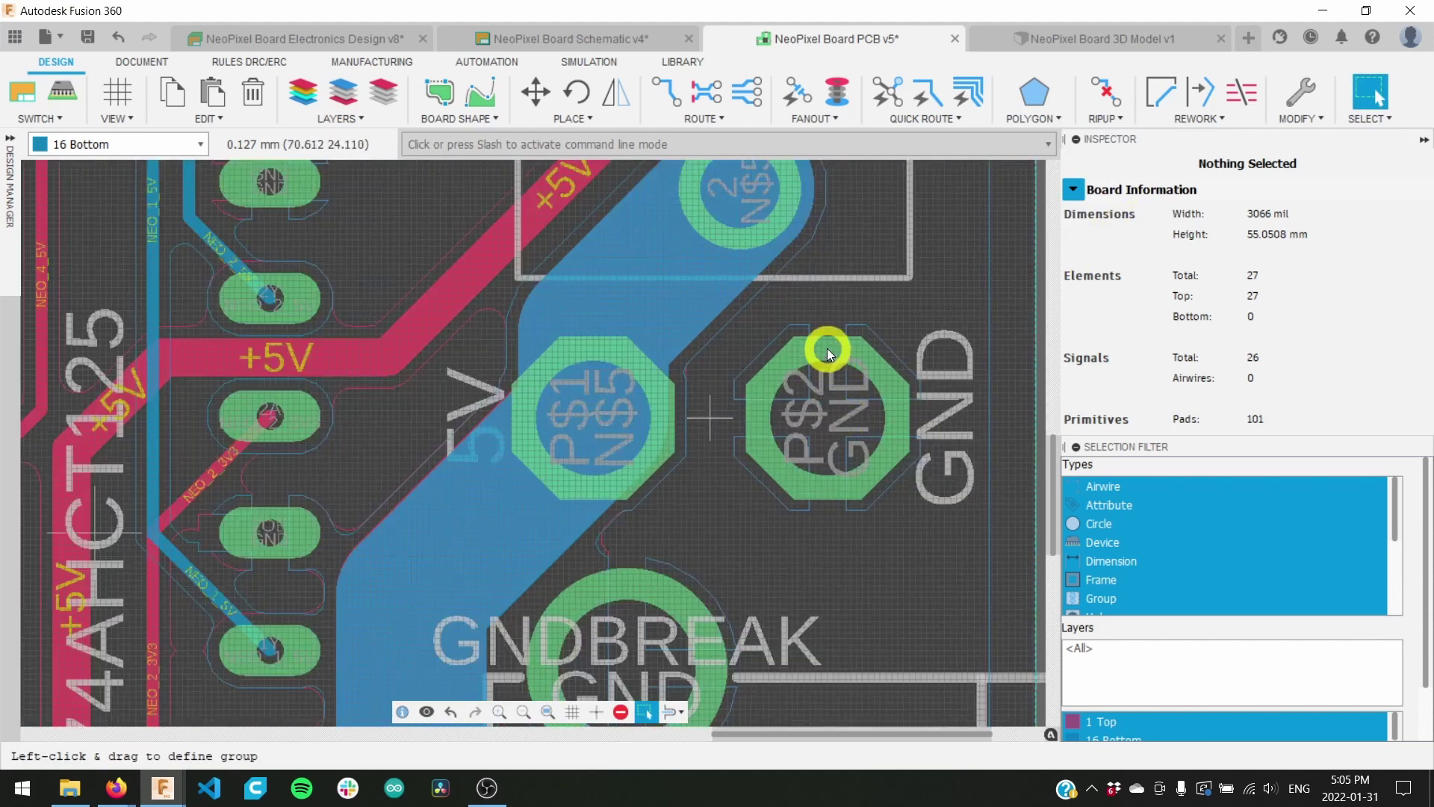
pyautogui.moveTo(770, 564); pyautogui.dragTo(827, 404, button='middle')
pyautogui.scroll(-3, 725, 530)
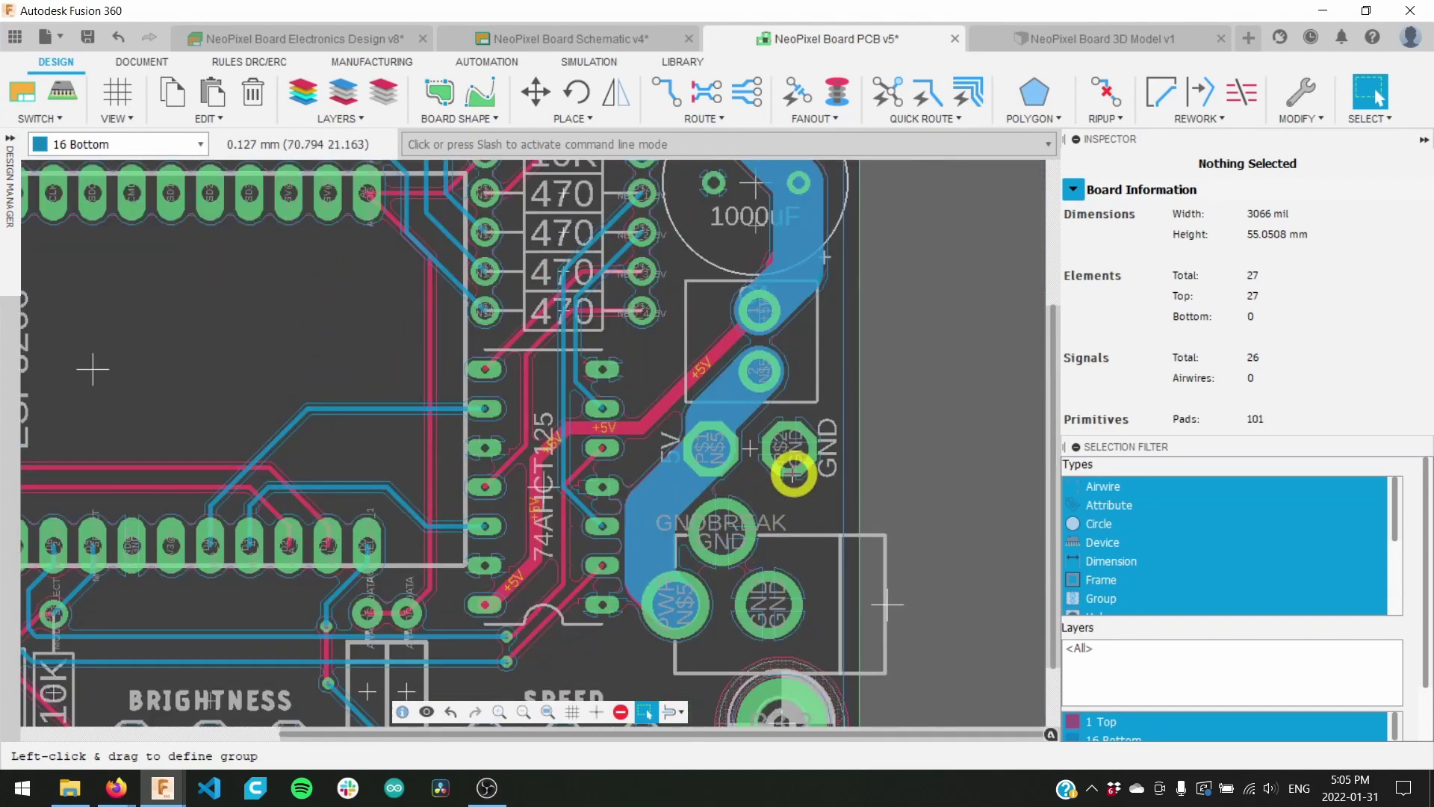
pyautogui.moveTo(577, 468); pyautogui.dragTo(876, 518, button='middle')
pyautogui.scroll(-3, 706, 440)
pyautogui.moveTo(666, 429); pyautogui.dragTo(524, 431, button='middle')
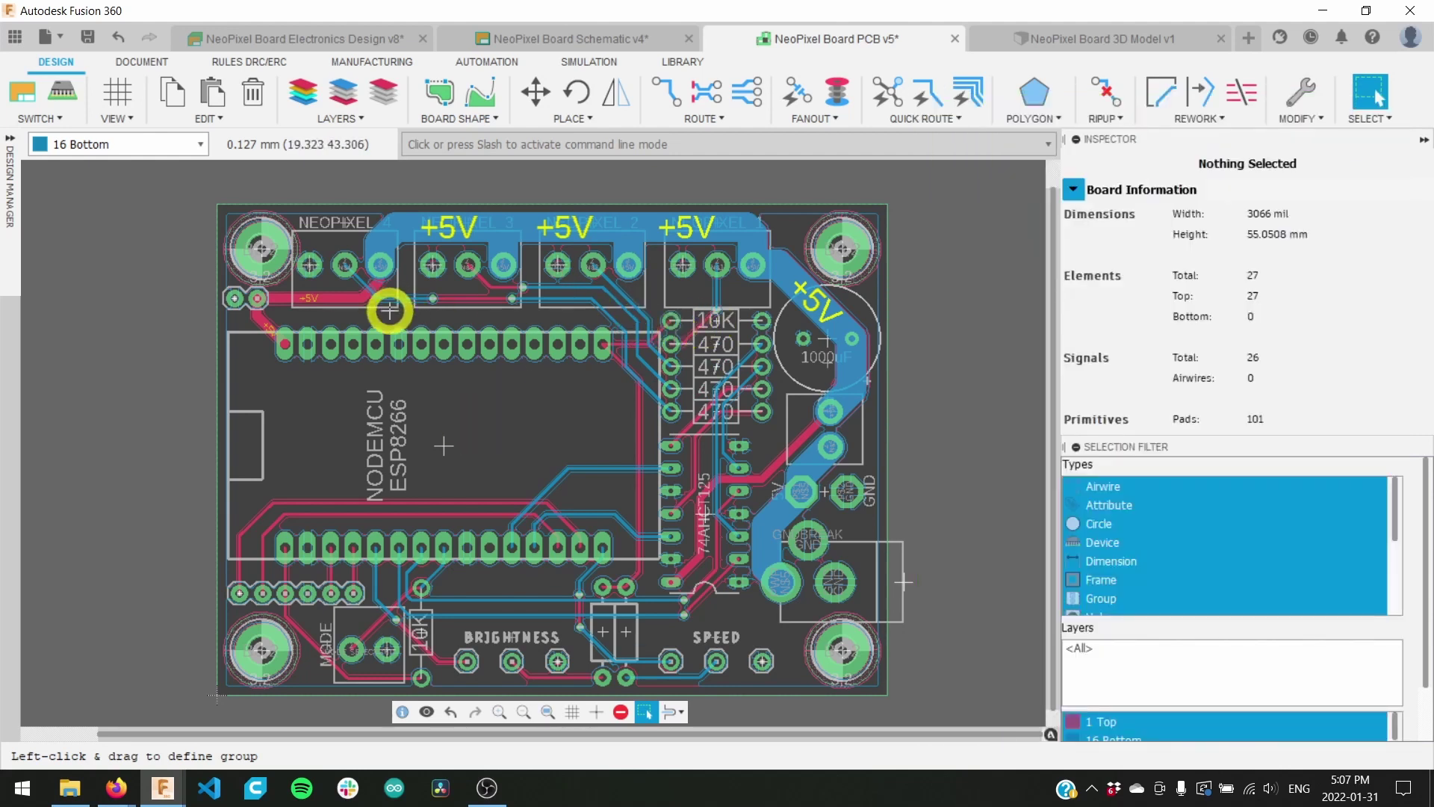
# Step: Prepare a mirrored text "ESP8266 NeoPixel Controller Designed by" plus the designer's name, size 1.4224, with Middle-Center alignment
pyautogui.click(152, 64)
pyautogui.click(564, 120)
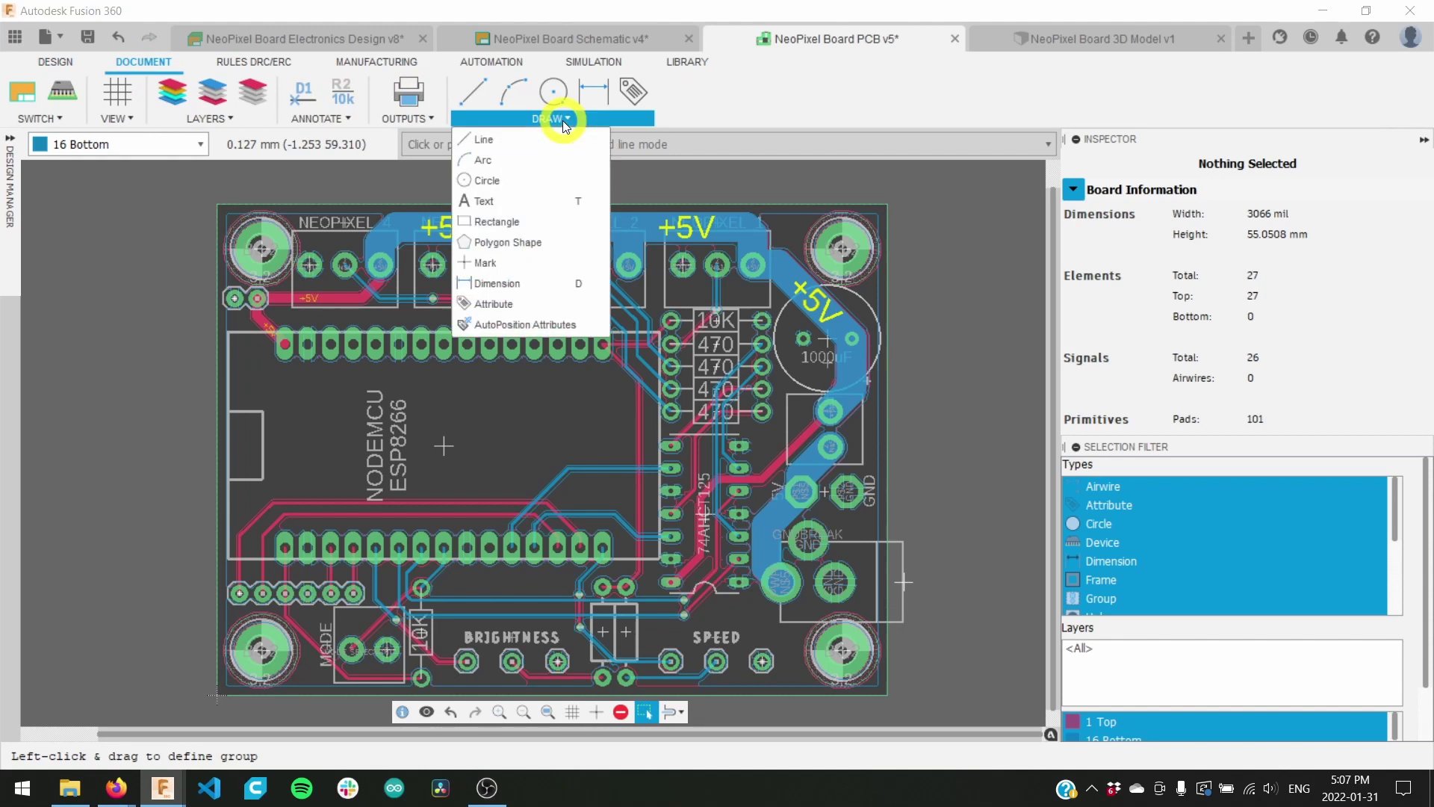
pyautogui.click(515, 191)
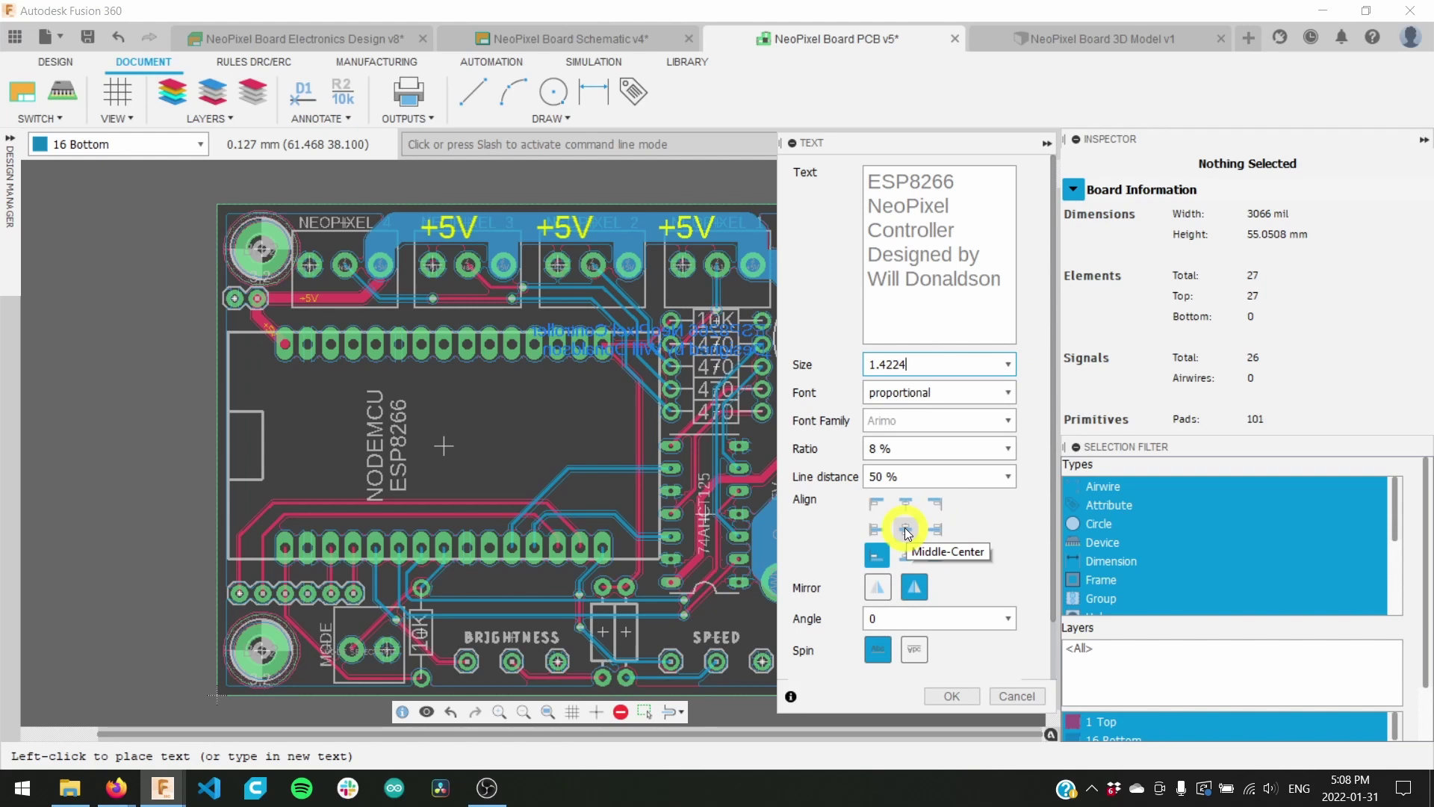
pyautogui.click(905, 530)
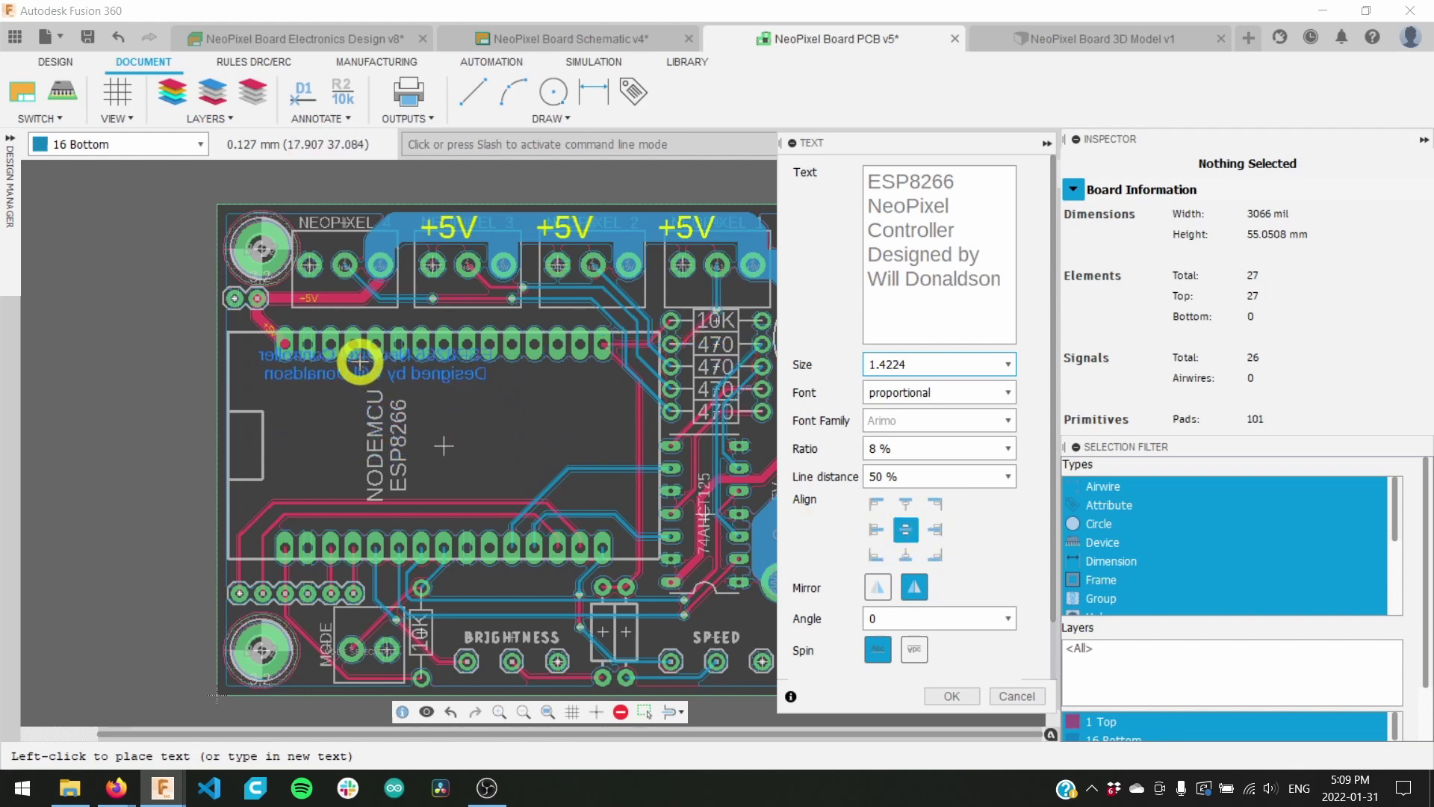
# Step: Put the text on layer 26 bNames, flip the board view, and place it at 270 degrees between the resistors and the NodeMCU
pyautogui.click(198, 145)
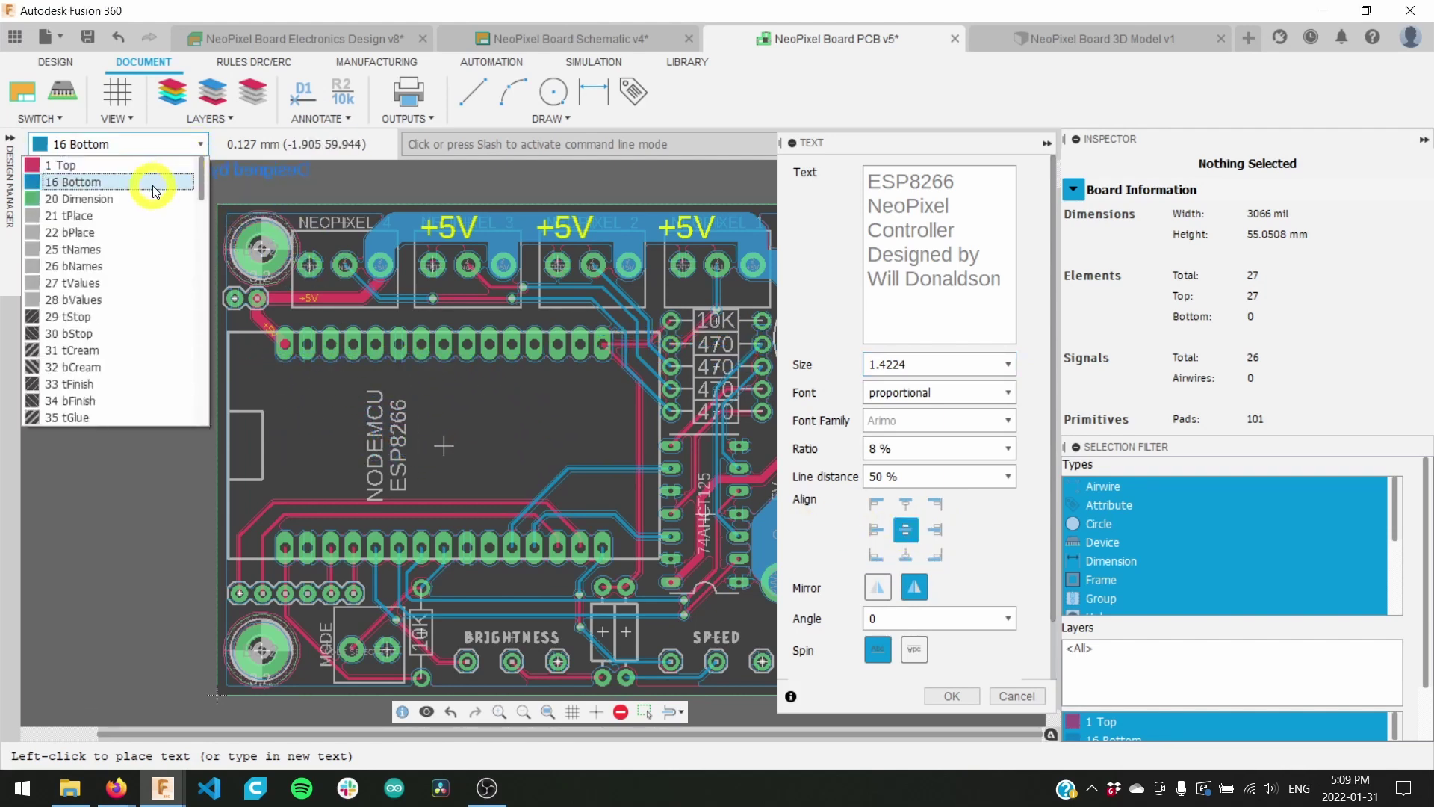
pyautogui.click(138, 267)
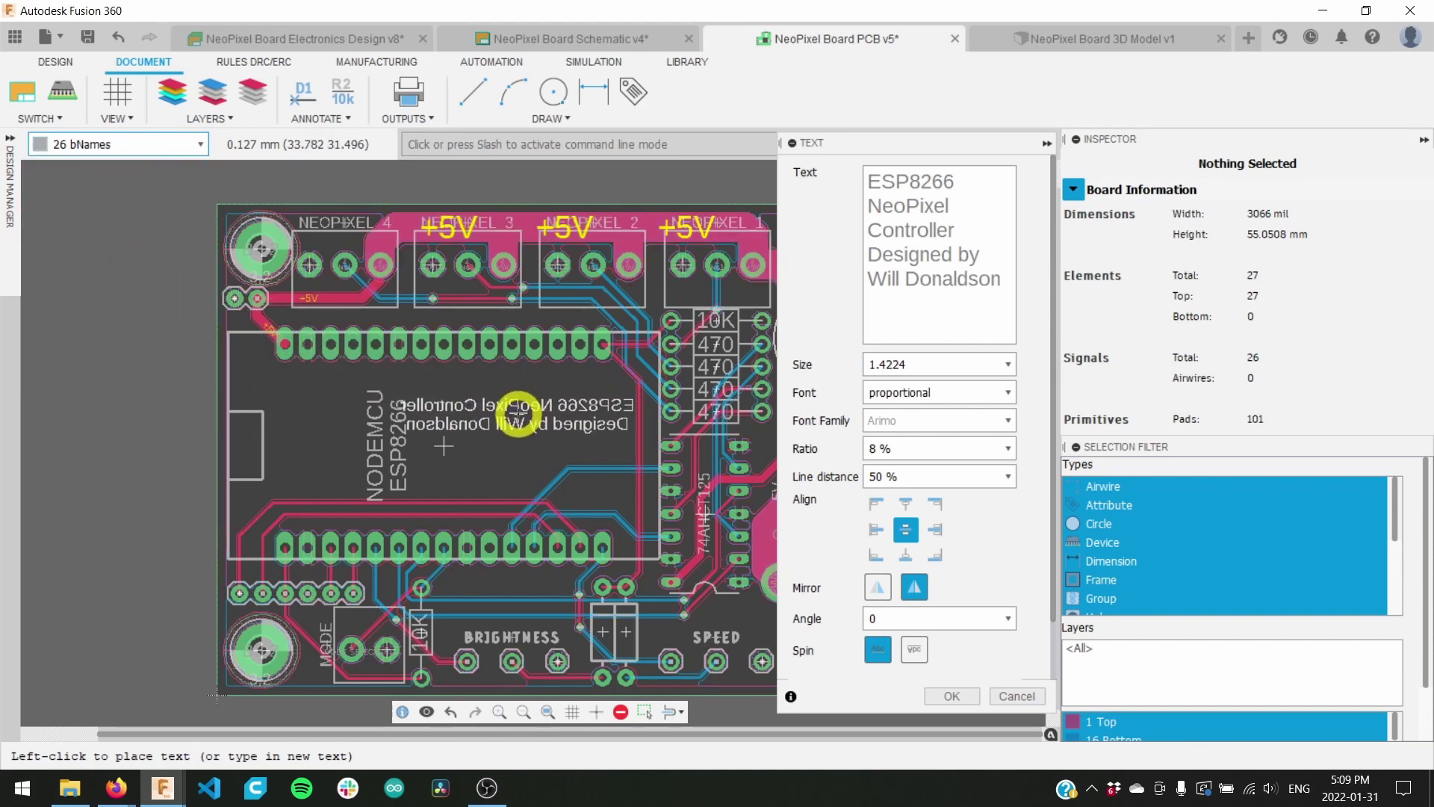
pyautogui.click(218, 95)
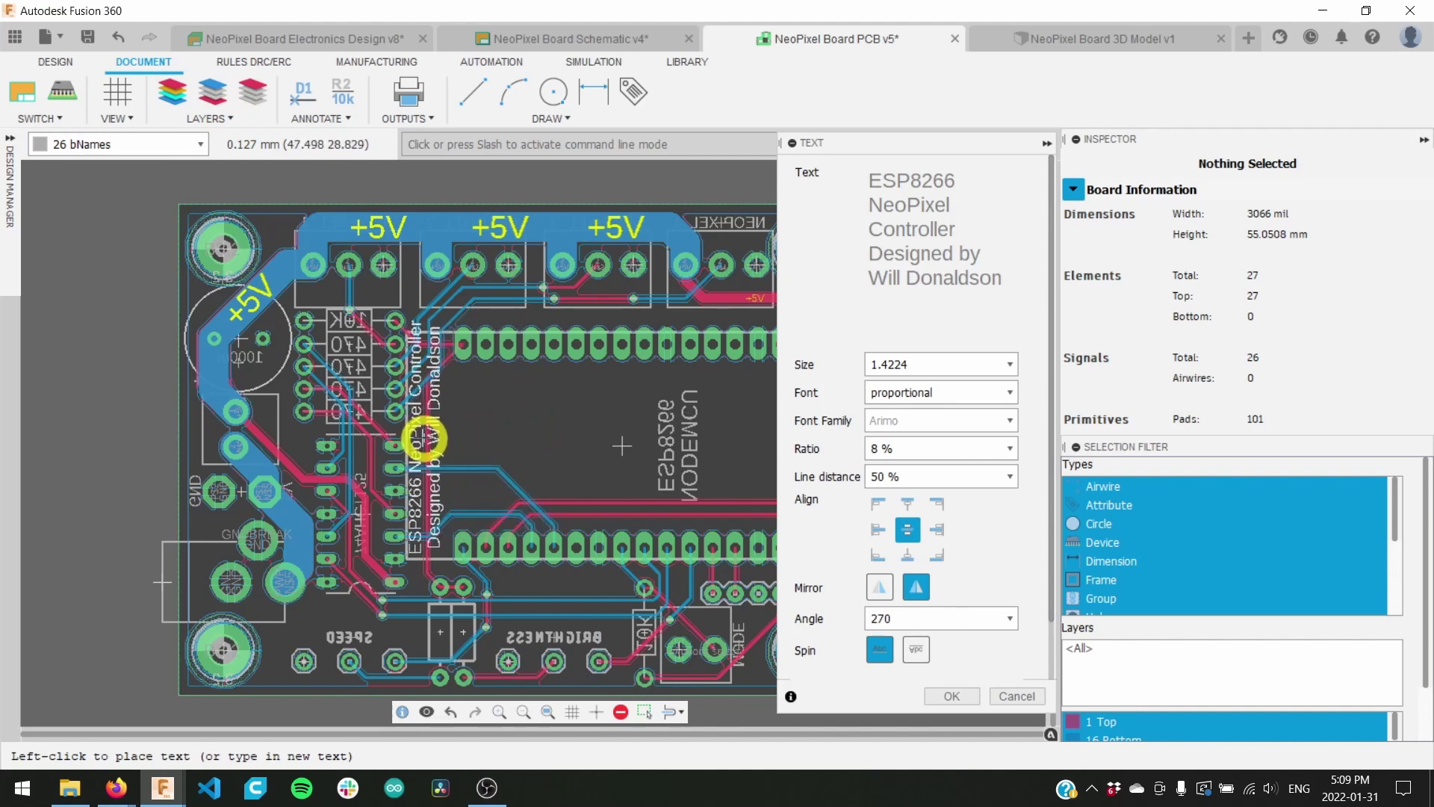
pyautogui.click(424, 439)
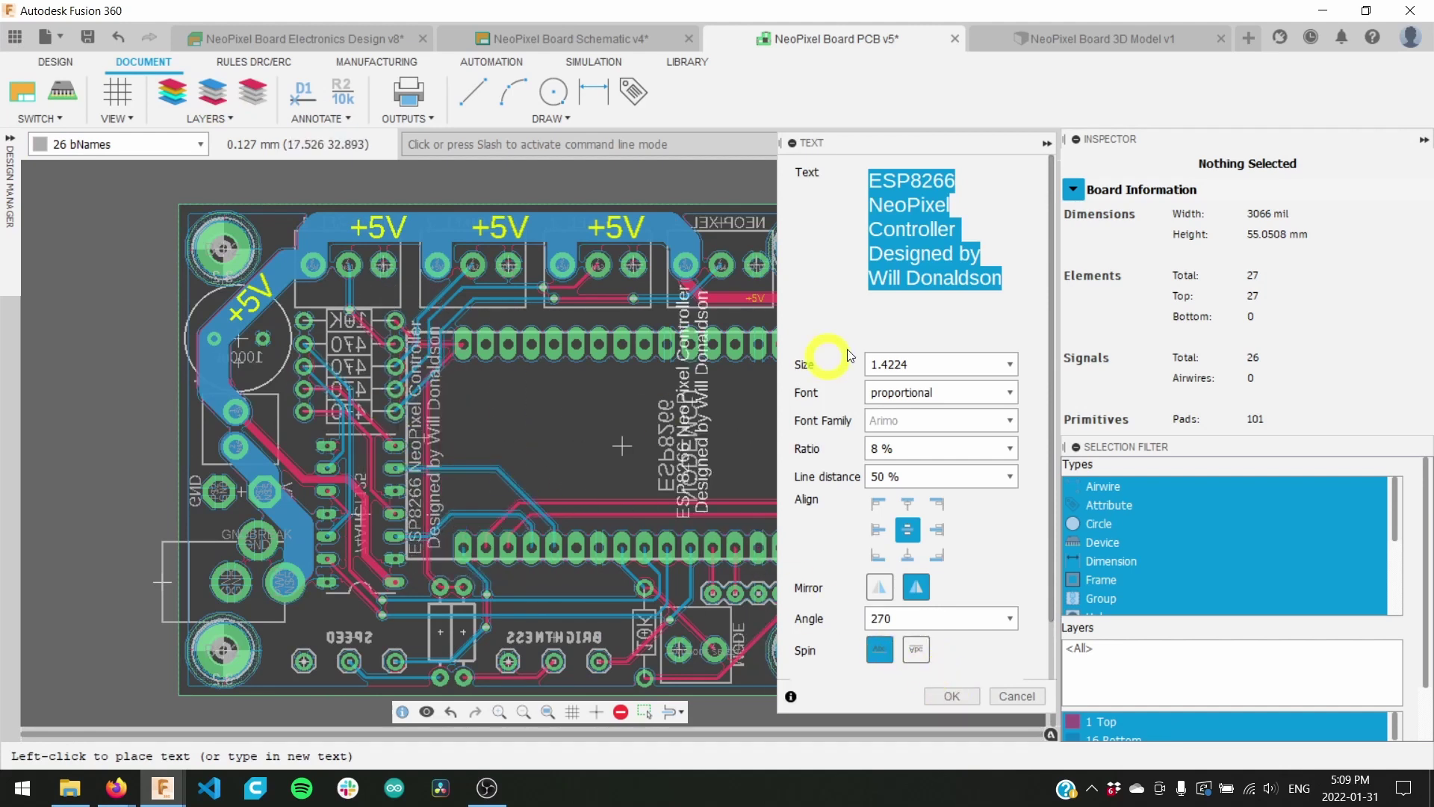
pyautogui.click(925, 278)
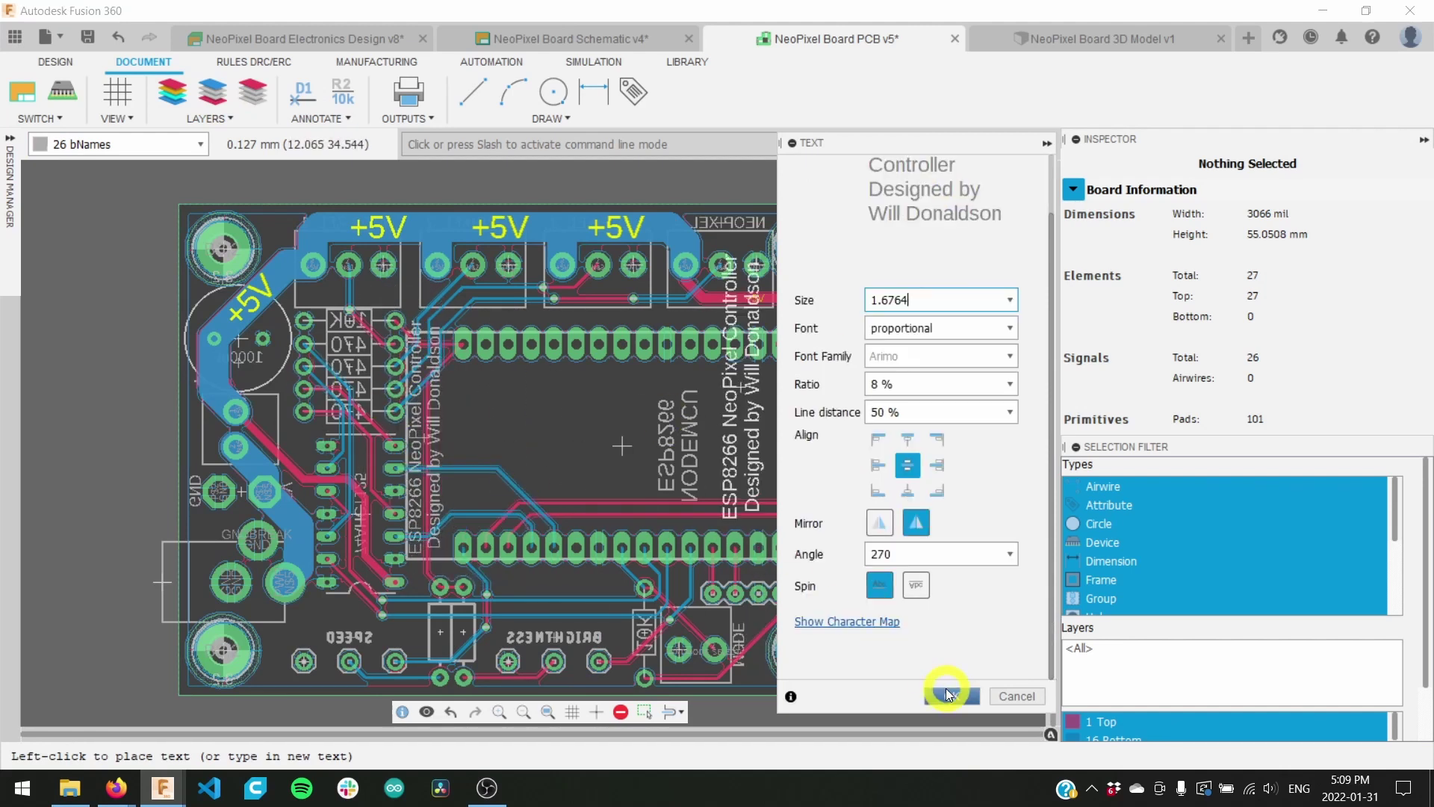
# Step: Set the title text's size to 1.6764 and enter an amperage ratings text ending with "NeoPixel (max) = 60mA NeoPixel (ave) = 20mA 5V input only"
pyautogui.click(950, 695)
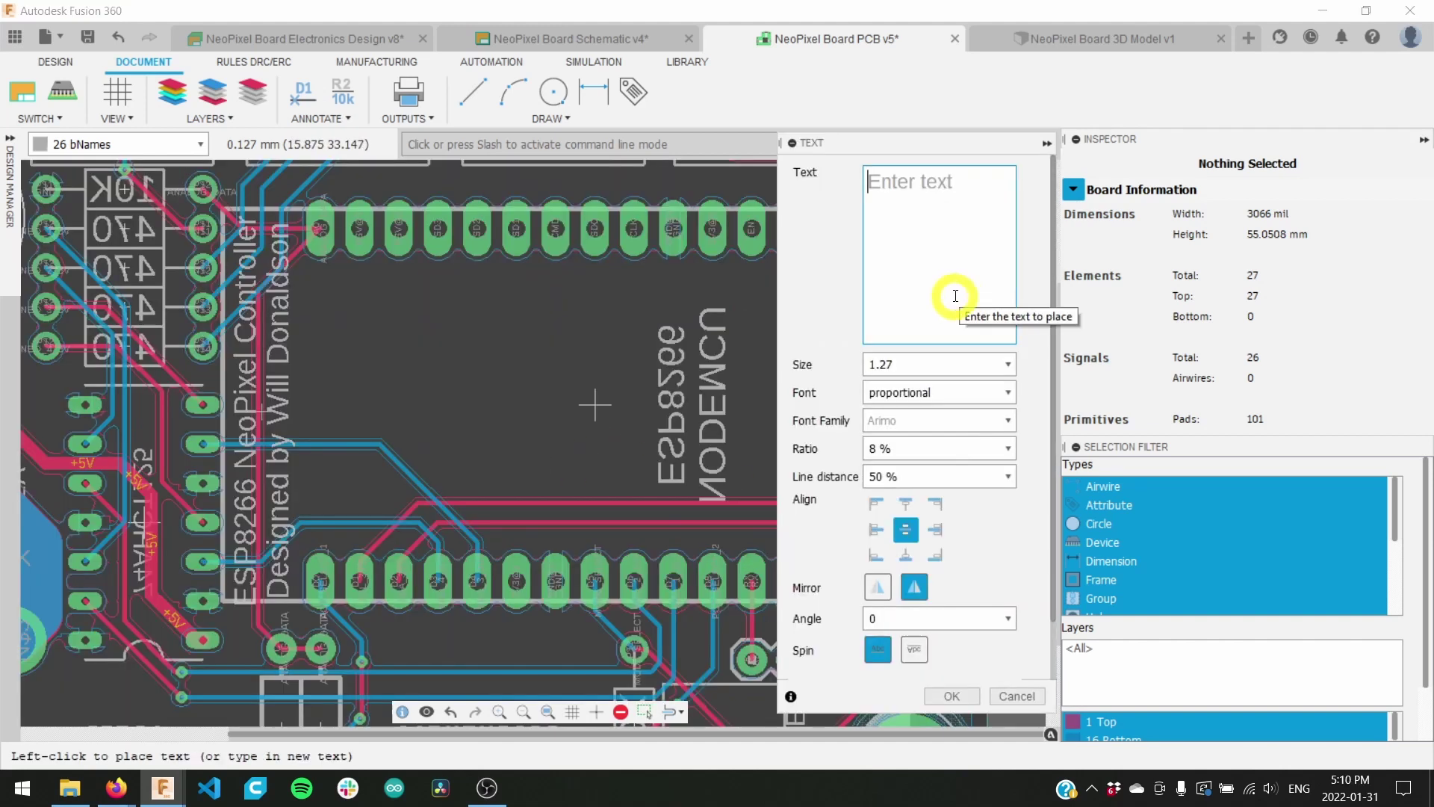
pyautogui.write('NeoPixel (max) = 60mA NeoPixel (ave) = 20mA  5V input only')
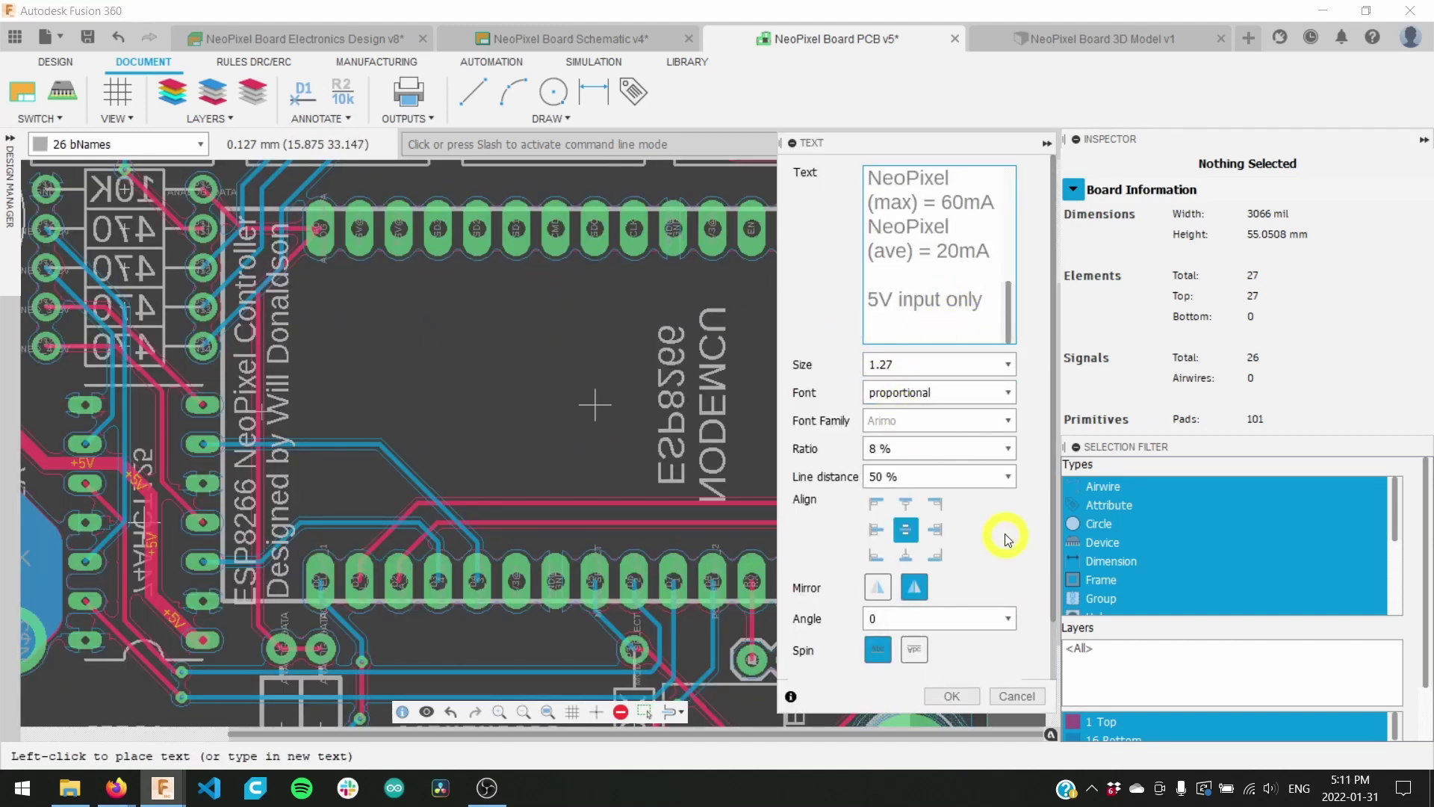
pyautogui.click(957, 700)
# Step: Rotate the mirrored amperage ratings text to 270 degrees and place it inside the NodeMCU outline on layer 26 bNames
pyautogui.rightClick(594, 404)
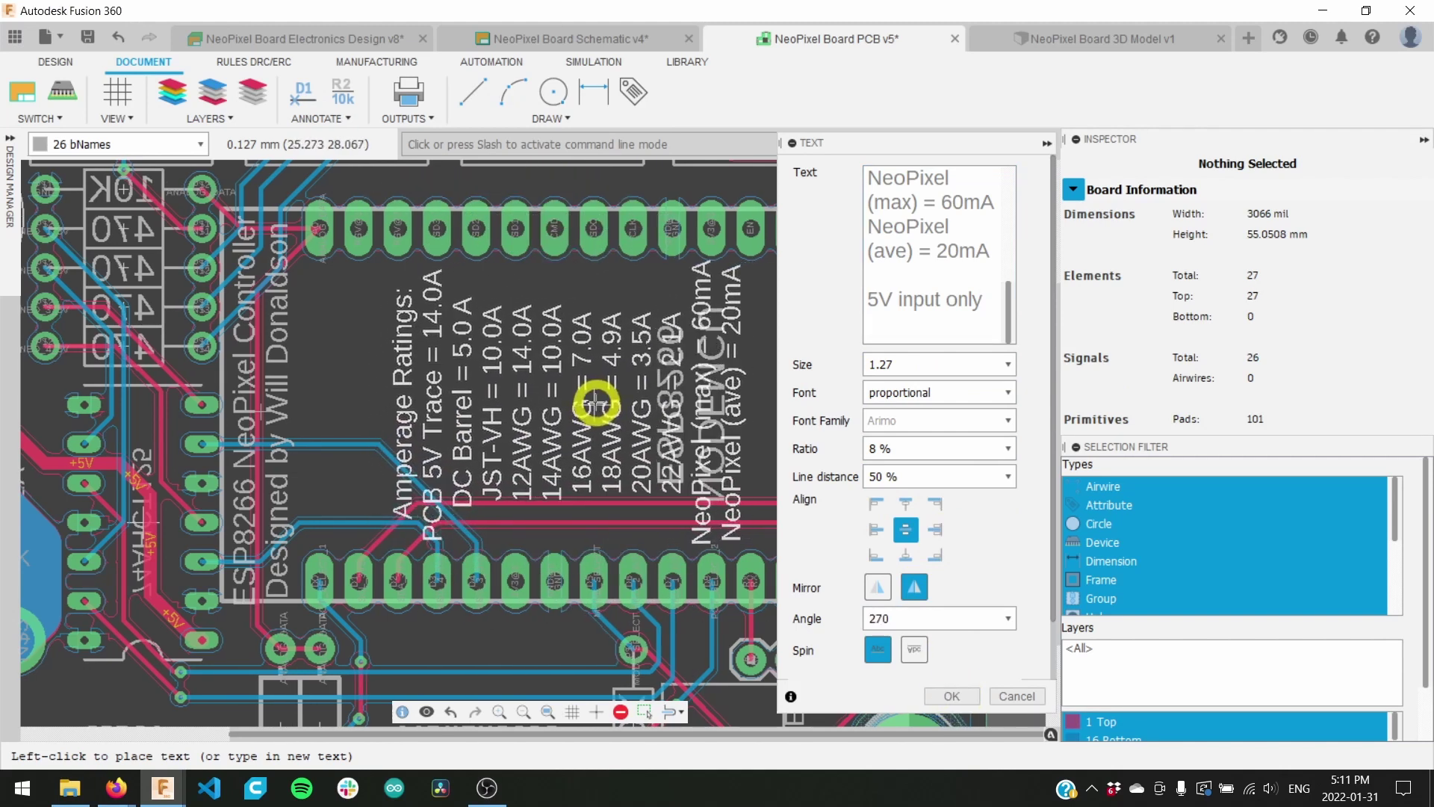
pyautogui.moveTo(596, 404); pyautogui.dragTo(394, 393, button='middle')
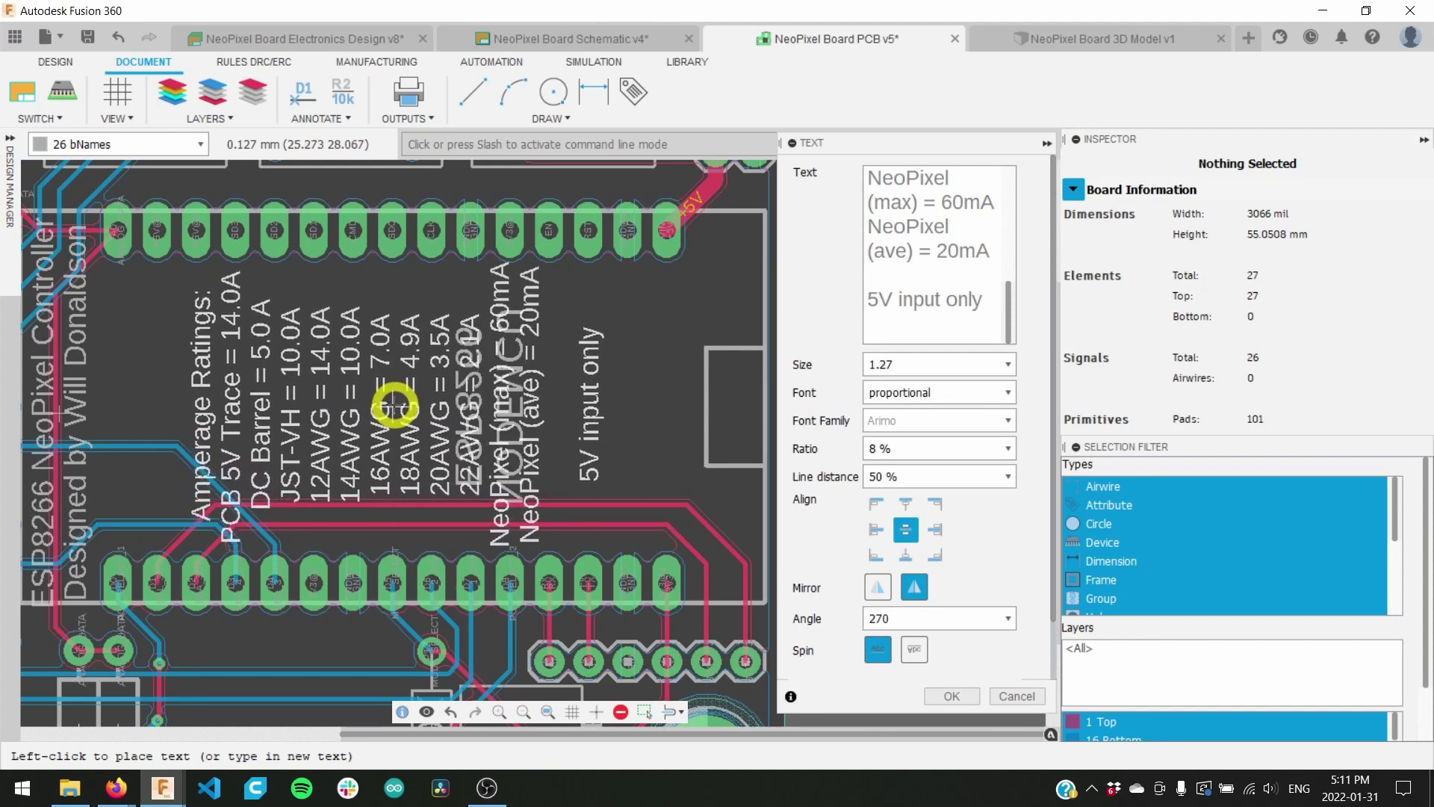
pyautogui.click(394, 407)
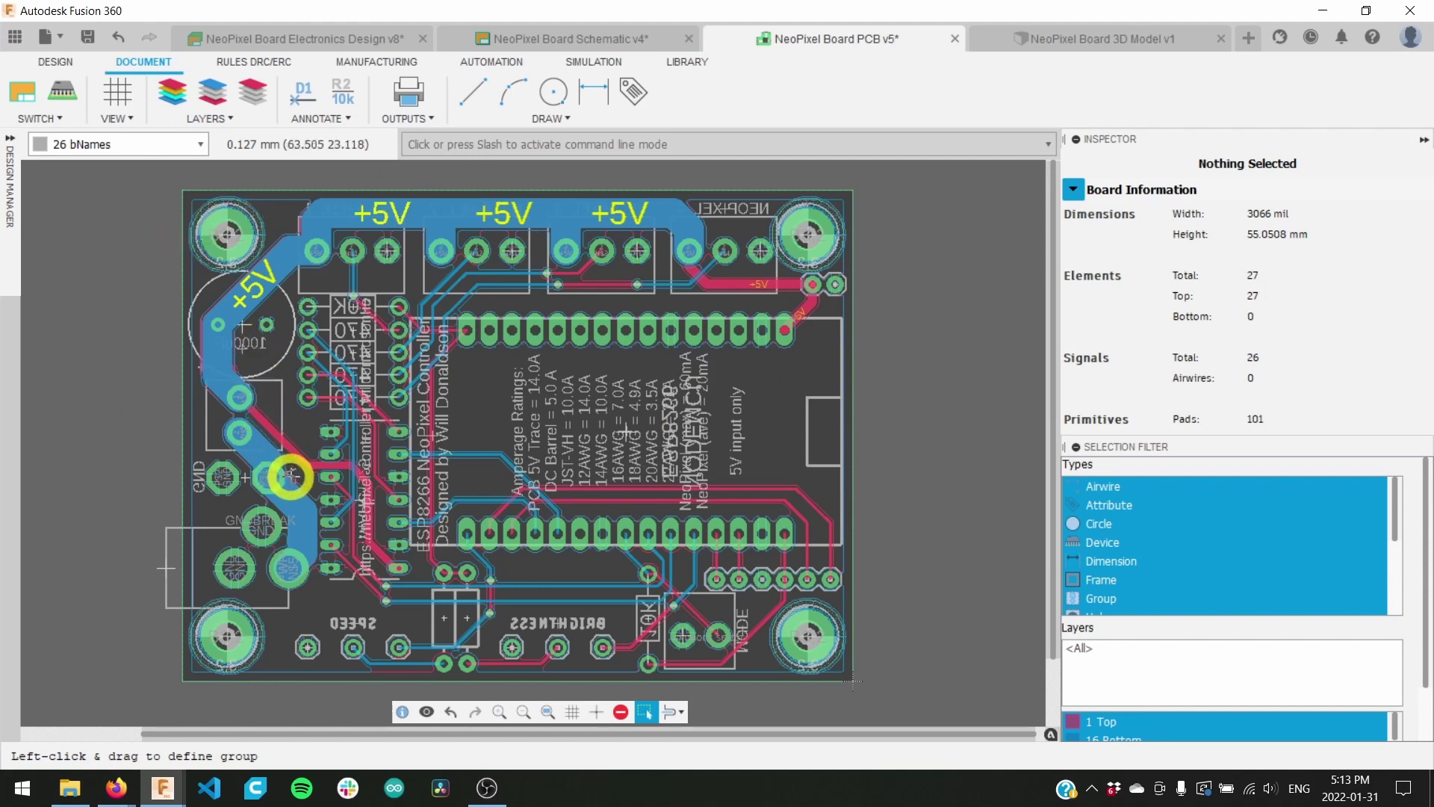
# Step: Switch to the 3D model of the board and inspect the bottom silkscreen text and the mounted components
pyautogui.click(64, 96)
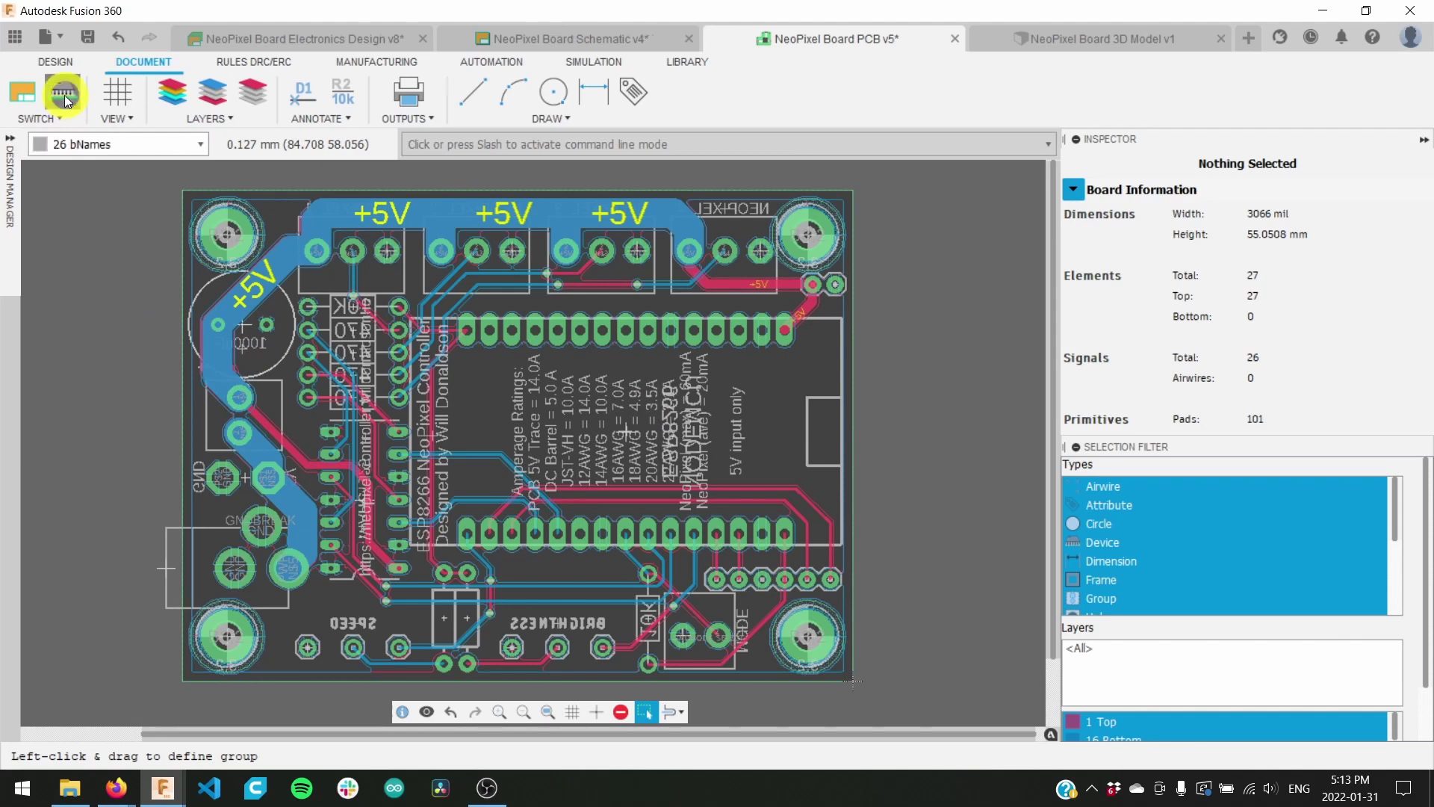
pyautogui.moveTo(1366, 186)
pyautogui.mouseDown()
pyautogui.moveTo(60, 194)
pyautogui.moveTo(312, 203)
pyautogui.moveTo(160, 160)
pyautogui.moveTo(1011, 311)
pyautogui.mouseUp()
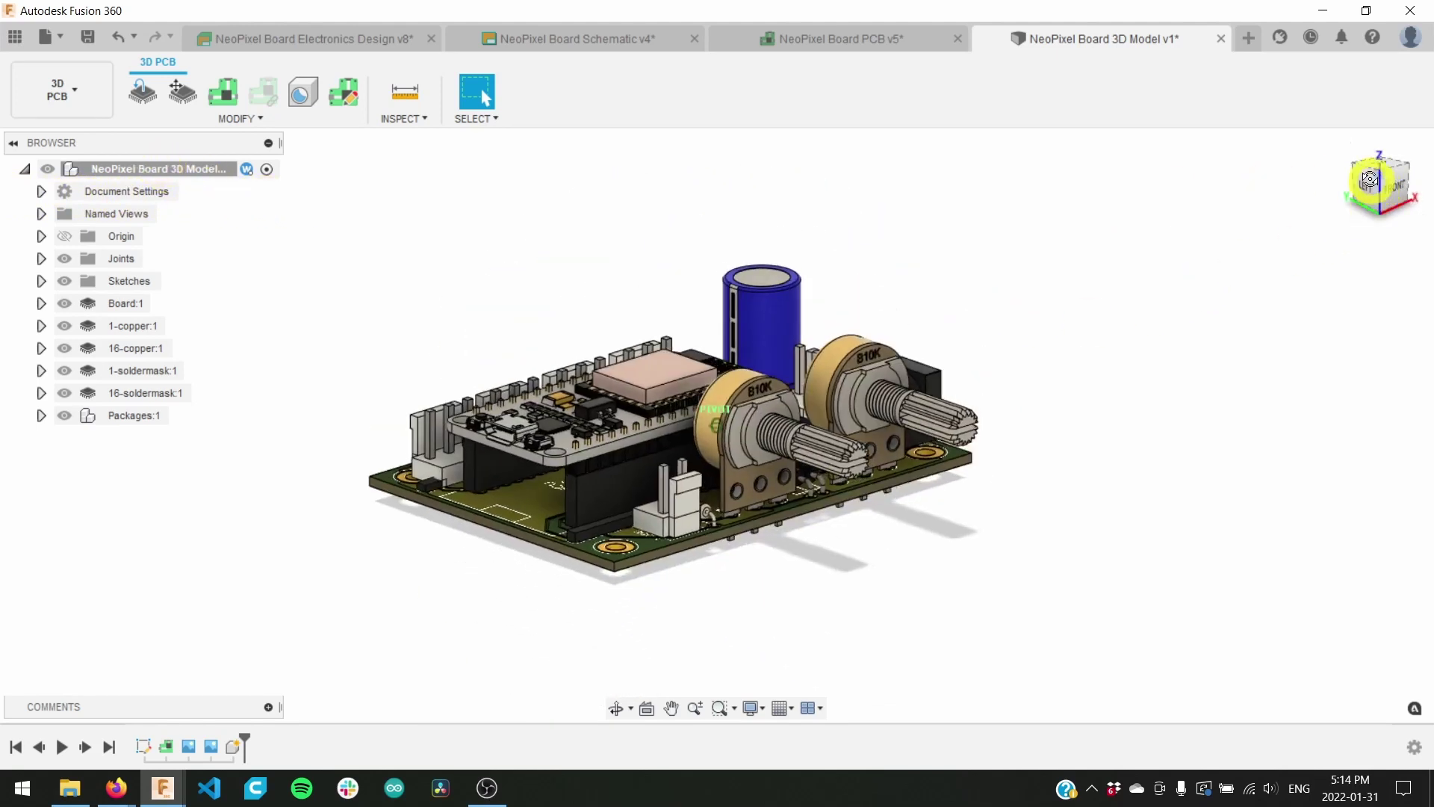
pyautogui.moveTo(1368, 179); pyautogui.dragTo(1106, 81)
pyautogui.click(1377, 202)
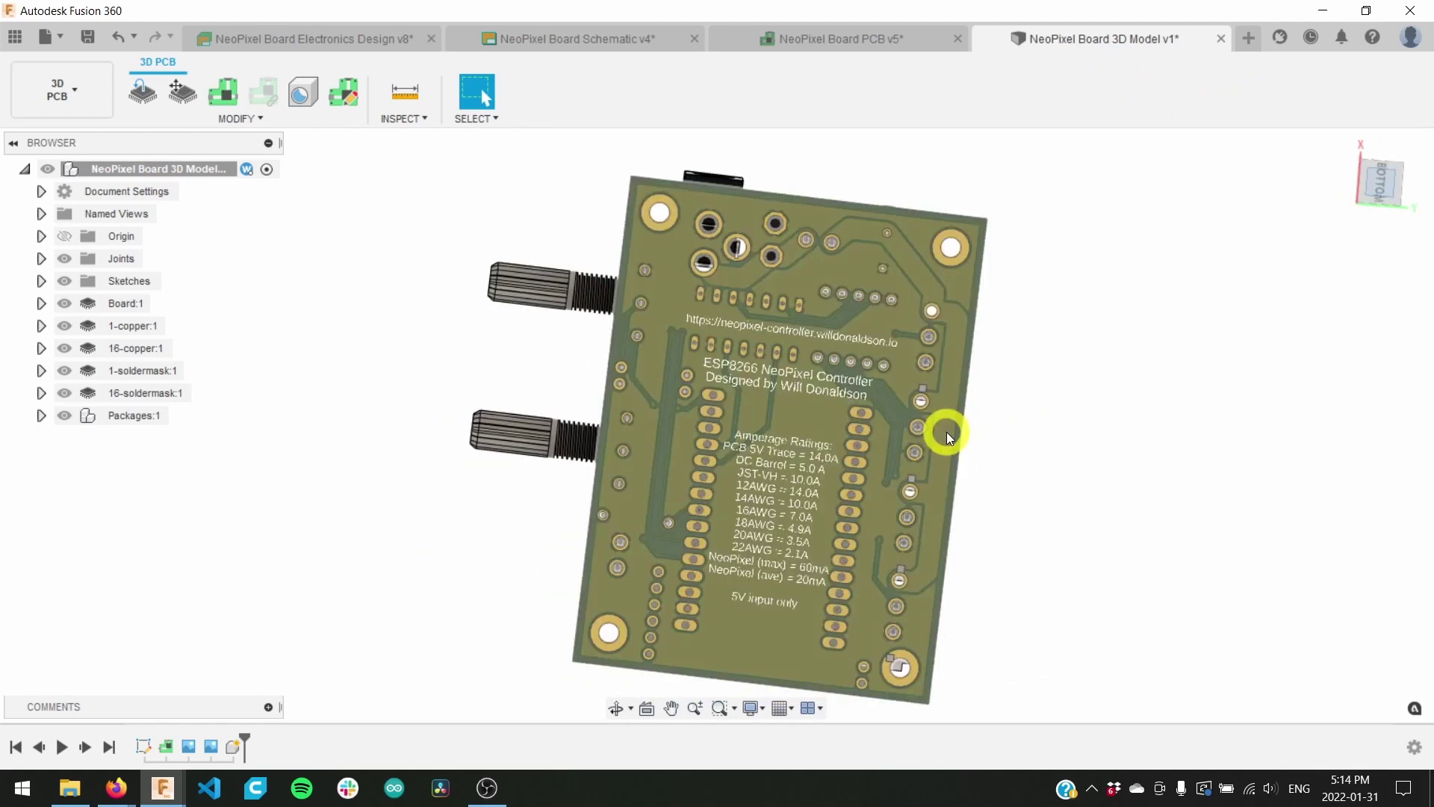
pyautogui.scroll(3, 834, 496)
pyautogui.moveTo(1122, 462); pyautogui.dragTo(1121, 423, button='middle')
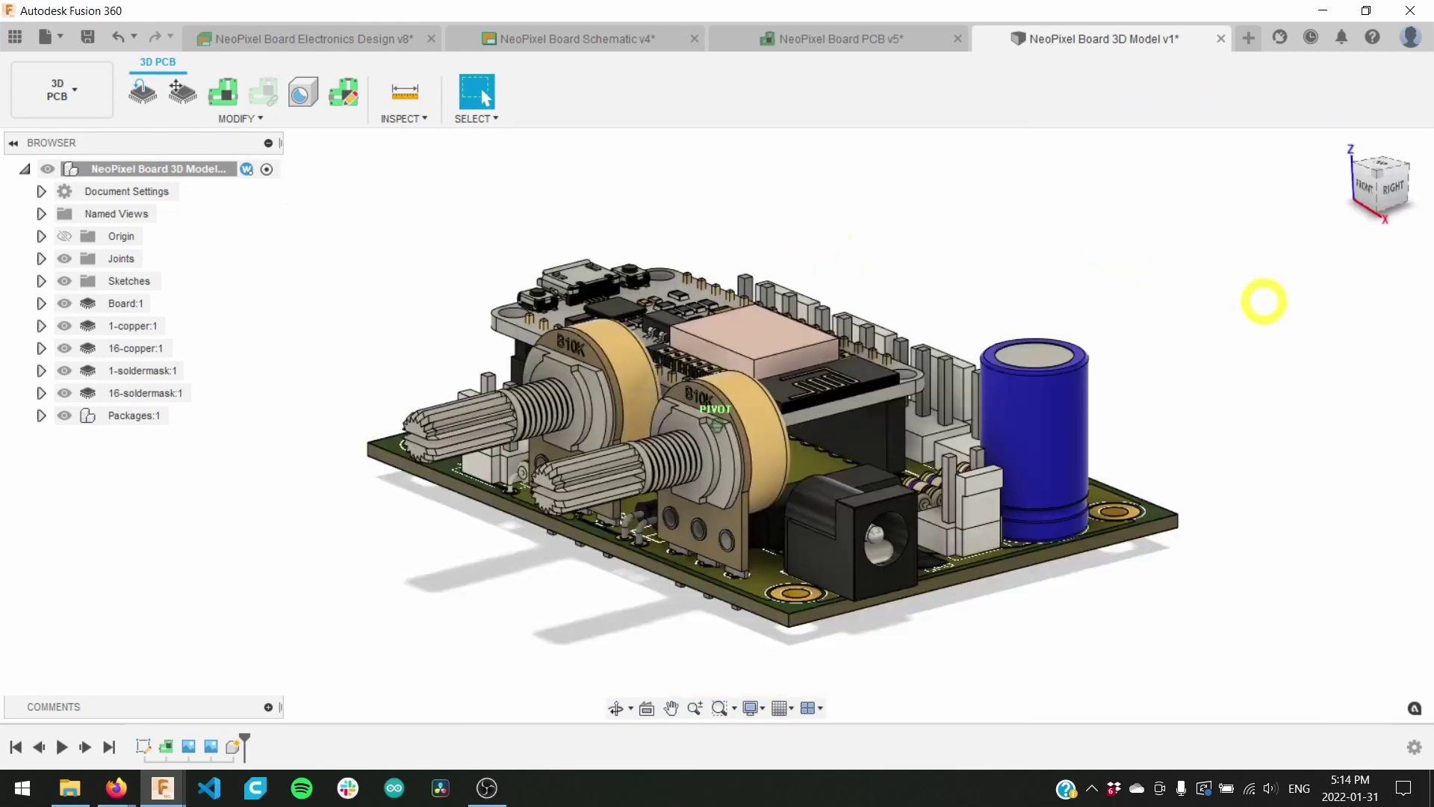
pyautogui.moveTo(1265, 301); pyautogui.dragTo(1252, 333)
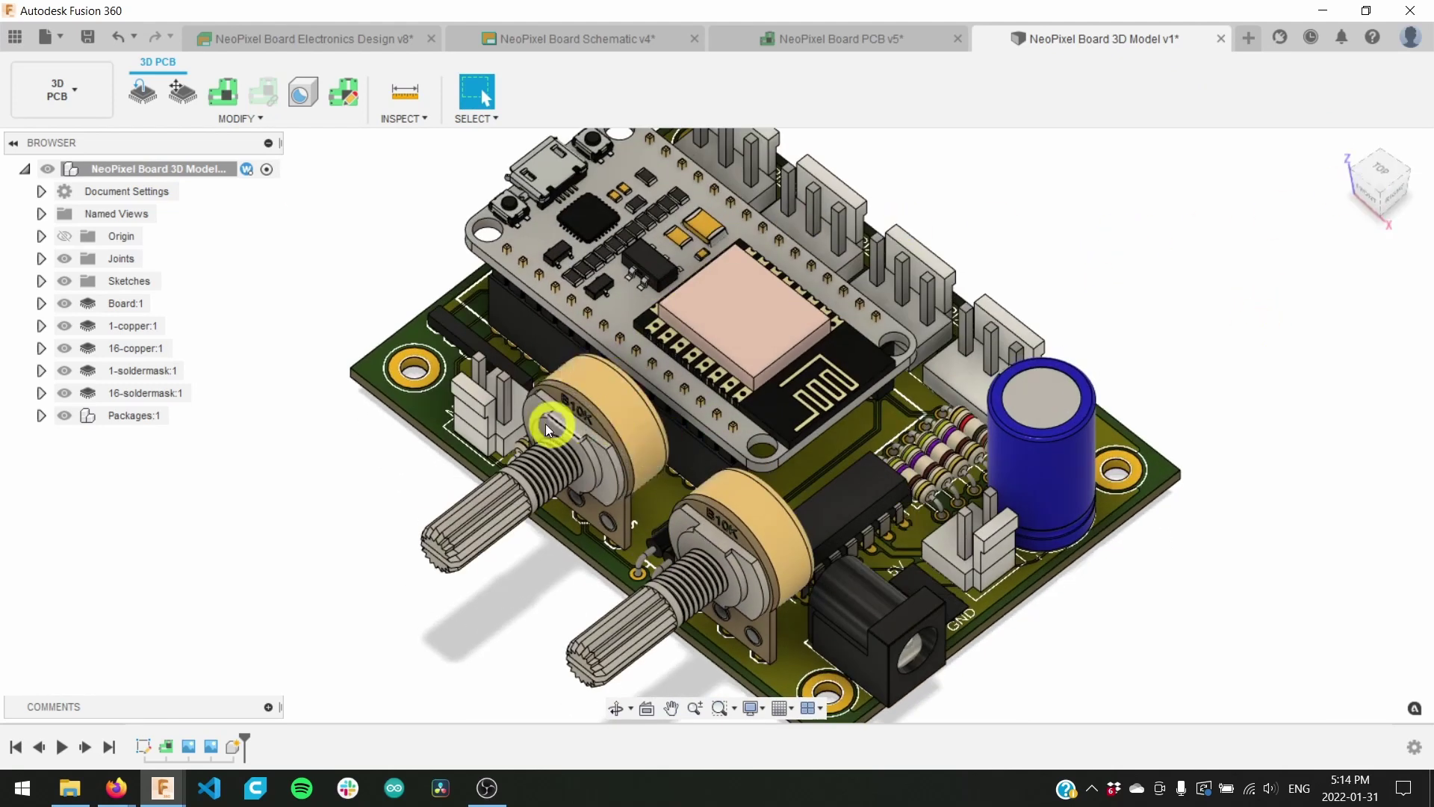
# Step: Hide the component packages to inspect the bare board's top silkscreen and traces, and show the packages again
pyautogui.click(64, 416)
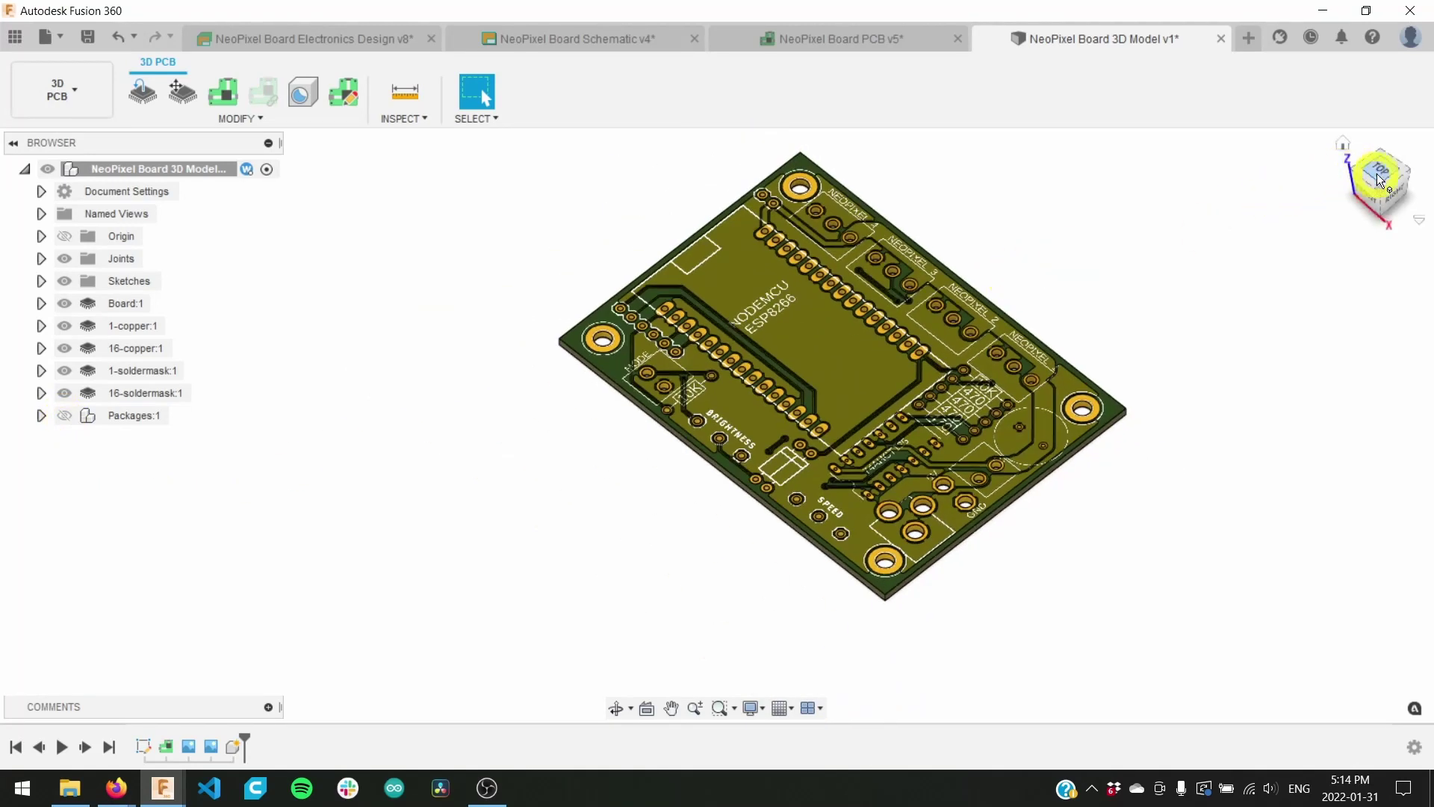
pyautogui.moveTo(1385, 176); pyautogui.dragTo(1389, 227)
pyautogui.scroll(4, 949, 371)
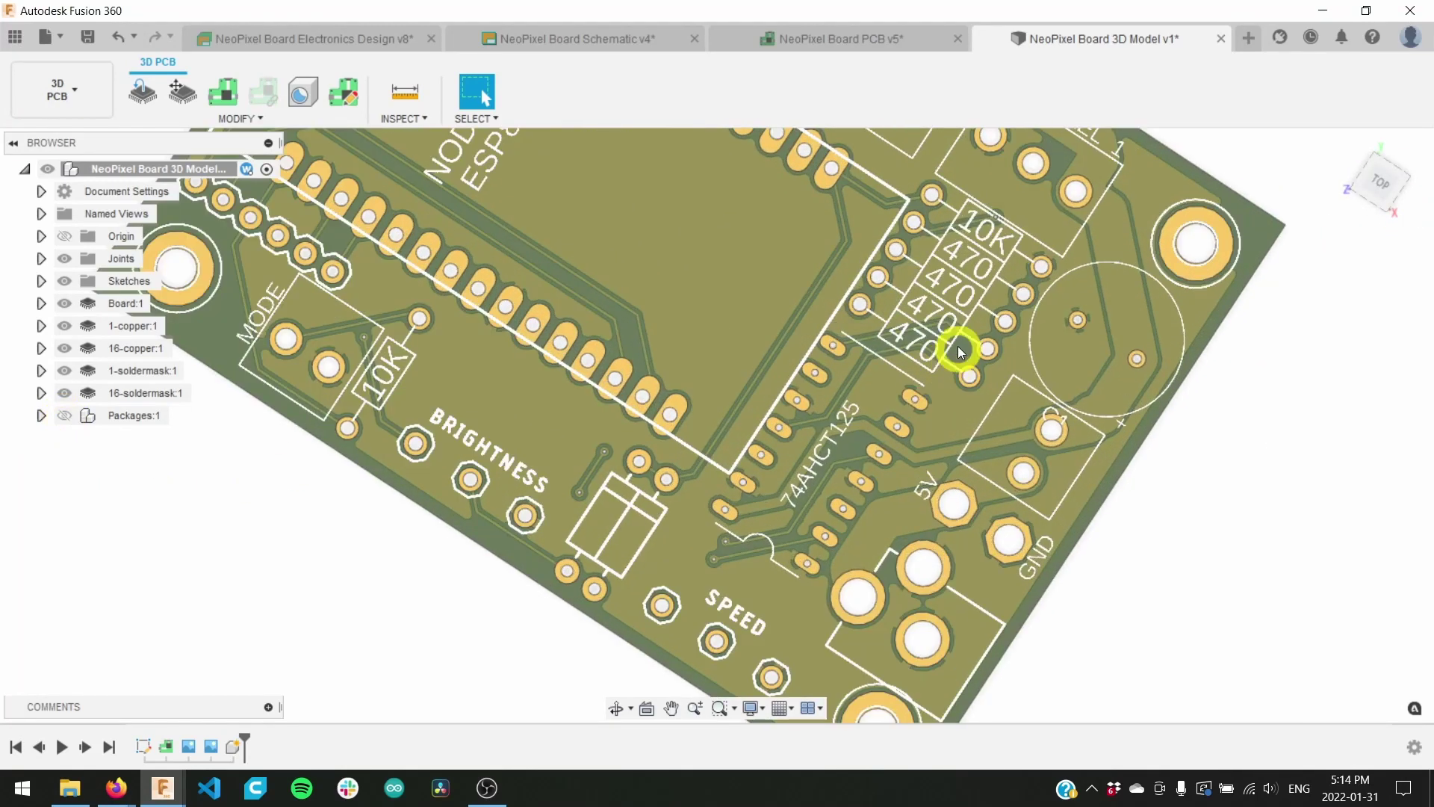
pyautogui.moveTo(959, 347); pyautogui.dragTo(1086, 432, button='middle')
pyautogui.moveTo(1075, 329); pyautogui.dragTo(989, 352, button='middle')
pyautogui.press('Escape')
pyautogui.scroll(-5, 1041, 418)
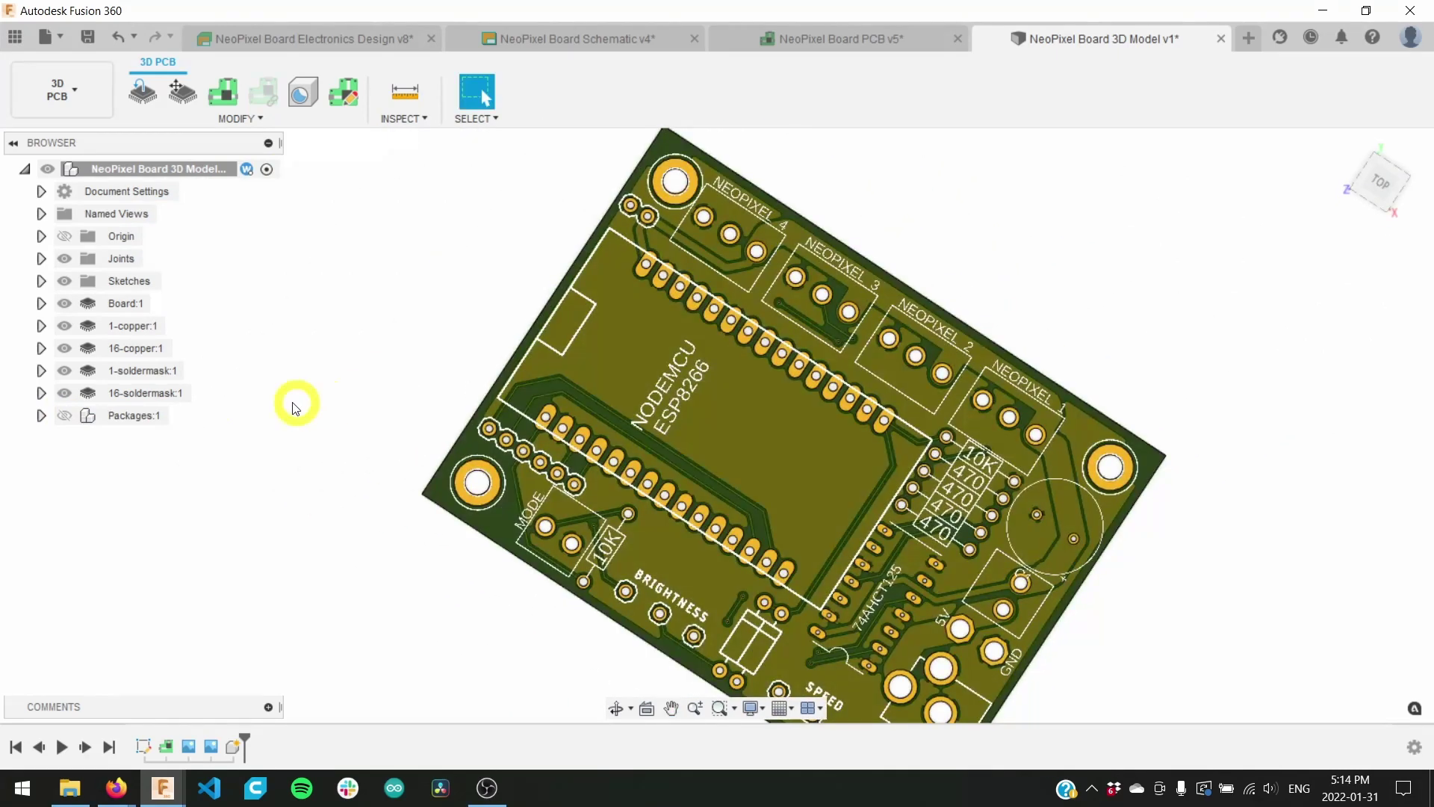
pyautogui.click(64, 415)
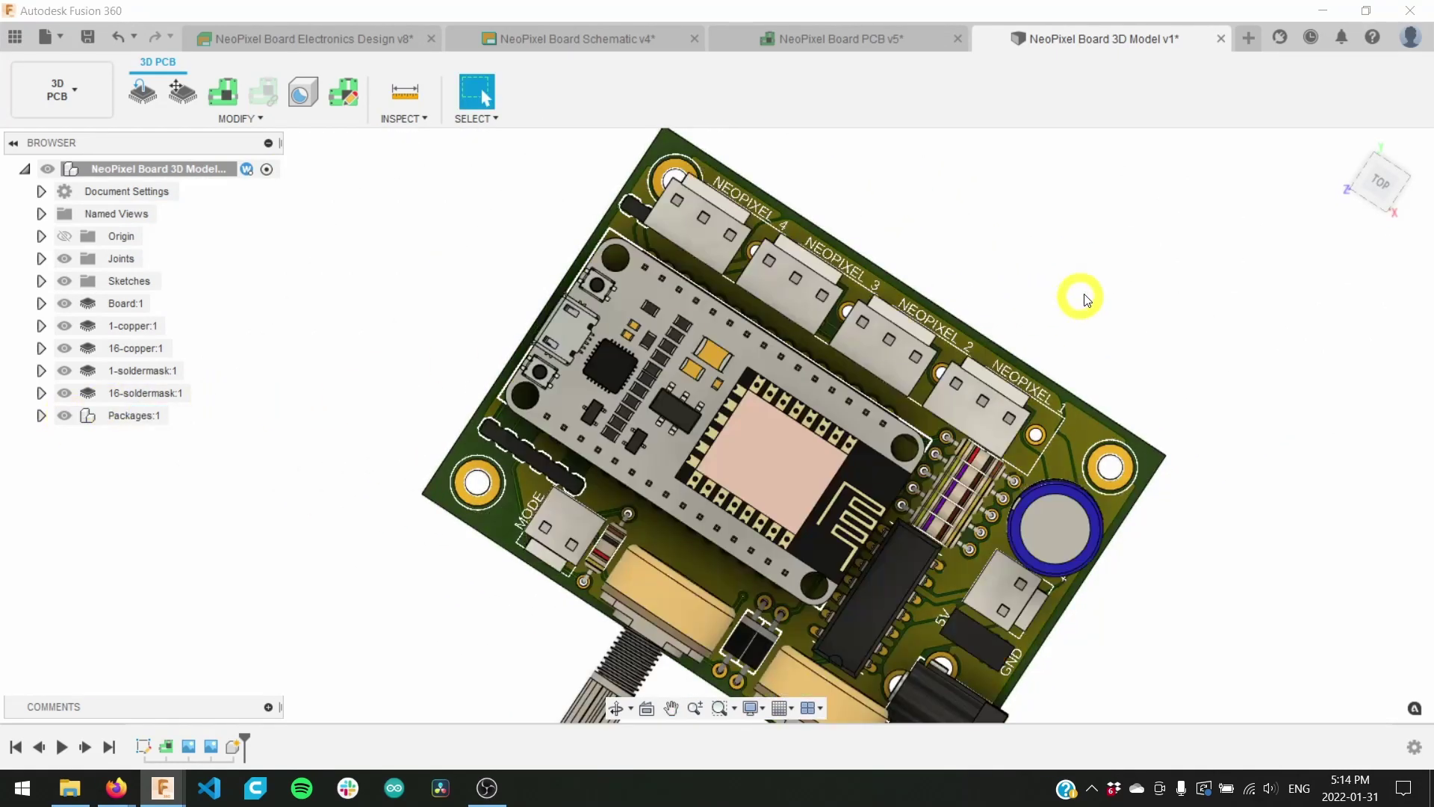
pyautogui.click(1346, 214)
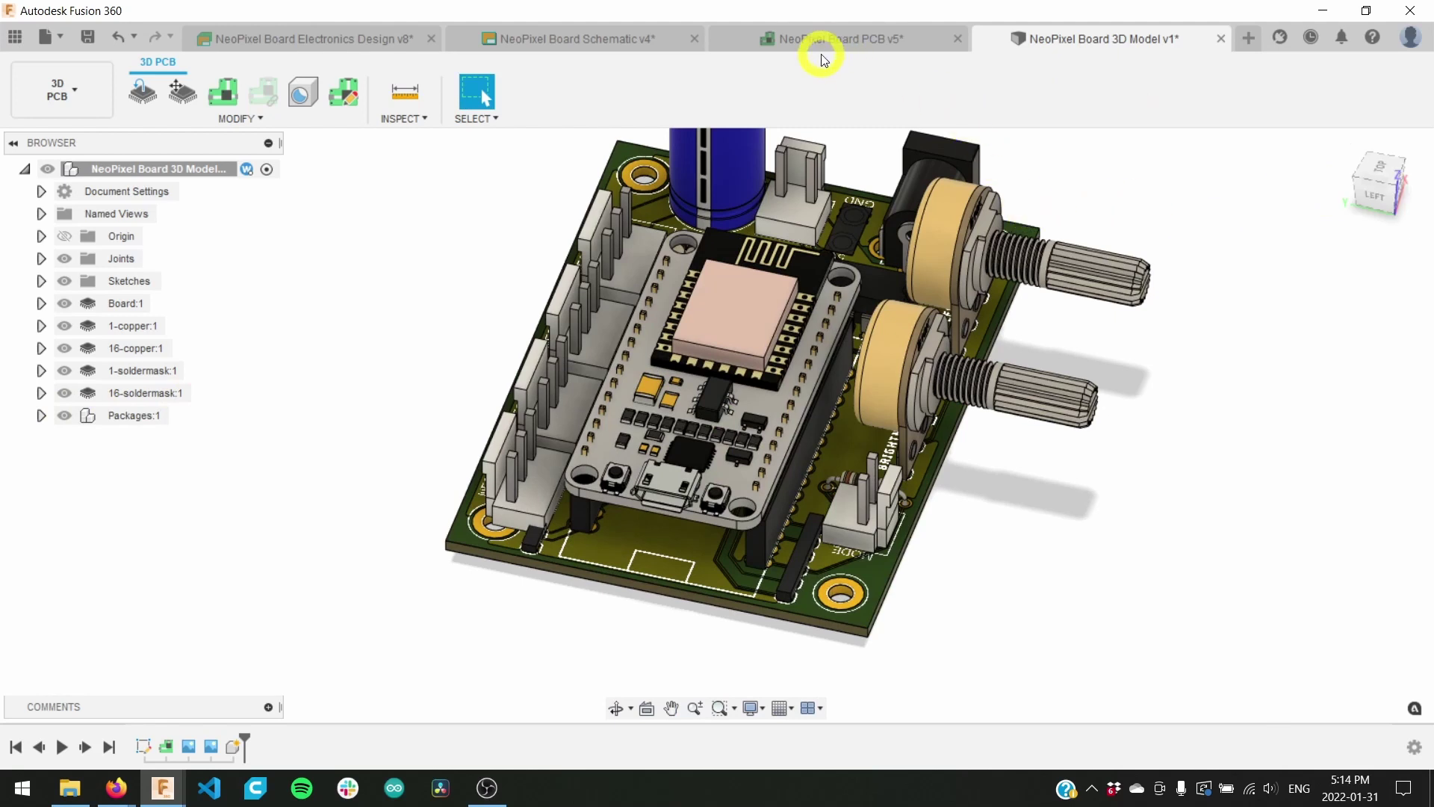
# Step: Return to the PCB layout and examine the bottom side of the board in the manufacturing preview
pyautogui.click(841, 41)
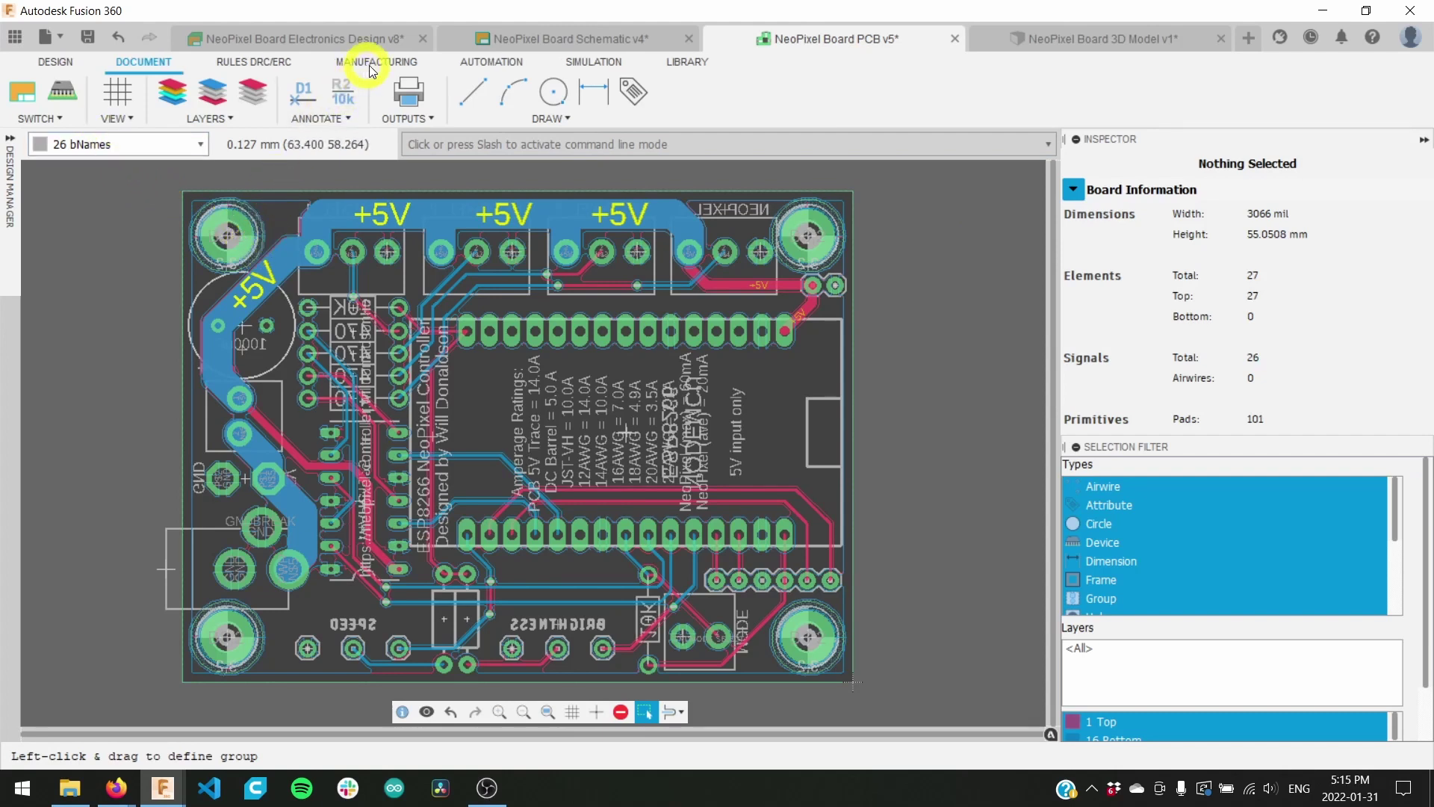
pyautogui.click(392, 64)
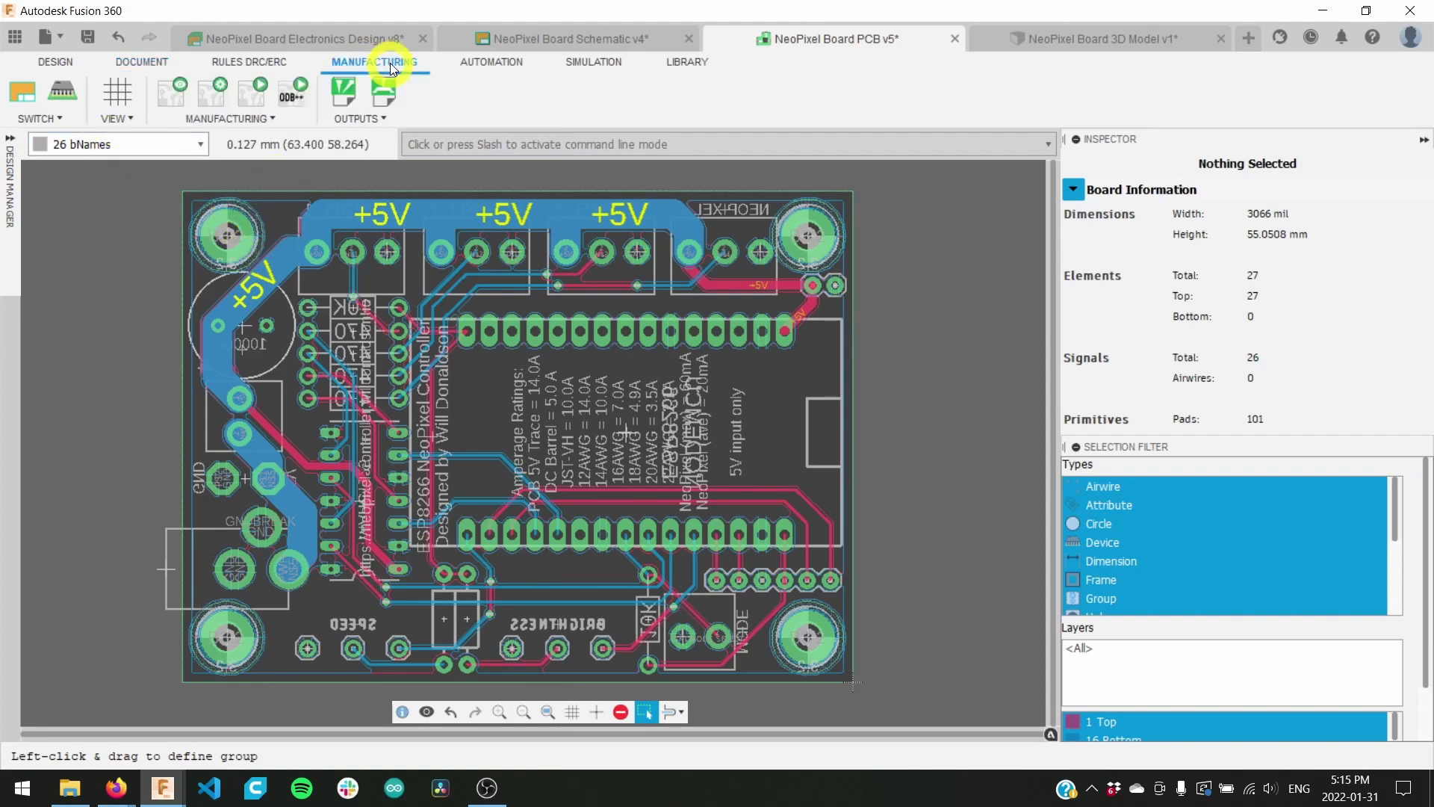
pyautogui.click(171, 95)
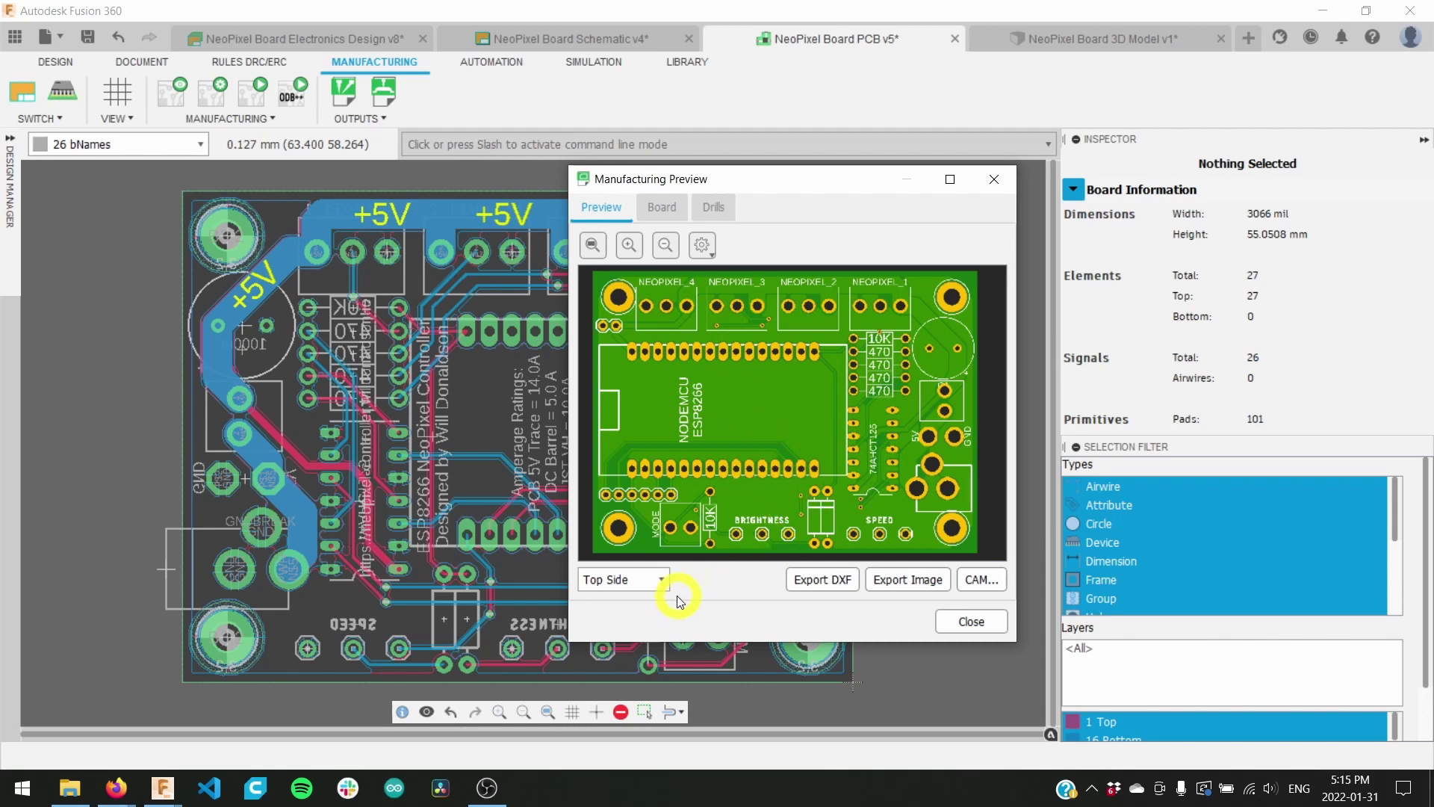
pyautogui.click(649, 583)
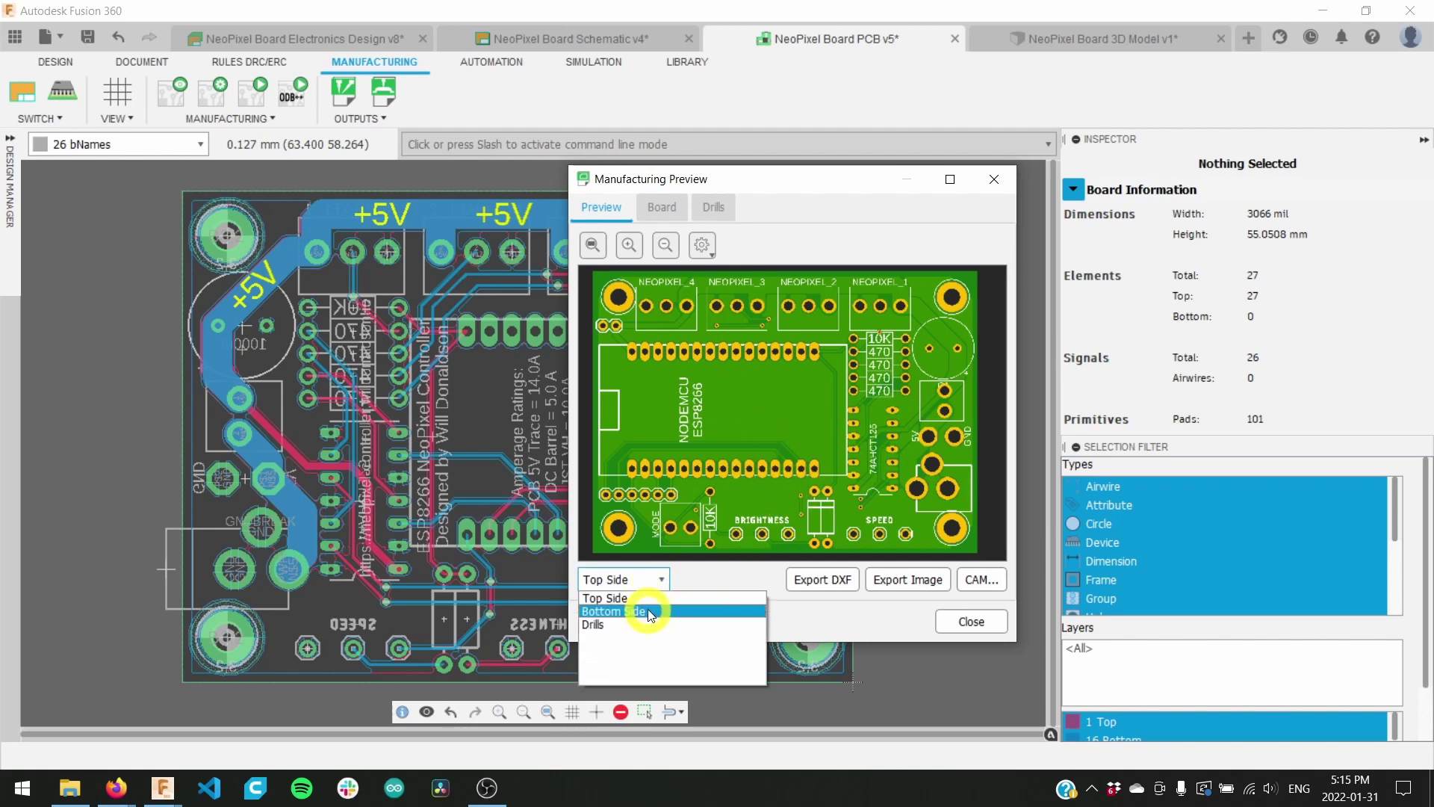
pyautogui.click(648, 611)
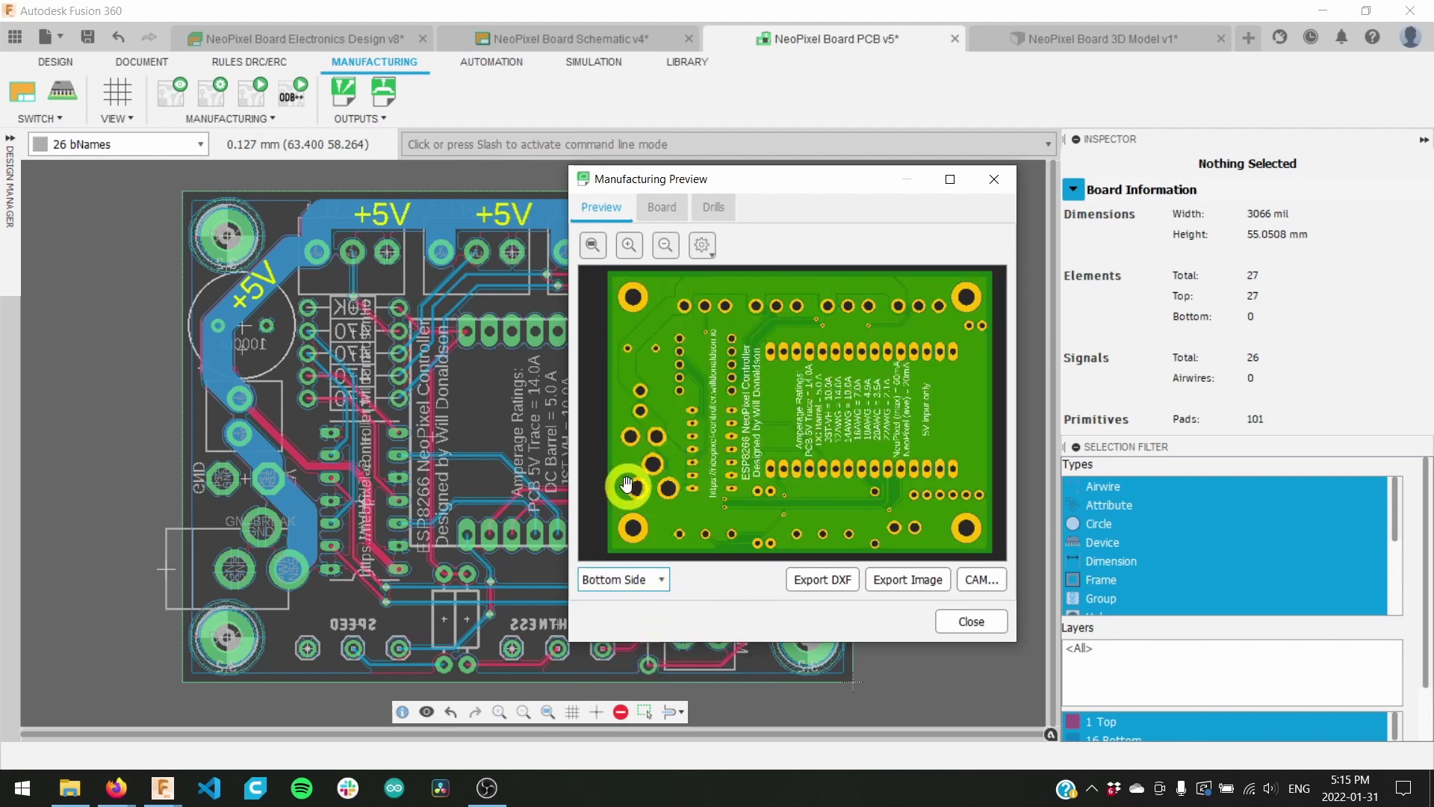
pyautogui.scroll(2, 795, 459)
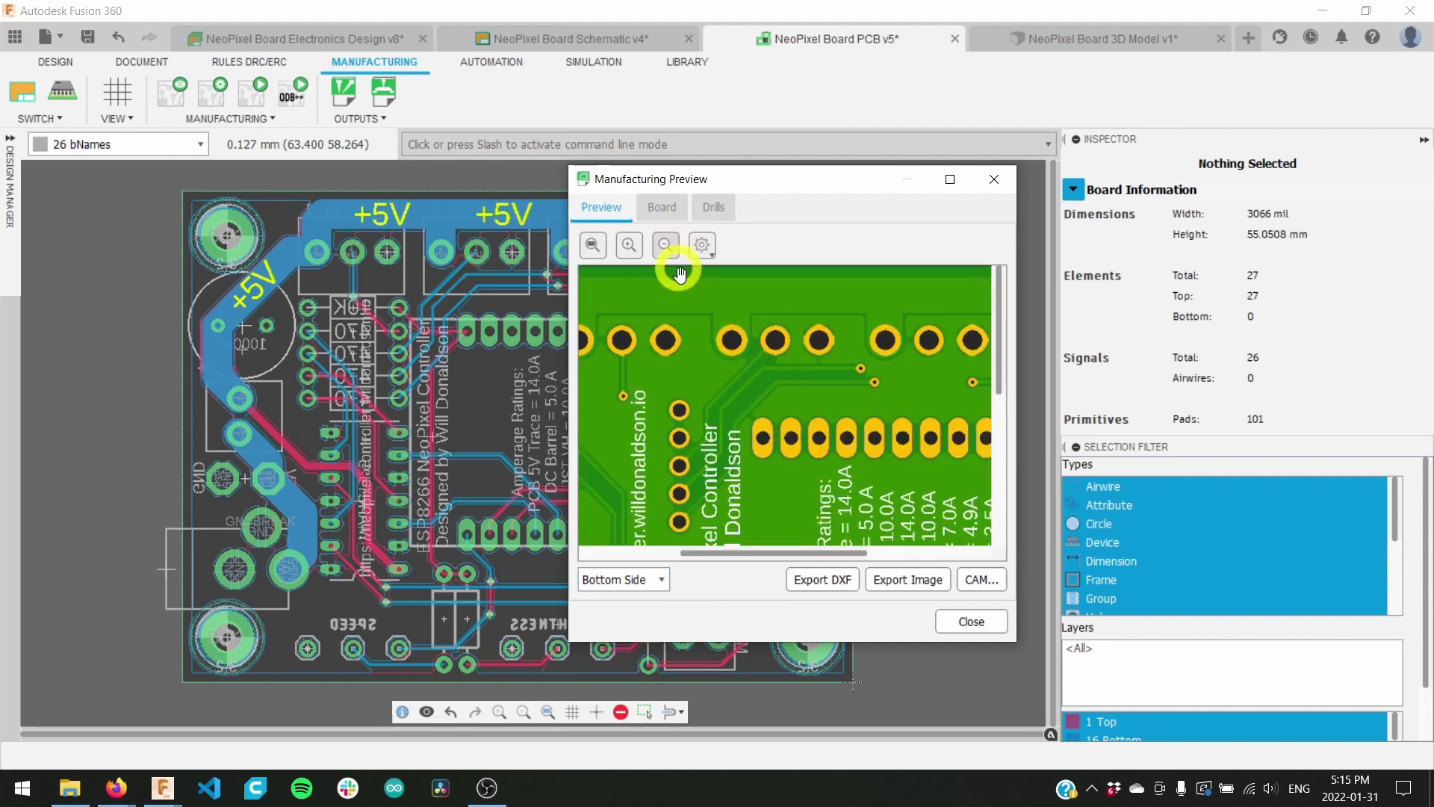
pyautogui.click(667, 250)
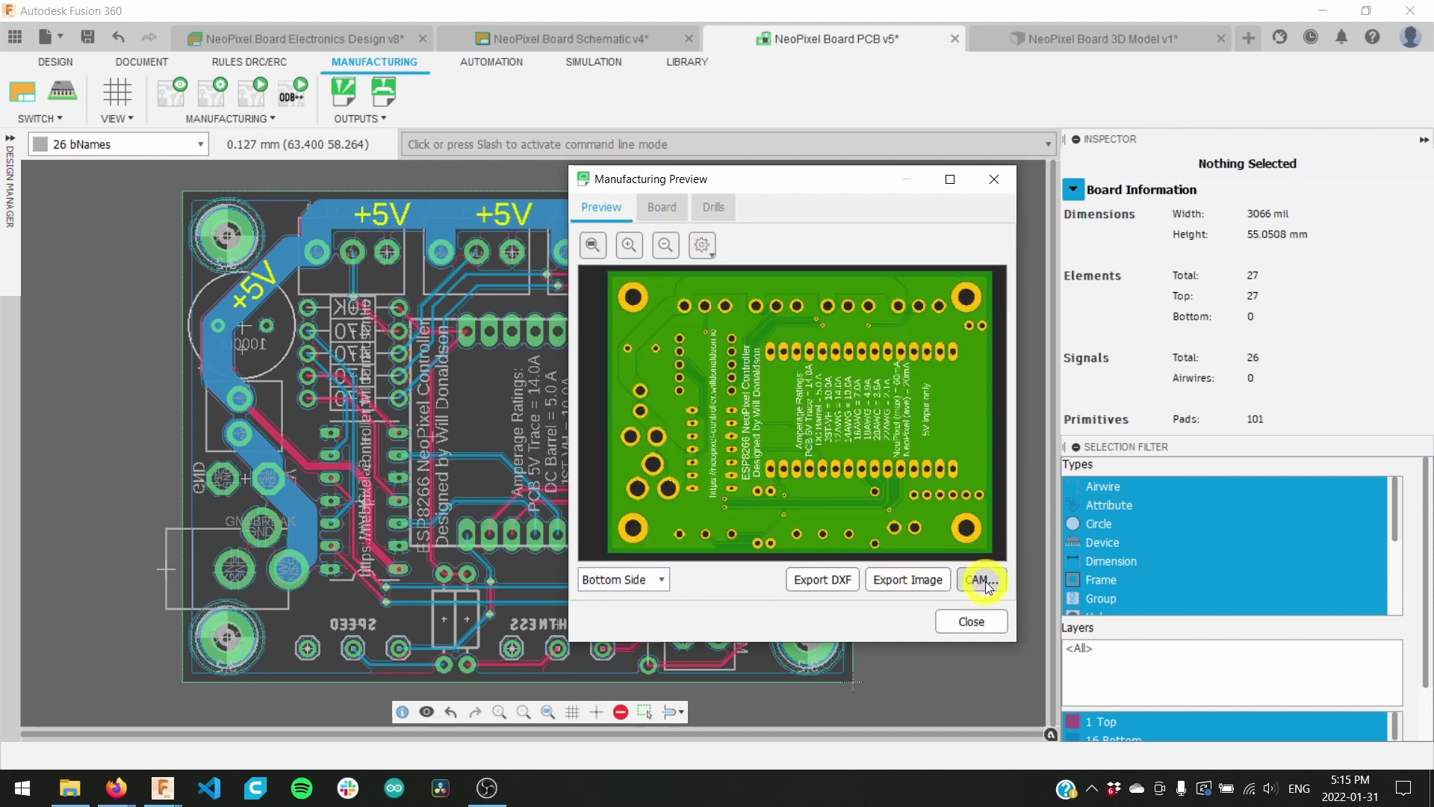
# Step: Open the CAM Processor and review the Gerber previews of the copper, profile, soldermask, solderpaste and silkscreen layers
pyautogui.click(984, 581)
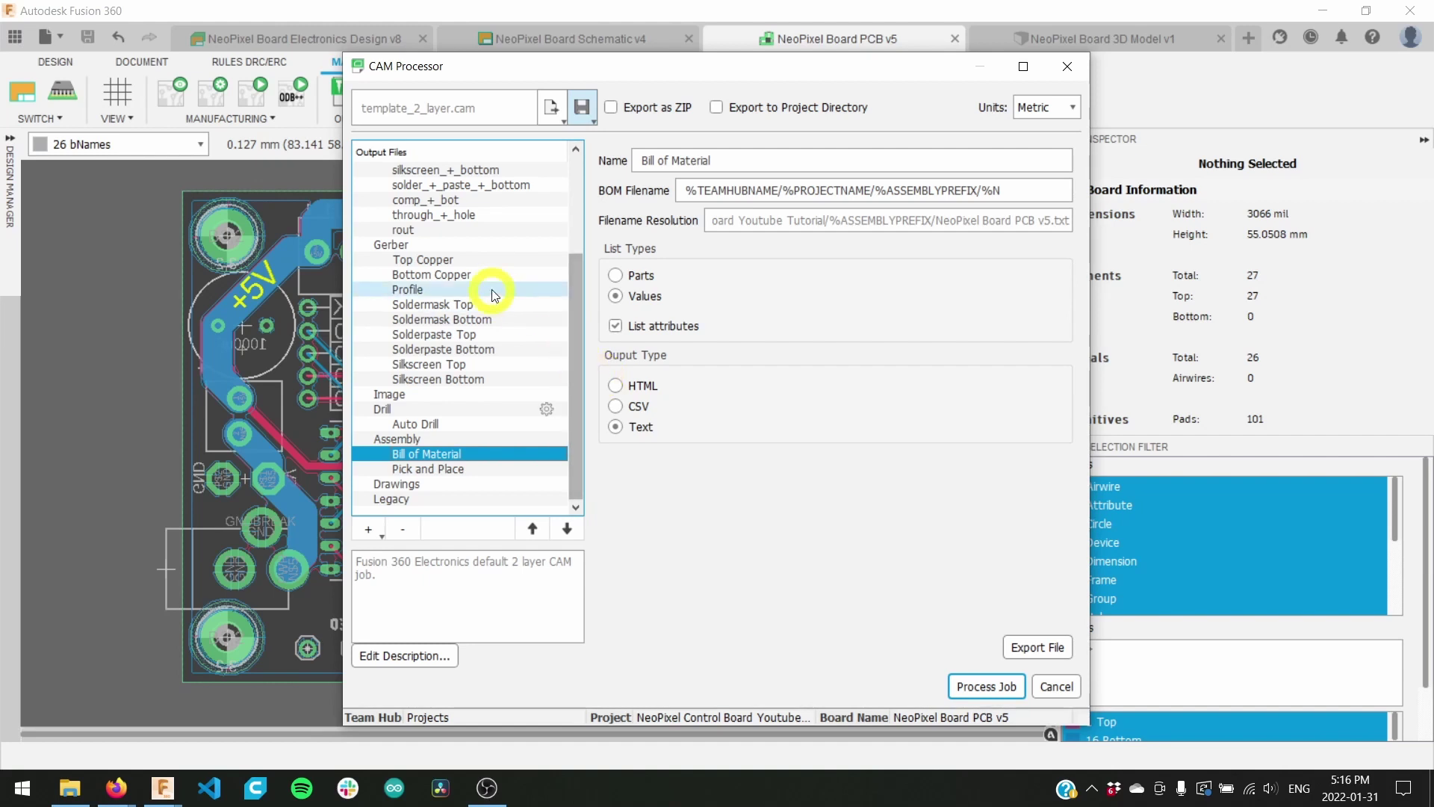
pyautogui.click(448, 260)
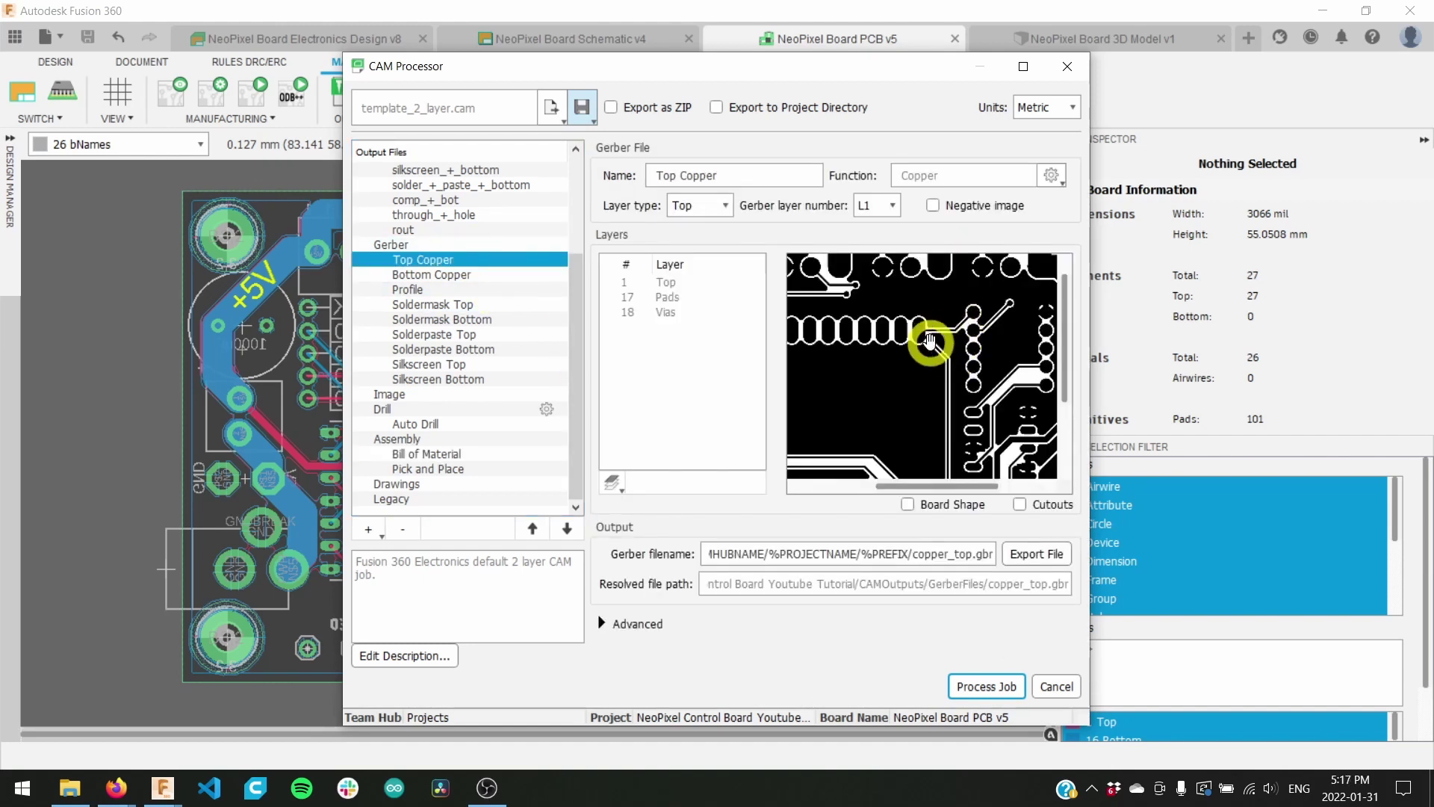
pyautogui.click(464, 278)
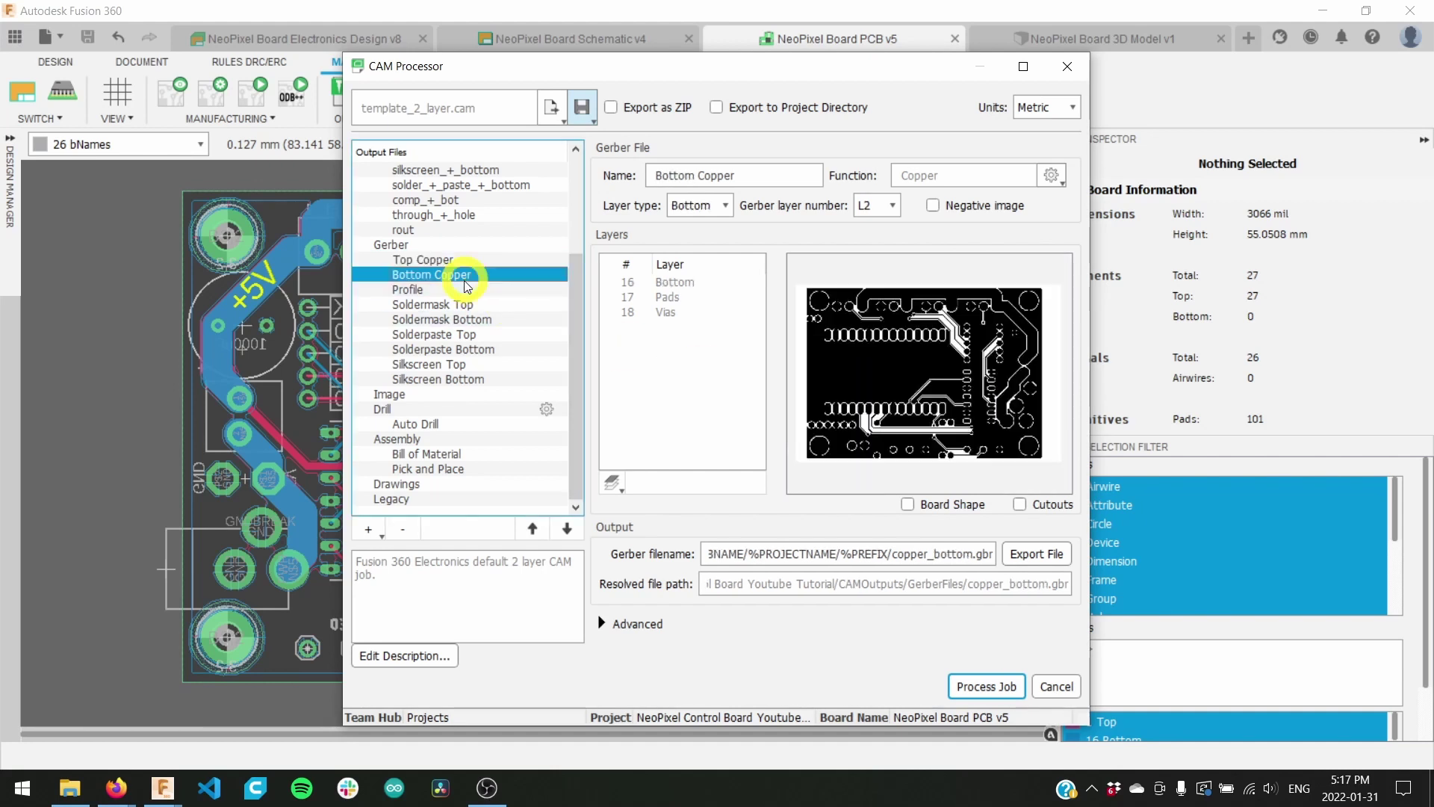
pyautogui.click(467, 290)
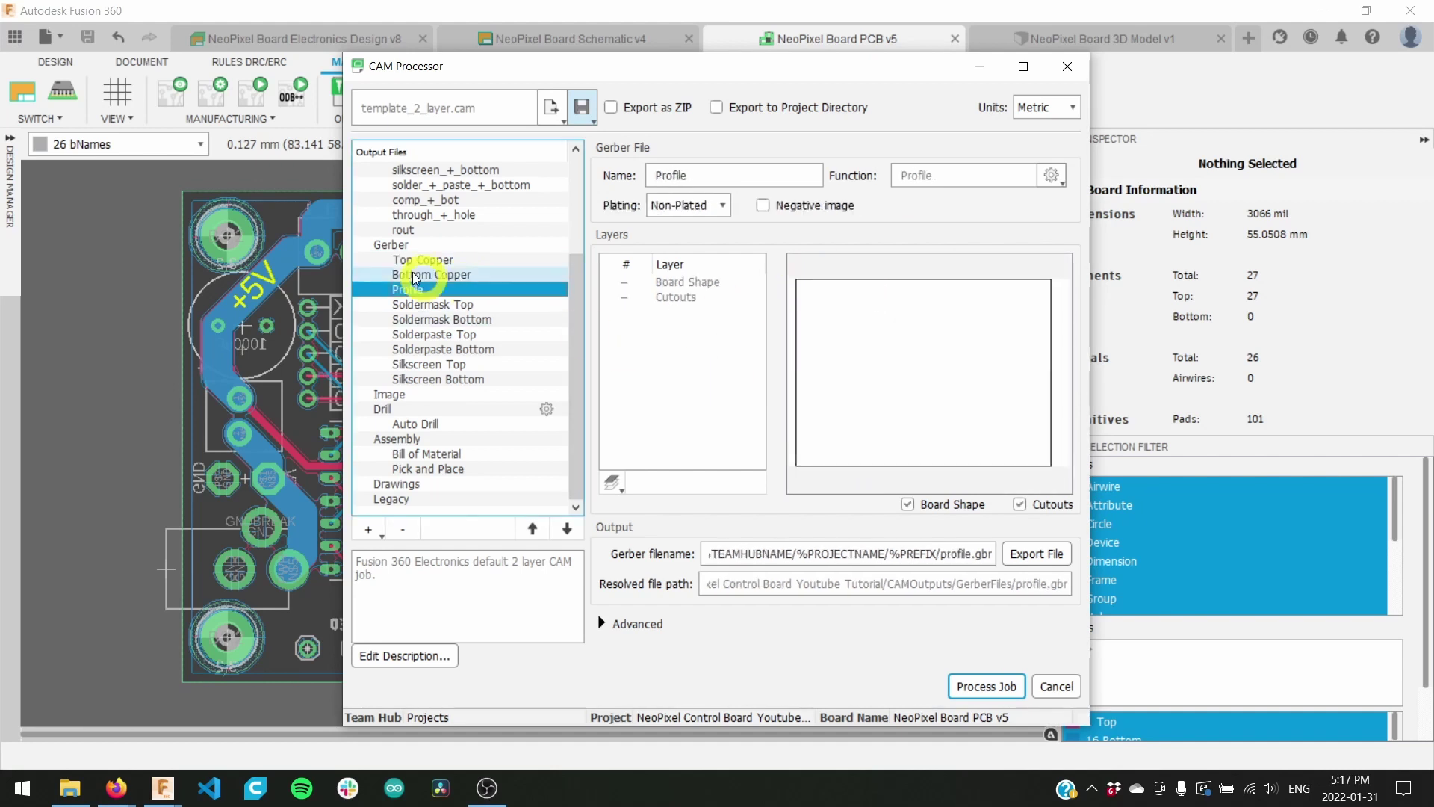
pyautogui.click(424, 306)
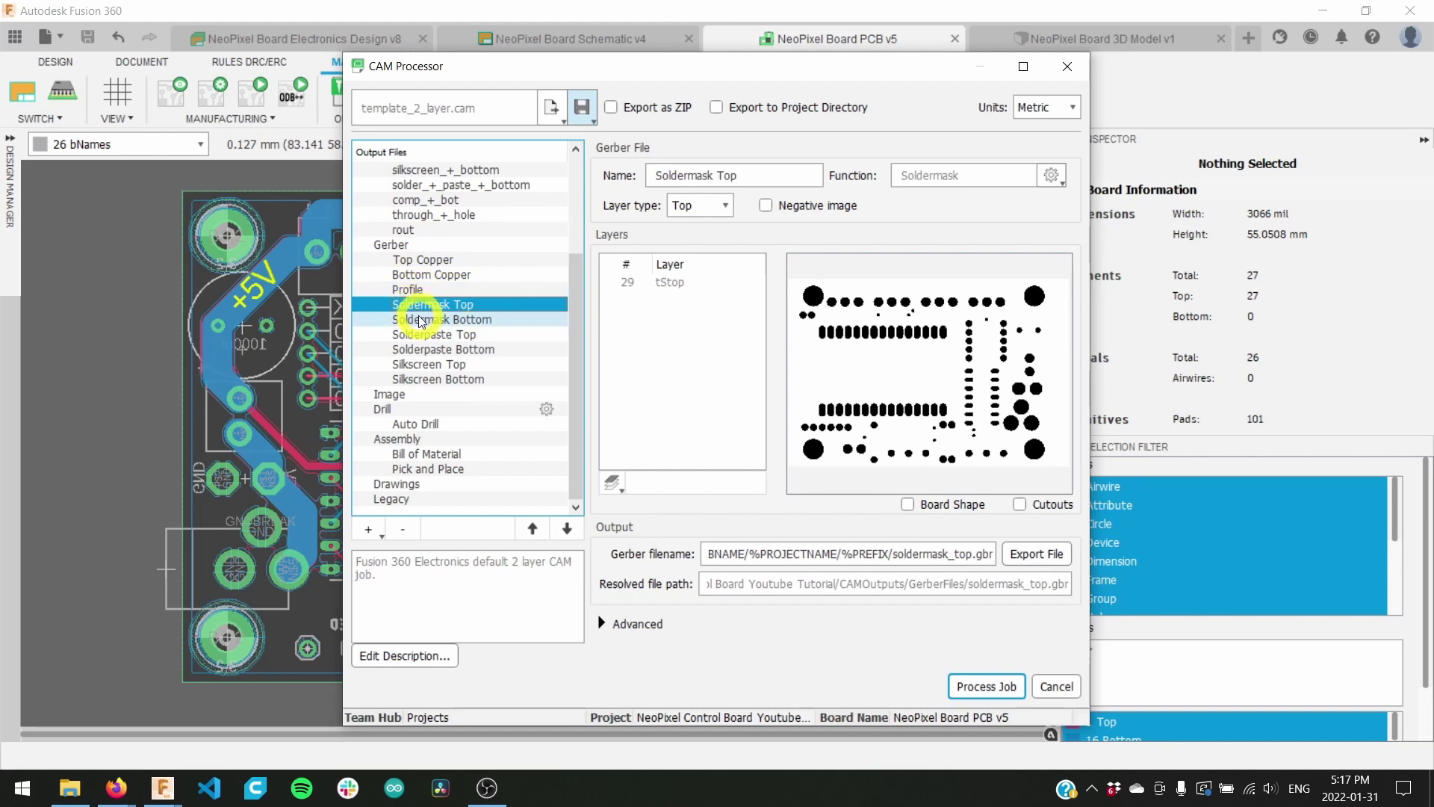
pyautogui.click(429, 320)
pyautogui.click(432, 335)
pyautogui.click(433, 350)
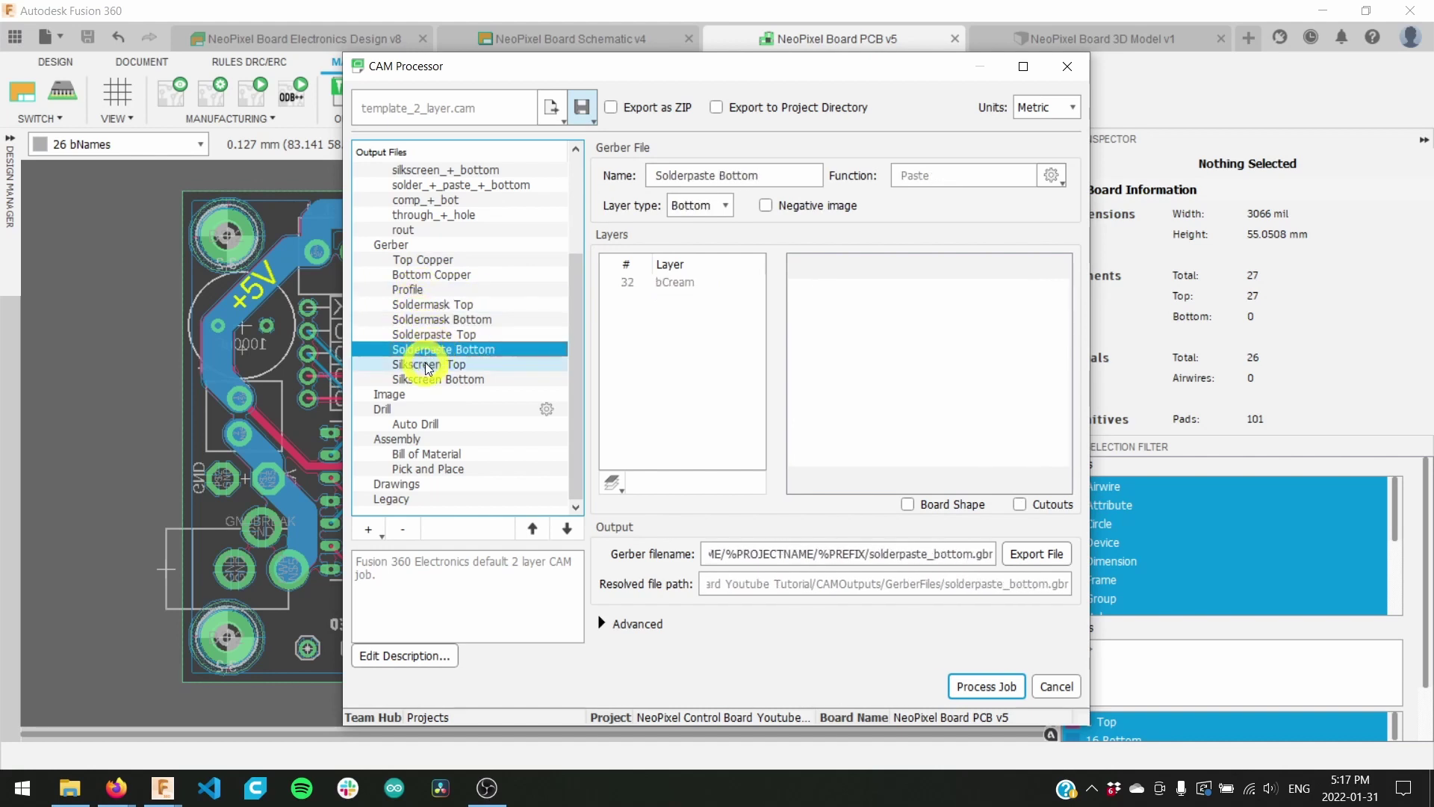
pyautogui.click(429, 364)
pyautogui.click(432, 379)
pyautogui.scroll(3, 887, 368)
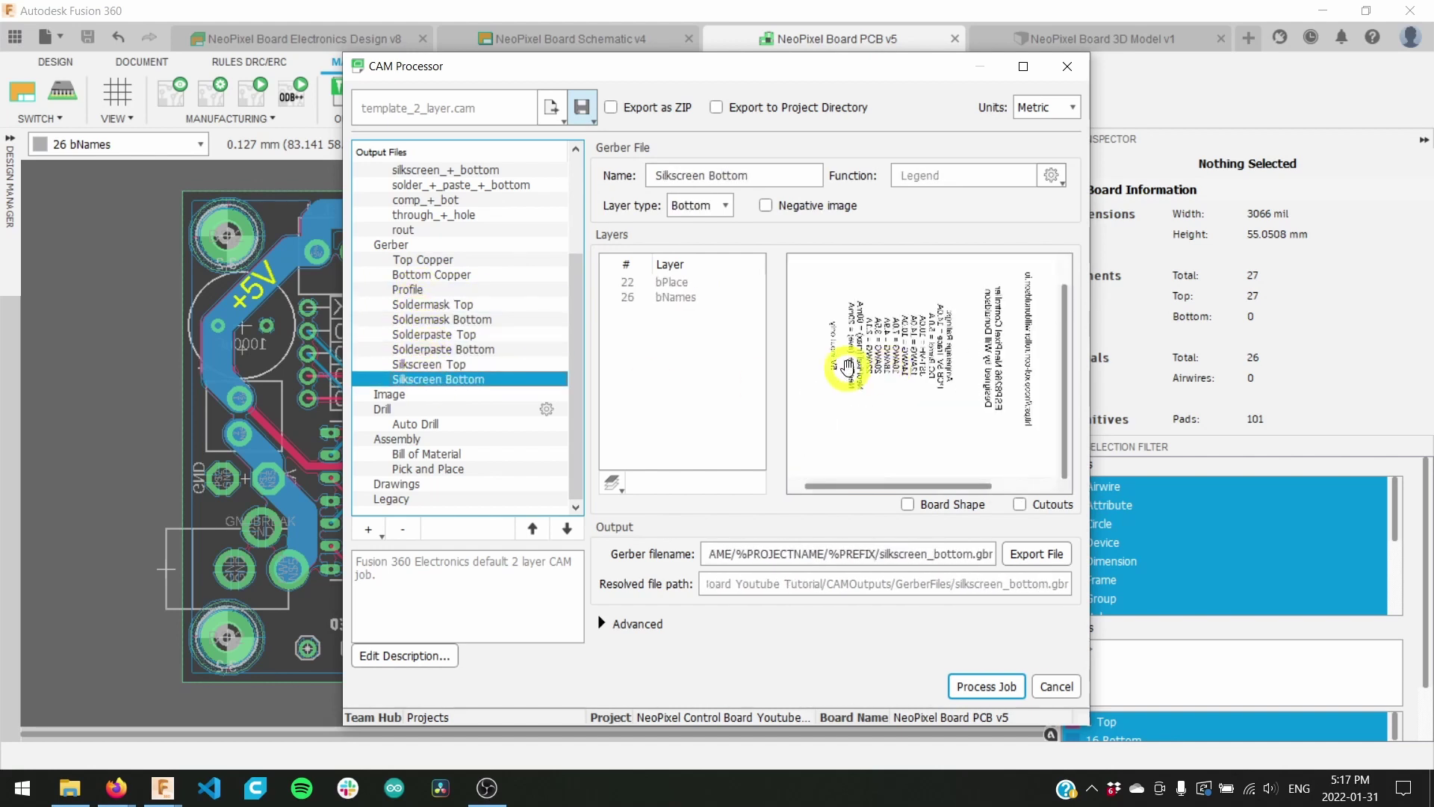
pyautogui.click(448, 334)
pyautogui.click(399, 320)
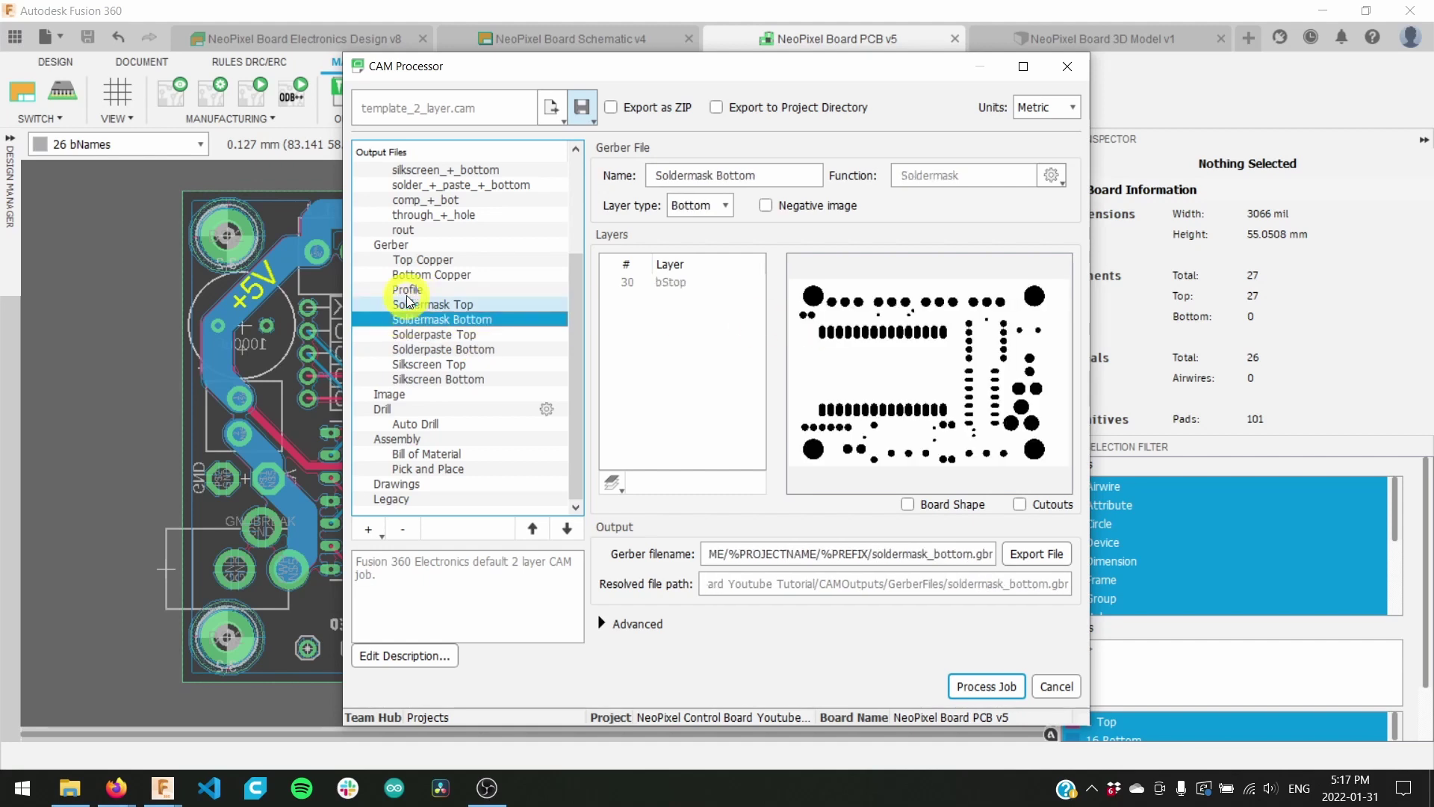
# Step: Process the CAM job as a ZIP export, saving the archive as YouTube_DEMO in the Gerber Files folder
pyautogui.click(660, 114)
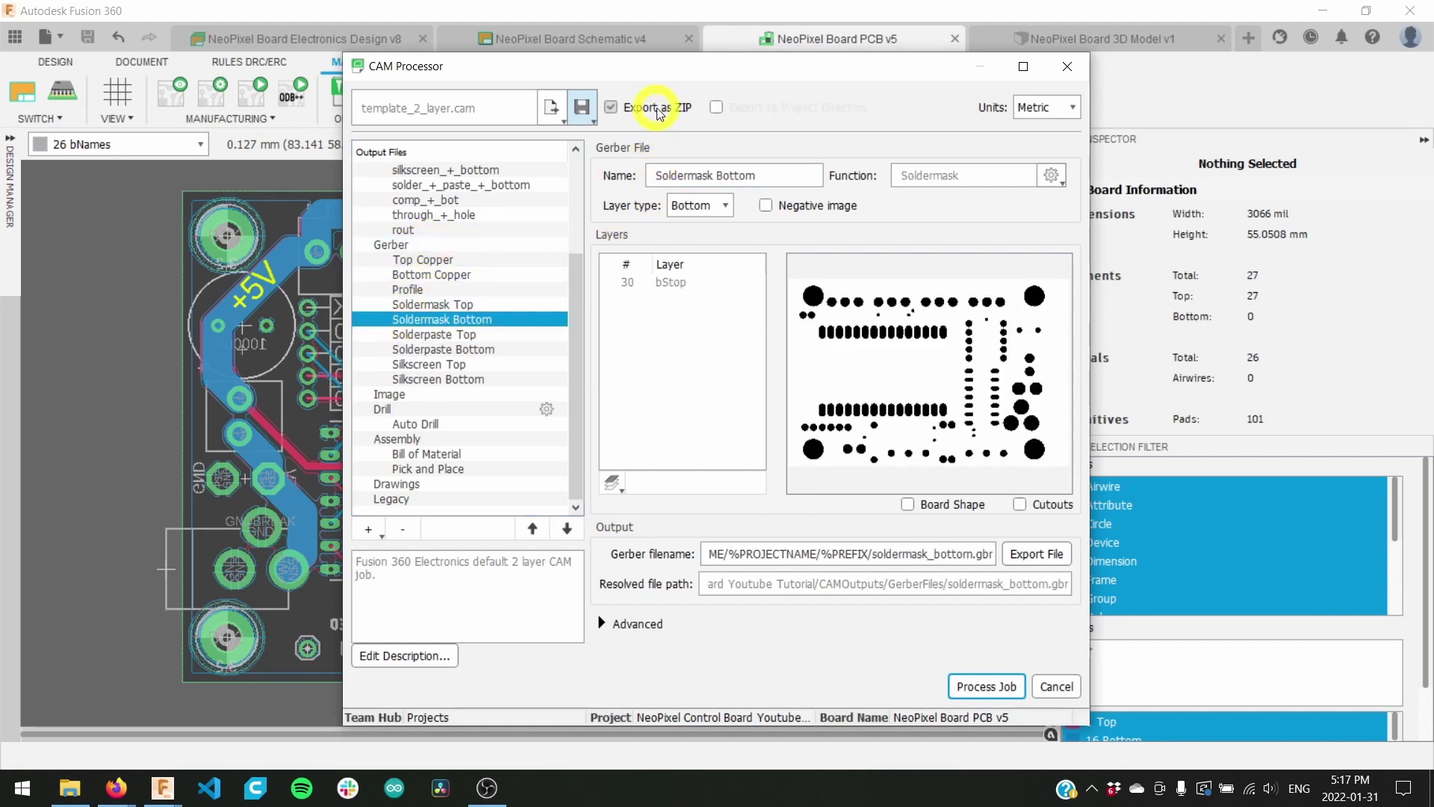
pyautogui.click(995, 686)
pyautogui.write('YouTube_DEMO')
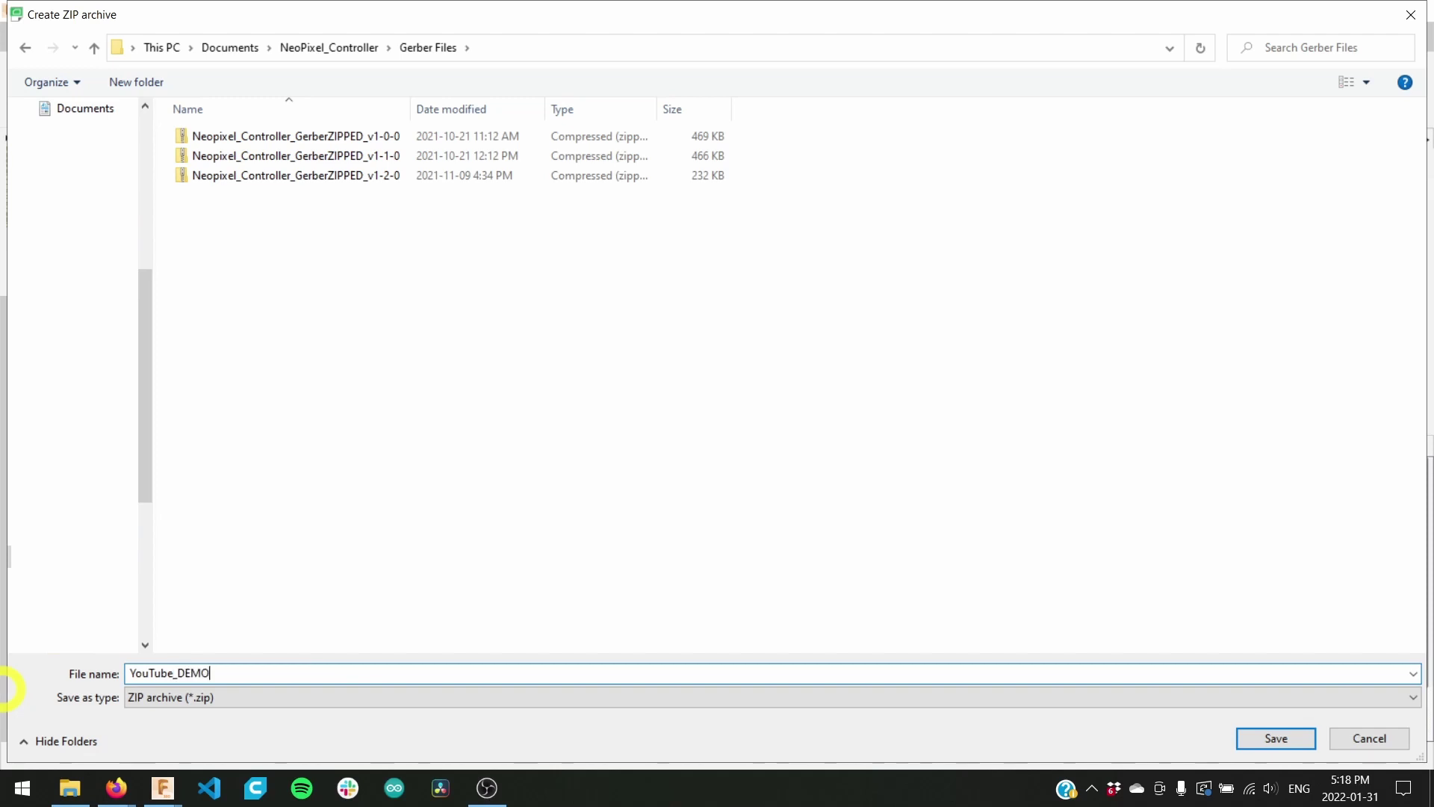
pyautogui.press('Return')
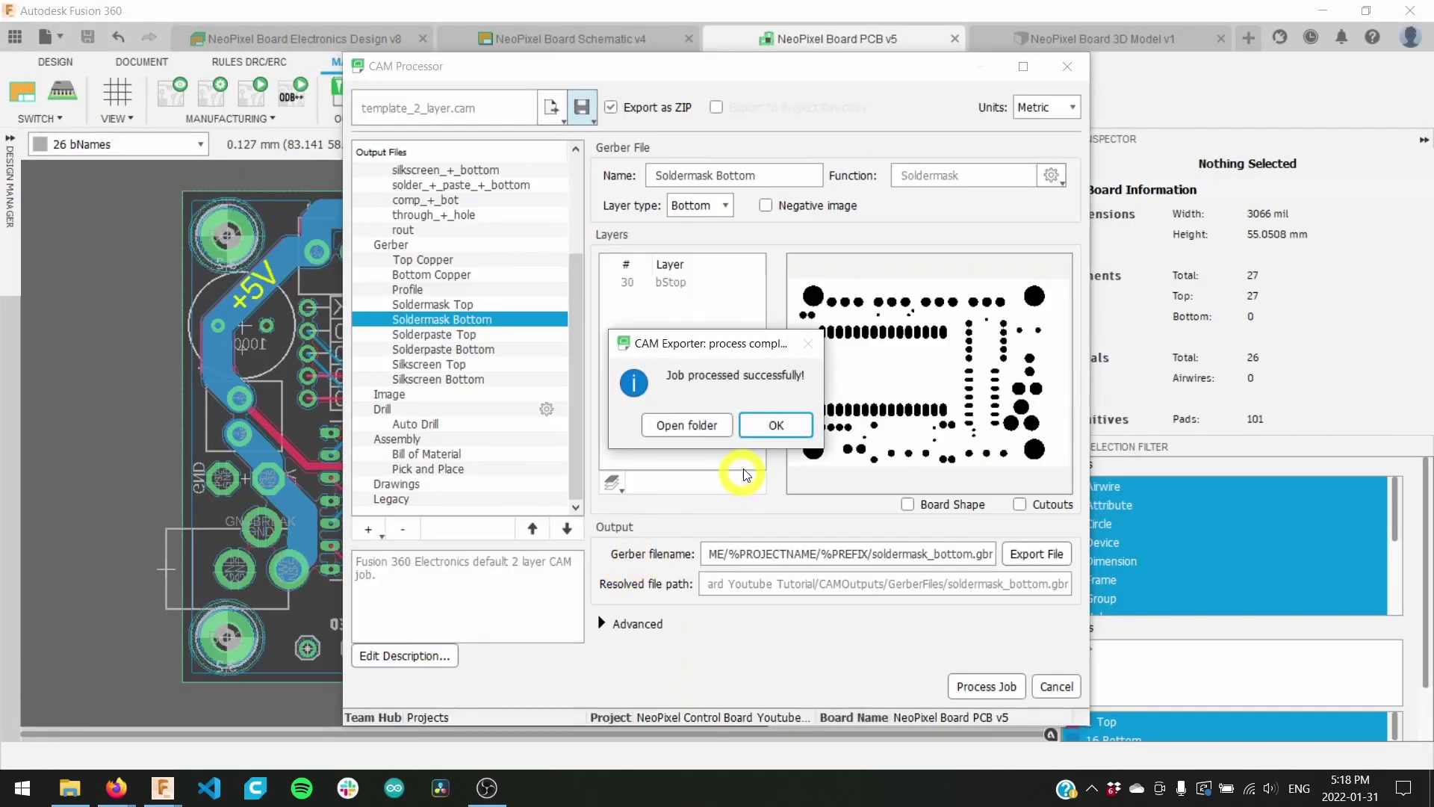
pyautogui.click(777, 425)
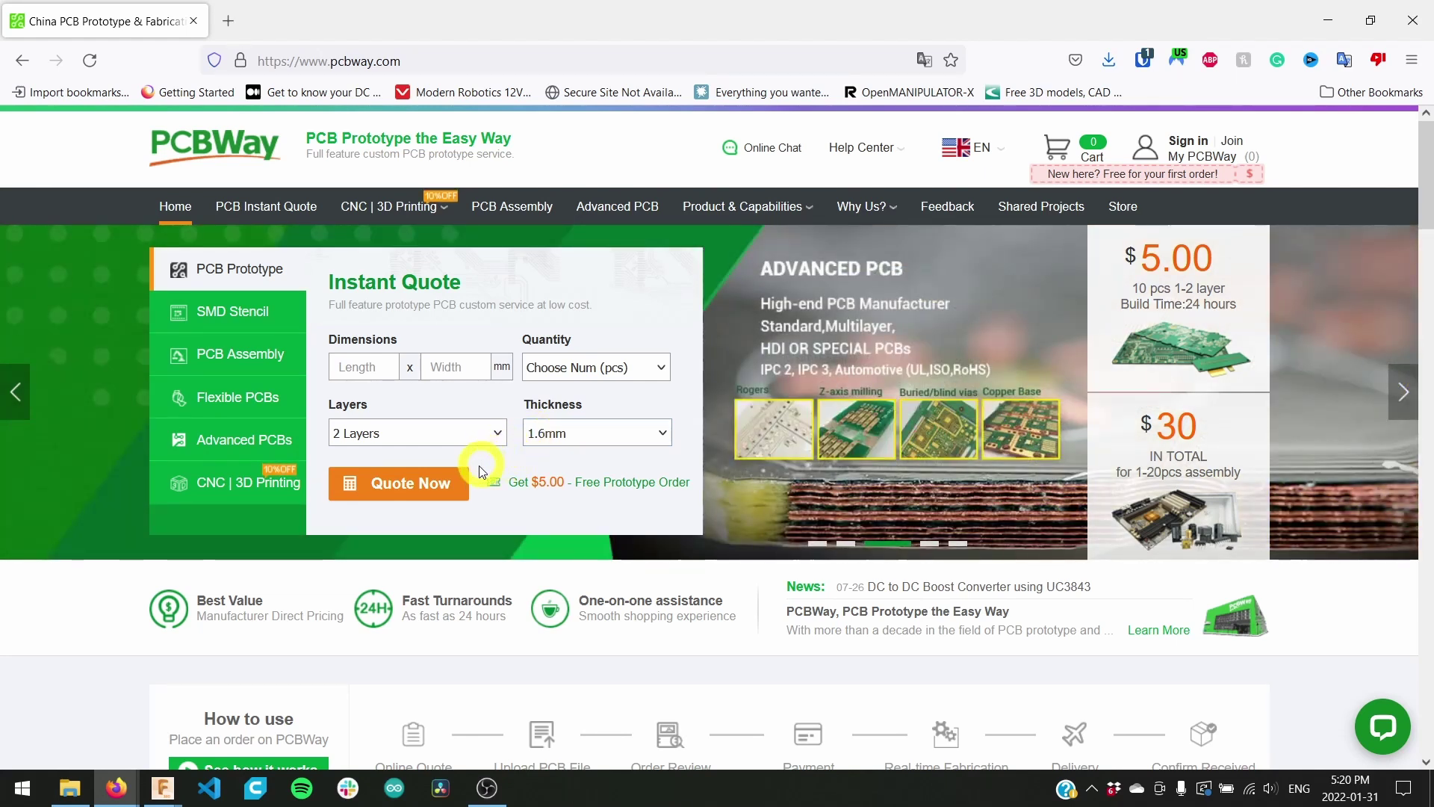
# Step: Open PCBWay's quick-order PCB quote form and upload the YouTube_DEMO Gerber archive from the Gerber Files folder
pyautogui.click(408, 489)
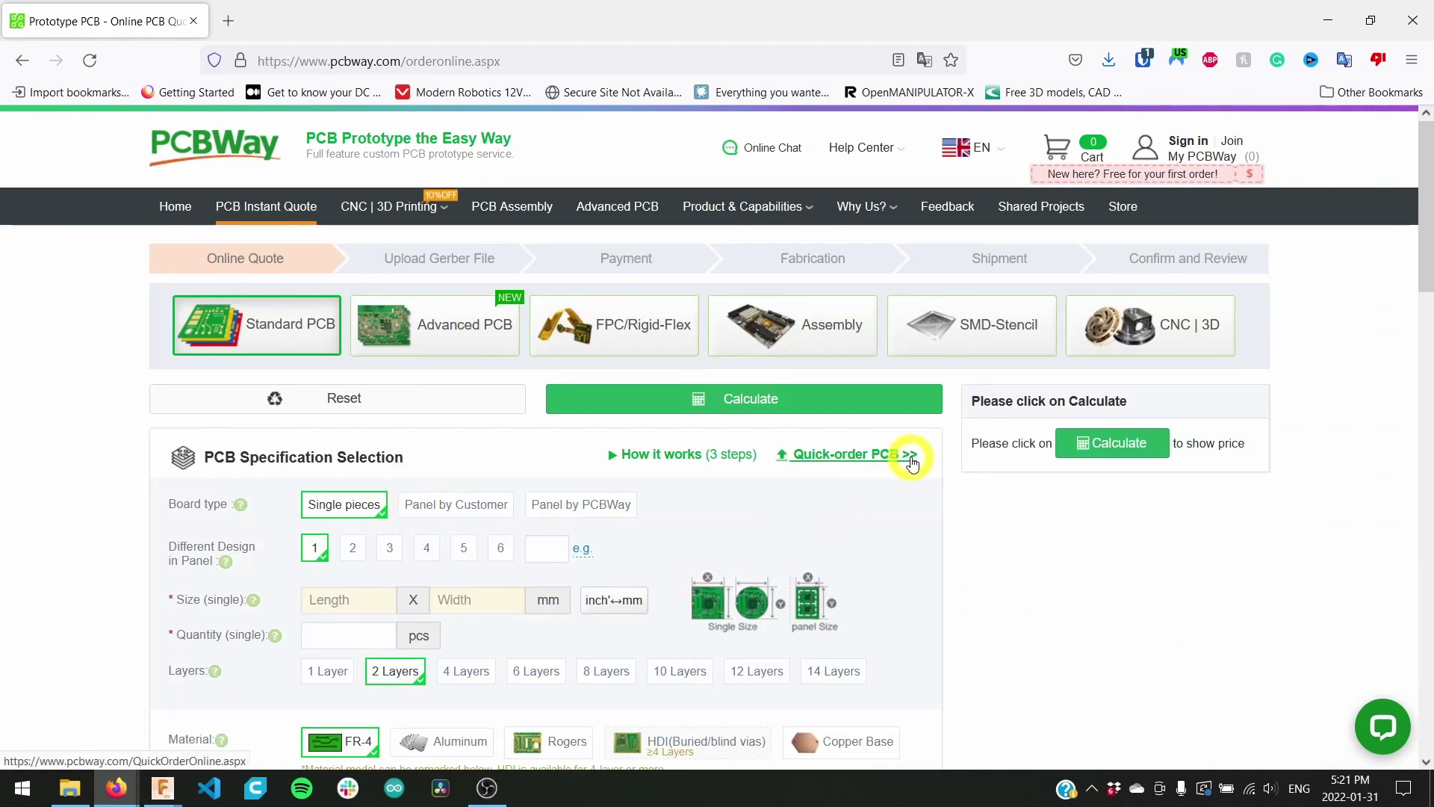
pyautogui.click(912, 463)
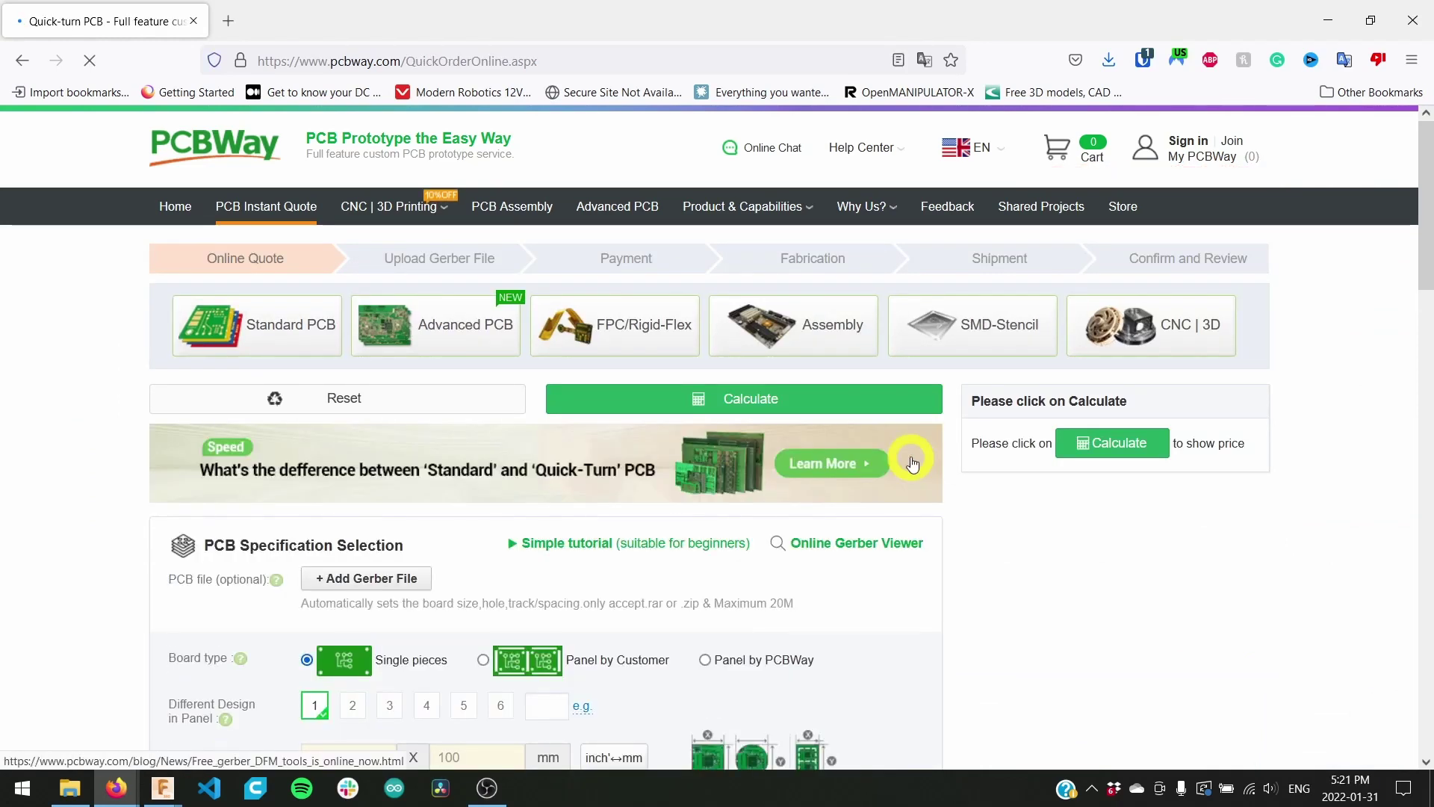
pyautogui.click(397, 583)
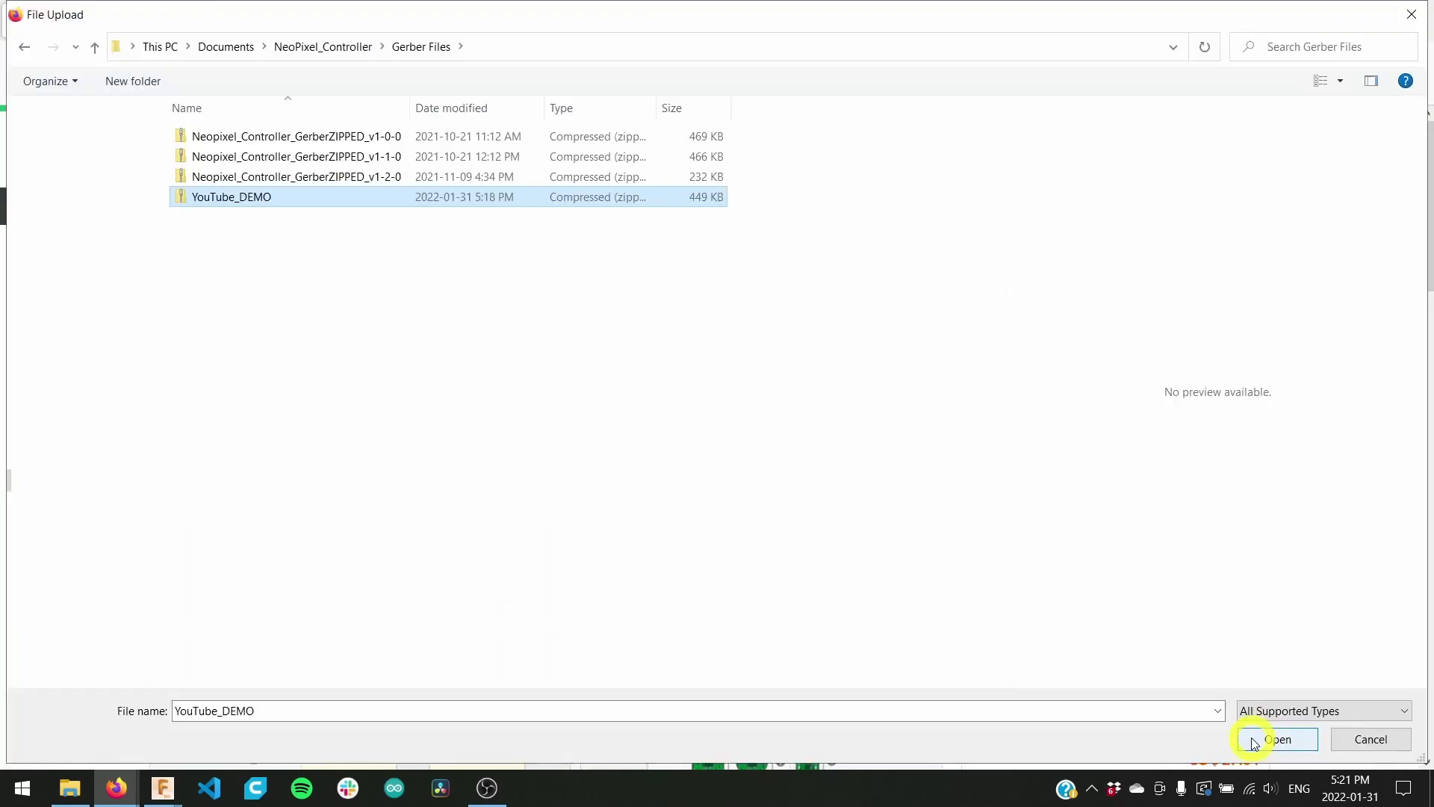
pyautogui.click(1254, 741)
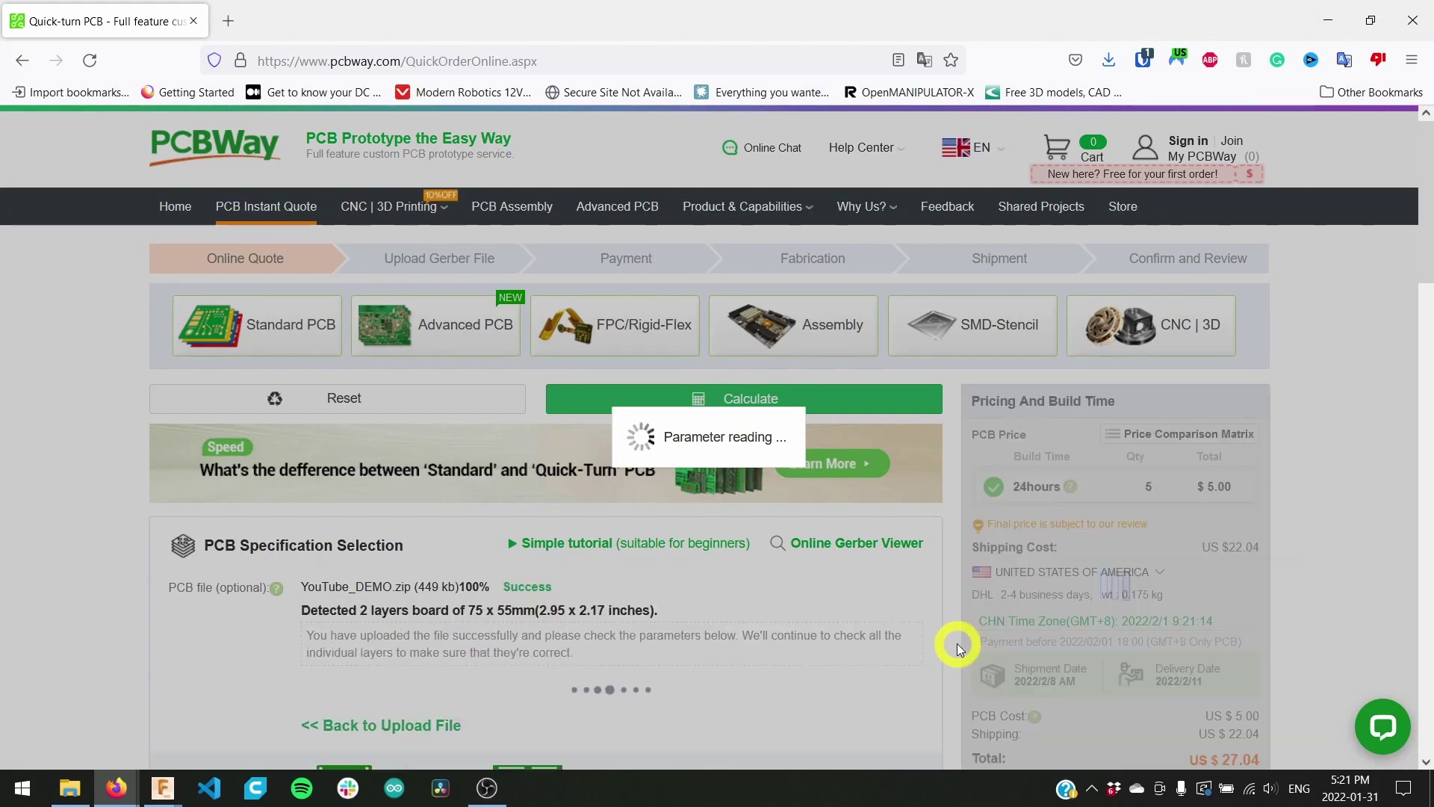
# Step: Review the uploaded board's size, quantity, layer, material and finish specifications, along with the order's price and build time
pyautogui.scroll(-3, 958, 647)
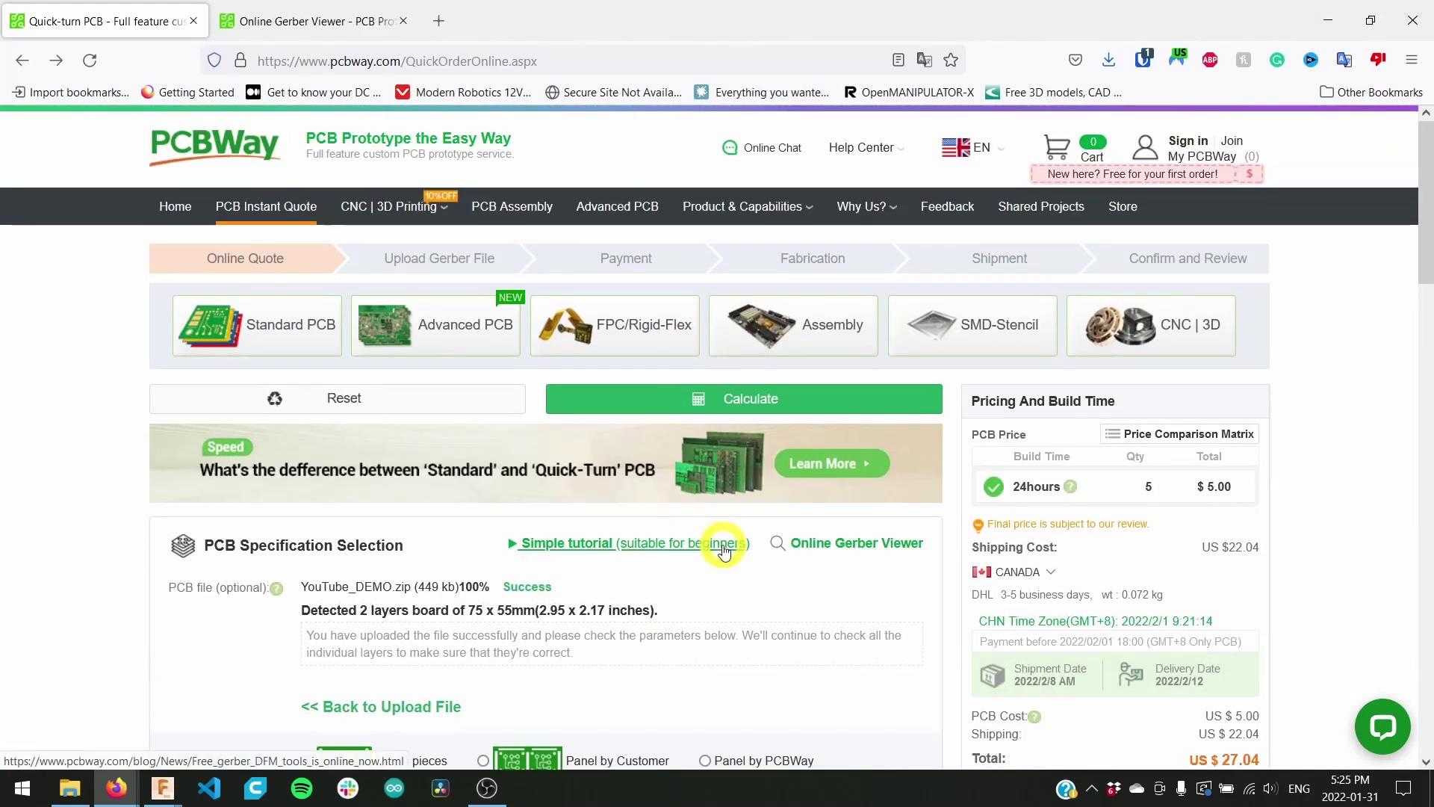
pyautogui.scroll(-9, 721, 548)
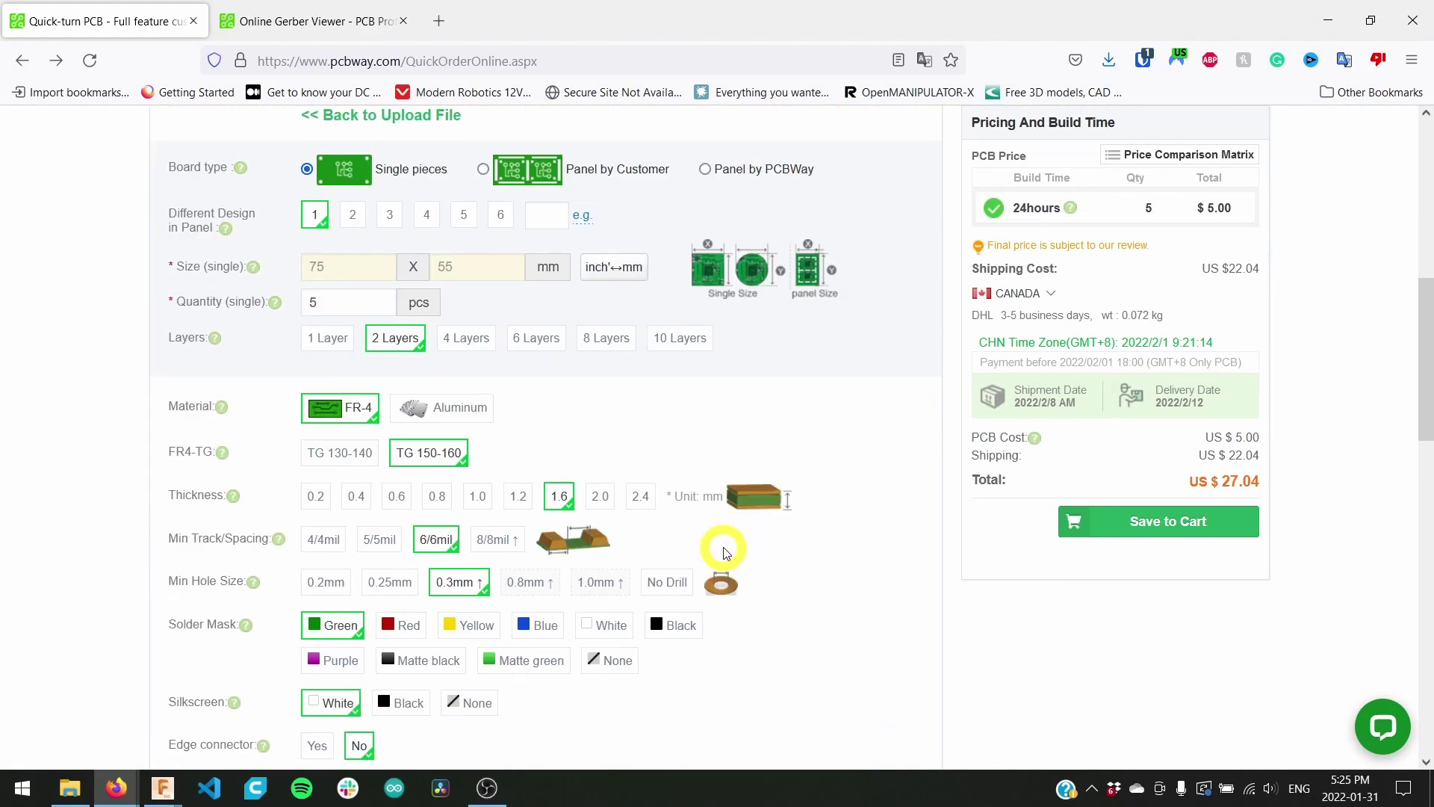
pyautogui.scroll(-3, 723, 573)
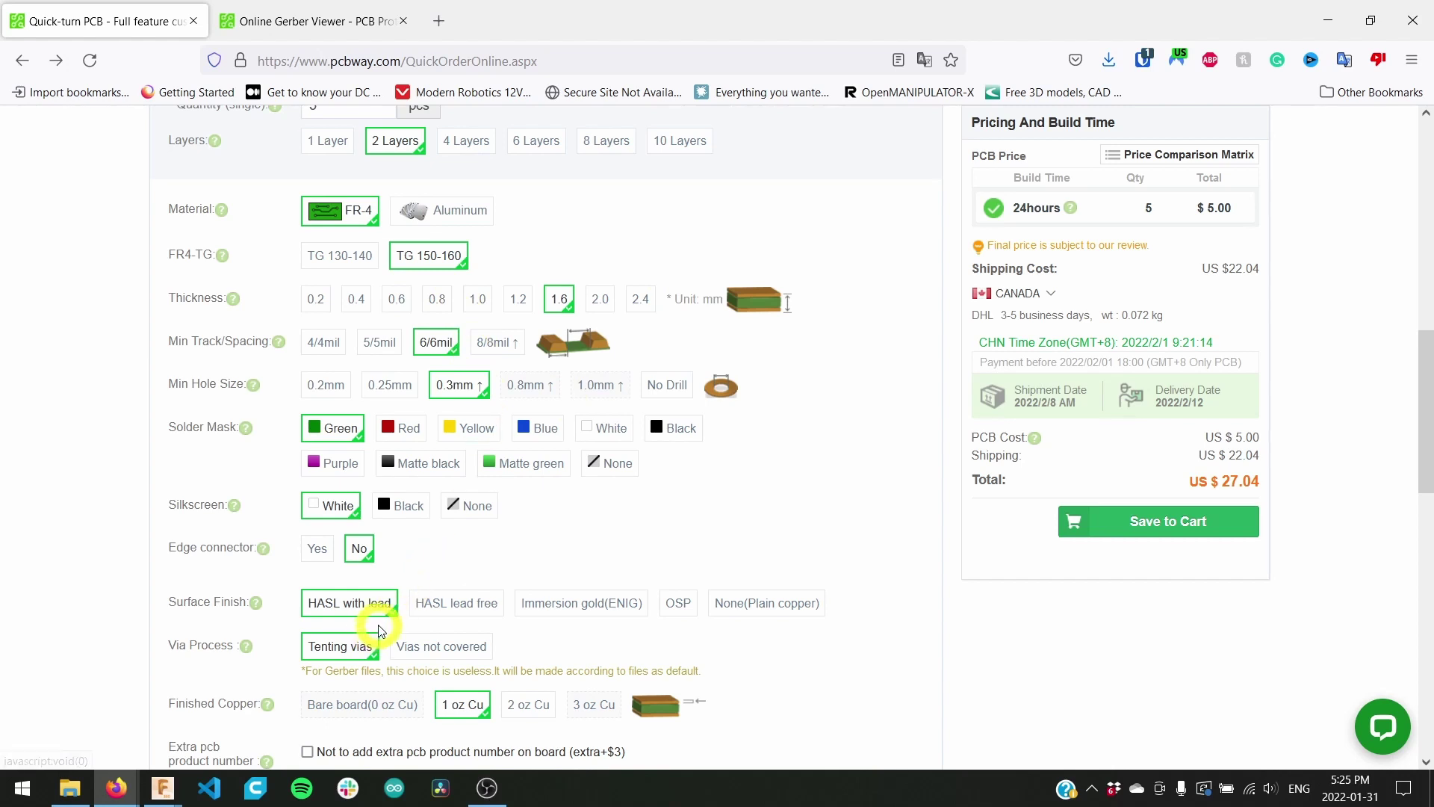
pyautogui.scroll(7, 674, 493)
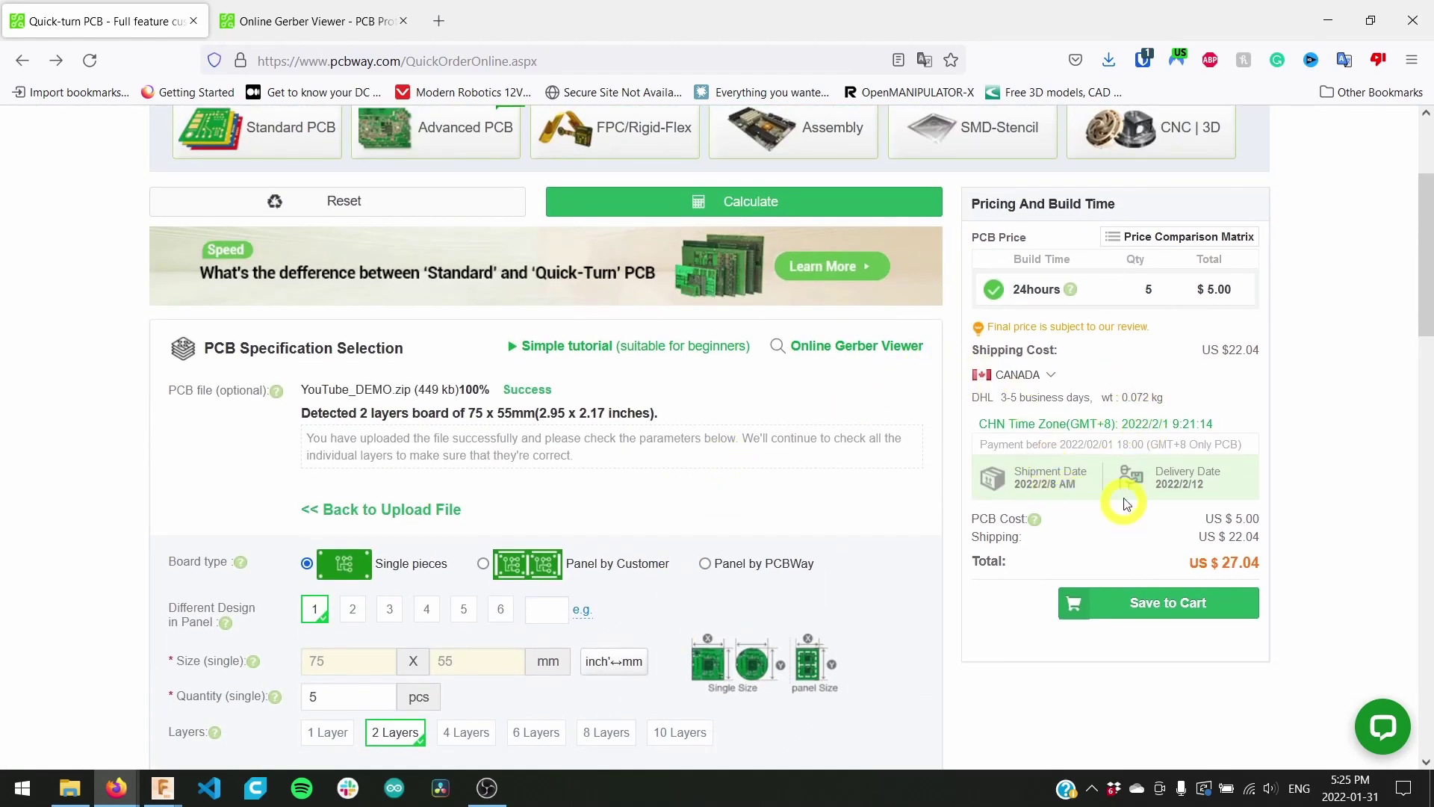
pyautogui.moveTo(1098, 302); pyautogui.dragTo(1223, 290)
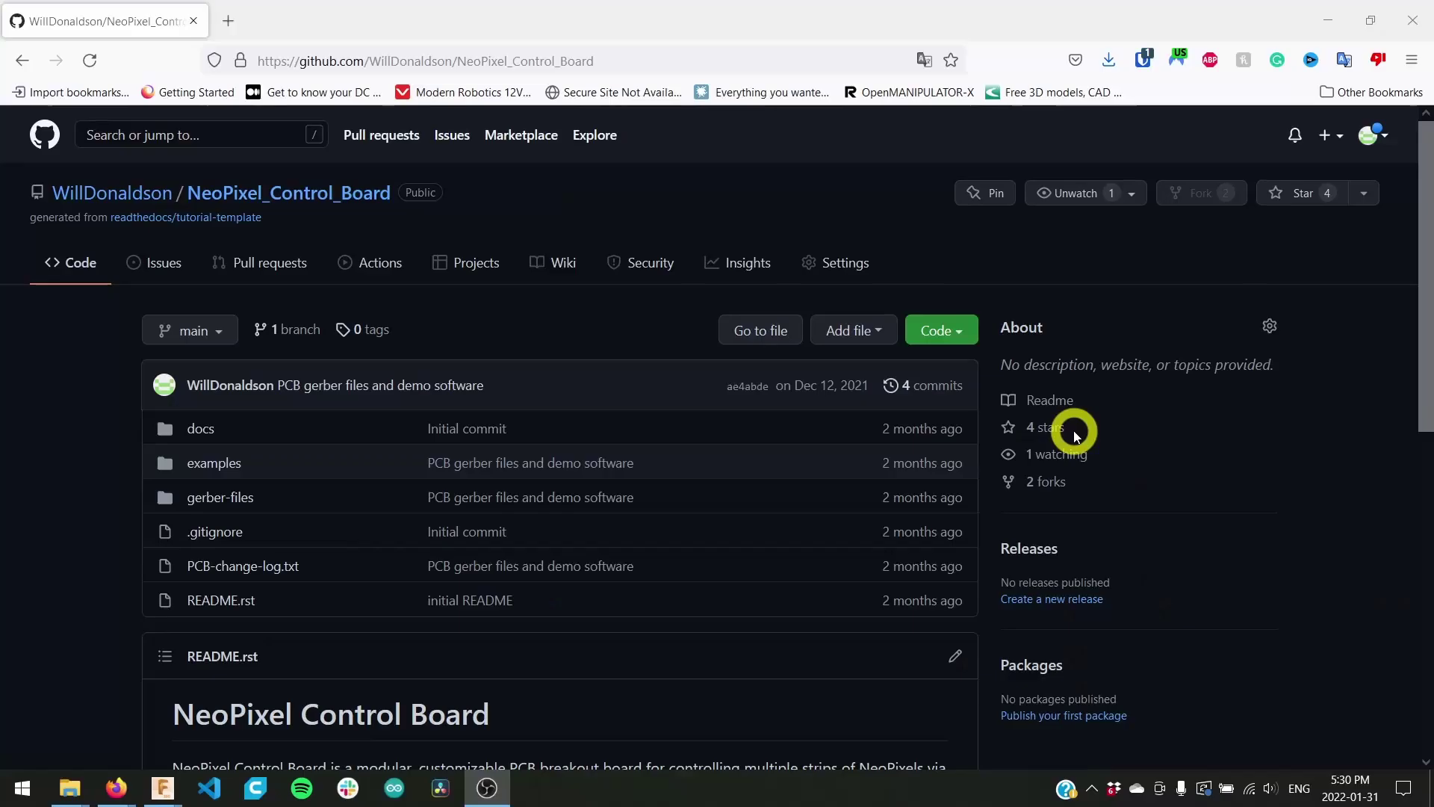
# Step: Examine the NeoPixel_Control_Board repository on GitHub, including its file list, README and the neopixel_demo example code
pyautogui.scroll(-1, 1073, 432)
pyautogui.scroll(-1, 1073, 432)
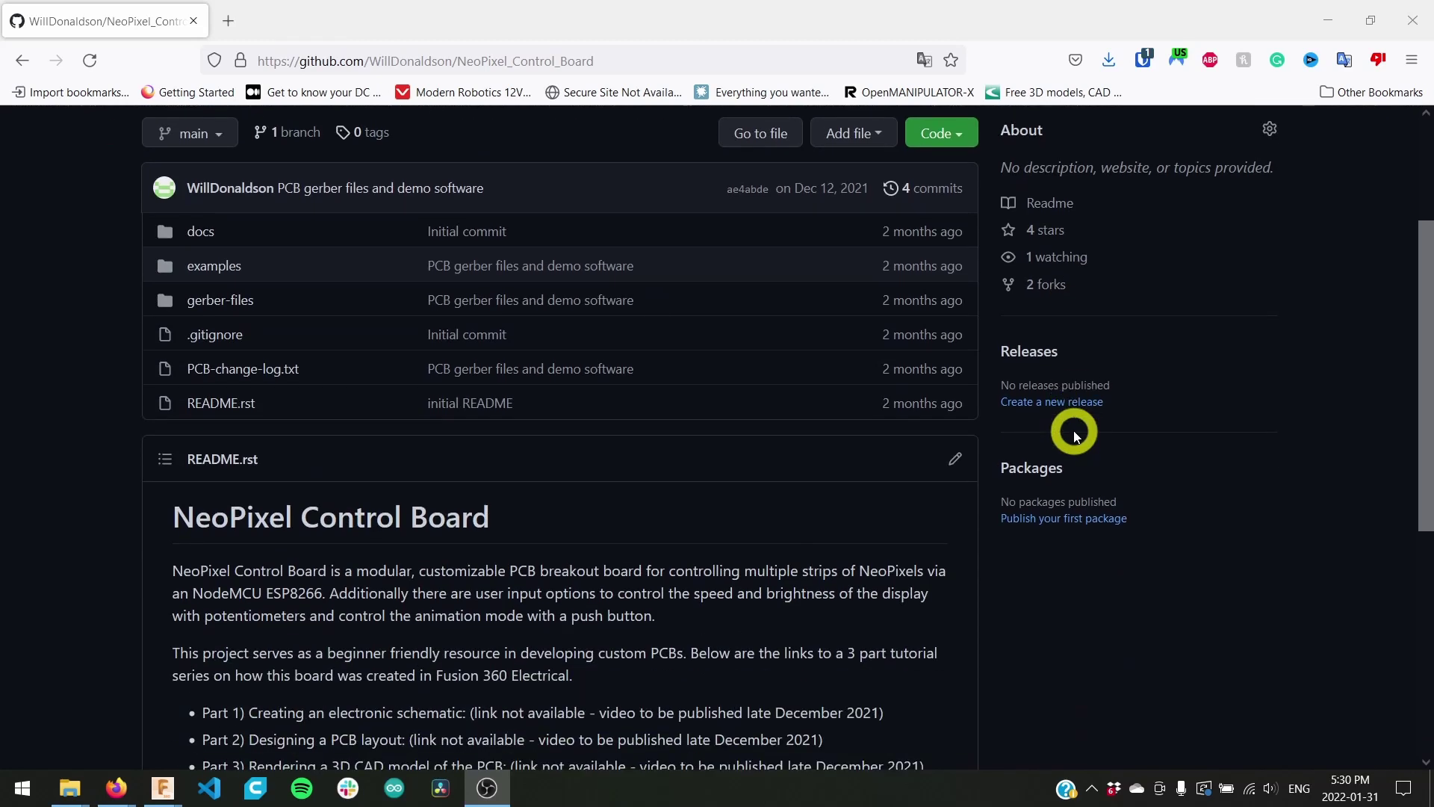
pyautogui.scroll(1, 1074, 435)
pyautogui.scroll(2, 1073, 433)
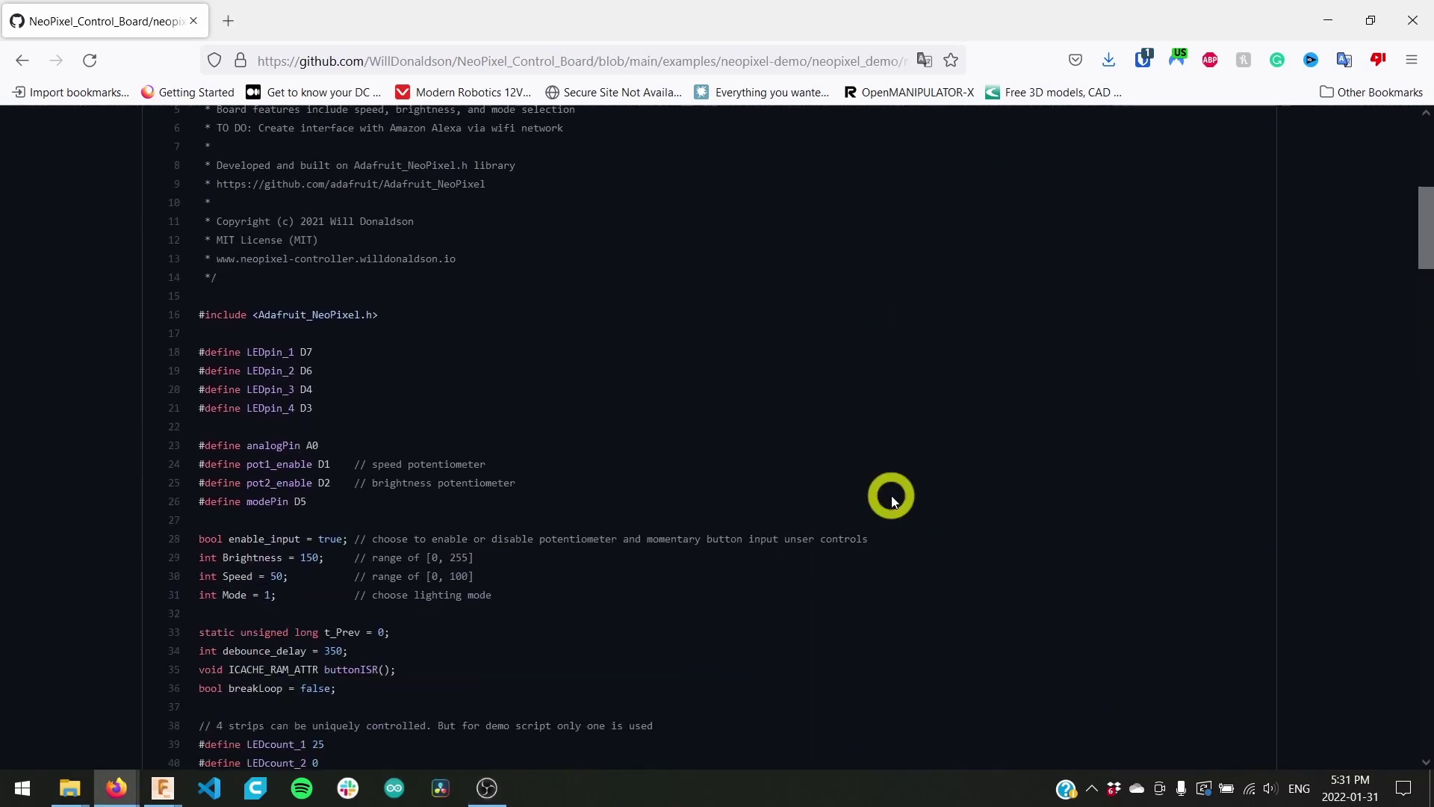
pyautogui.scroll(-8, 893, 501)
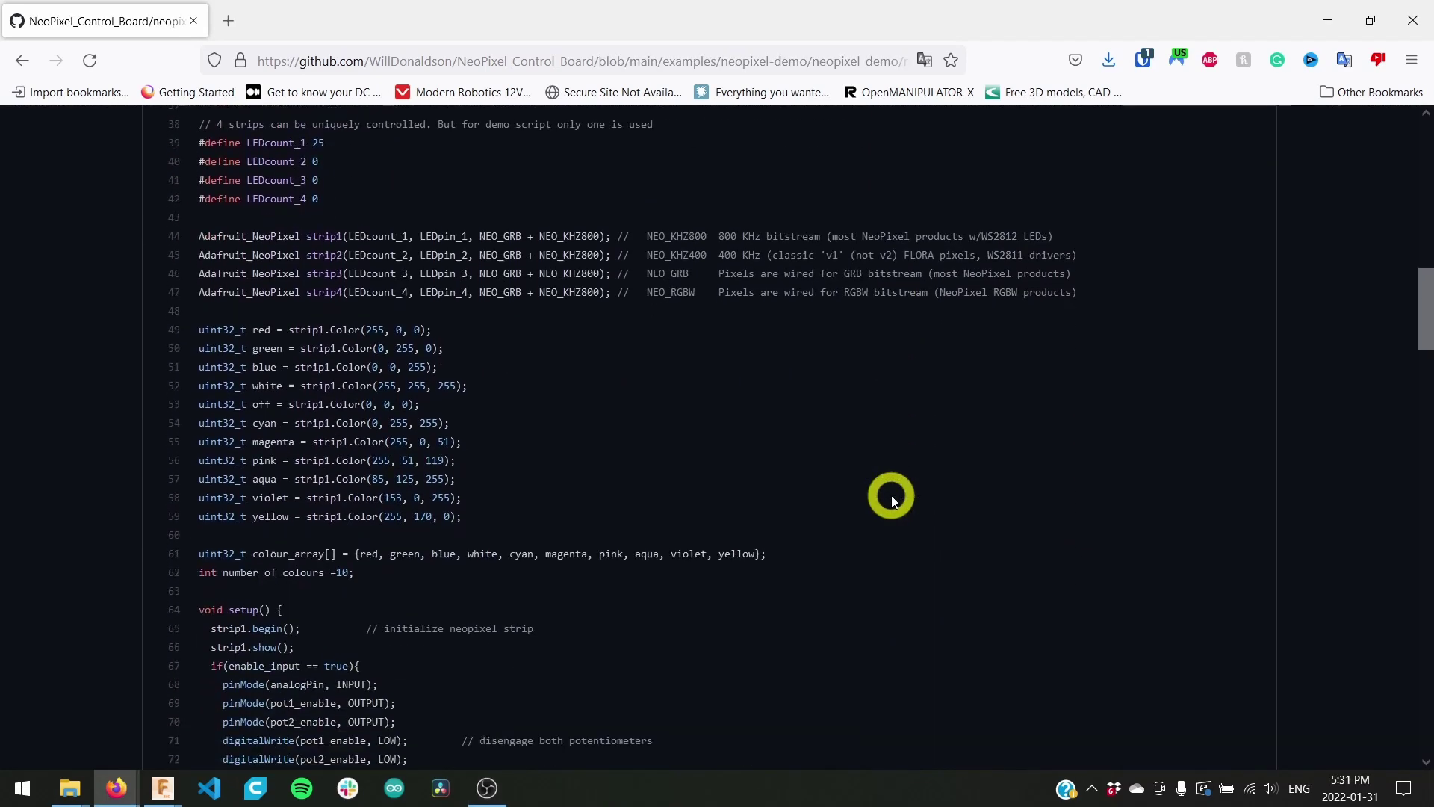